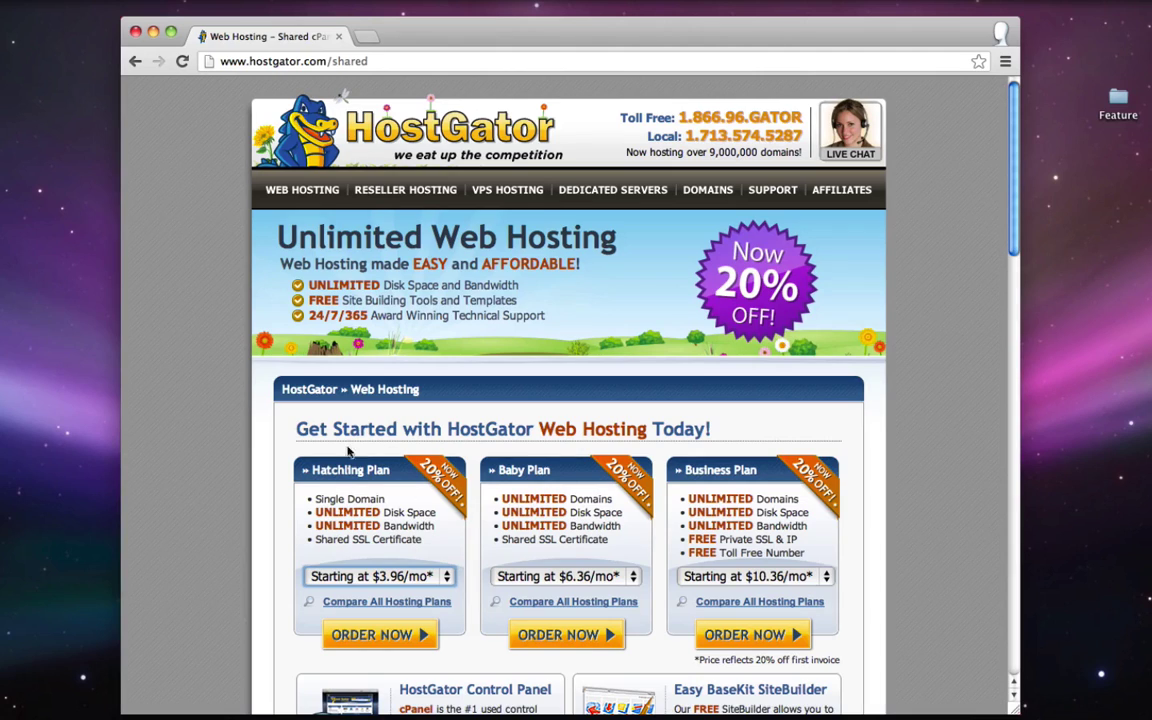
- Order the HostGator Baby Plan with monthly billing at $7.96/mo
{"action": "left_click", "coordinate": [370, 472]}
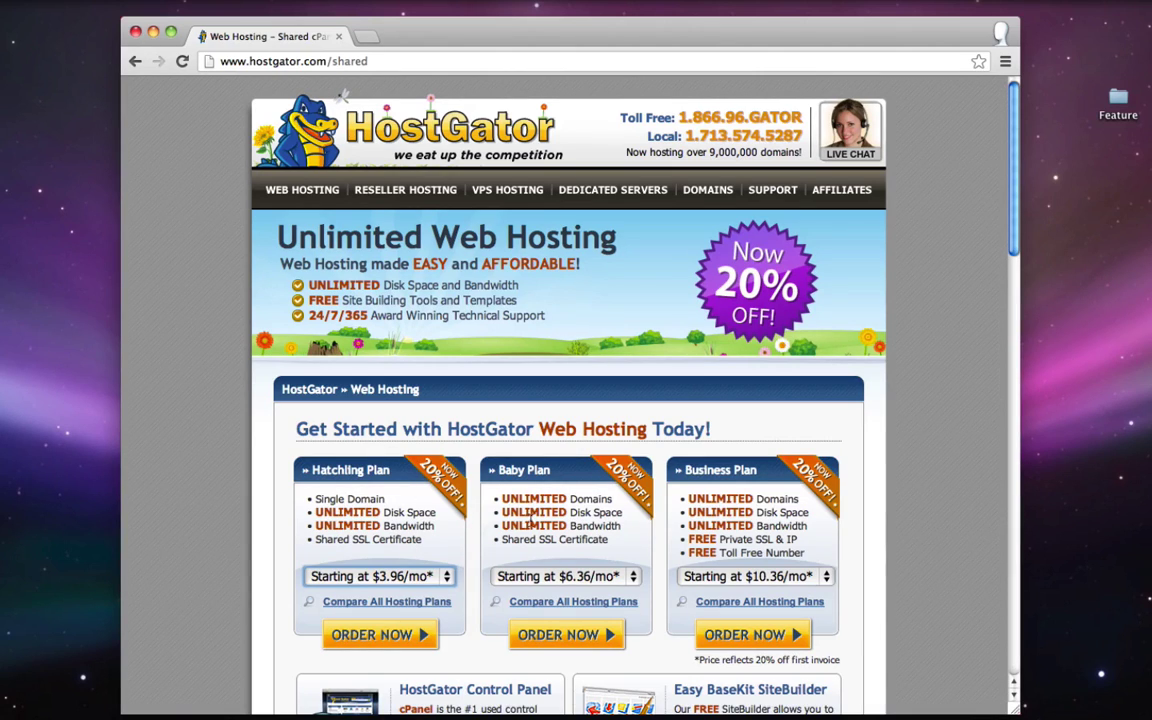
{"action": "left_click", "coordinate": [580, 578]}
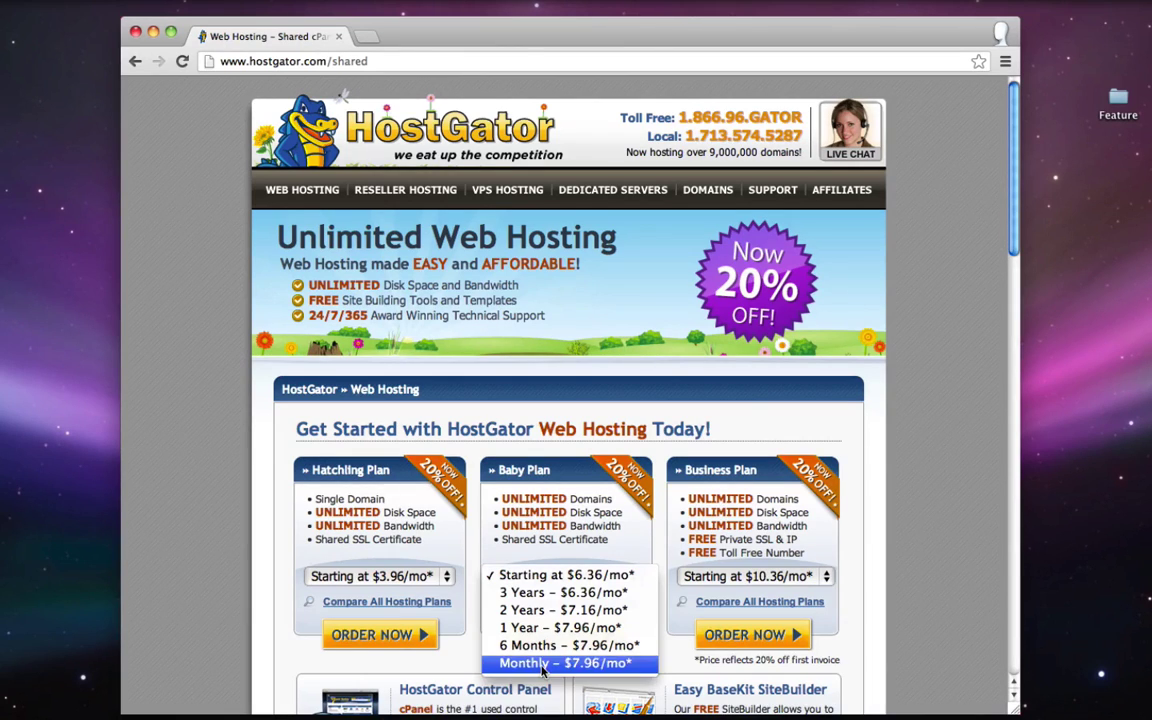
{"action": "left_click", "coordinate": [530, 662]}
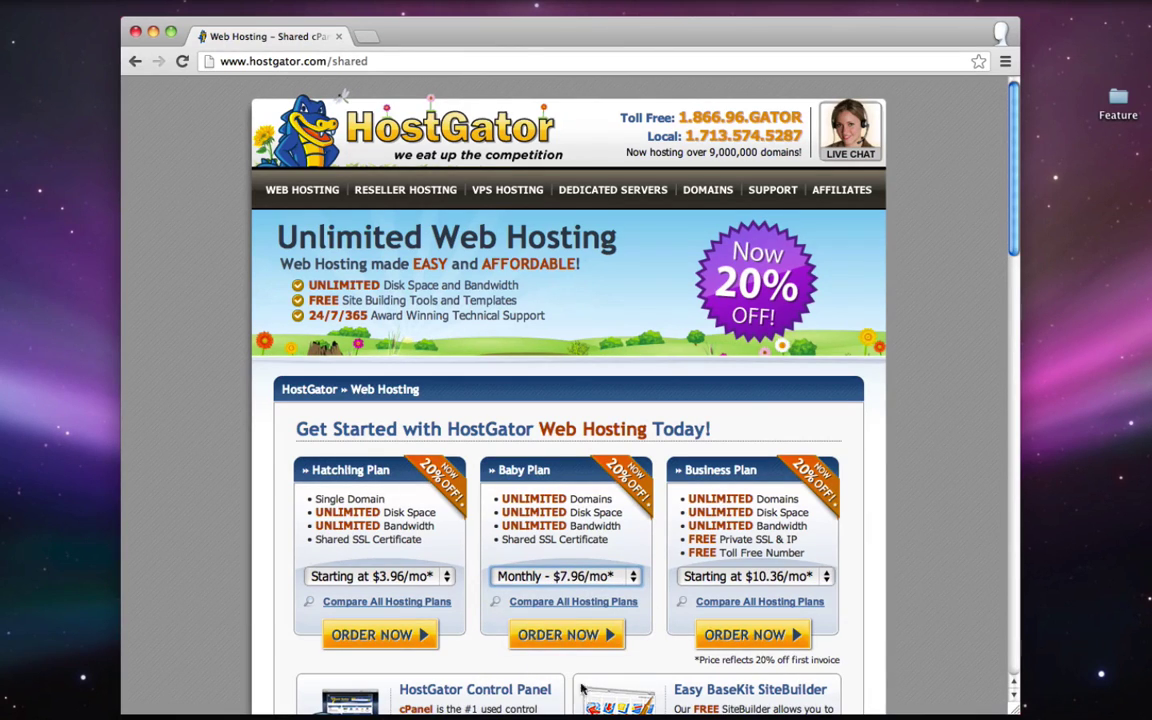
{"action": "left_click", "coordinate": [574, 632]}
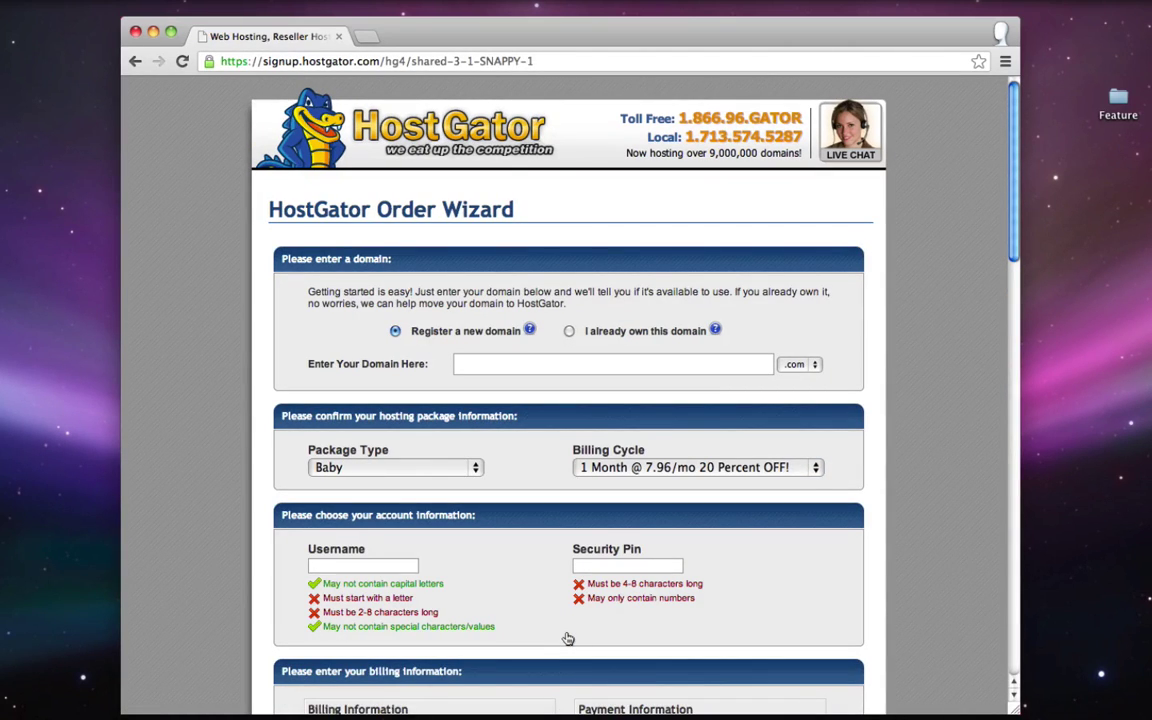
- Enter simpleiskey.com as a new .com domain registration and confirm it is available
{"action": "left_click", "coordinate": [487, 365]}
{"action": "type", "text": "simpleiskey"}
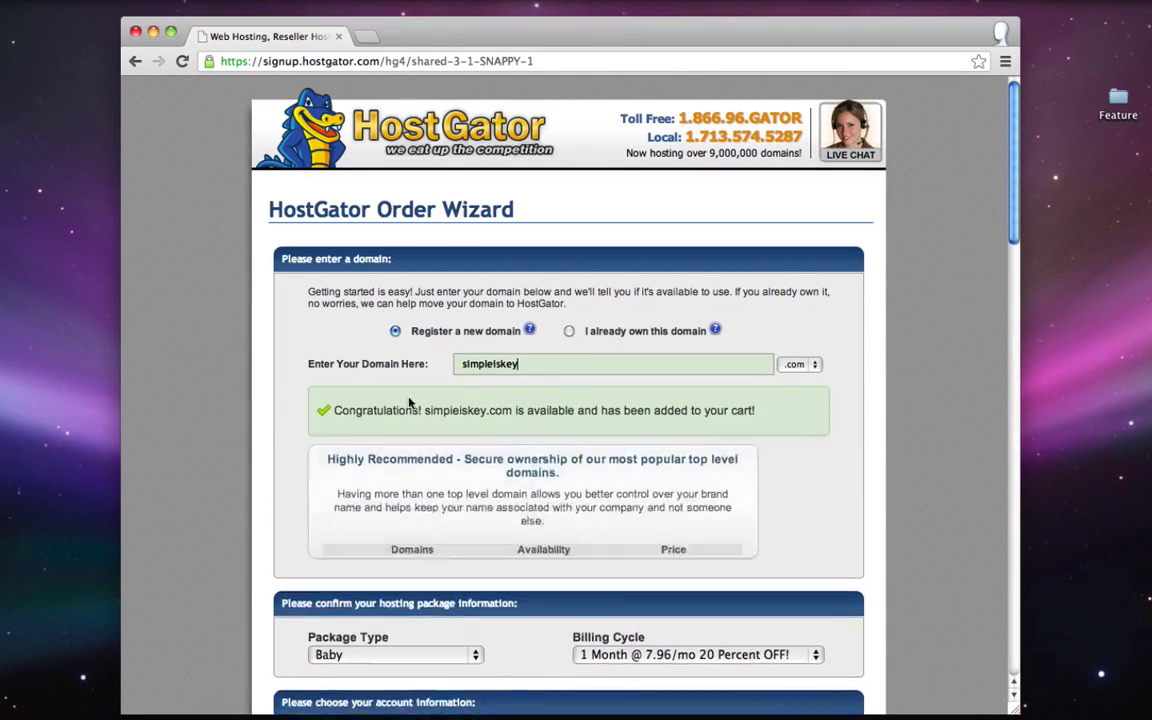
{"action": "left_click_drag", "start_coordinate": [335, 410], "coordinate": [421, 410]}
{"action": "left_click", "coordinate": [421, 410]}
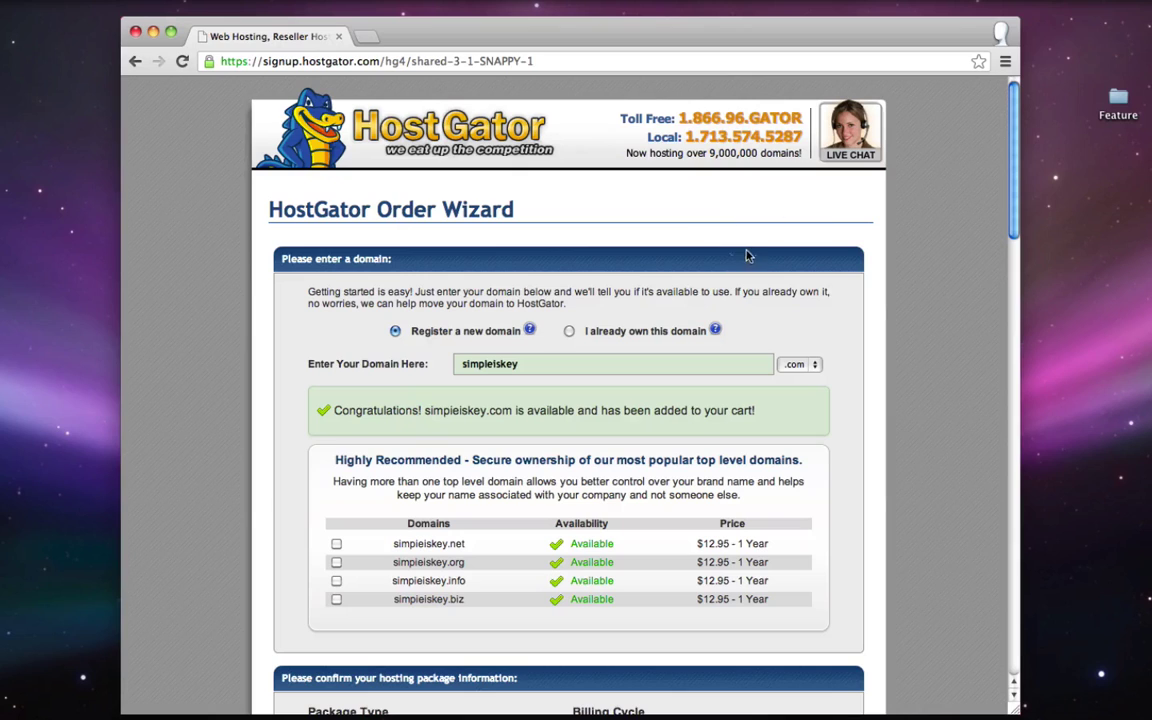
{"action": "left_click", "coordinate": [808, 366]}
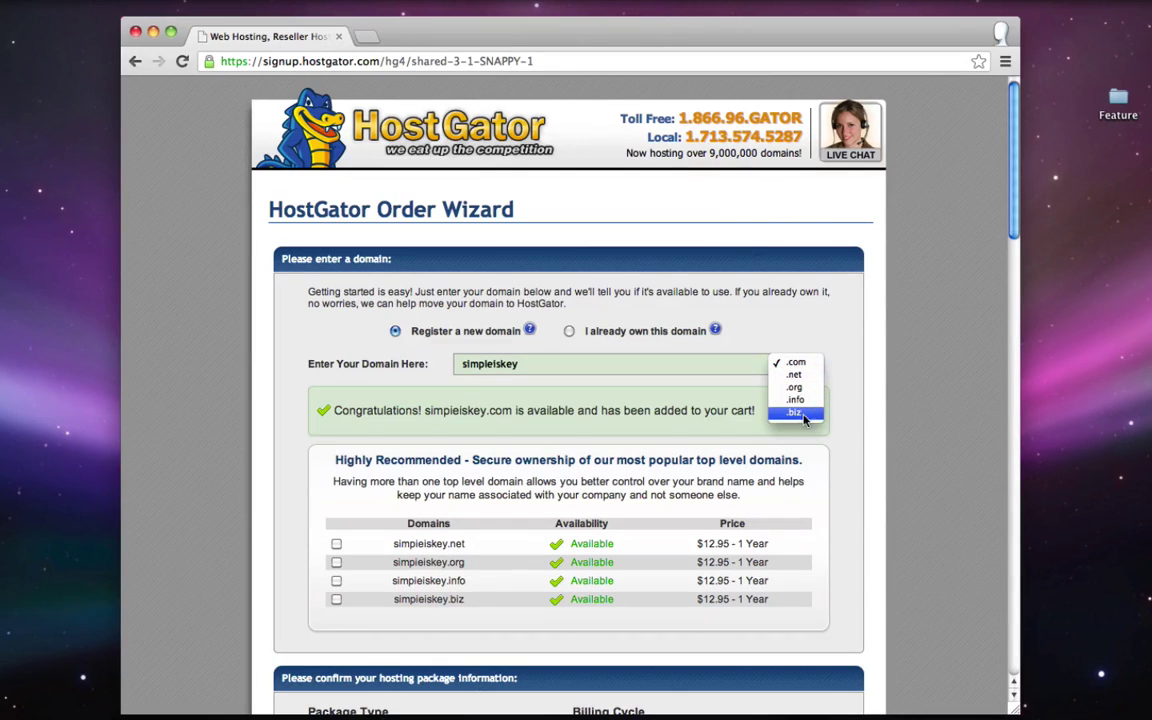
{"action": "left_click", "coordinate": [652, 404]}
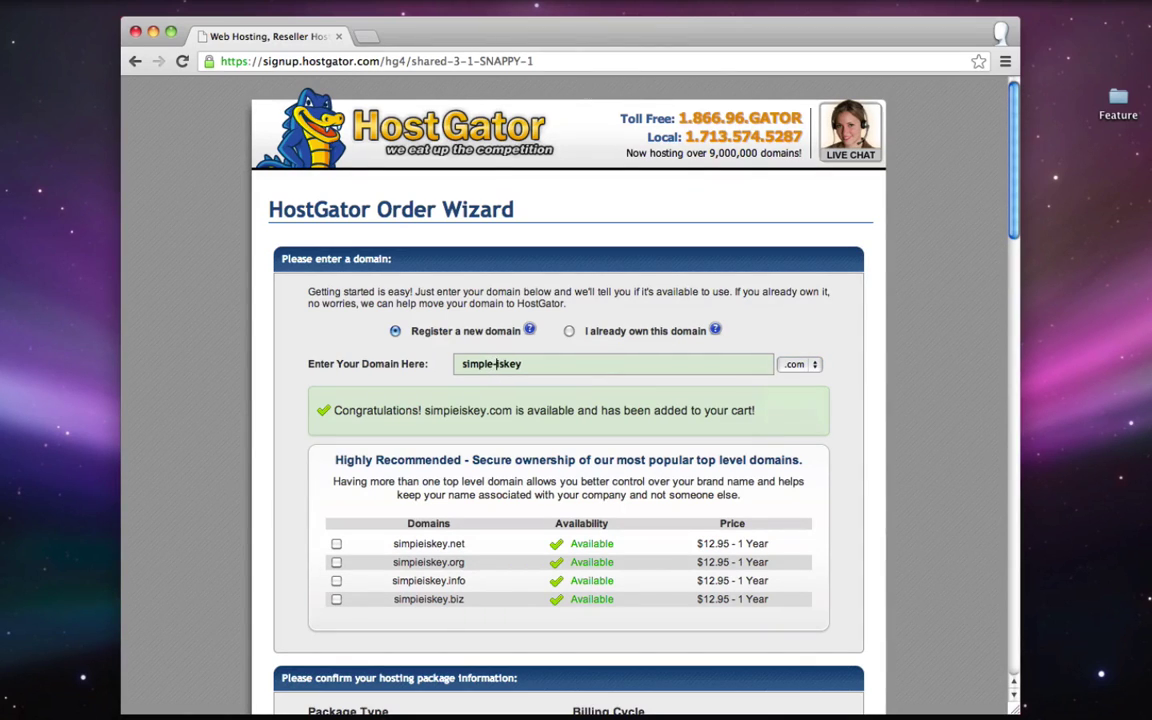
{"action": "type", "text": "-"}
{"action": "key", "text": "BackSpace"}
{"action": "left_click", "coordinate": [569, 332]}
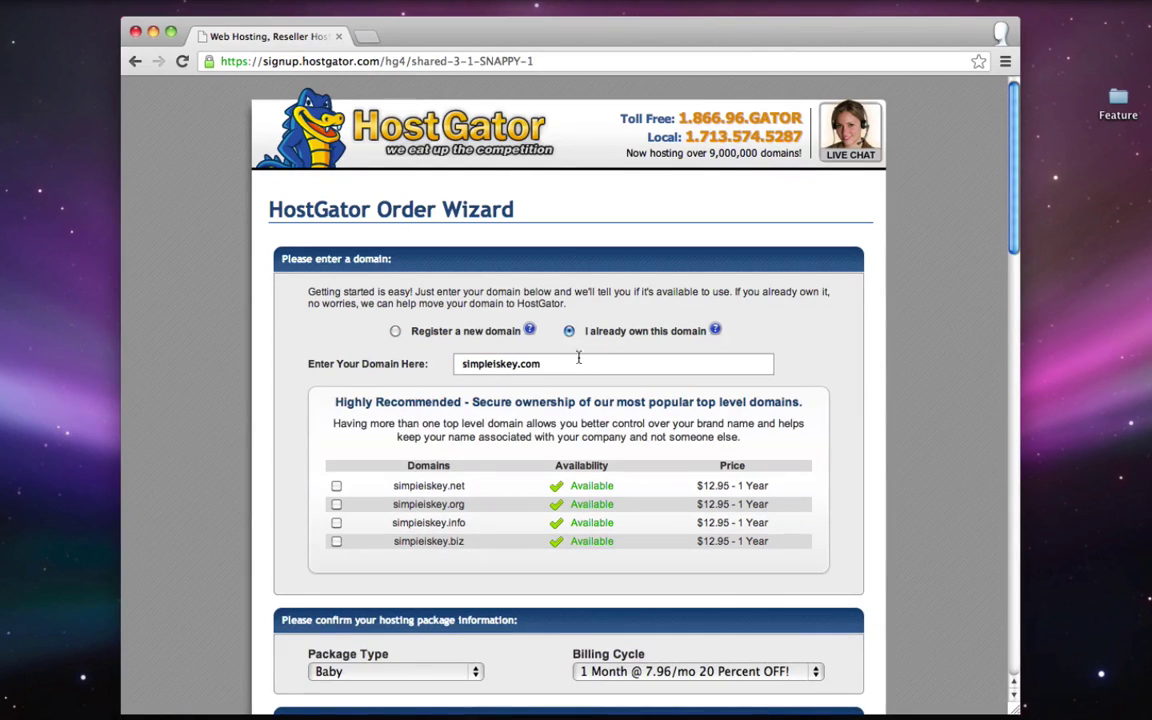
{"action": "left_click", "coordinate": [395, 331]}
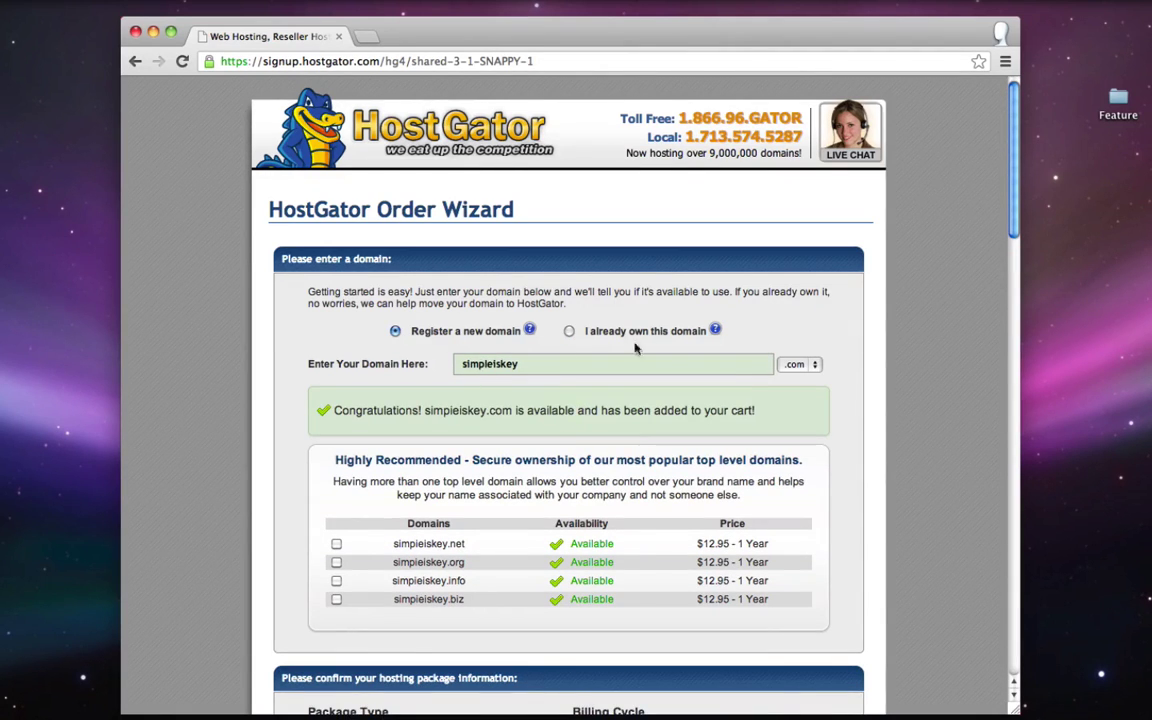
{"action": "scroll", "coordinate": [792, 372], "scroll_direction": "down", "scroll_amount": 5}
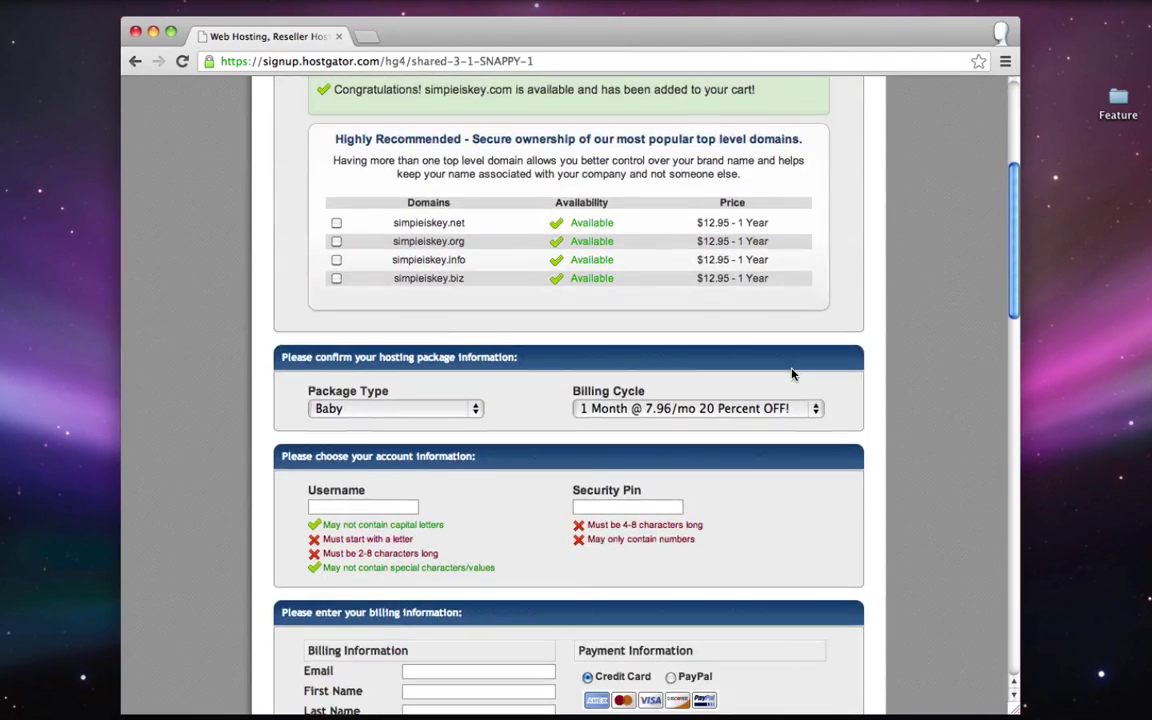
- Enter the account username and a numeric security pin in the order form
{"action": "double_click", "coordinate": [330, 391]}
{"action": "triple_click", "coordinate": [582, 398]}
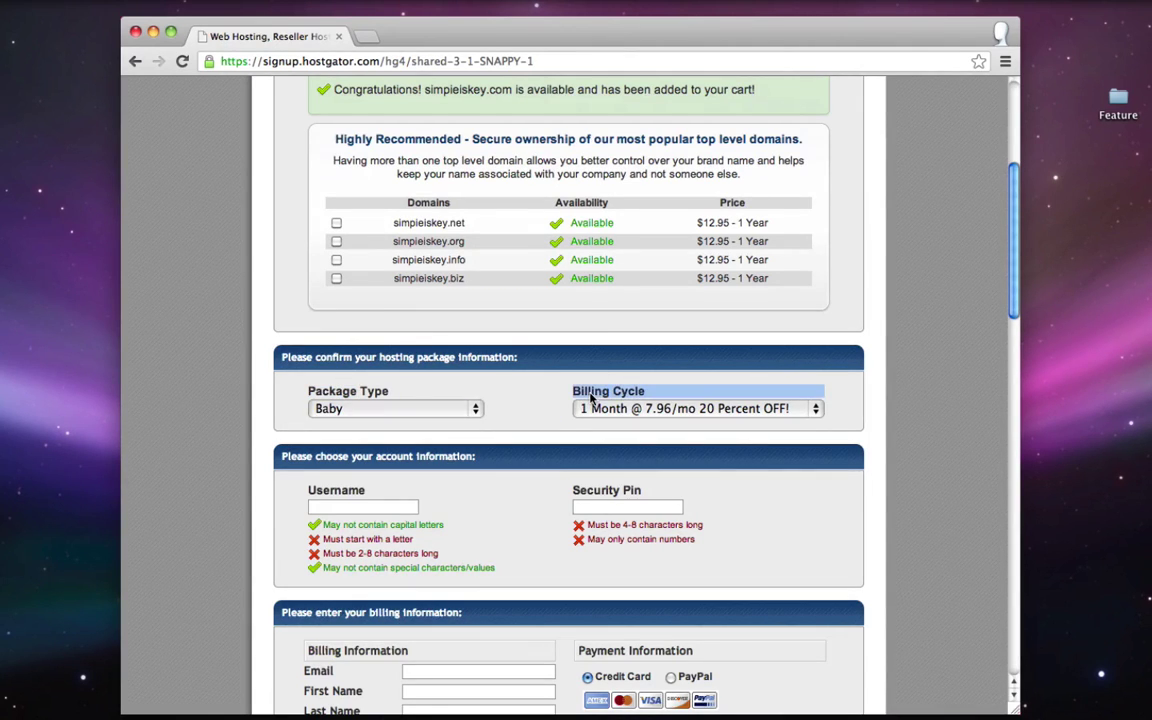
{"action": "left_click", "coordinate": [527, 398]}
{"action": "scroll", "coordinate": [525, 399], "scroll_direction": "down", "scroll_amount": 1}
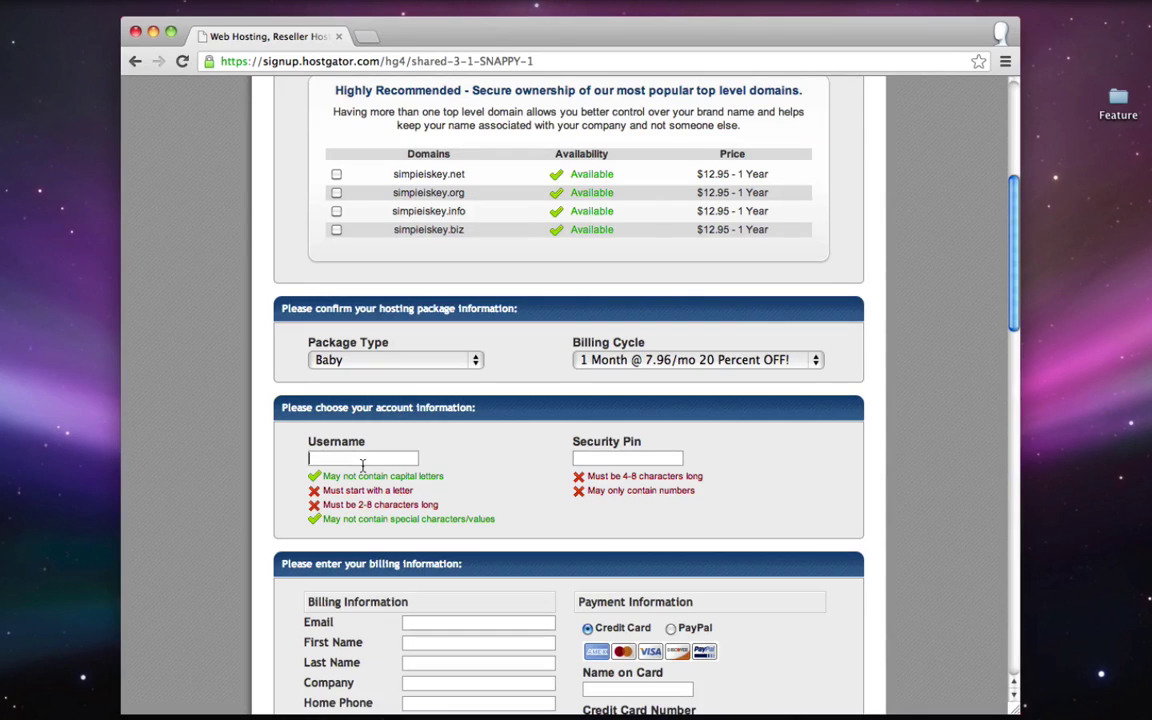
{"action": "left_click", "coordinate": [310, 457]}
{"action": "type", "text": "tyler"}
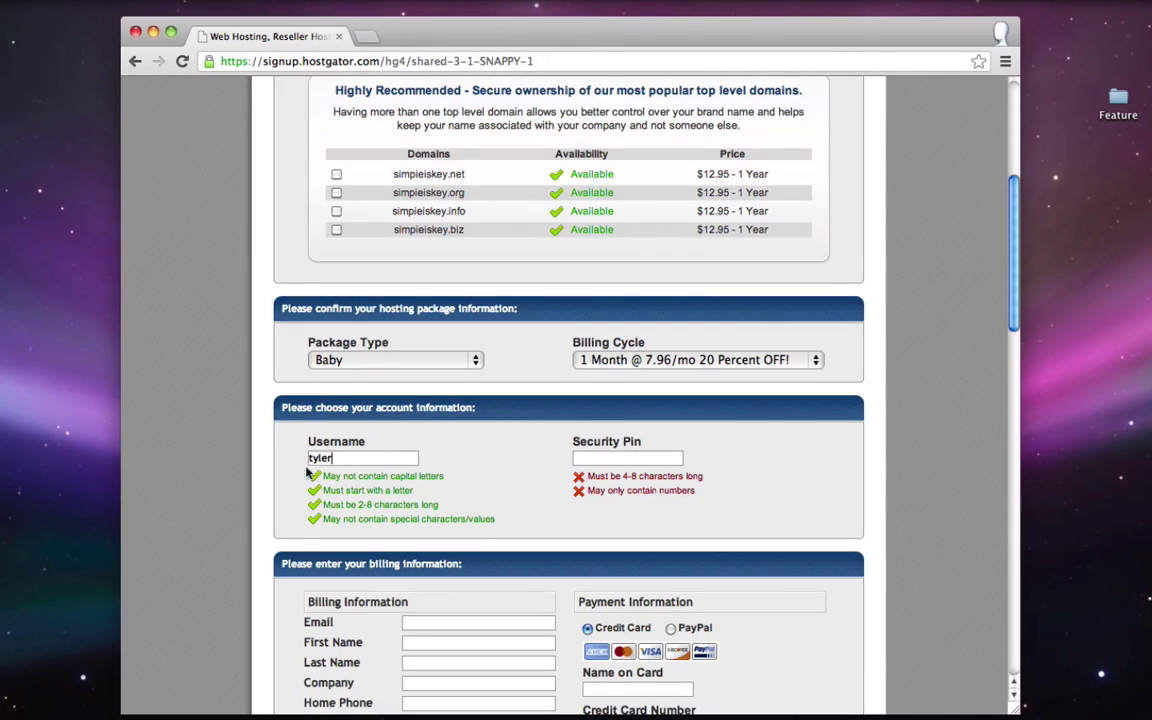
{"action": "left_click", "coordinate": [608, 458]}
{"action": "type", "text": "12345"}
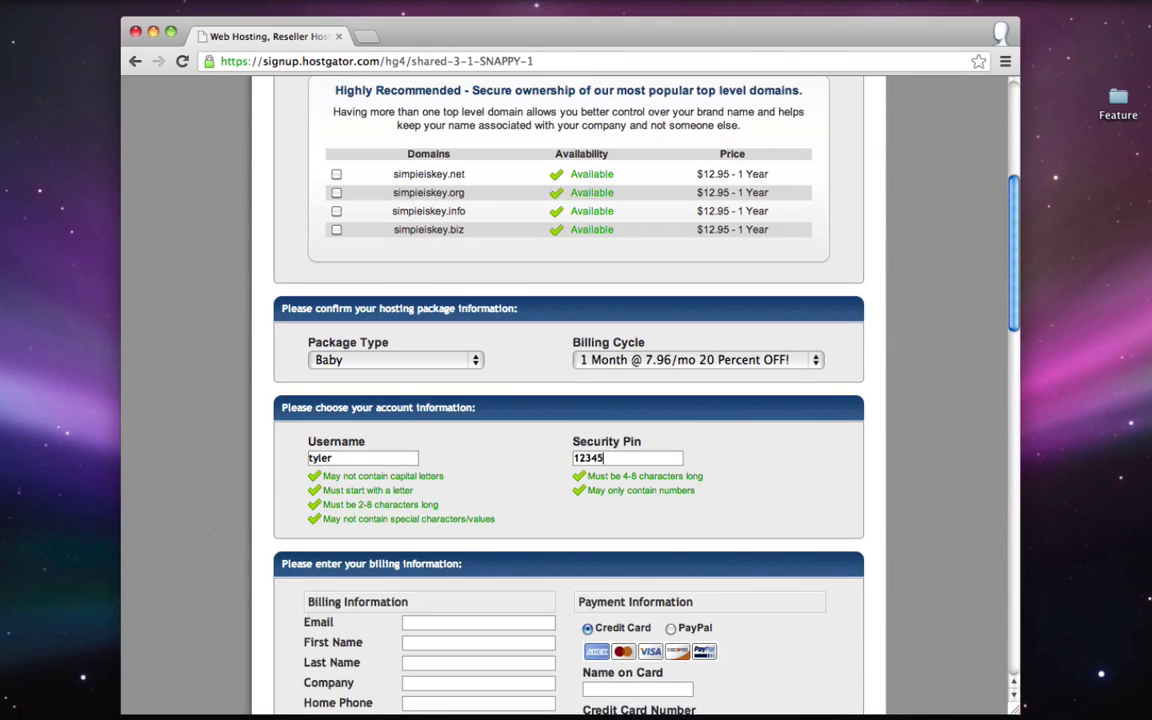
- Choose PayPal as the payment method
{"action": "scroll", "coordinate": [641, 534], "scroll_direction": "down", "scroll_amount": 5}
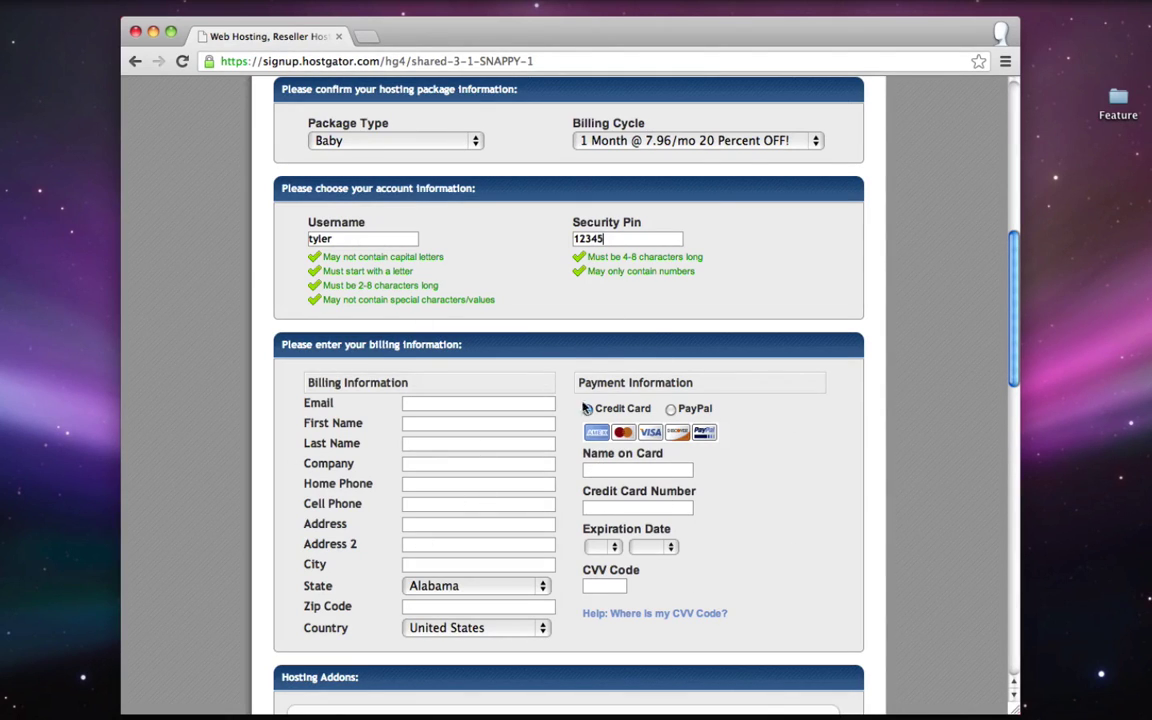
{"action": "left_click", "coordinate": [671, 410]}
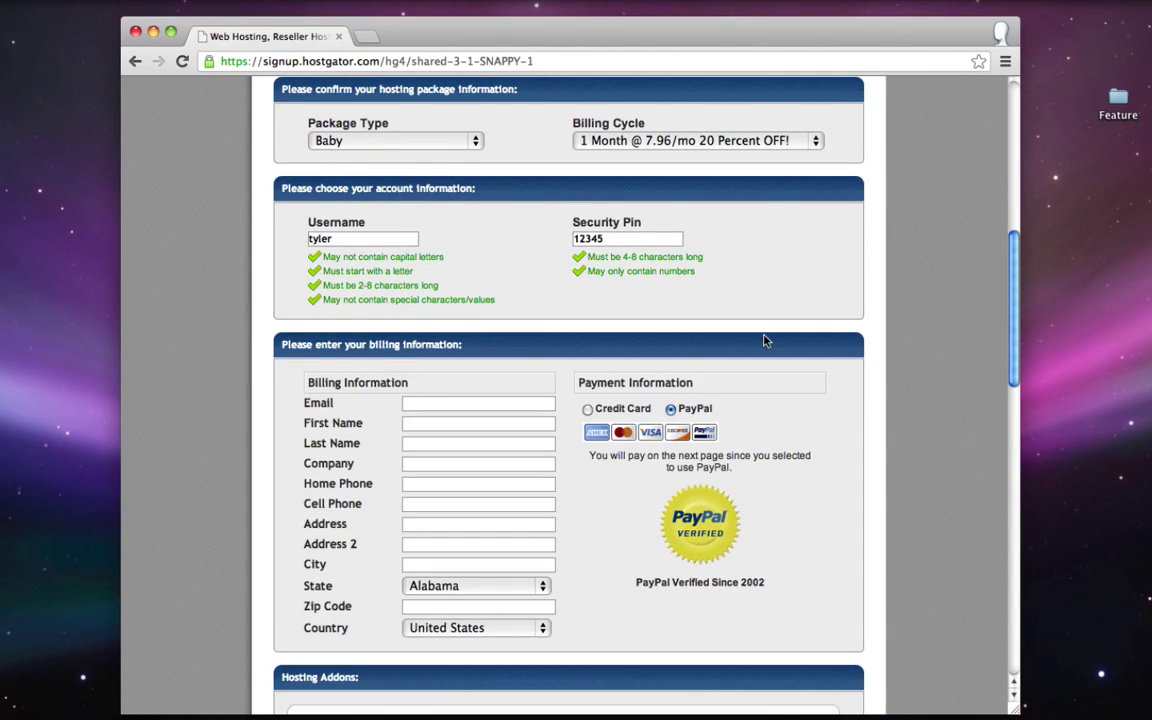
{"action": "scroll", "coordinate": [764, 341], "scroll_direction": "down", "scroll_amount": 5}
{"action": "scroll", "coordinate": [764, 341], "scroll_direction": "down", "scroll_amount": 3}
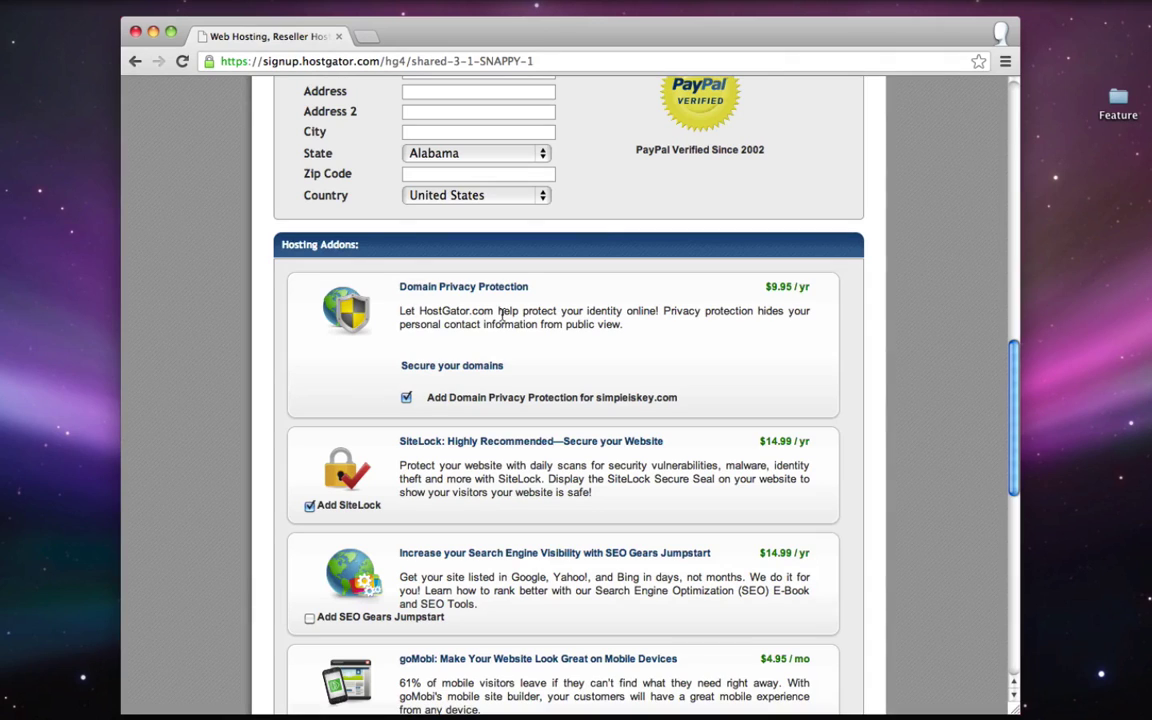
- Untick the Domain Privacy Protection and SiteLock add-ons, leaving Hosting Addons at $0.00
{"action": "left_click_drag", "start_coordinate": [400, 287], "coordinate": [458, 288]}
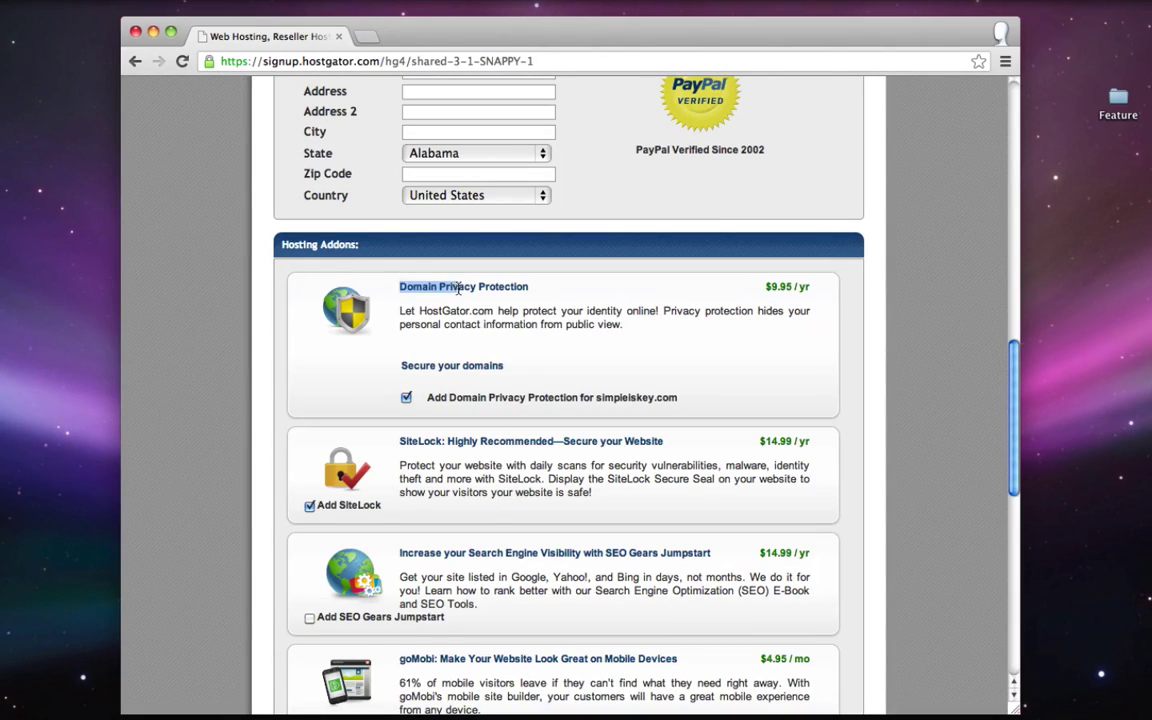
{"action": "left_click", "coordinate": [478, 288]}
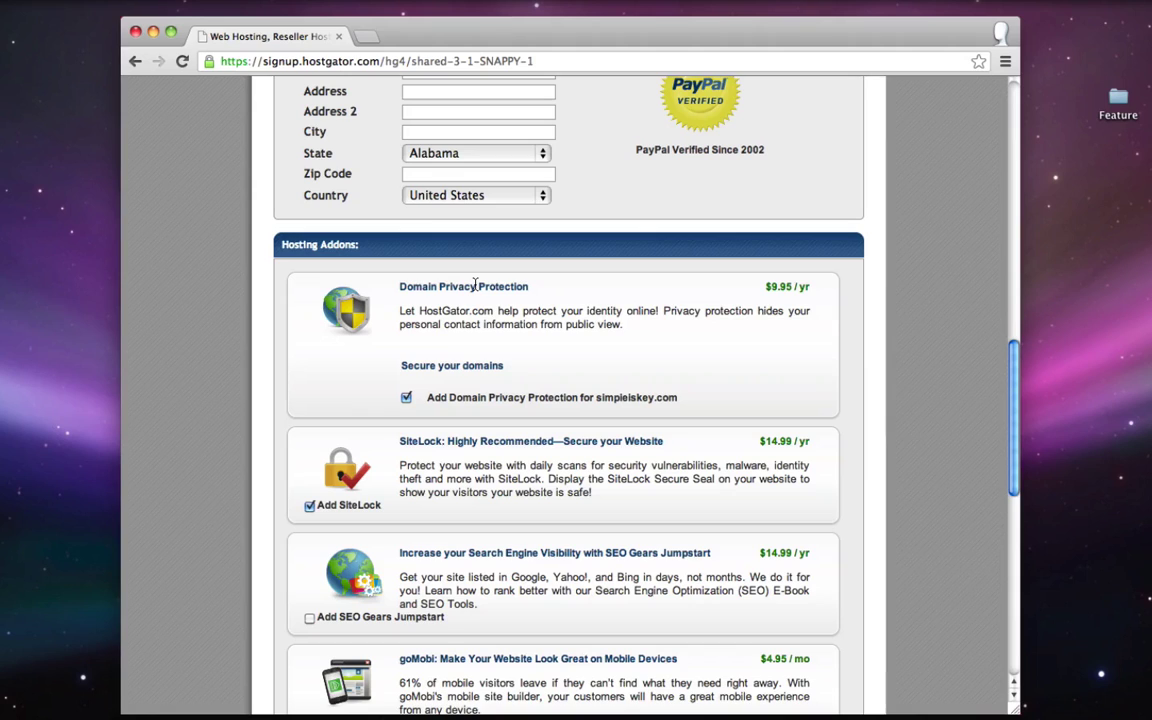
{"action": "left_click", "coordinate": [406, 398]}
{"action": "left_click", "coordinate": [406, 398]}
{"action": "scroll", "coordinate": [428, 399], "scroll_direction": "down", "scroll_amount": 1}
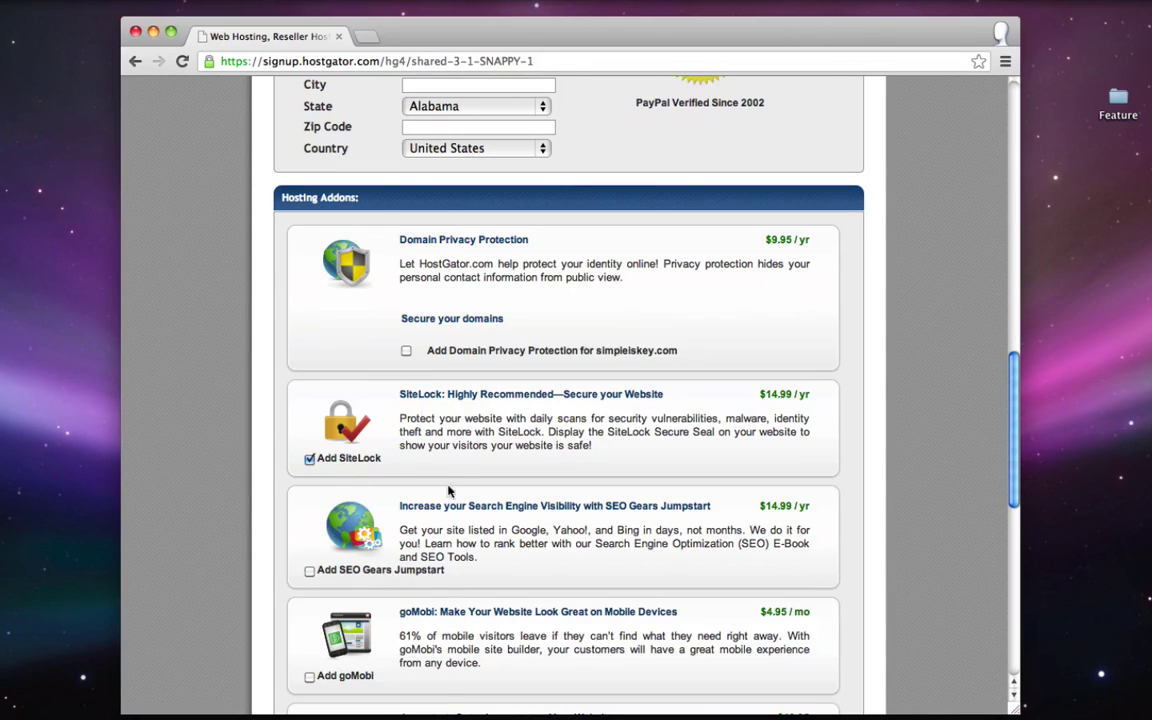
{"action": "left_click", "coordinate": [309, 459]}
{"action": "scroll", "coordinate": [305, 463], "scroll_direction": "down", "scroll_amount": 2}
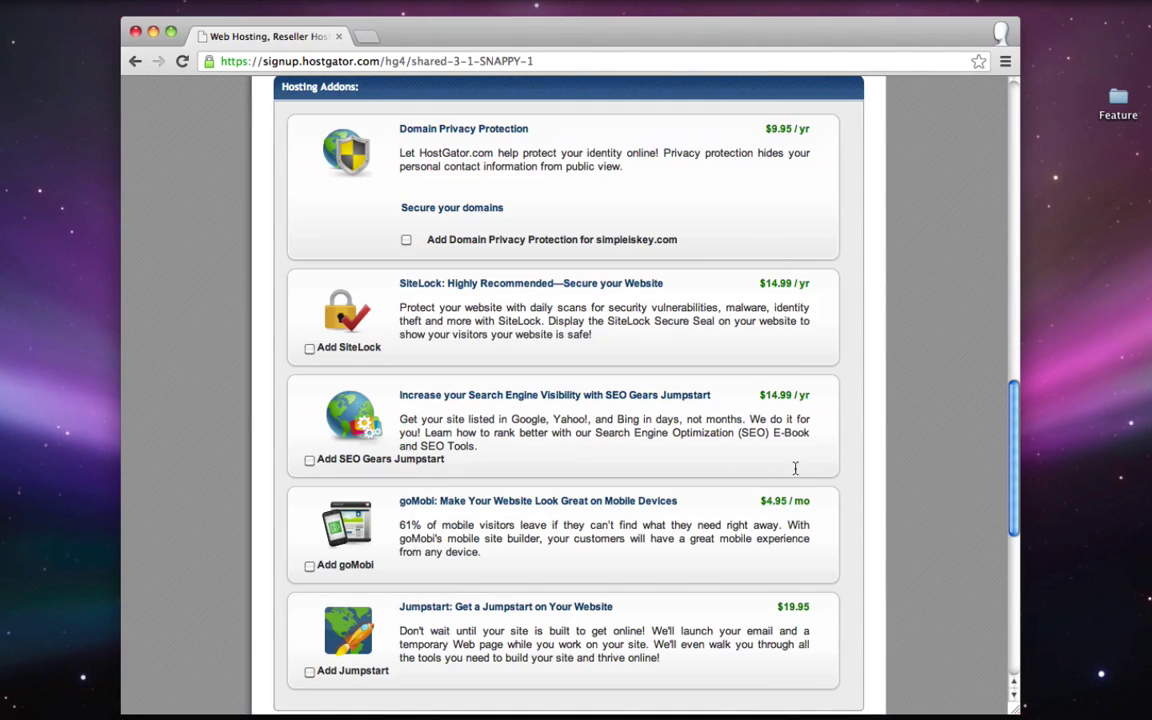
{"action": "scroll", "coordinate": [795, 468], "scroll_direction": "down", "scroll_amount": 8}
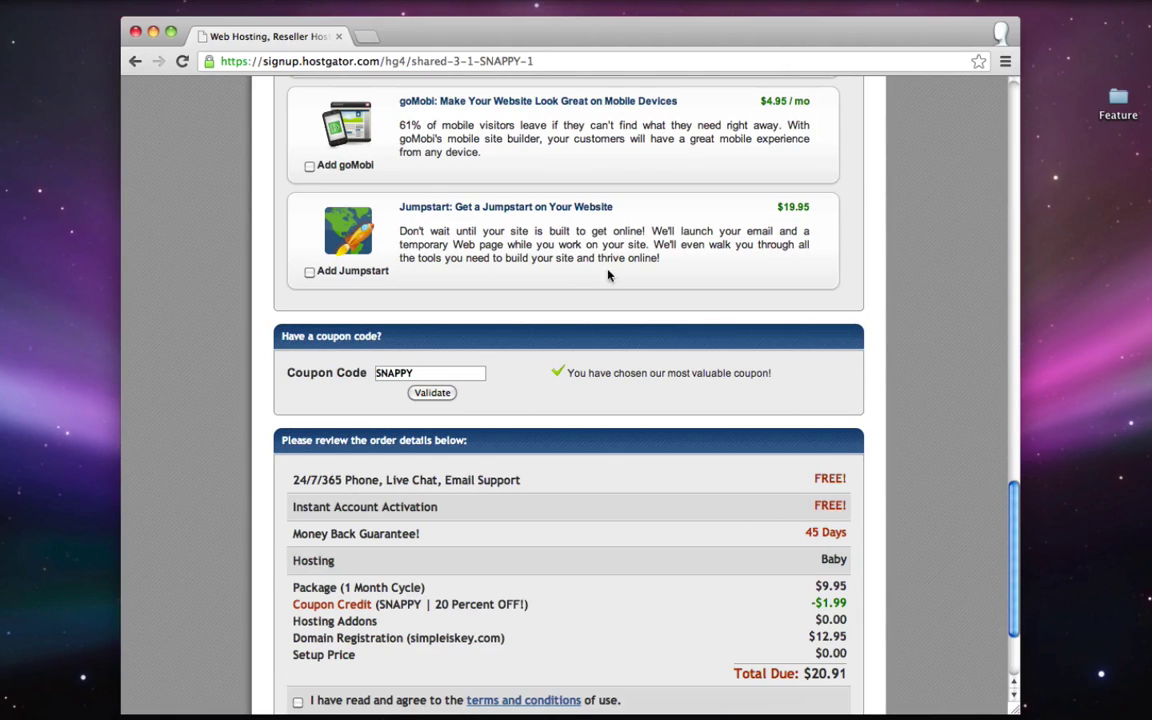
- Replace the SNAPPY coupon with yougator13 and apply it for 25% off
{"action": "double_click", "coordinate": [441, 604]}
{"action": "double_click", "coordinate": [427, 373]}
{"action": "type", "text": "yougator13"}
{"action": "scroll", "coordinate": [615, 220], "scroll_direction": "up", "scroll_amount": 1}
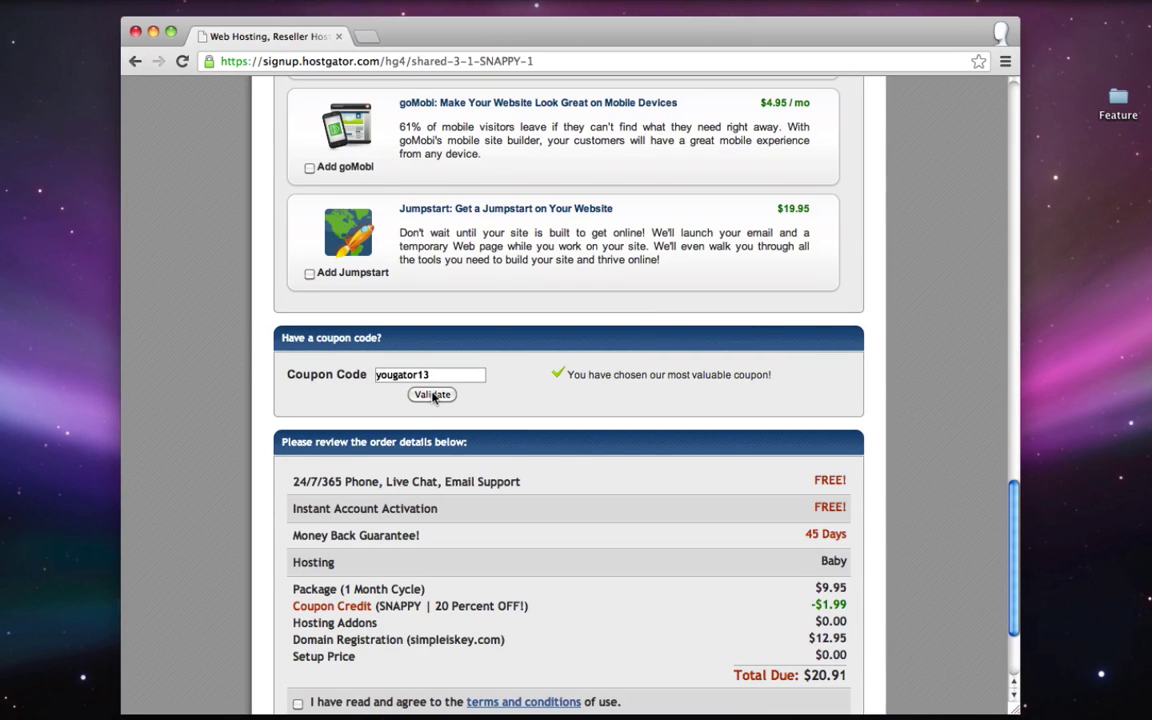
{"action": "left_click", "coordinate": [433, 395]}
- Review the discounted total of $20.41 and submit the order to create the account
{"action": "left_click_drag", "start_coordinate": [447, 606], "coordinate": [469, 606]}
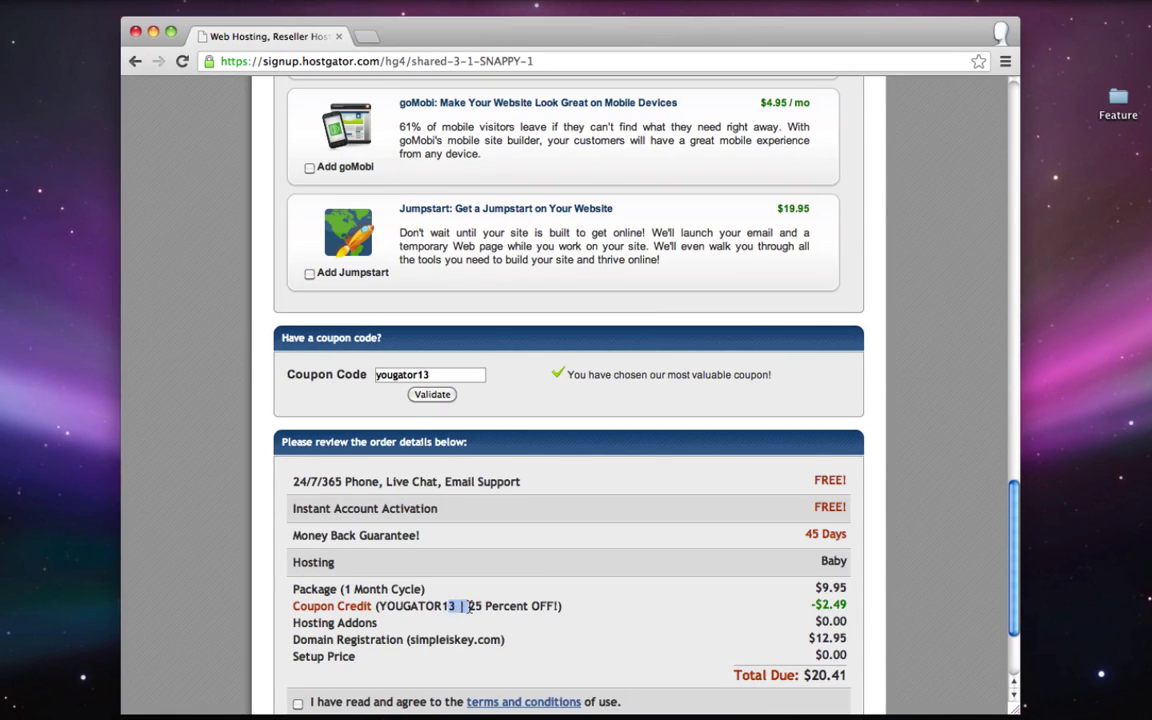
{"action": "double_click", "coordinate": [512, 606]}
{"action": "left_click", "coordinate": [567, 611]}
{"action": "scroll", "coordinate": [489, 552], "scroll_direction": "down", "scroll_amount": 1}
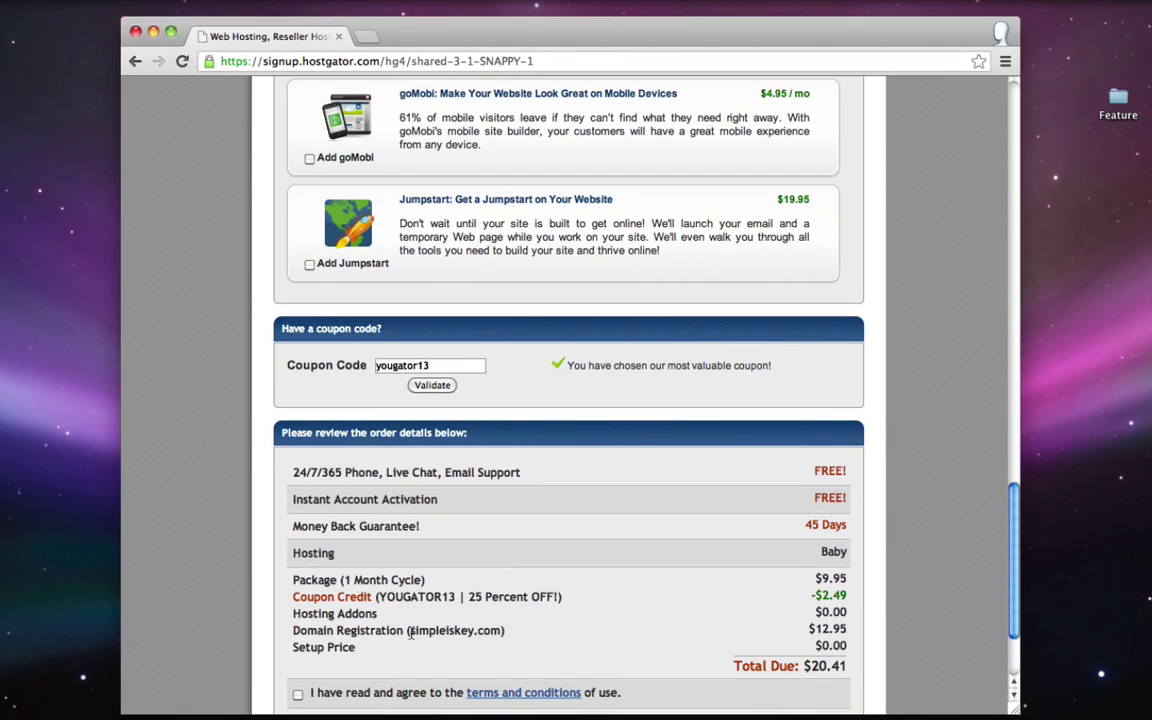
{"action": "left_click_drag", "start_coordinate": [410, 632], "coordinate": [503, 631]}
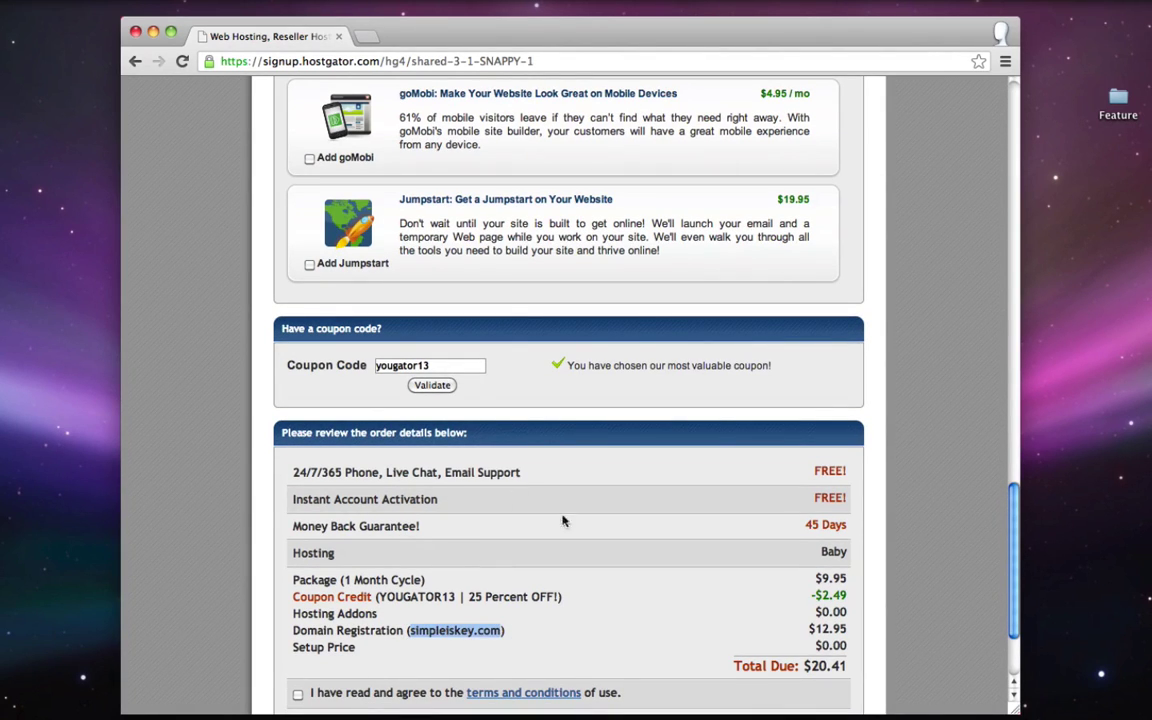
{"action": "left_click", "coordinate": [468, 532]}
{"action": "scroll", "coordinate": [420, 560], "scroll_direction": "down", "scroll_amount": 3}
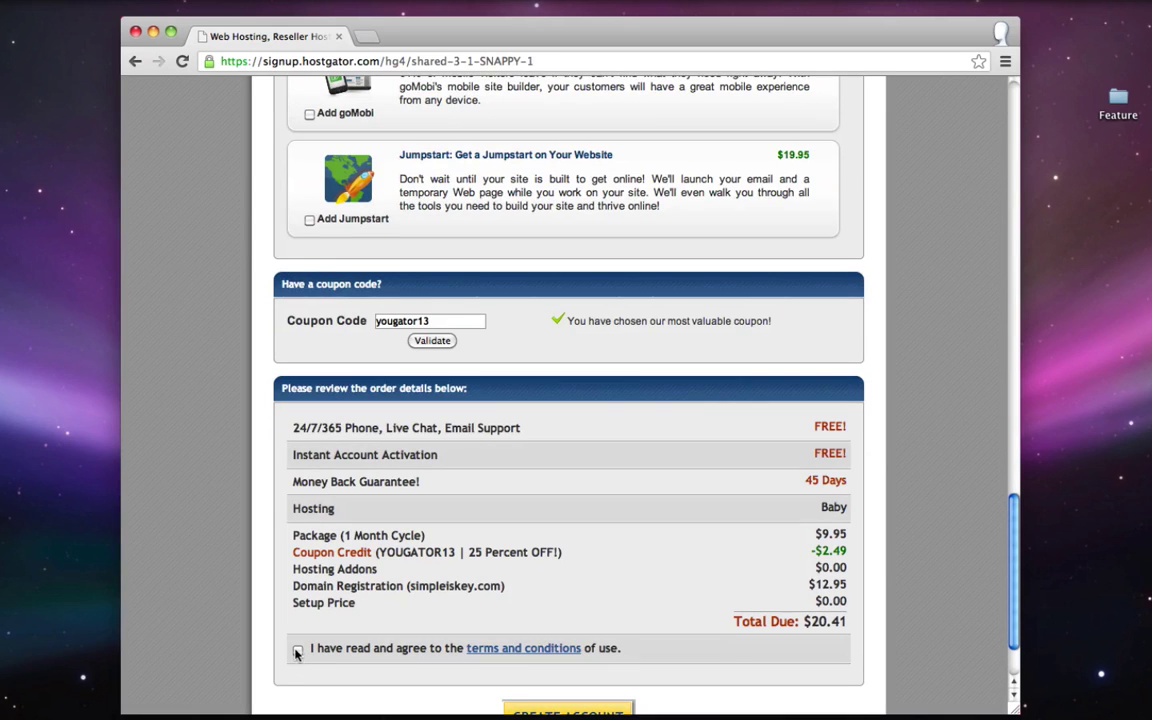
{"action": "scroll", "coordinate": [493, 560], "scroll_direction": "down", "scroll_amount": 3}
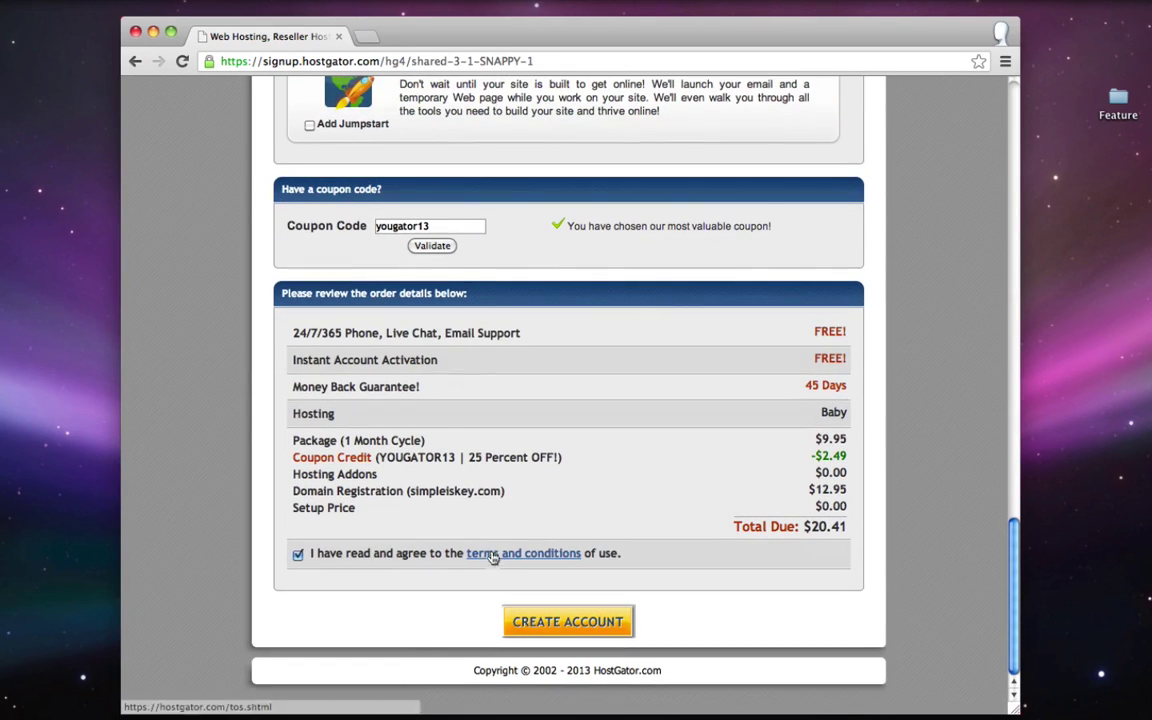
{"action": "left_click", "coordinate": [605, 640]}
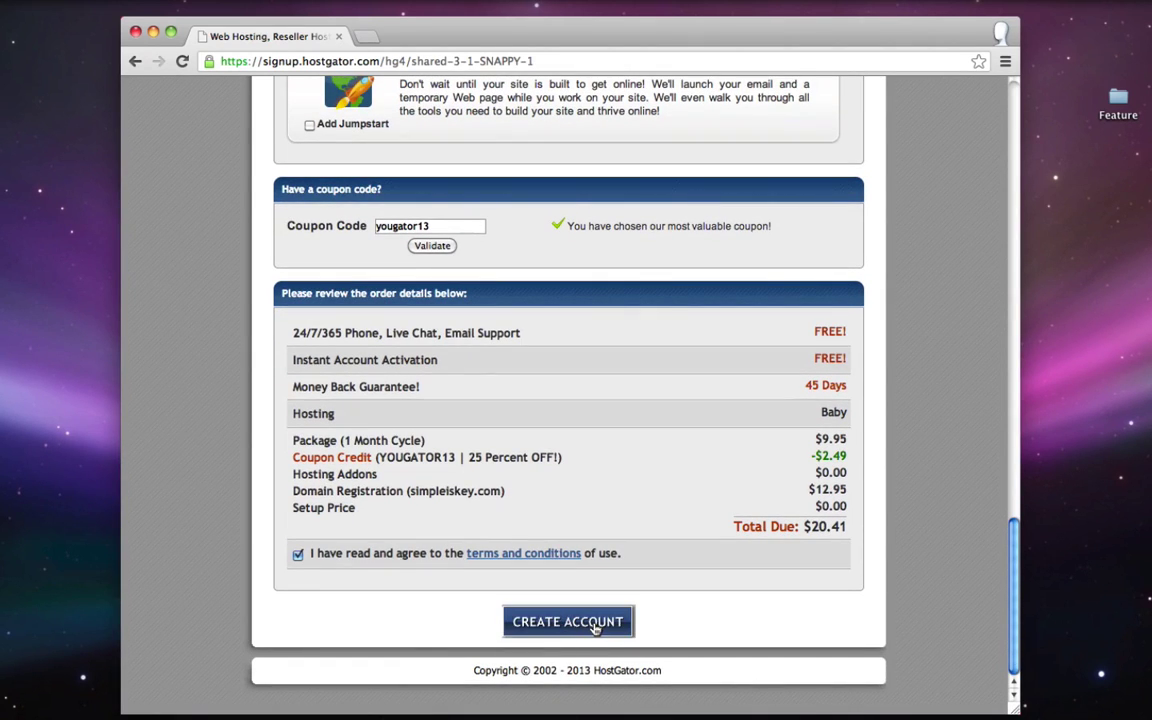
- Delete the finished Domain and Hosting items from the TextEdit to-do notes
{"action": "scroll", "coordinate": [587, 391], "scroll_direction": "down", "scroll_amount": 20}
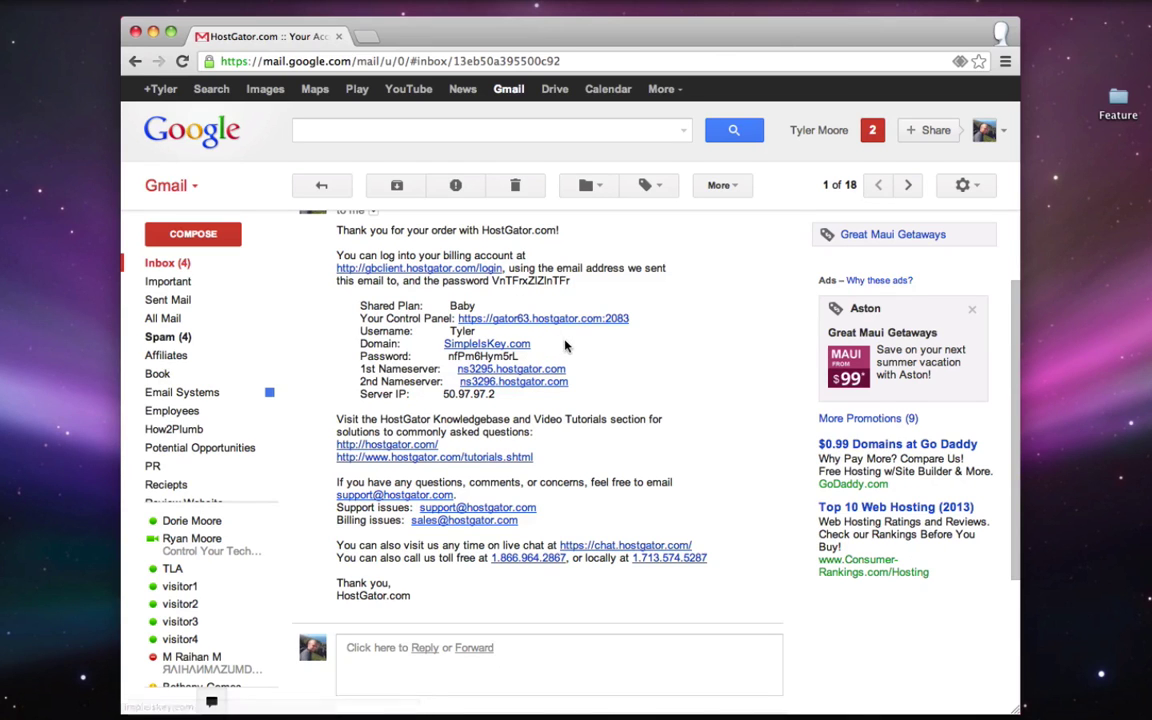
{"action": "mouse_move", "coordinate": [211, 701]}
{"action": "left_click", "coordinate": [1067, 702]}
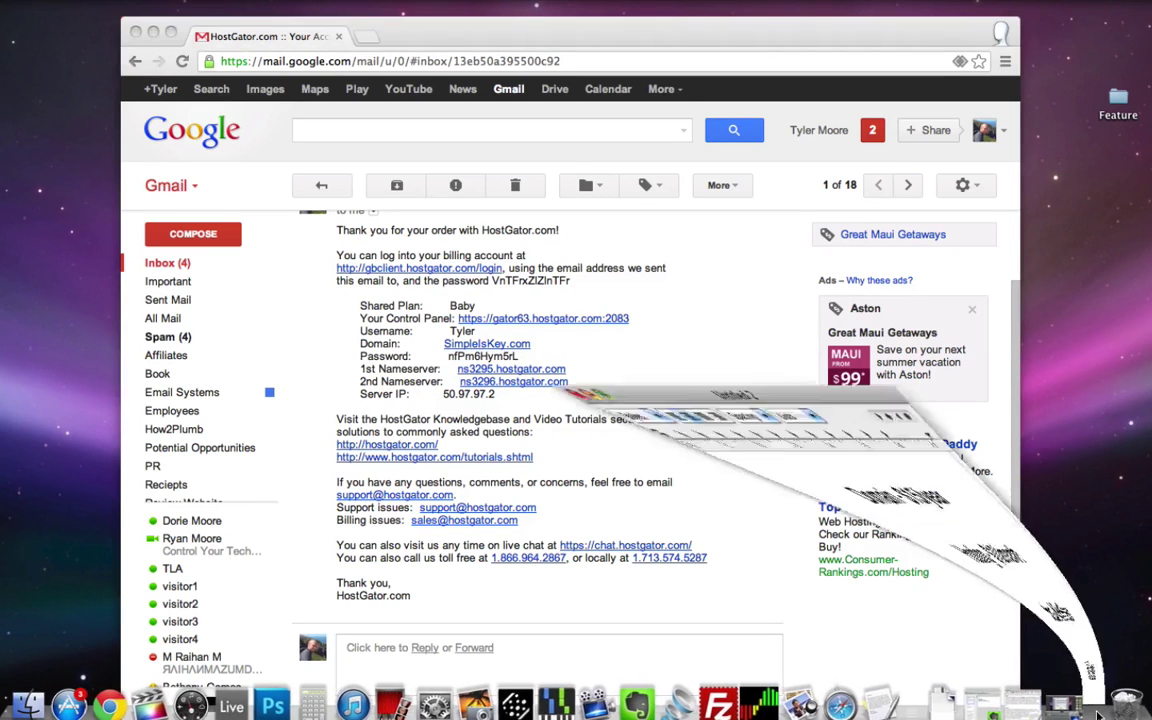
{"action": "left_click_drag", "start_coordinate": [619, 397], "coordinate": [432, 329]}
{"action": "key", "text": "BackSpace"}
{"action": "key", "text": "BackSpace"}
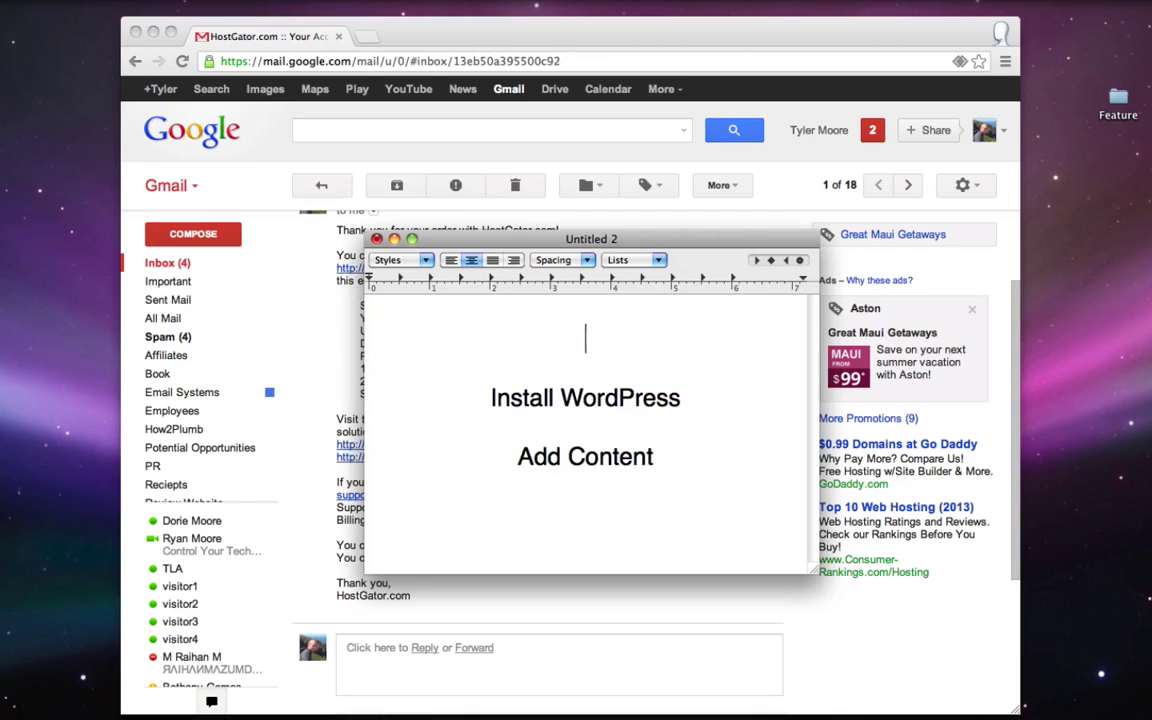
{"action": "left_click_drag", "start_coordinate": [490, 368], "coordinate": [700, 368]}
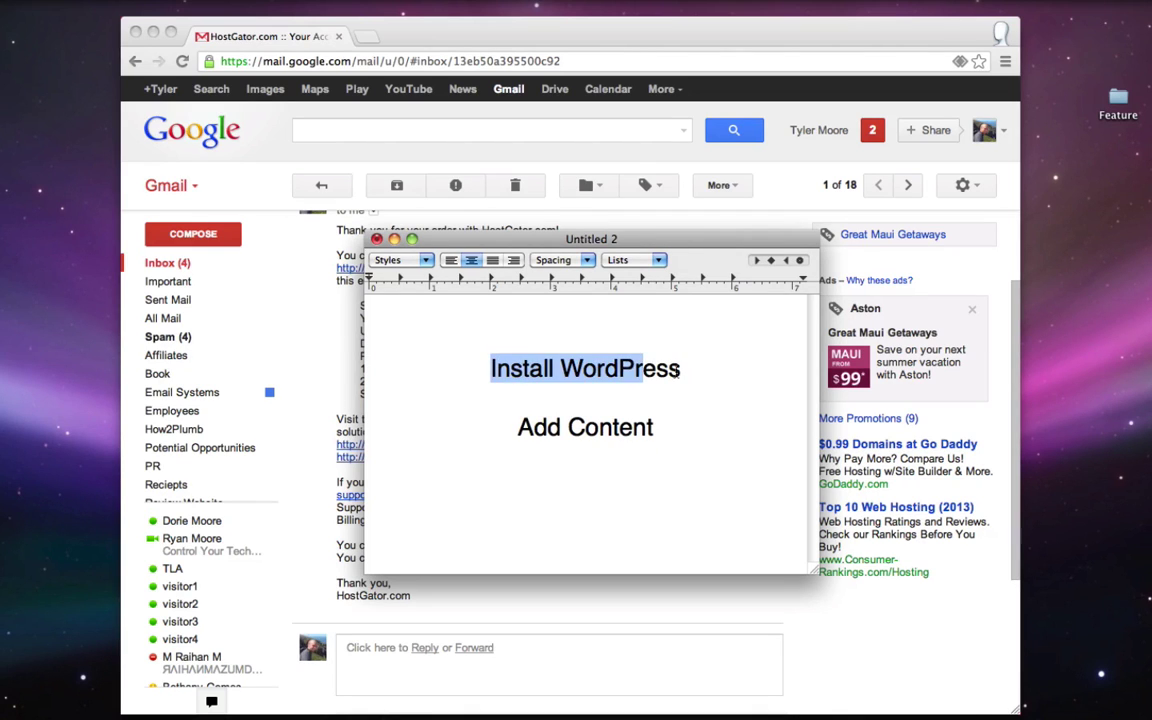
{"action": "left_click", "coordinate": [700, 368]}
{"action": "left_click", "coordinate": [395, 239]}
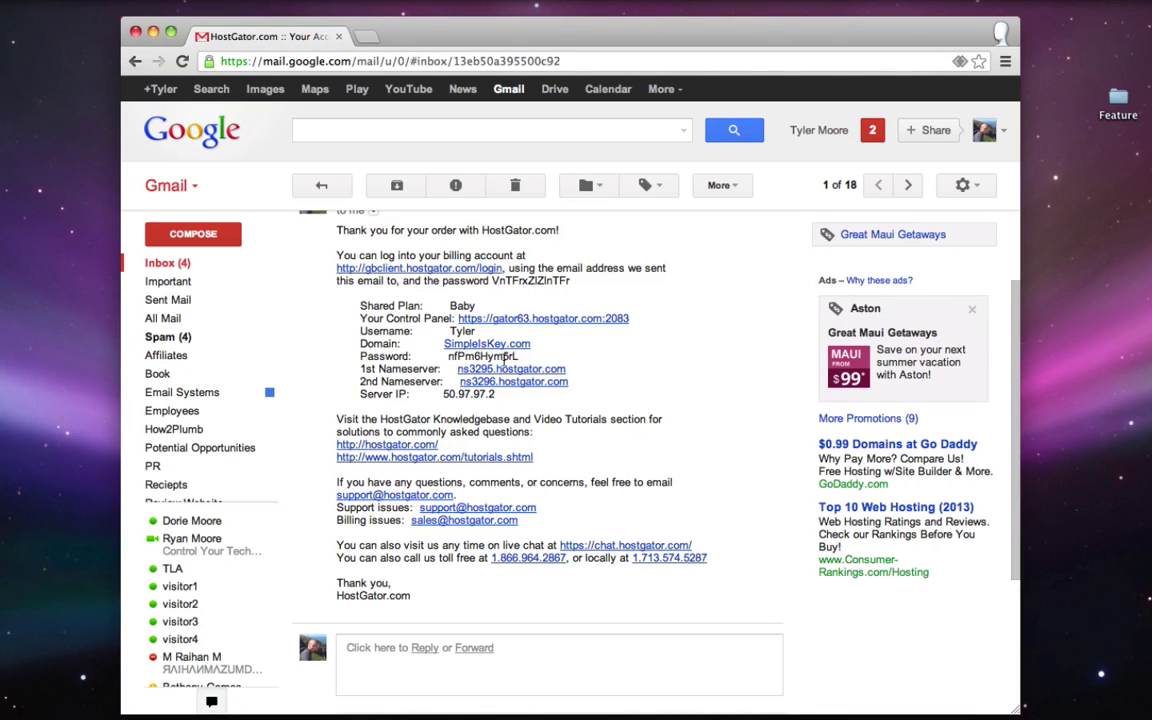
- Copy the account password from the HostGator confirmation email
{"action": "double_click", "coordinate": [466, 358]}
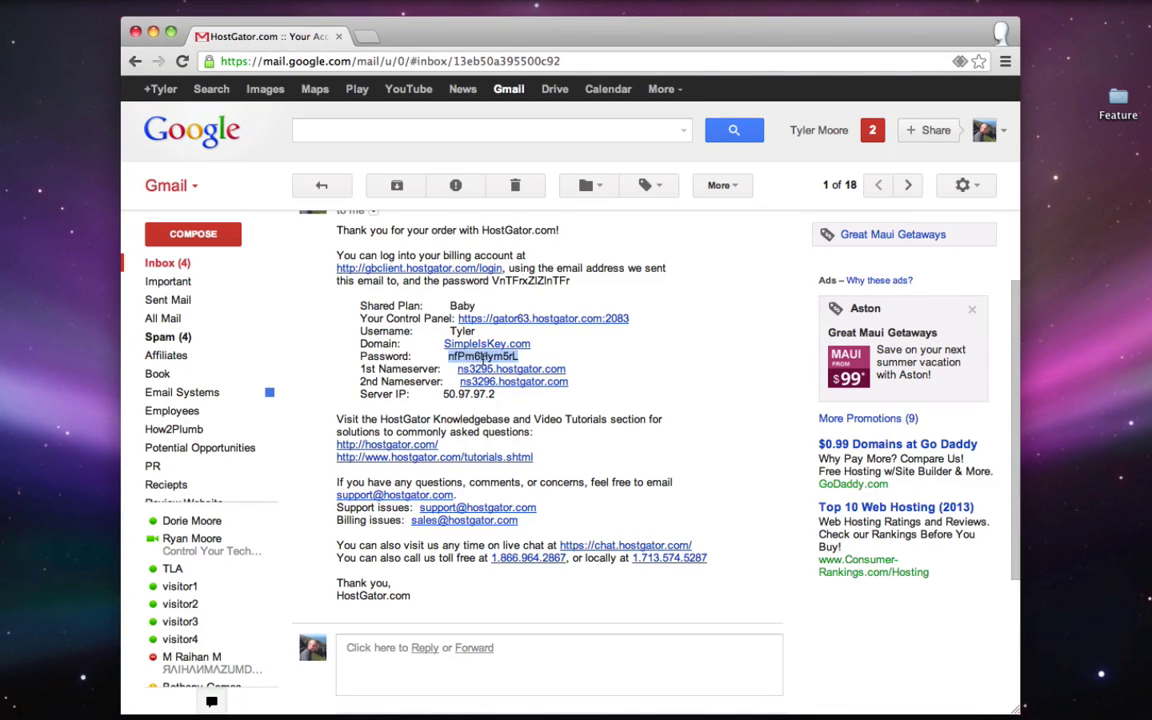
{"action": "right_click", "coordinate": [485, 358]}
{"action": "left_click", "coordinate": [527, 366]}
- Log in to cPanel via the email's Control Panel link with the username and pasted password
{"action": "left_click", "coordinate": [589, 320]}
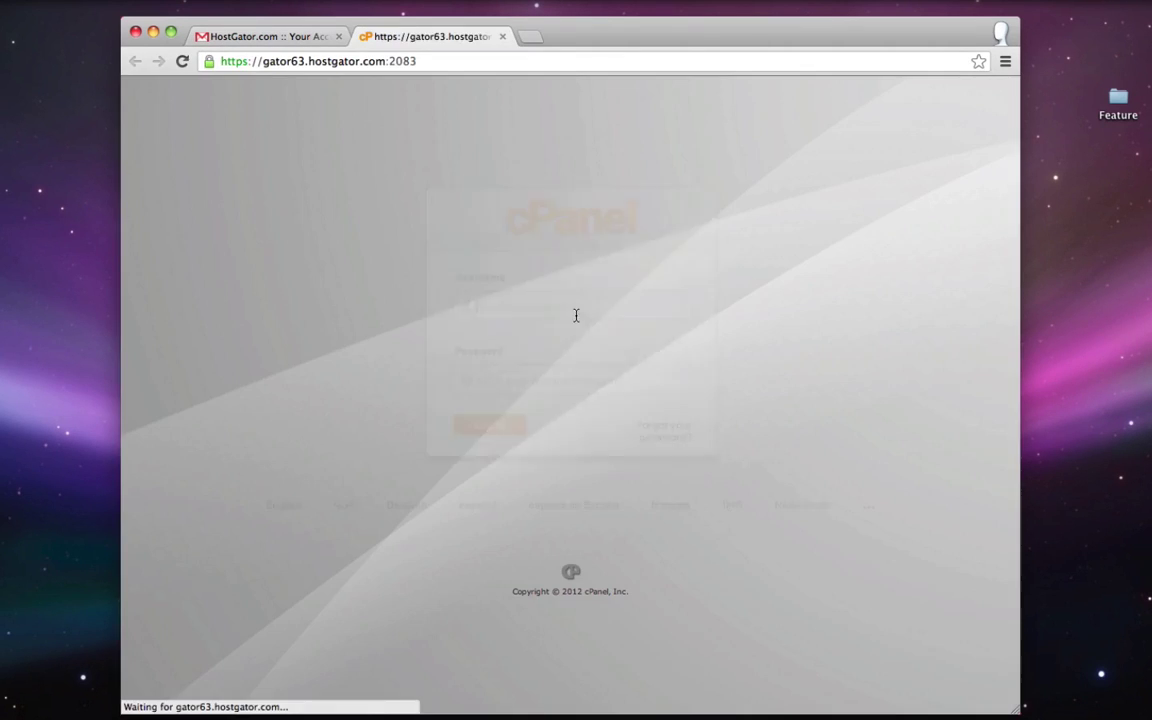
{"action": "left_click", "coordinate": [544, 303]}
{"action": "type", "text": "tyler"}
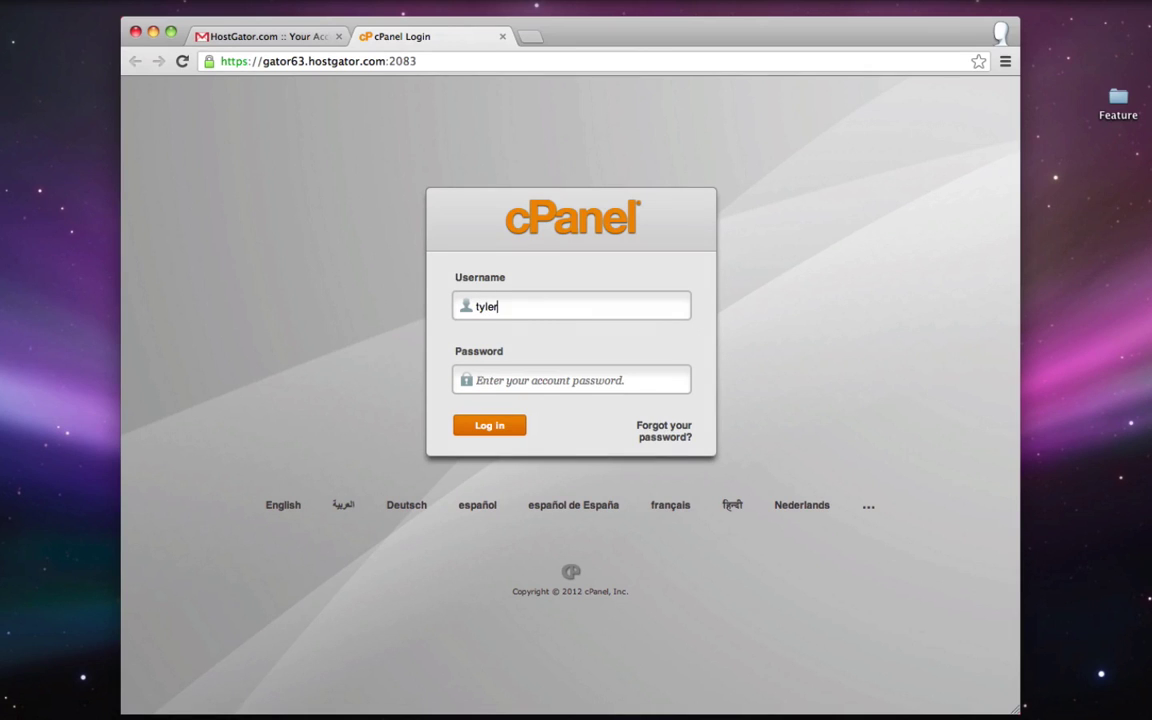
{"action": "right_click", "coordinate": [520, 380]}
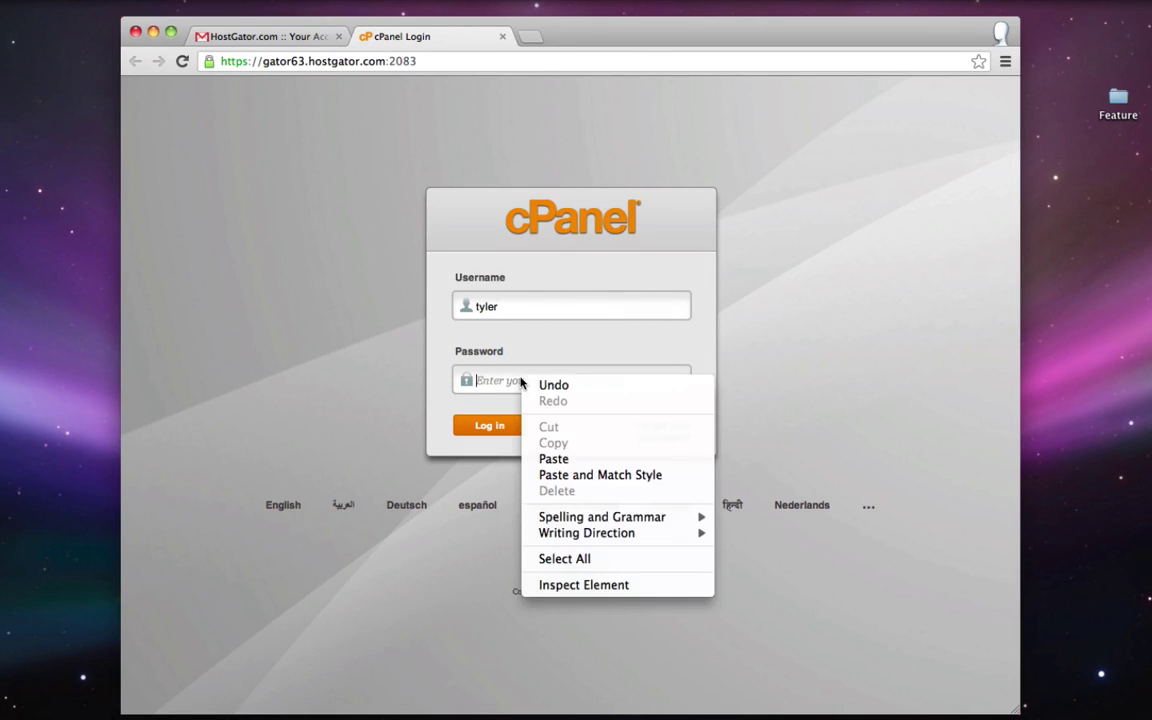
{"action": "left_click", "coordinate": [555, 459]}
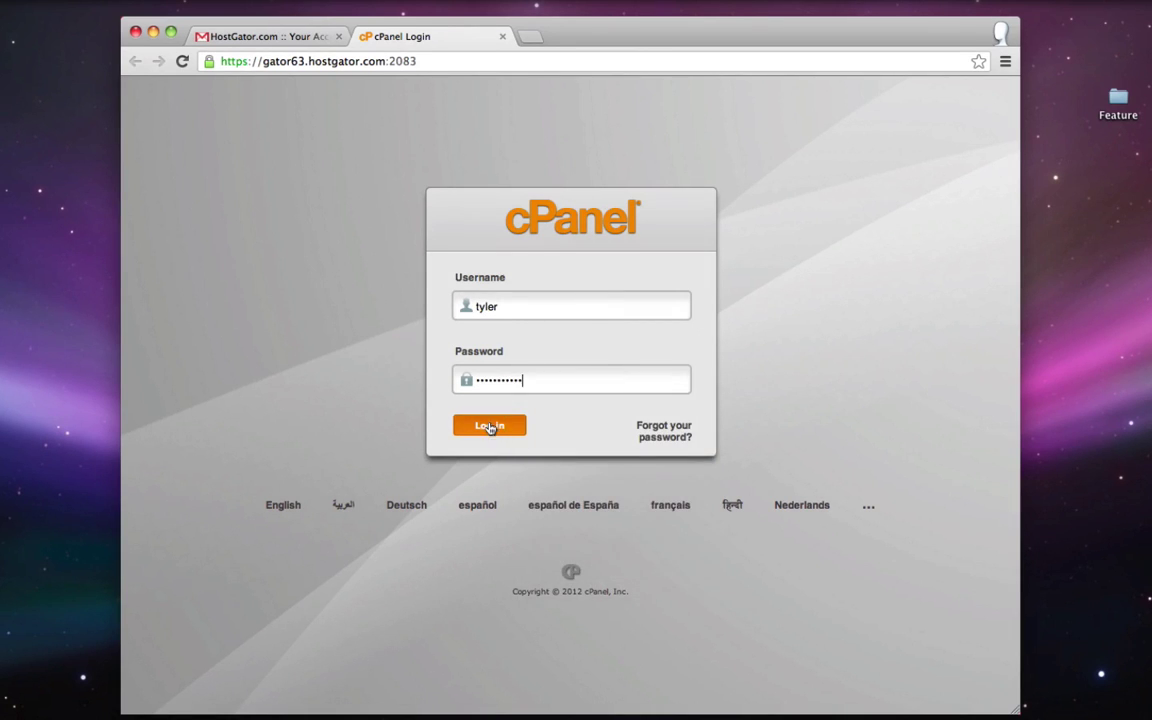
{"action": "left_click", "coordinate": [490, 426]}
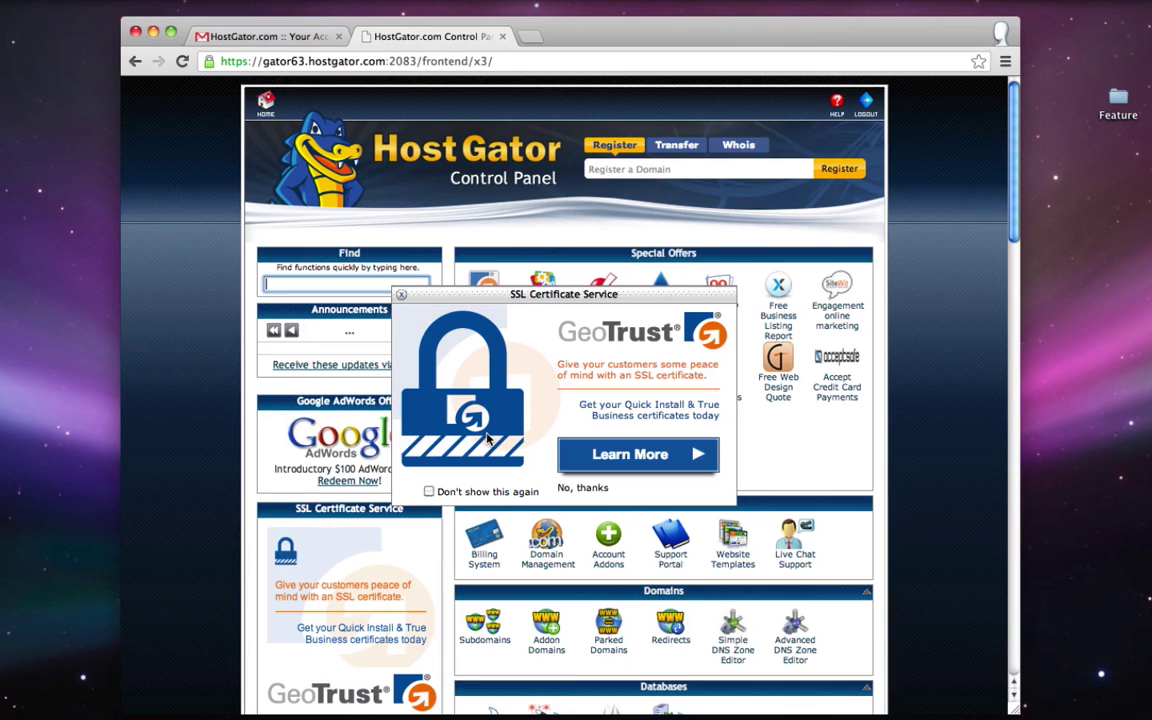
- Close the SSL certificate popup and open QuickInstall under Software/Services
{"action": "left_click", "coordinate": [401, 294]}
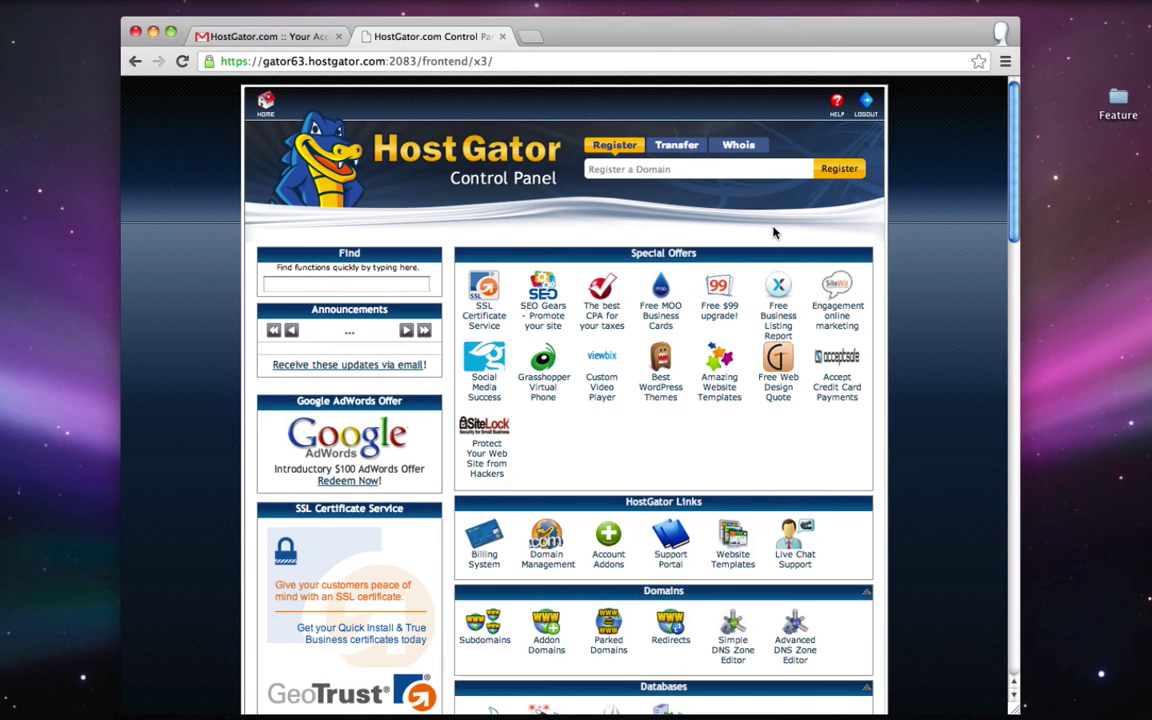
{"action": "scroll", "coordinate": [743, 234], "scroll_direction": "down", "scroll_amount": 5}
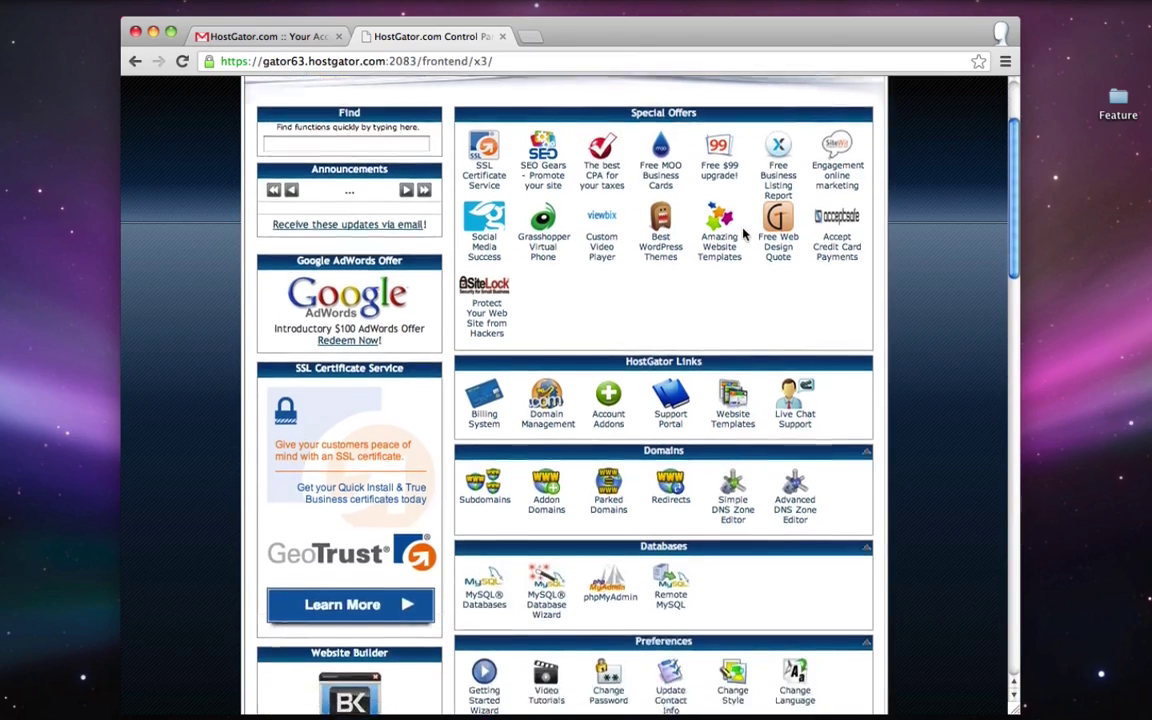
{"action": "scroll", "coordinate": [743, 234], "scroll_direction": "down", "scroll_amount": 15}
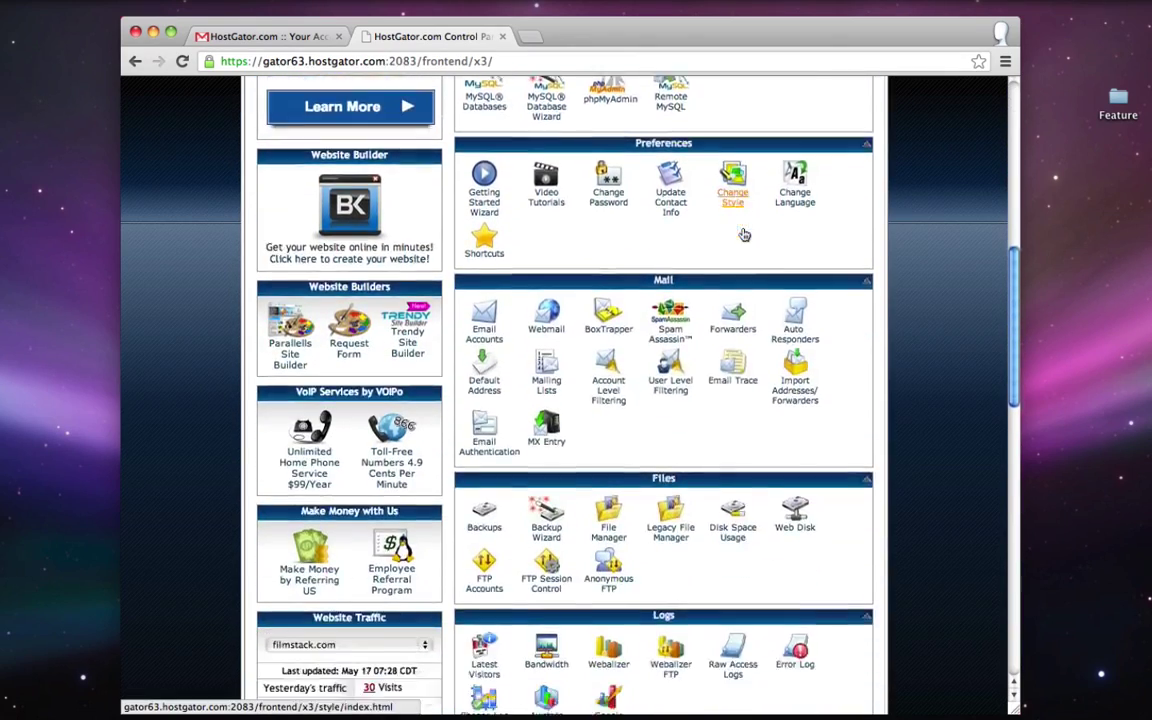
{"action": "scroll", "coordinate": [743, 234], "scroll_direction": "down", "scroll_amount": 4}
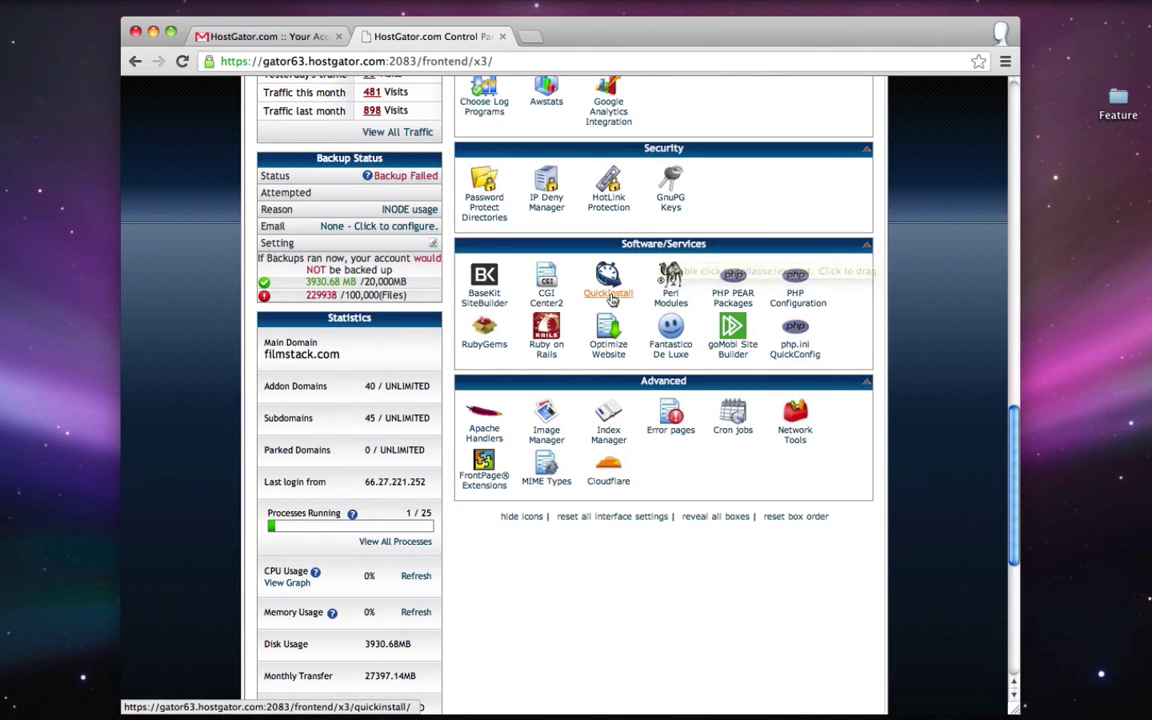
{"action": "left_click", "coordinate": [611, 292]}
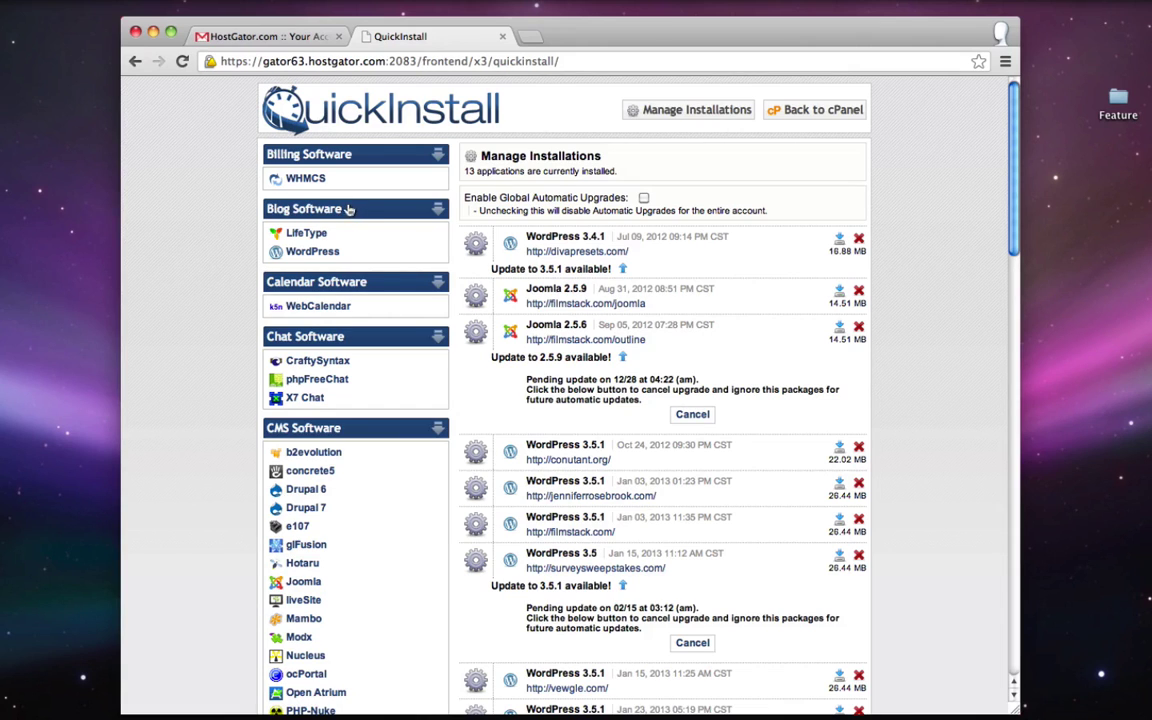
- Start a WordPress install in QuickInstall targeting the simpleiskey.com domain
{"action": "left_click", "coordinate": [302, 253]}
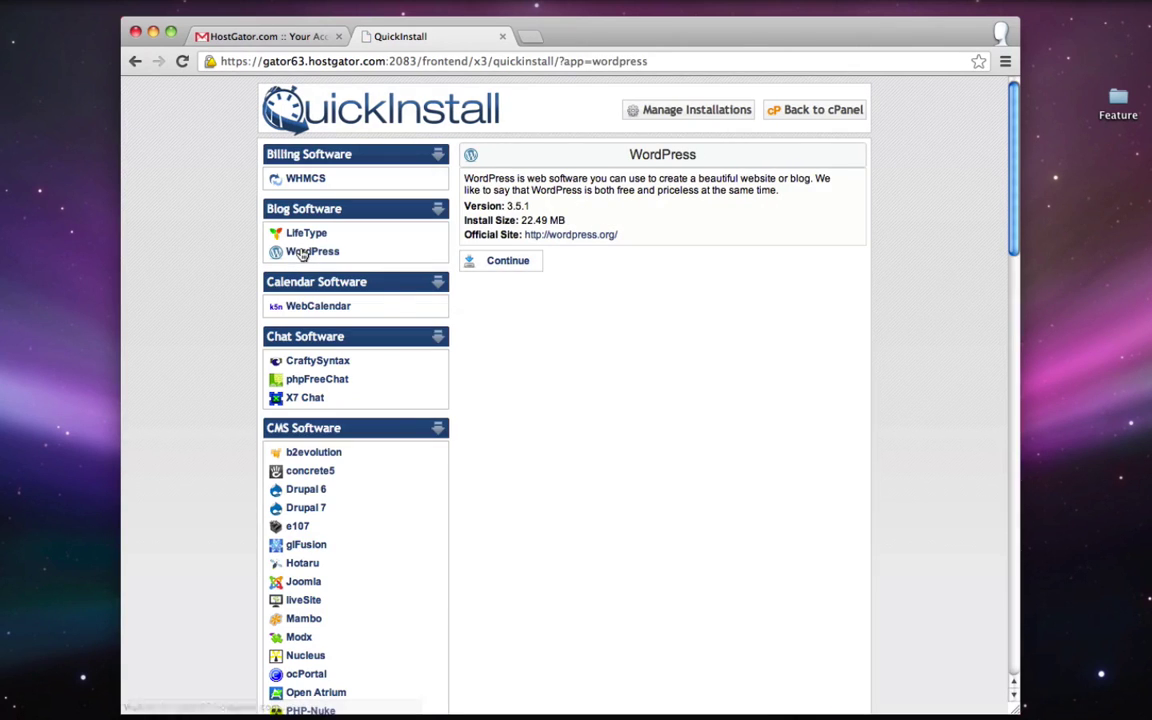
{"action": "left_click", "coordinate": [508, 261]}
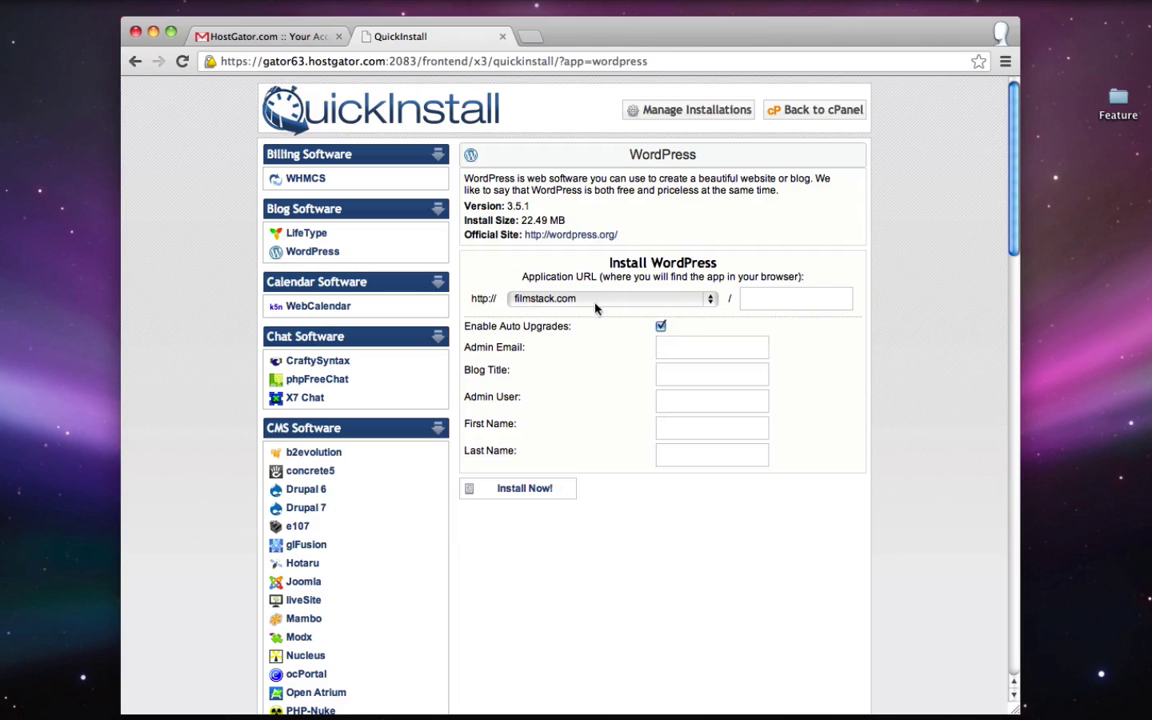
{"action": "left_click", "coordinate": [627, 299]}
{"action": "scroll", "coordinate": [640, 310], "scroll_direction": "down", "scroll_amount": 10}
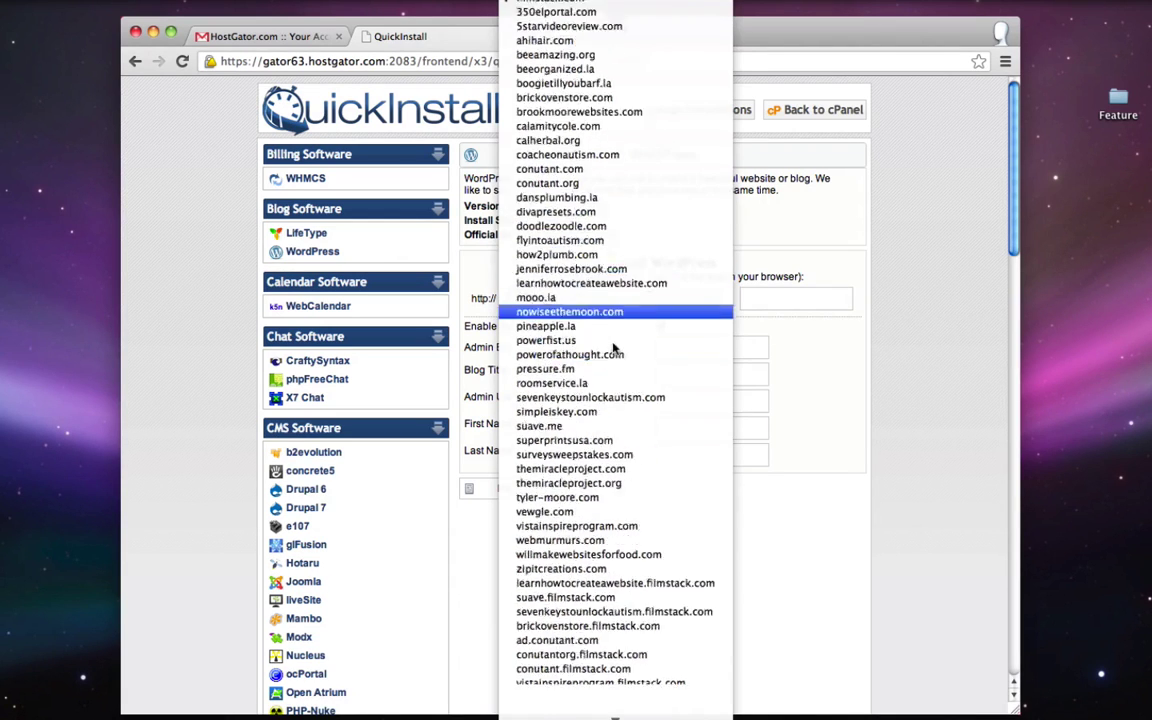
{"action": "scroll", "coordinate": [600, 178], "scroll_direction": "up", "scroll_amount": 2}
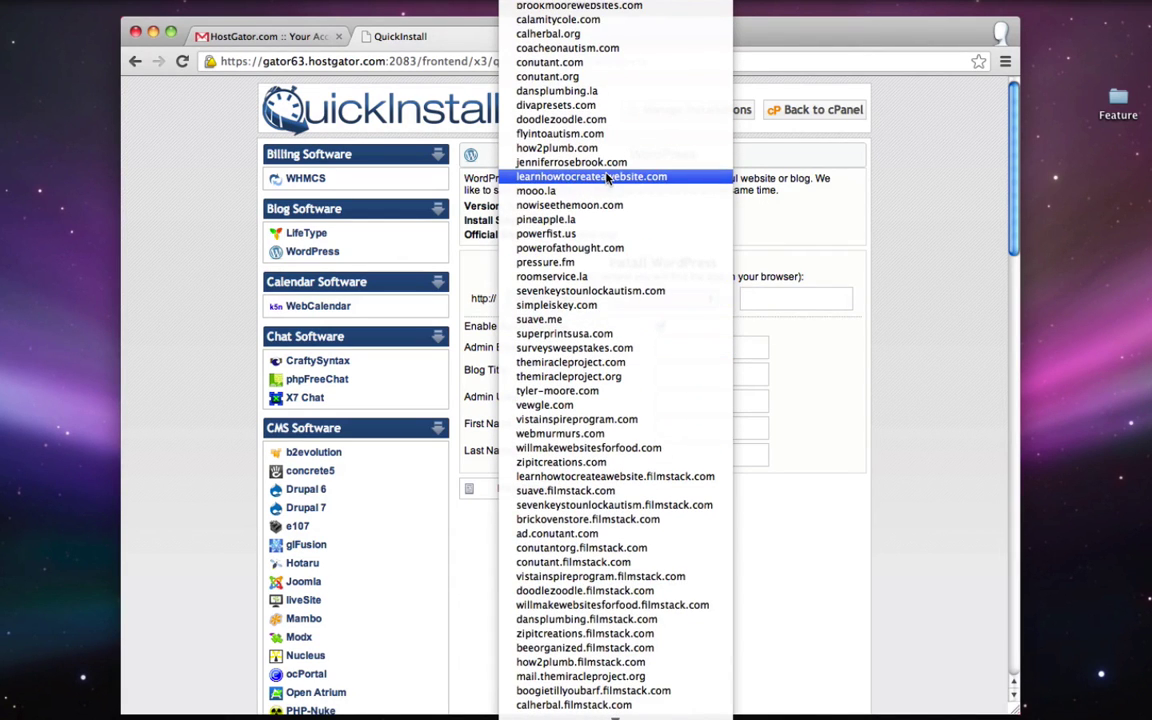
{"action": "left_click", "coordinate": [583, 307]}
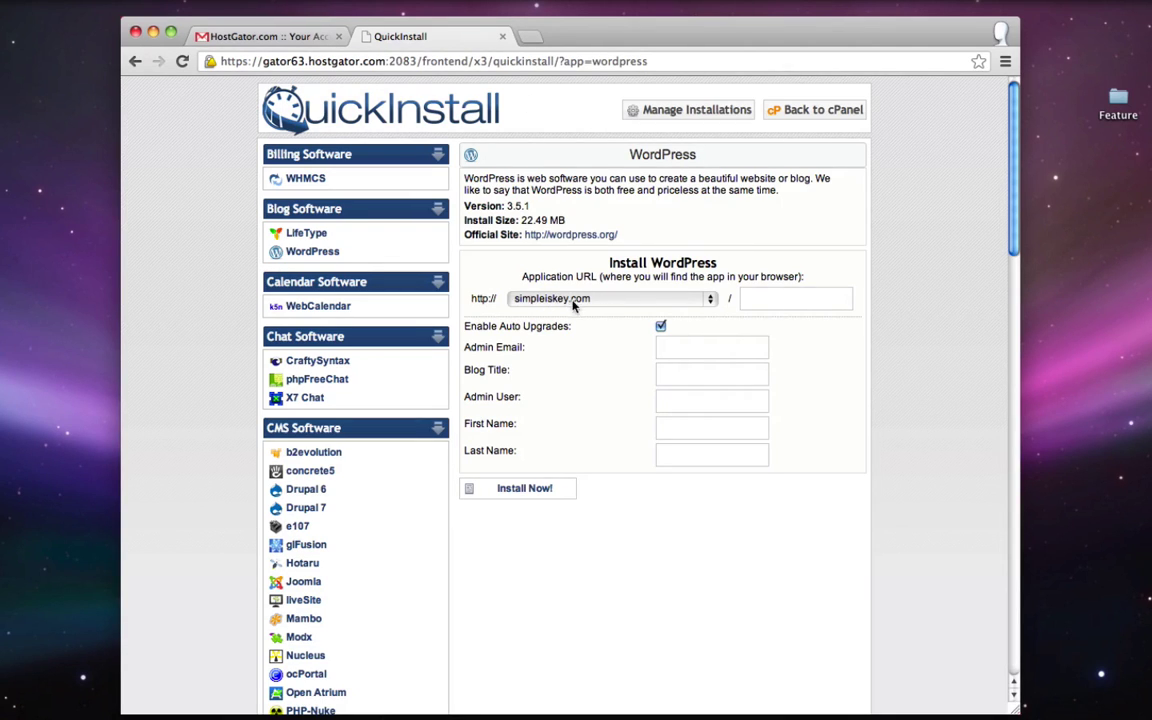
{"action": "left_click", "coordinate": [797, 304]}
- Leave the install folder blank for the root and enter the admin e-mail address
{"action": "type", "text": "sushi"}
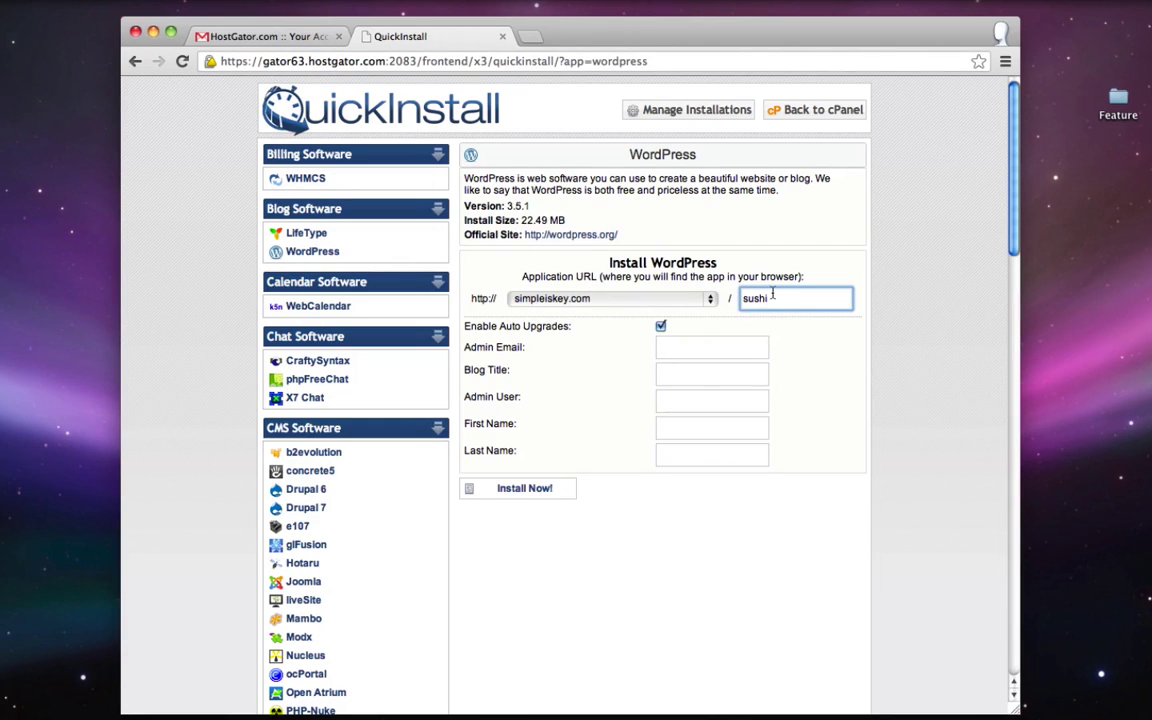
{"action": "left_click_drag", "start_coordinate": [785, 300], "coordinate": [742, 304]}
{"action": "key", "text": "BackSpace"}
{"action": "left_click", "coordinate": [913, 249]}
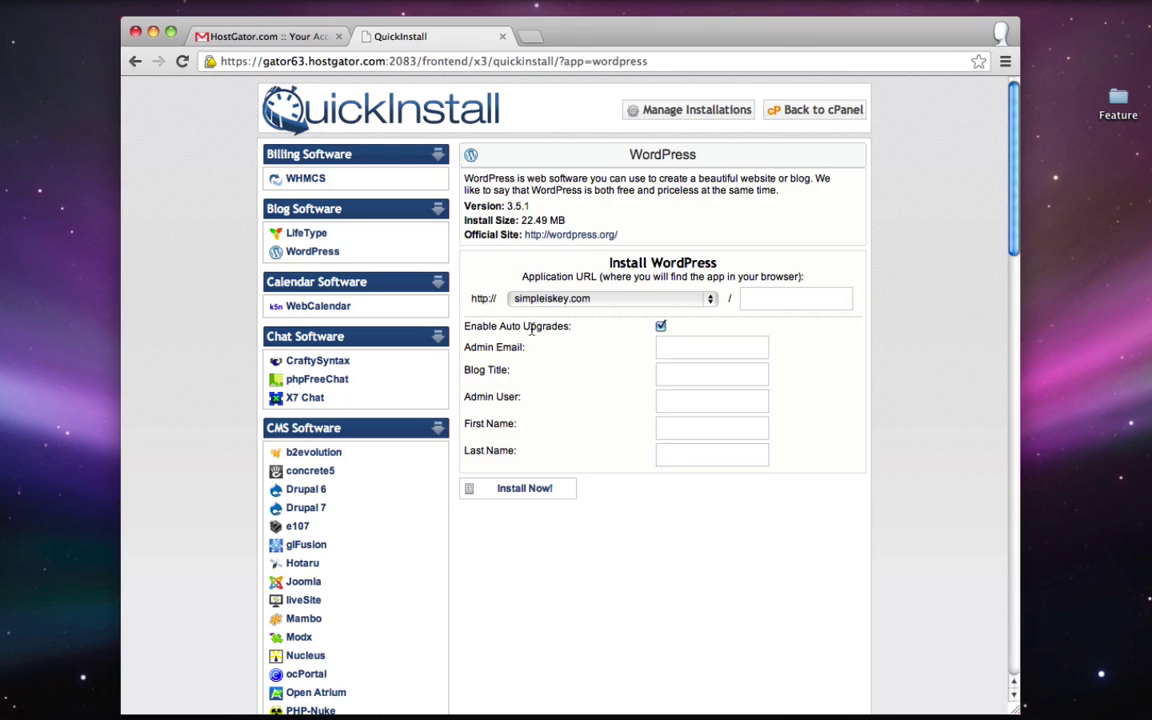
{"action": "left_click", "coordinate": [700, 347]}
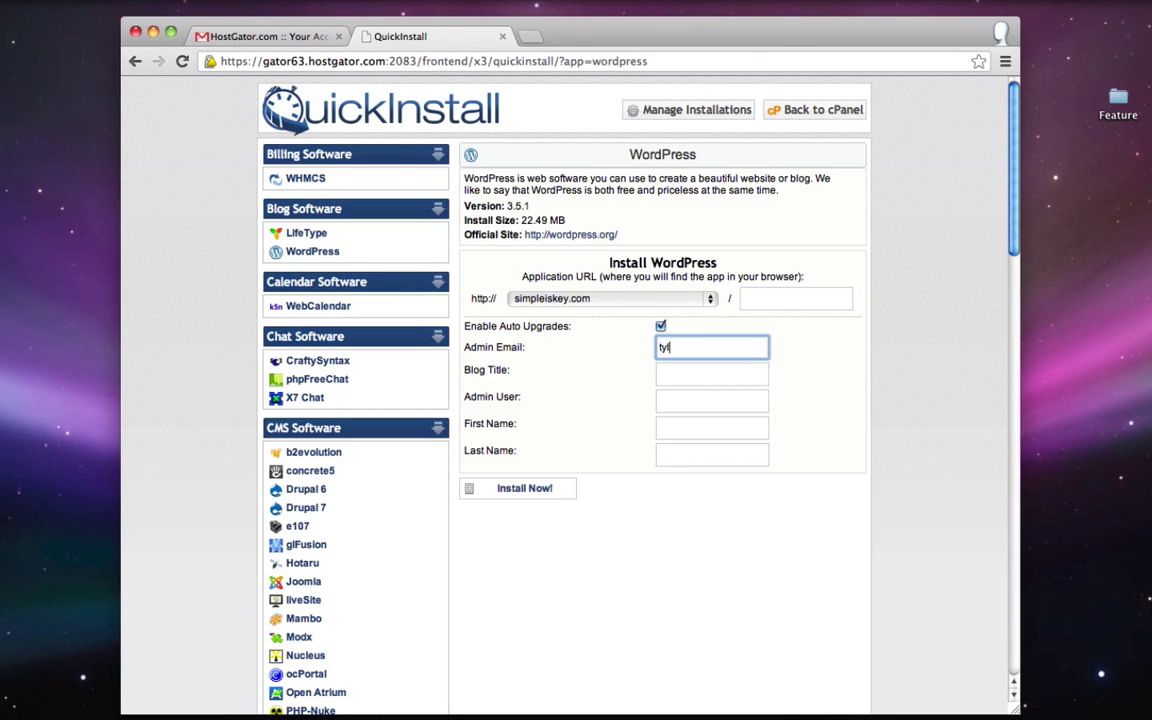
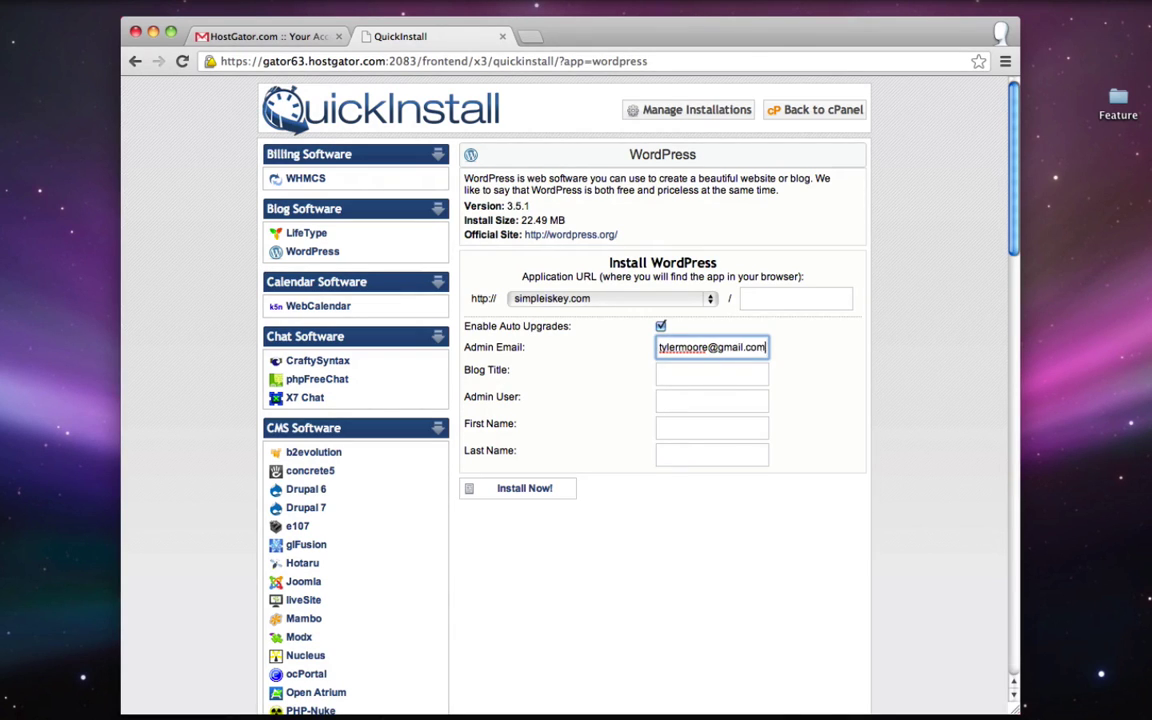
{"action": "key", "text": "Tab"}
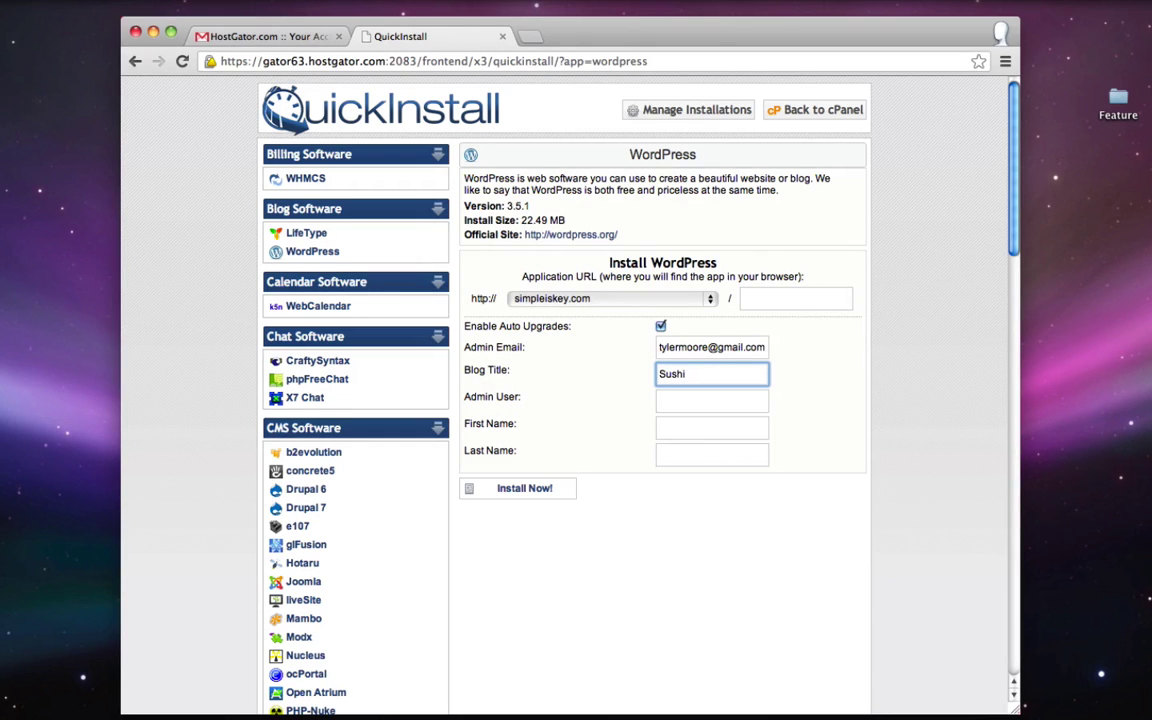
- Fill in the admin username and the admin's first and last name, then run Install Now
{"action": "left_click", "coordinate": [668, 398]}
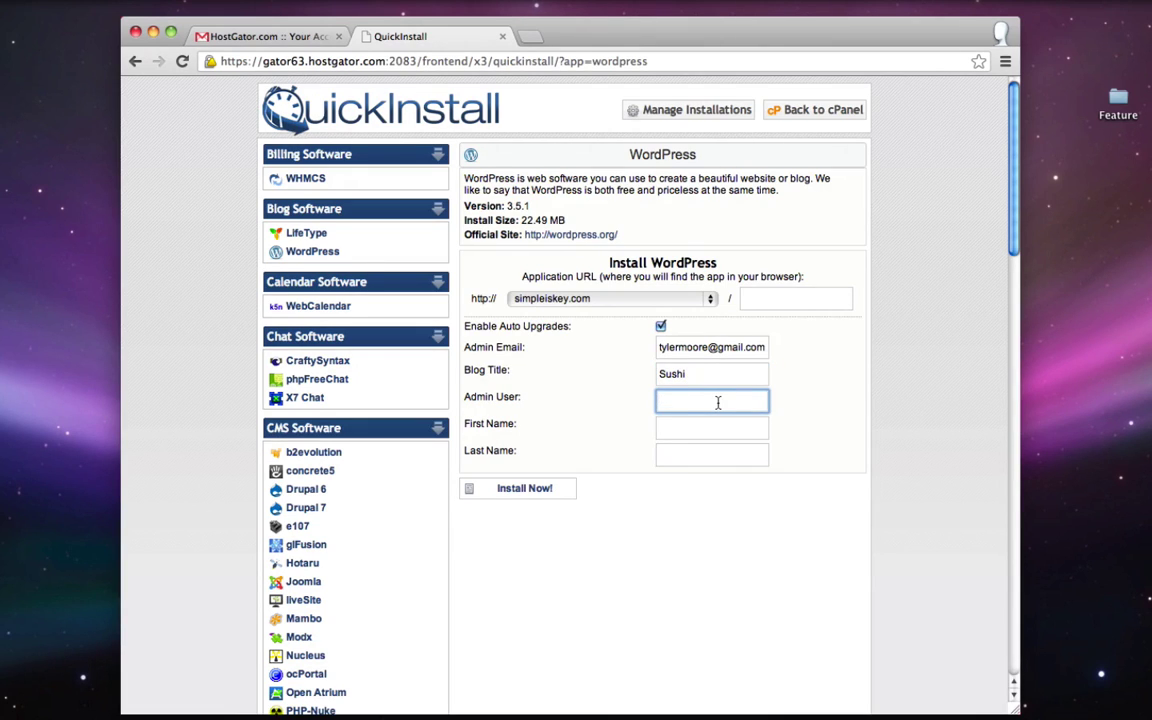
{"action": "type", "text": "tyler"}
{"action": "left_click", "coordinate": [717, 431]}
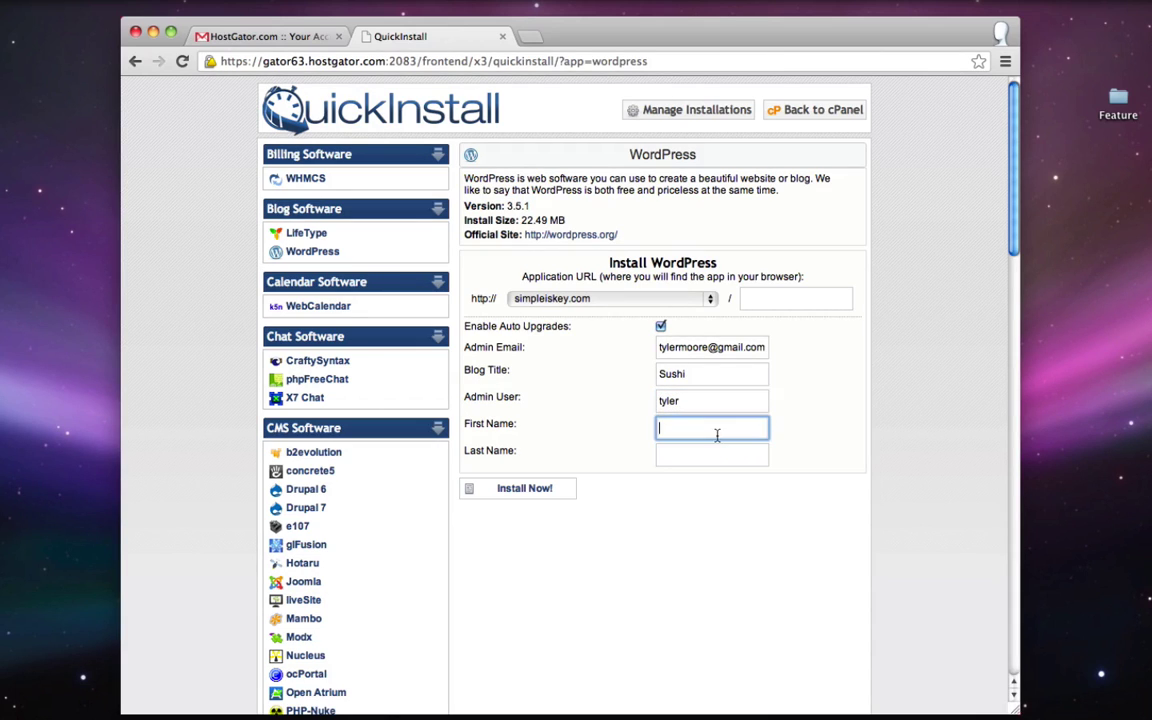
{"action": "key", "text": "Tab"}
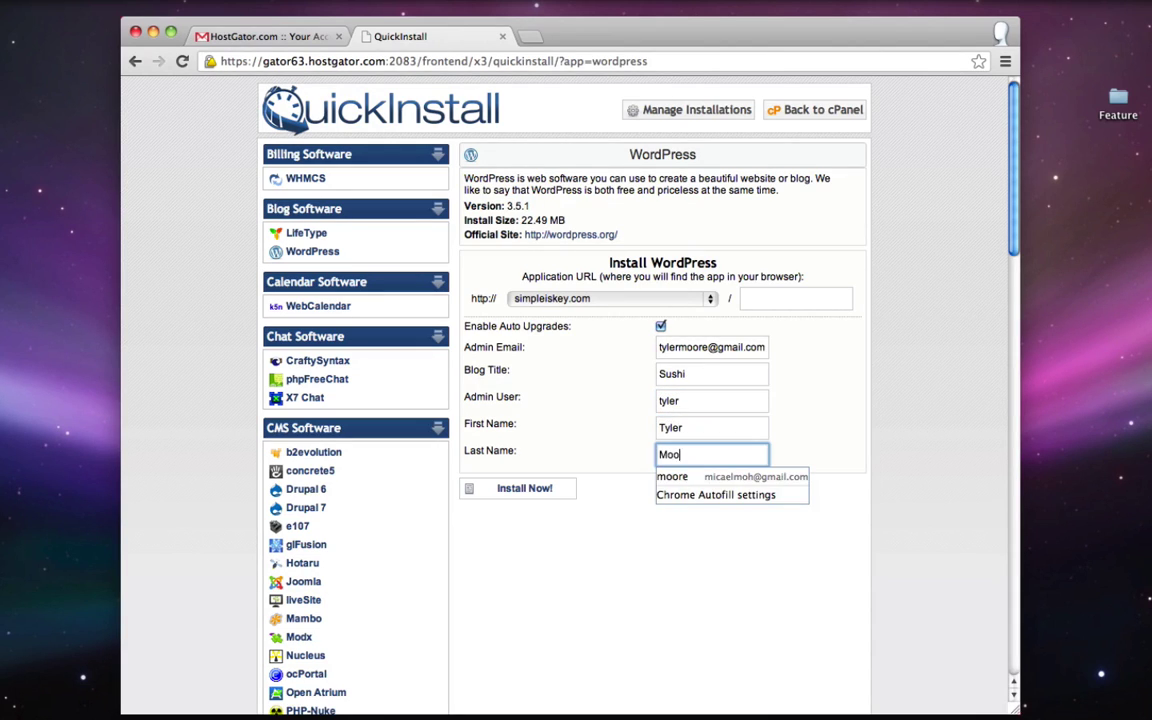
{"action": "left_click", "coordinate": [645, 558]}
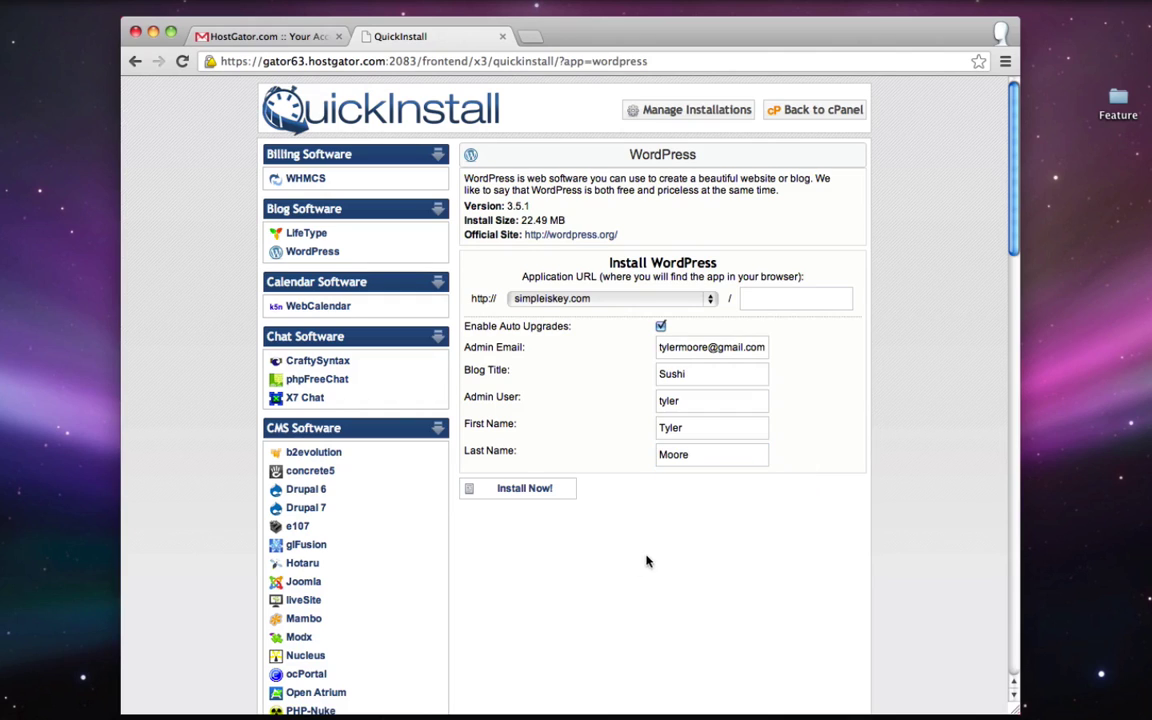
{"action": "left_click", "coordinate": [525, 487]}
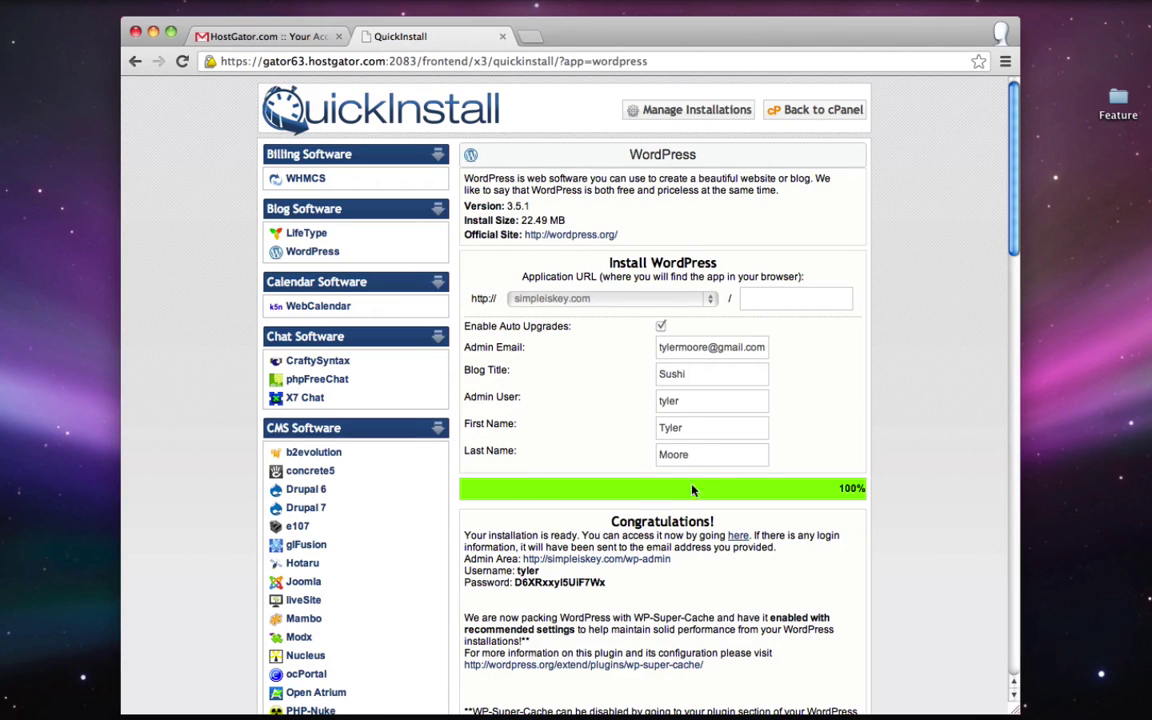
- Load the new Sushi site at simpleiskey.com in a new tab, then close that tab
{"action": "left_click", "coordinate": [736, 537]}
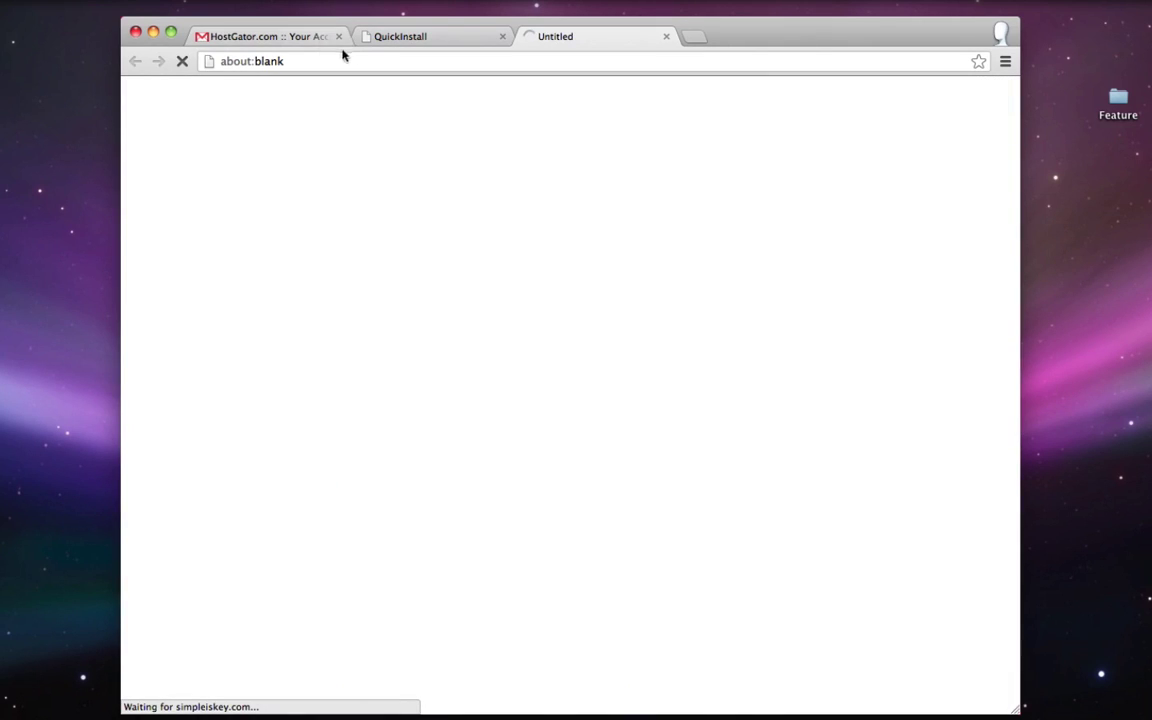
{"action": "left_click", "coordinate": [446, 59]}
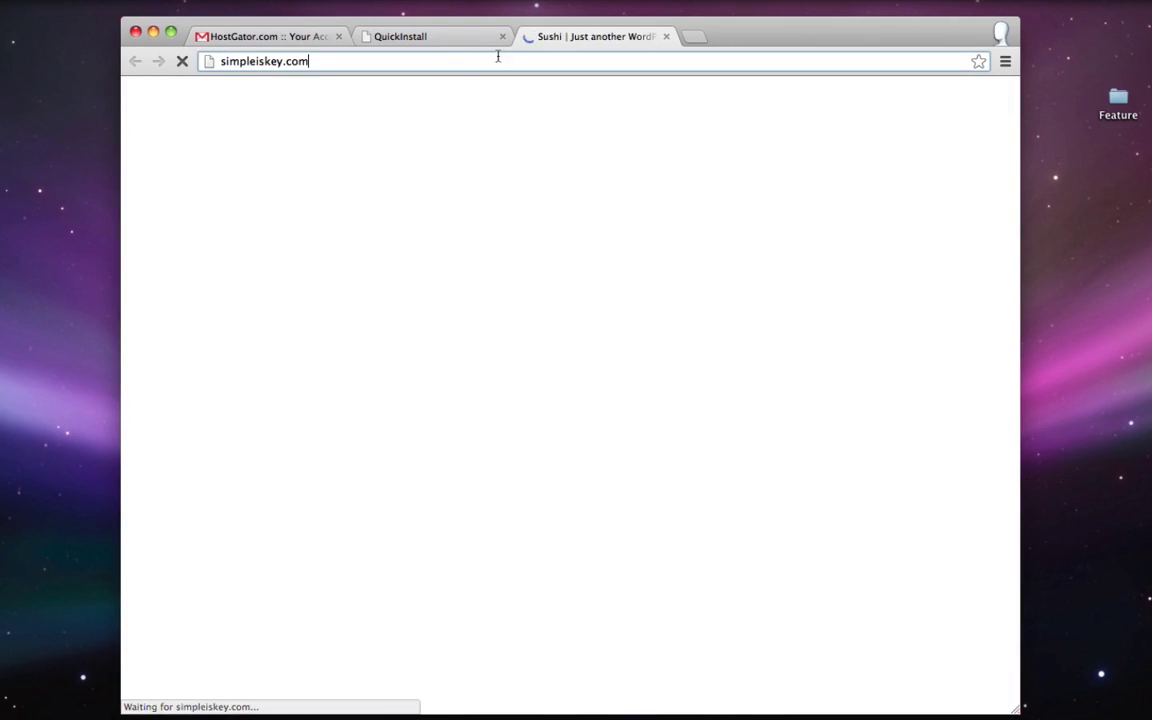
{"action": "left_click_drag", "start_coordinate": [222, 63], "coordinate": [306, 61]}
{"action": "left_click", "coordinate": [306, 61]}
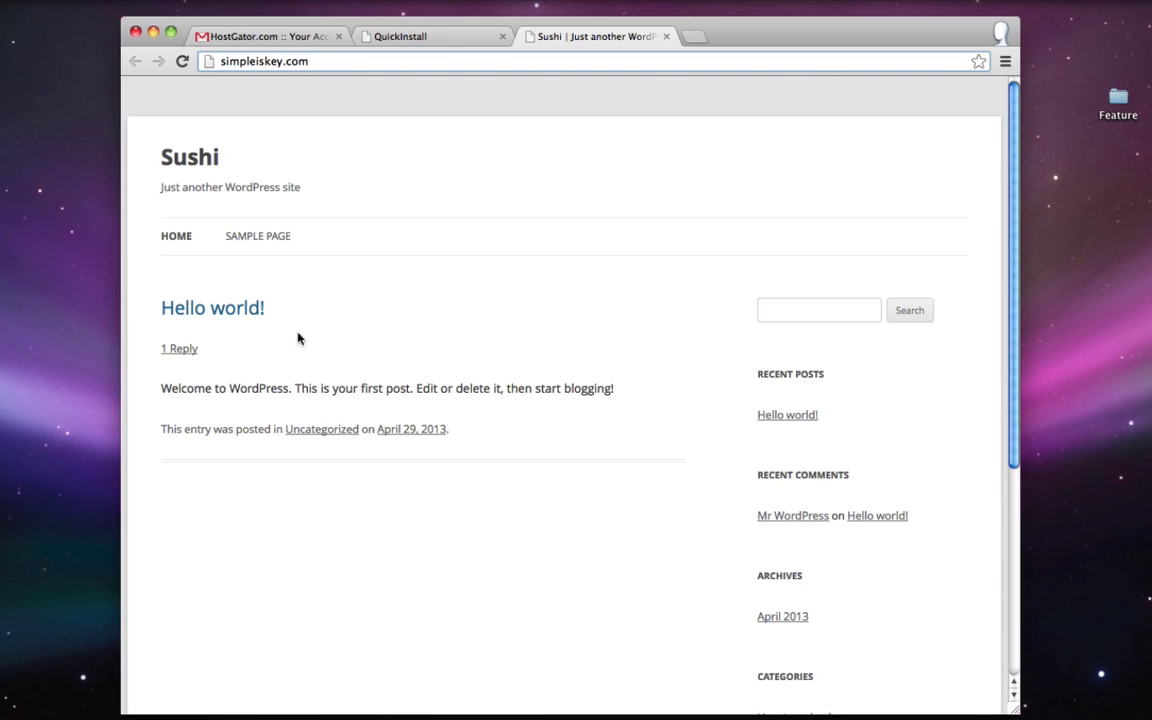
{"action": "left_click", "coordinate": [666, 36]}
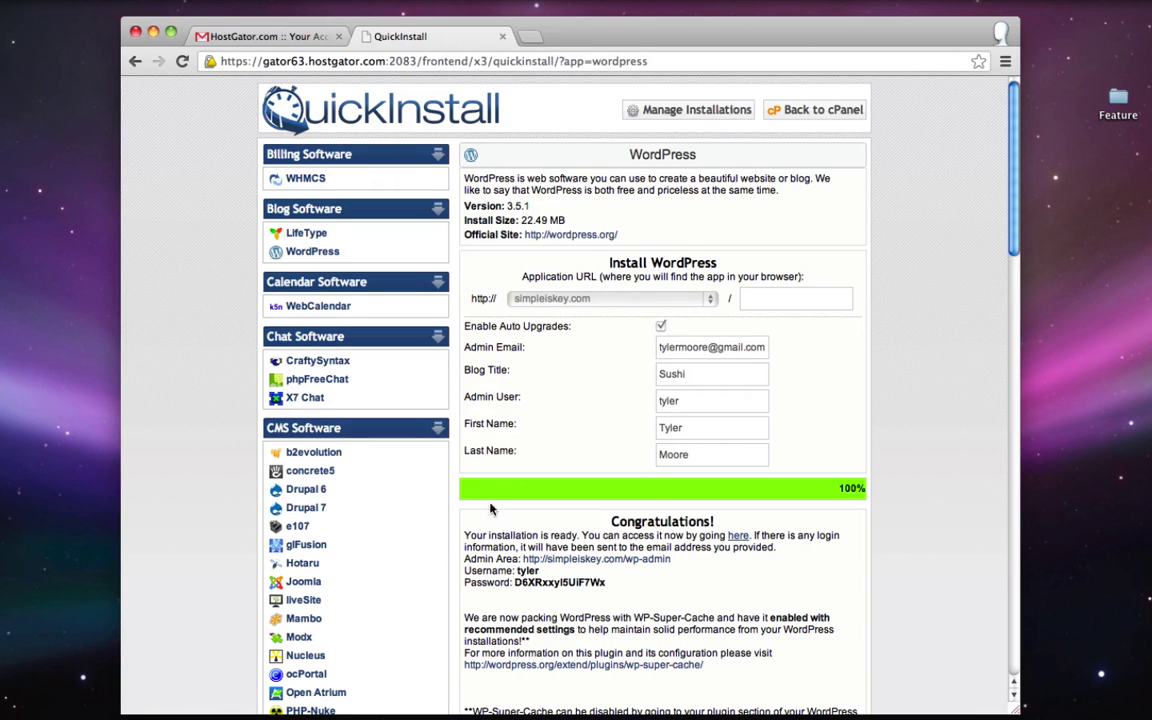
- Copy the generated admin password from the installation details
{"action": "double_click", "coordinate": [552, 584]}
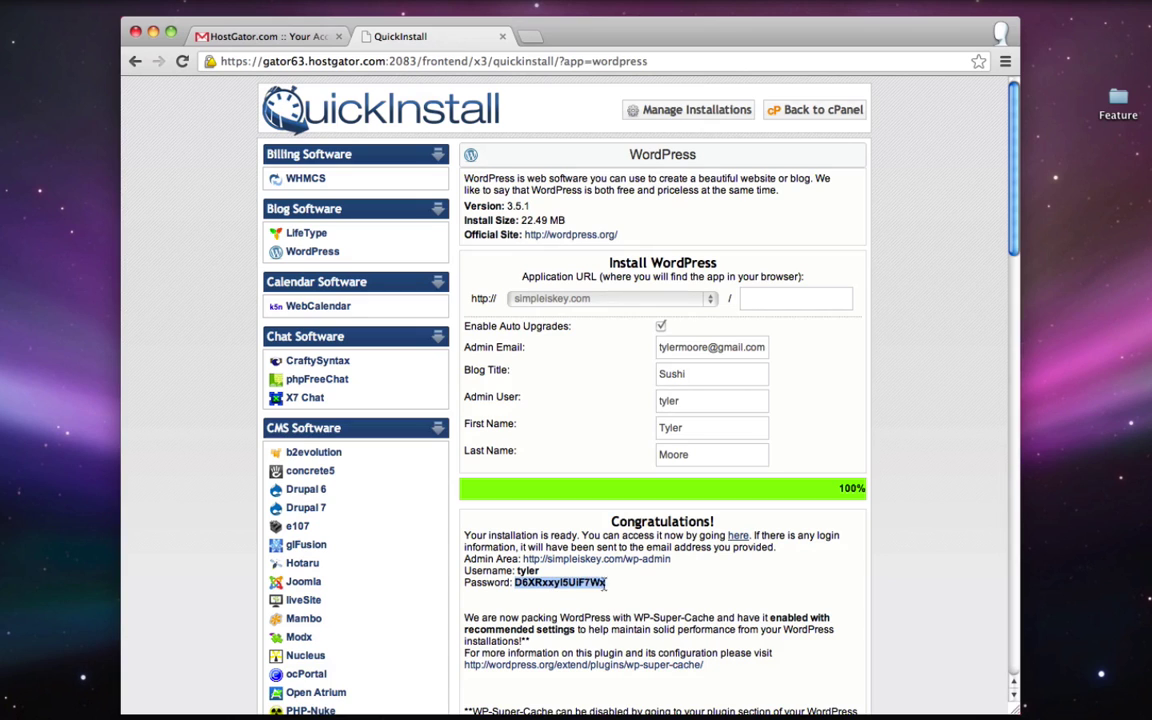
{"action": "right_click", "coordinate": [544, 586]}
{"action": "left_click", "coordinate": [533, 500]}
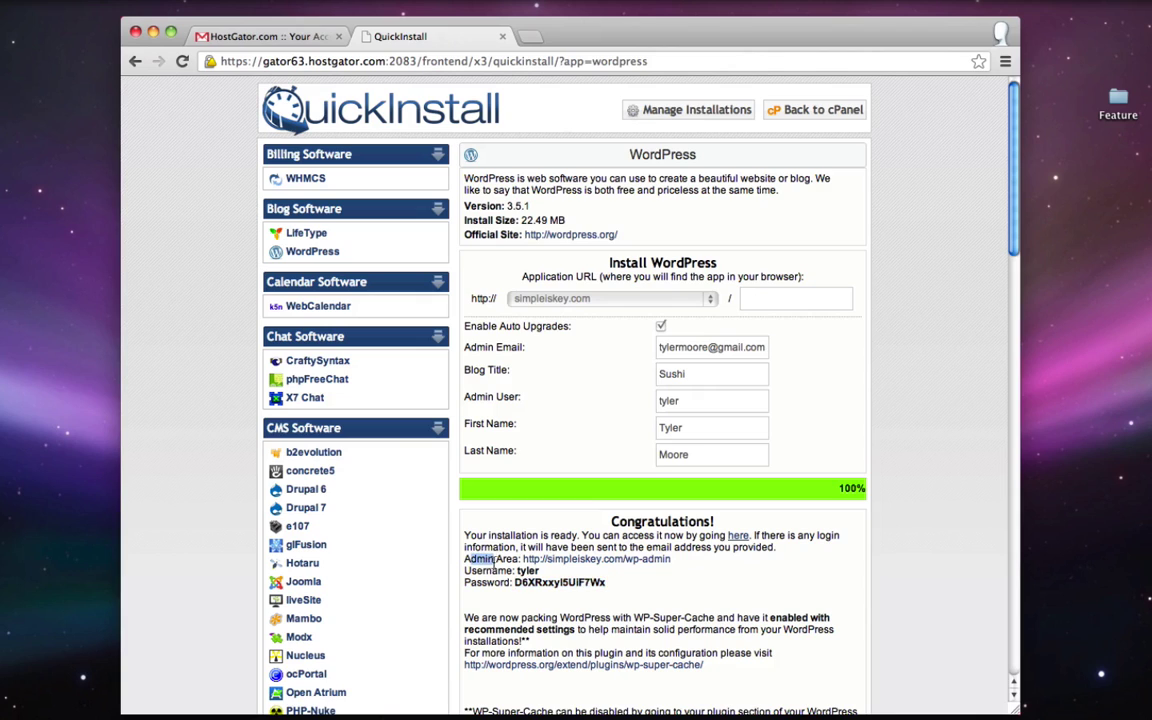
- Log in at simpleiskey.com/wp-admin with the admin username and the copied password
{"action": "left_click", "coordinate": [589, 560]}
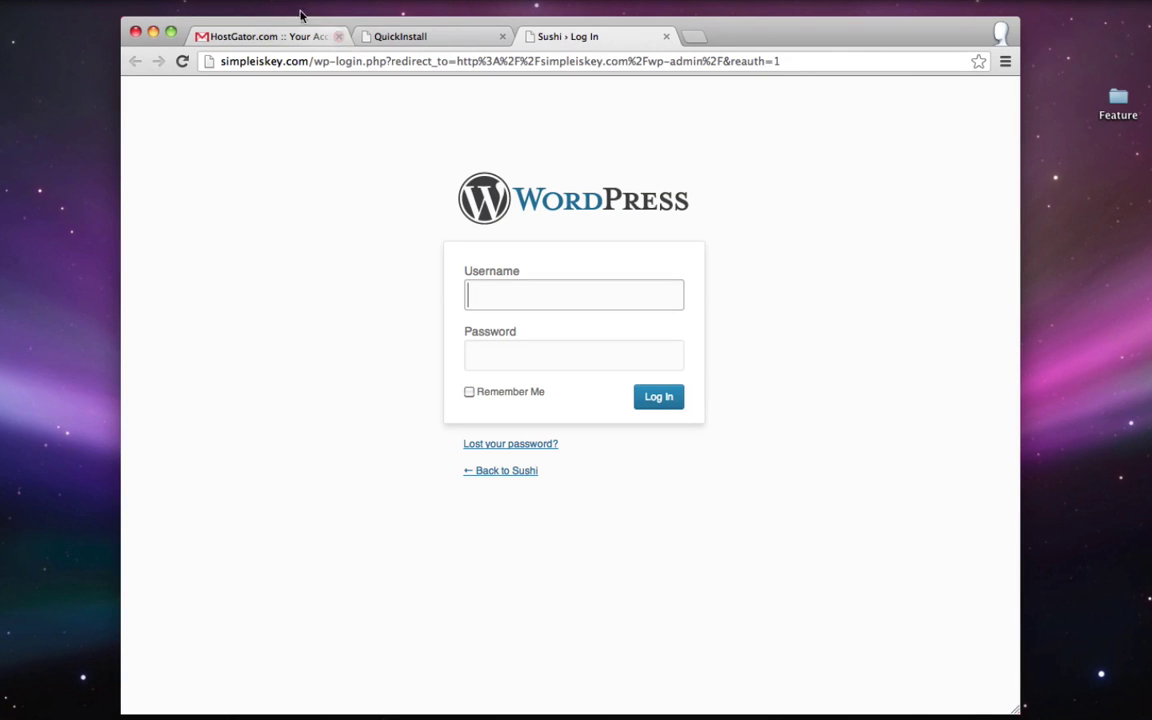
{"action": "left_click", "coordinate": [405, 58]}
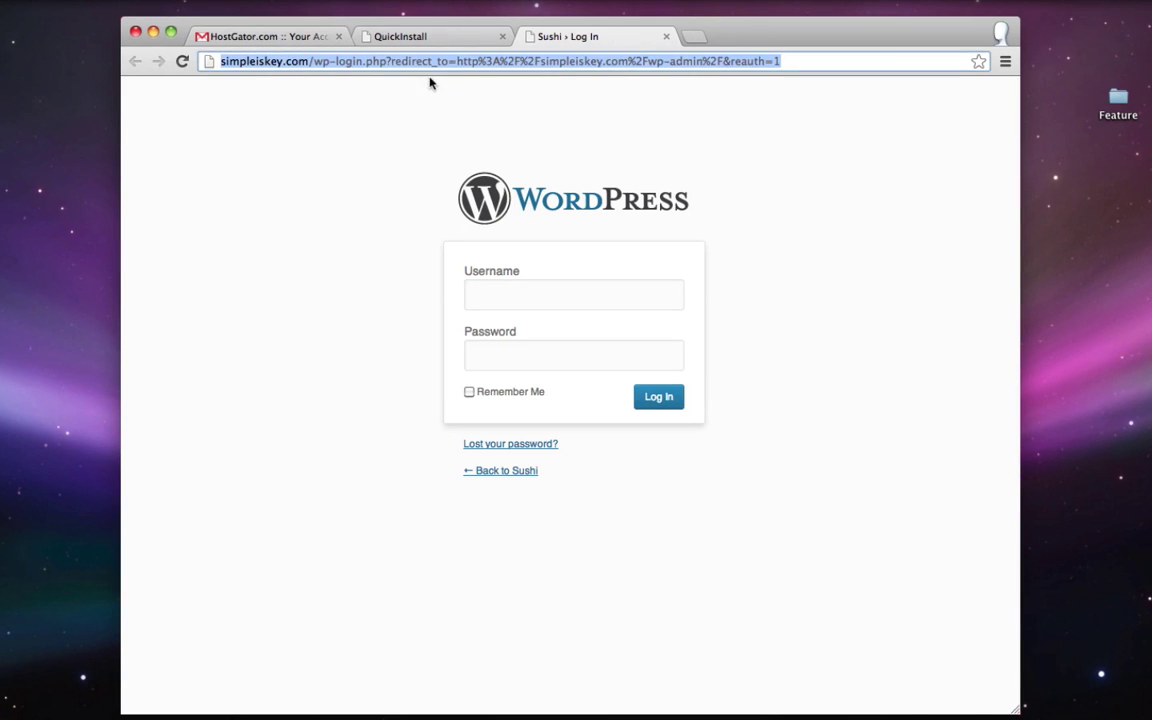
{"action": "type", "text": "simple"}
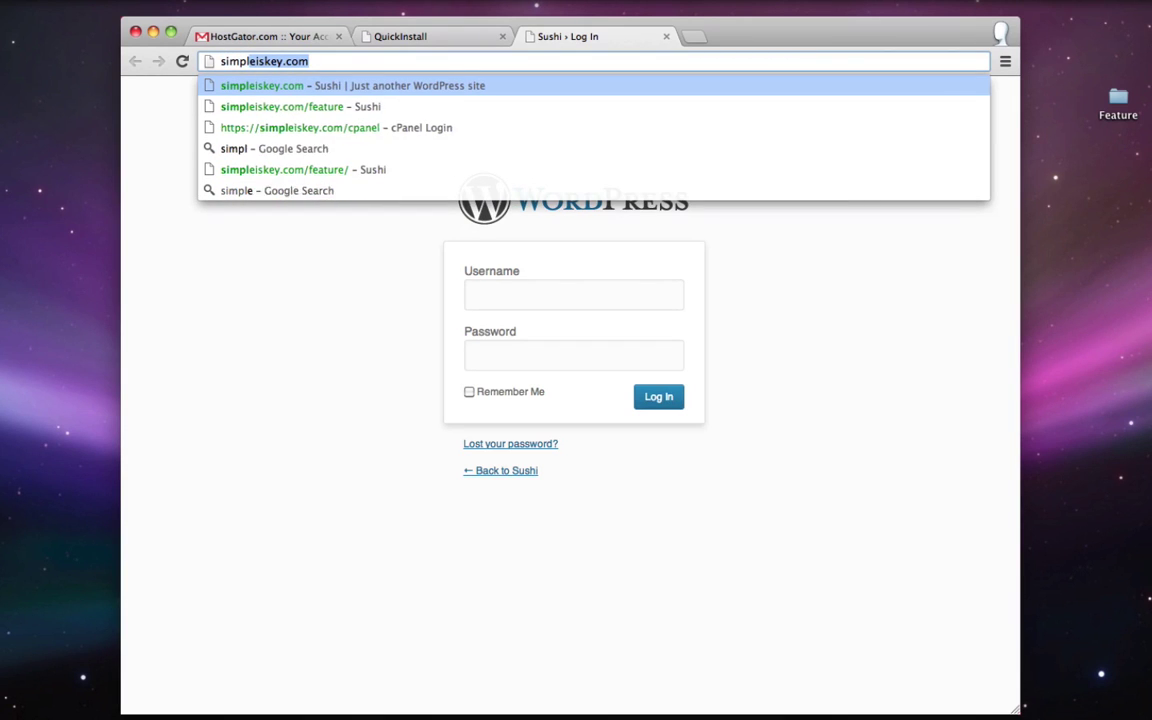
{"action": "type", "text": "iskey.com/"}
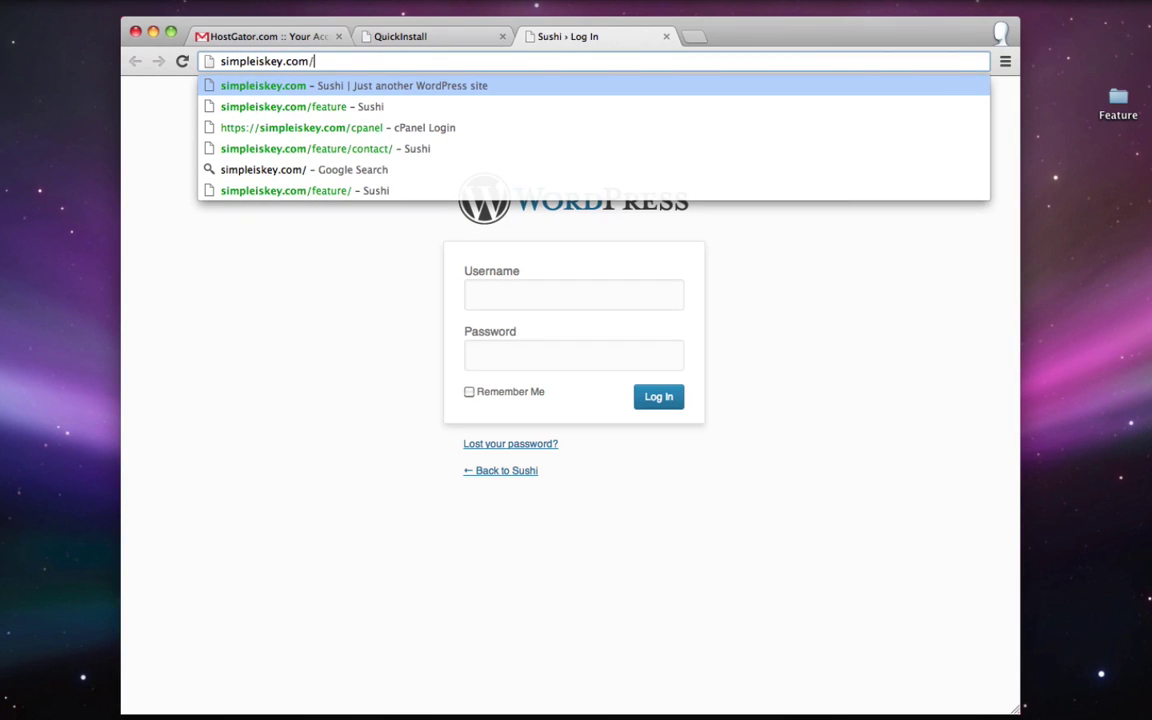
{"action": "type", "text": "wp"}
{"action": "type", "text": "-admin"}
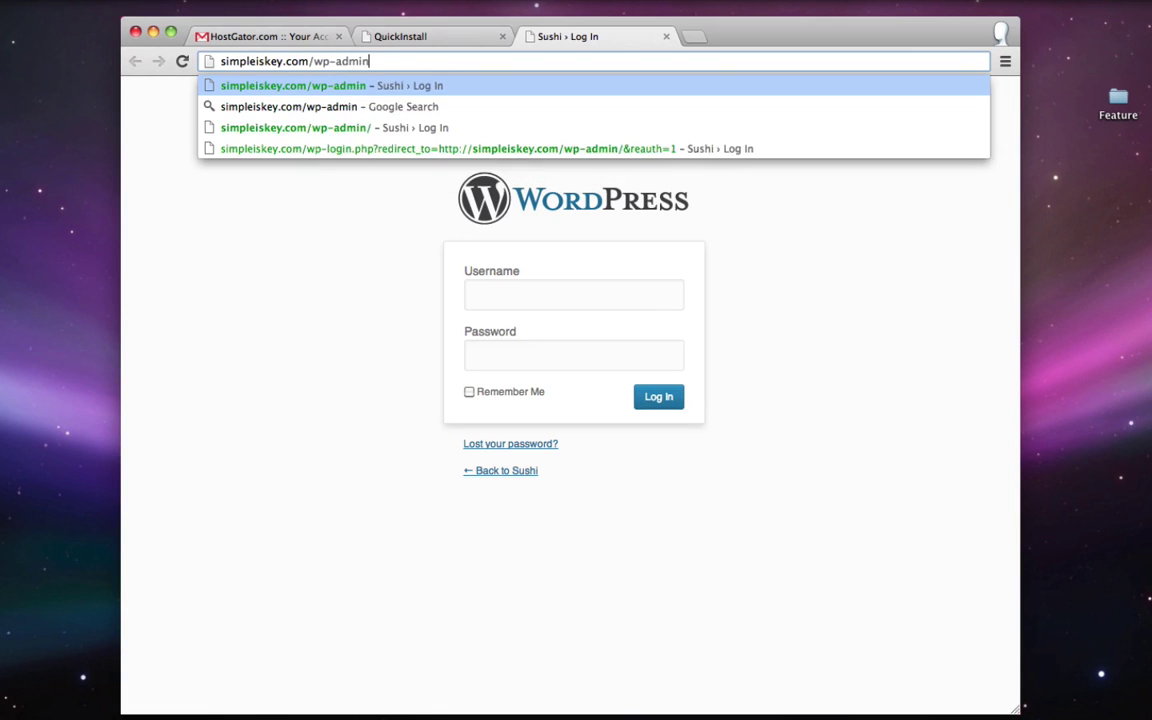
{"action": "key", "text": "Return"}
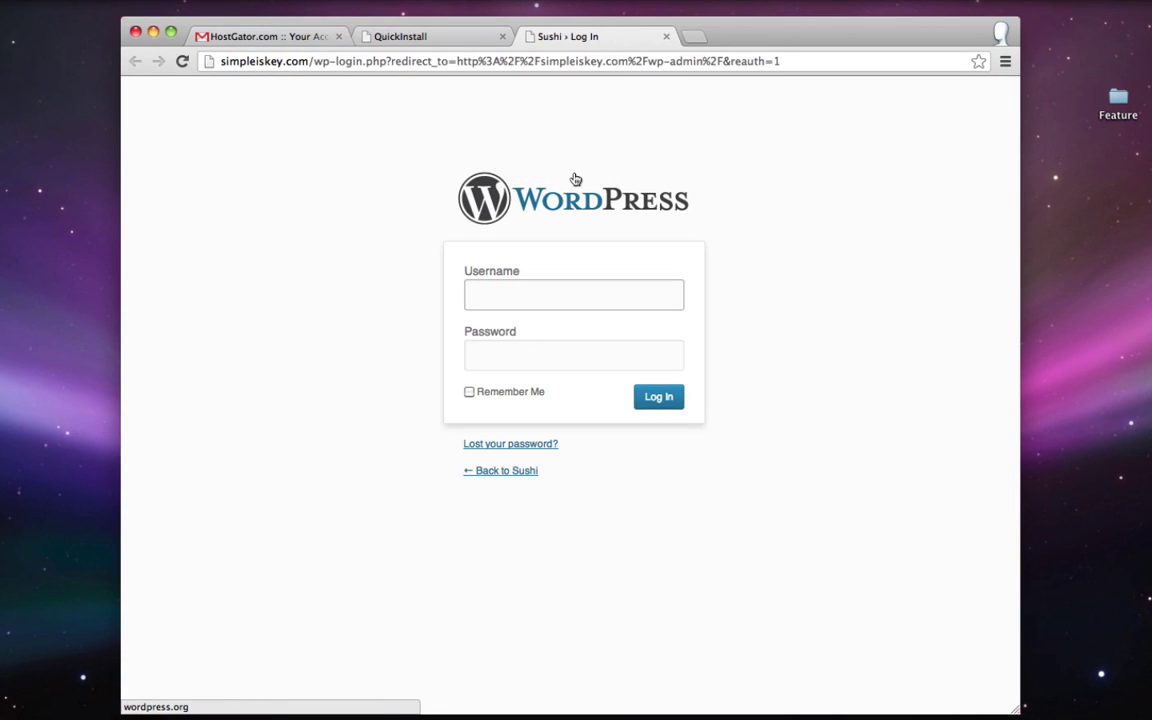
{"action": "type", "text": "tyler"}
{"action": "left_click", "coordinate": [558, 351]}
{"action": "right_click", "coordinate": [558, 350]}
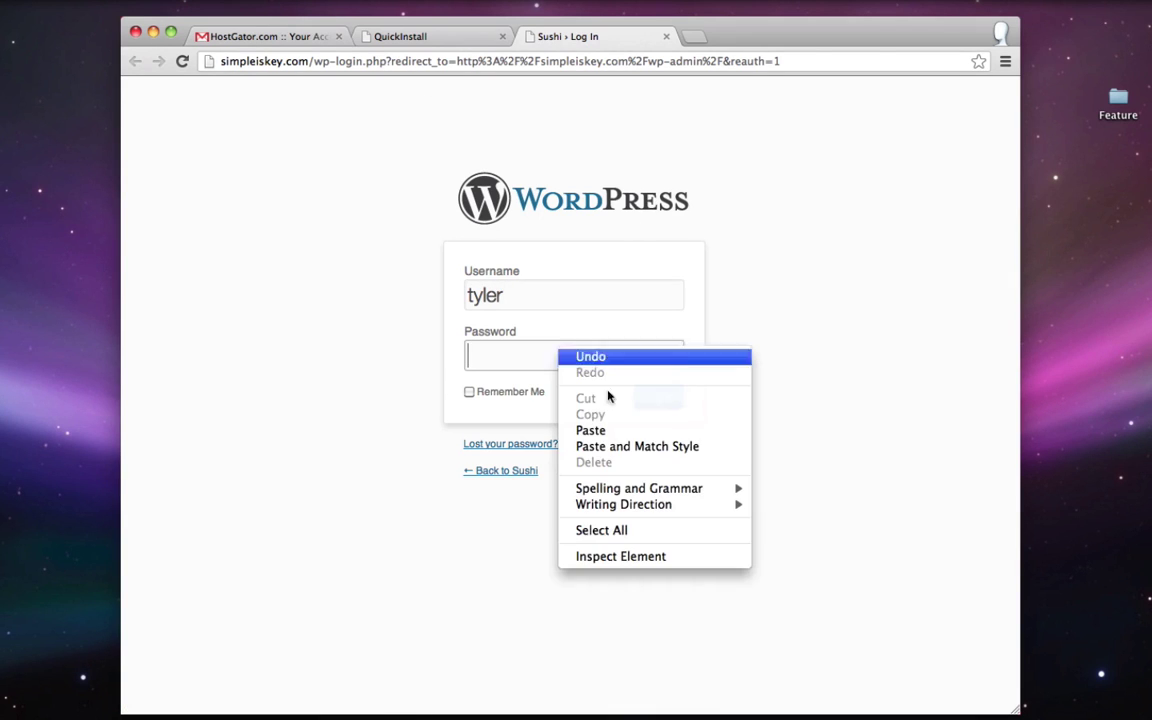
{"action": "left_click", "coordinate": [641, 431]}
{"action": "left_click", "coordinate": [658, 398]}
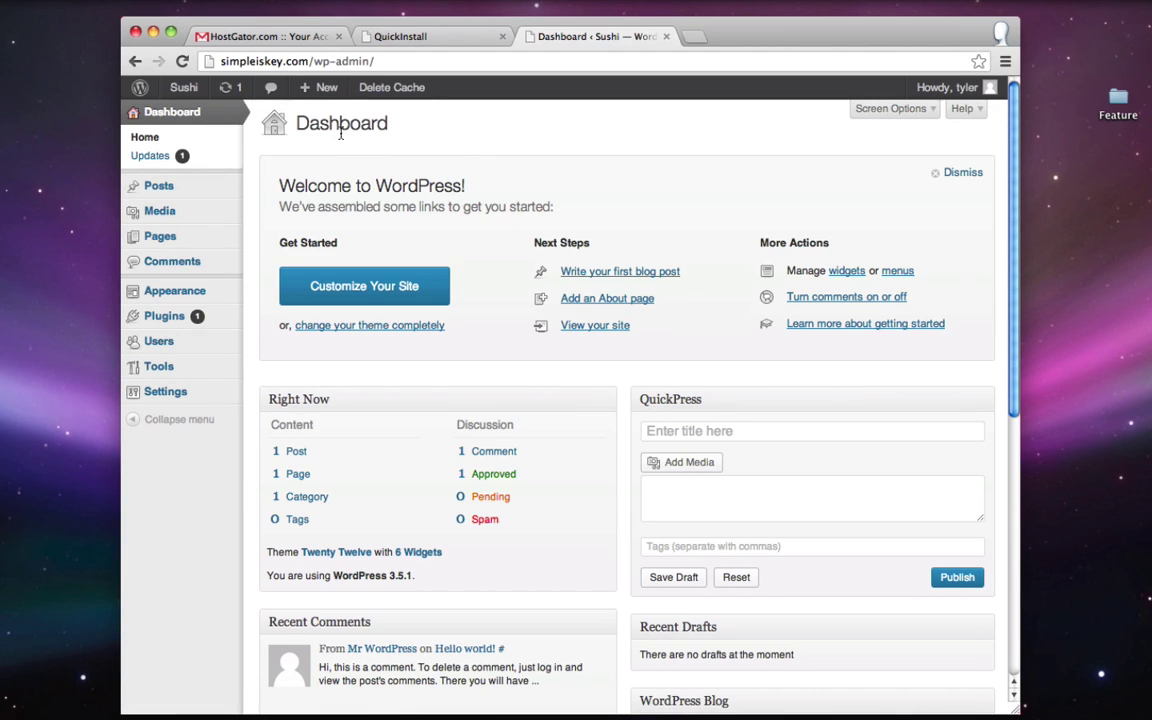
- Enter and confirm a new admin password in Your Profile, then update the profile
{"action": "mouse_move", "coordinate": [207, 354]}
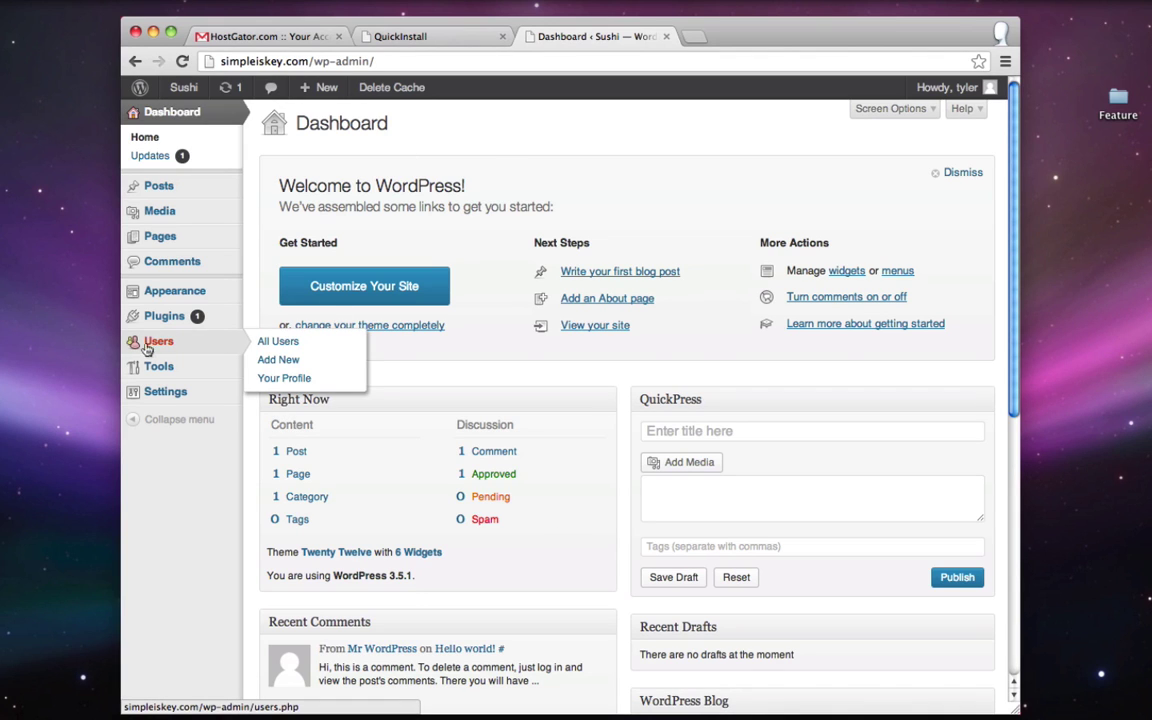
{"action": "left_click", "coordinate": [290, 382]}
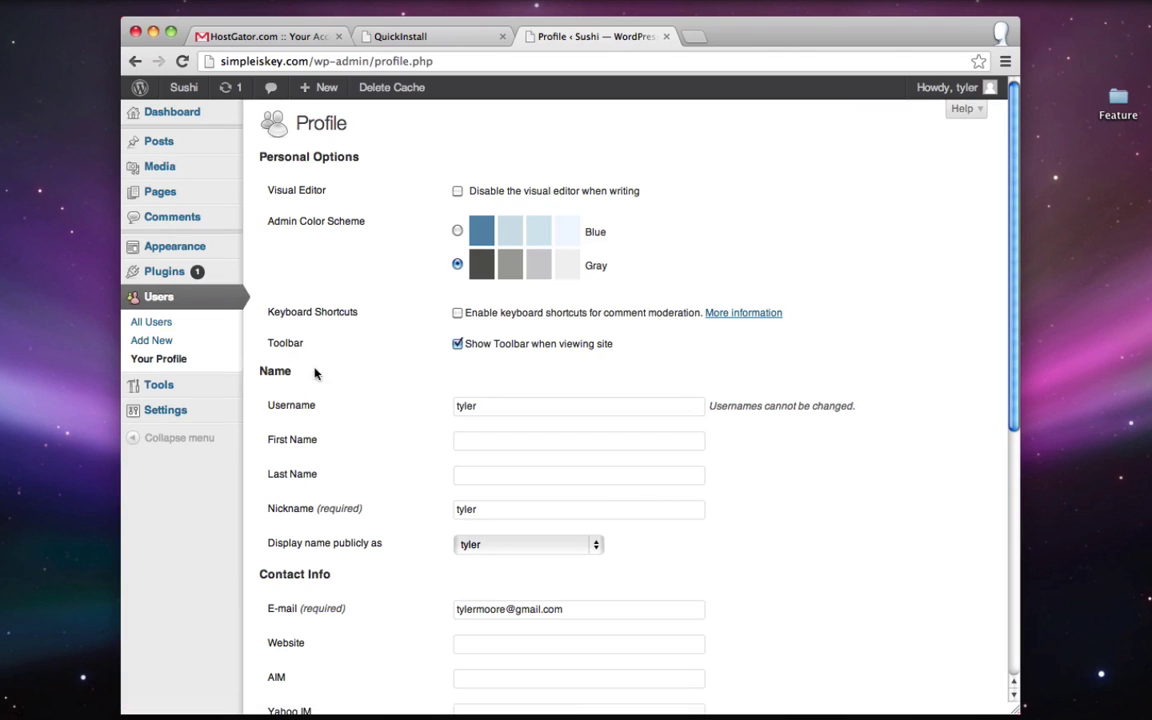
{"action": "scroll", "coordinate": [407, 356], "scroll_direction": "down", "scroll_amount": 5}
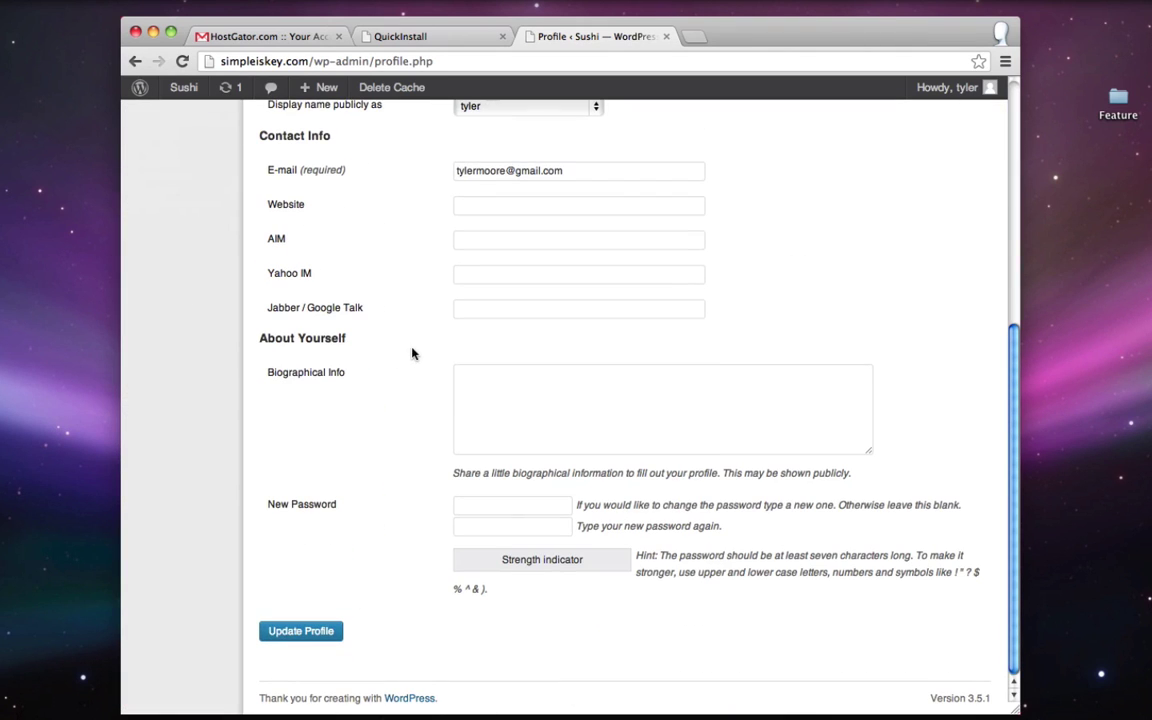
{"action": "left_click", "coordinate": [493, 505]}
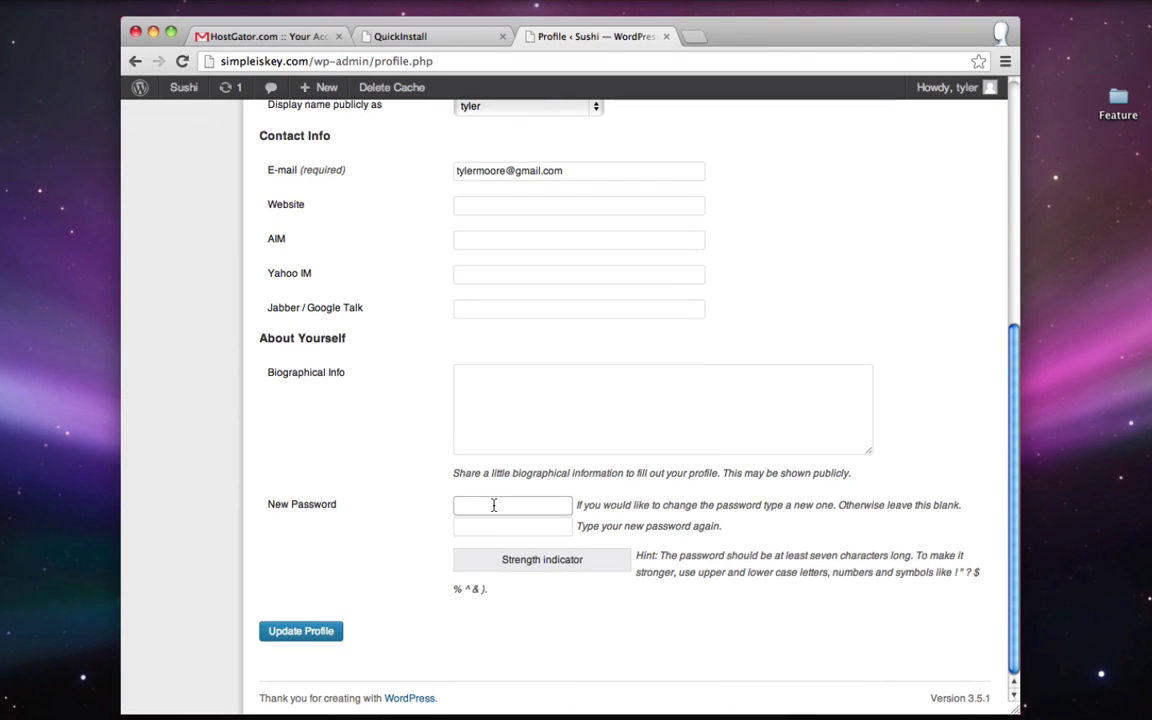
{"action": "type", "text": "********"}
{"action": "key", "text": "Tab"}
{"action": "type", "text": "*"}
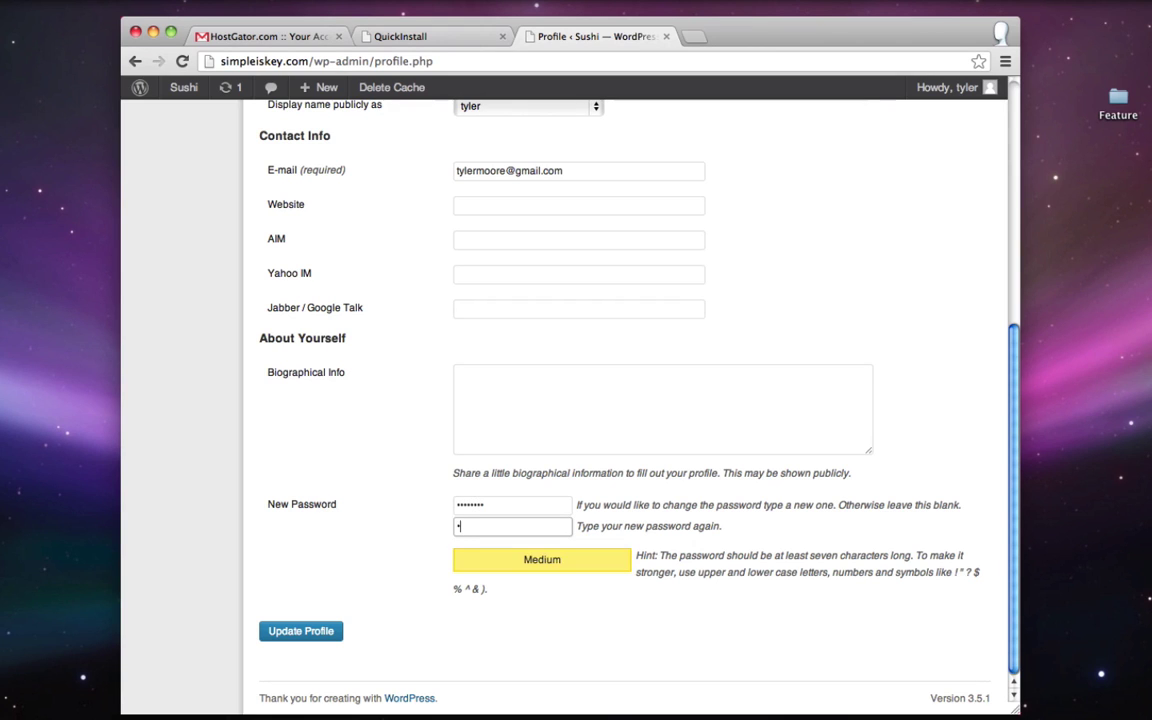
{"action": "type", "text": "*******"}
{"action": "left_click", "coordinate": [301, 633]}
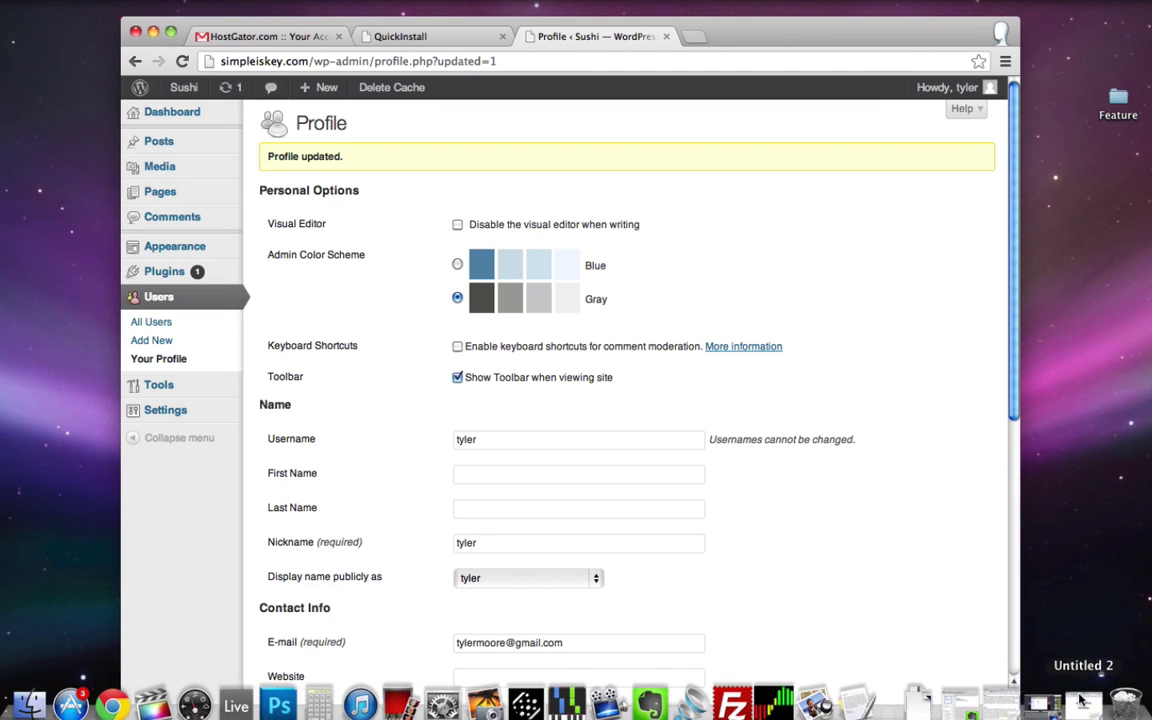
{"action": "left_click", "coordinate": [1110, 697]}
- Replace 'Install WordPress' with 'Install Theme' in the to-do notes, then put the notes away
{"action": "left_click_drag", "start_coordinate": [684, 368], "coordinate": [452, 373]}
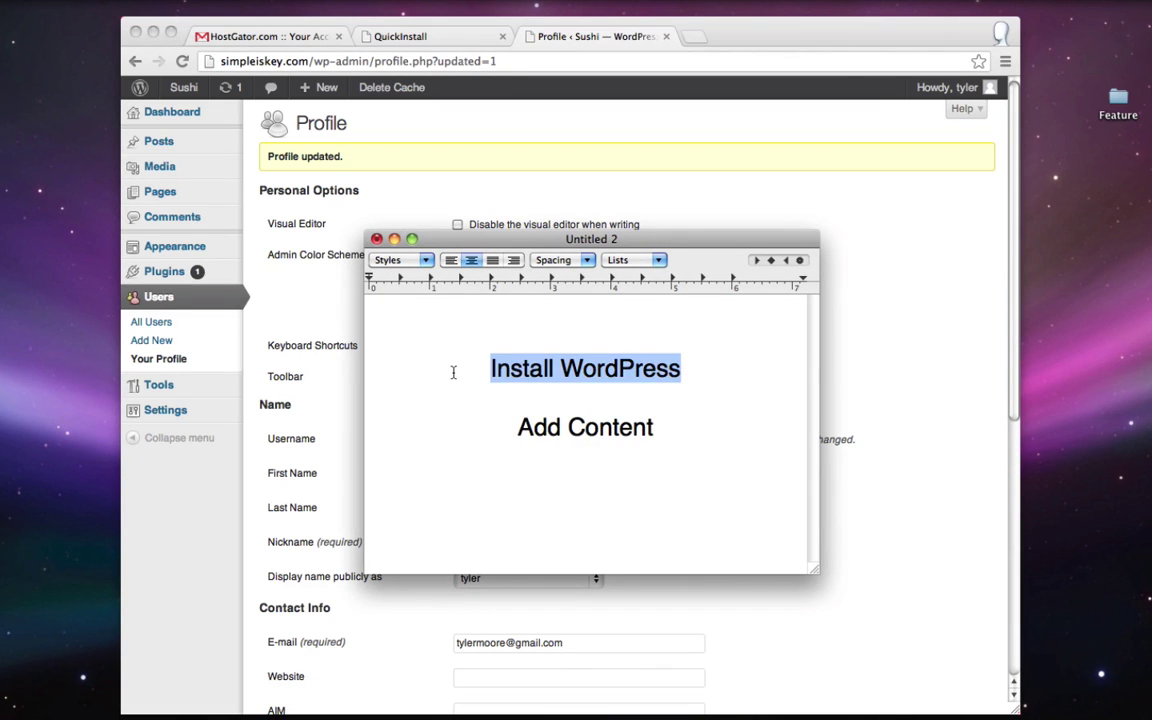
{"action": "key", "text": "BackSpace"}
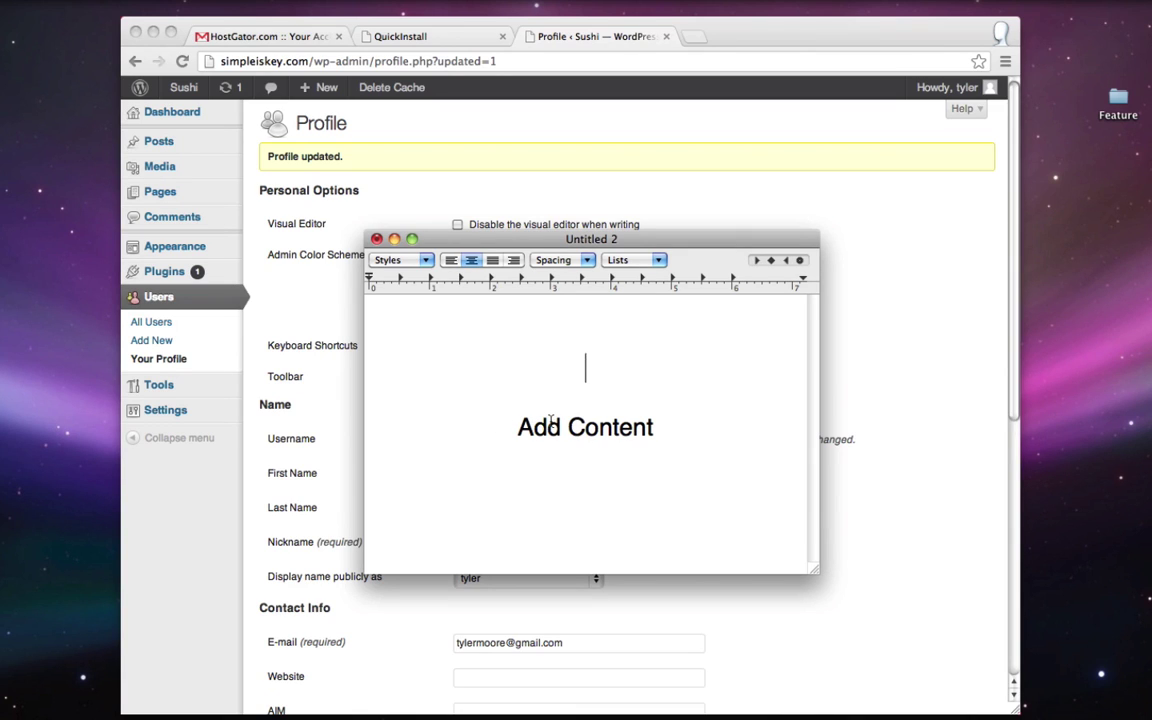
{"action": "type", "text": "Install Theme"}
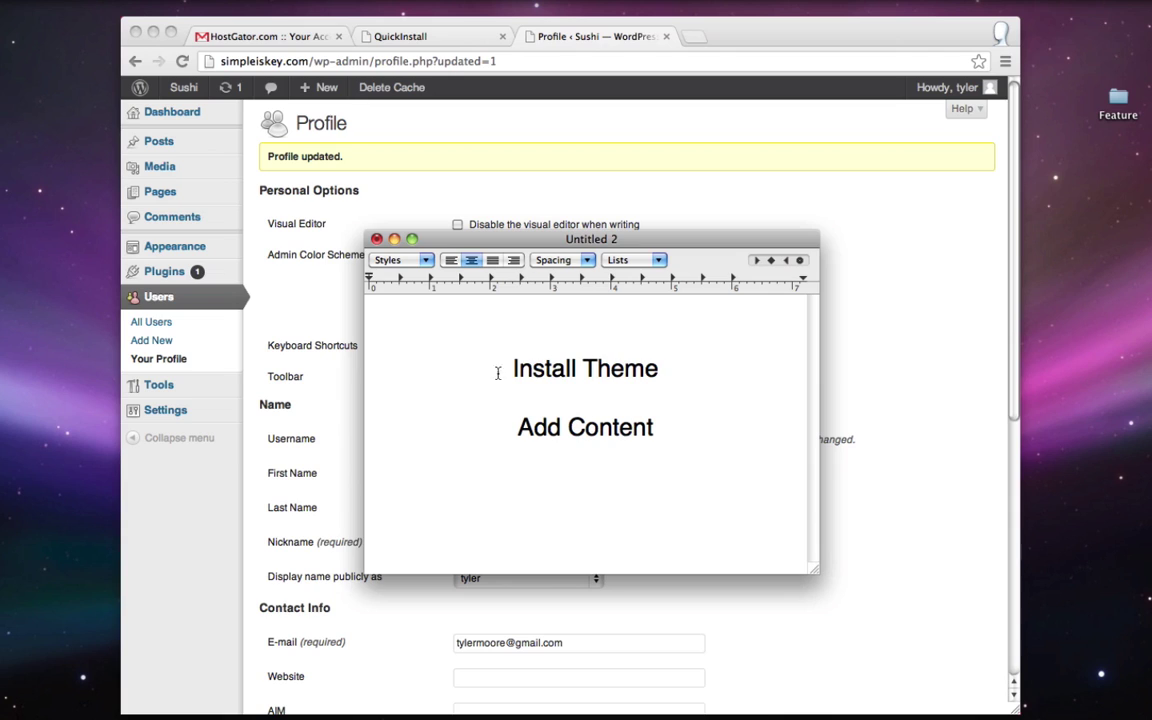
{"action": "left_click_drag", "start_coordinate": [498, 368], "coordinate": [571, 368]}
{"action": "left_click", "coordinate": [656, 368]}
{"action": "left_click", "coordinate": [394, 239]}
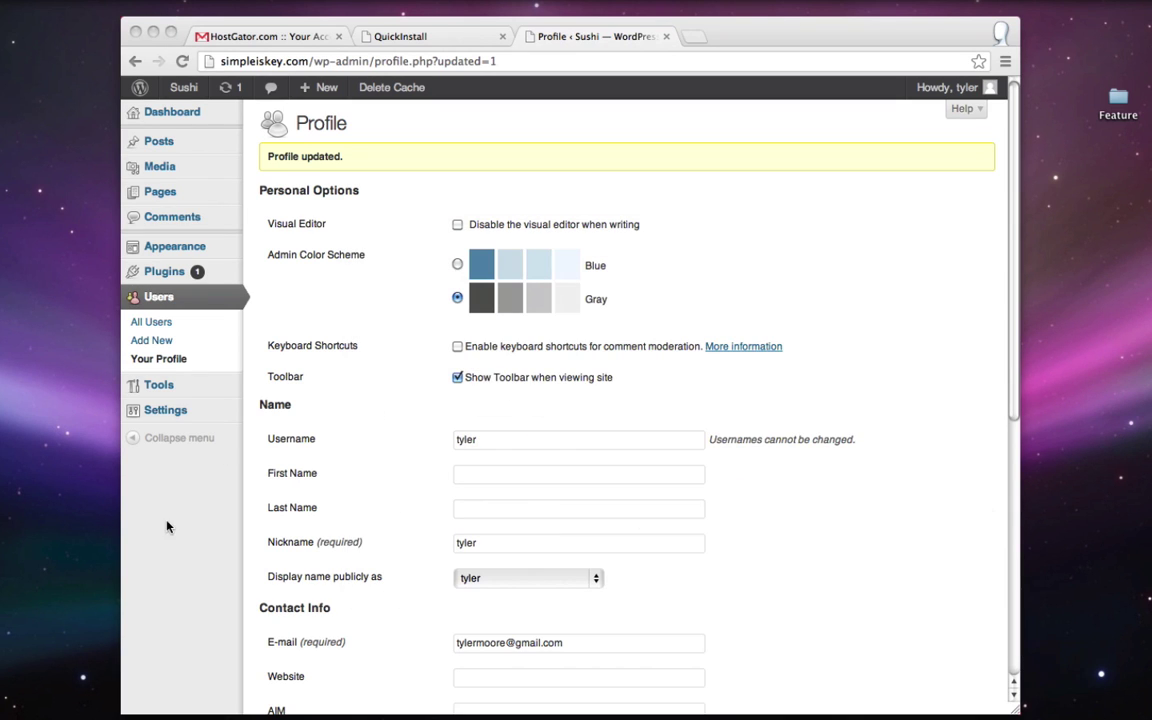
- Search the theme directory for 'ifeature', then install, activate and finish setting up iFeature
{"action": "mouse_move", "coordinate": [184, 251]}
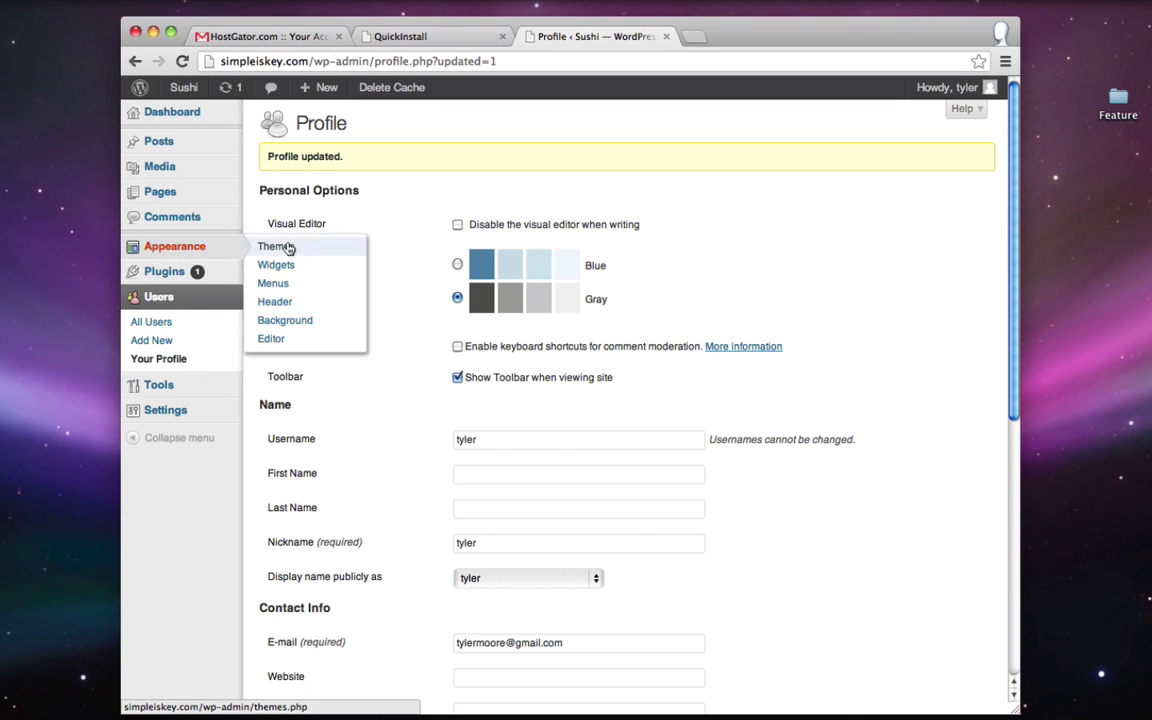
{"action": "left_click", "coordinate": [276, 247]}
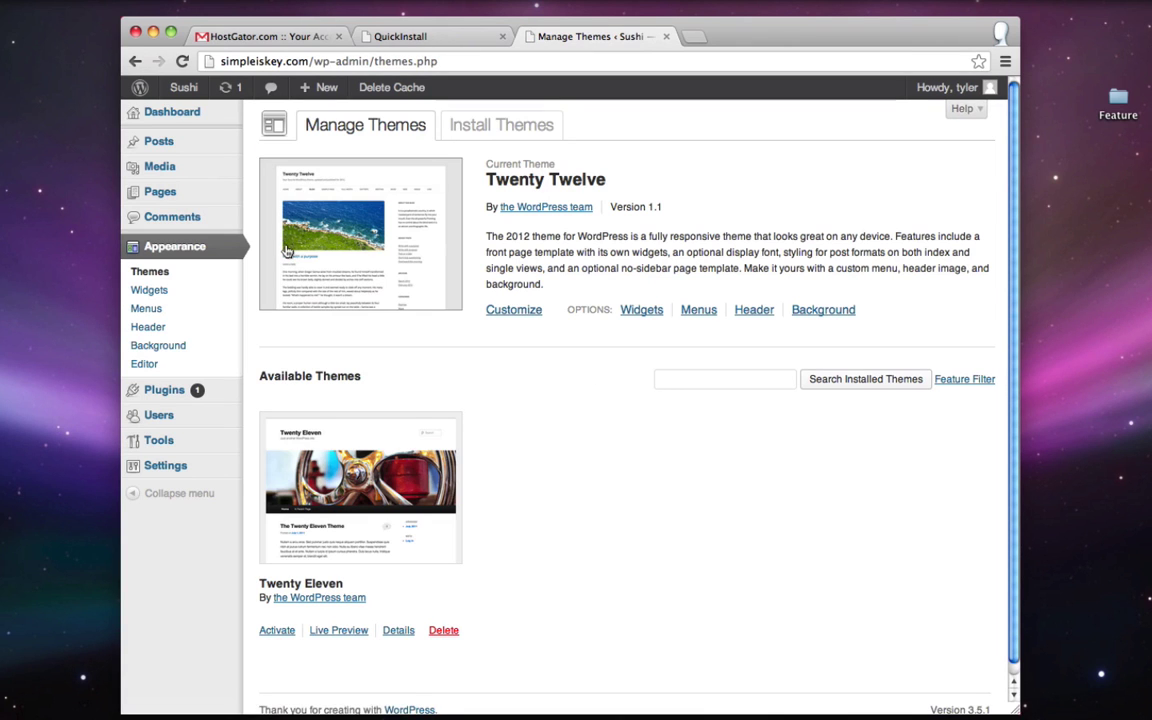
{"action": "left_click", "coordinate": [507, 127]}
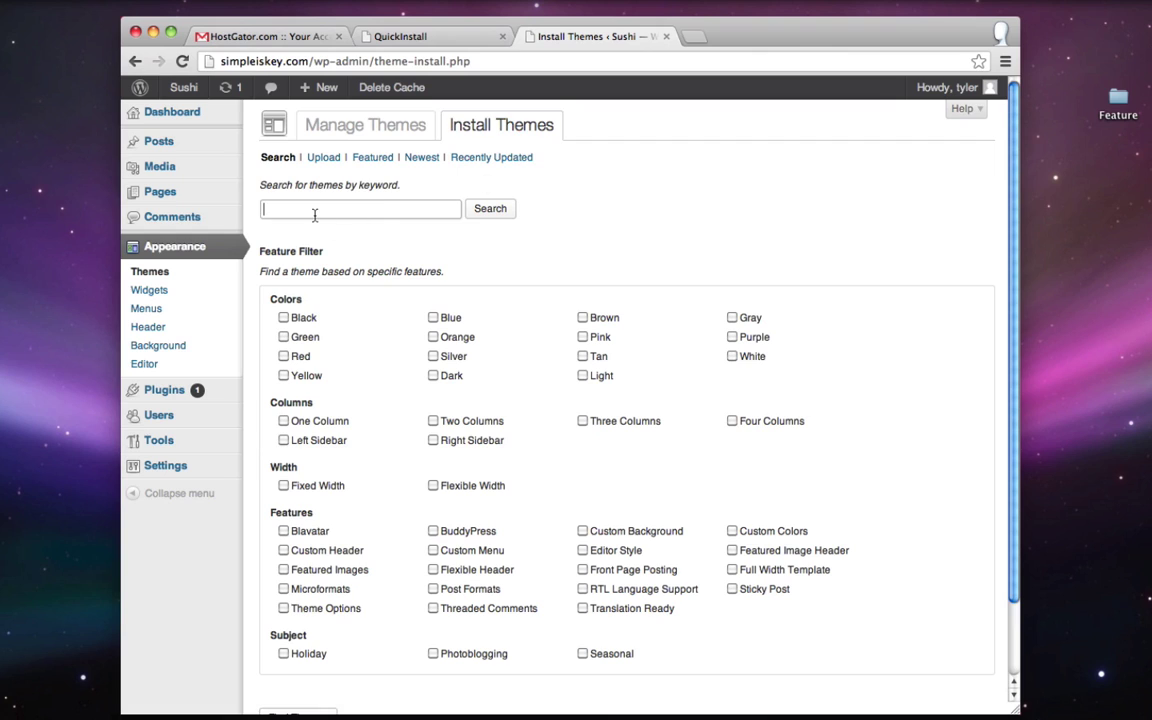
{"action": "left_click", "coordinate": [312, 214]}
{"action": "type", "text": "if"}
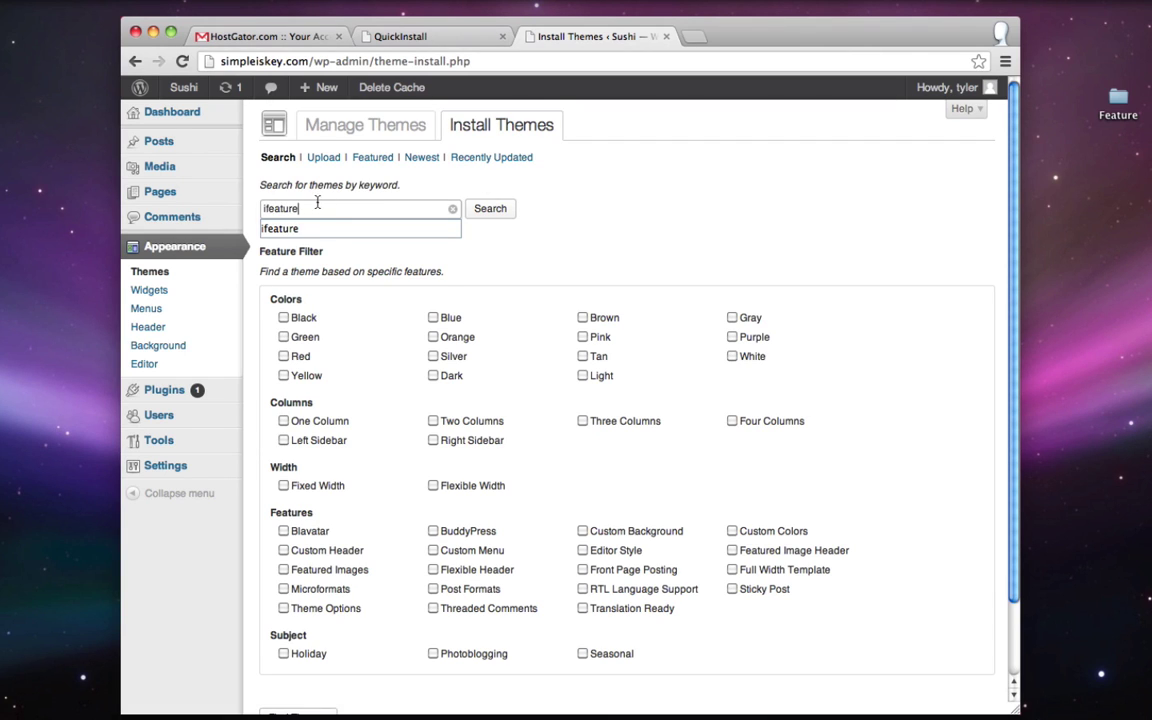
{"action": "type", "text": "eature"}
{"action": "left_click", "coordinate": [488, 208]}
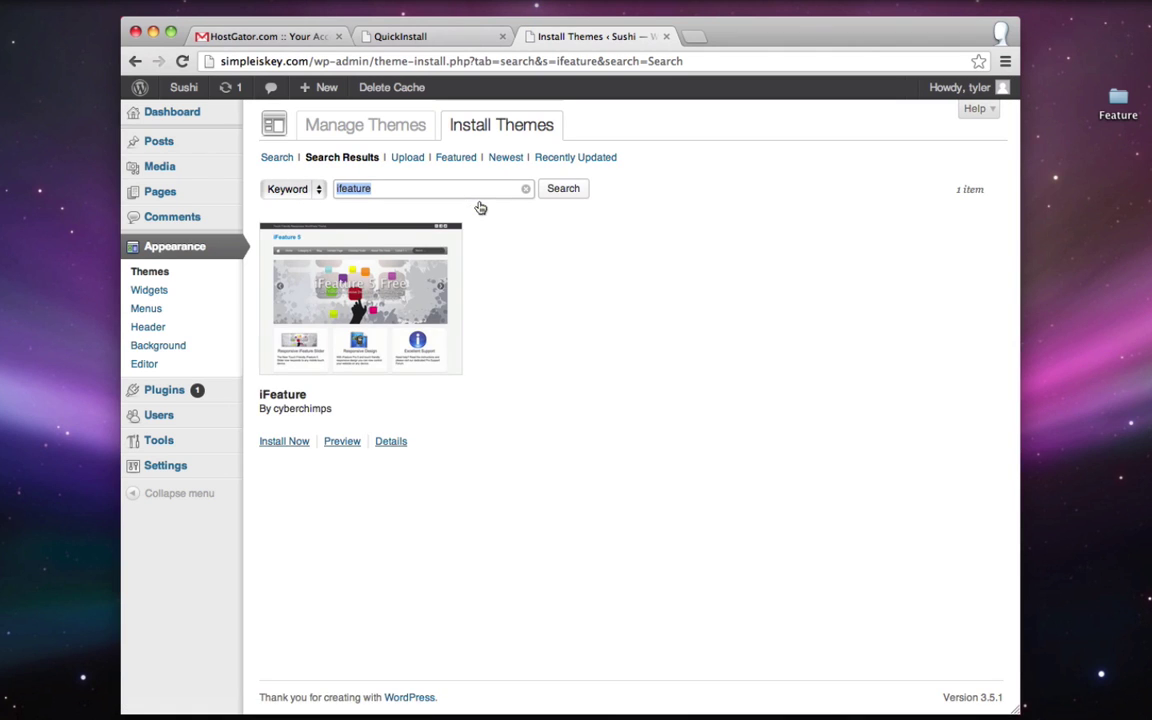
{"action": "left_click", "coordinate": [287, 445]}
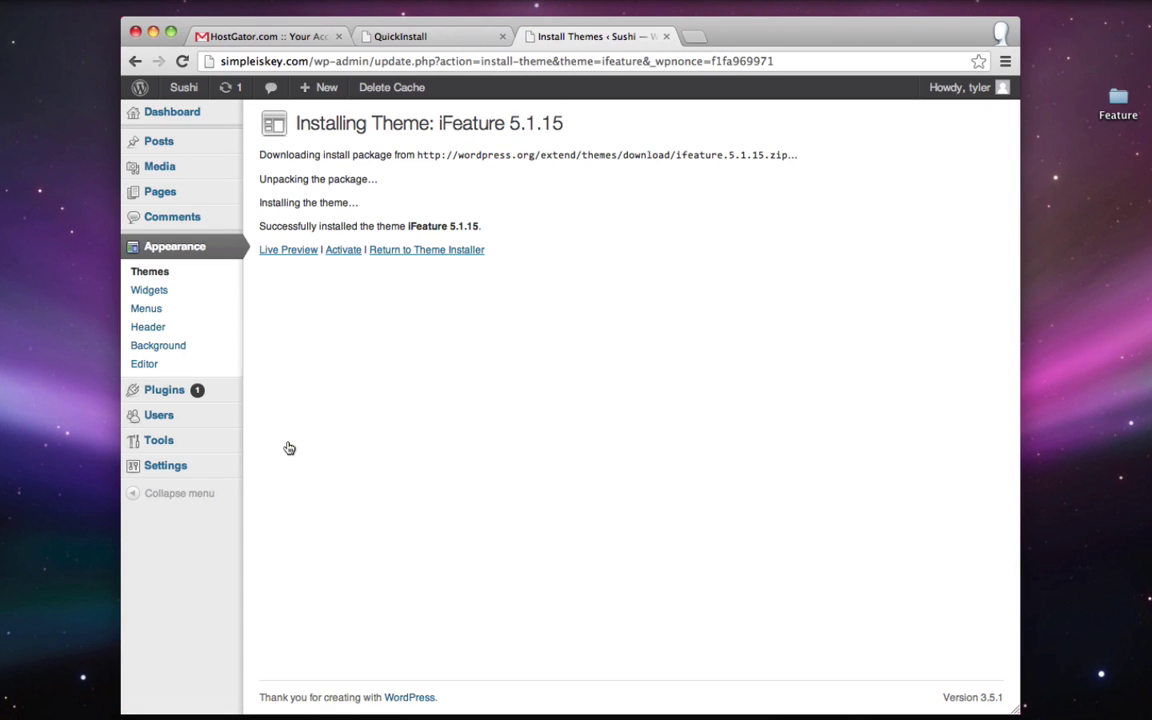
{"action": "left_click", "coordinate": [345, 252]}
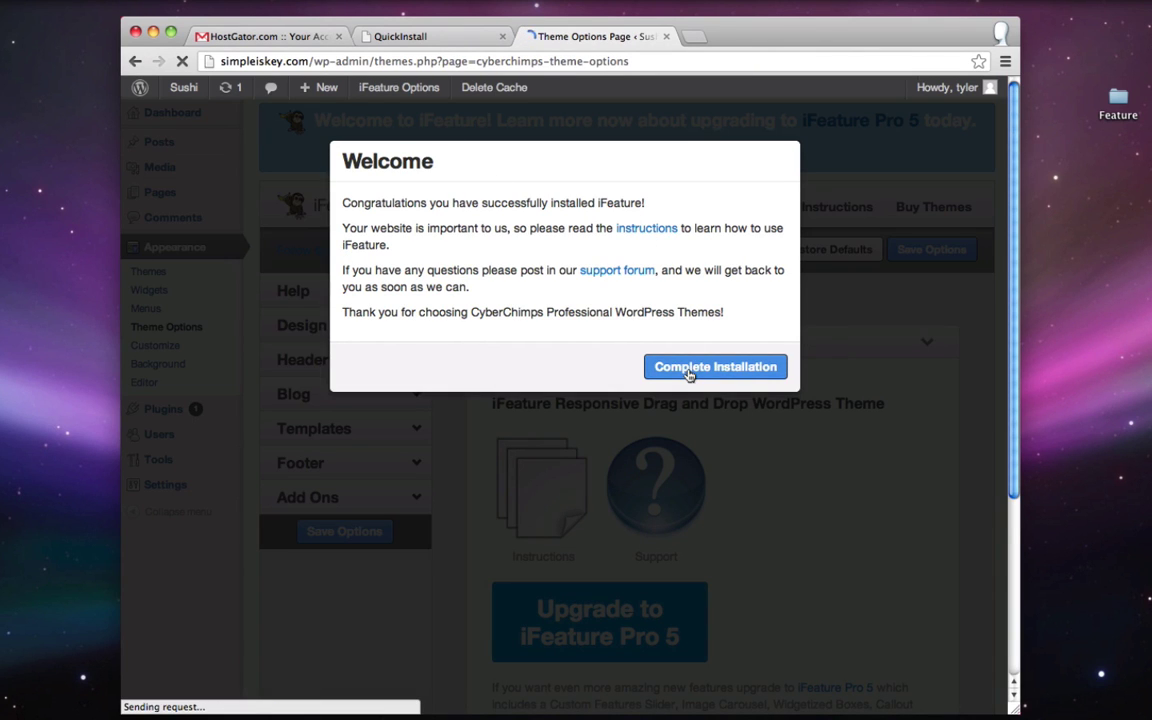
{"action": "left_click", "coordinate": [688, 369]}
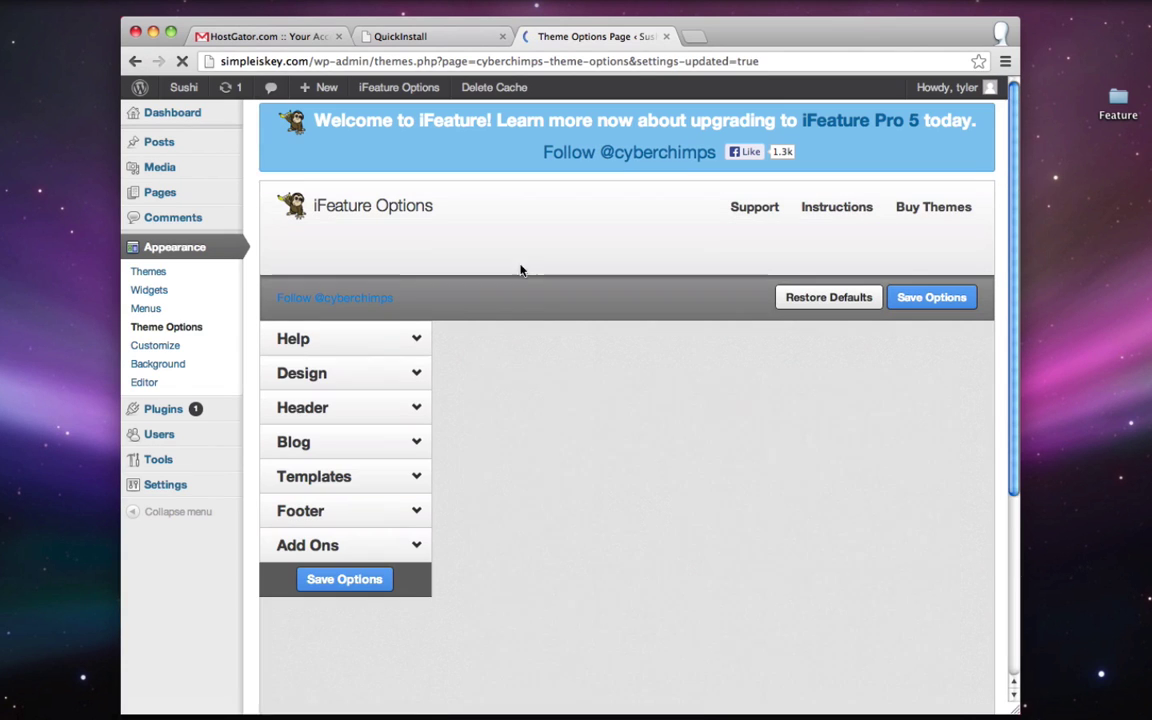
- Open the live Sushi site in a new tab to see the iFeature slider
{"action": "right_click", "coordinate": [195, 88]}
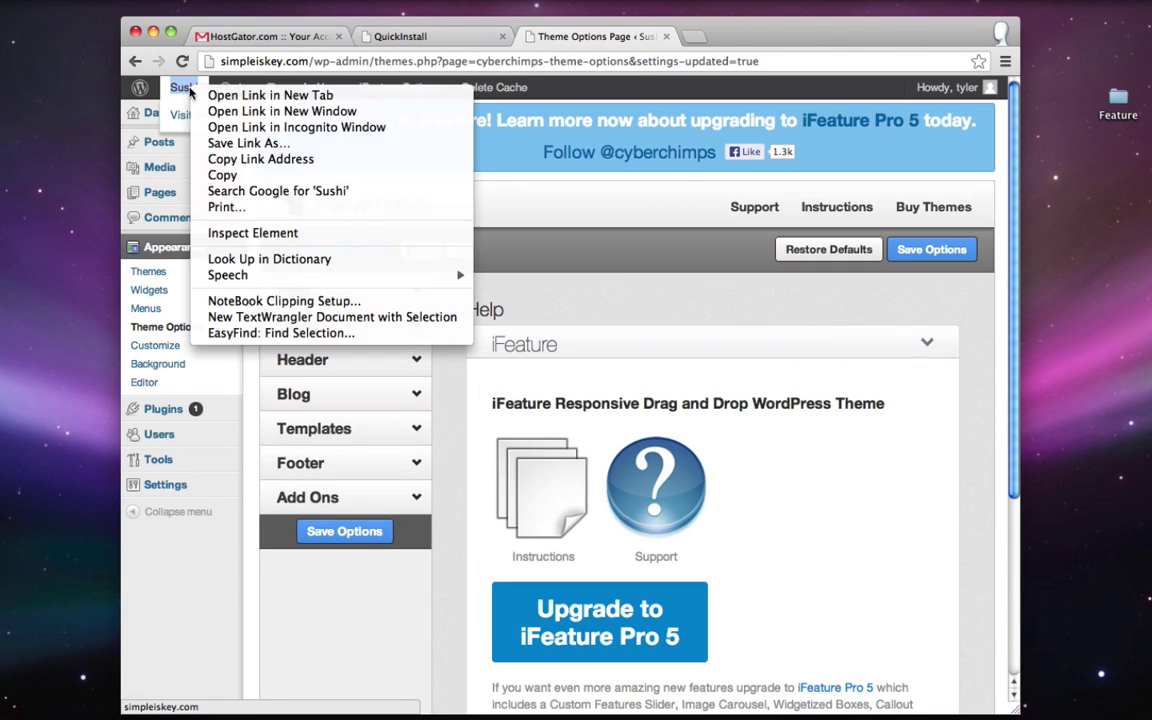
{"action": "left_click", "coordinate": [218, 97]}
{"action": "left_click", "coordinate": [746, 38]}
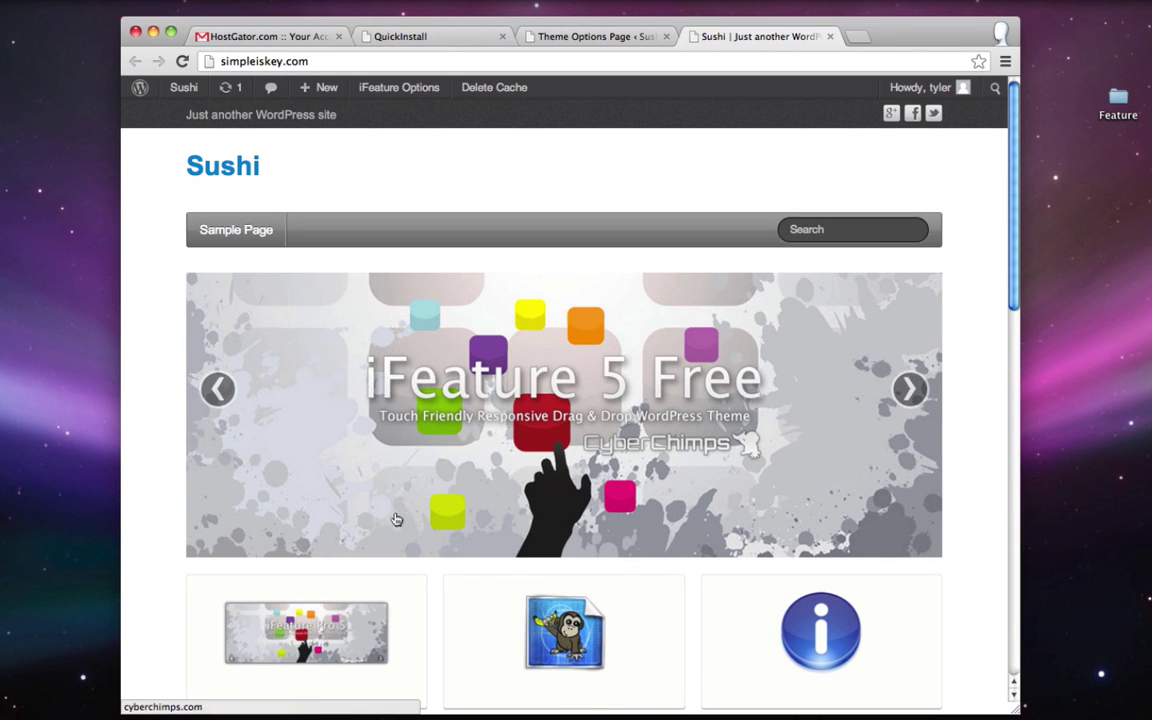
{"action": "left_click", "coordinate": [950, 706]}
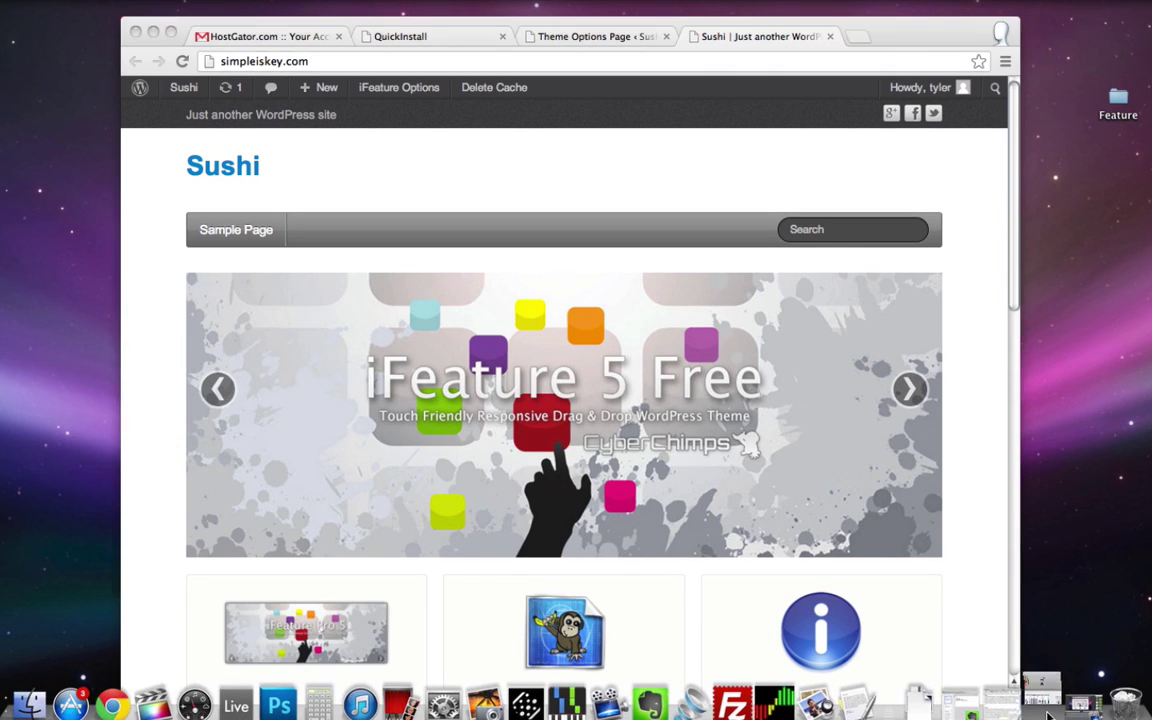
- Delete the completed 'Install Theme' line from the to-do notes
{"action": "left_click", "coordinate": [689, 379]}
{"action": "key", "text": "shift+super+Left"}
{"action": "key", "text": "BackSpace"}
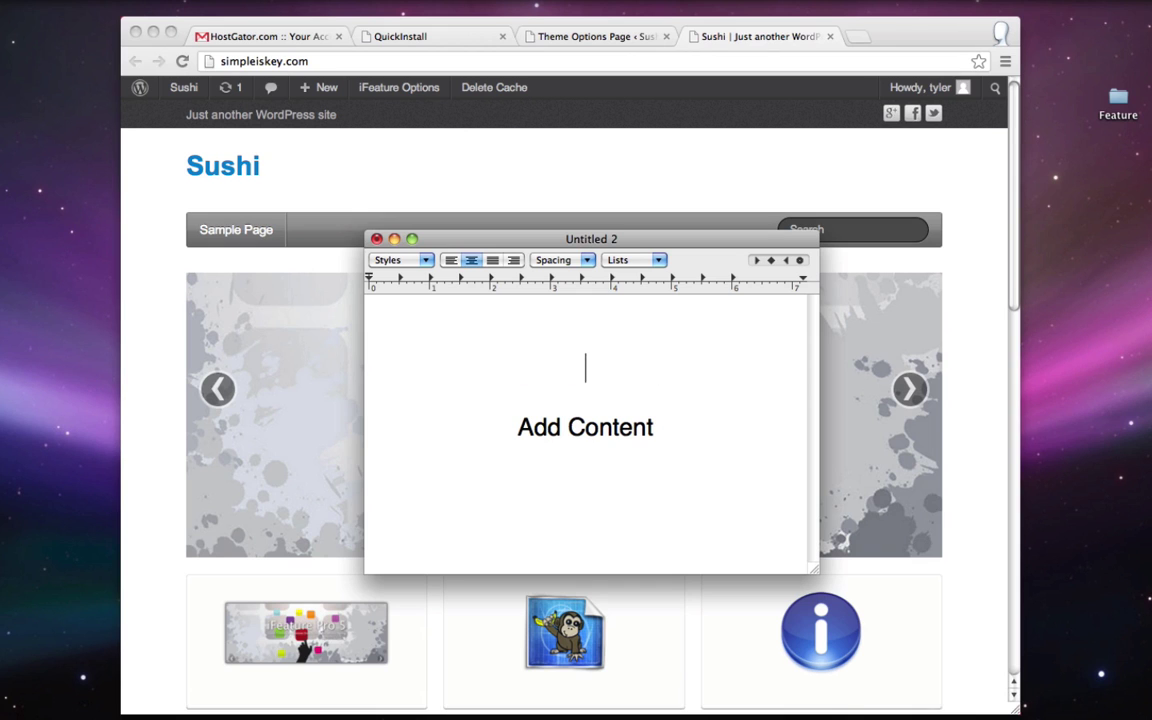
- Close the live Sushi site tab, returning to iFeature Options
{"action": "left_click", "coordinate": [352, 222]}
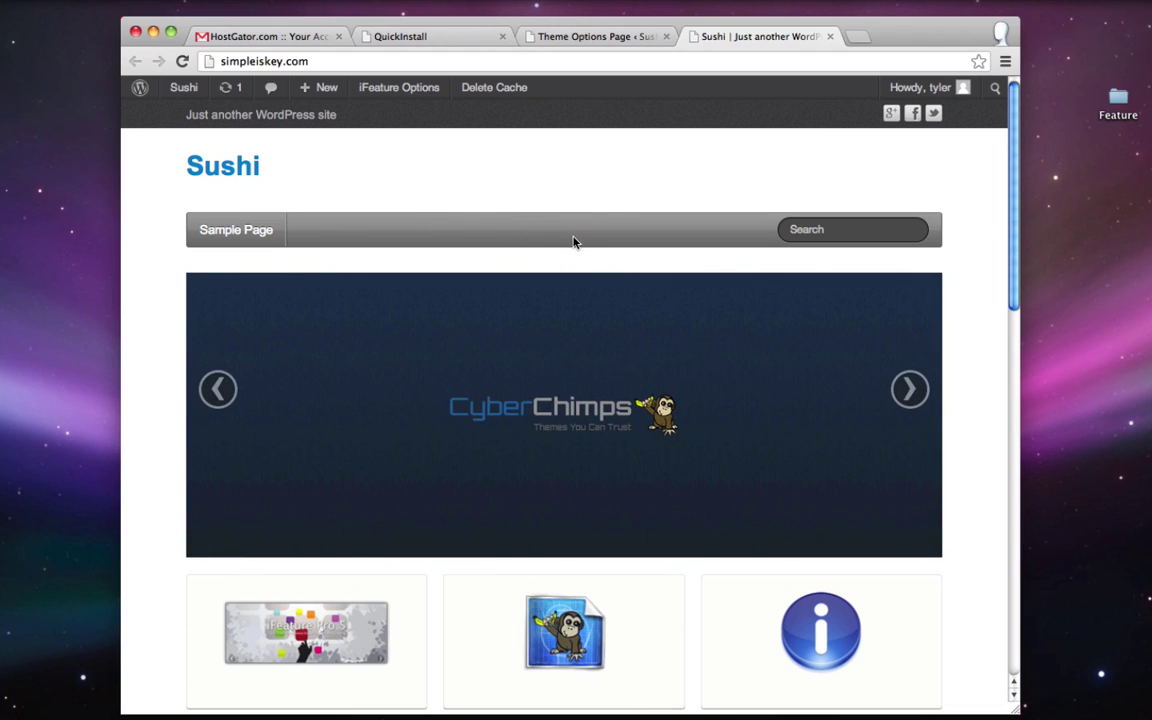
{"action": "left_click", "coordinate": [830, 36]}
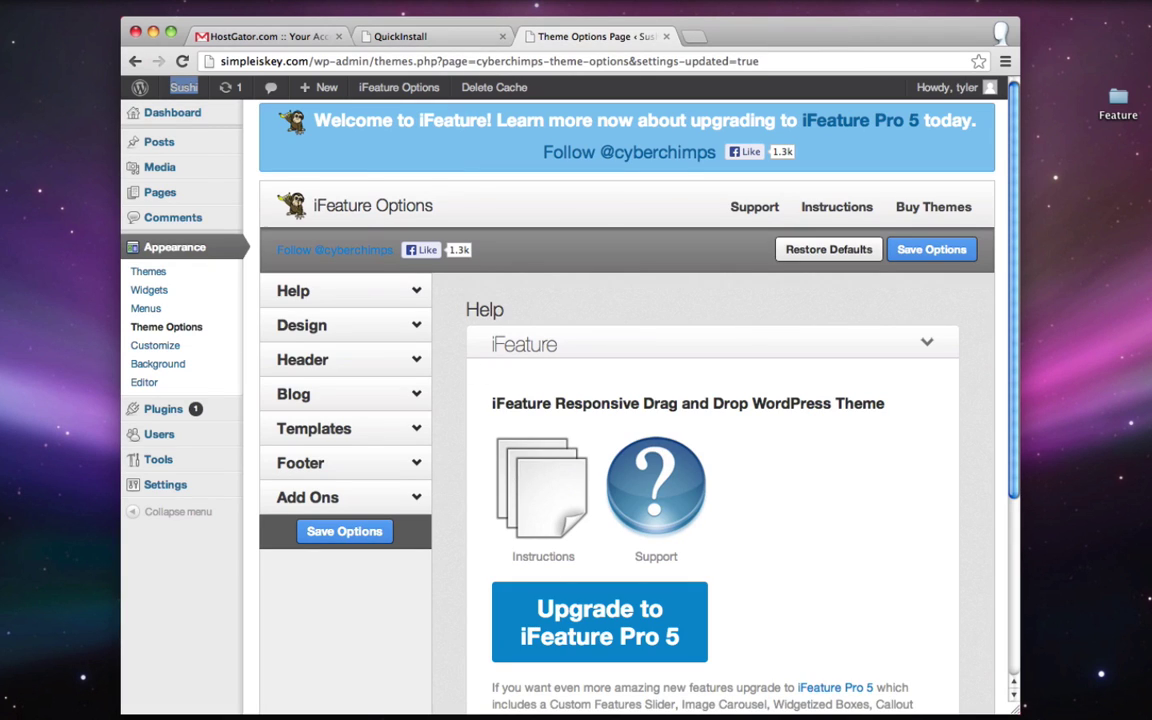
{"action": "mouse_move", "coordinate": [170, 200]}
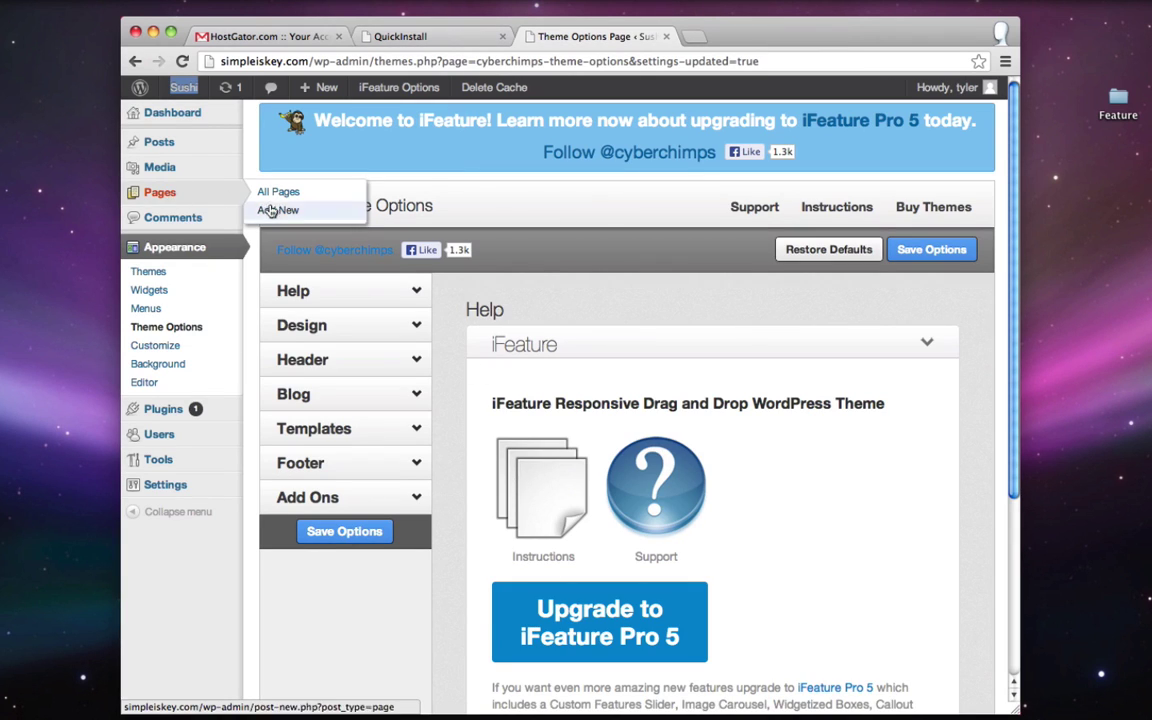
- Create and publish the Home, Menu and About Us pages
{"action": "left_click", "coordinate": [274, 211]}
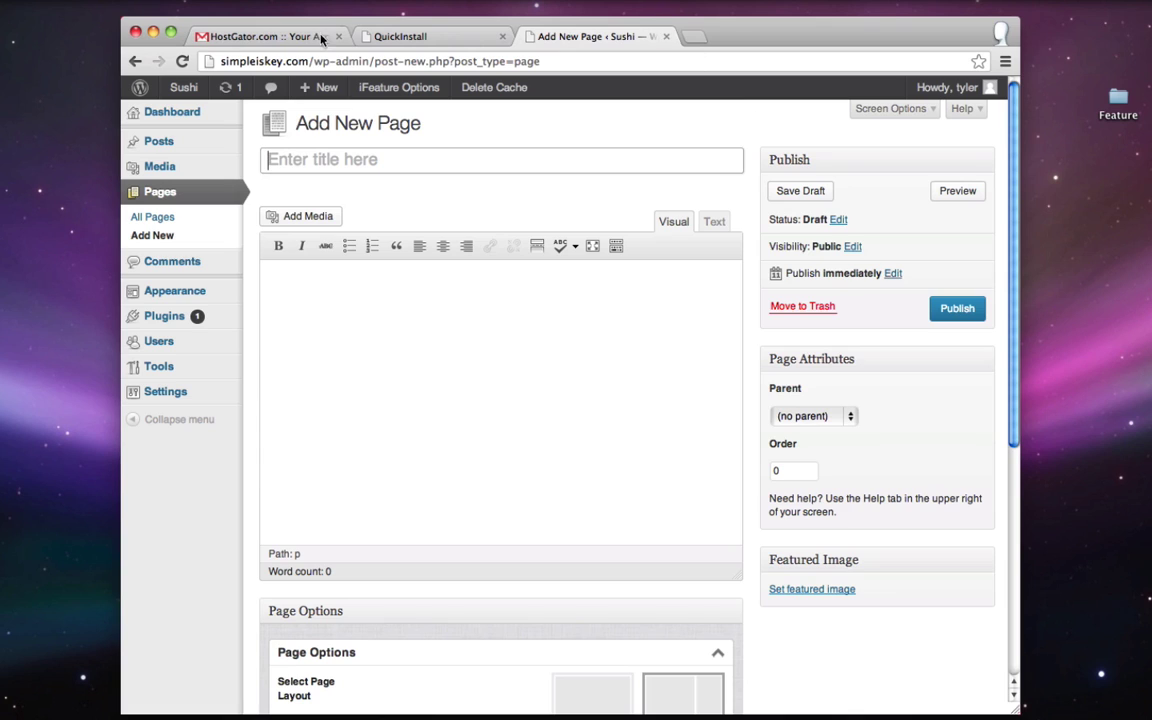
{"action": "type", "text": "Home"}
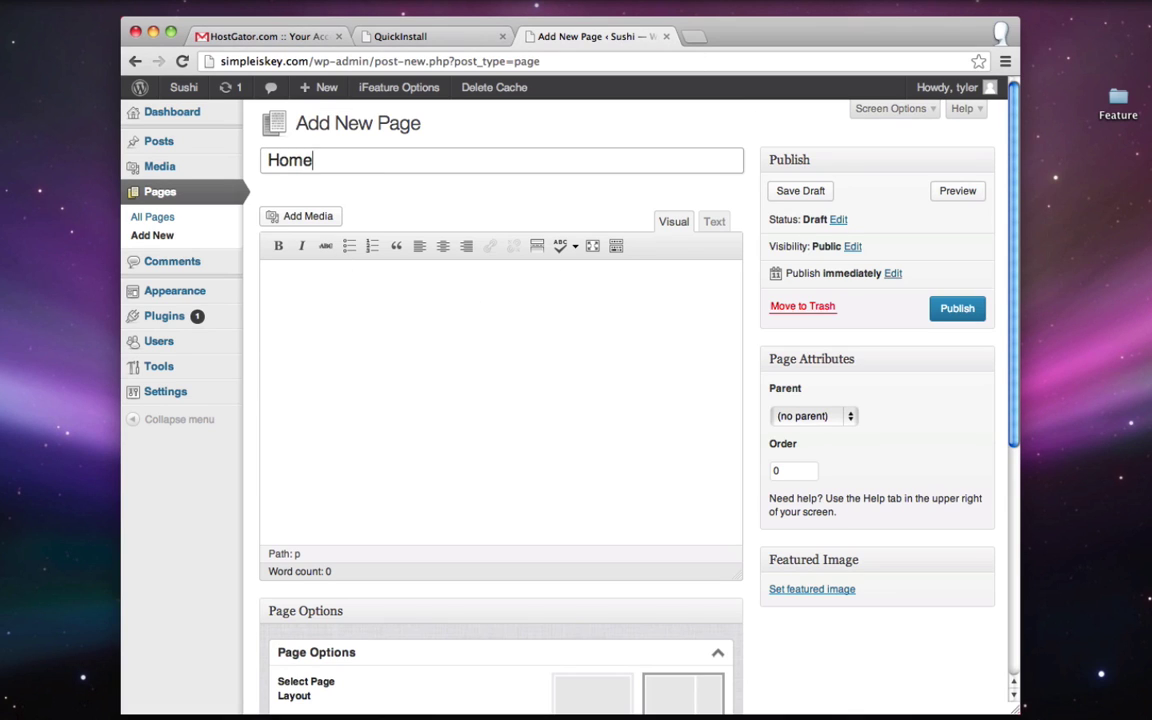
{"action": "left_click", "coordinate": [953, 310]}
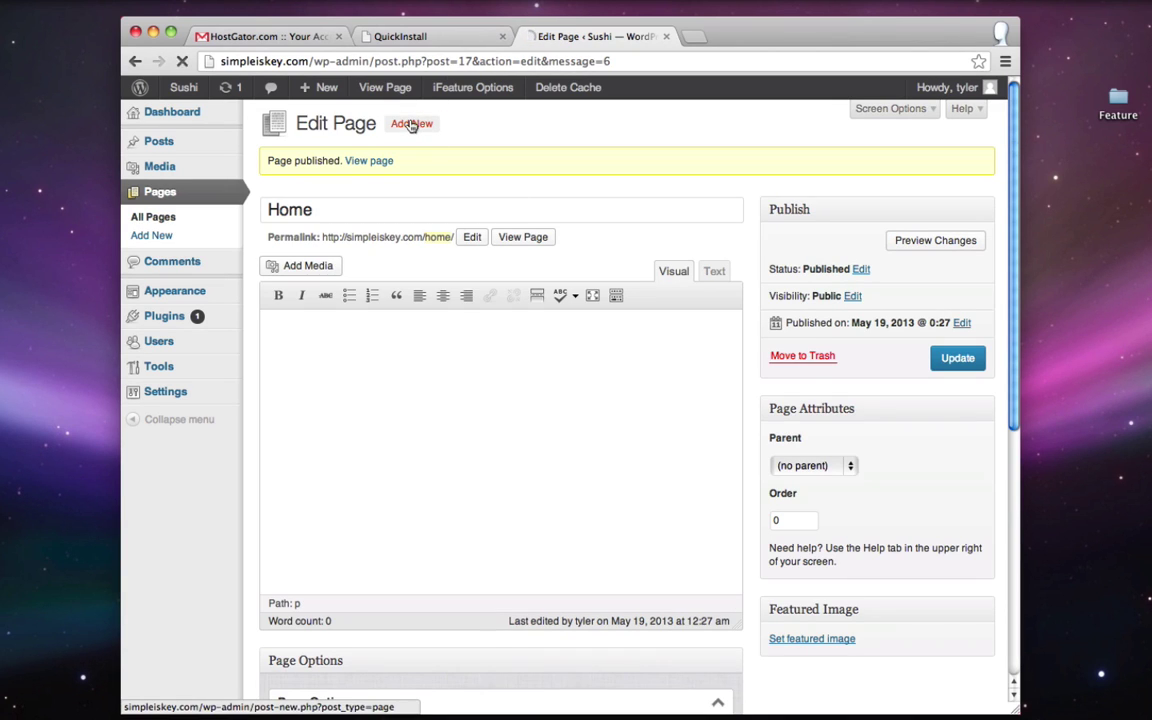
{"action": "left_click", "coordinate": [411, 124]}
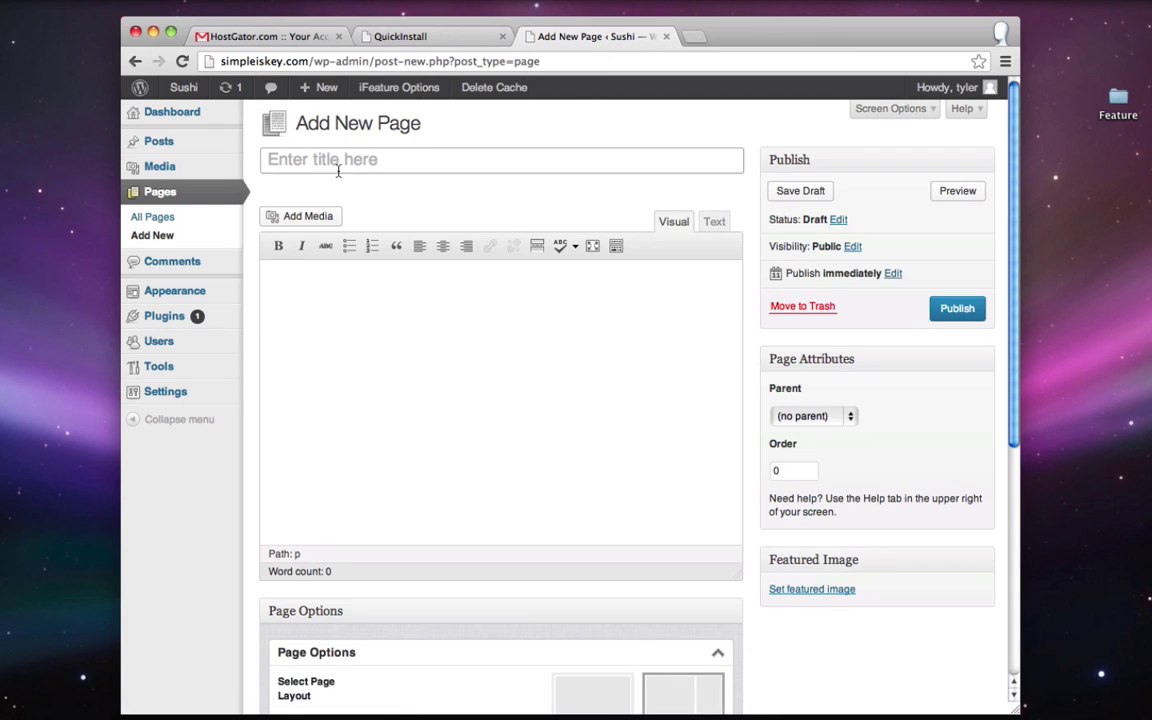
{"action": "type", "text": "Menu"}
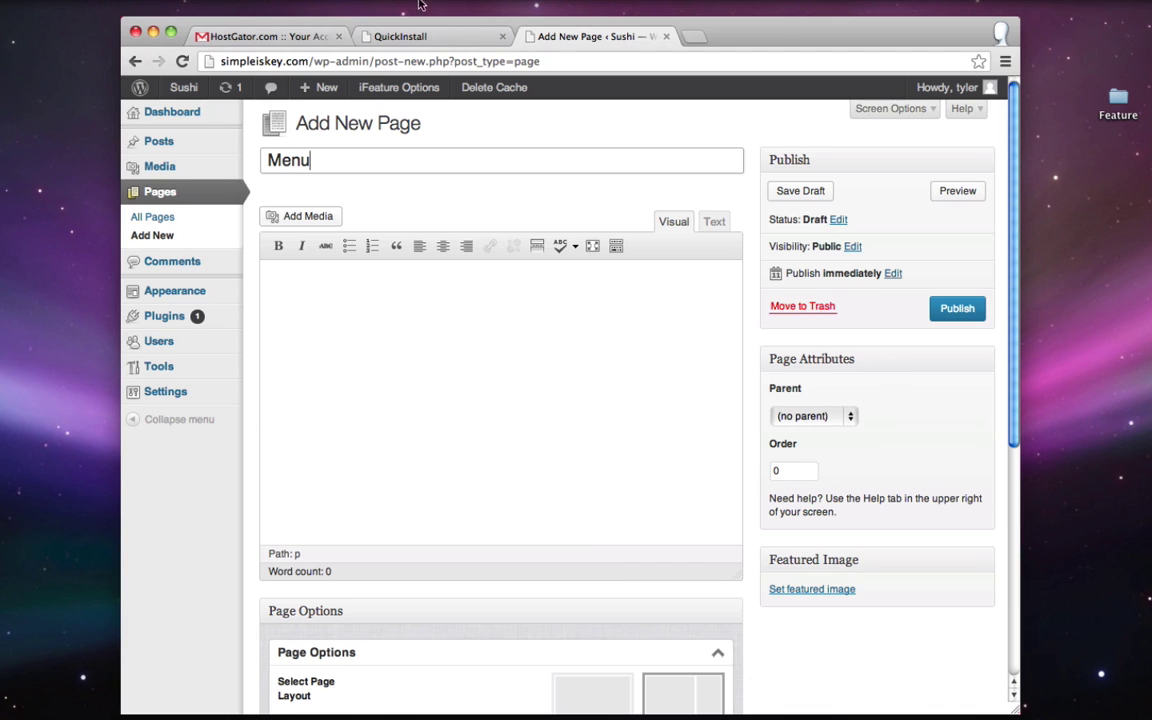
{"action": "left_click", "coordinate": [956, 309]}
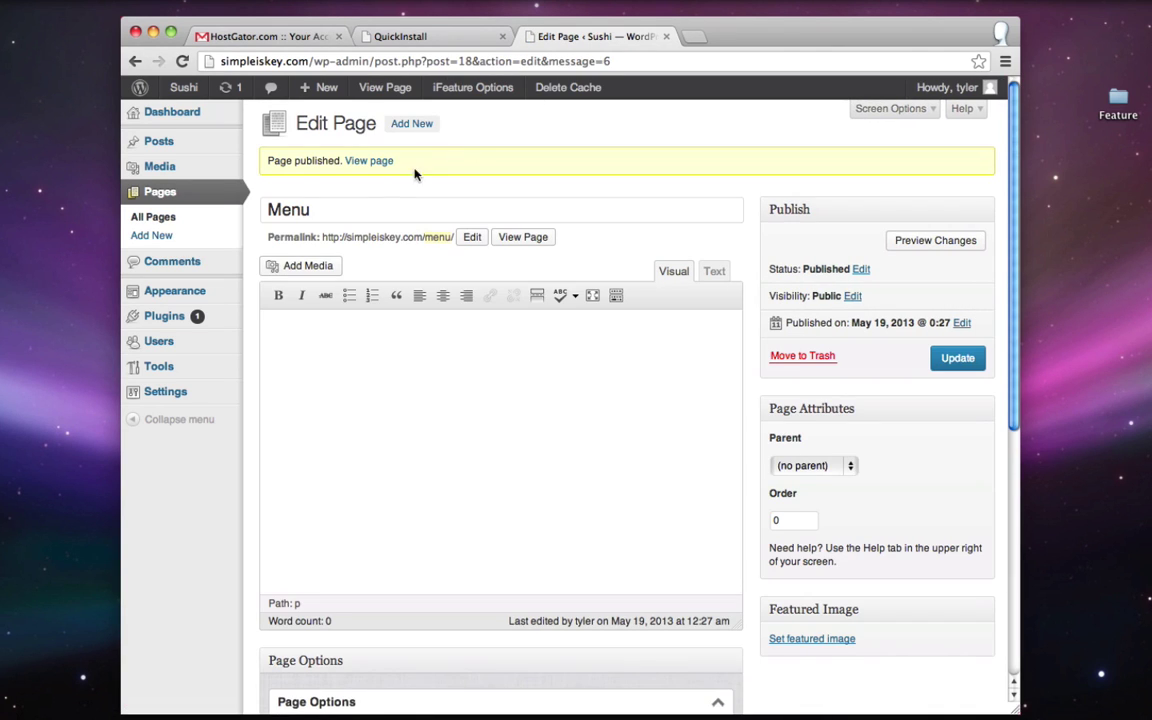
{"action": "left_click", "coordinate": [411, 124]}
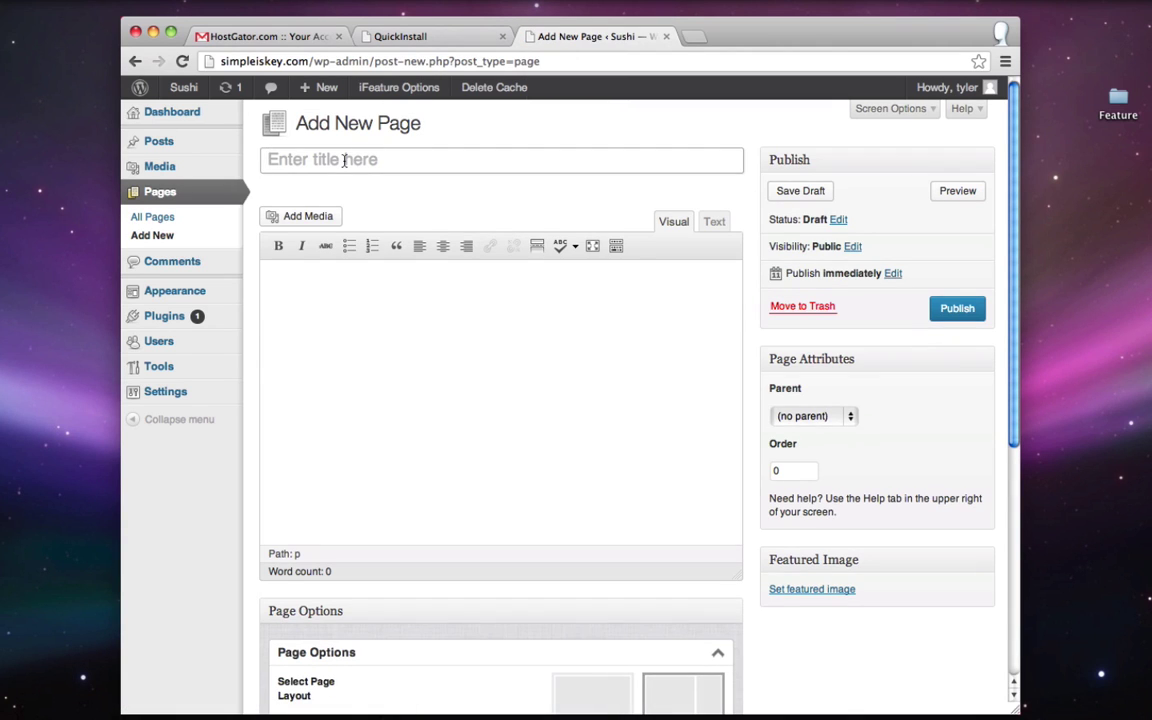
{"action": "left_click", "coordinate": [344, 160]}
{"action": "type", "text": "About Us"}
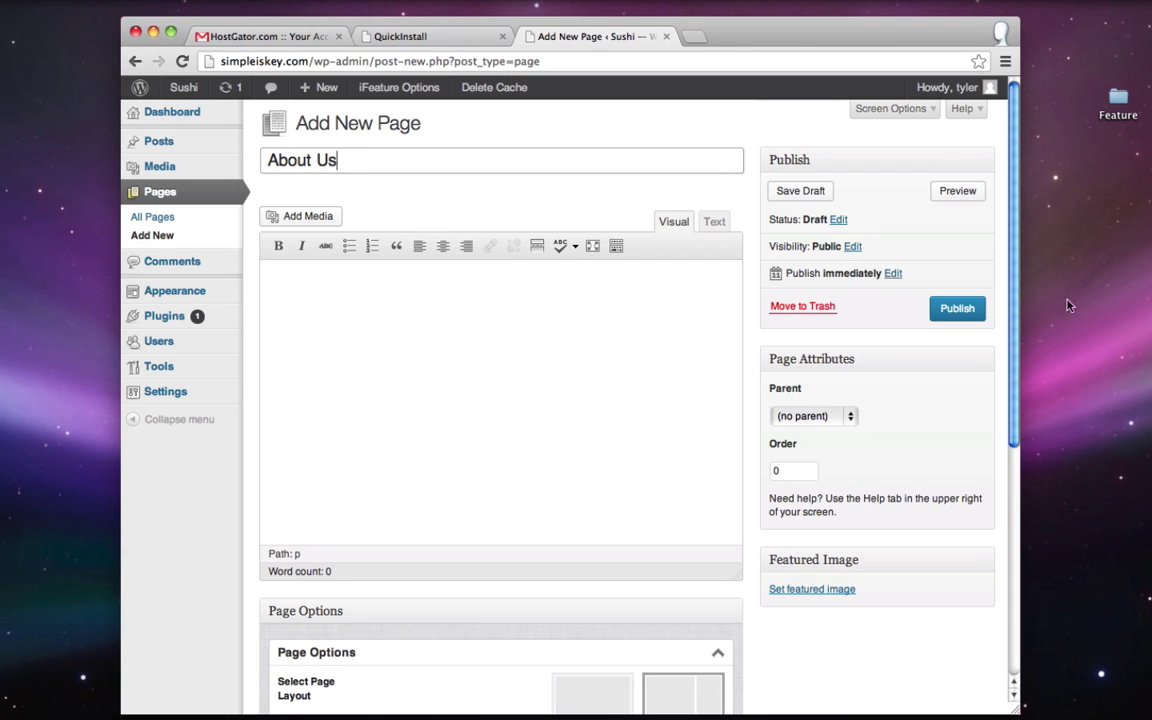
{"action": "left_click", "coordinate": [952, 311]}
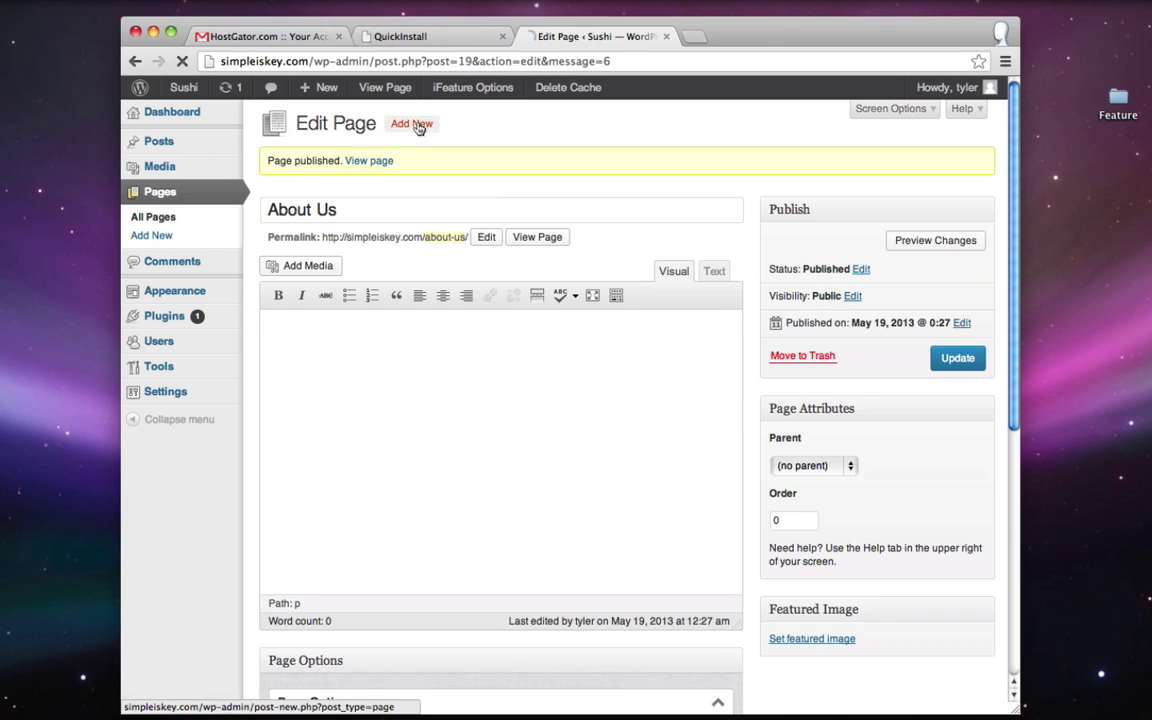
- Create and publish the Blog and Location / Contact pages
{"action": "left_click", "coordinate": [416, 125]}
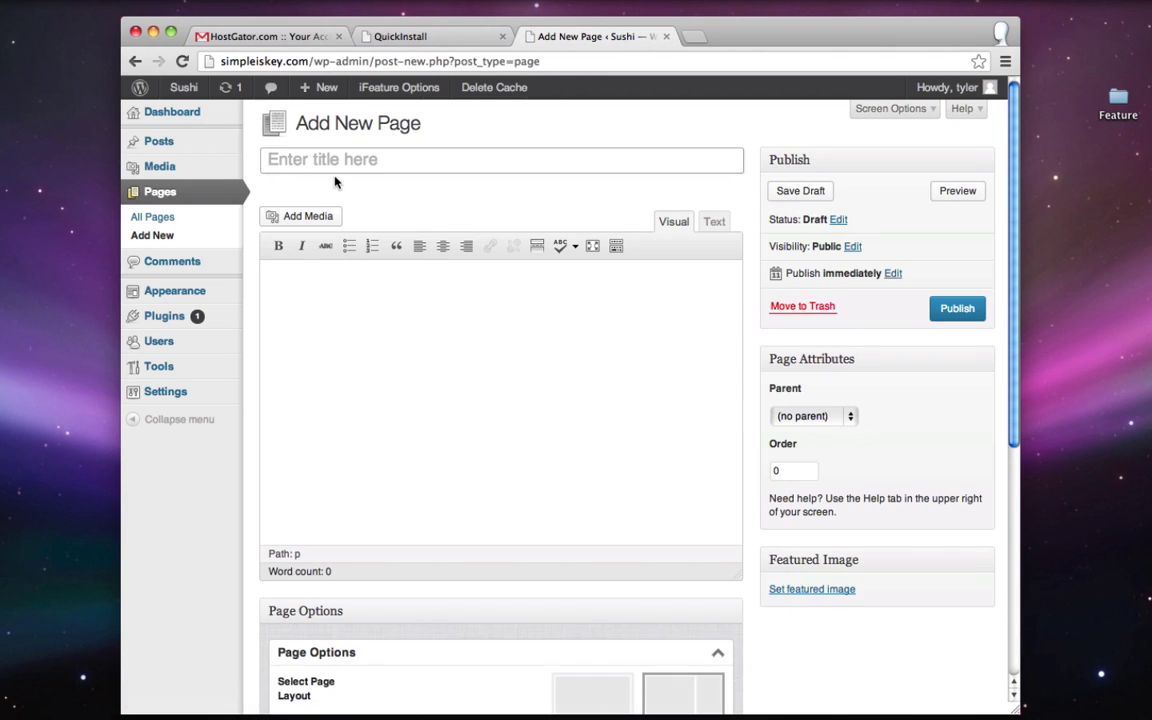
{"action": "type", "text": "Blog"}
{"action": "left_click", "coordinate": [957, 317]}
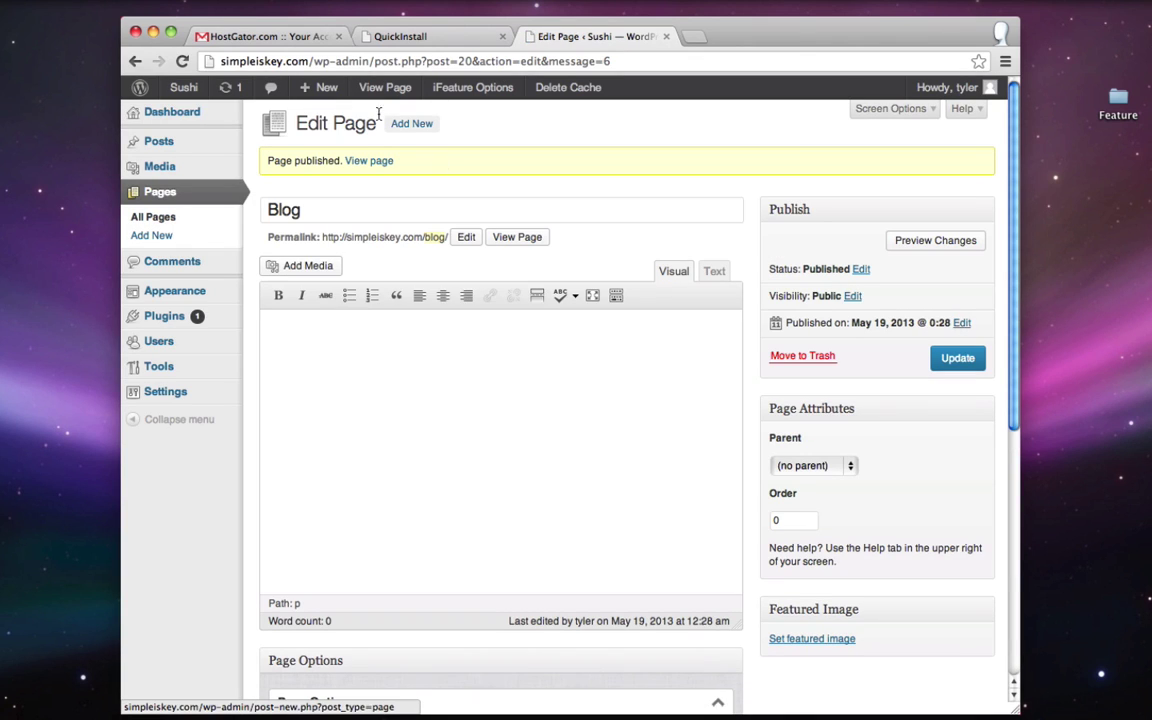
{"action": "left_click", "coordinate": [411, 124]}
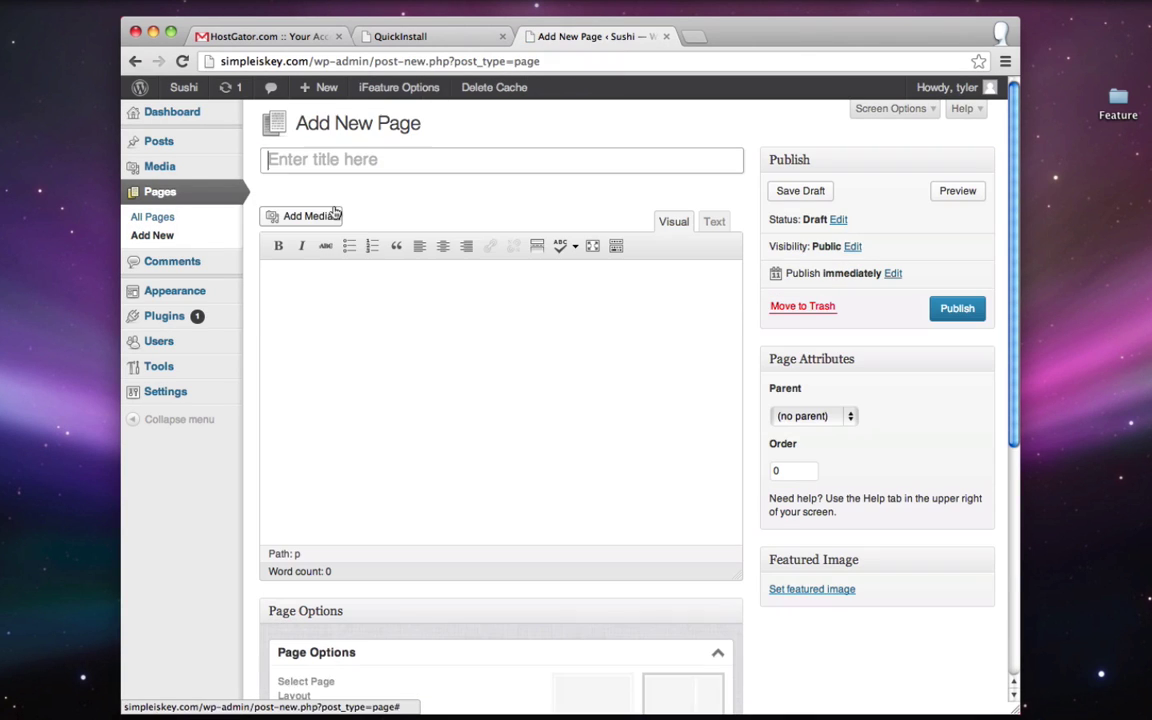
{"action": "type", "text": "Location / Contact"}
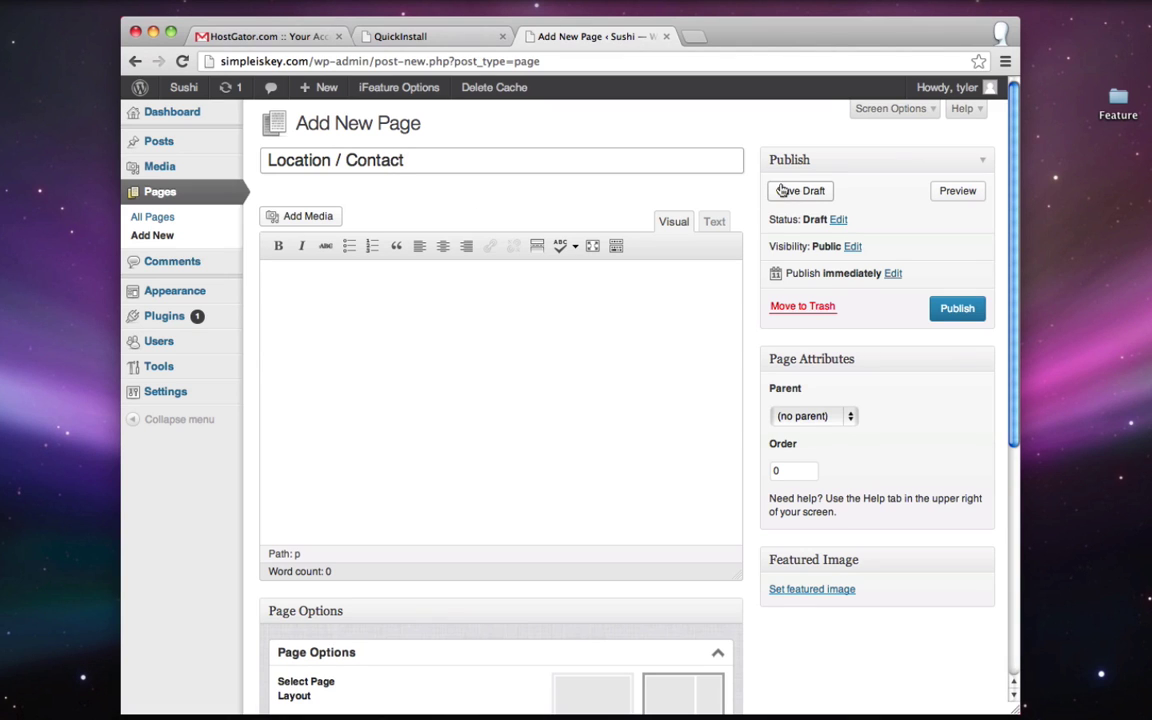
{"action": "left_click", "coordinate": [949, 310]}
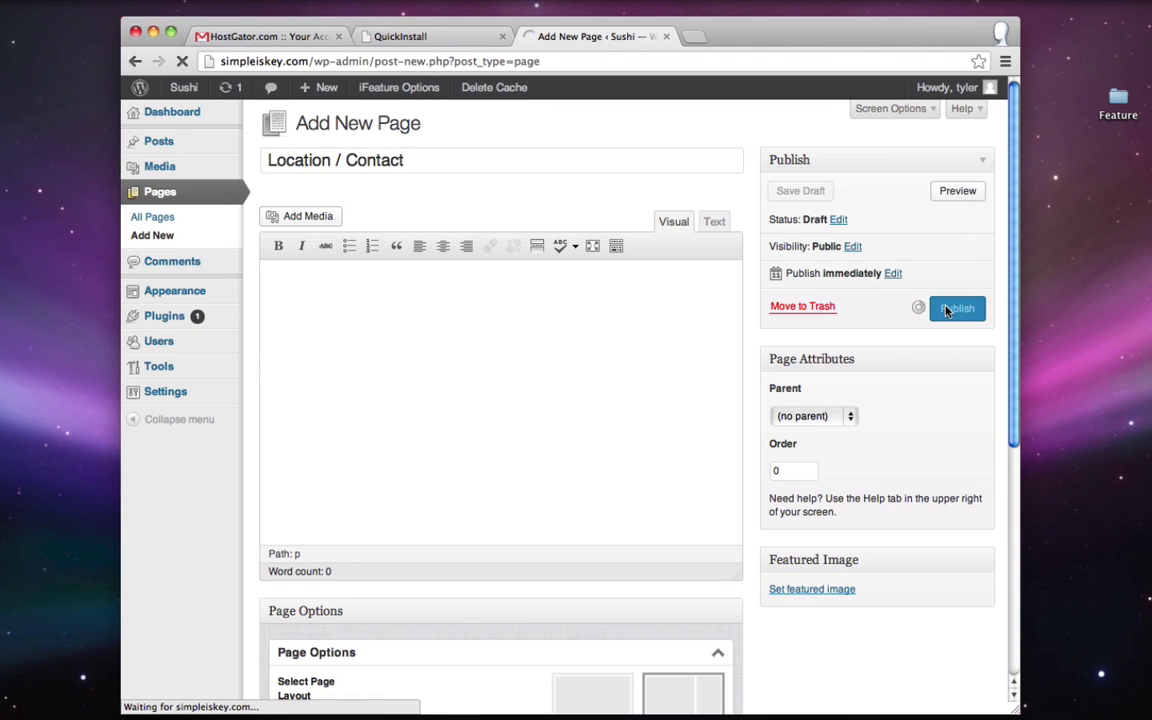
{"action": "right_click", "coordinate": [188, 89]}
- View the live Sushi site in a new tab, then return to the Edit Page tab
{"action": "left_click", "coordinate": [220, 94]}
{"action": "left_click", "coordinate": [771, 37]}
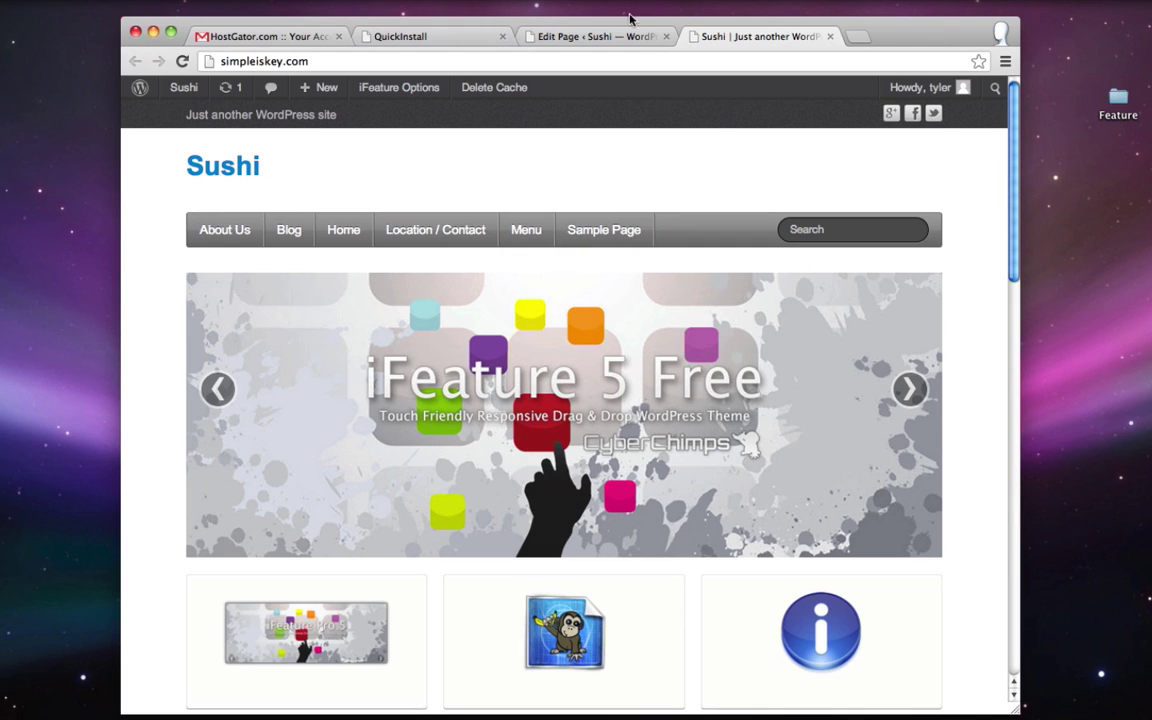
{"action": "left_click", "coordinate": [556, 35]}
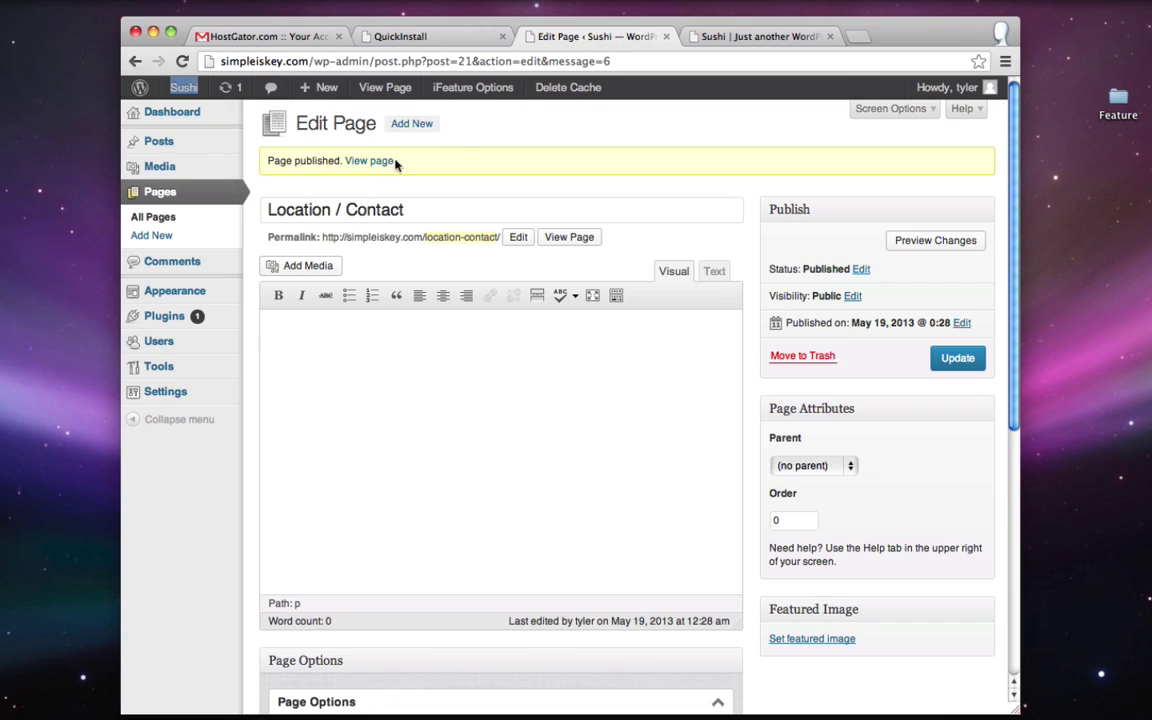
- Trash the Sample Page and delete it permanently from the Trash view
{"action": "left_click", "coordinate": [160, 192]}
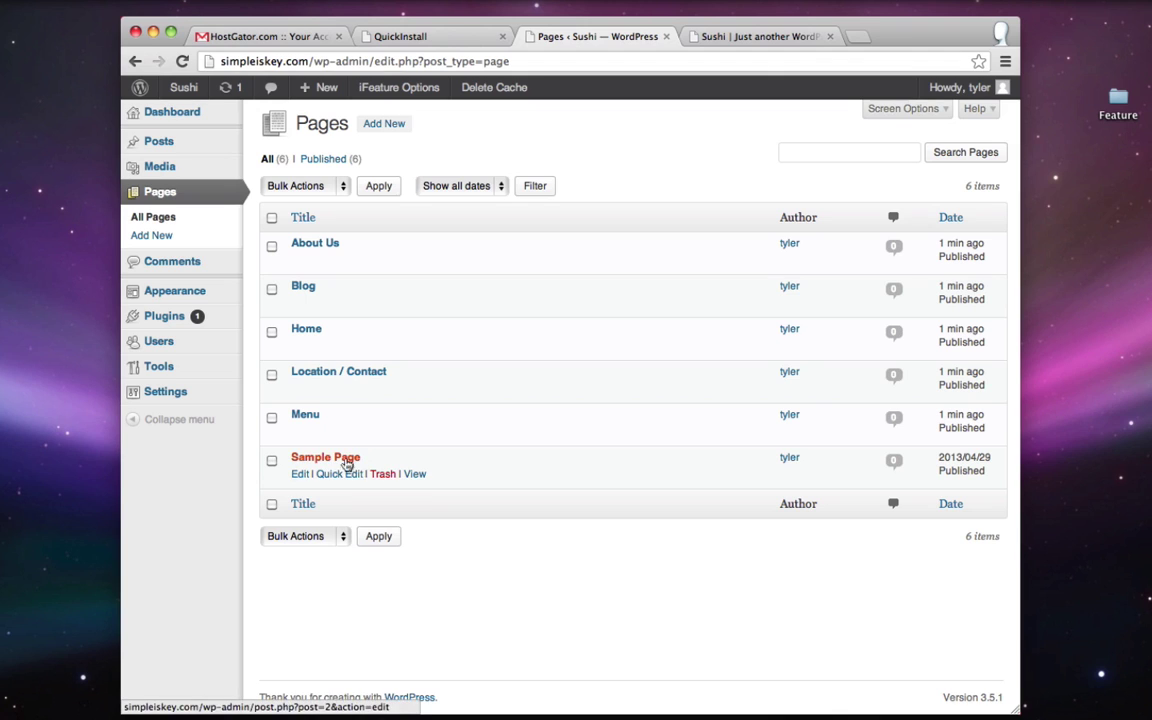
{"action": "left_click", "coordinate": [385, 476]}
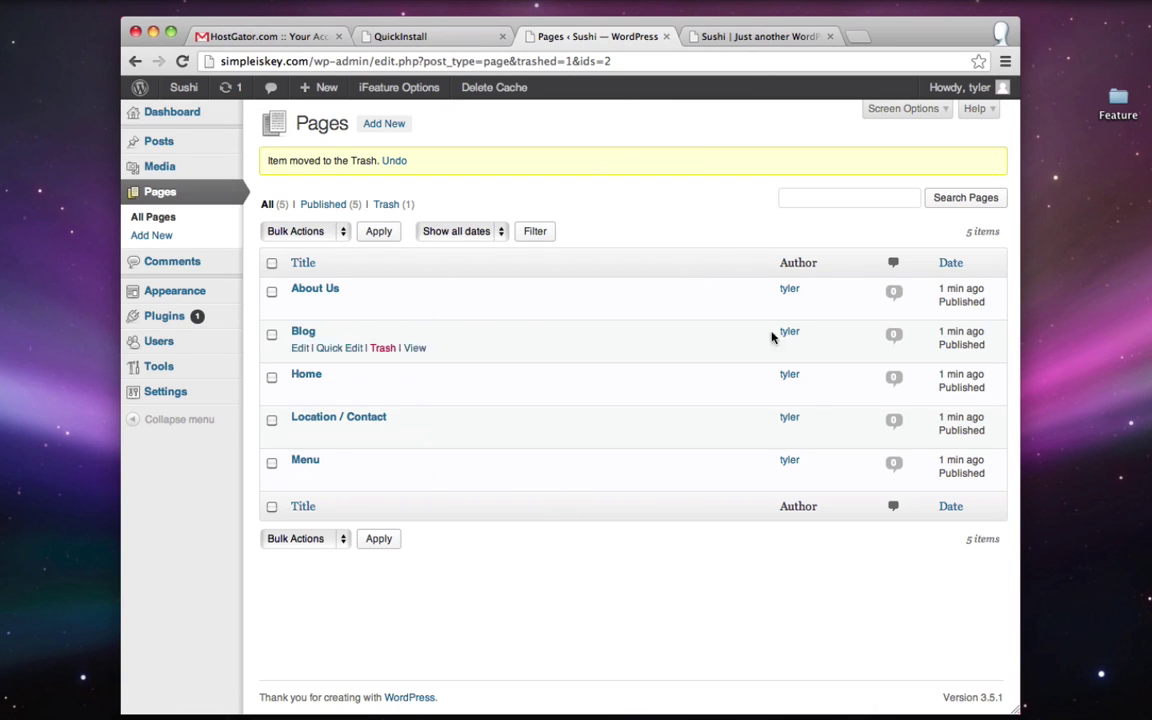
{"action": "left_click", "coordinate": [386, 206]}
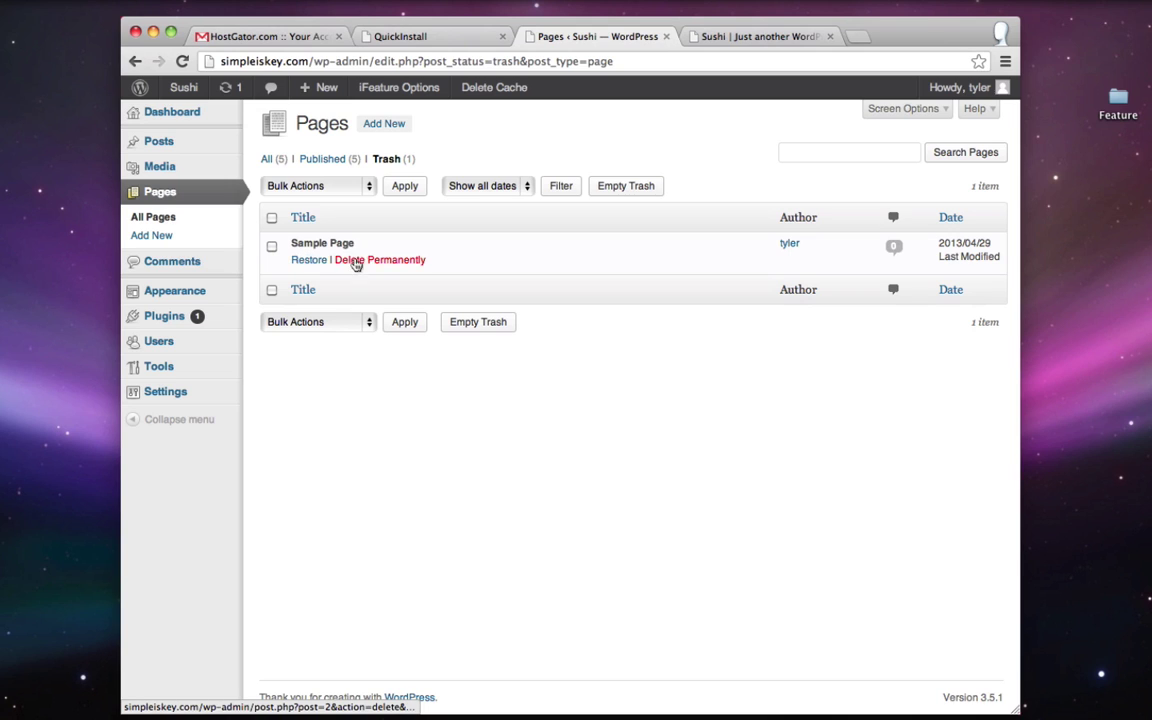
{"action": "left_click", "coordinate": [350, 262]}
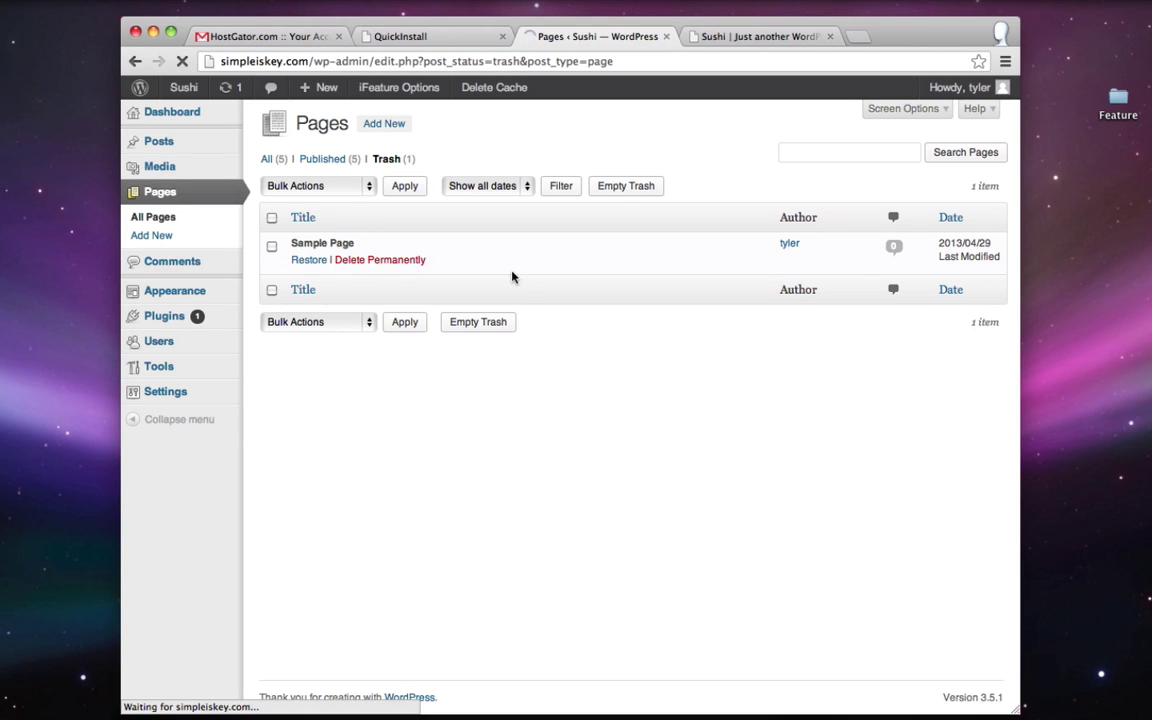
{"action": "left_click", "coordinate": [160, 192]}
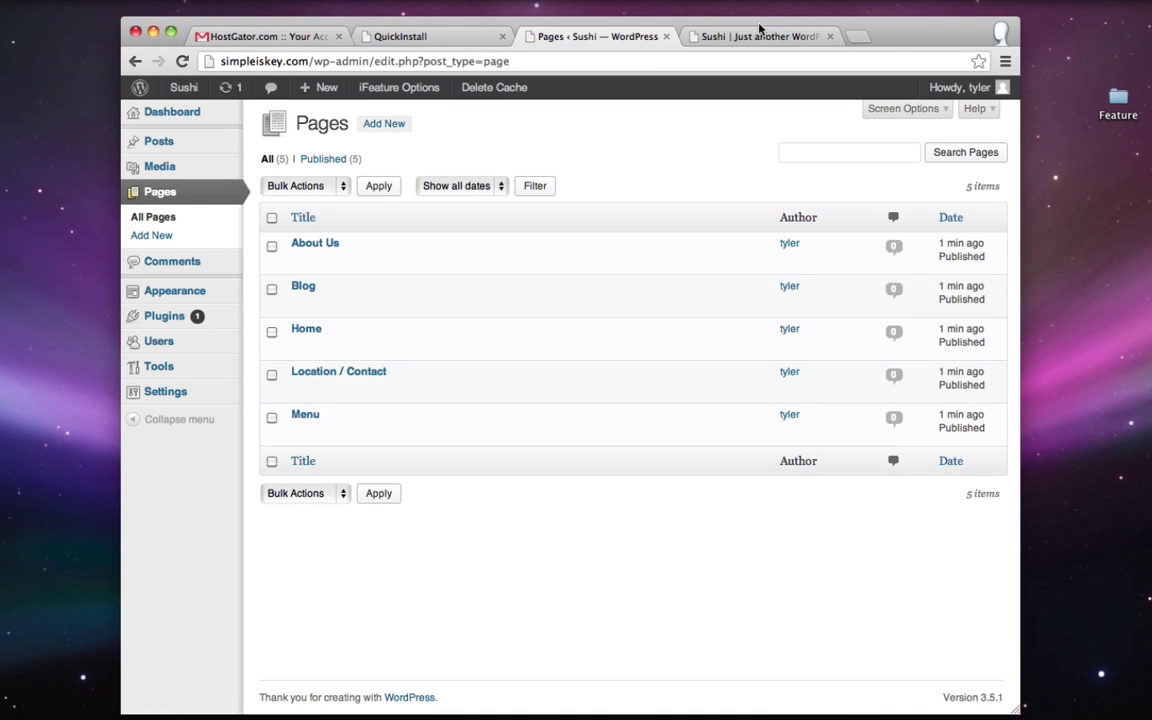
{"action": "left_click", "coordinate": [758, 37]}
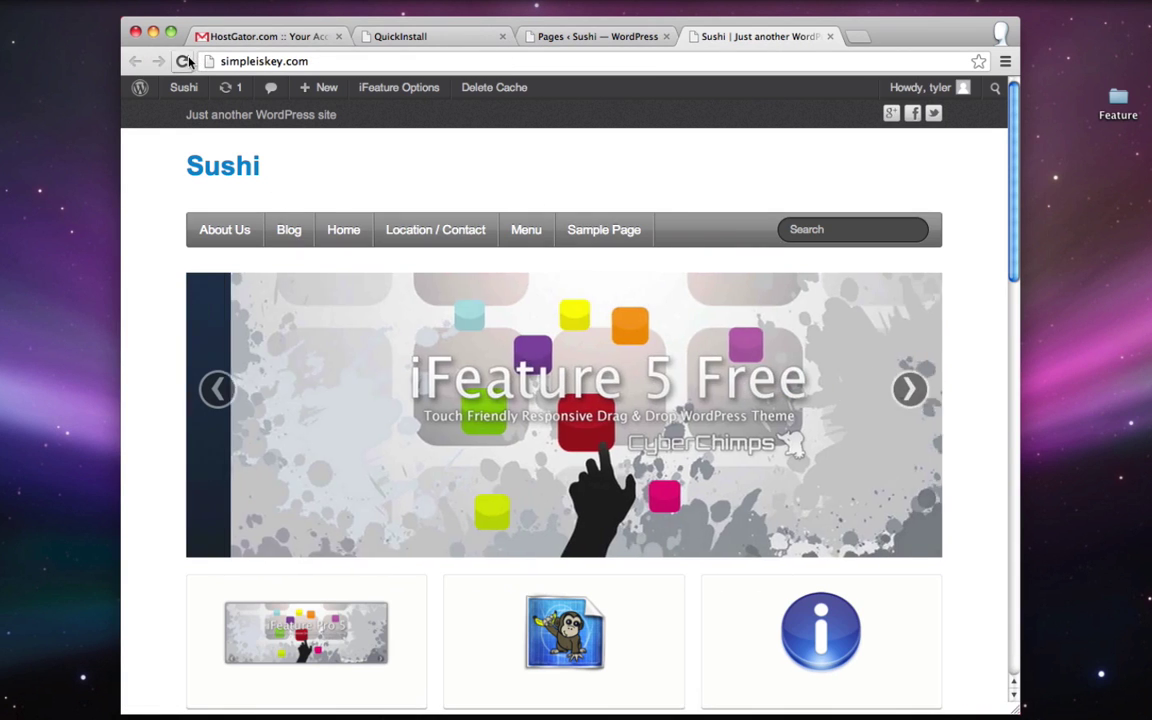
- Reload the live site to confirm Sample Page is gone from the navigation
{"action": "left_click", "coordinate": [182, 61]}
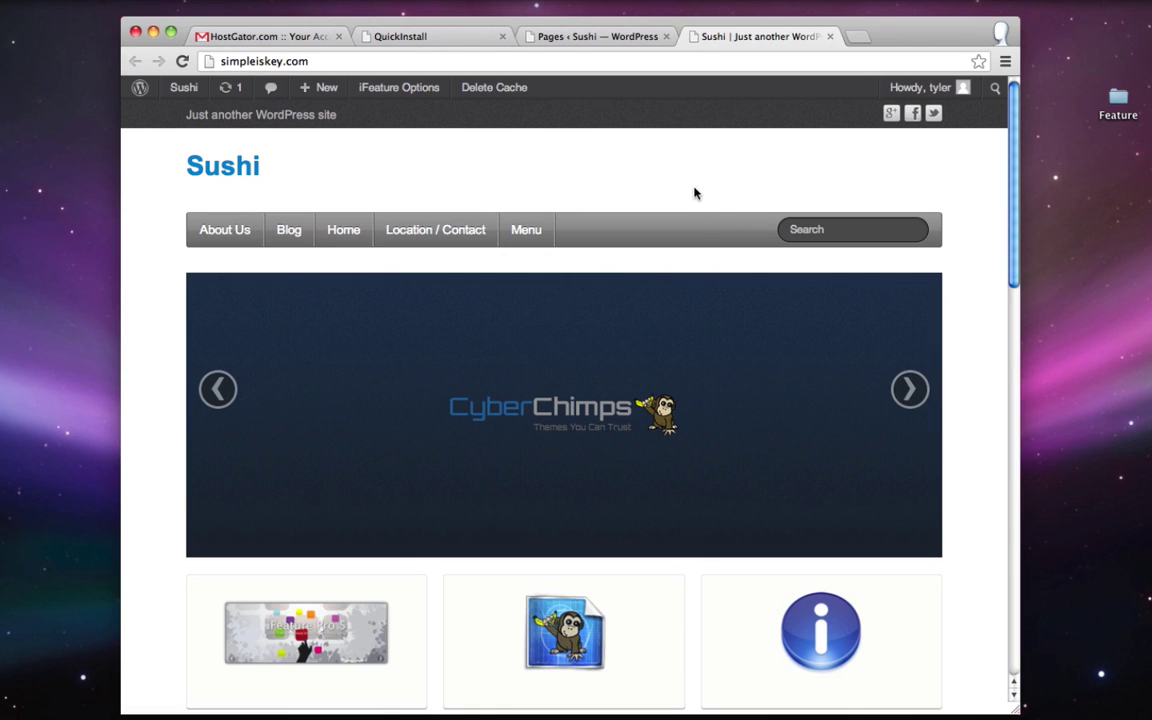
- Under Appearance > Menus, create a new empty menu named 'Main'
{"action": "left_click", "coordinate": [603, 45]}
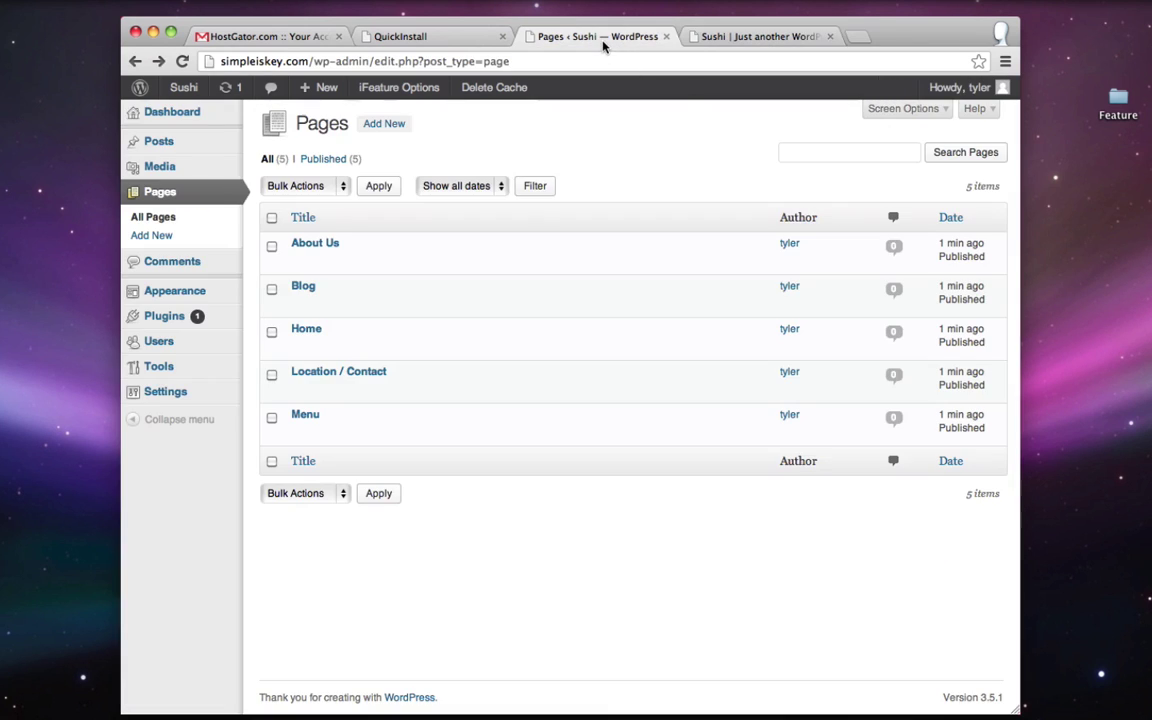
{"action": "mouse_move", "coordinate": [174, 304]}
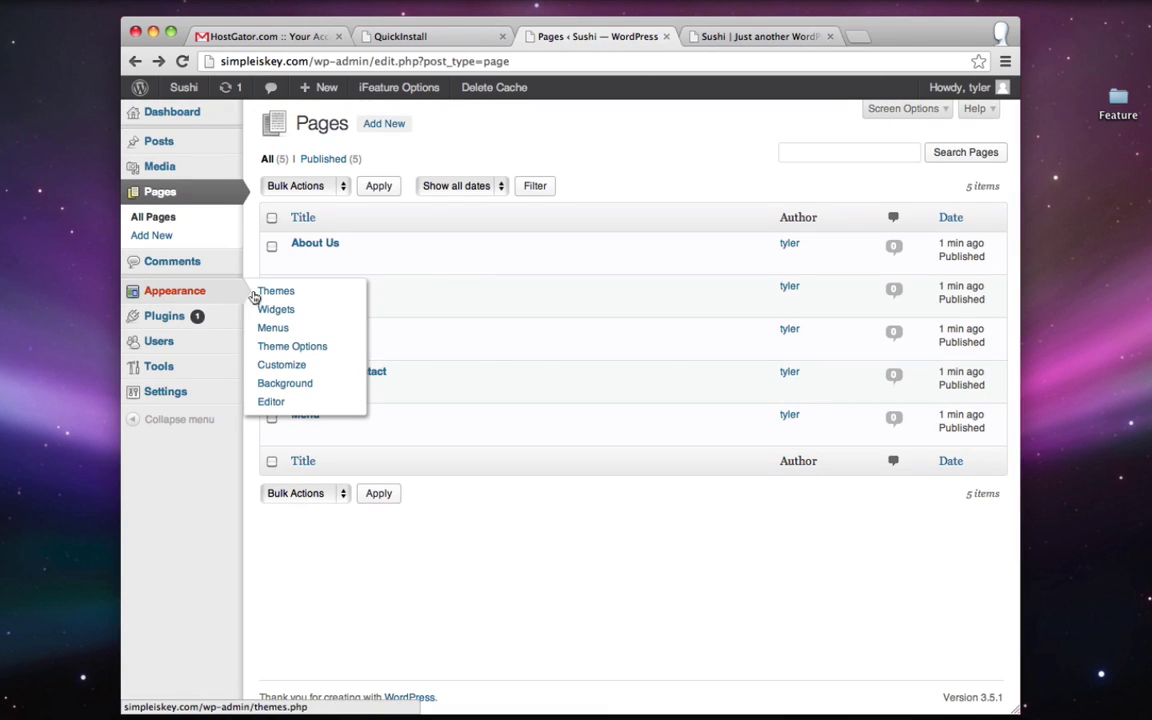
{"action": "left_click", "coordinate": [285, 328]}
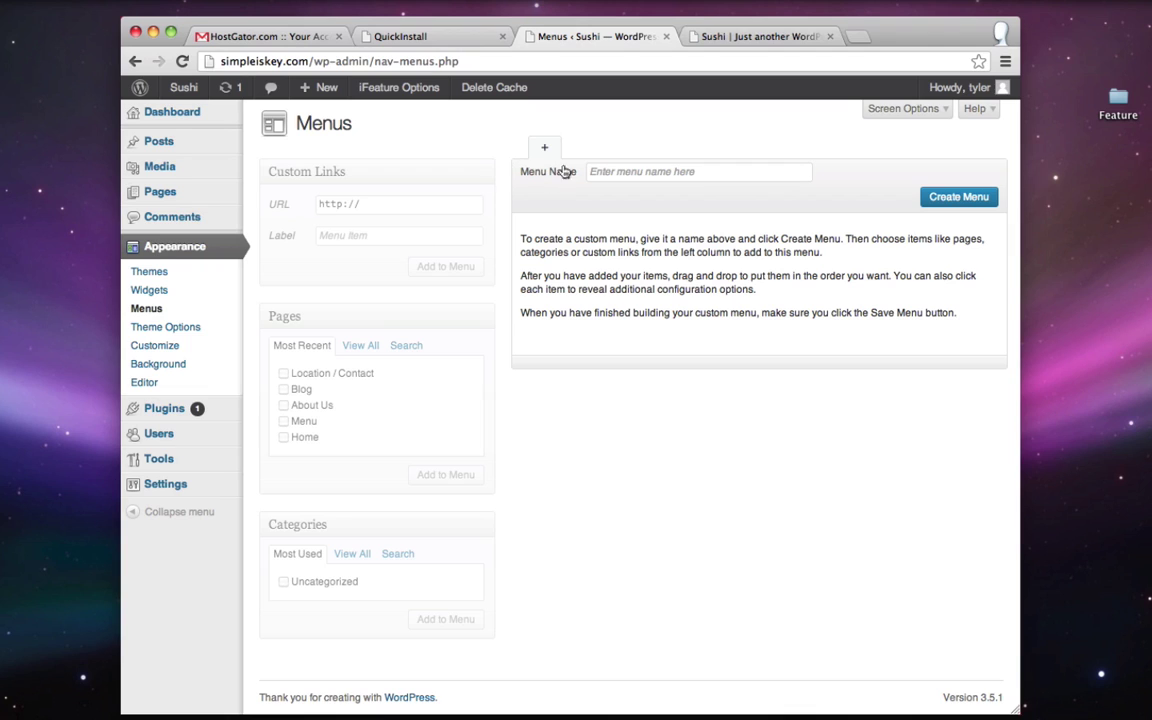
{"action": "left_click", "coordinate": [635, 176]}
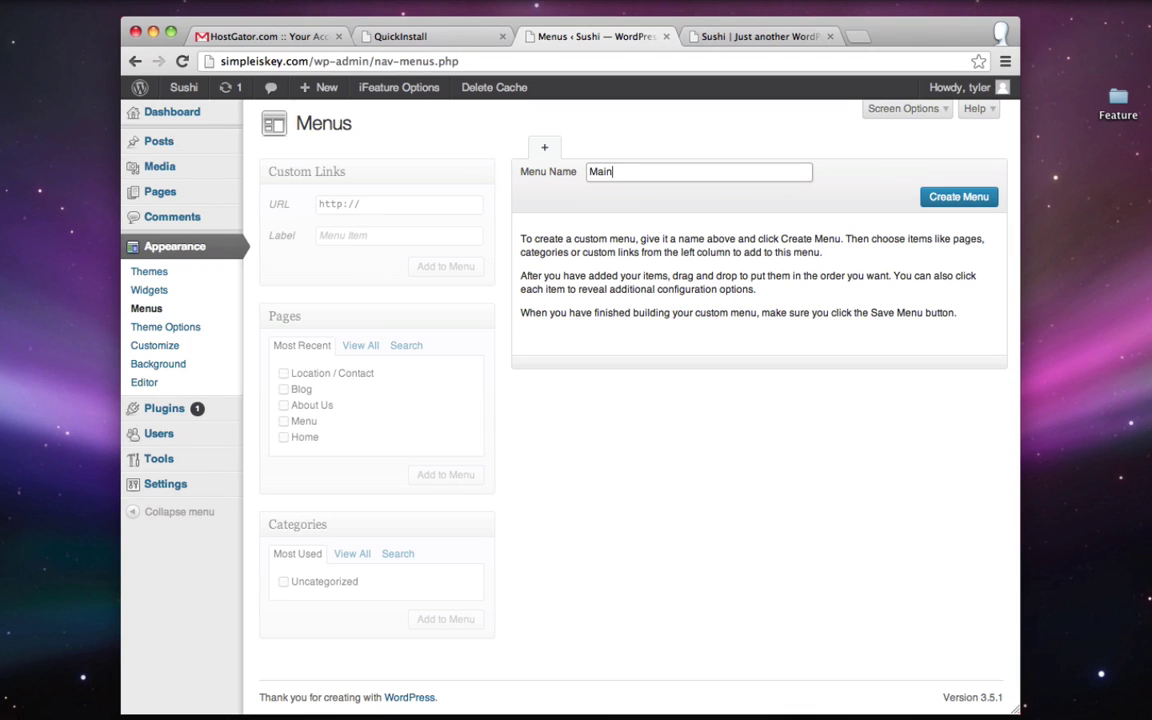
{"action": "left_click", "coordinate": [958, 197]}
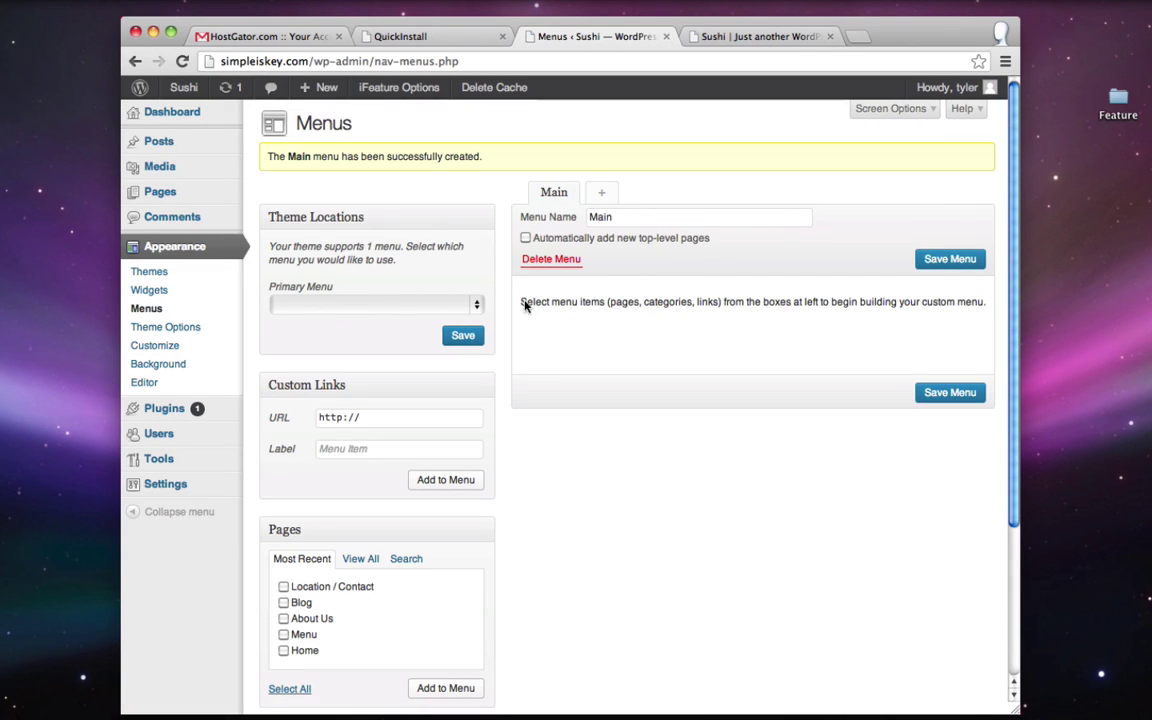
- Assign Main to the primary location and add the Menu, About Us, Blog and Location / Contact pages
{"action": "left_click", "coordinate": [340, 304]}
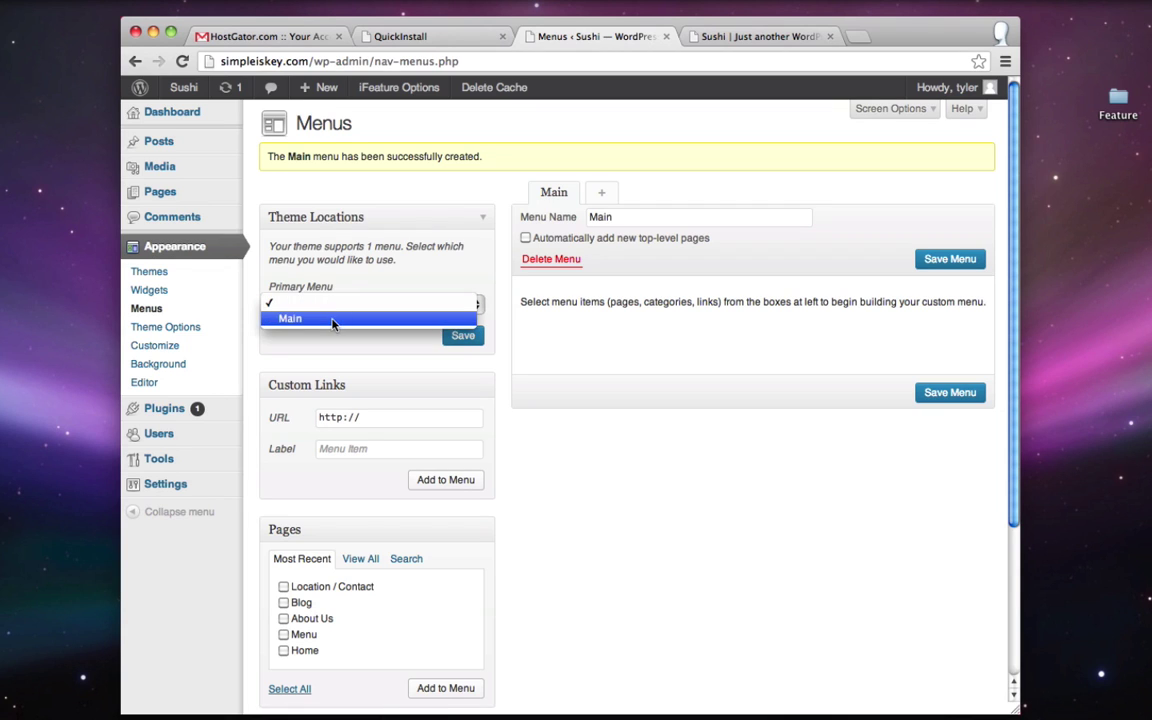
{"action": "left_click", "coordinate": [333, 319]}
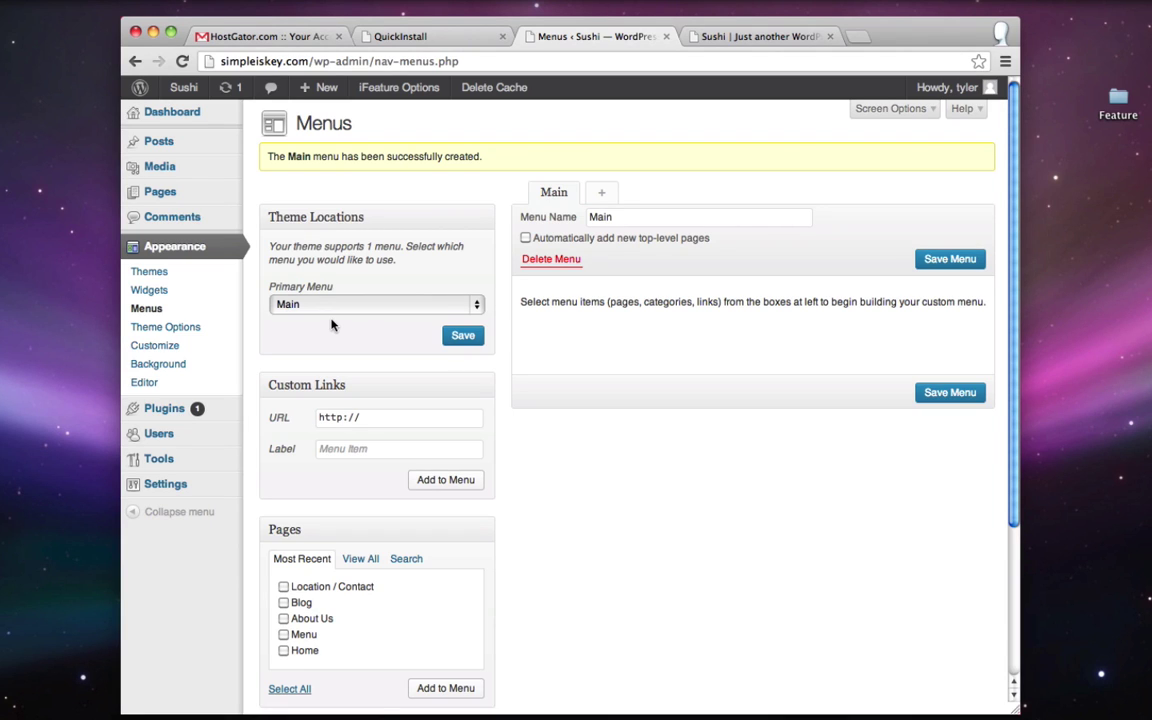
{"action": "left_click", "coordinate": [284, 587]}
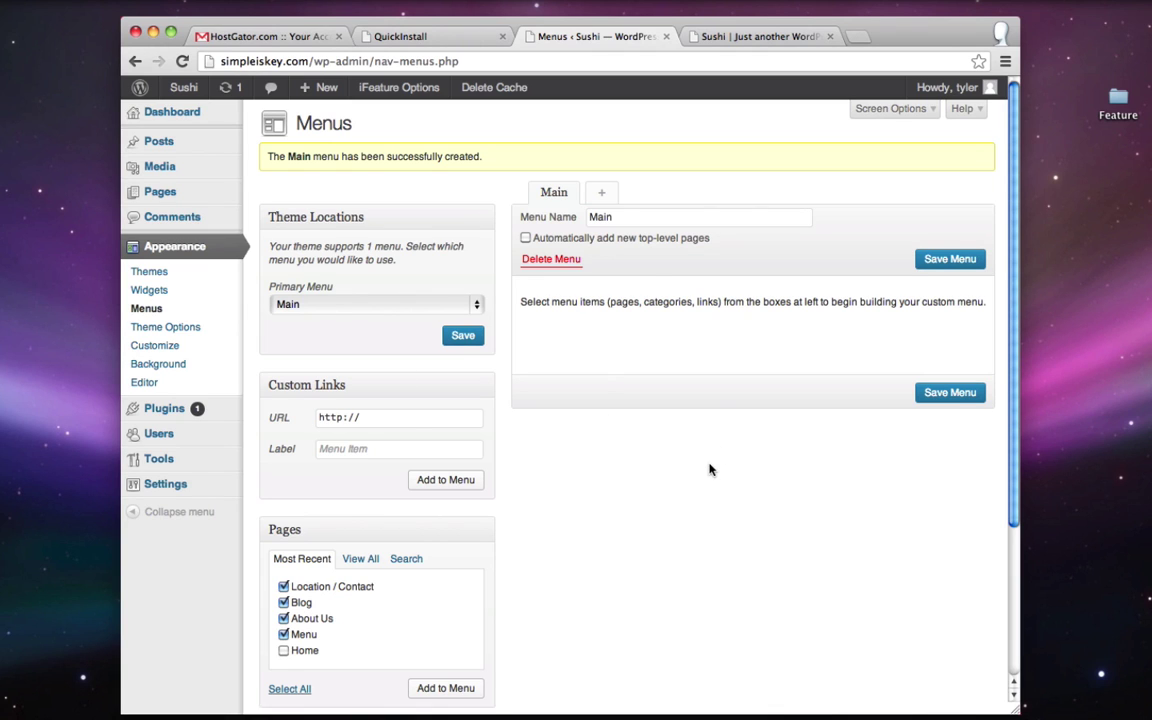
{"action": "scroll", "coordinate": [709, 469], "scroll_direction": "down", "scroll_amount": 1}
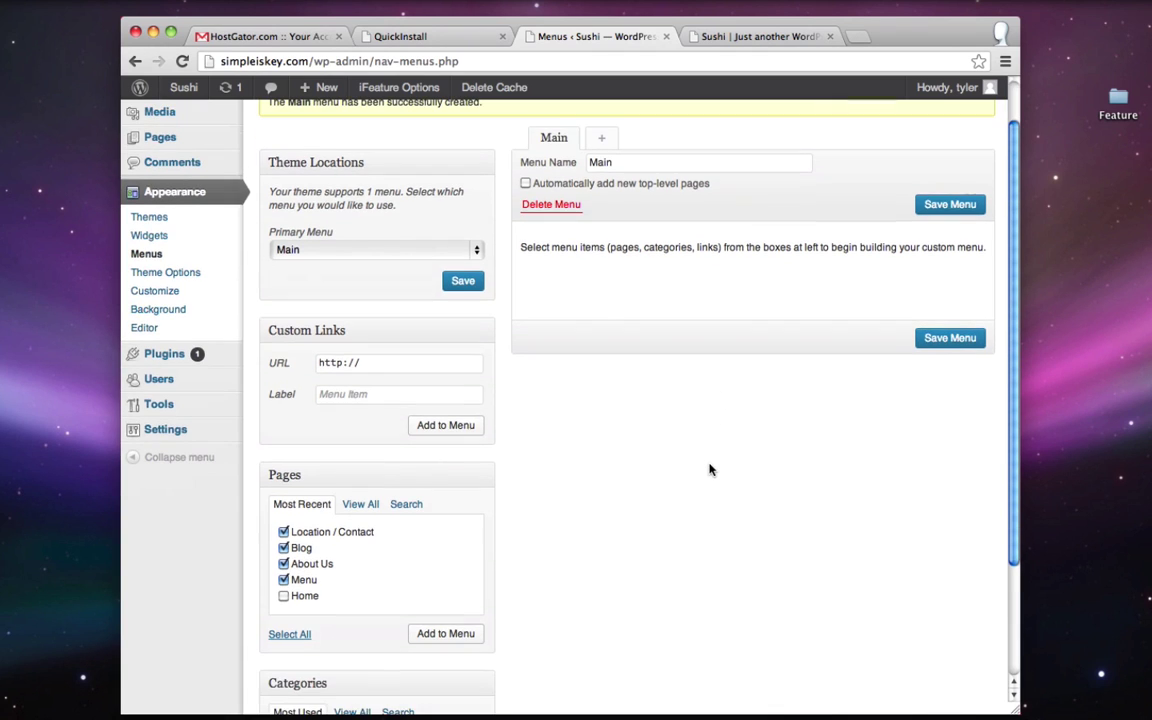
{"action": "left_click", "coordinate": [433, 638]}
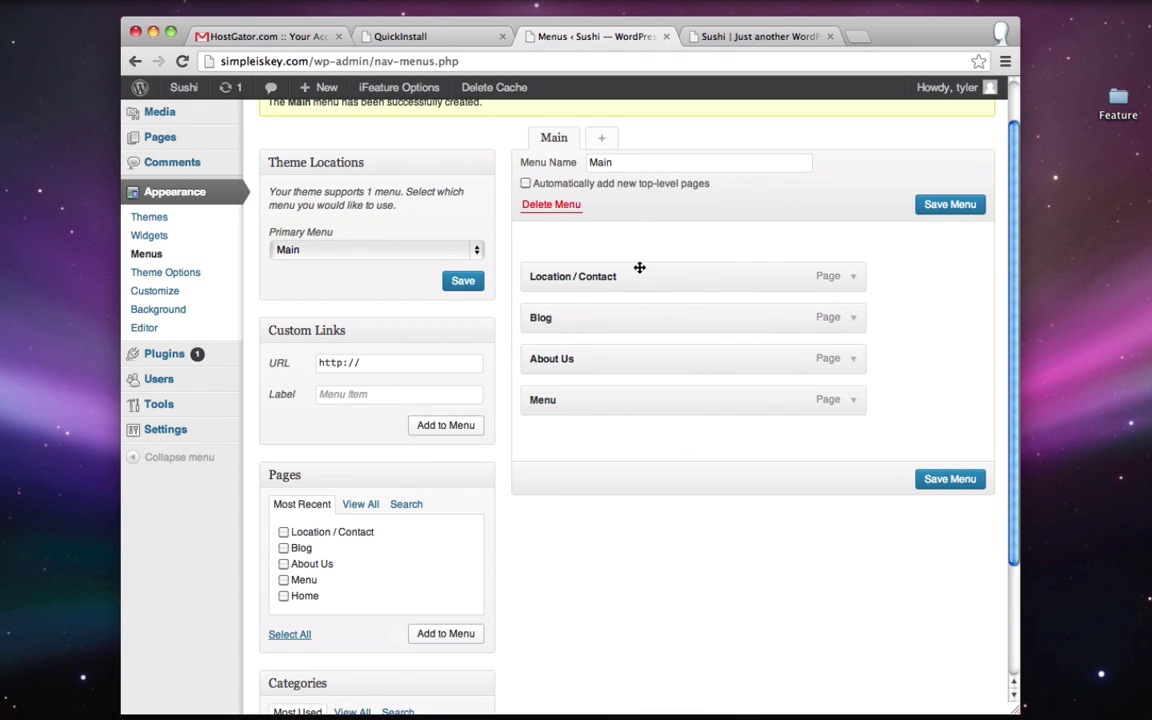
- Order the items Menu, About Us, Blog, Location / Contact, save, and reload the live site
{"action": "left_click_drag", "start_coordinate": [560, 402], "coordinate": [562, 275]}
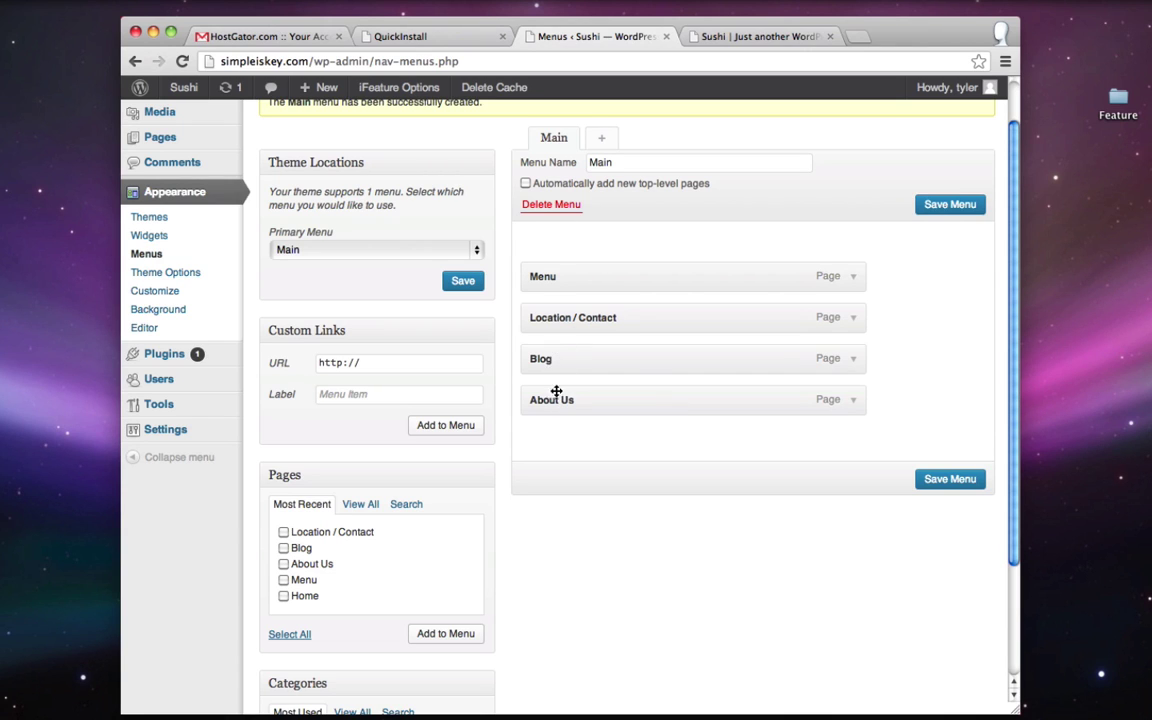
{"action": "left_click_drag", "start_coordinate": [556, 392], "coordinate": [543, 312]}
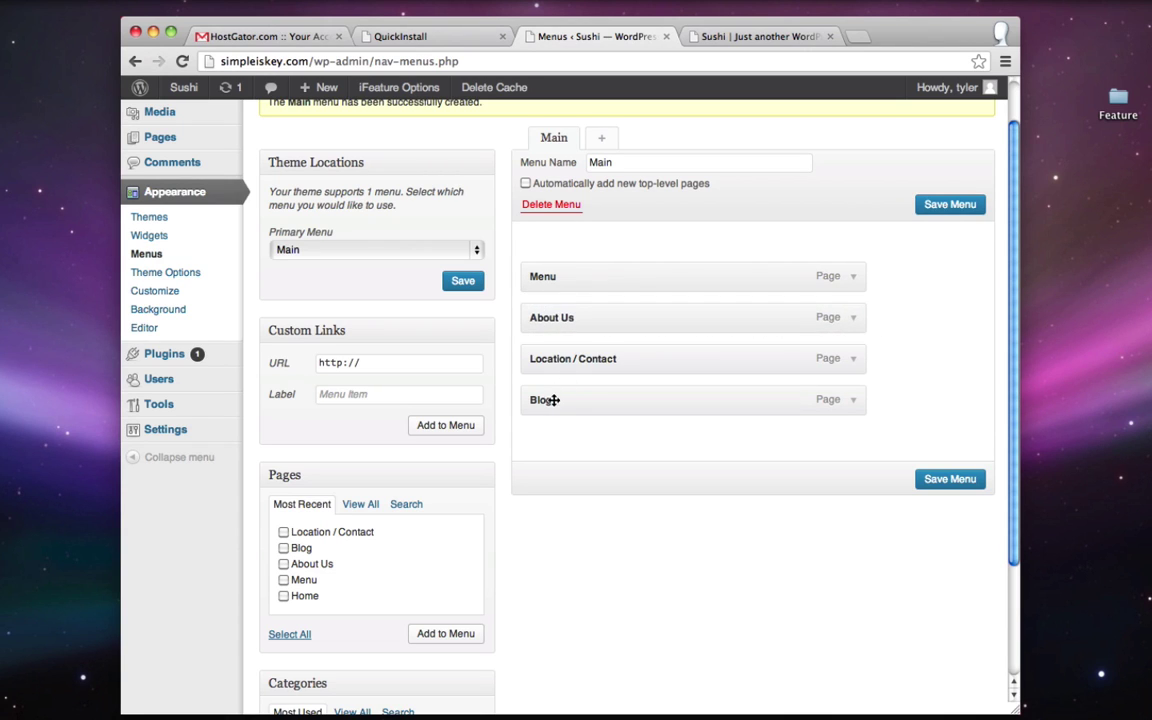
{"action": "left_click_drag", "start_coordinate": [553, 400], "coordinate": [549, 356]}
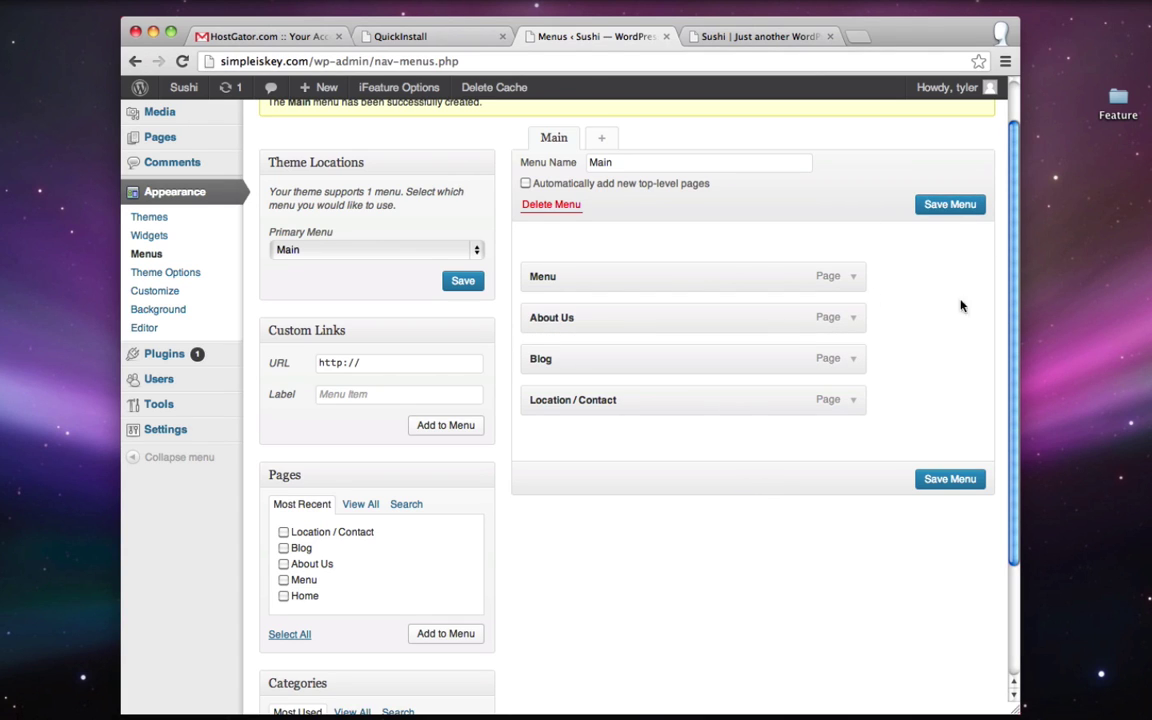
{"action": "left_click", "coordinate": [947, 206]}
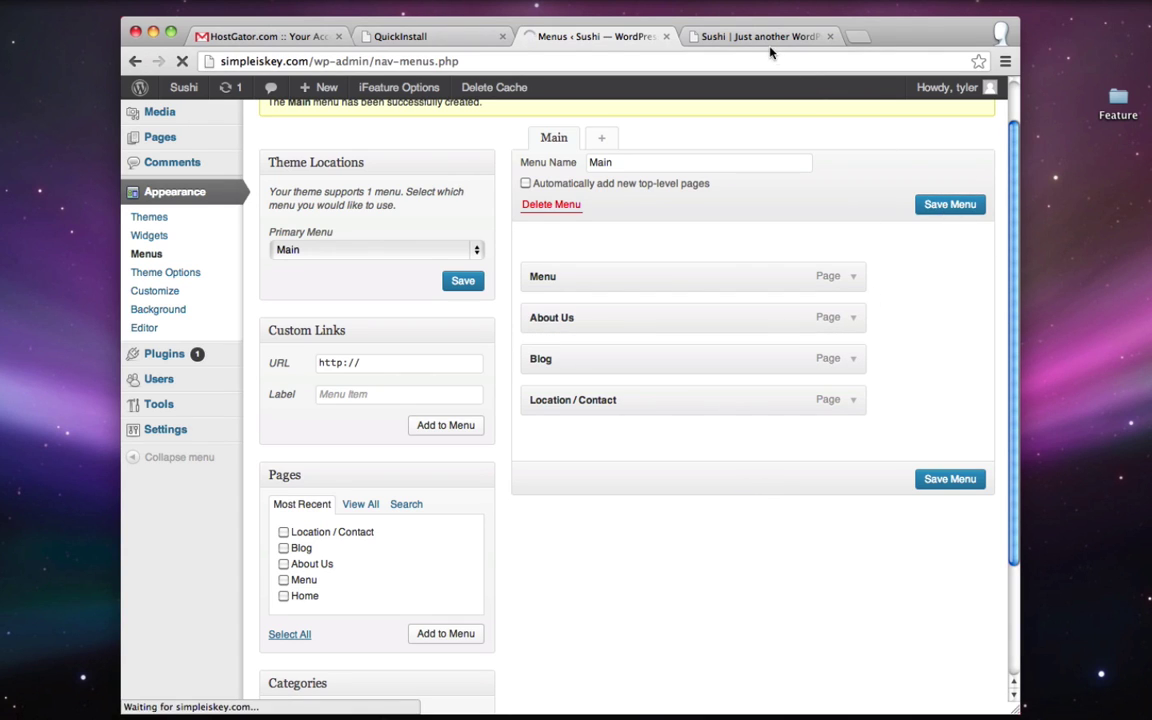
{"action": "left_click", "coordinate": [760, 38]}
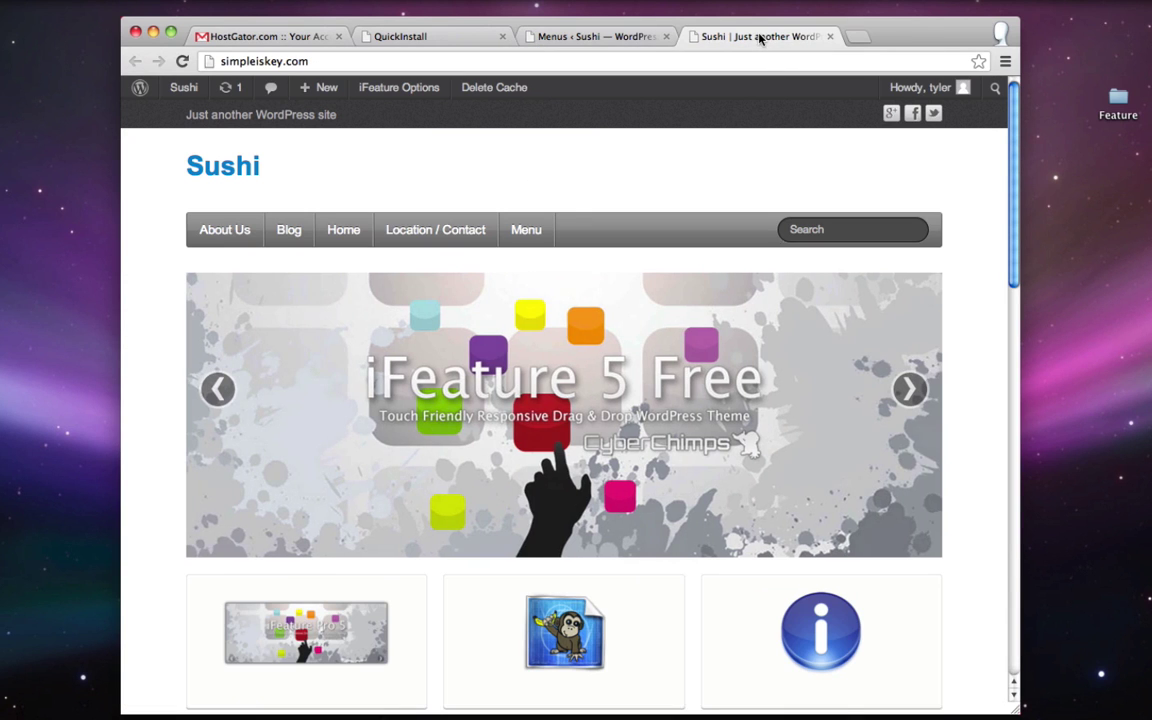
{"action": "left_click", "coordinate": [181, 61]}
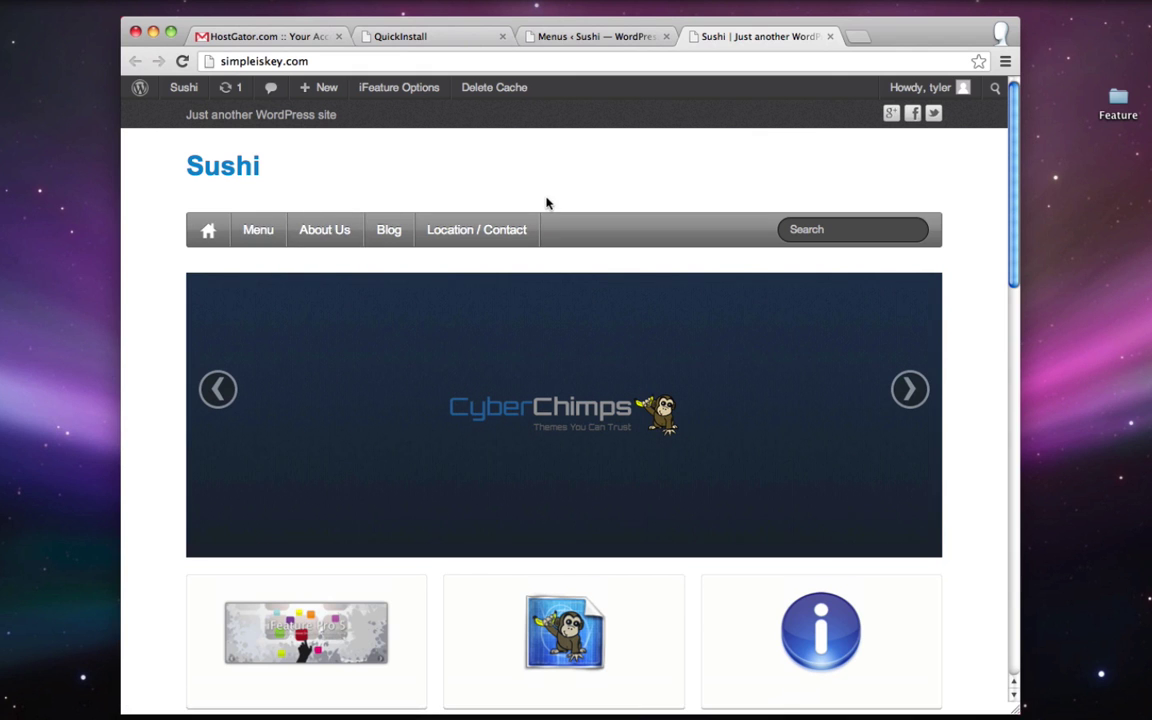
- Scroll through the live site to check the new navigation, then go back to the Menus admin page
{"action": "scroll", "coordinate": [546, 203], "scroll_direction": "down", "scroll_amount": 9}
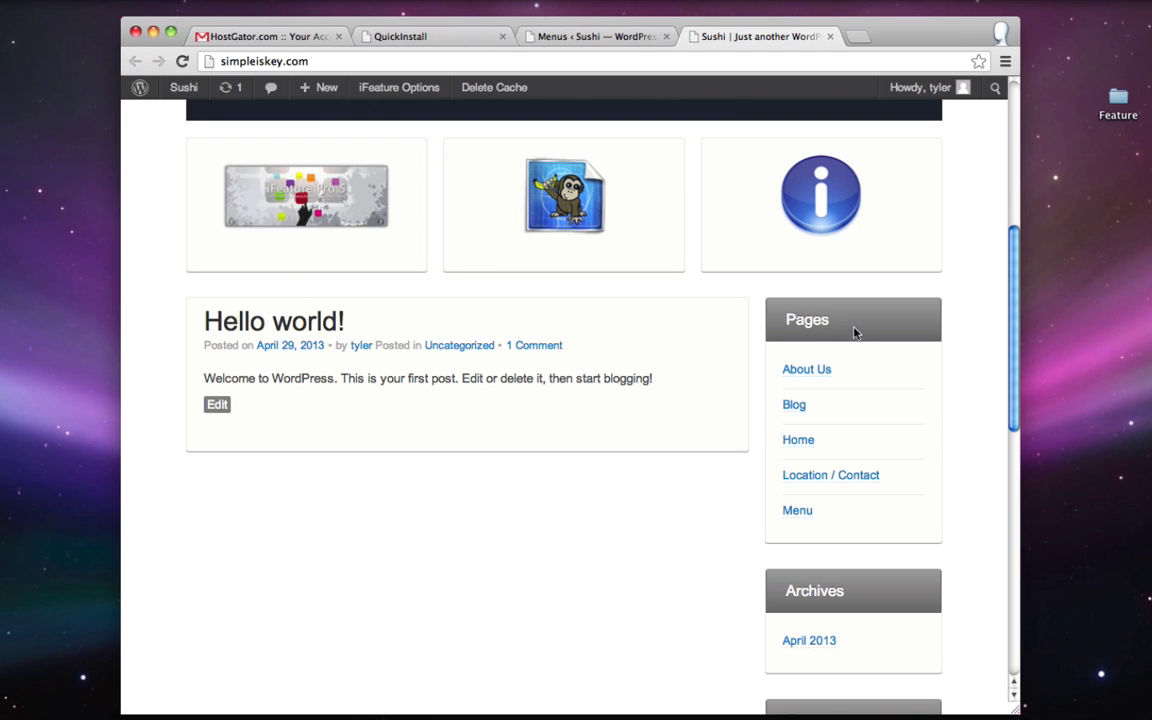
{"action": "scroll", "coordinate": [860, 330], "scroll_direction": "down", "scroll_amount": 2}
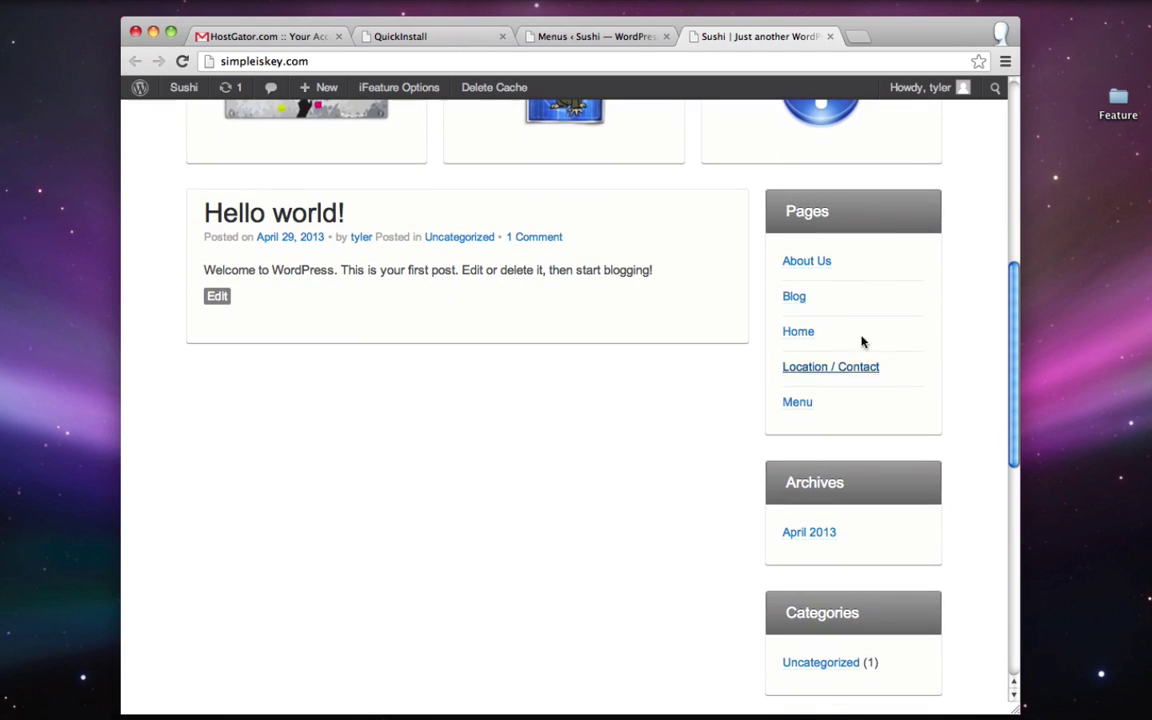
{"action": "scroll", "coordinate": [869, 481], "scroll_direction": "up", "scroll_amount": 5}
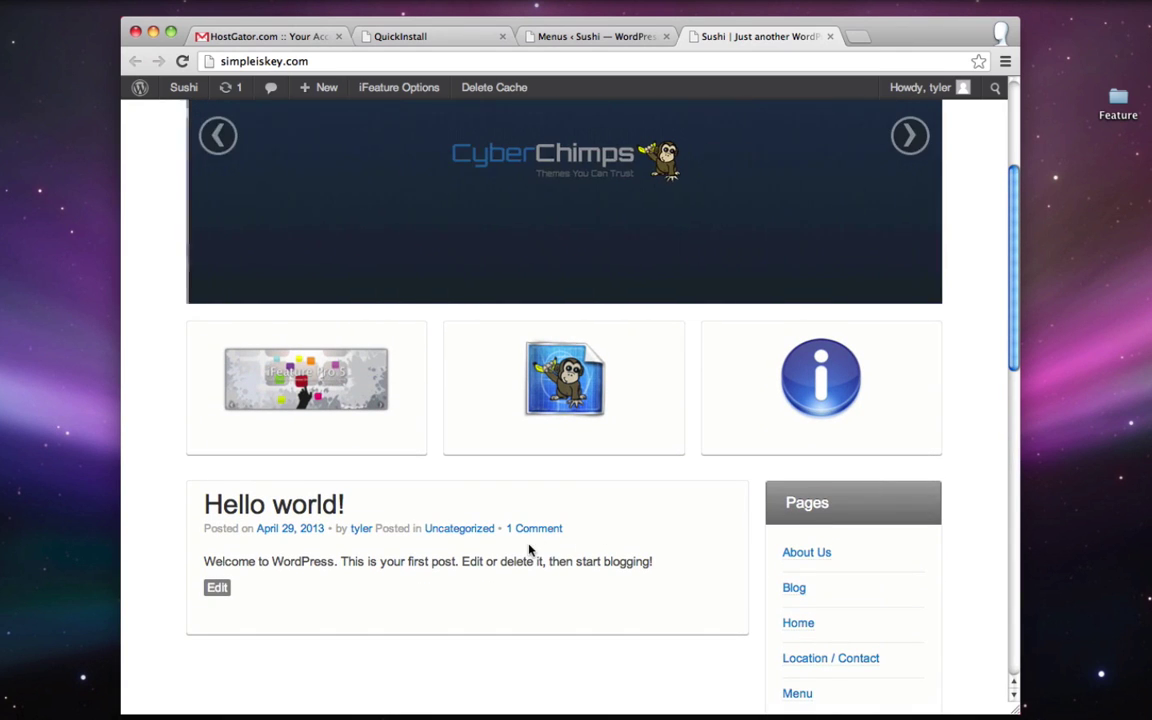
{"action": "scroll", "coordinate": [480, 495], "scroll_direction": "up", "scroll_amount": 1}
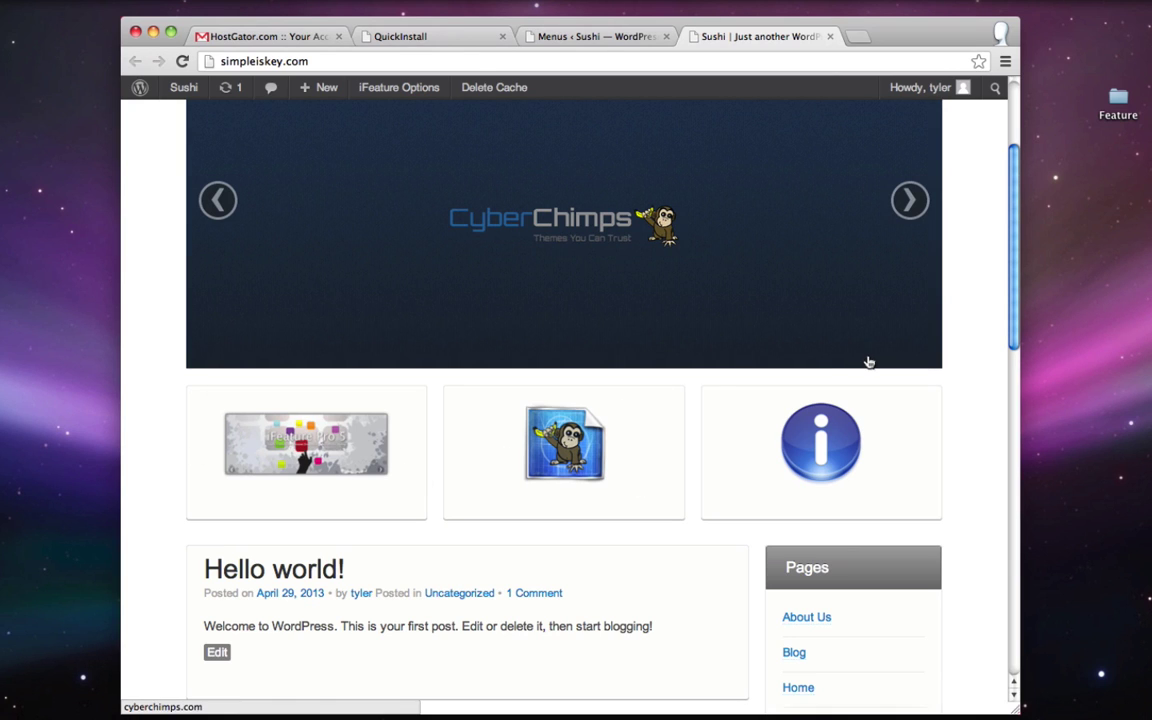
{"action": "scroll", "coordinate": [883, 428], "scroll_direction": "up", "scroll_amount": 3}
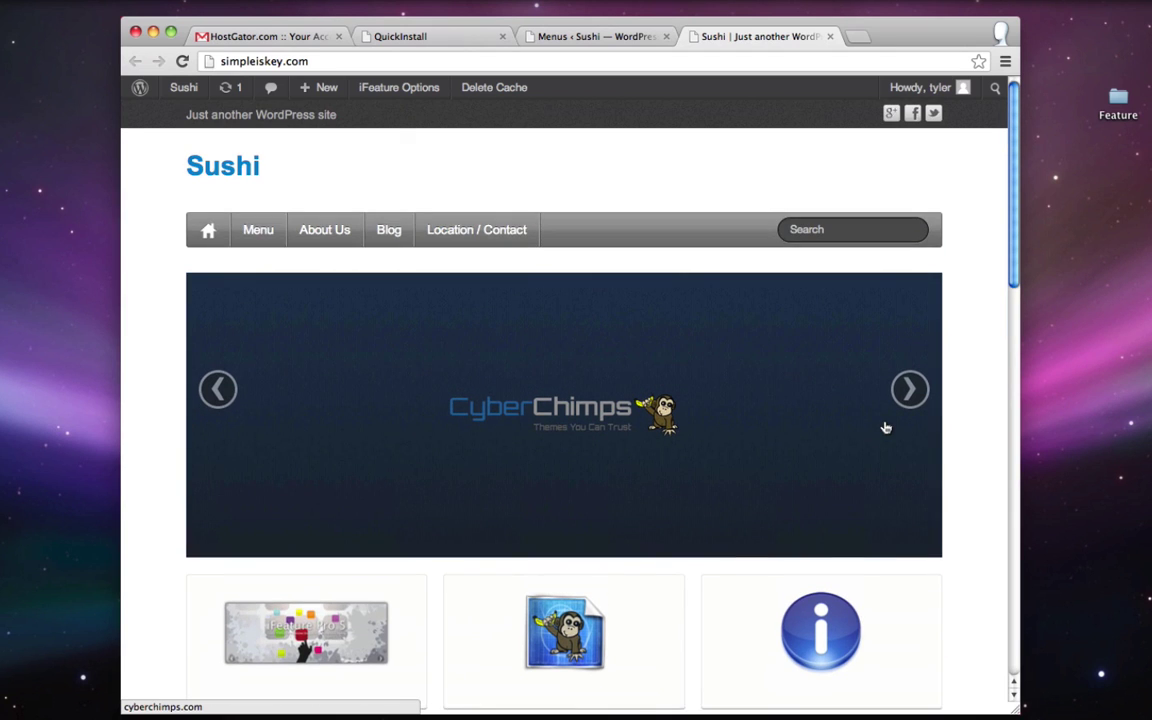
{"action": "left_click", "coordinate": [575, 37]}
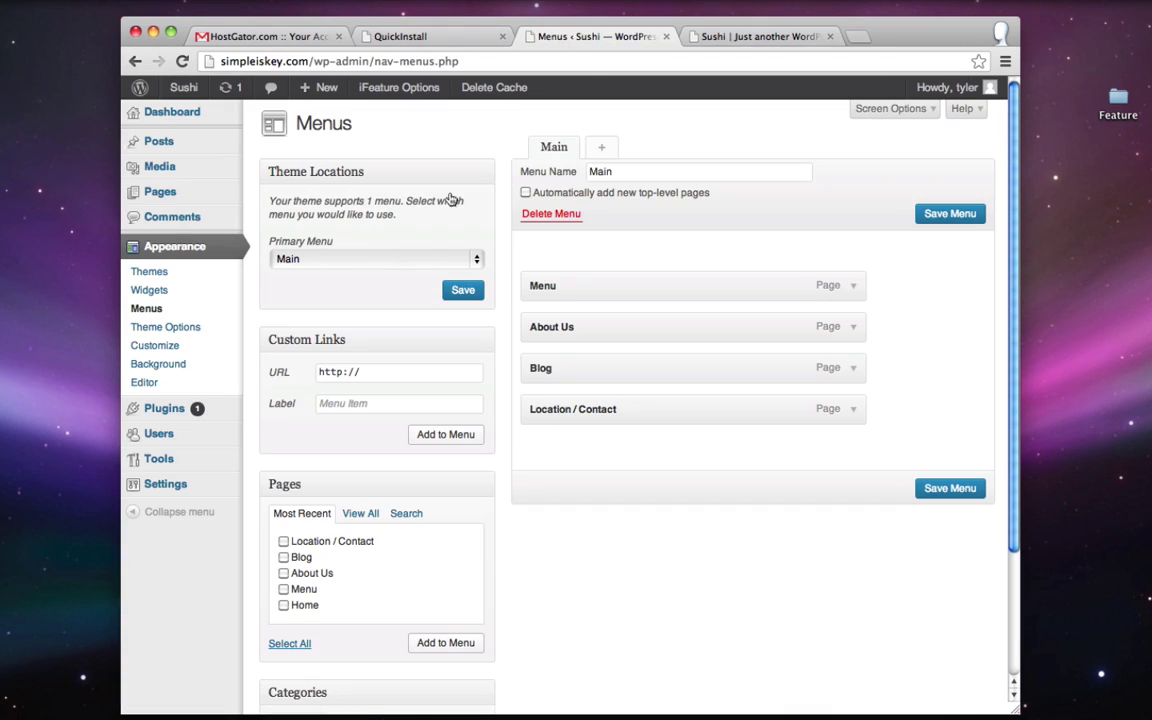
- Open the Home page for editing and copy the Sushi Restaurant intro paragraph from TextEdit
{"action": "left_click", "coordinate": [178, 202]}
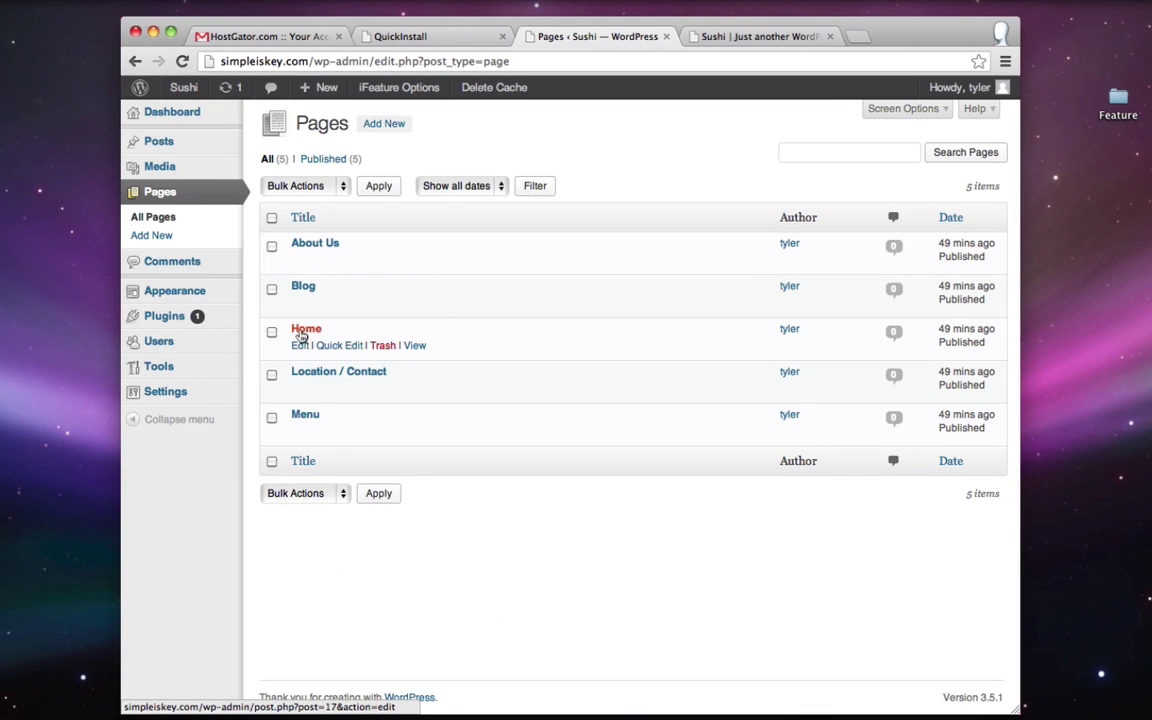
{"action": "left_click", "coordinate": [299, 347]}
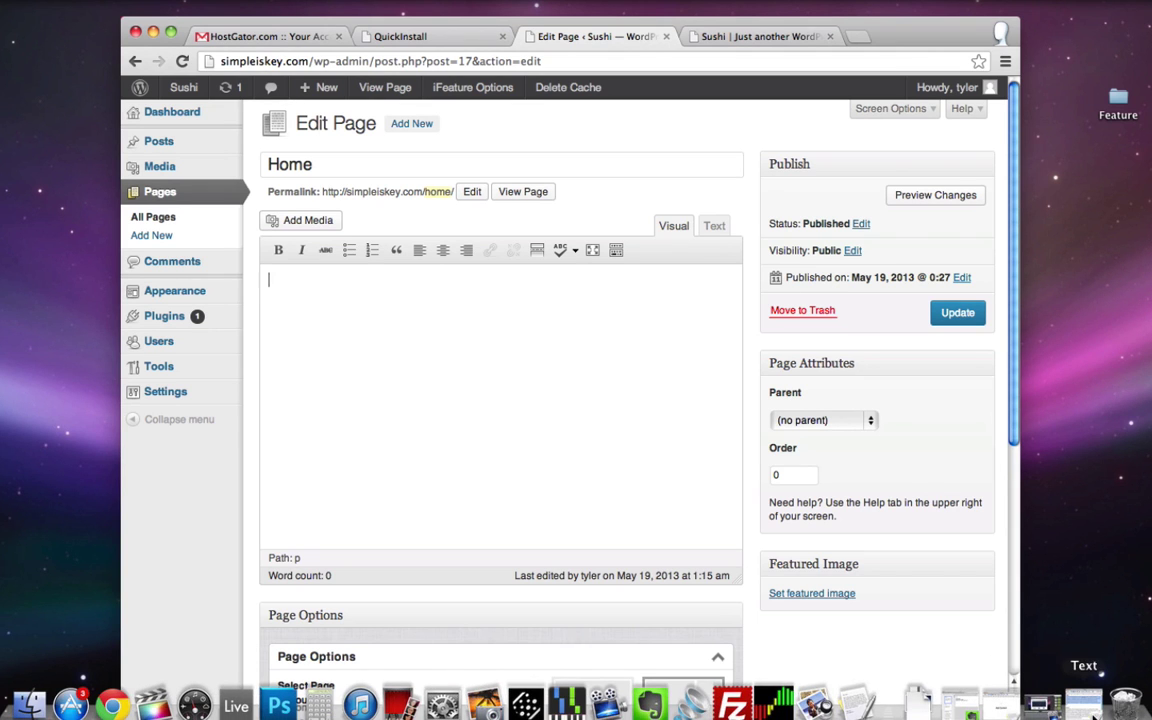
{"action": "left_click", "coordinate": [1080, 695]}
{"action": "right_click", "coordinate": [187, 256]}
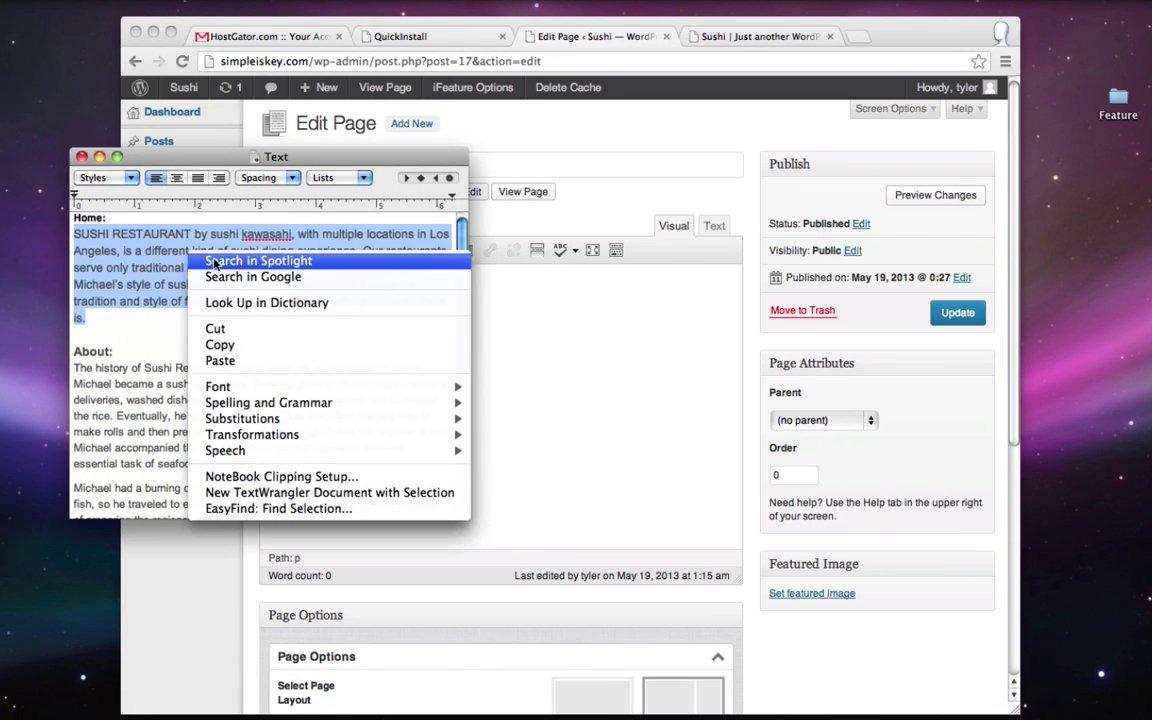
{"action": "left_click", "coordinate": [210, 342]}
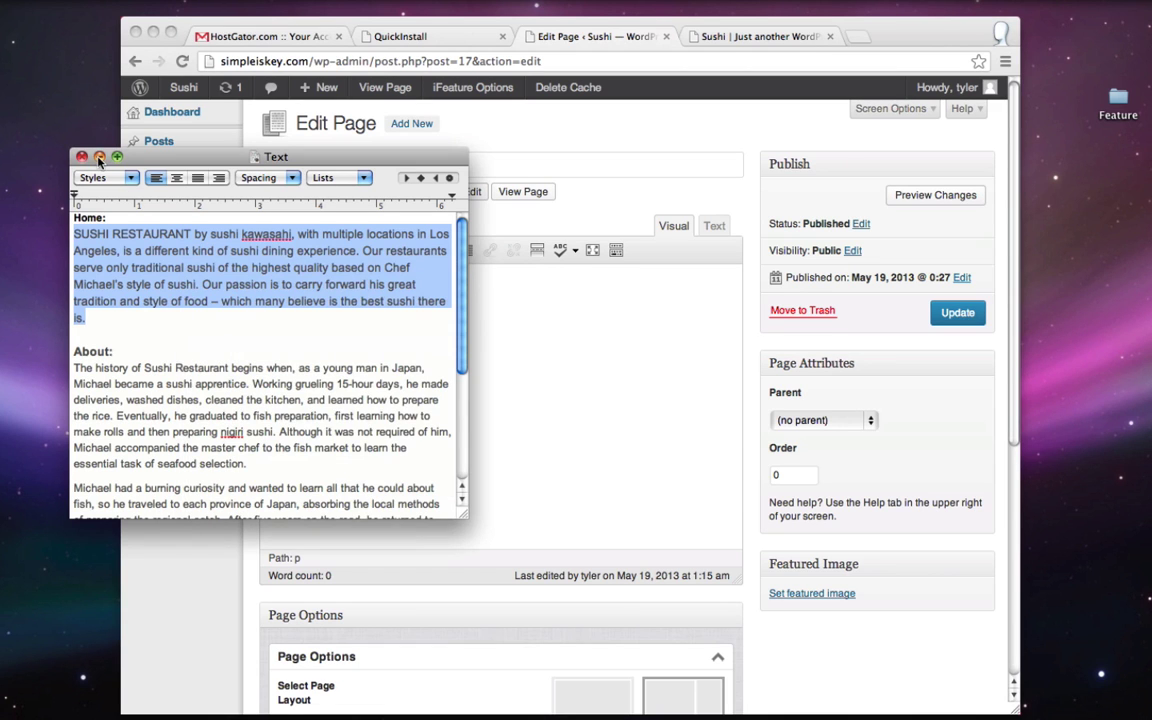
{"action": "left_click", "coordinate": [99, 157]}
- Paste the paragraph into the Home page, update it, and view the live site
{"action": "right_click", "coordinate": [421, 283]}
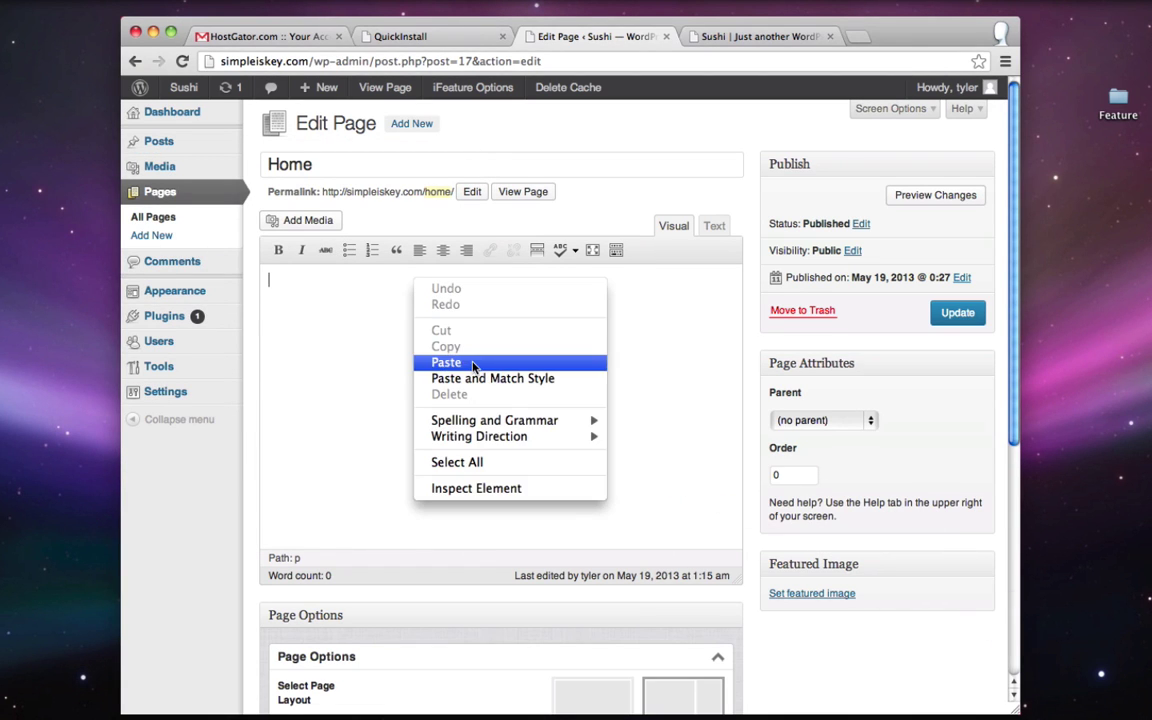
{"action": "left_click", "coordinate": [474, 363]}
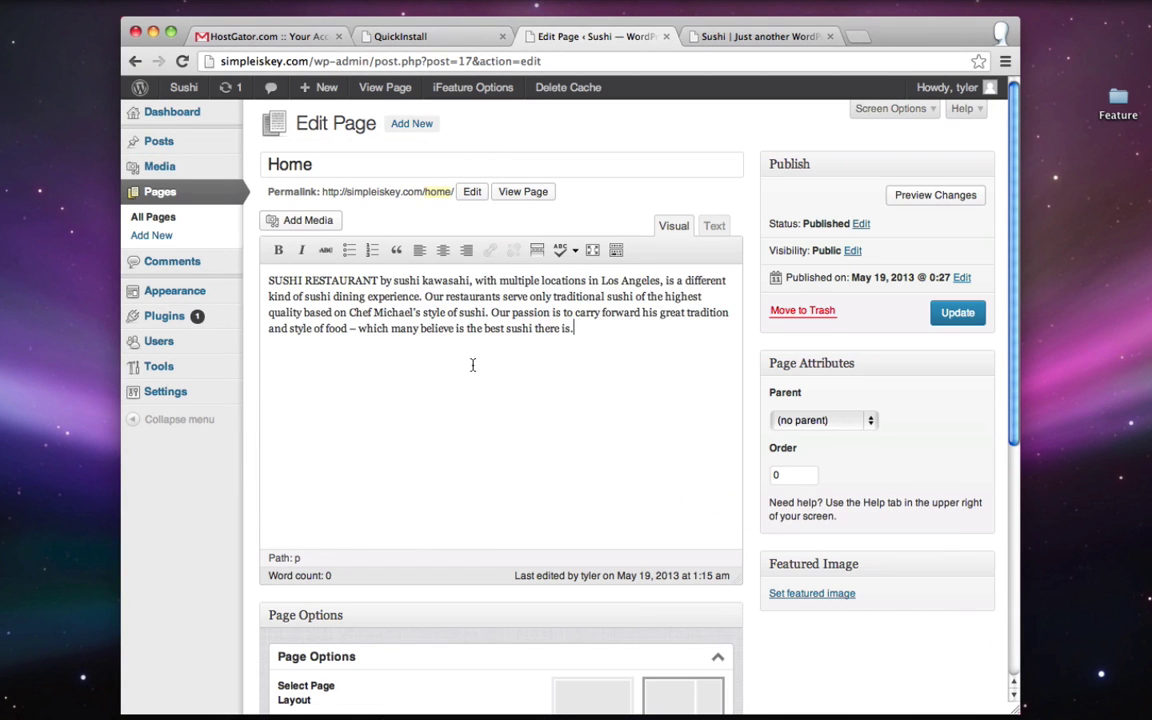
{"action": "left_click", "coordinate": [962, 318]}
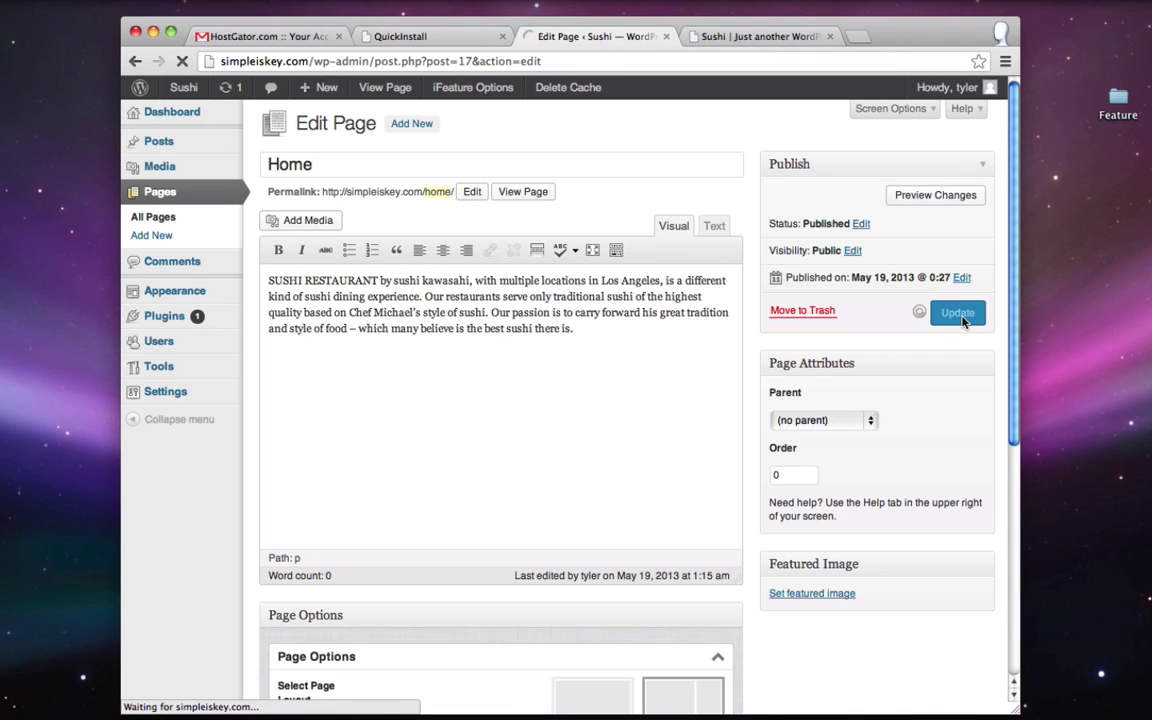
{"action": "left_click", "coordinate": [752, 36]}
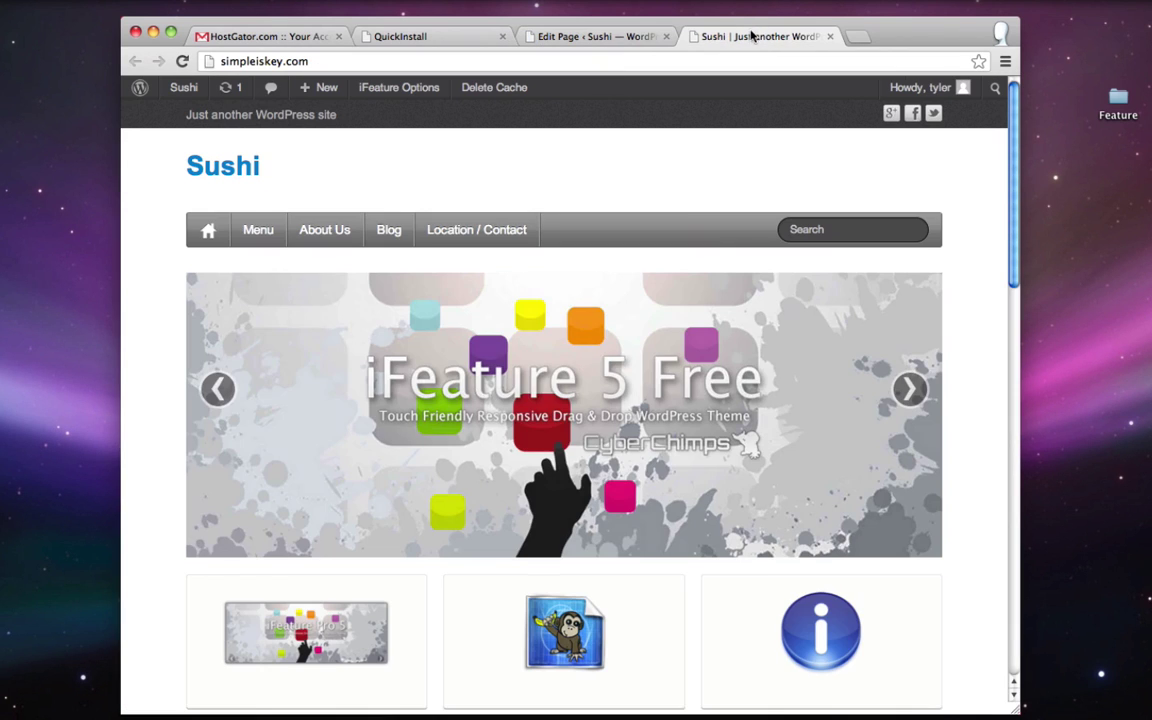
- Reload the live site, review the slider and Hello world post, then return to the Home page editor
{"action": "left_click", "coordinate": [182, 60]}
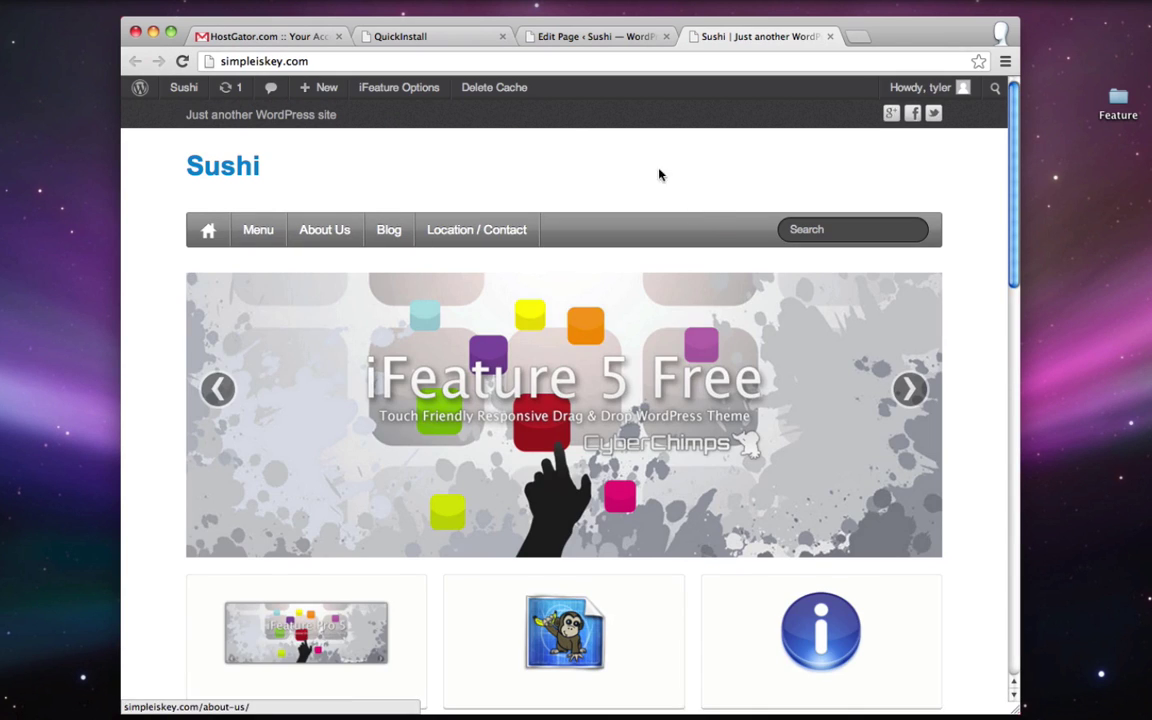
{"action": "scroll", "coordinate": [702, 222], "scroll_direction": "down", "scroll_amount": 5}
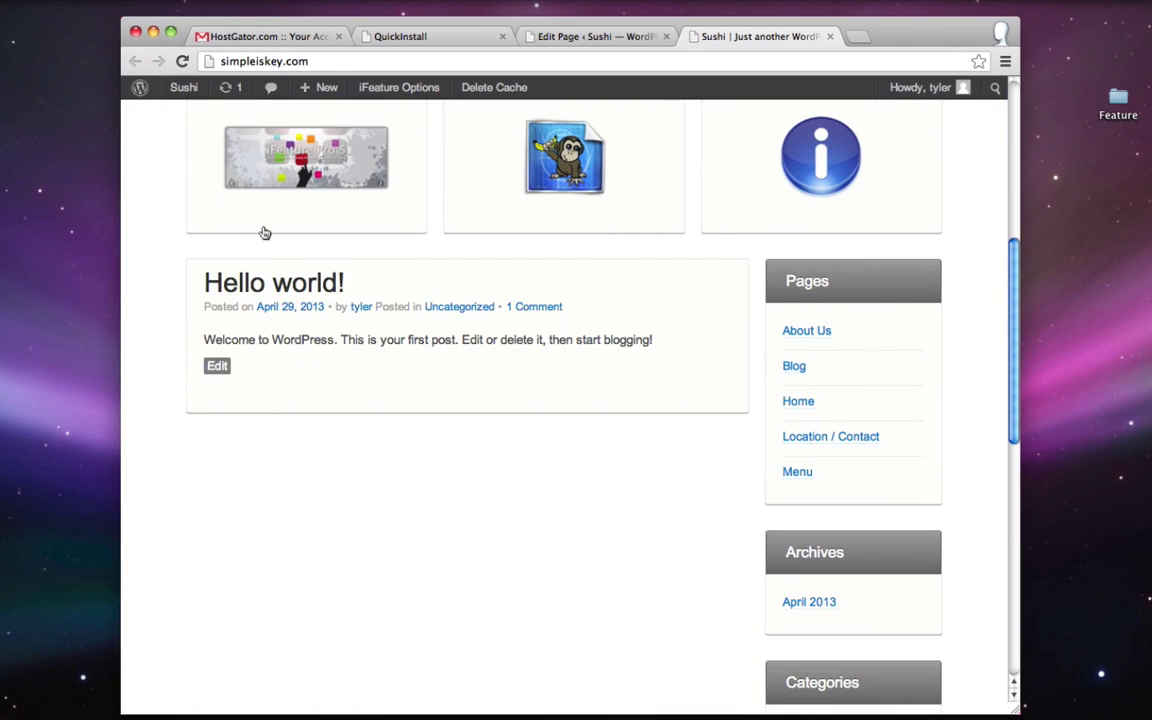
{"action": "scroll", "coordinate": [641, 332], "scroll_direction": "down", "scroll_amount": 3}
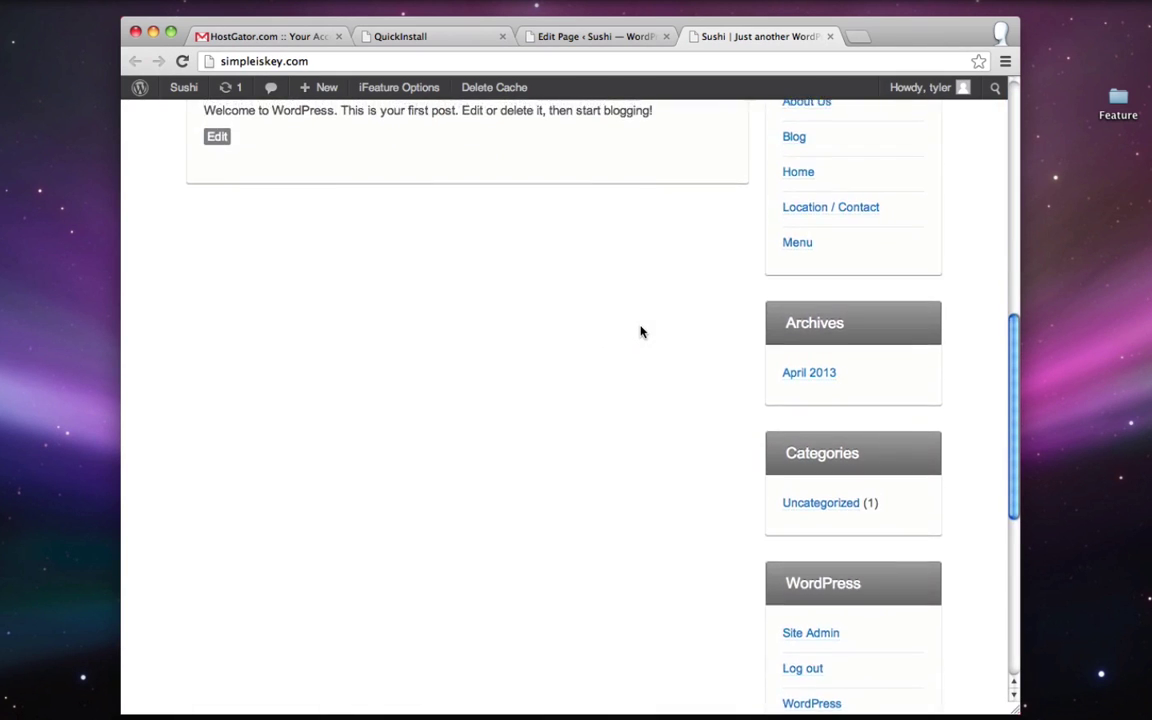
{"action": "scroll", "coordinate": [641, 332], "scroll_direction": "up", "scroll_amount": 3}
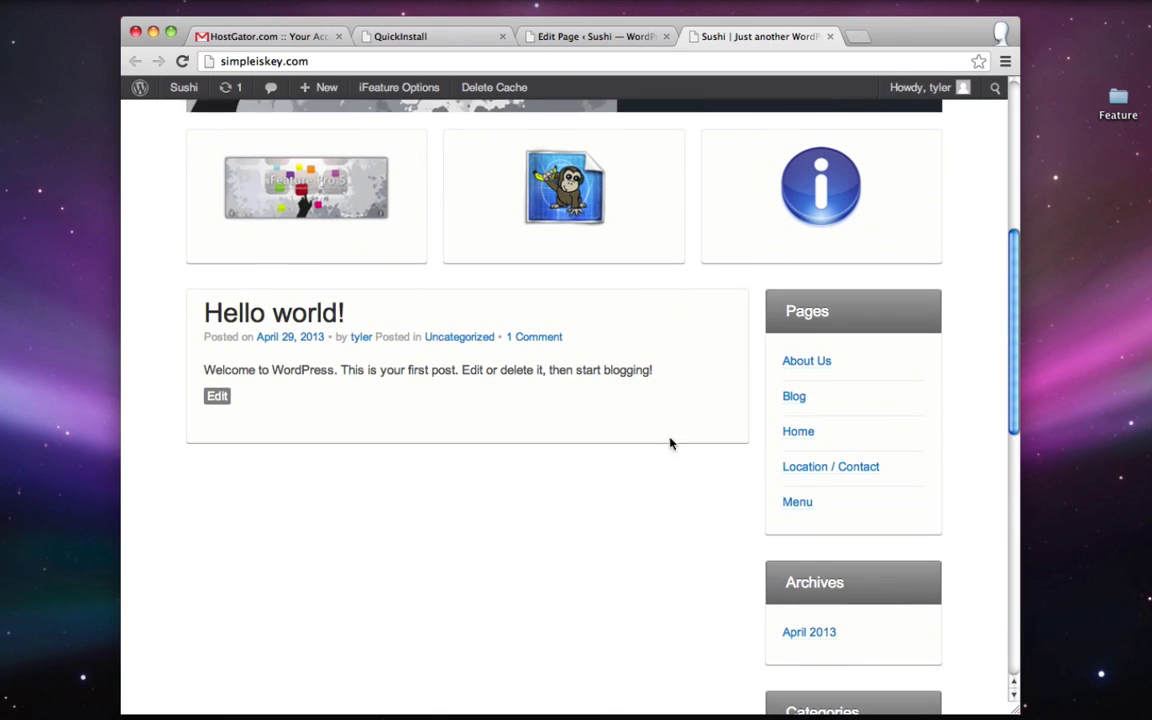
{"action": "scroll", "coordinate": [630, 332], "scroll_direction": "up", "scroll_amount": 4}
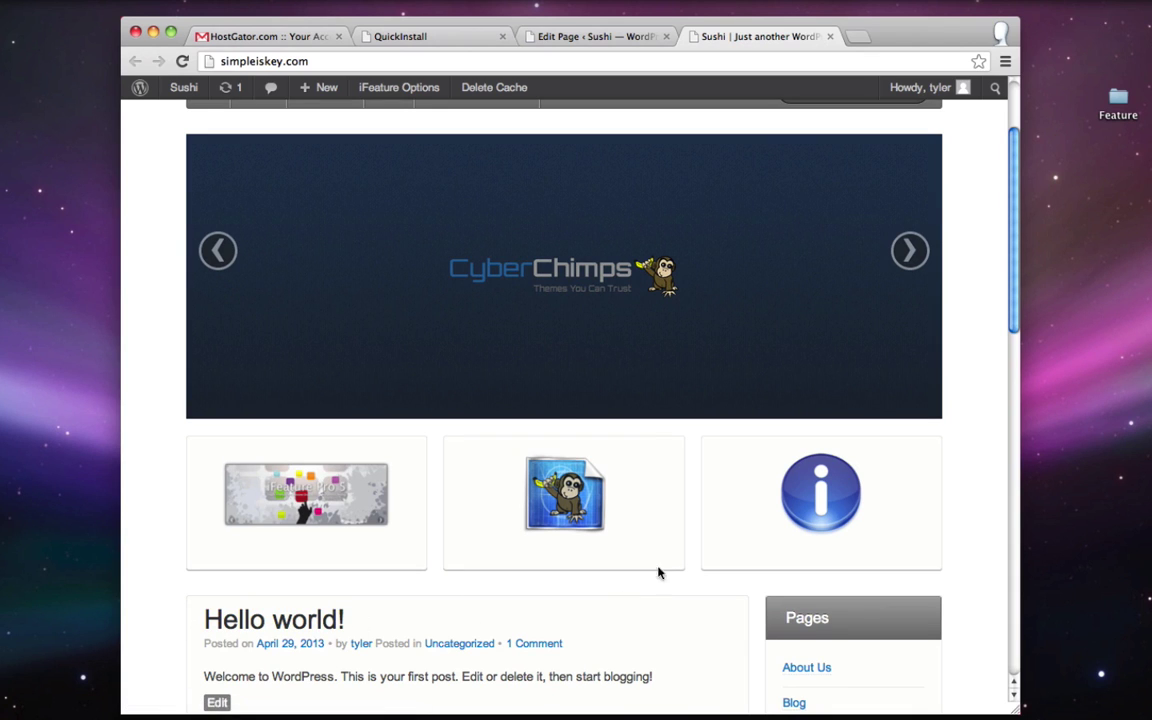
{"action": "scroll", "coordinate": [342, 370], "scroll_direction": "up", "scroll_amount": 3}
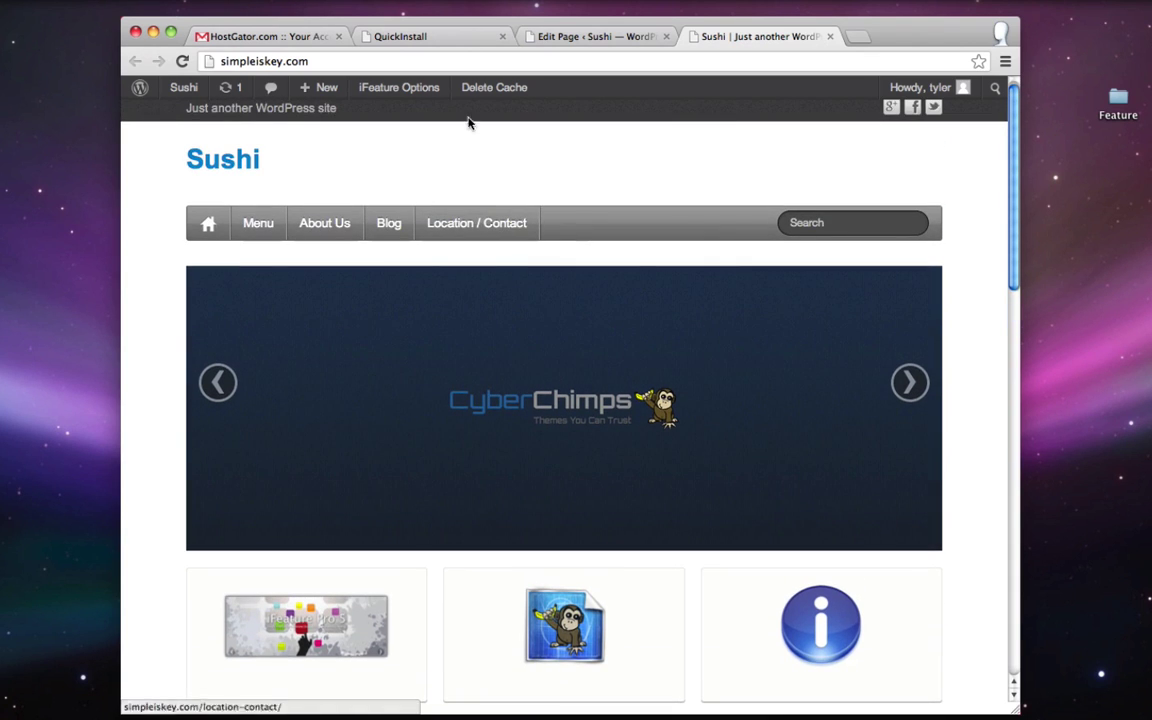
{"action": "left_click", "coordinate": [604, 36]}
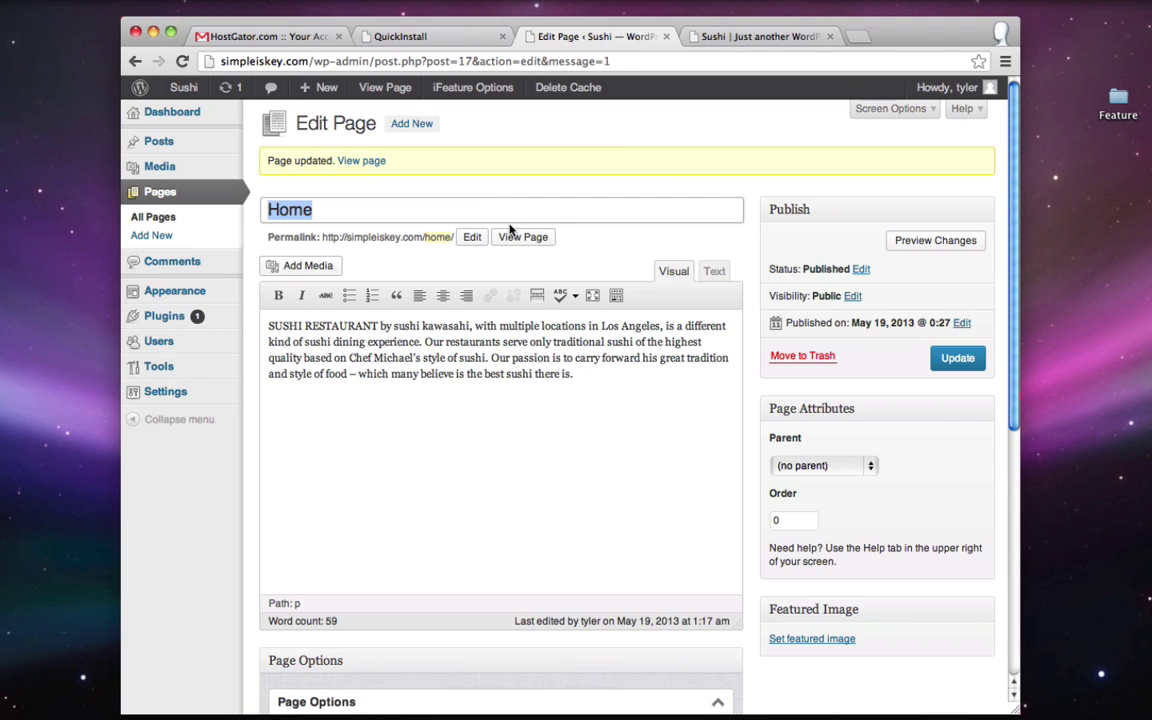
- In Reading Settings choose a static page with Home as front page and Blog as posts page, save, and reload the site
{"action": "mouse_move", "coordinate": [180, 393]}
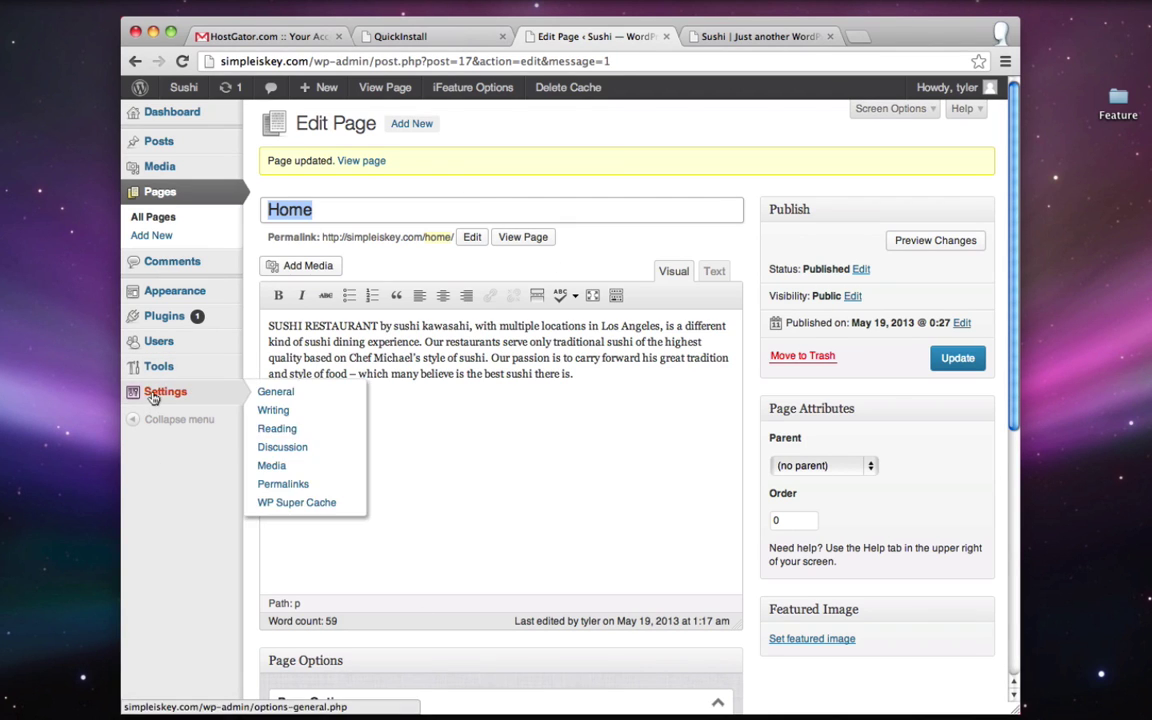
{"action": "left_click", "coordinate": [278, 431]}
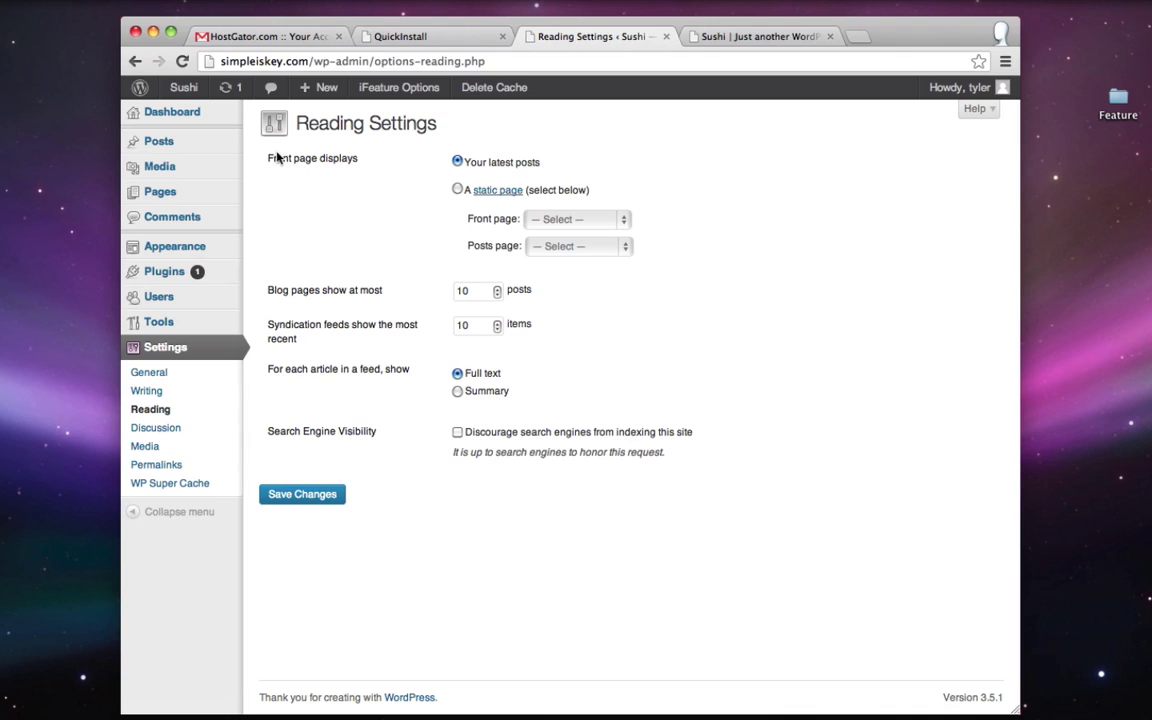
{"action": "left_click", "coordinate": [458, 190]}
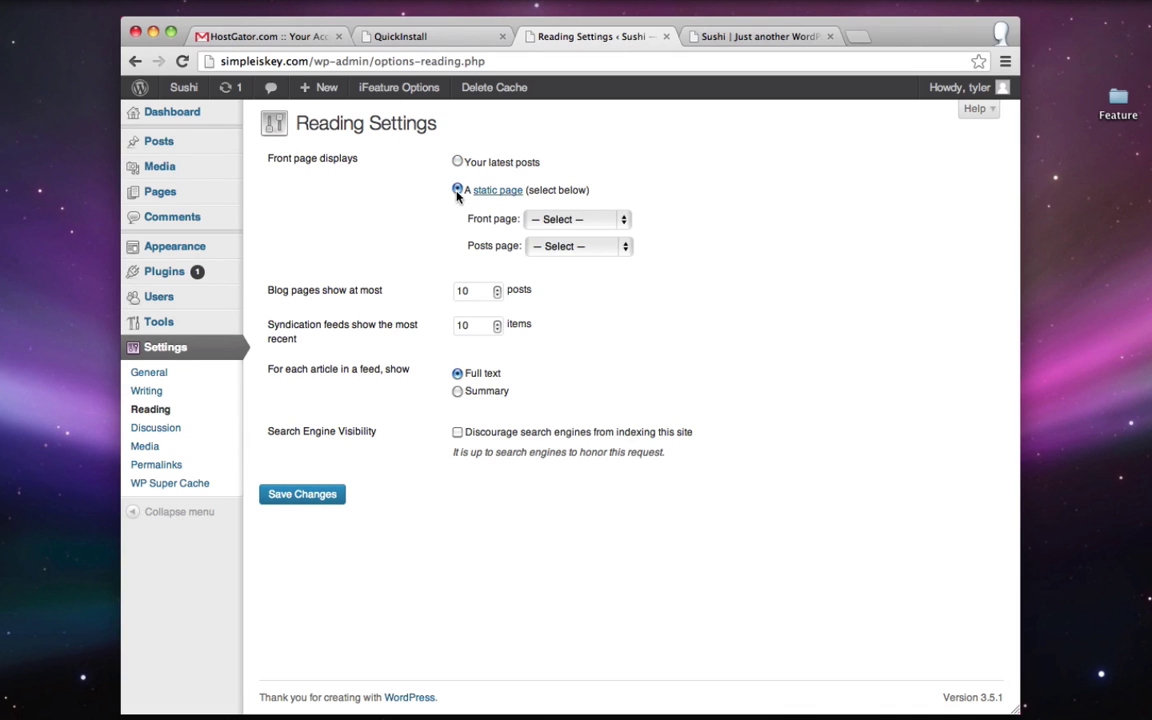
{"action": "left_click", "coordinate": [538, 220]}
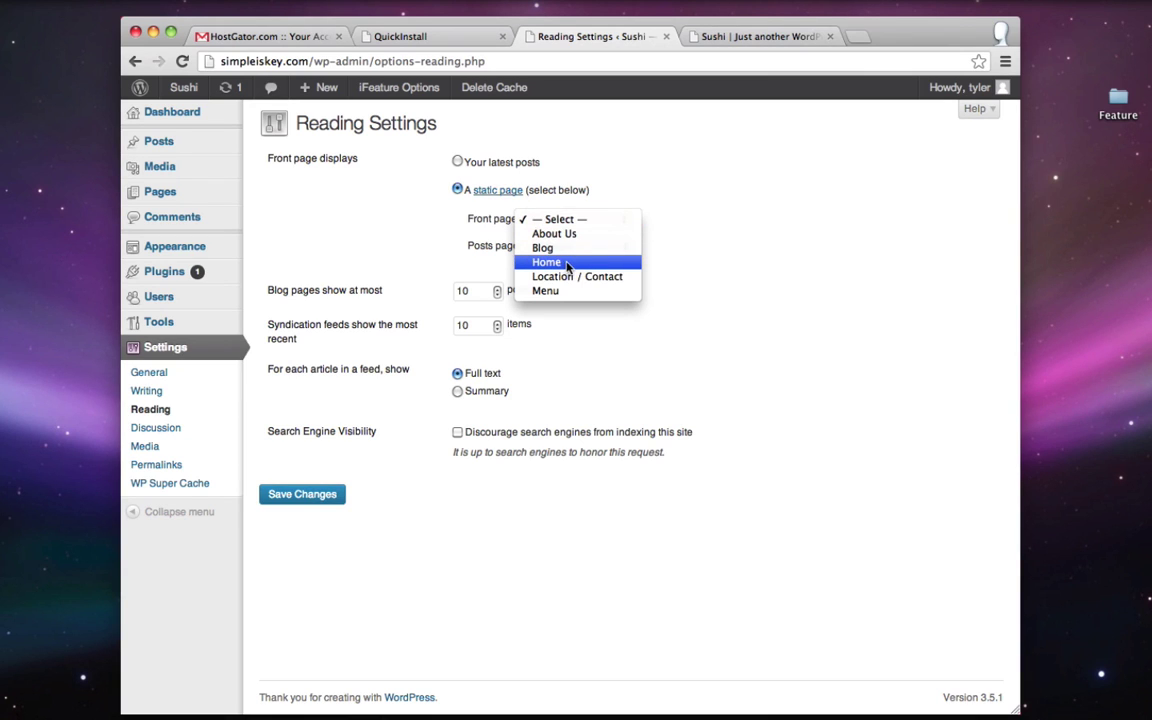
{"action": "left_click", "coordinate": [567, 264]}
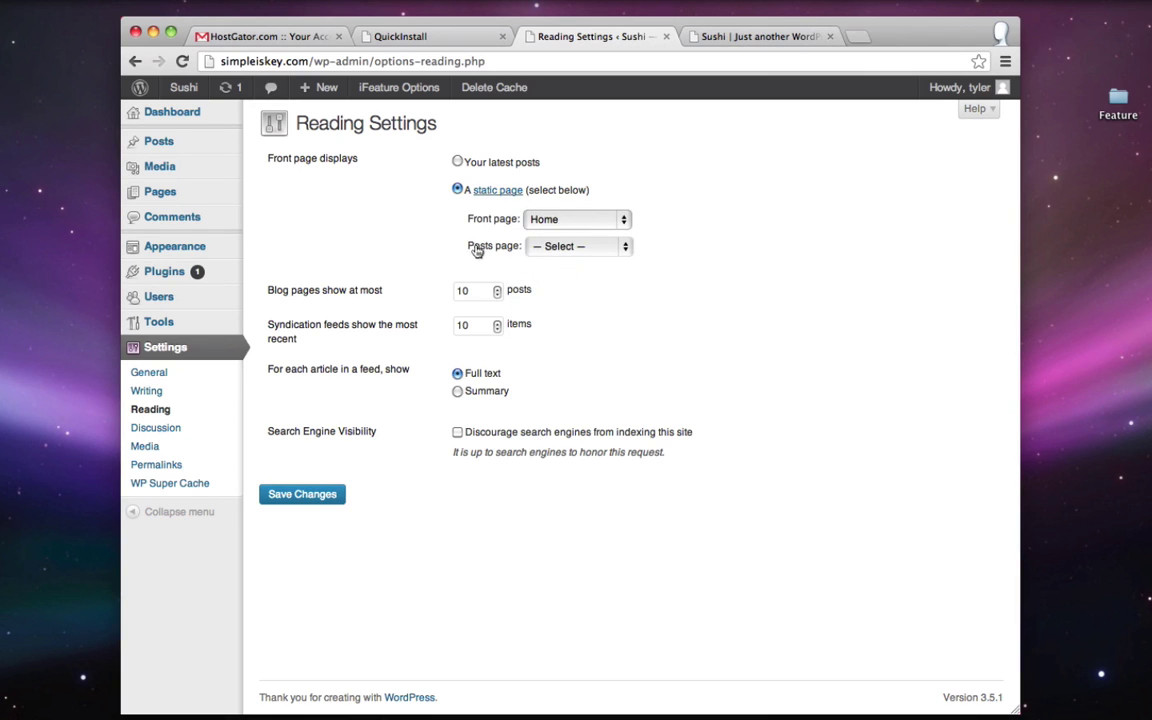
{"action": "left_click", "coordinate": [545, 247]}
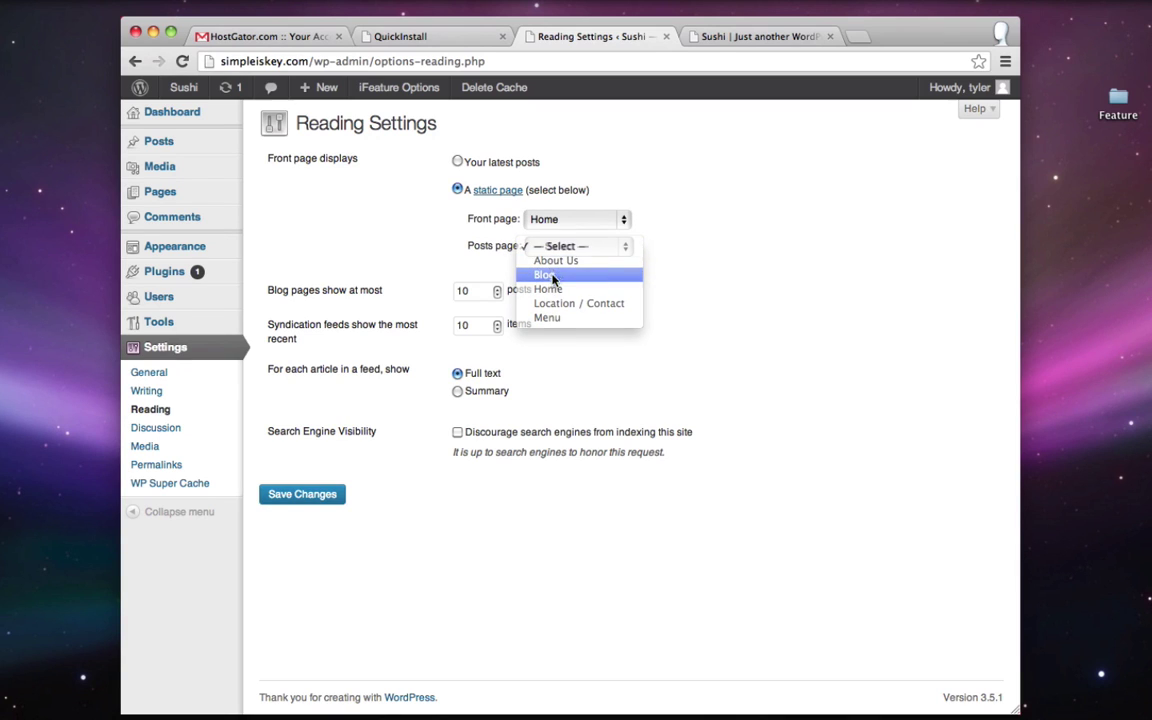
{"action": "left_click", "coordinate": [553, 276]}
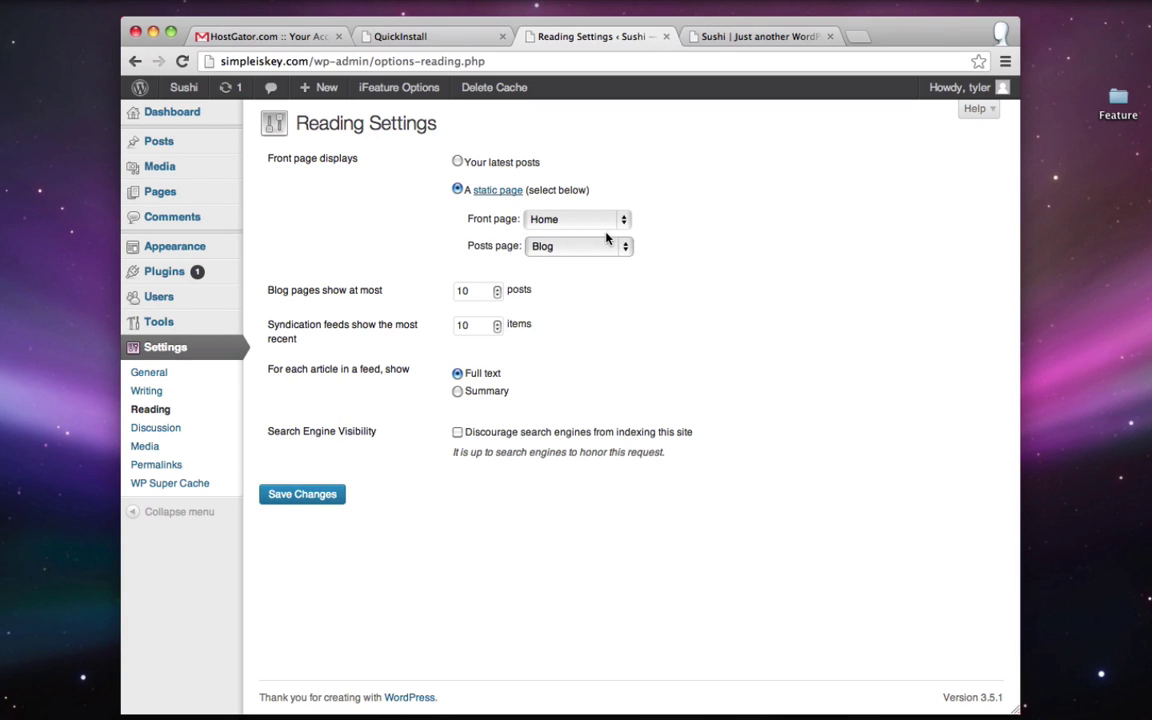
{"action": "left_click", "coordinate": [310, 497]}
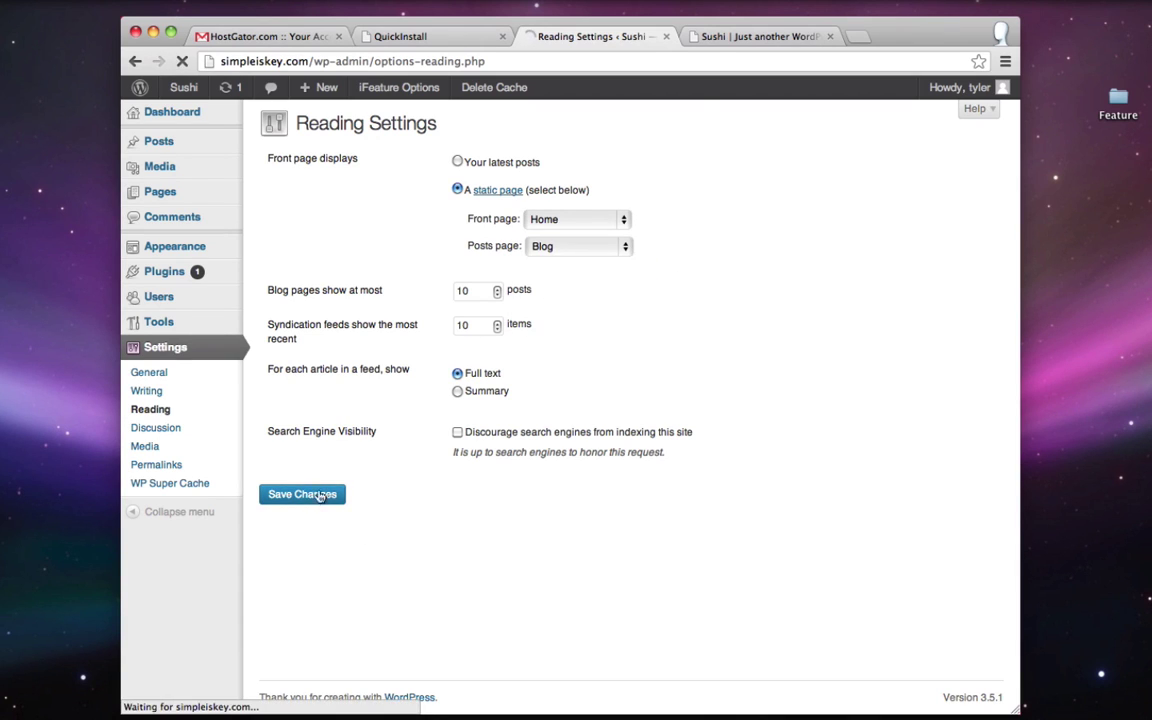
{"action": "left_click", "coordinate": [745, 37]}
{"action": "left_click", "coordinate": [181, 61]}
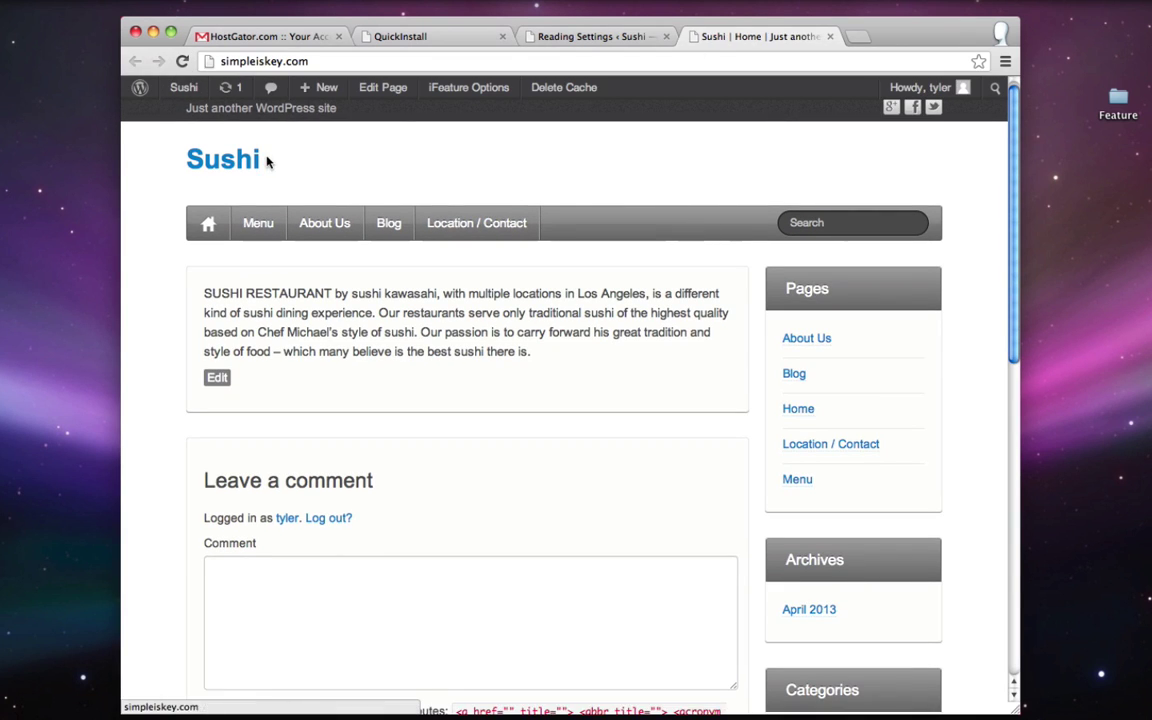
- Browse the live site's Home intro and Blog page, then return to Reading Settings
{"action": "left_click_drag", "start_coordinate": [203, 293], "coordinate": [527, 350]}
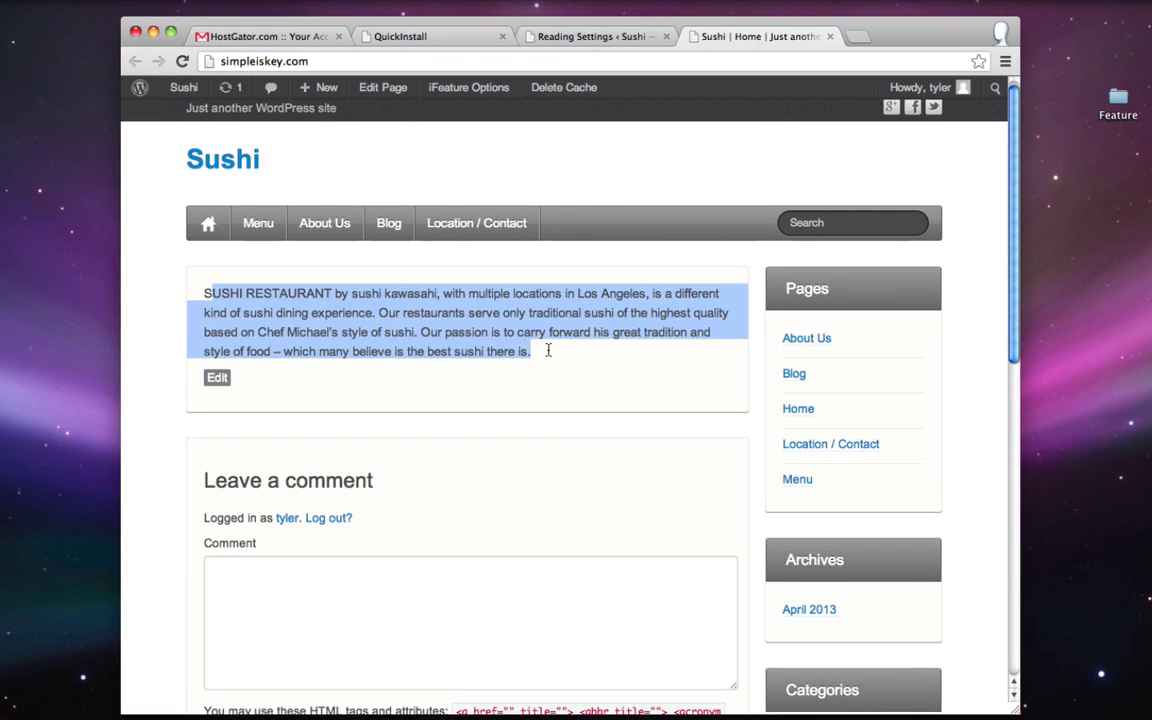
{"action": "left_click", "coordinate": [548, 351]}
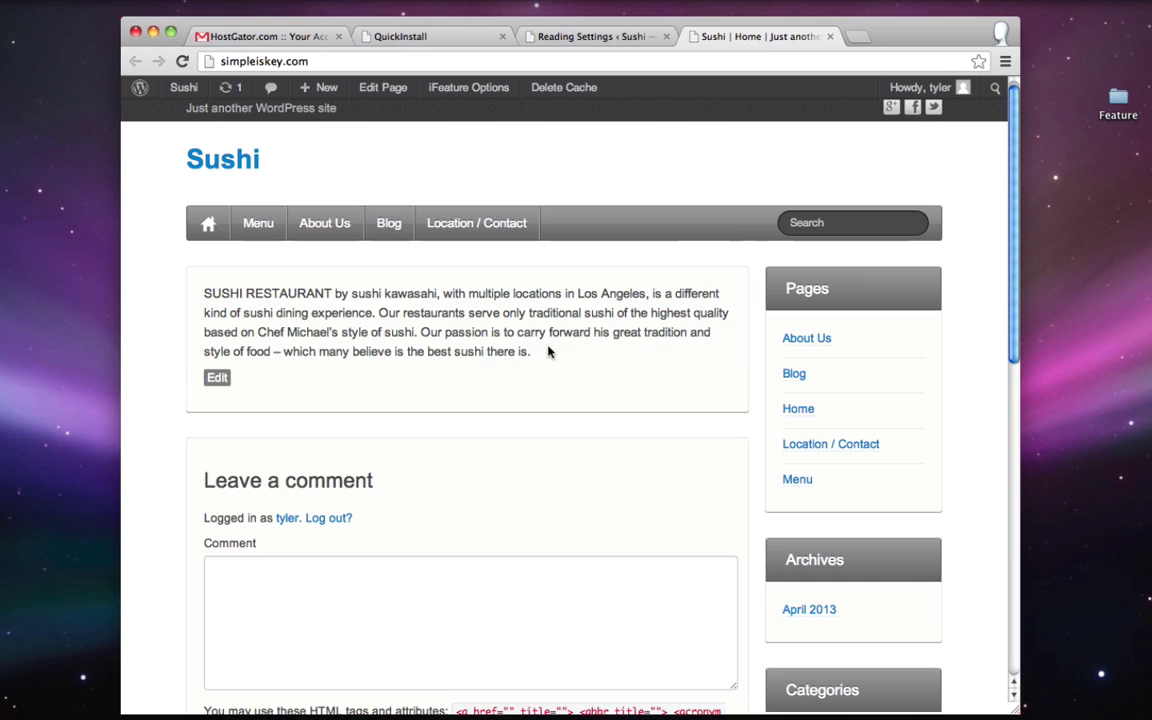
{"action": "left_click", "coordinate": [388, 224]}
{"action": "scroll", "coordinate": [380, 300], "scroll_direction": "down", "scroll_amount": 5}
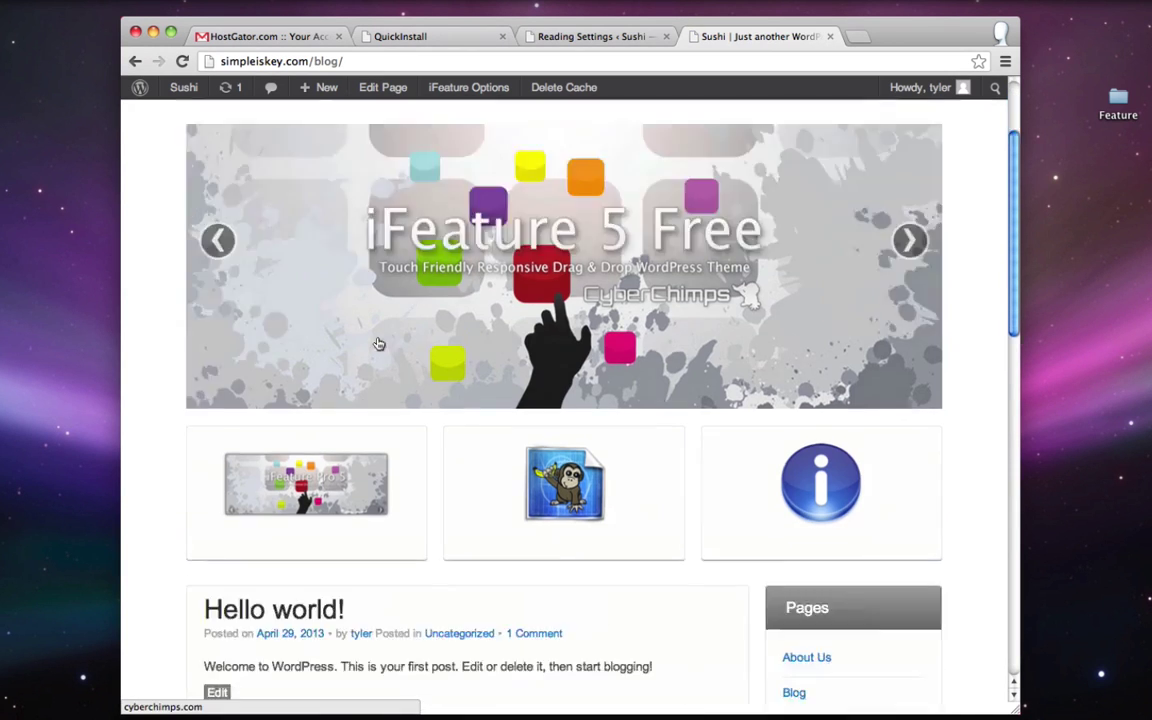
{"action": "scroll", "coordinate": [509, 405], "scroll_direction": "up", "scroll_amount": 5}
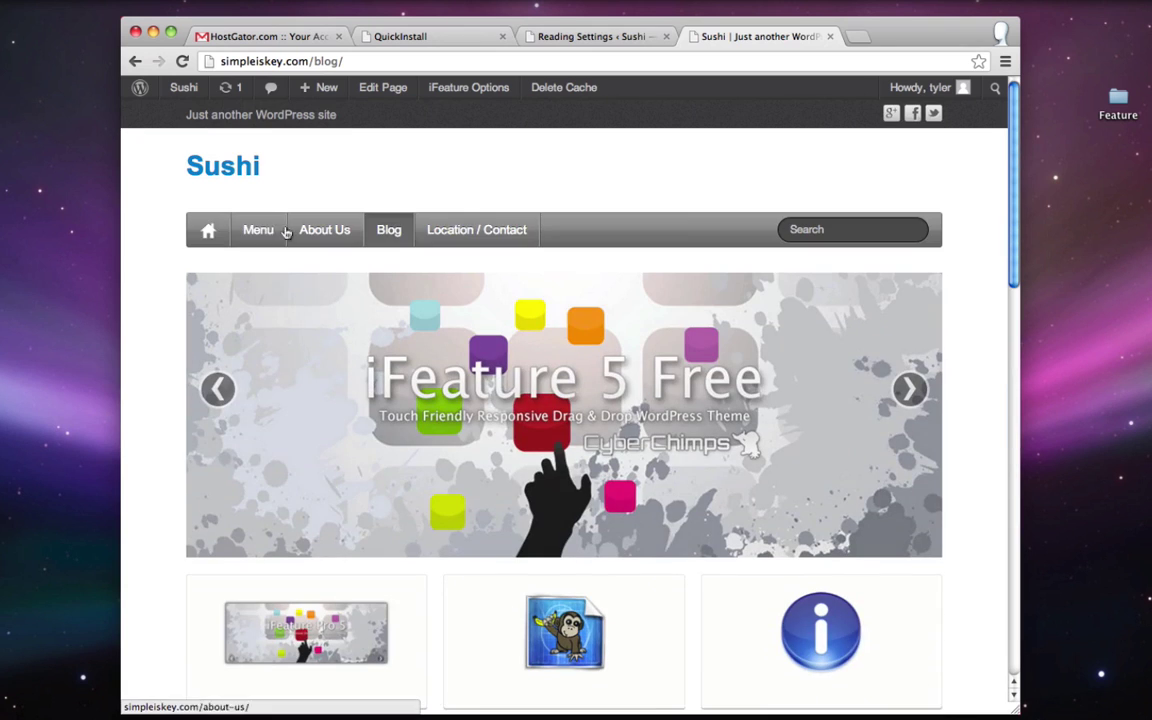
{"action": "left_click", "coordinate": [205, 226]}
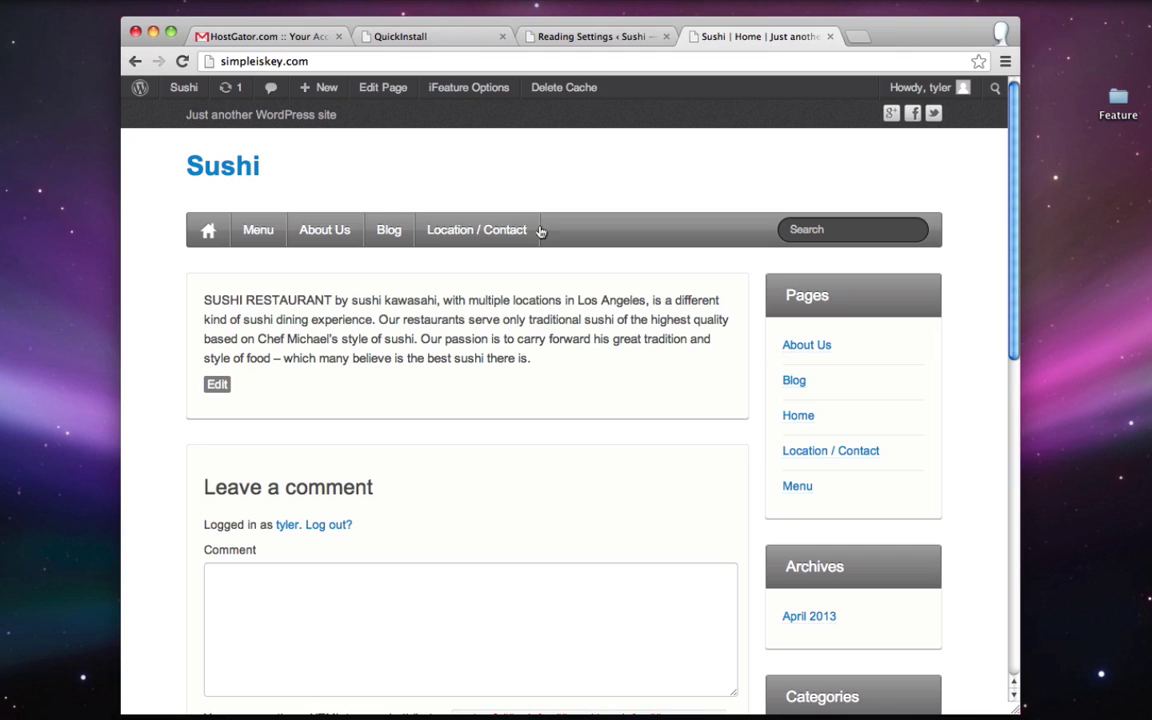
{"action": "left_click", "coordinate": [592, 37]}
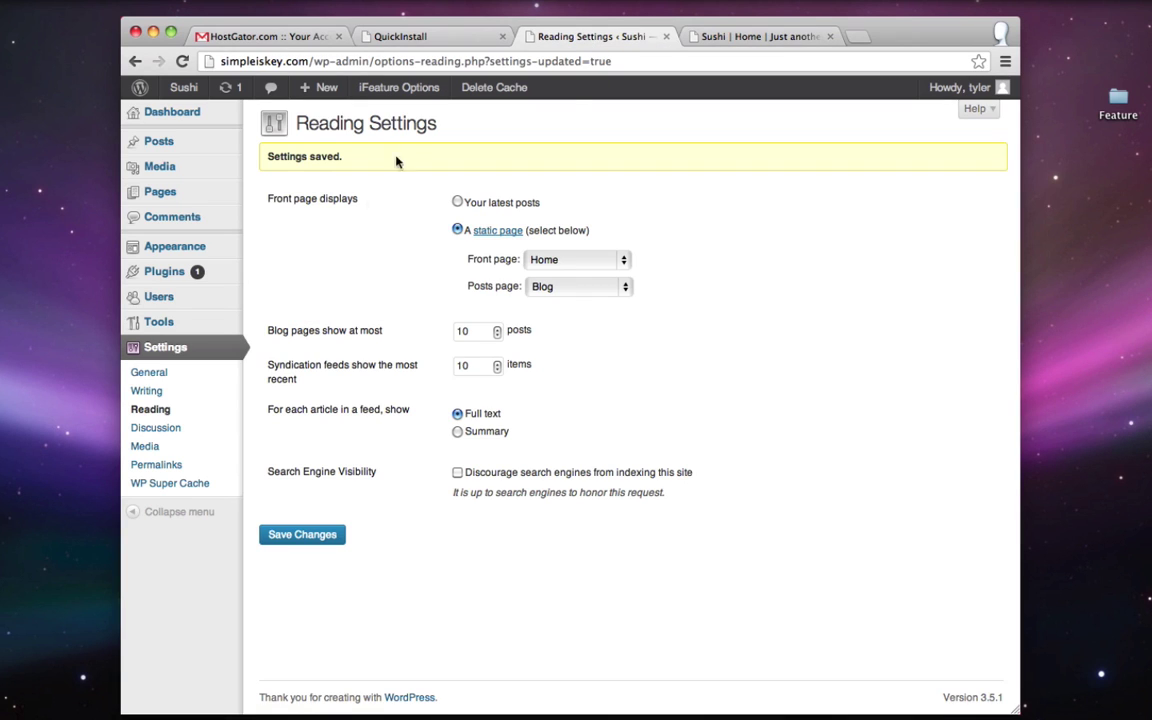
- Give the Home page the full-width, no-sidebar layout in Page Options, update it, and view the live site
{"action": "left_click", "coordinate": [168, 195]}
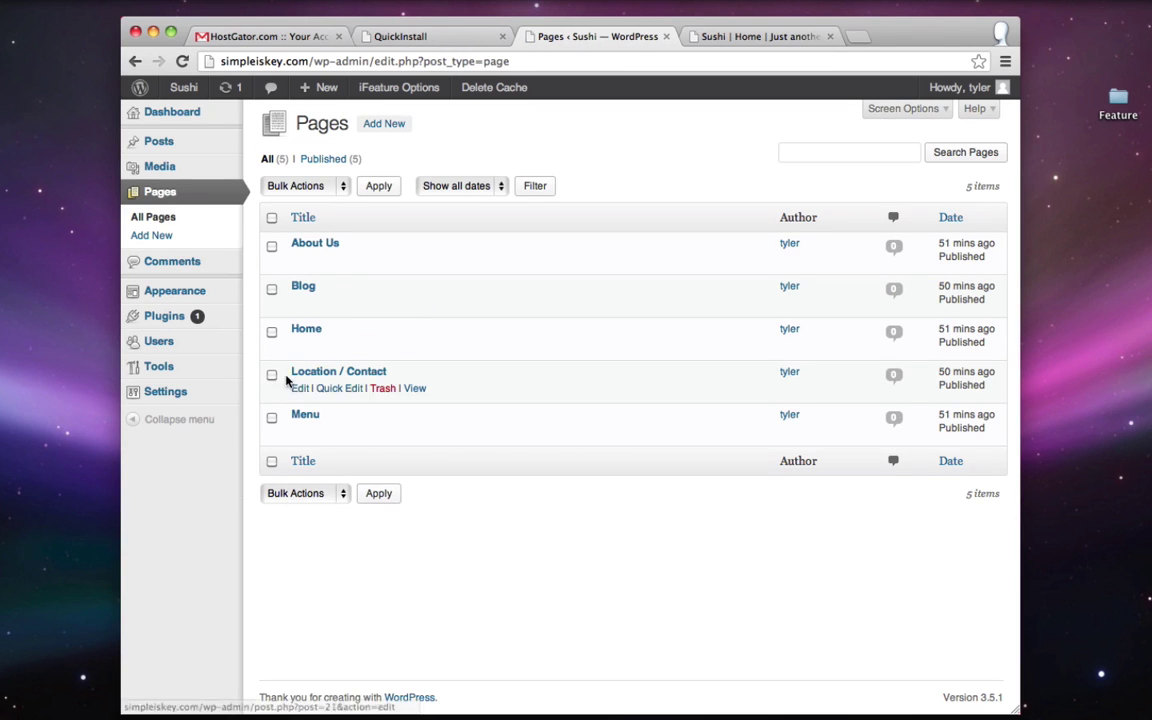
{"action": "left_click", "coordinate": [298, 345]}
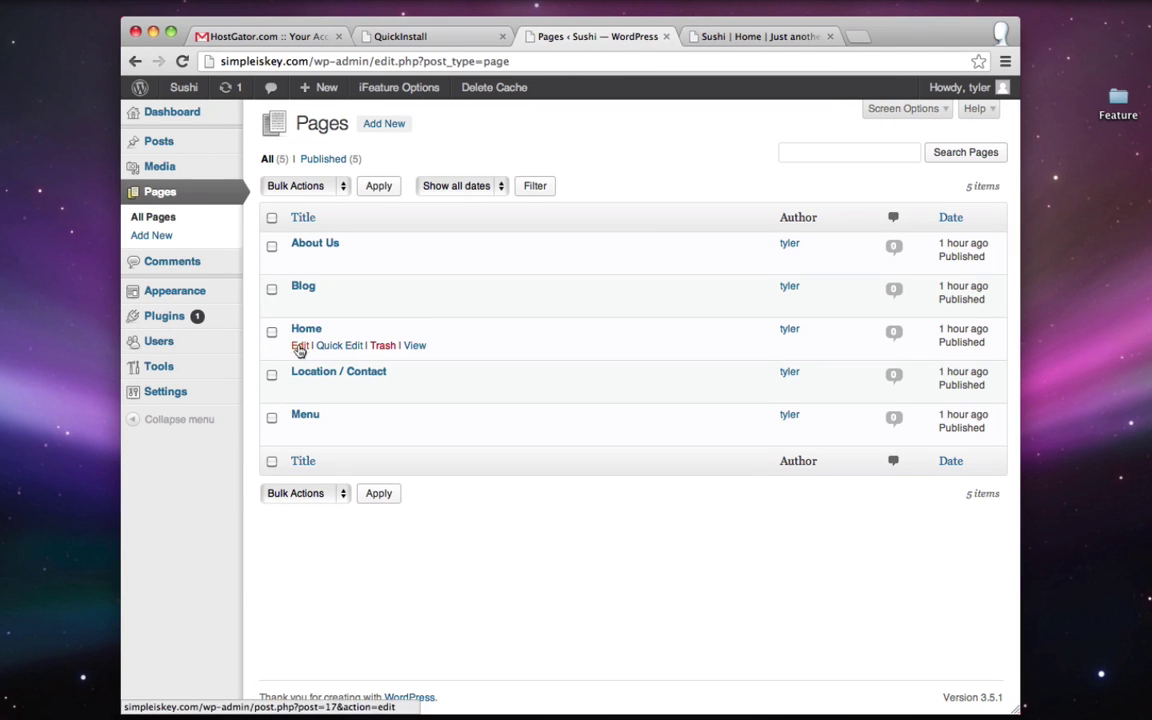
{"action": "left_click", "coordinate": [300, 345]}
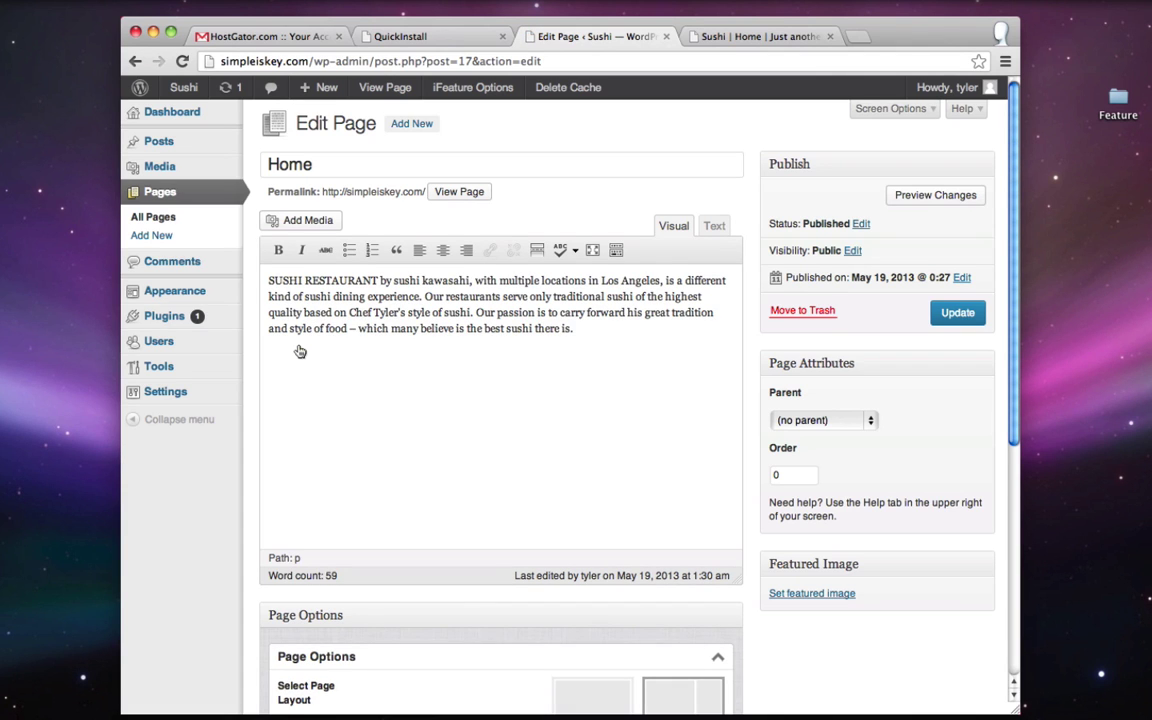
{"action": "scroll", "coordinate": [300, 351], "scroll_direction": "down", "scroll_amount": 3}
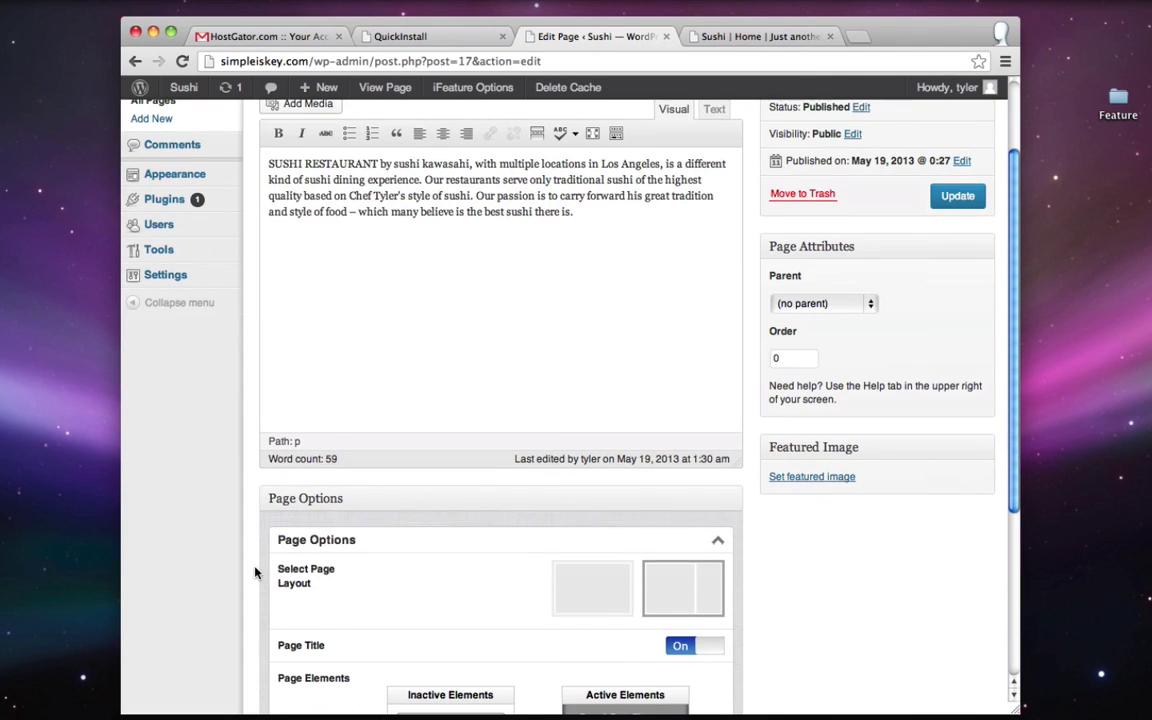
{"action": "scroll", "coordinate": [255, 572], "scroll_direction": "down", "scroll_amount": 1}
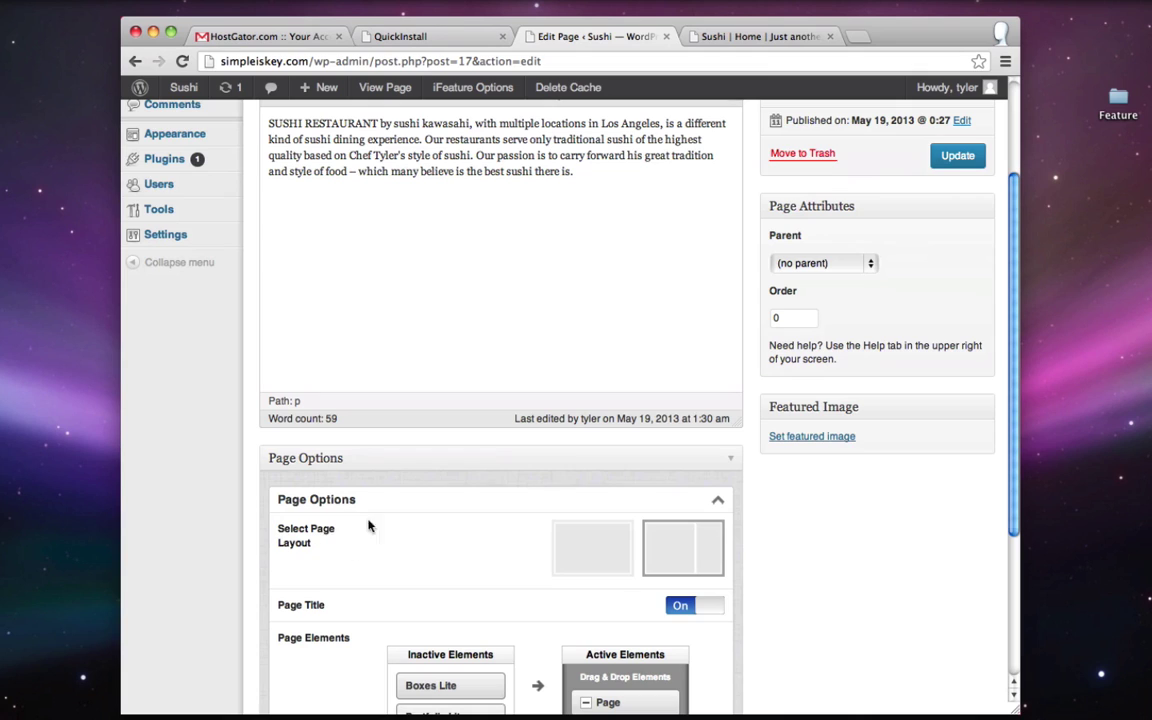
{"action": "left_click", "coordinate": [583, 546]}
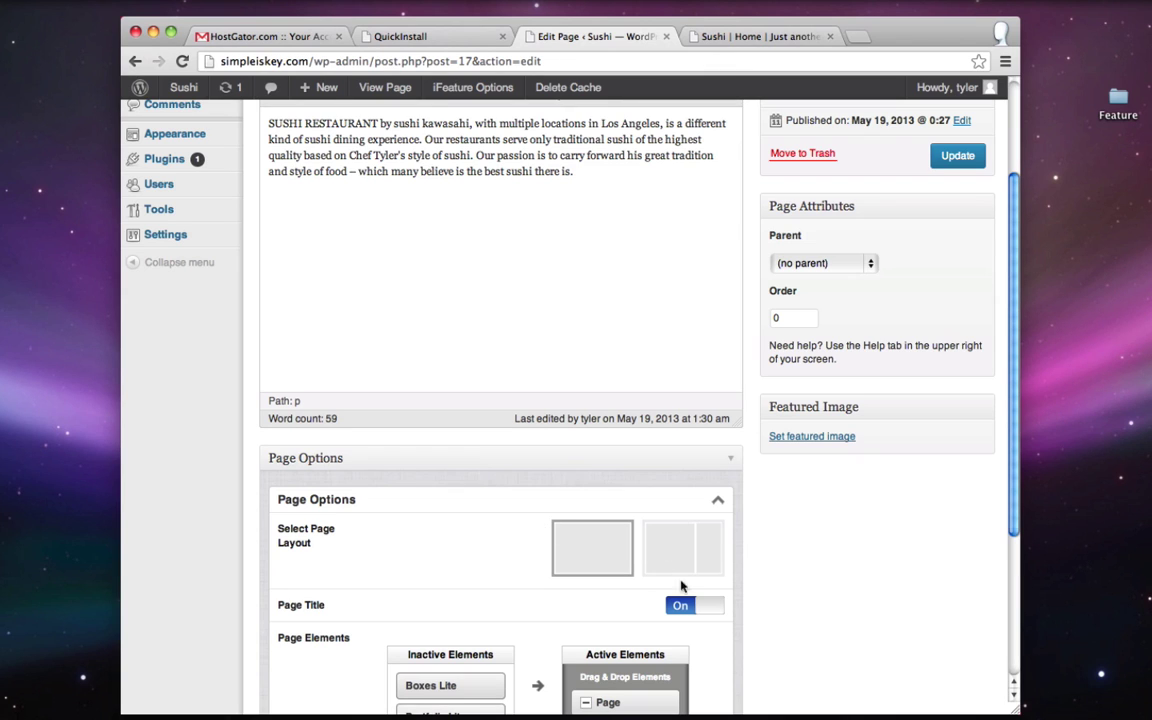
{"action": "left_click", "coordinate": [974, 150]}
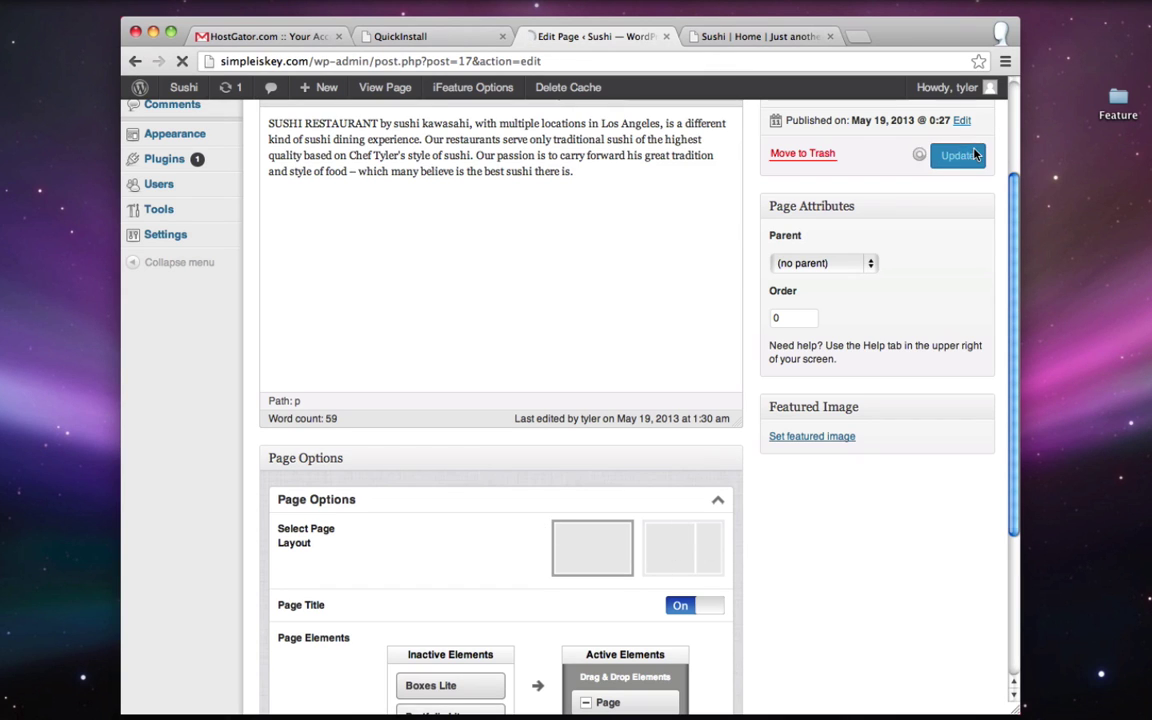
{"action": "left_click", "coordinate": [758, 36]}
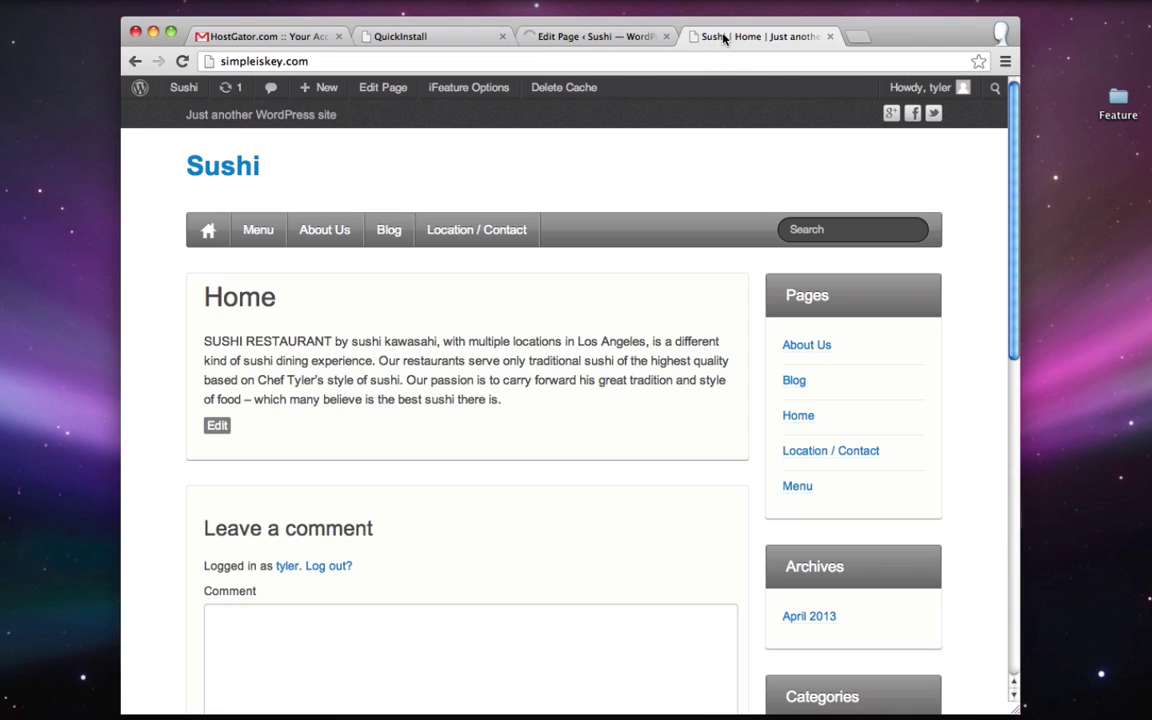
- Reload the live Home page to confirm it has no sidebar, then reopen the Home page editor
{"action": "left_click", "coordinate": [181, 62]}
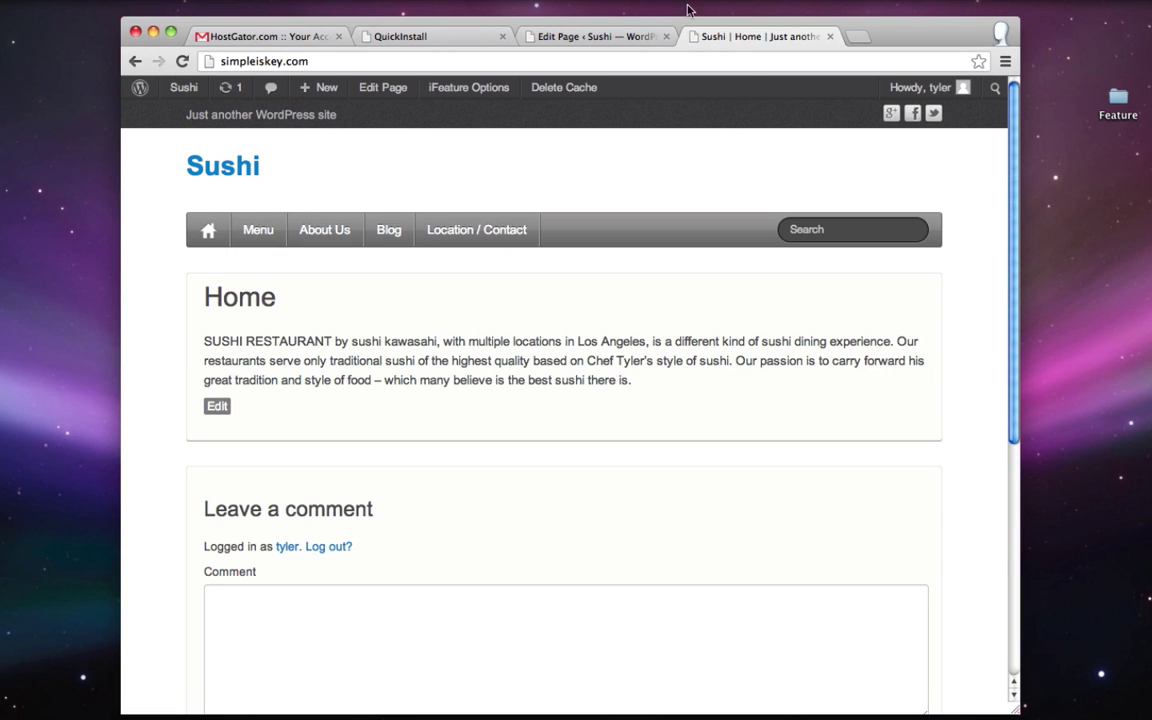
{"action": "left_click", "coordinate": [600, 36]}
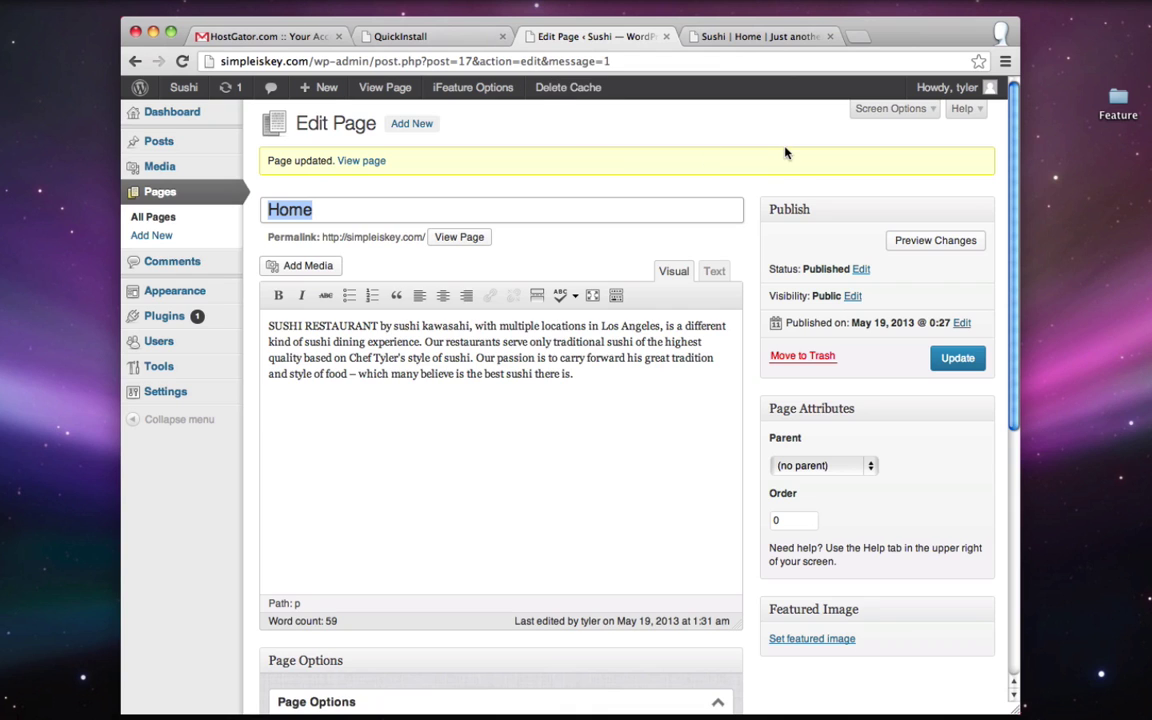
{"action": "scroll", "coordinate": [785, 165], "scroll_direction": "down", "scroll_amount": 5}
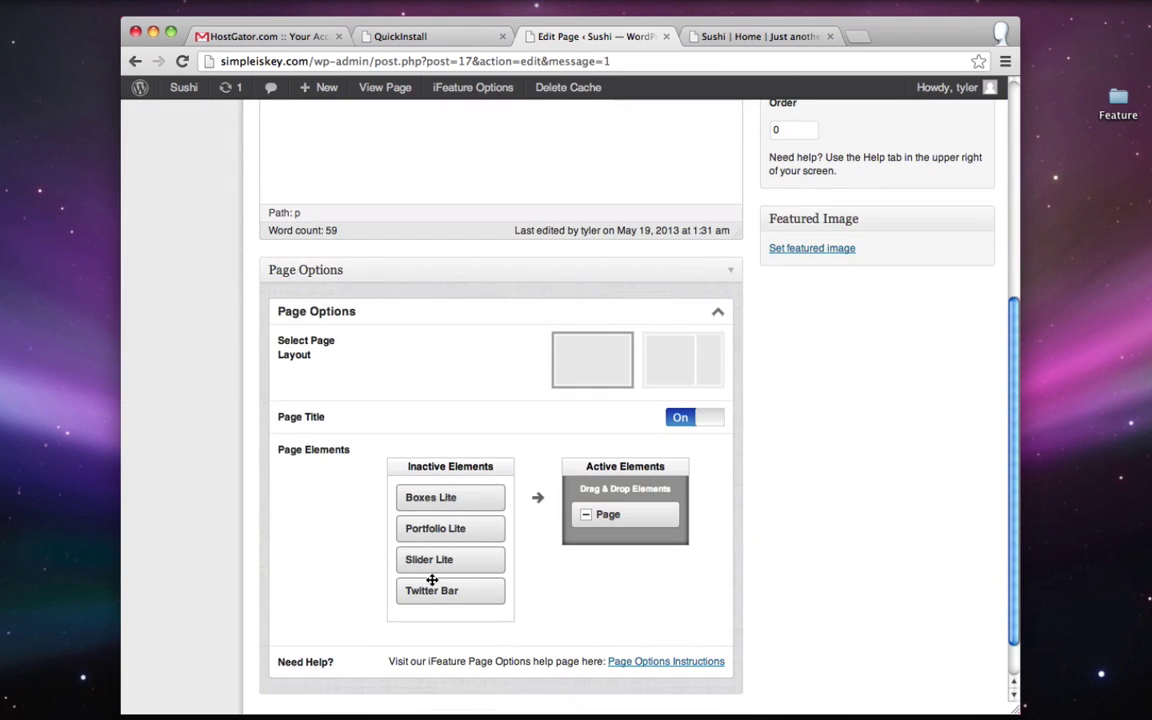
- In Active Elements, place Slider Lite above Page and Boxes Lite below it, then update the Home page
{"action": "left_click_drag", "start_coordinate": [432, 562], "coordinate": [610, 517]}
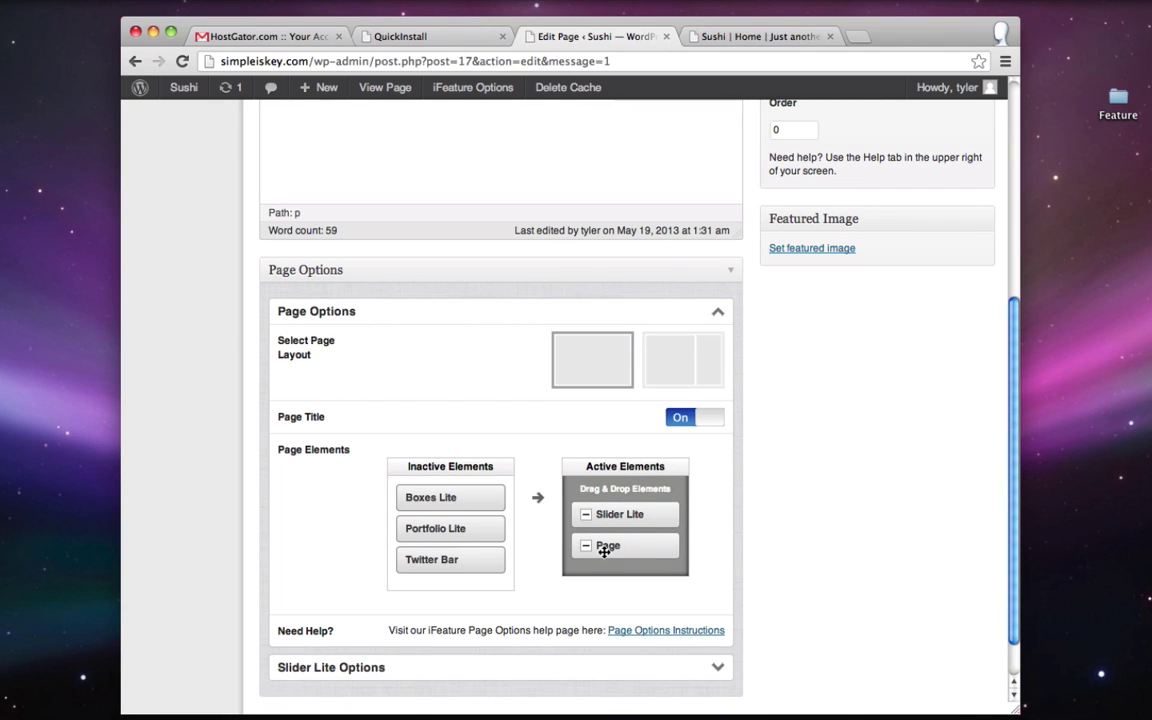
{"action": "scroll", "coordinate": [596, 552], "scroll_direction": "up", "scroll_amount": 5}
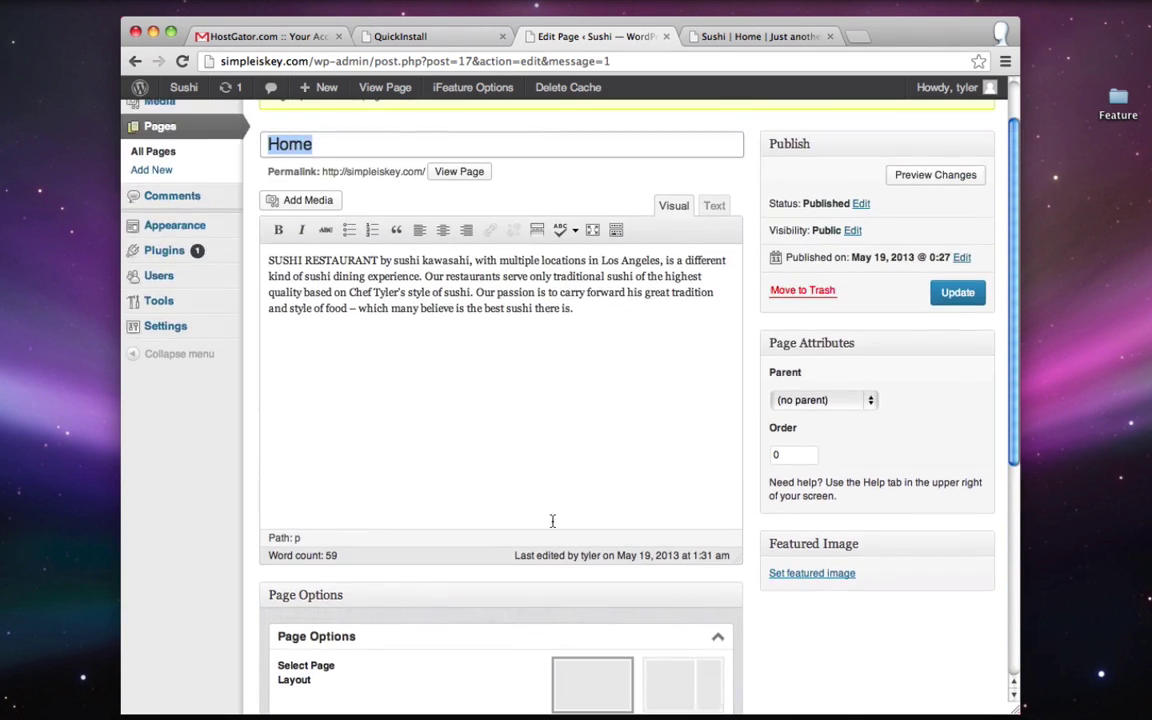
{"action": "key", "text": "super+a"}
{"action": "left_click", "coordinate": [560, 343]}
{"action": "scroll", "coordinate": [566, 345], "scroll_direction": "down", "scroll_amount": 5}
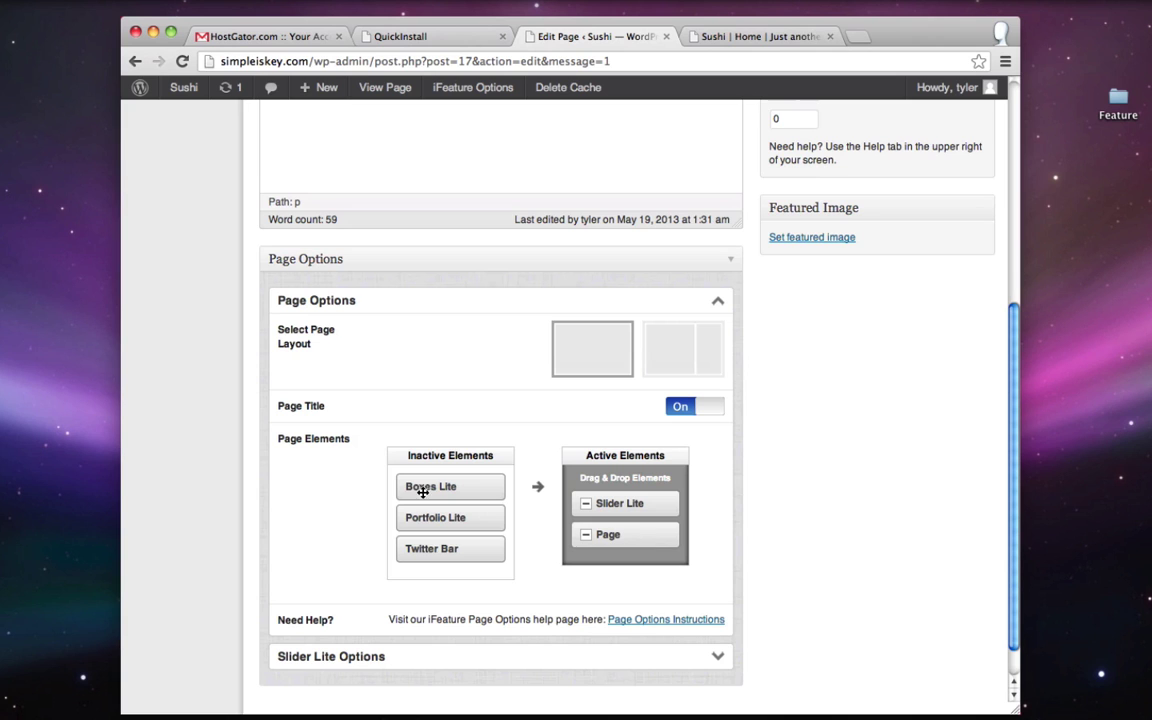
{"action": "left_click_drag", "start_coordinate": [426, 488], "coordinate": [612, 565]}
{"action": "scroll", "coordinate": [769, 522], "scroll_direction": "up", "scroll_amount": 5}
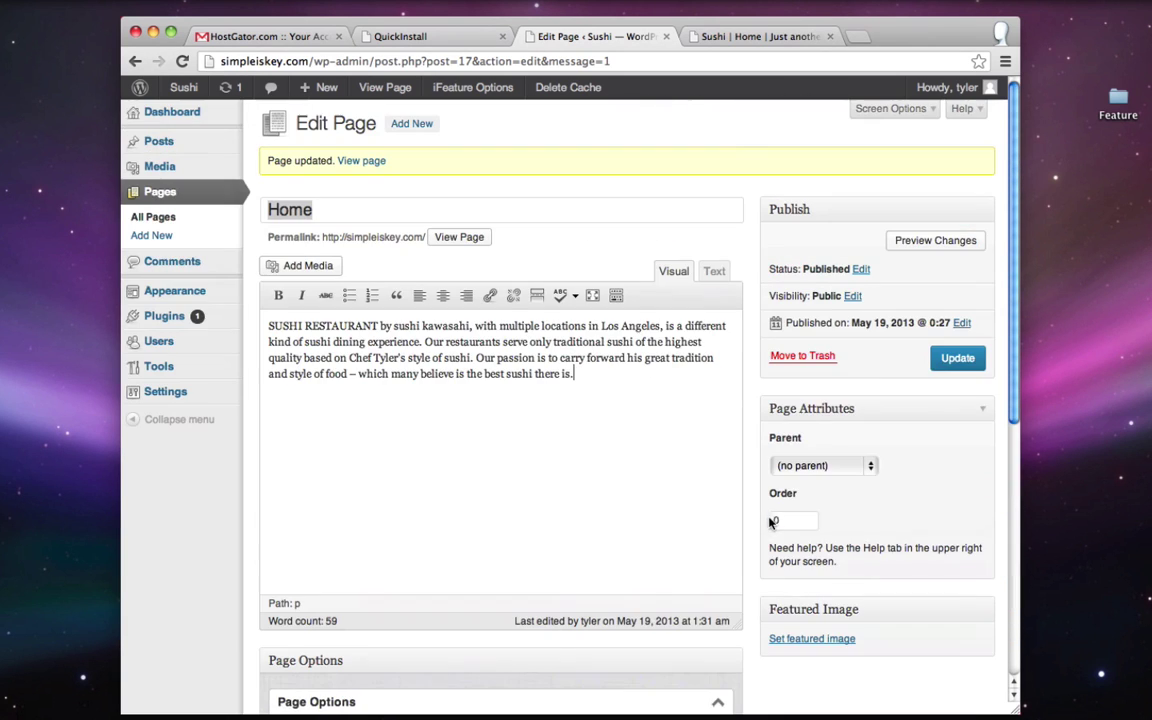
{"action": "left_click", "coordinate": [952, 367]}
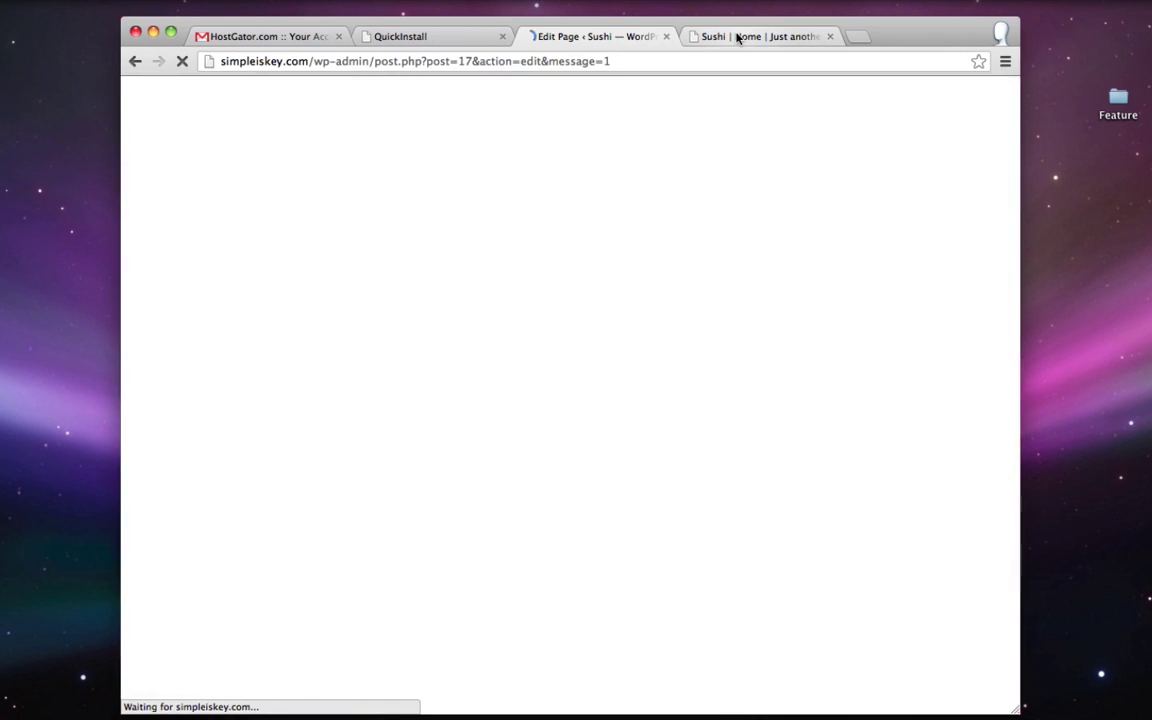
- Reload the live Home page, check the slider above three image boxes, then return to the editor
{"action": "left_click", "coordinate": [737, 37]}
{"action": "left_click", "coordinate": [182, 61]}
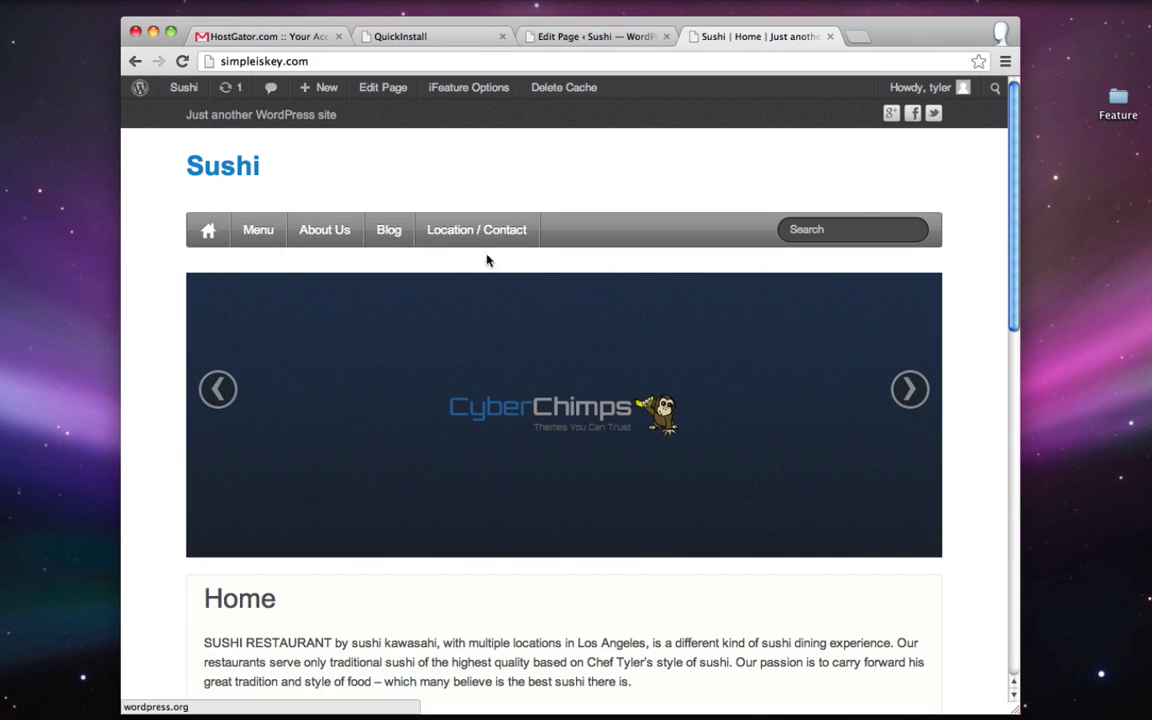
{"action": "scroll", "coordinate": [611, 327], "scroll_direction": "down", "scroll_amount": 10}
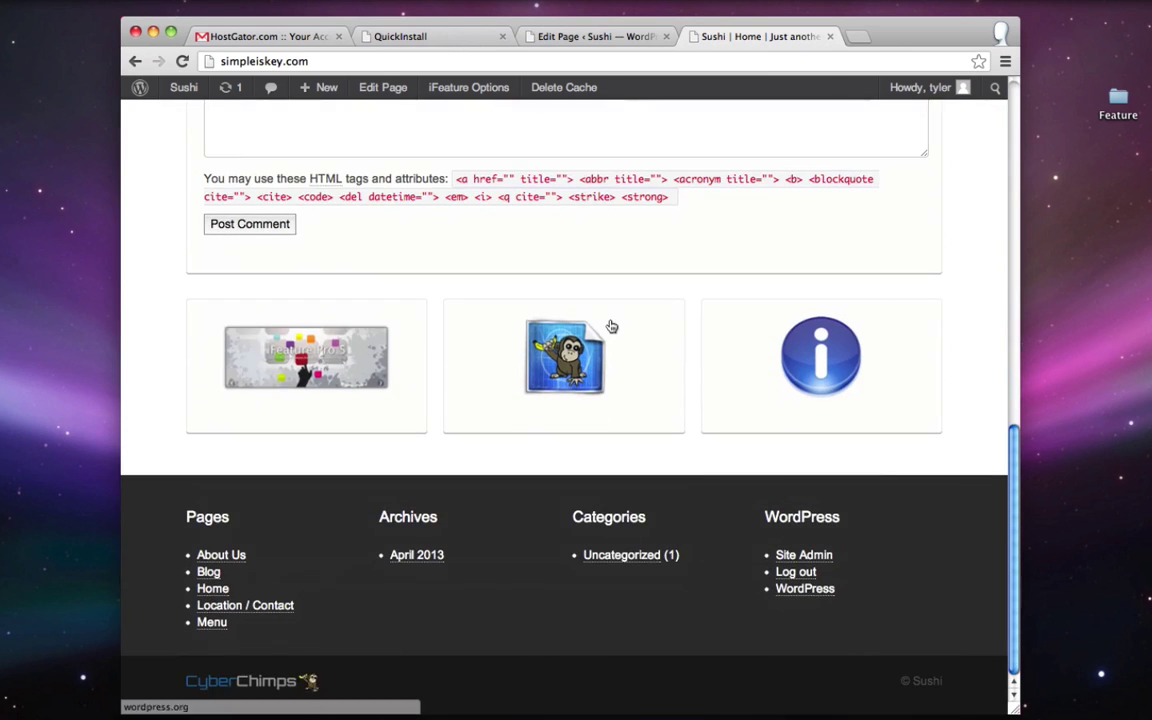
{"action": "scroll", "coordinate": [757, 354], "scroll_direction": "up", "scroll_amount": 5}
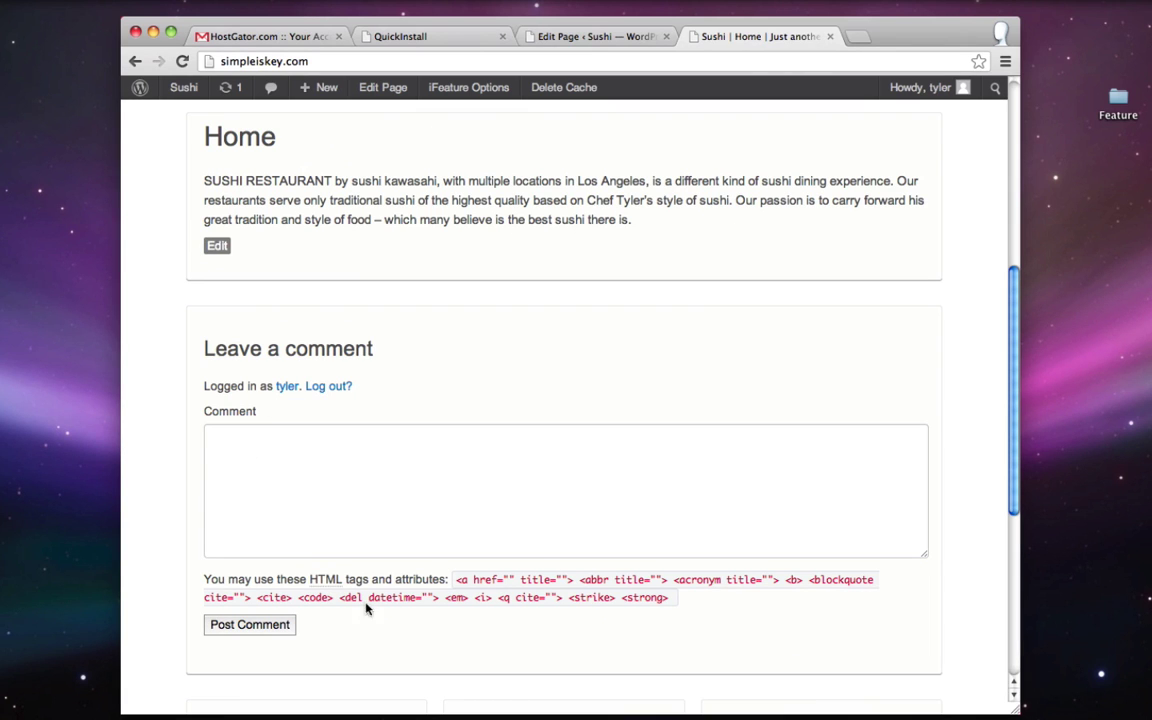
{"action": "left_click", "coordinate": [614, 42]}
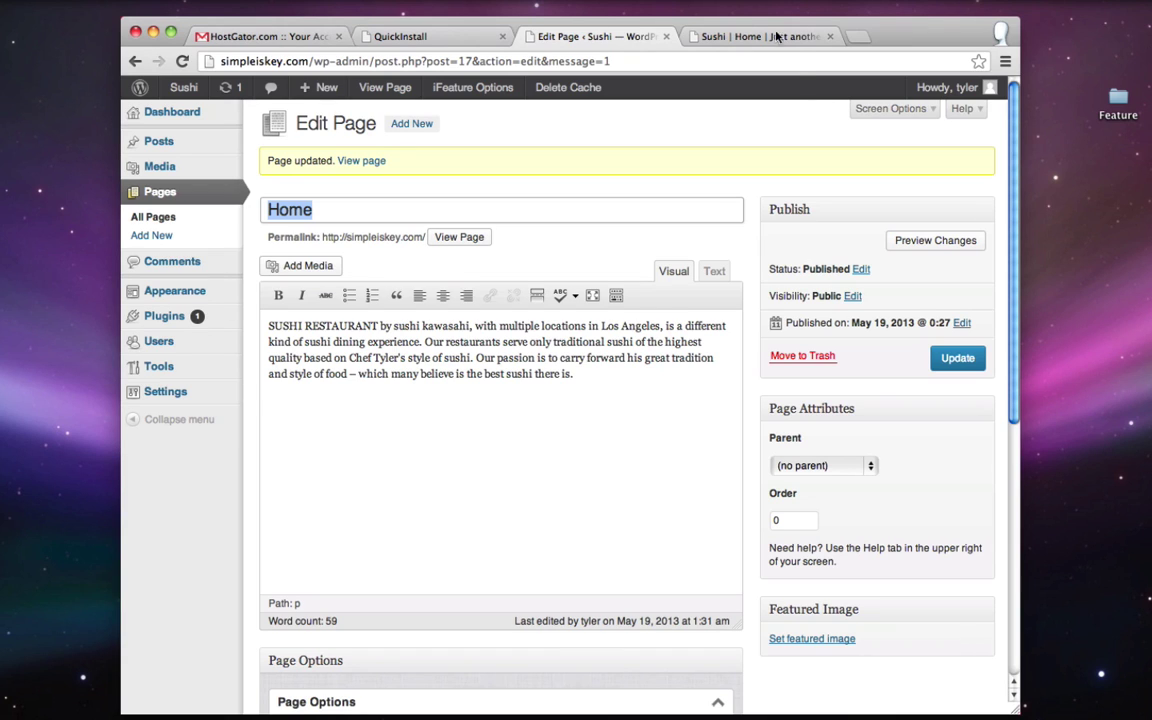
- Show the Discussion panel, untick Allow comments, and update the Home page
{"action": "left_click", "coordinate": [752, 142]}
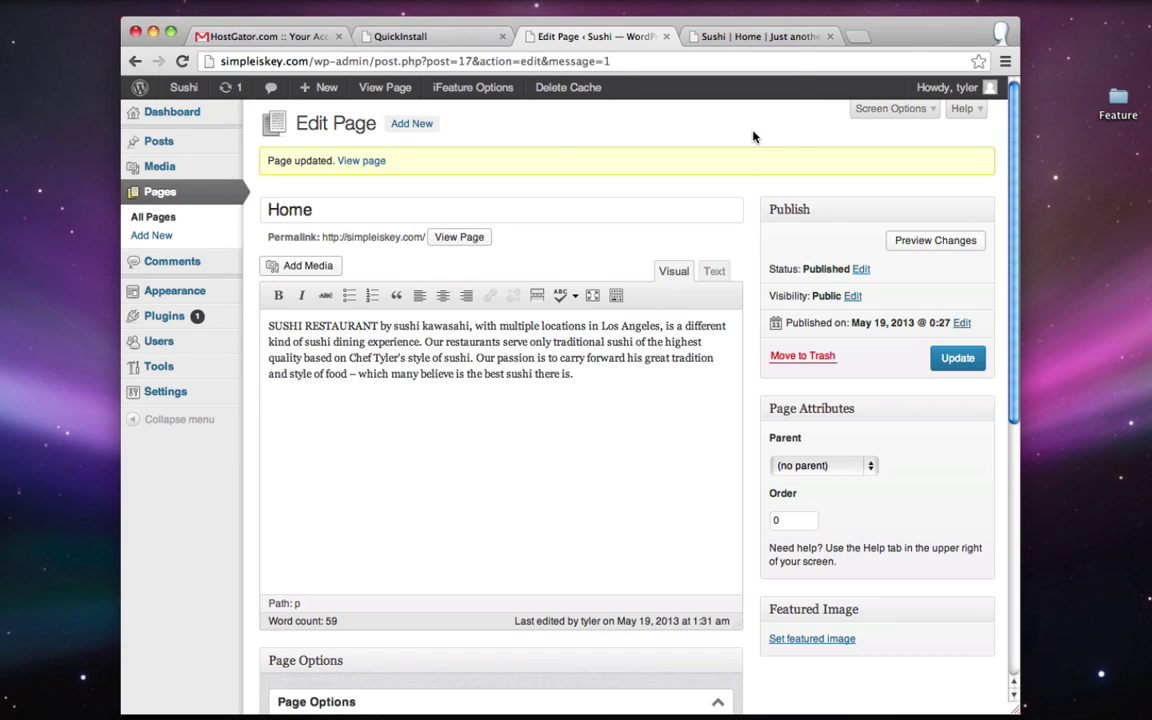
{"action": "left_click", "coordinate": [896, 110]}
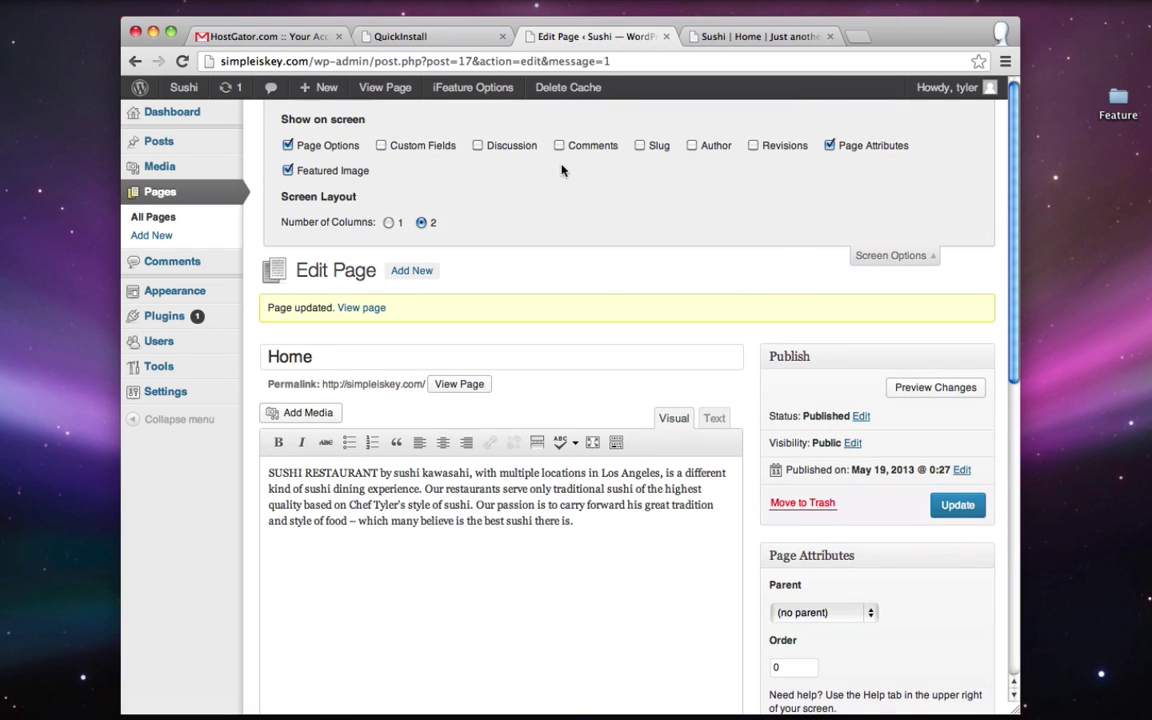
{"action": "left_click", "coordinate": [478, 146]}
{"action": "scroll", "coordinate": [970, 312], "scroll_direction": "down", "scroll_amount": 8}
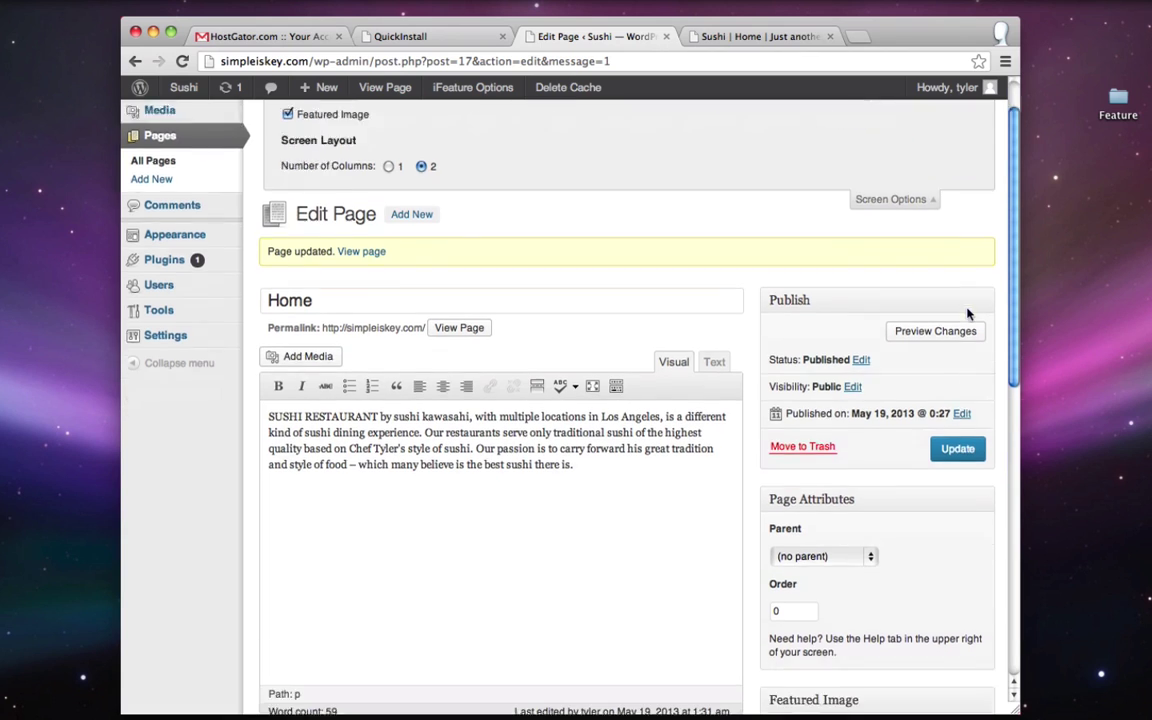
{"action": "scroll", "coordinate": [967, 314], "scroll_direction": "down", "scroll_amount": 5}
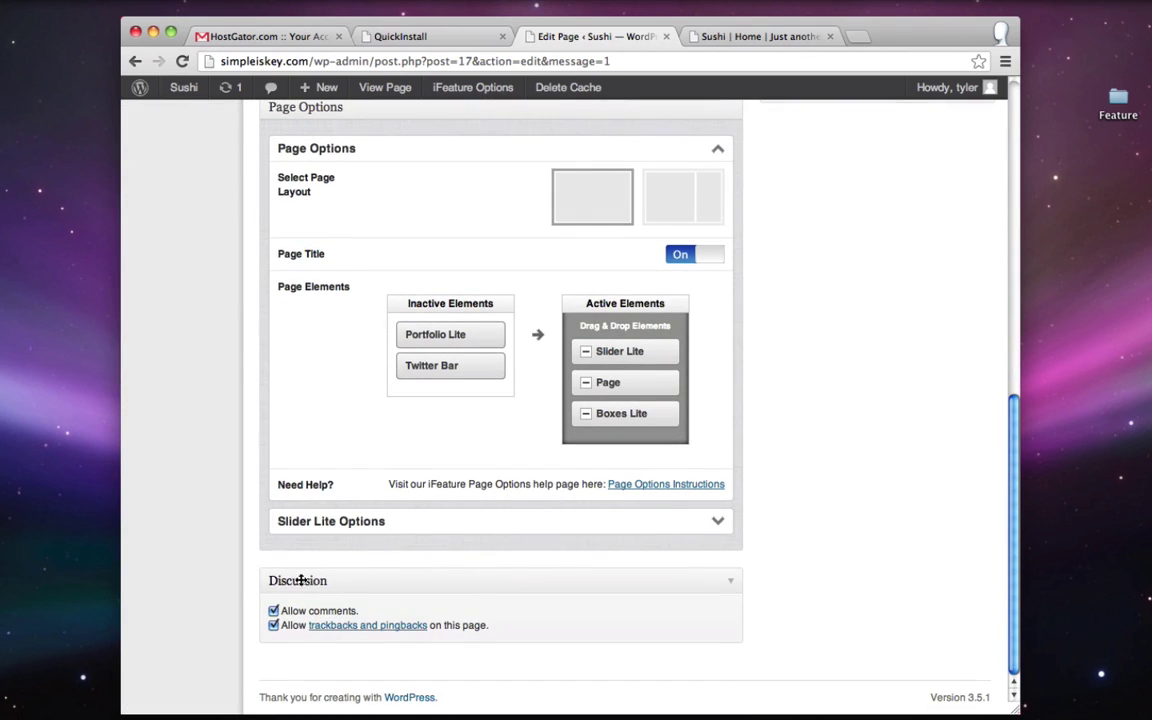
{"action": "left_click", "coordinate": [274, 611]}
{"action": "scroll", "coordinate": [840, 550], "scroll_direction": "up", "scroll_amount": 15}
{"action": "left_click", "coordinate": [958, 505]}
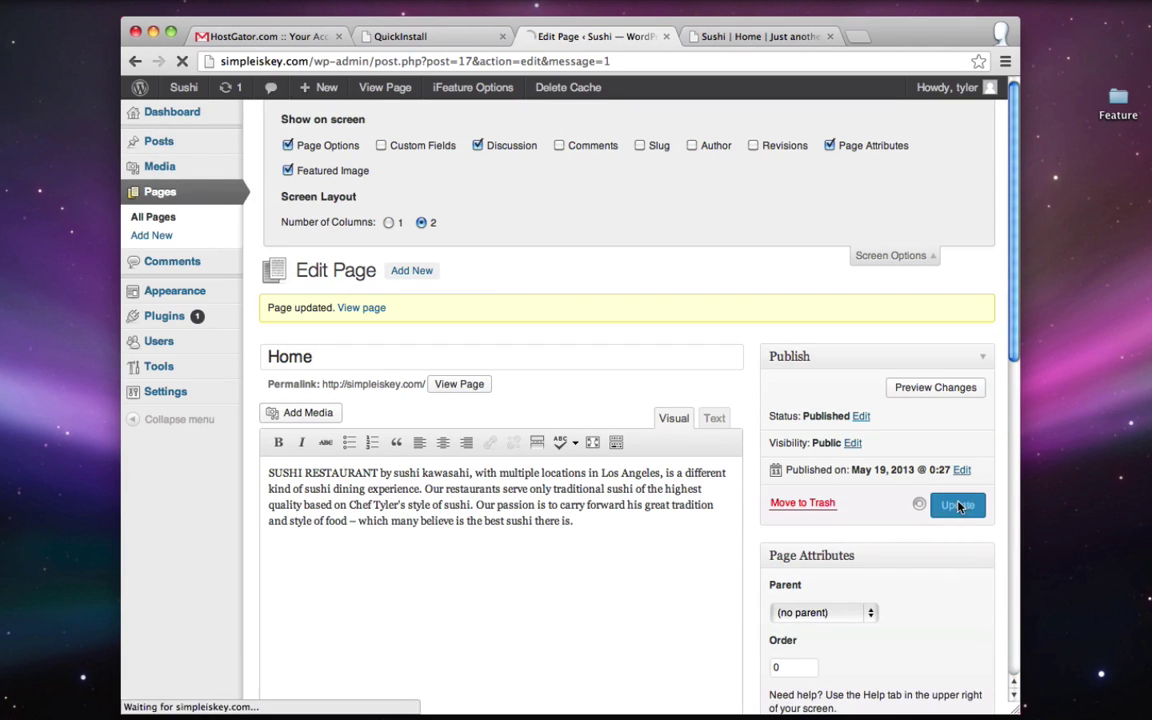
- Reload the live Sushi home page and confirm the slider, boxes and missing comment form
{"action": "left_click", "coordinate": [737, 37]}
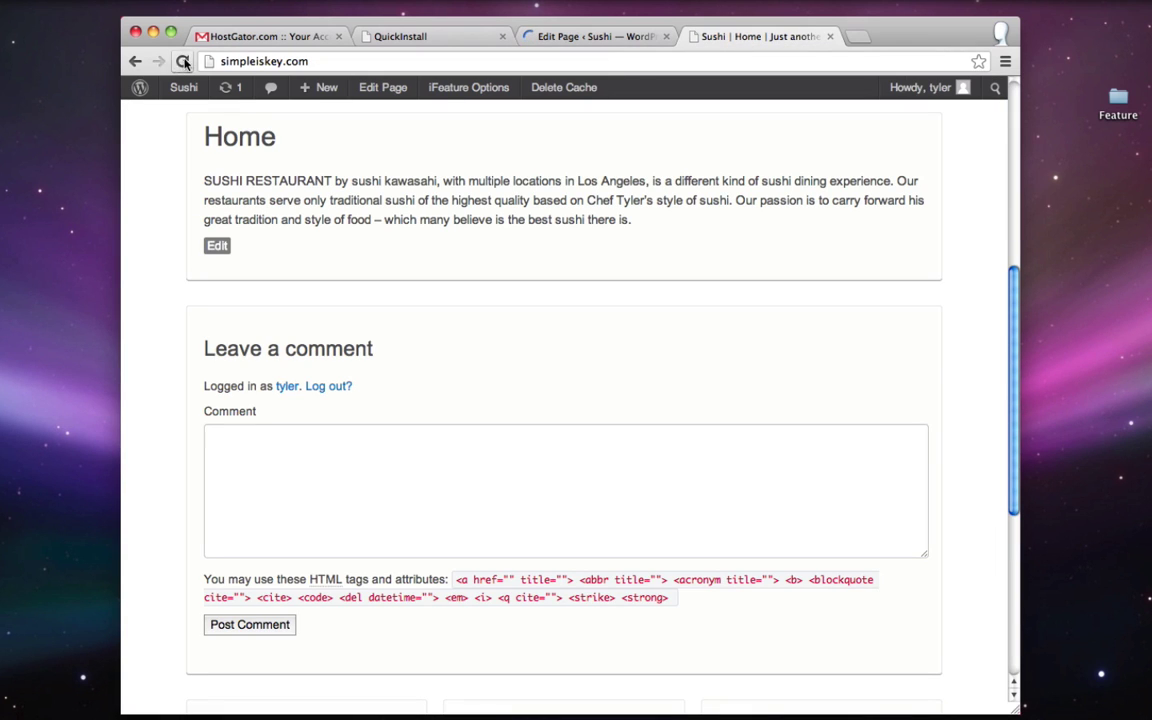
{"action": "left_click", "coordinate": [183, 61]}
{"action": "scroll", "coordinate": [149, 290], "scroll_direction": "up", "scroll_amount": 10}
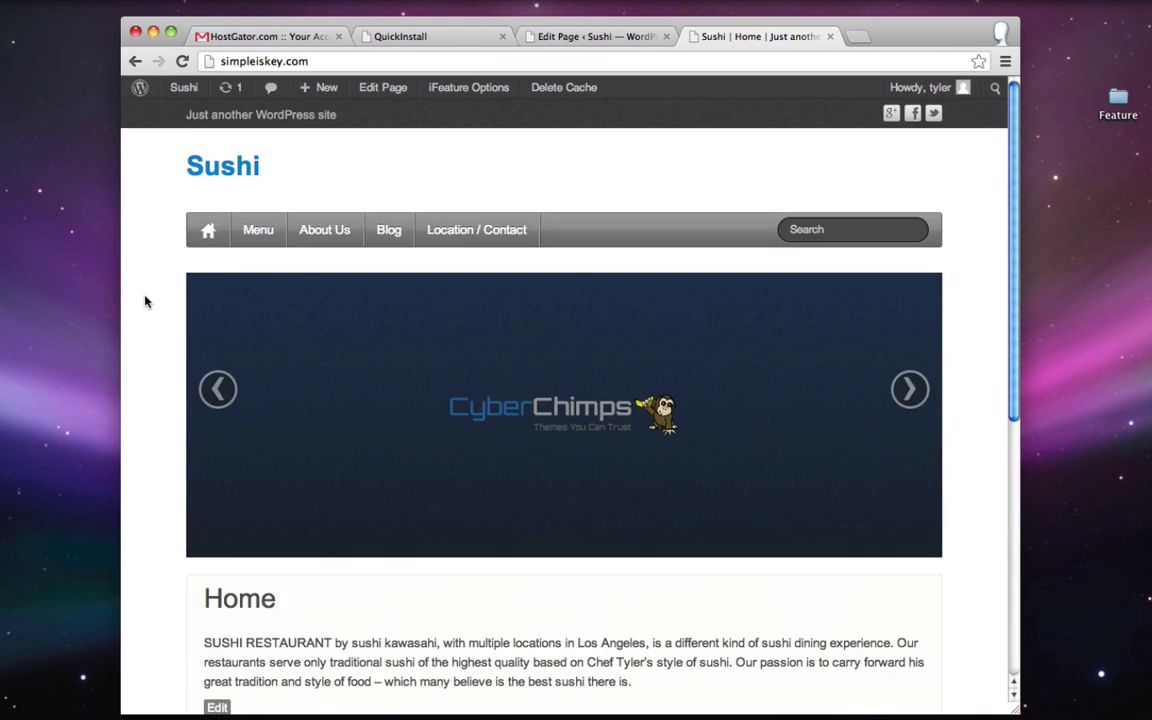
{"action": "scroll", "coordinate": [147, 301], "scroll_direction": "down", "scroll_amount": 1}
{"action": "scroll", "coordinate": [145, 301], "scroll_direction": "down", "scroll_amount": 5}
{"action": "scroll", "coordinate": [145, 300], "scroll_direction": "up", "scroll_amount": 5}
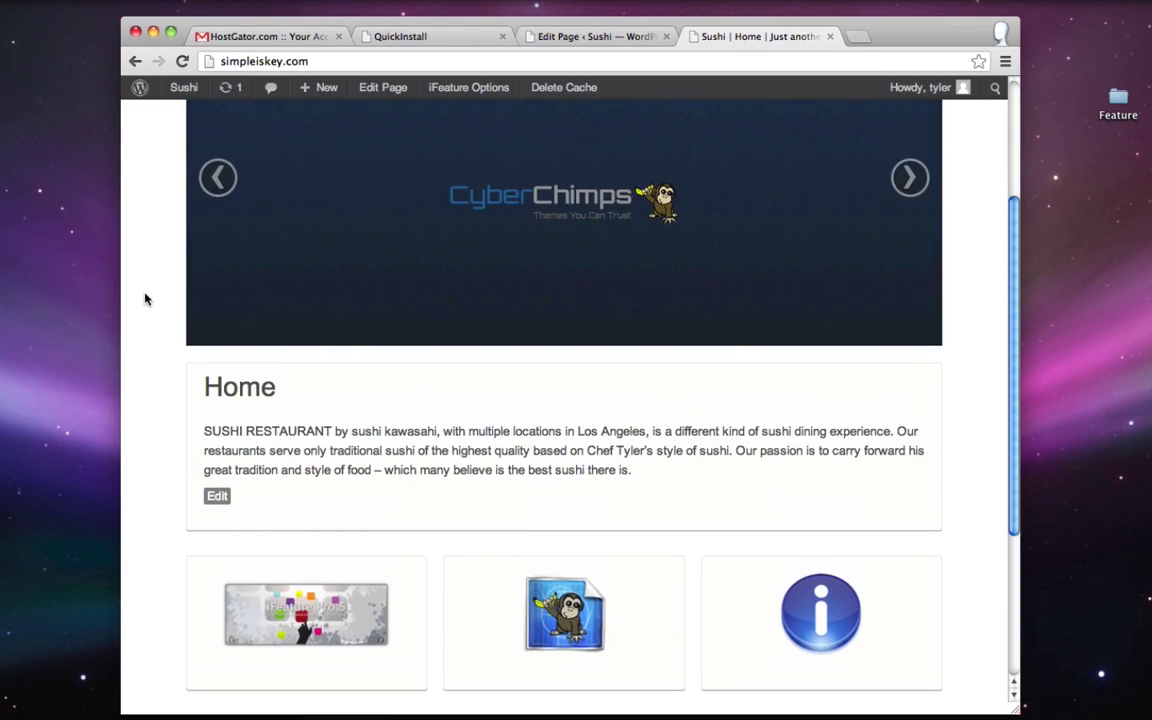
{"action": "scroll", "coordinate": [143, 275], "scroll_direction": "up", "scroll_amount": 1}
{"action": "scroll", "coordinate": [141, 252], "scroll_direction": "down", "scroll_amount": 3}
{"action": "scroll", "coordinate": [141, 252], "scroll_direction": "up", "scroll_amount": 4}
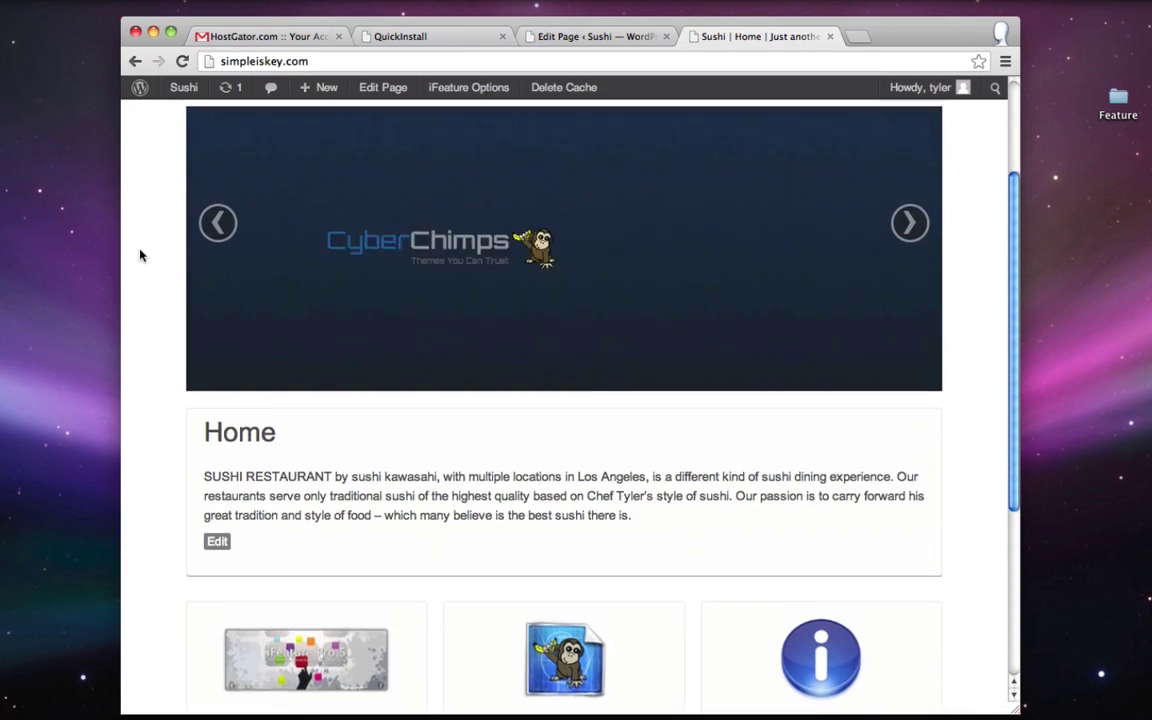
{"action": "scroll", "coordinate": [141, 262], "scroll_direction": "up", "scroll_amount": 1}
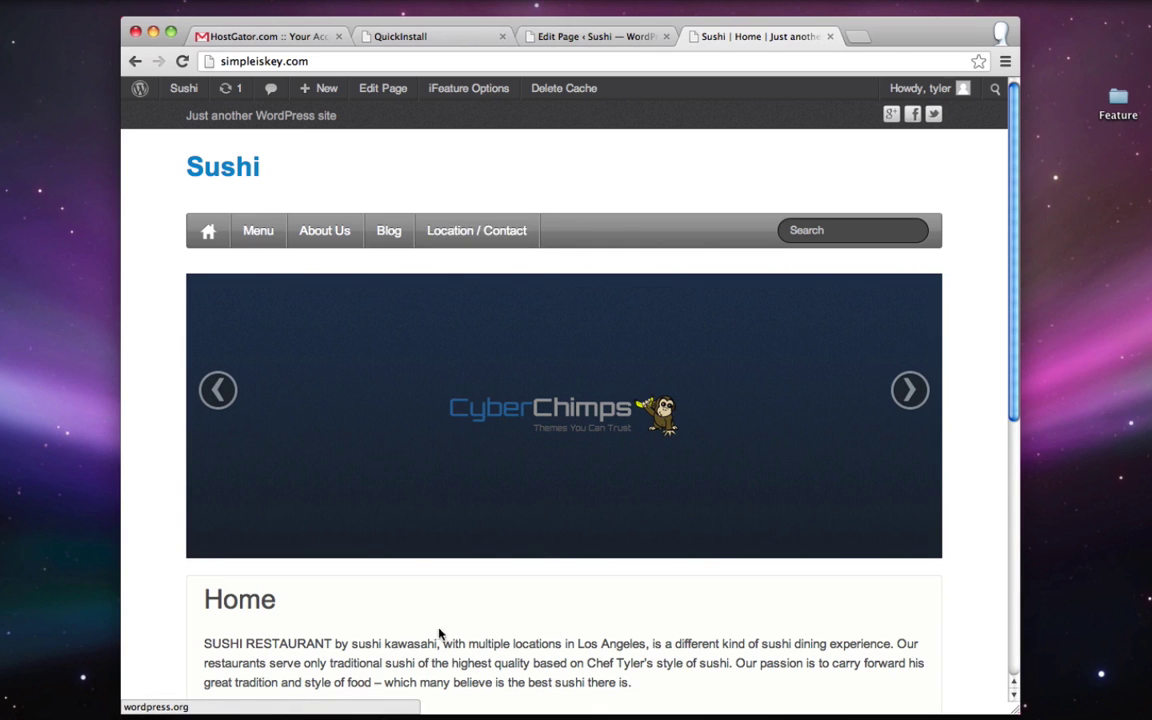
- Expand the Slider Lite Options box in the Home page editor
{"action": "left_click", "coordinate": [597, 36]}
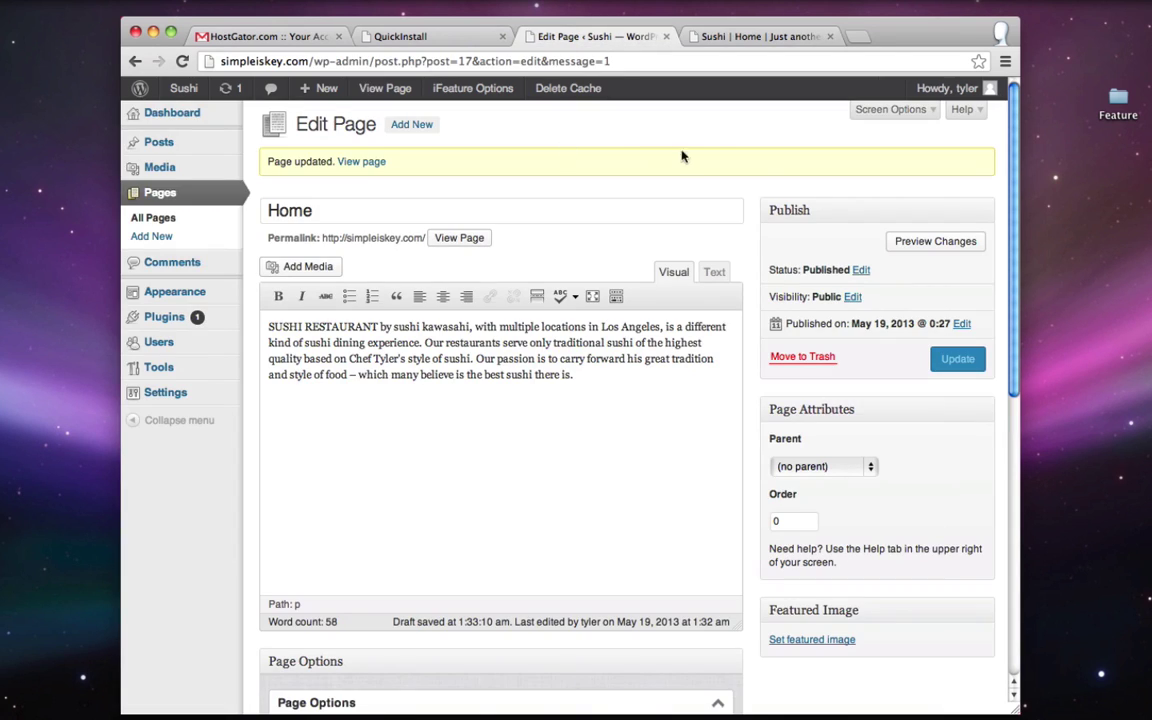
{"action": "scroll", "coordinate": [700, 158], "scroll_direction": "down", "scroll_amount": 10}
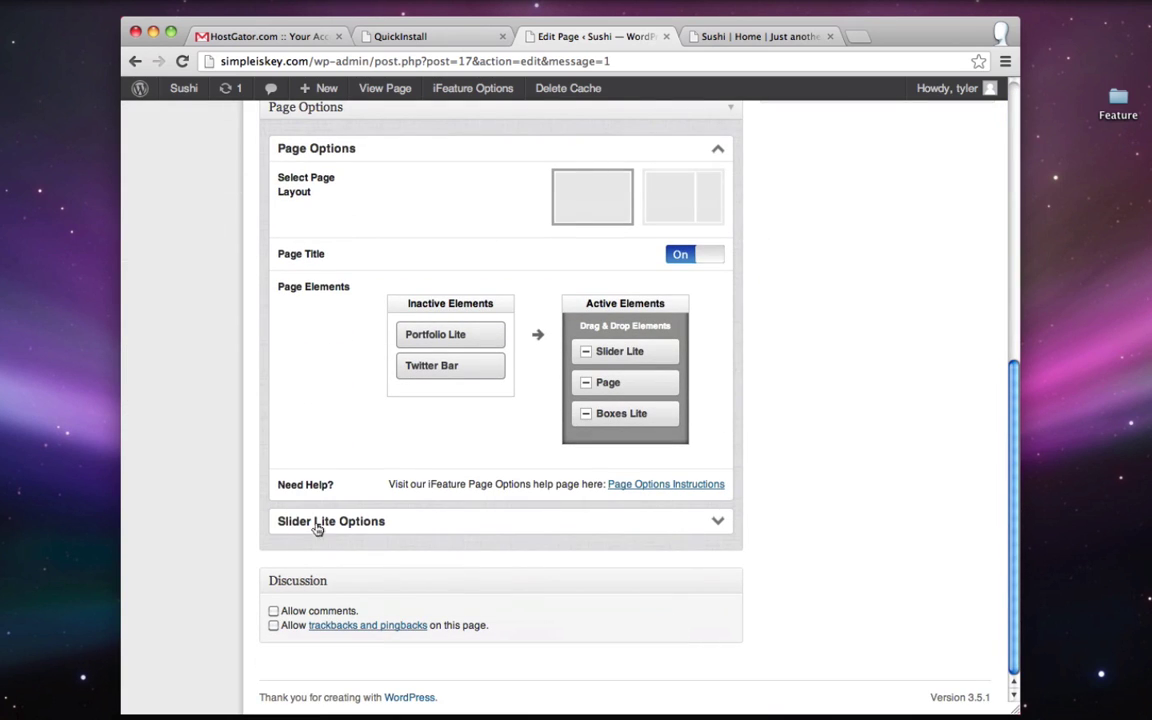
{"action": "left_click", "coordinate": [716, 522]}
{"action": "scroll", "coordinate": [716, 524], "scroll_direction": "down", "scroll_amount": 2}
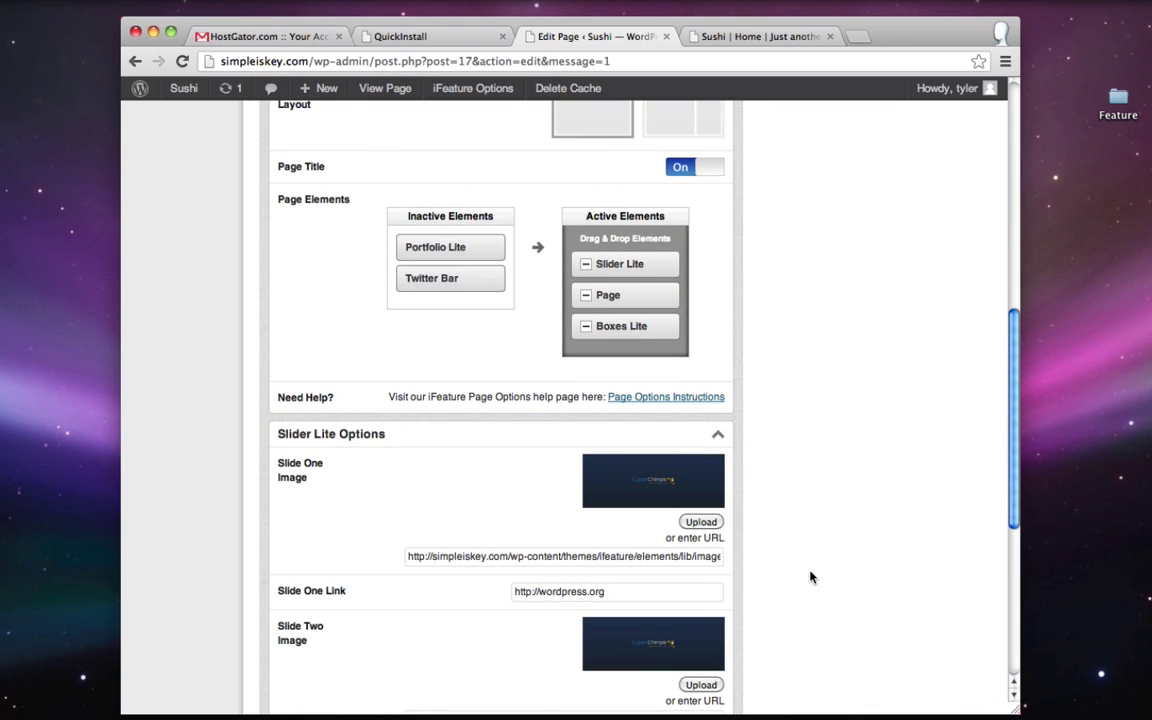
- Try uploading a slide-one image, close Insert Media, and open the Feature folder in Finder
{"action": "left_click", "coordinate": [700, 522]}
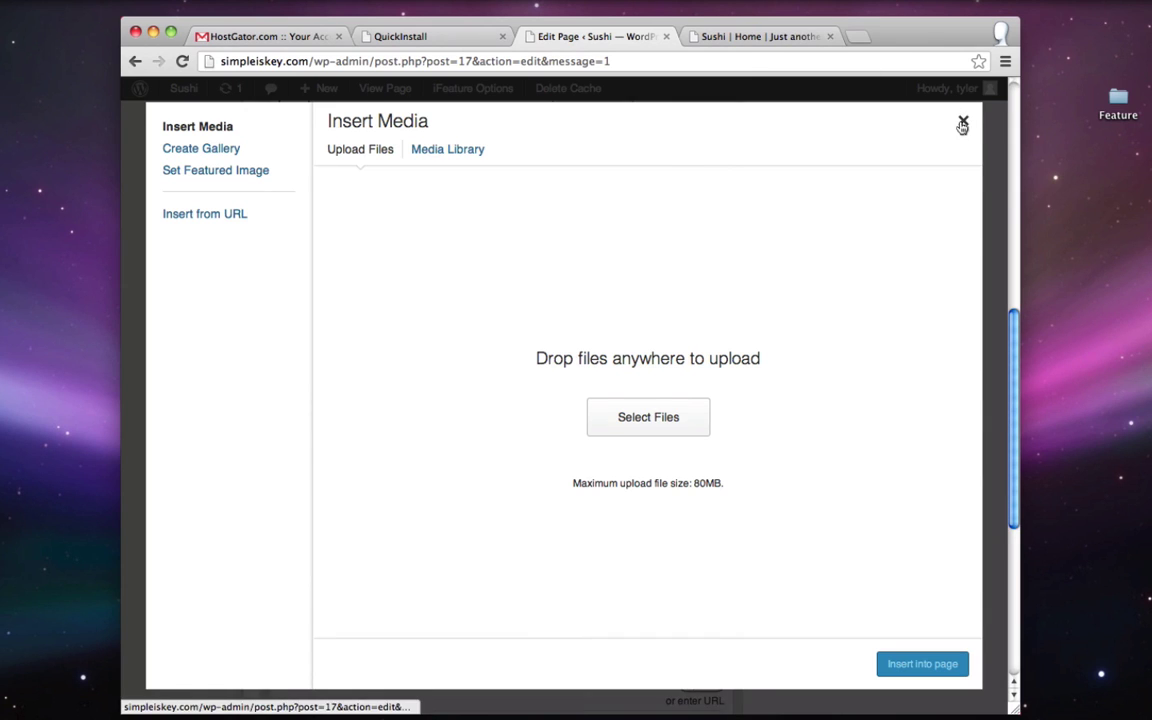
{"action": "left_click", "coordinate": [962, 123]}
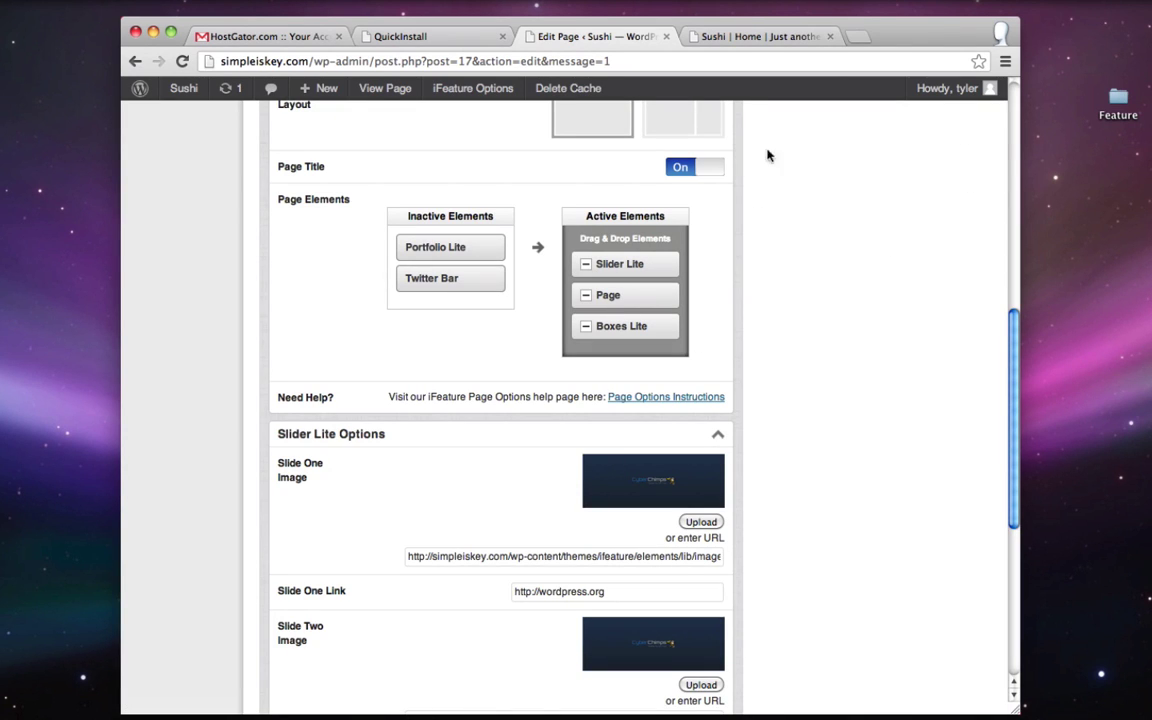
{"action": "left_click_drag", "start_coordinate": [760, 36], "coordinate": [785, 540]}
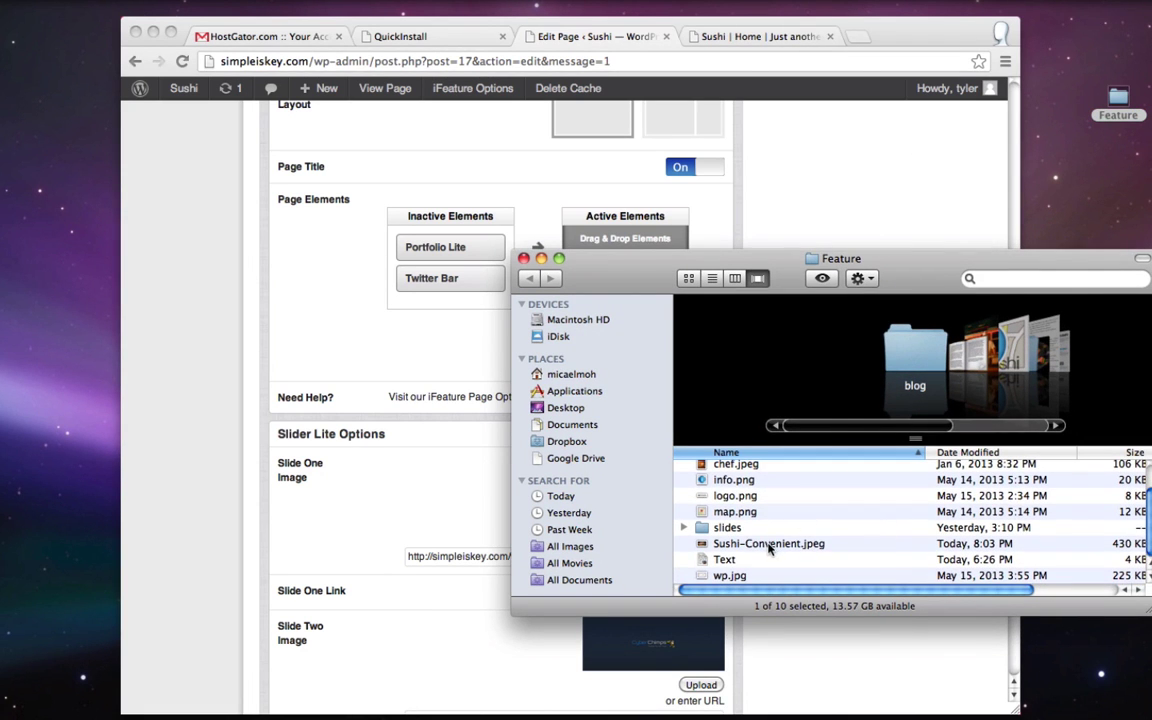
{"action": "double_click", "coordinate": [769, 544]}
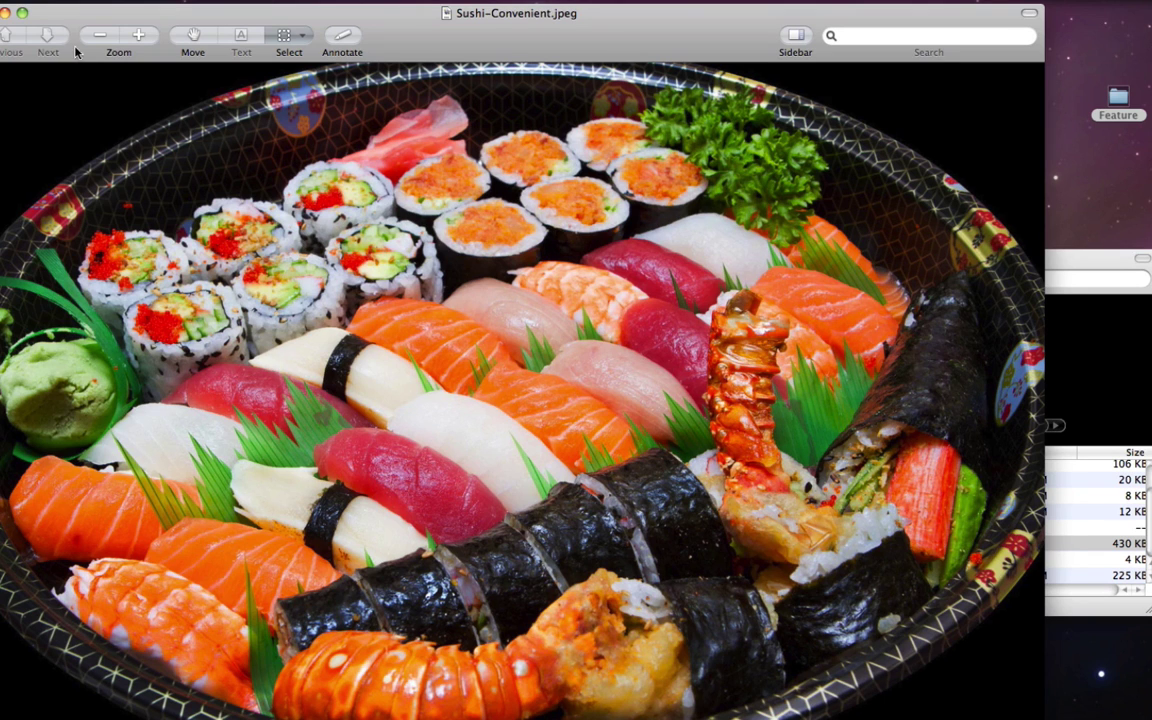
{"action": "key", "text": "super+w"}
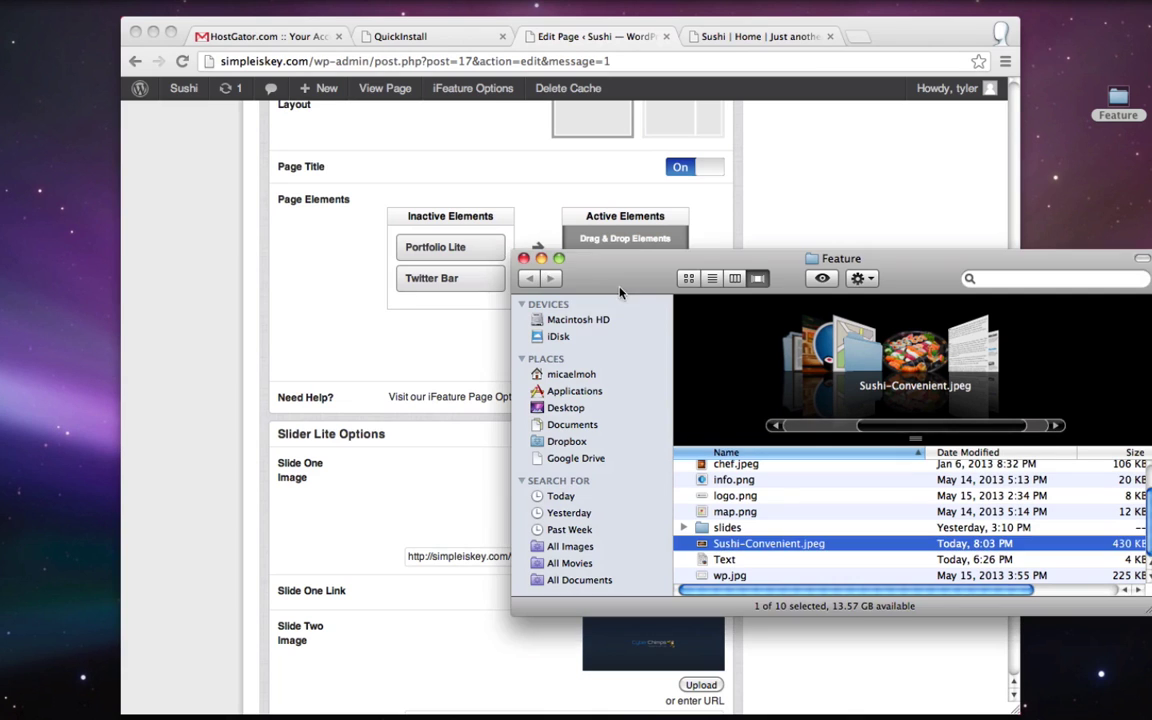
{"action": "left_click", "coordinate": [524, 259]}
{"action": "left_click", "coordinate": [847, 281]}
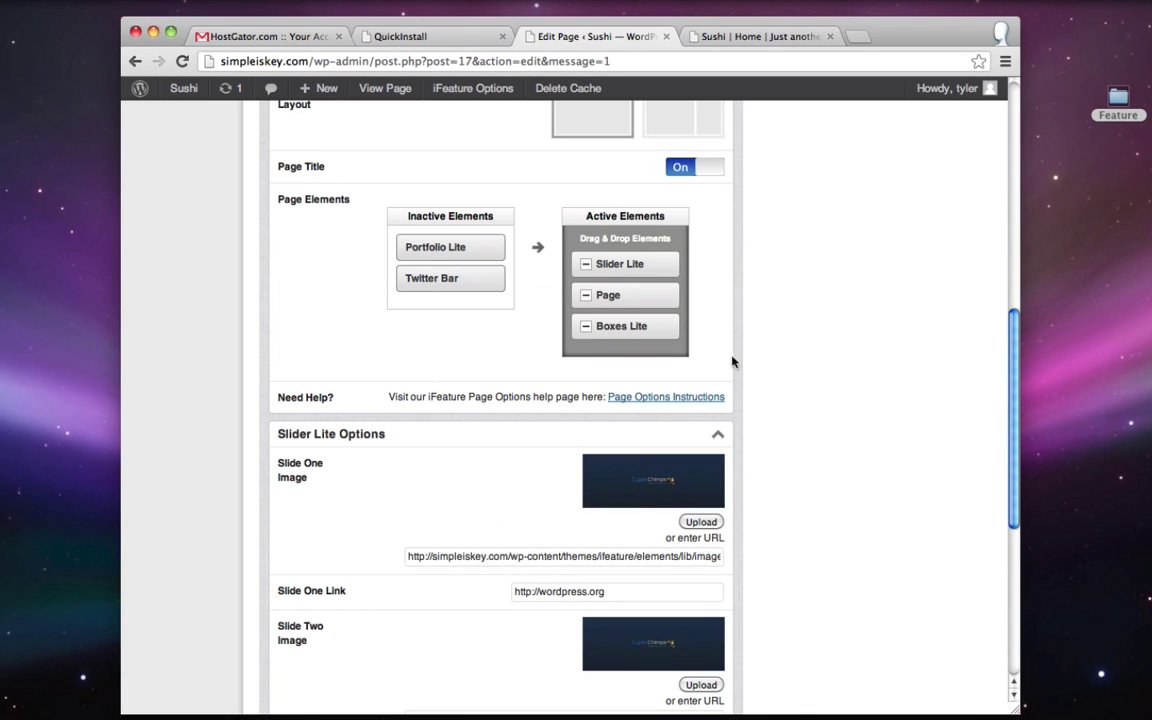
- Launch Pixlr Editor from pixlr.com and open Sushi-Convenient.jpeg from the computer
{"action": "key", "text": "super+t"}
{"action": "type", "text": "pixlr.com"}
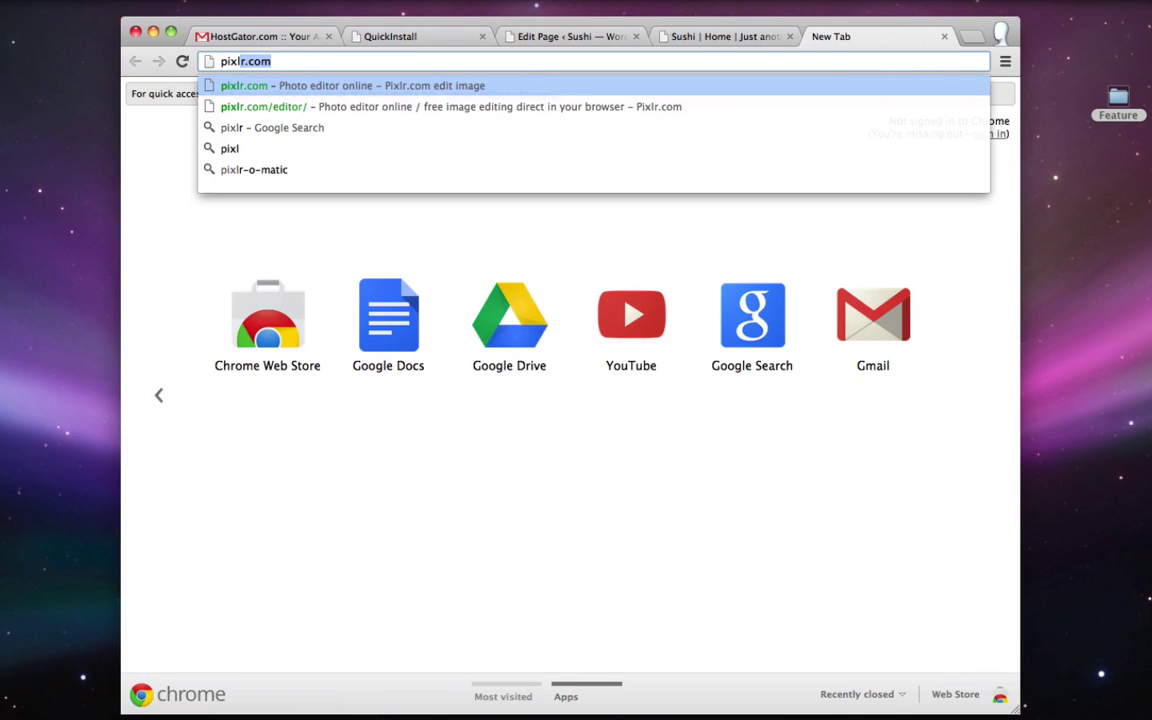
{"action": "key", "text": "Return"}
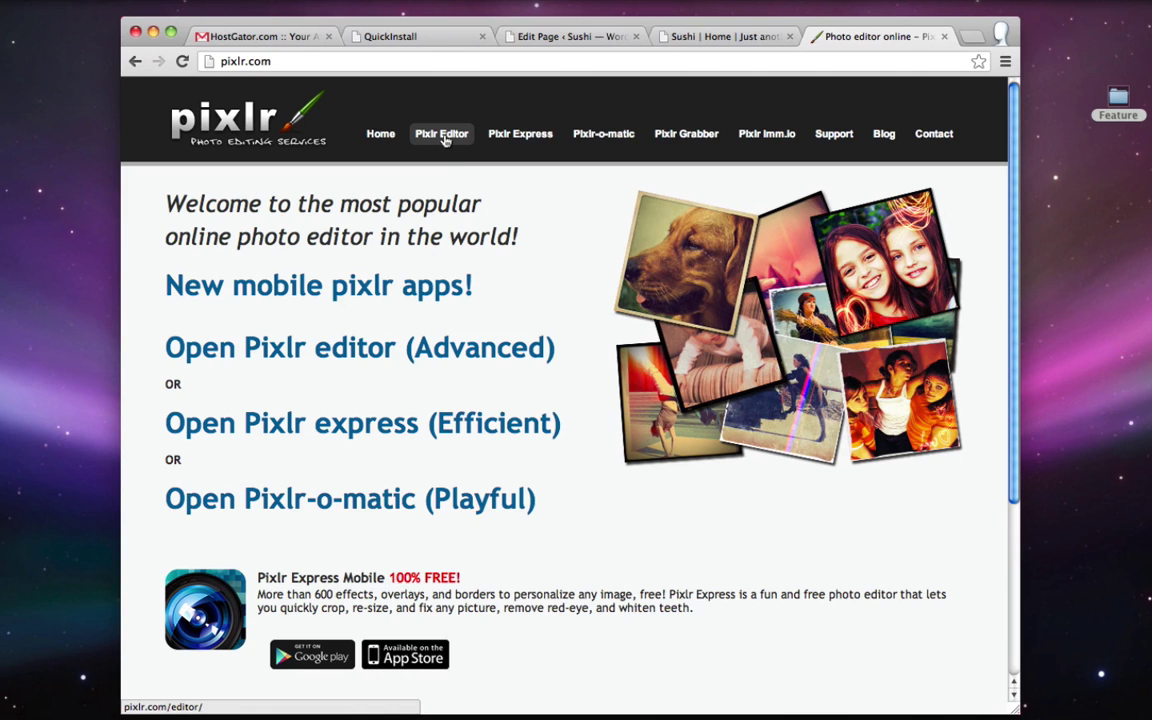
{"action": "left_click", "coordinate": [443, 136]}
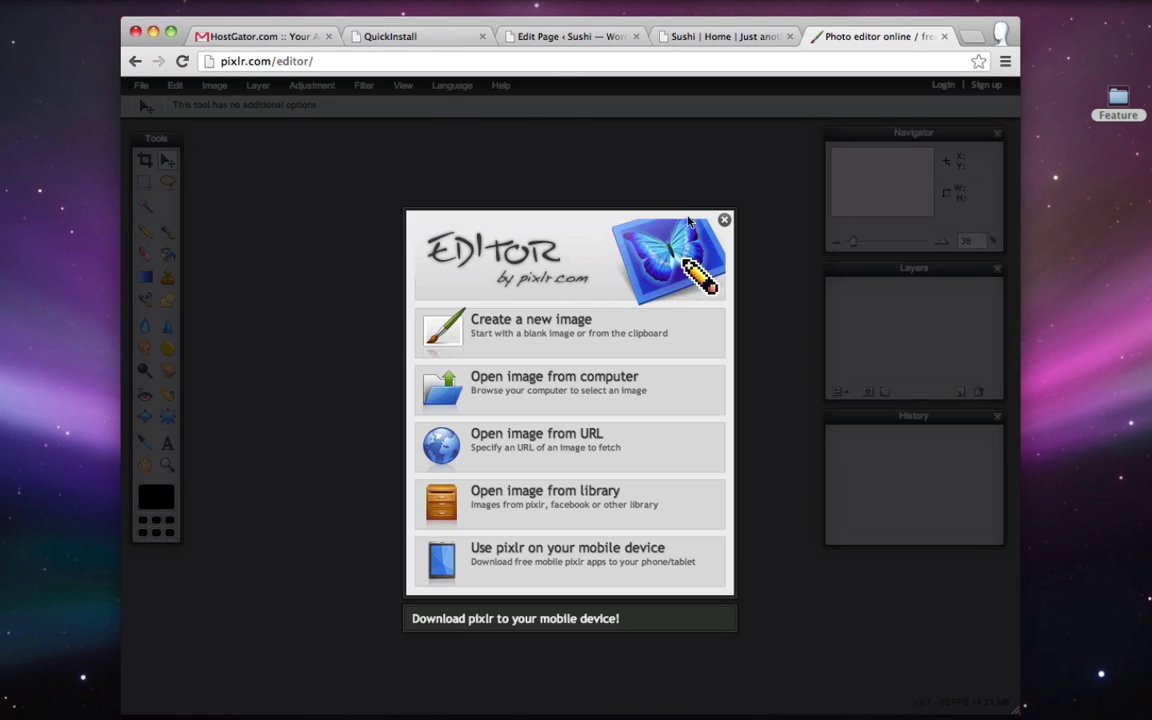
{"action": "left_click", "coordinate": [519, 384]}
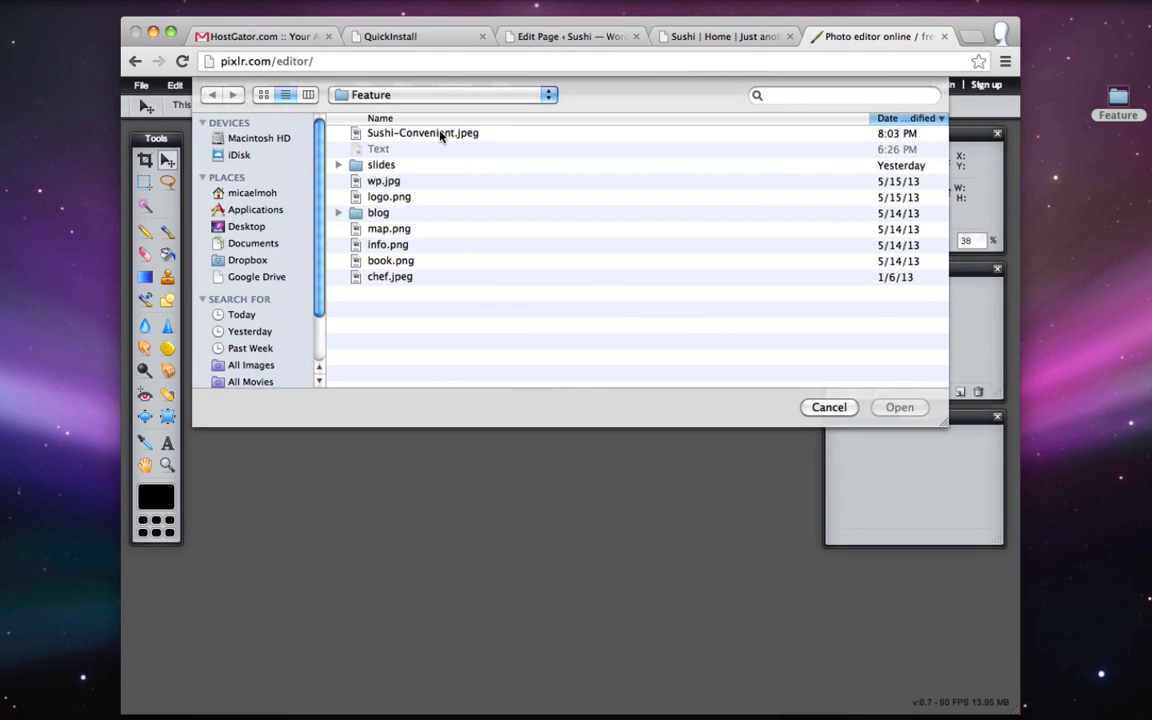
{"action": "left_click", "coordinate": [440, 134]}
{"action": "left_click", "coordinate": [892, 406]}
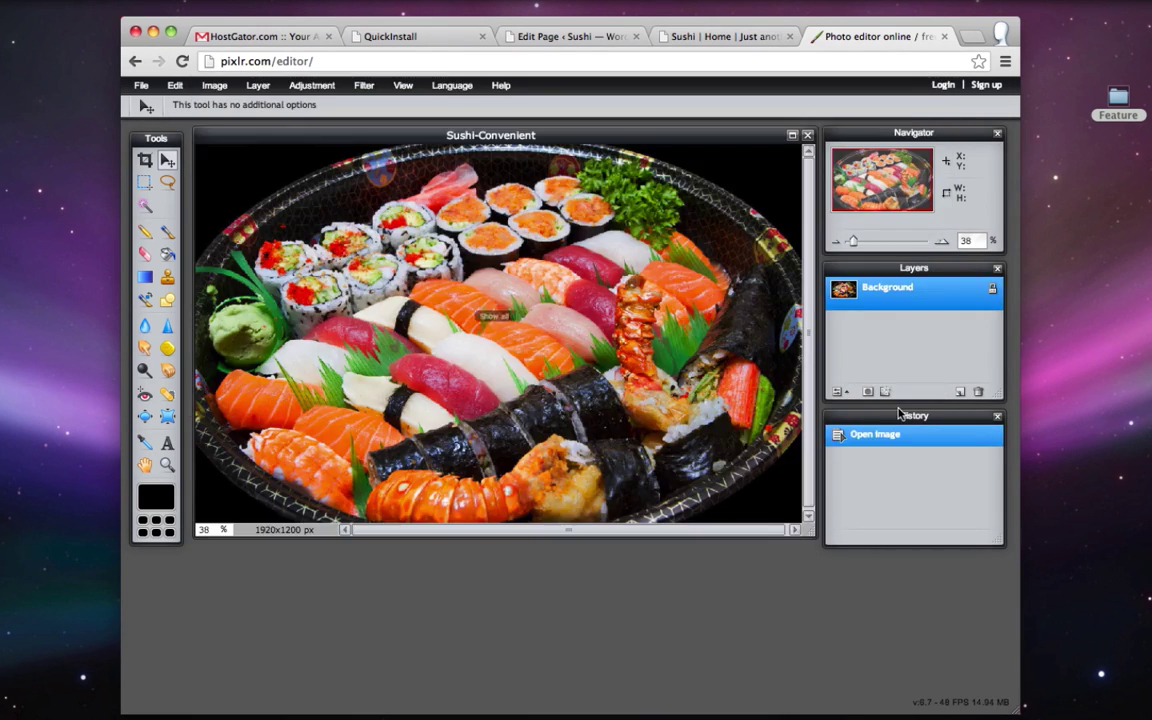
- Unlock the Background layer and set the canvas size to 980 x 390 pixels
{"action": "double_click", "coordinate": [992, 292]}
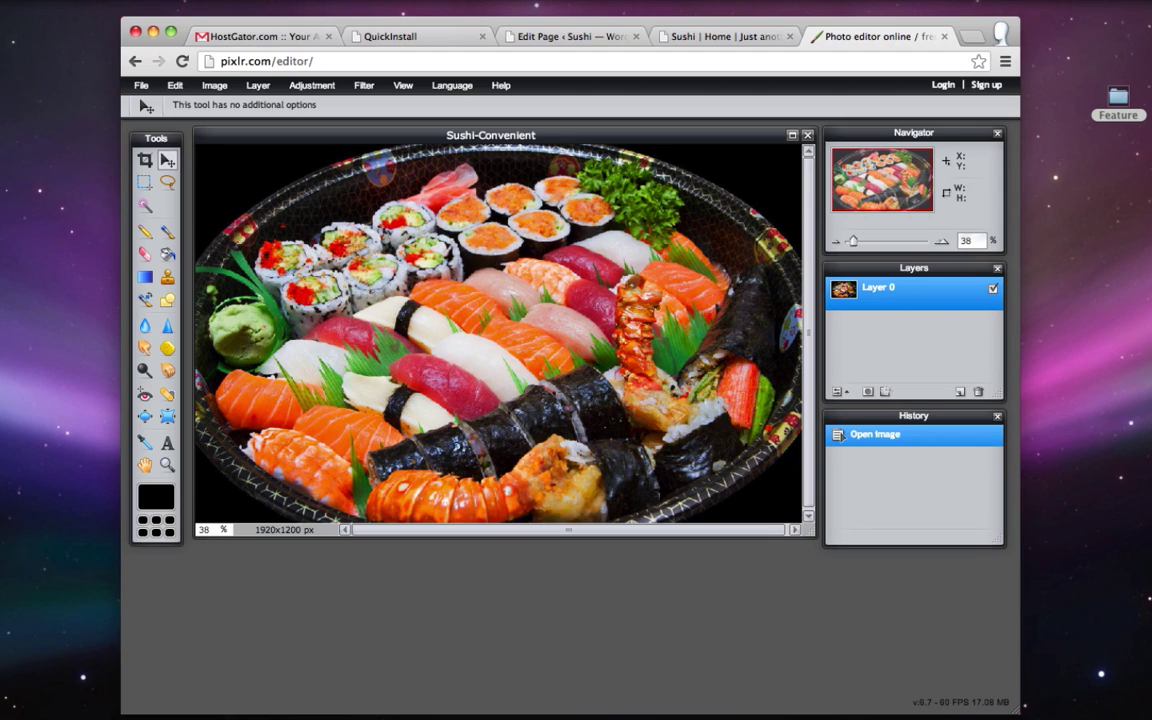
{"action": "left_click", "coordinate": [215, 86]}
{"action": "left_click", "coordinate": [250, 122]}
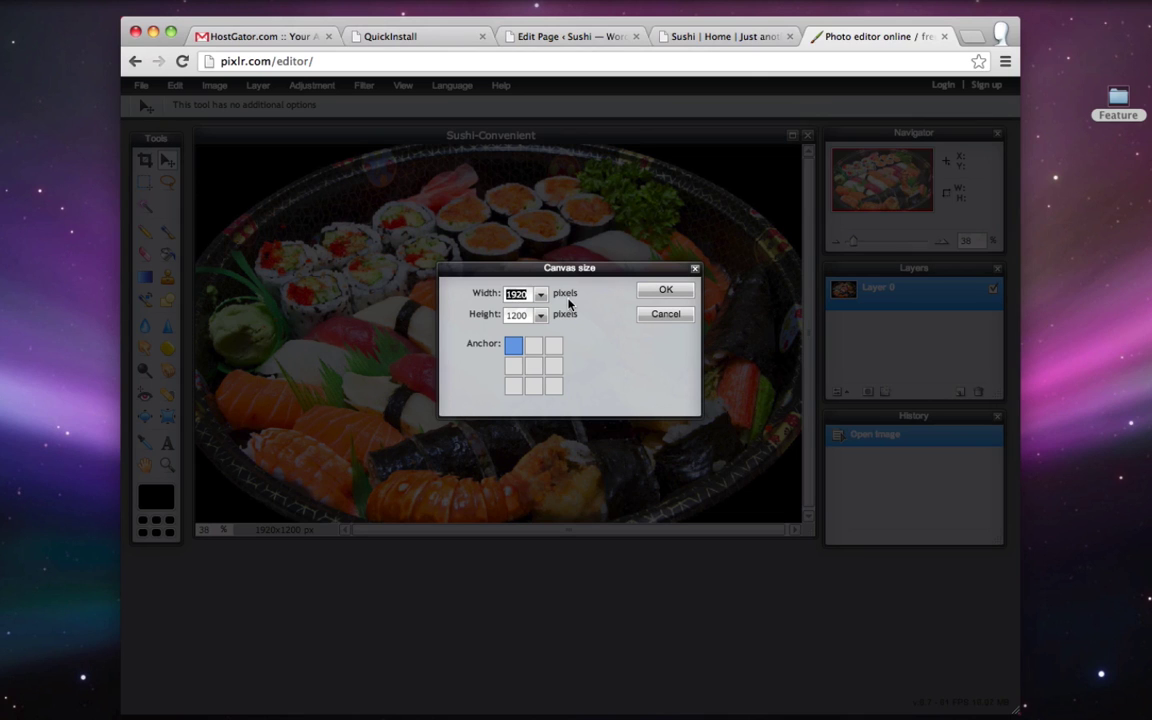
{"action": "type", "text": "980"}
{"action": "left_click_drag", "start_coordinate": [524, 319], "coordinate": [475, 316]}
{"action": "type", "text": "390"}
{"action": "left_click", "coordinate": [670, 291]}
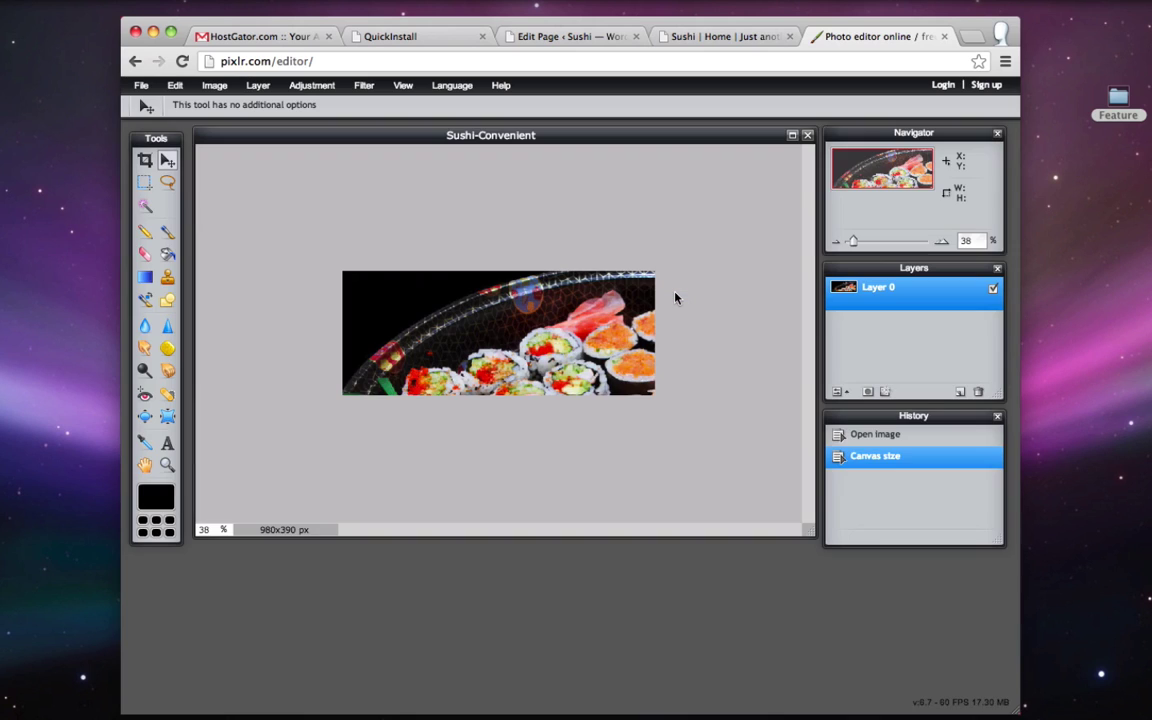
- Reposition the sushi photo within the banner using the Move tool
{"action": "left_click", "coordinate": [168, 161]}
{"action": "left_click_drag", "start_coordinate": [632, 376], "coordinate": [480, 335]}
{"action": "left_click_drag", "start_coordinate": [640, 375], "coordinate": [477, 373]}
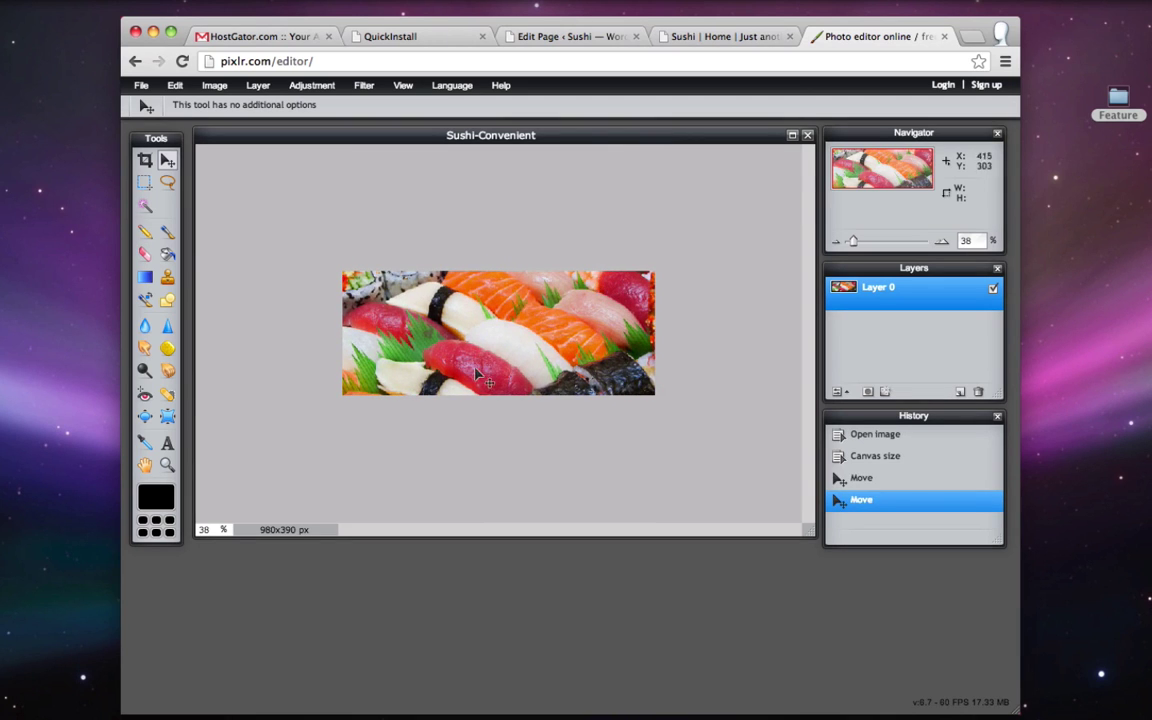
- Free-transform the photo to fill the 980x390 banner, then bring up the JPEG save settings
{"action": "left_click", "coordinate": [178, 88]}
{"action": "left_click", "coordinate": [225, 210]}
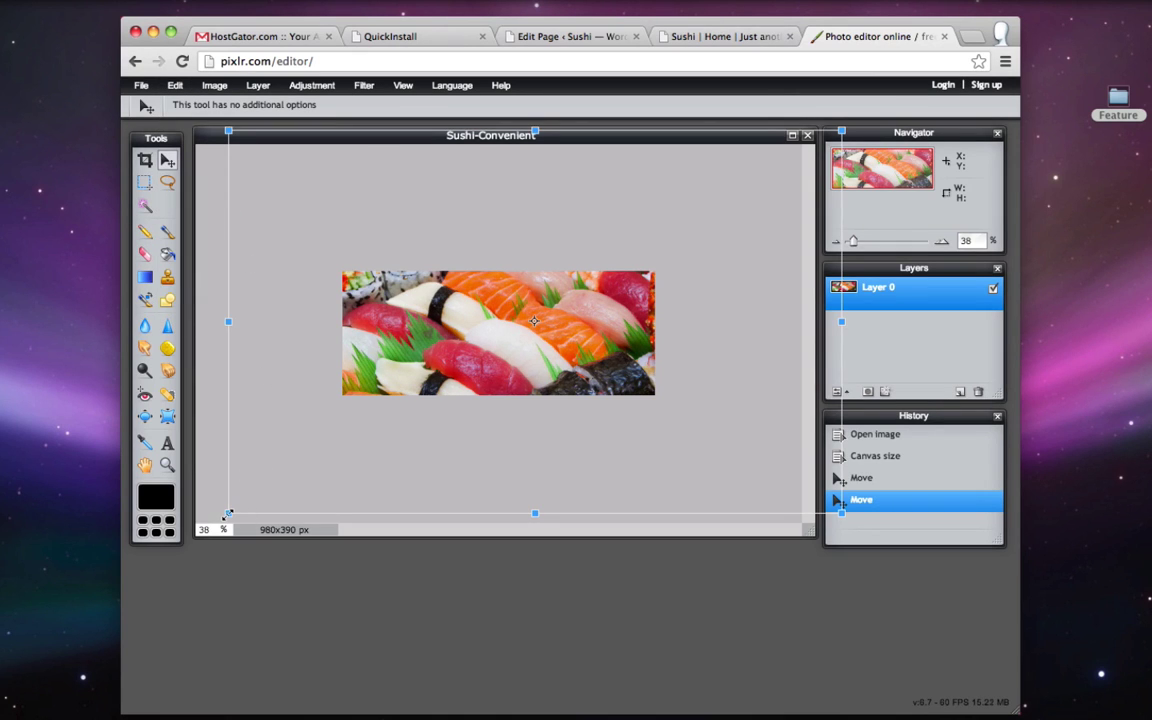
{"action": "left_click_drag", "start_coordinate": [228, 514], "coordinate": [285, 449]}
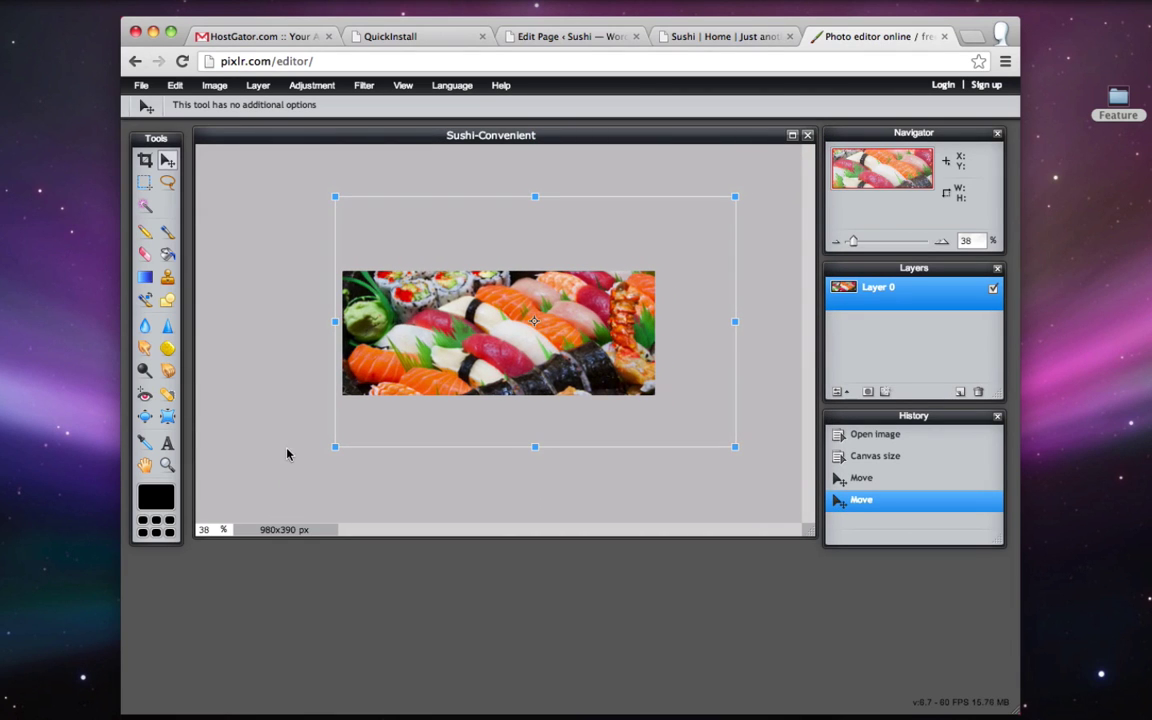
{"action": "mouse_move", "coordinate": [555, 280]}
{"action": "left_mouse_down"}
{"action": "mouse_move", "coordinate": [535, 279]}
{"action": "mouse_move", "coordinate": [540, 287]}
{"action": "left_mouse_up"}
{"action": "mouse_move", "coordinate": [321, 454]}
{"action": "left_mouse_down"}
{"action": "mouse_move", "coordinate": [337, 441]}
{"action": "mouse_move", "coordinate": [323, 449]}
{"action": "left_mouse_up"}
{"action": "left_click_drag", "start_coordinate": [476, 346], "coordinate": [454, 359]}
{"action": "left_click_drag", "start_coordinate": [683, 224], "coordinate": [670, 236]}
{"action": "left_click_drag", "start_coordinate": [596, 325], "coordinate": [591, 323]}
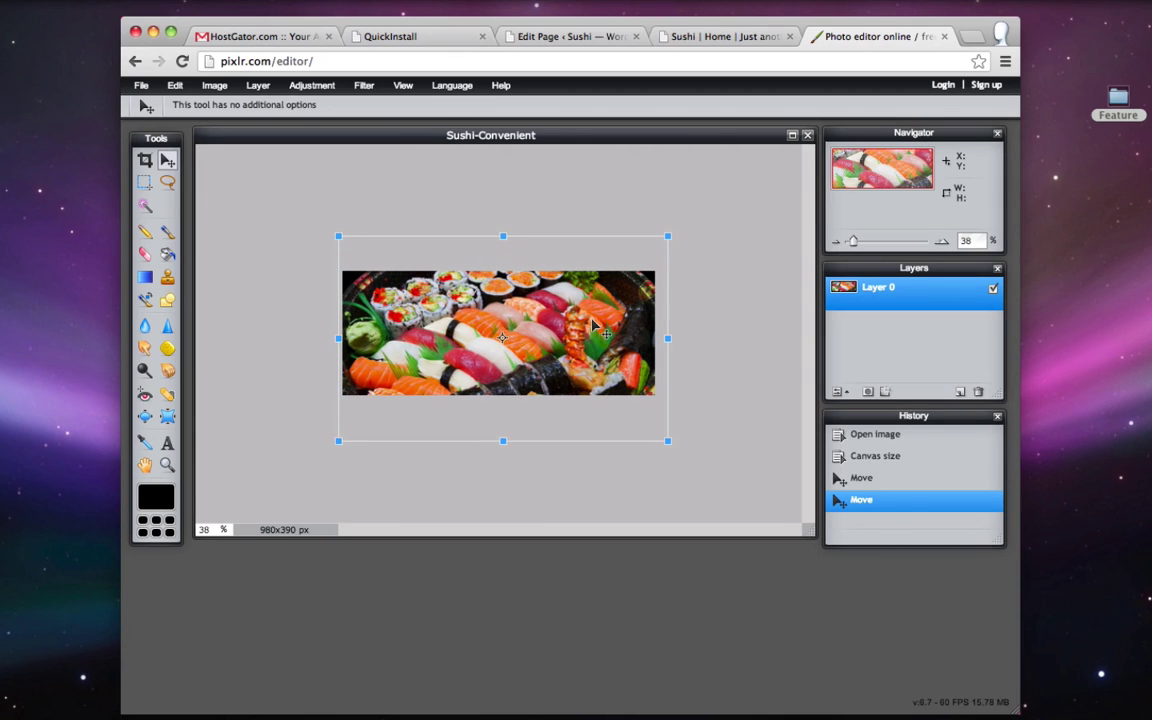
{"action": "key", "text": "Return"}
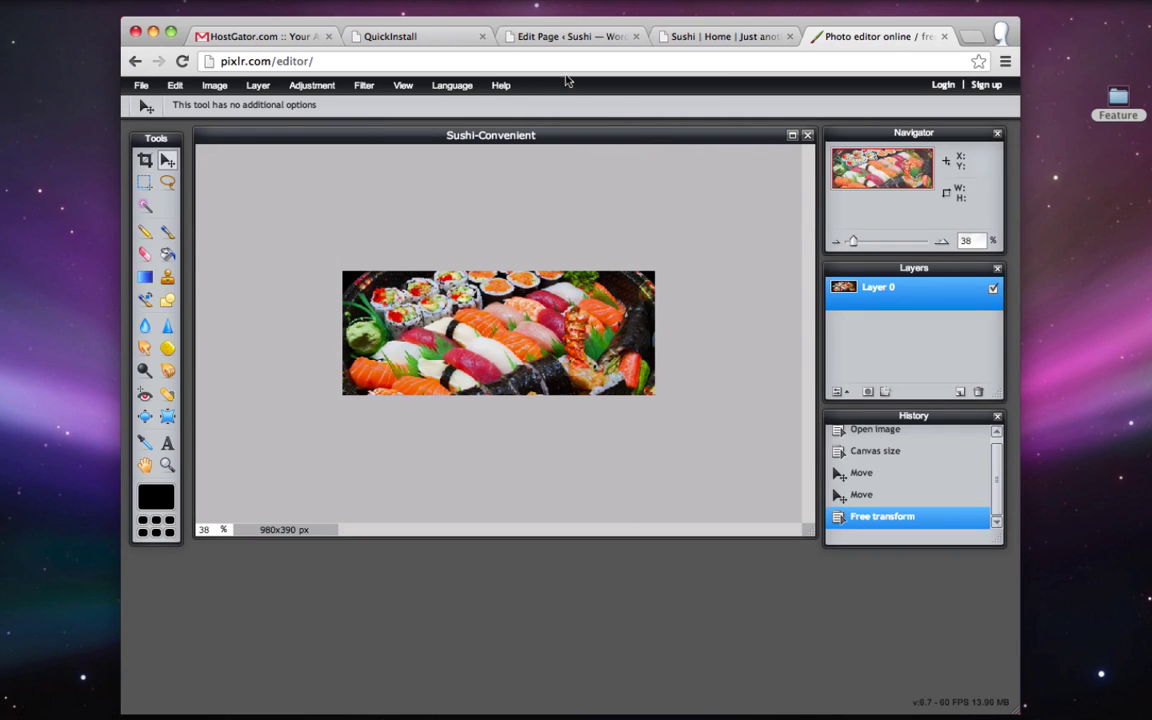
{"action": "left_click", "coordinate": [139, 84]}
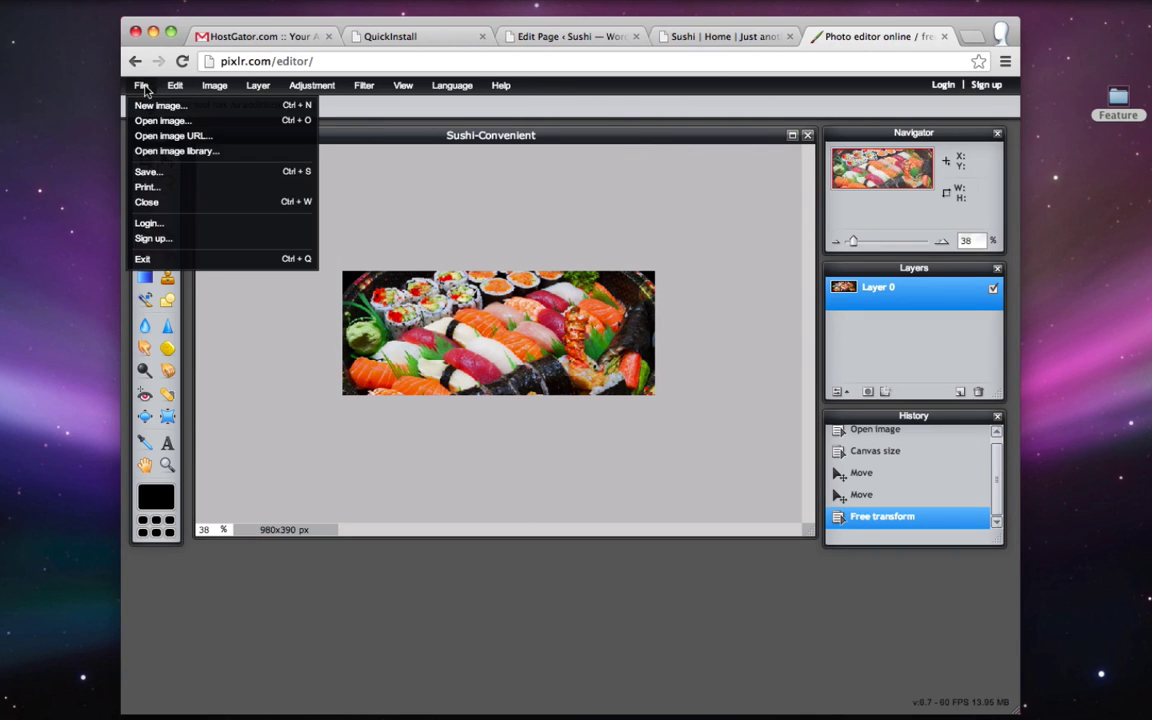
{"action": "left_click", "coordinate": [165, 173]}
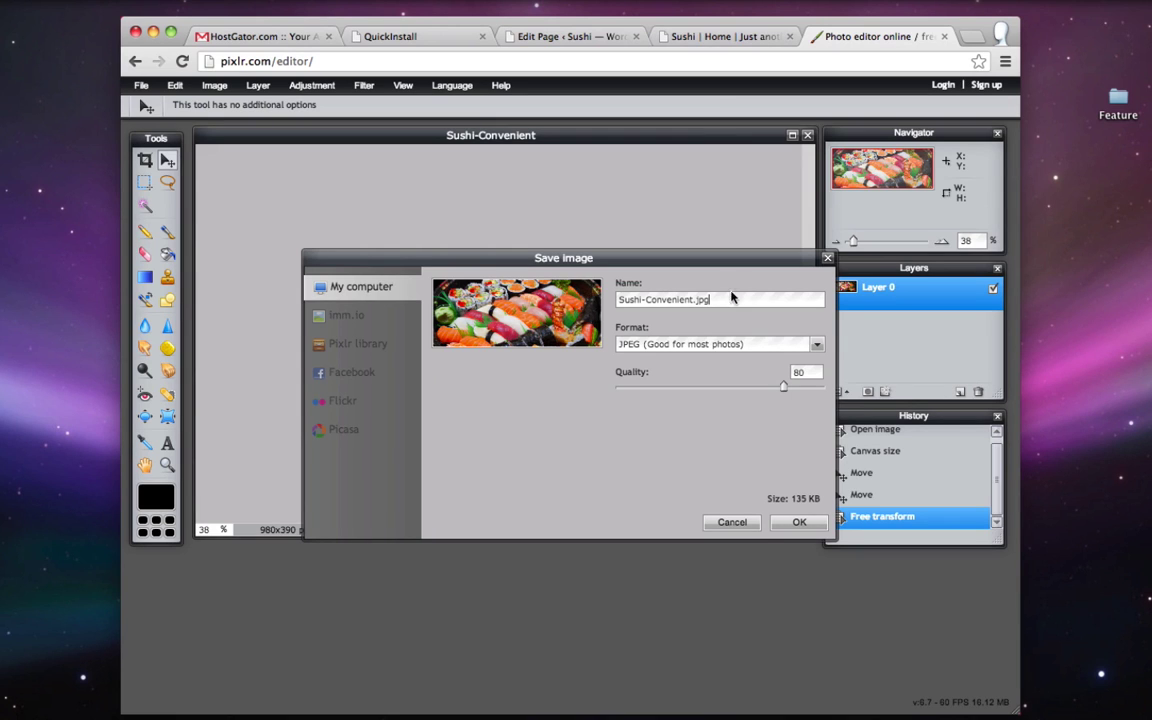
- Save the resized sushi photo as Sushi-Convenient.jpg on the Desktop and return to the browser
{"action": "left_click", "coordinate": [812, 530]}
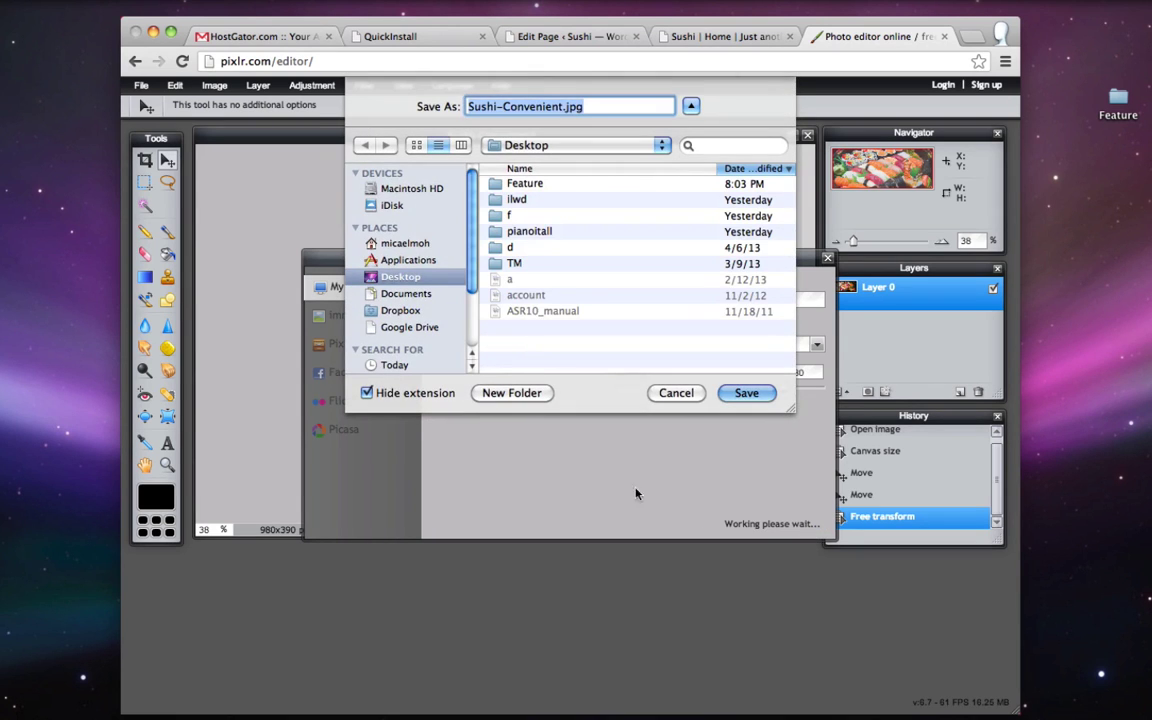
{"action": "left_click", "coordinate": [745, 393]}
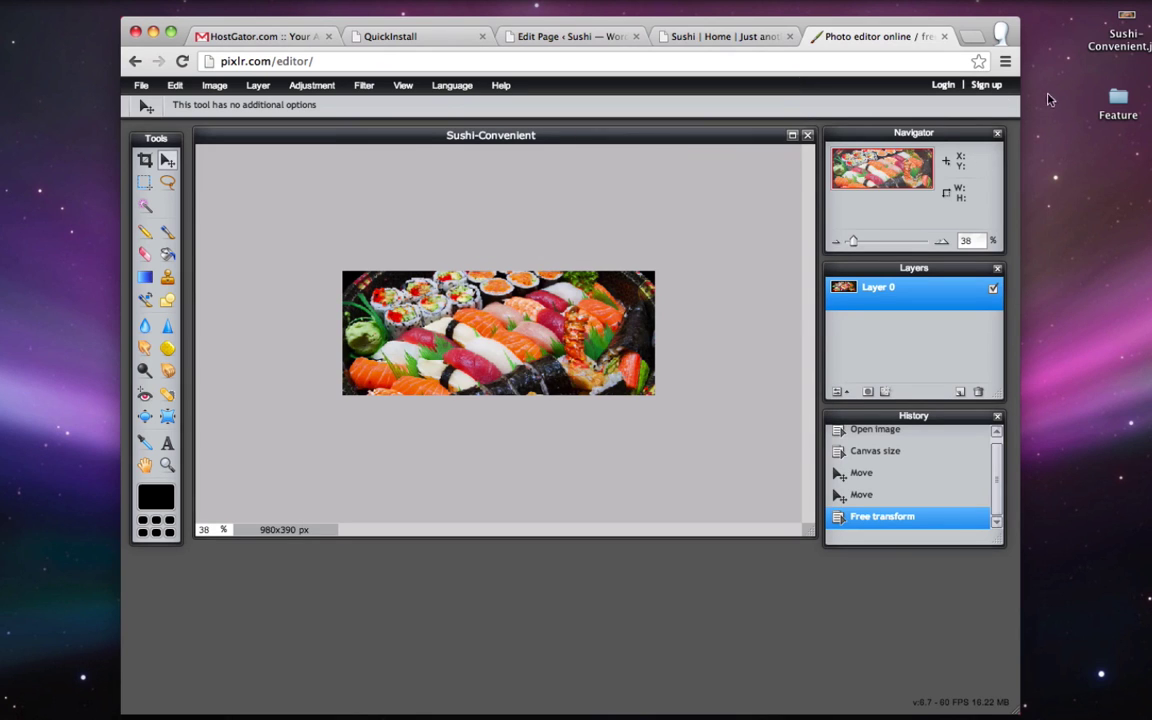
{"action": "left_click_drag", "start_coordinate": [1120, 37], "coordinate": [1078, 72]}
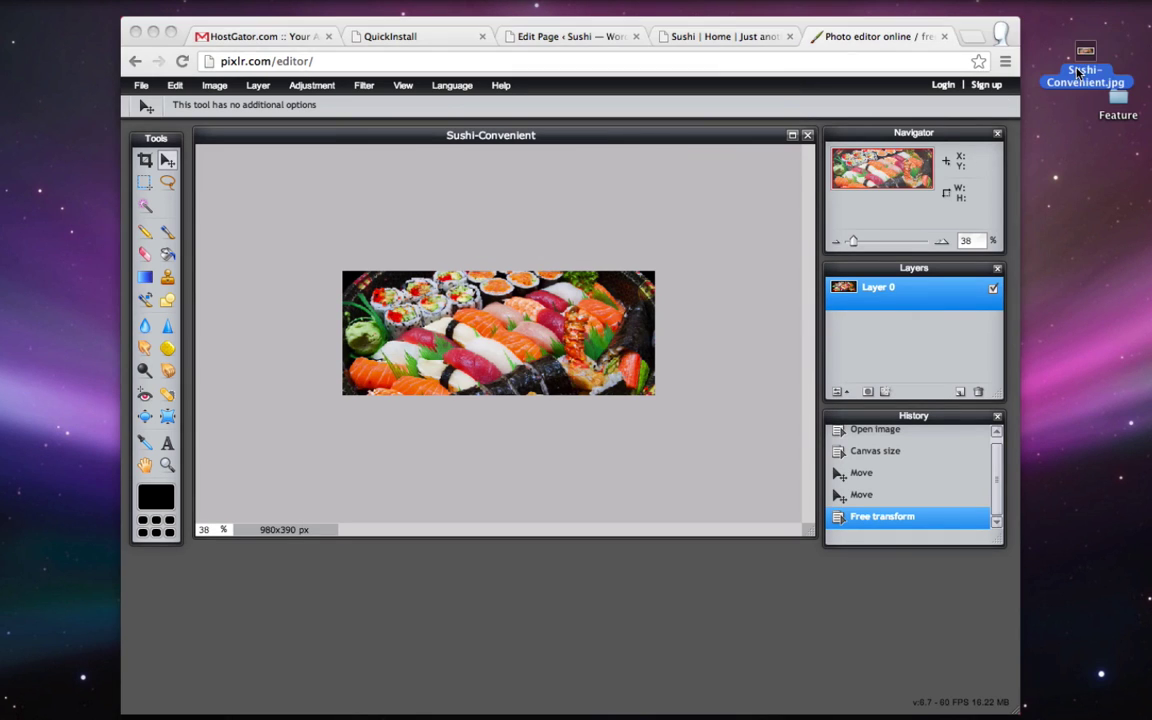
{"action": "left_click", "coordinate": [944, 36]}
- Close the photo editor and go back to the Home page editor's slider fields
{"action": "left_click", "coordinate": [944, 36]}
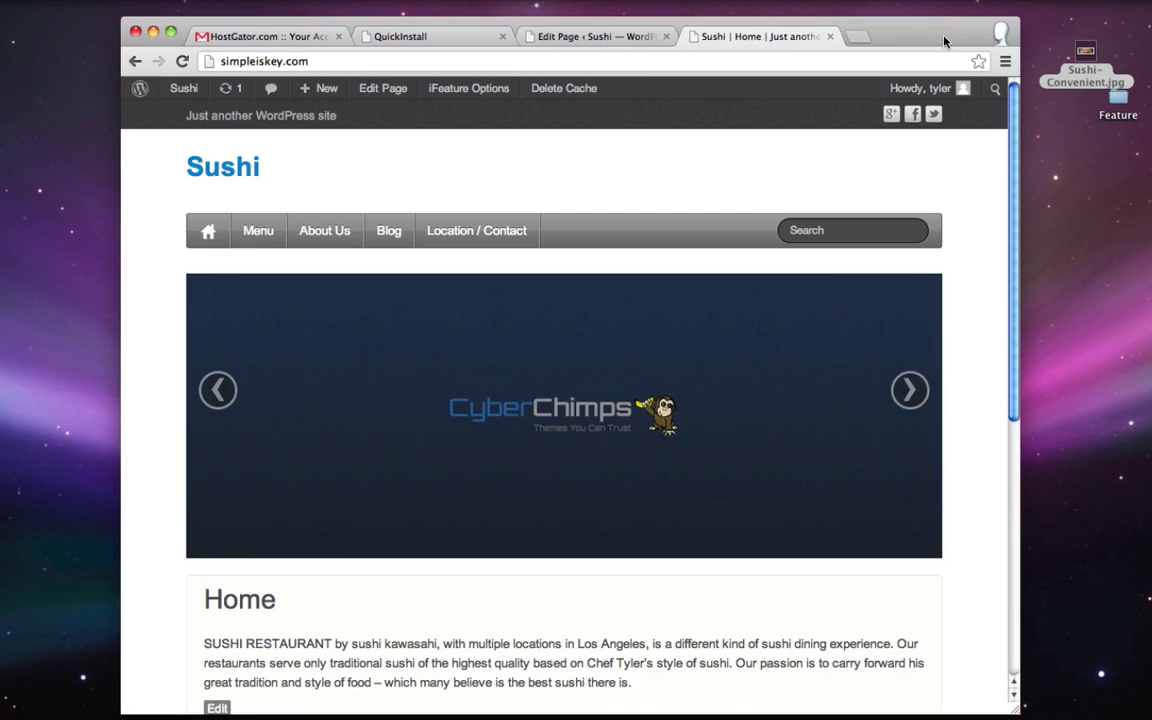
{"action": "left_click", "coordinate": [601, 41]}
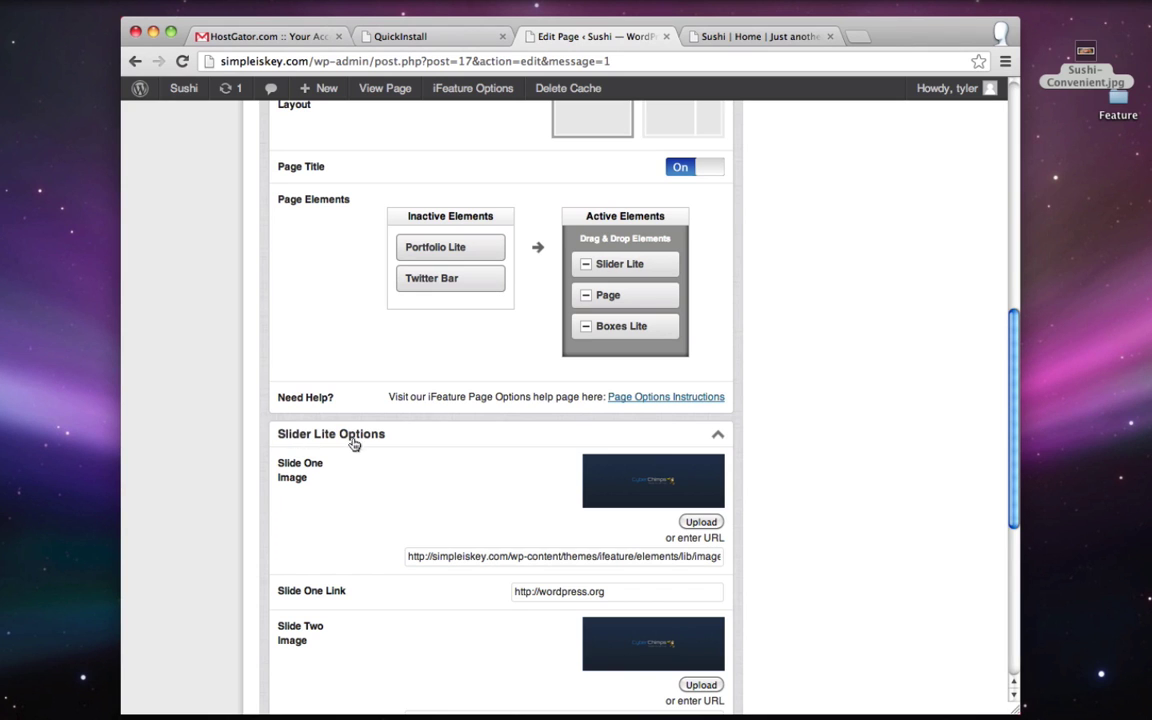
{"action": "scroll", "coordinate": [352, 446], "scroll_direction": "up", "scroll_amount": 10}
{"action": "scroll", "coordinate": [352, 442], "scroll_direction": "down", "scroll_amount": 10}
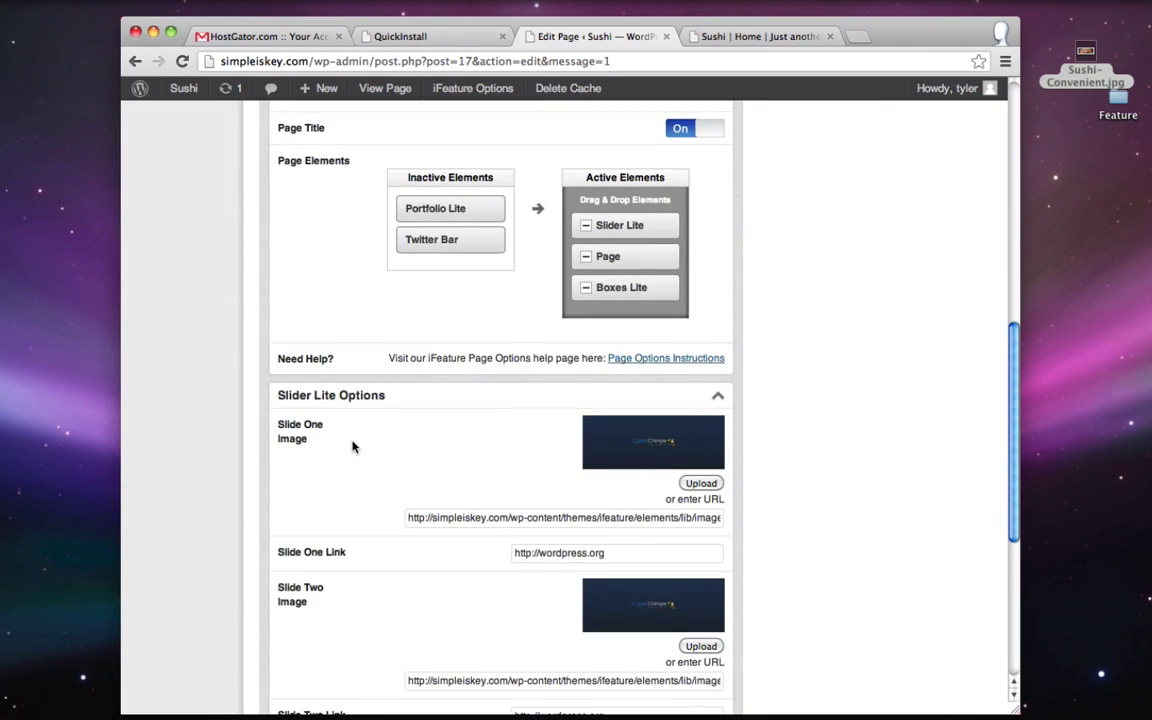
{"action": "scroll", "coordinate": [393, 419], "scroll_direction": "down", "scroll_amount": 1}
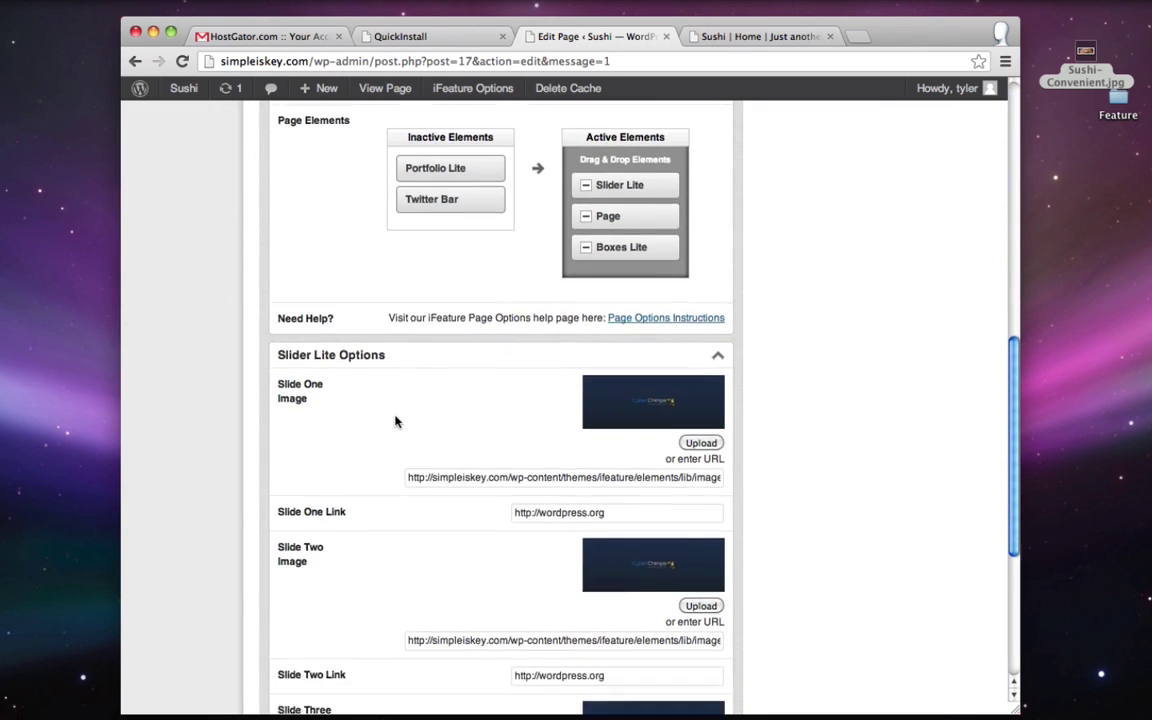
- Upload Sushi-Convenient.jpg as the Slide One image and update the Home page
{"action": "left_click", "coordinate": [701, 438]}
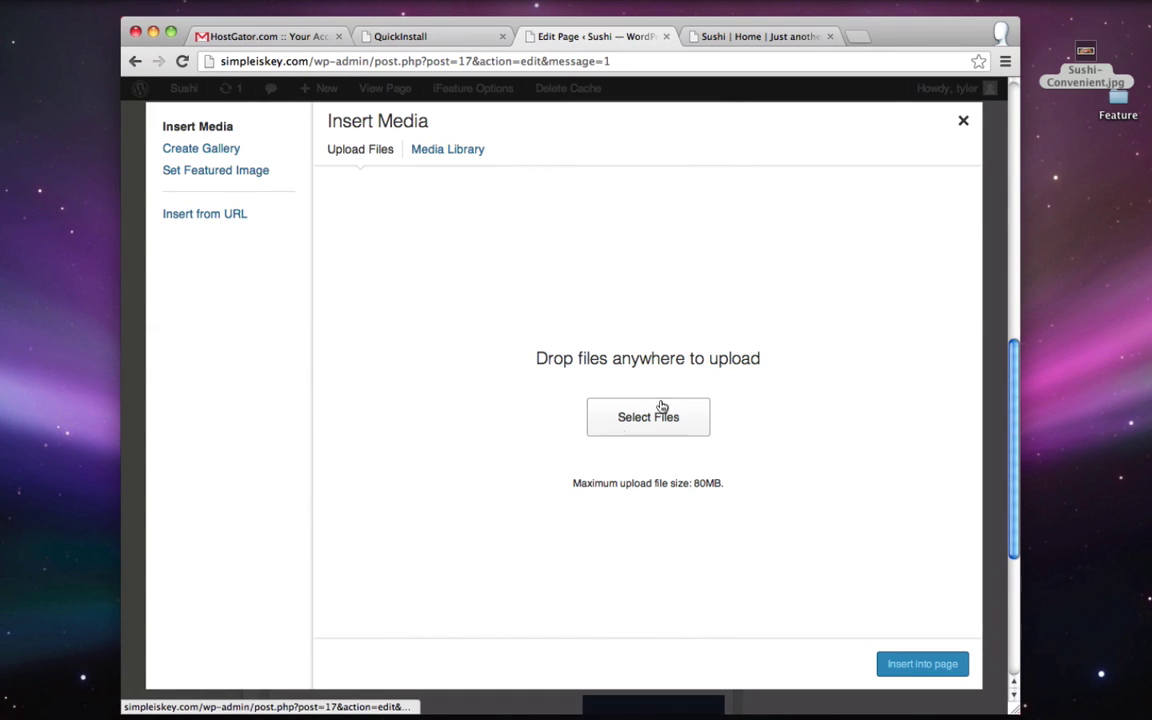
{"action": "left_click", "coordinate": [662, 410]}
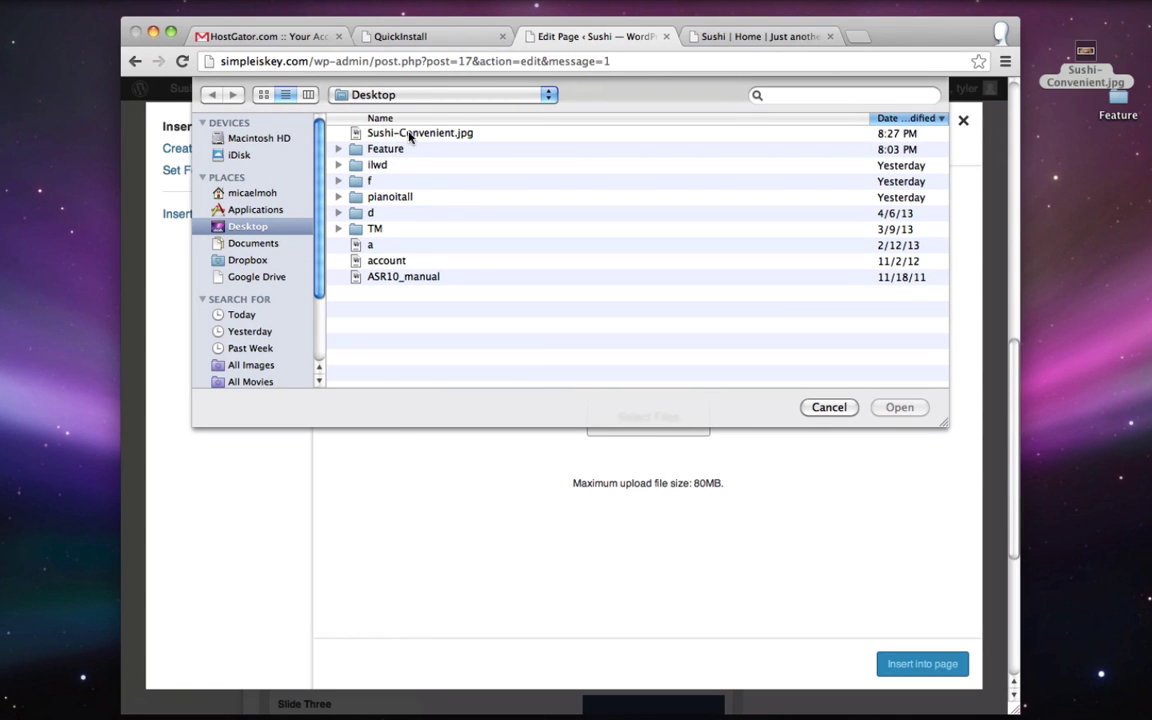
{"action": "left_click", "coordinate": [409, 137]}
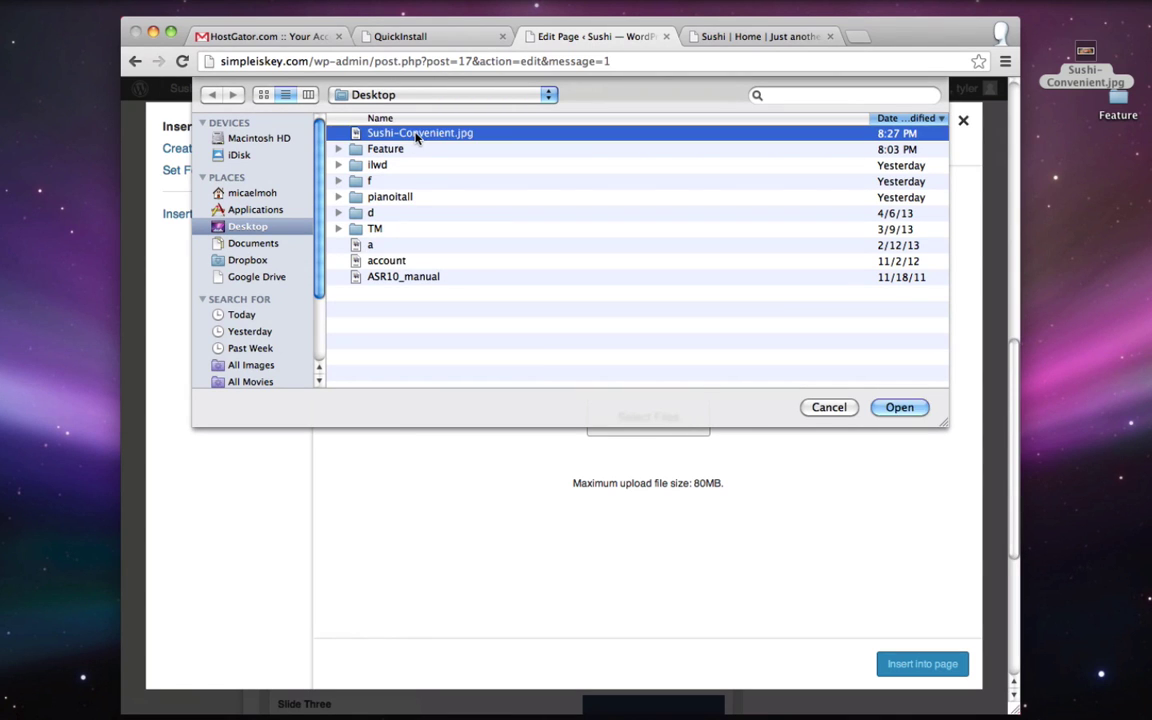
{"action": "left_click", "coordinate": [899, 408]}
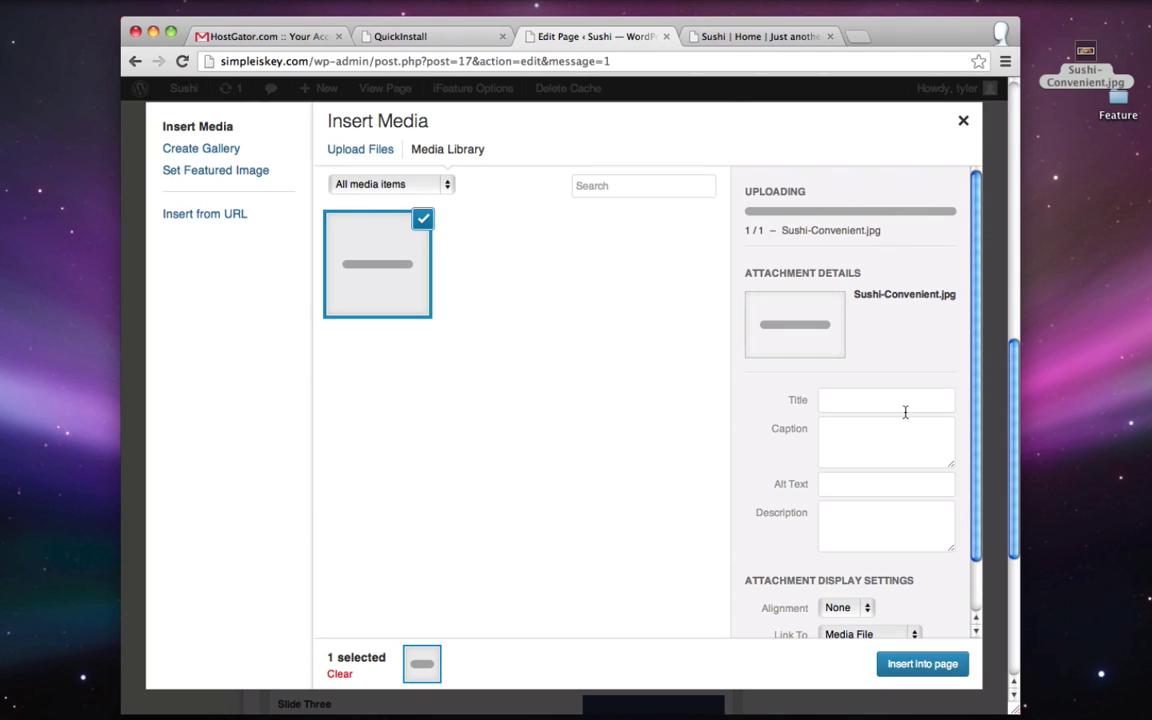
{"action": "left_click", "coordinate": [922, 664]}
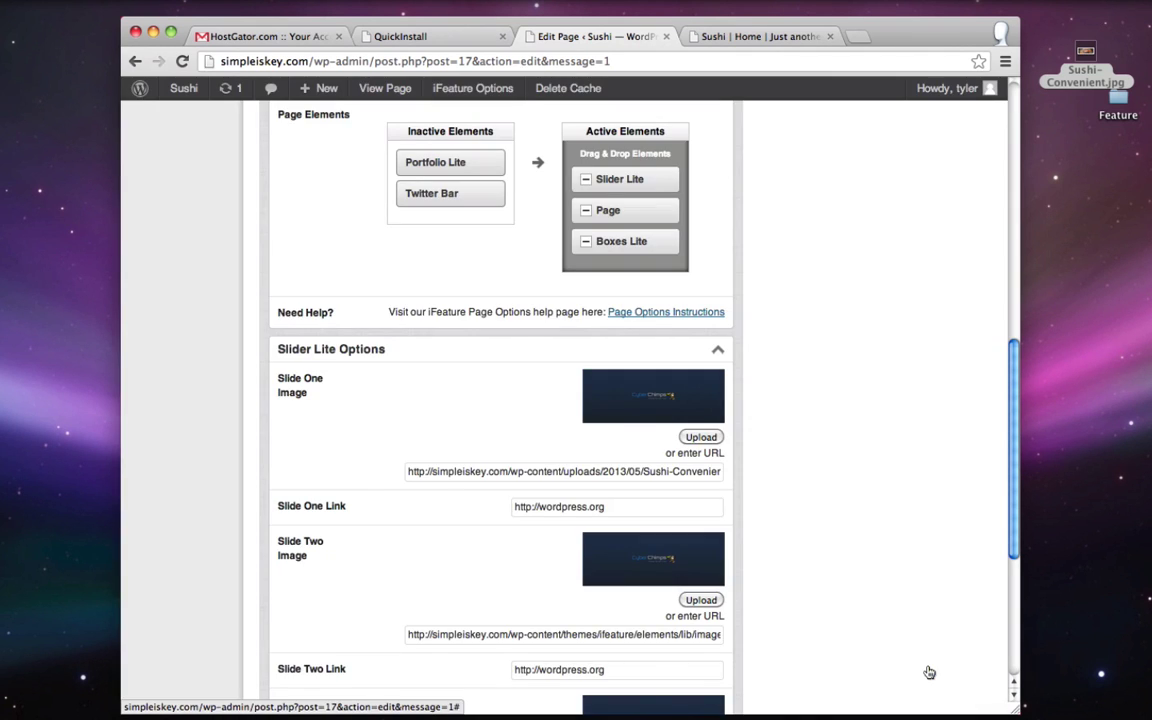
{"action": "scroll", "coordinate": [929, 672], "scroll_direction": "up", "scroll_amount": 10}
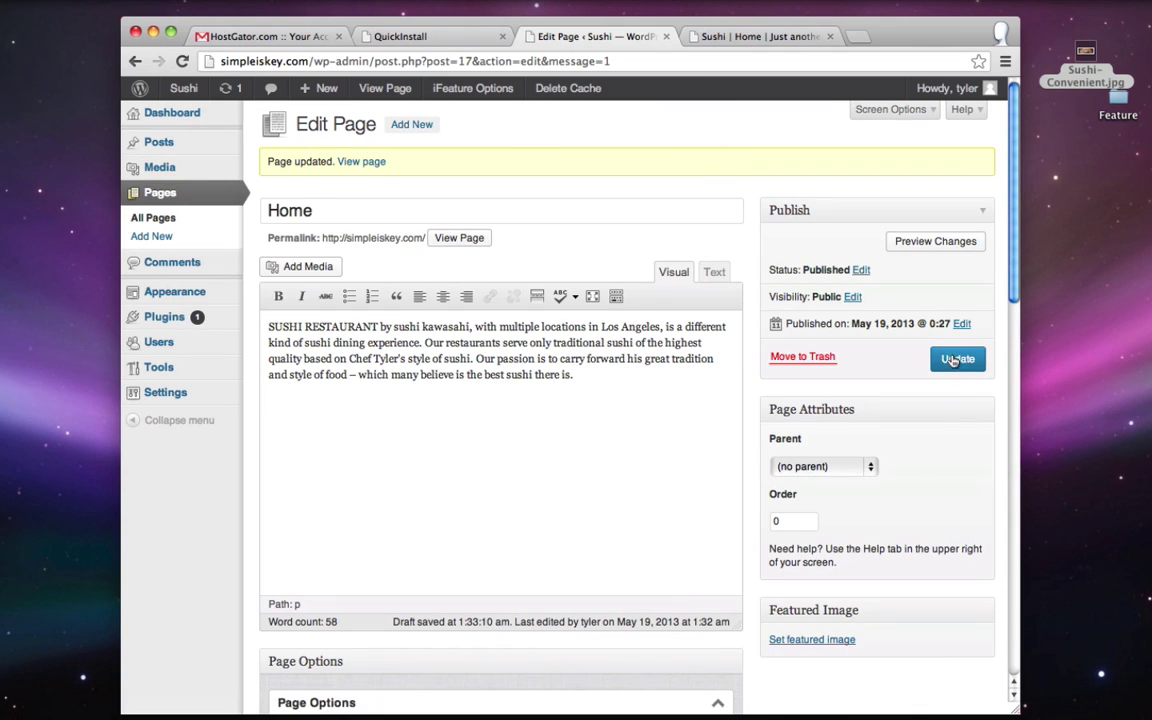
{"action": "left_click", "coordinate": [956, 359]}
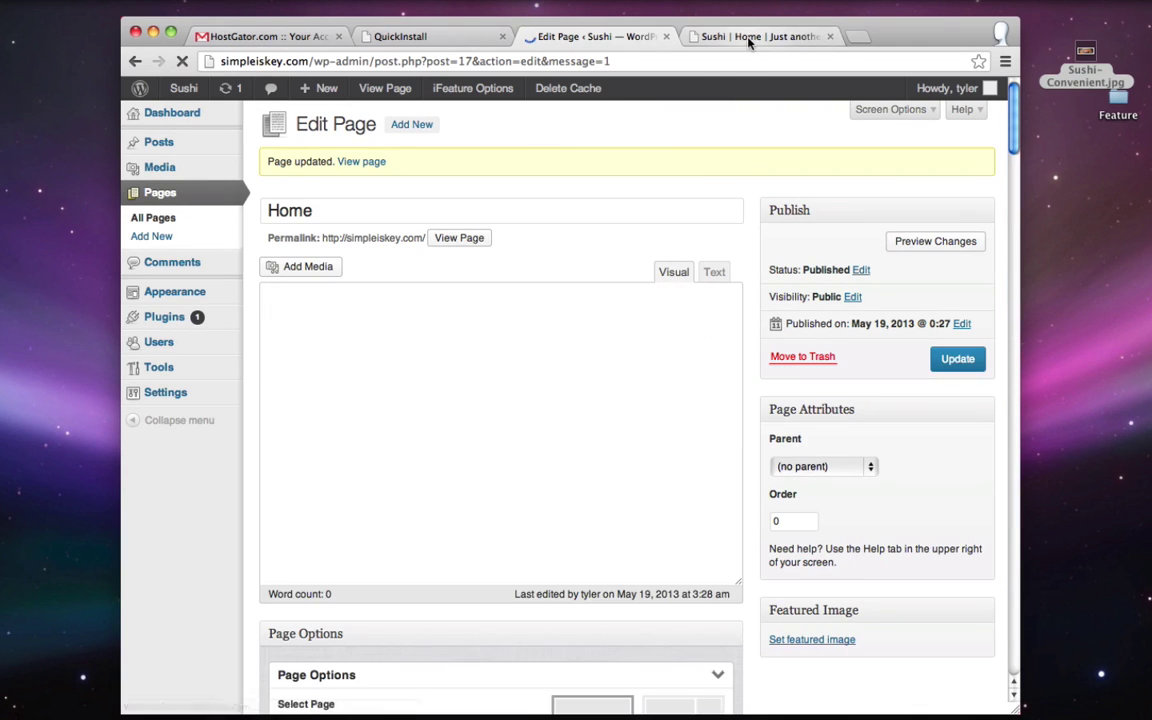
{"action": "left_click", "coordinate": [748, 37]}
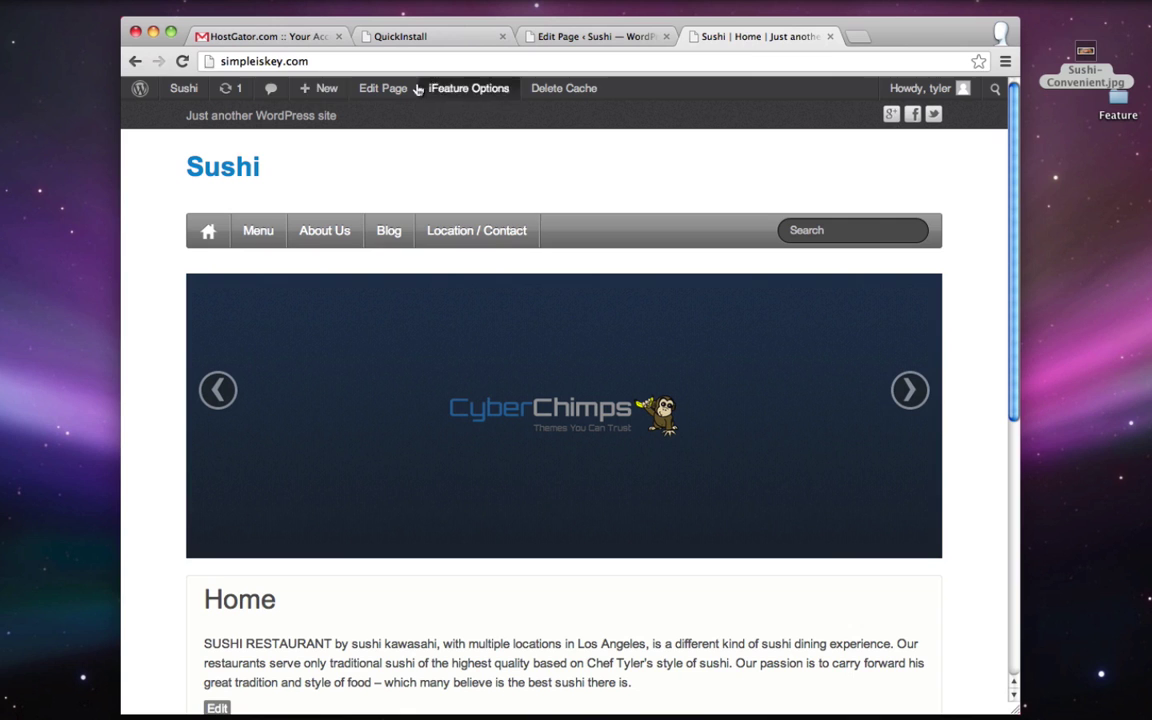
{"action": "left_click", "coordinate": [181, 62]}
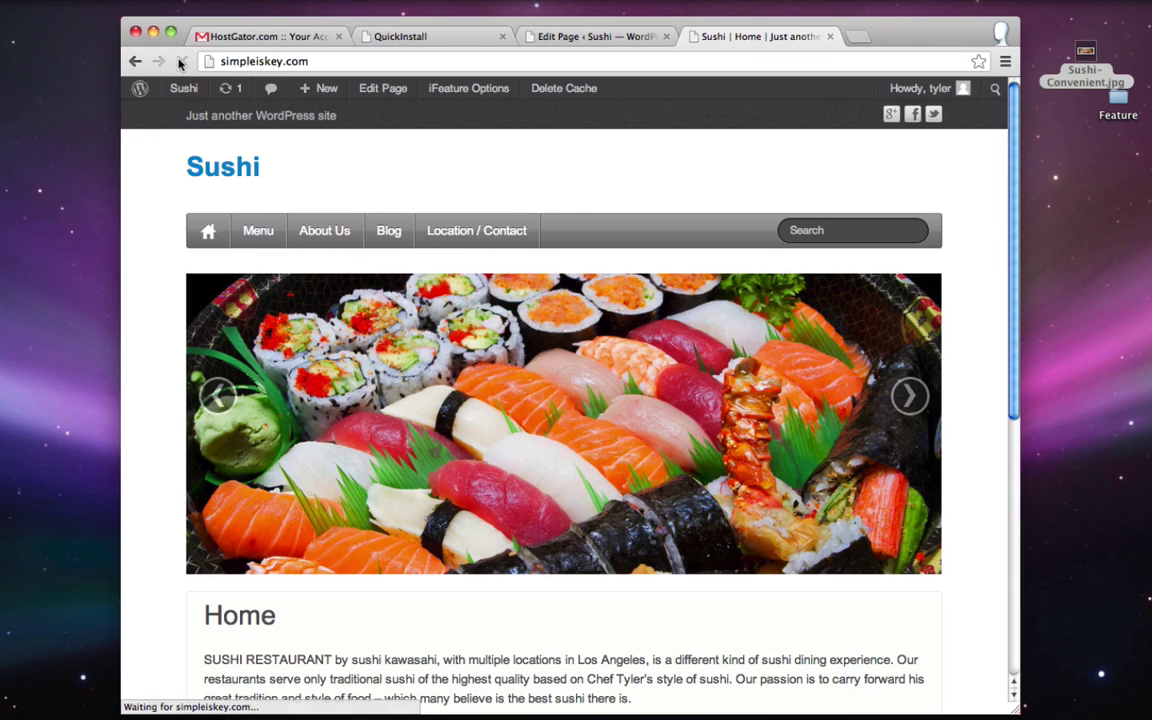
{"action": "left_click", "coordinate": [908, 396]}
{"action": "left_click", "coordinate": [218, 396]}
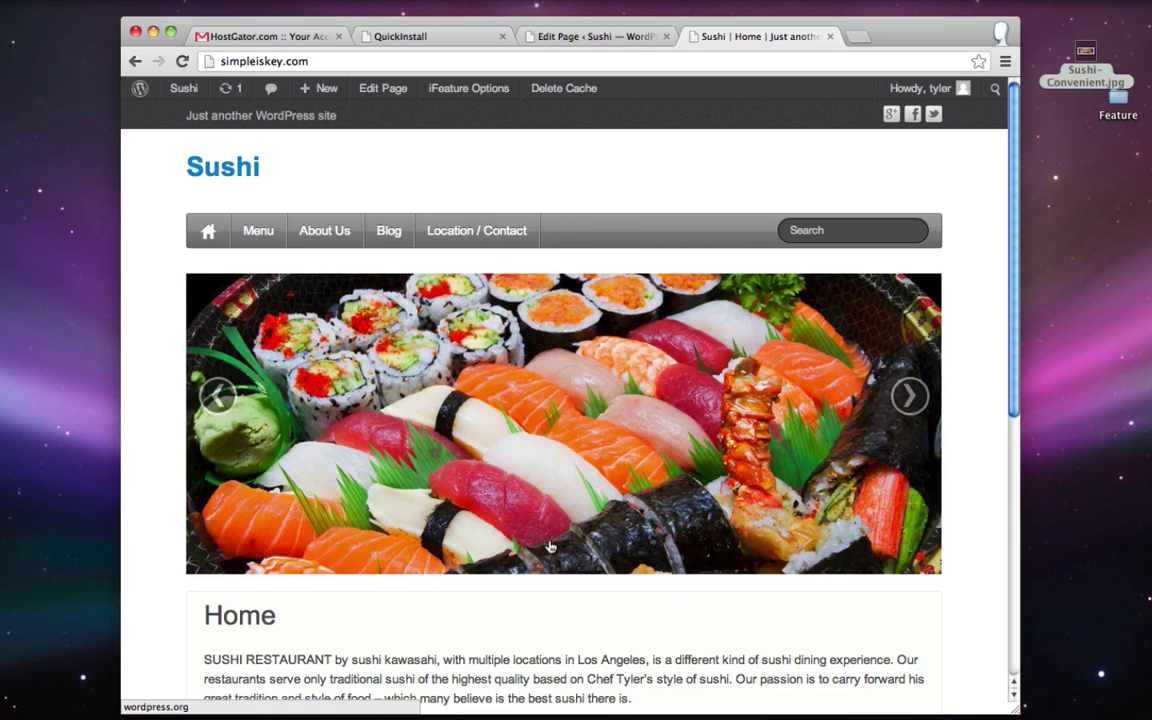
{"action": "left_click", "coordinate": [594, 38]}
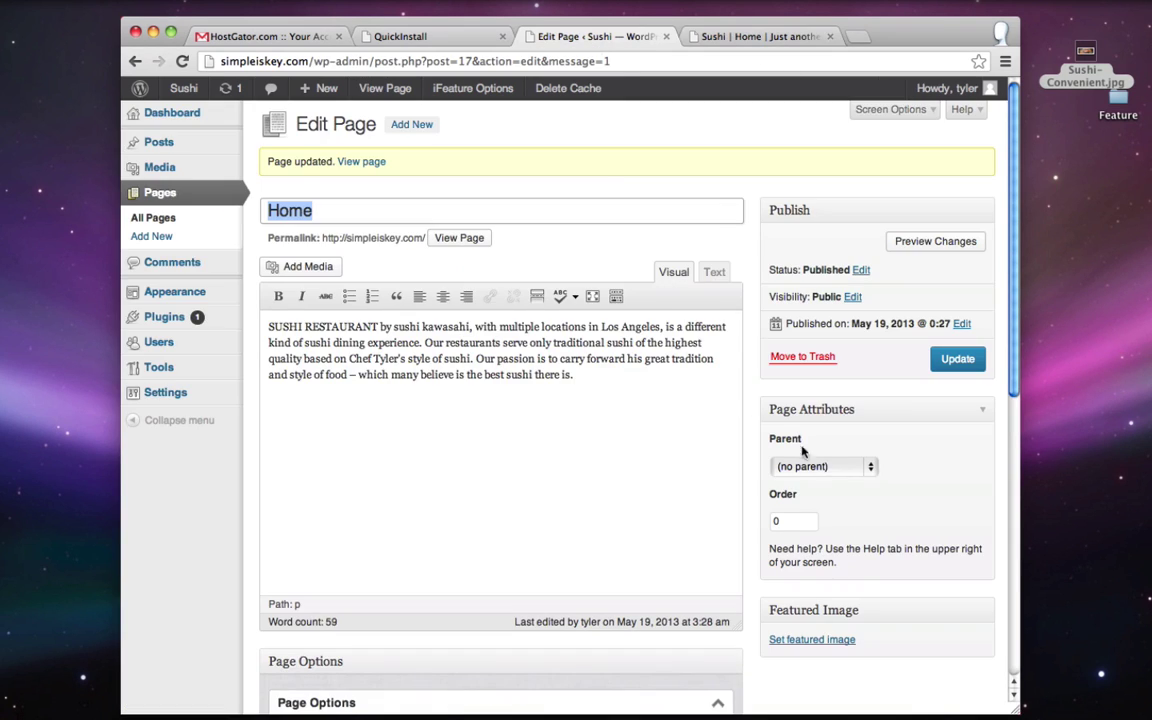
- Replace the Slide One image with sushi1.jpg dragged in from the slides folder
{"action": "scroll", "coordinate": [820, 460], "scroll_direction": "down", "scroll_amount": 10}
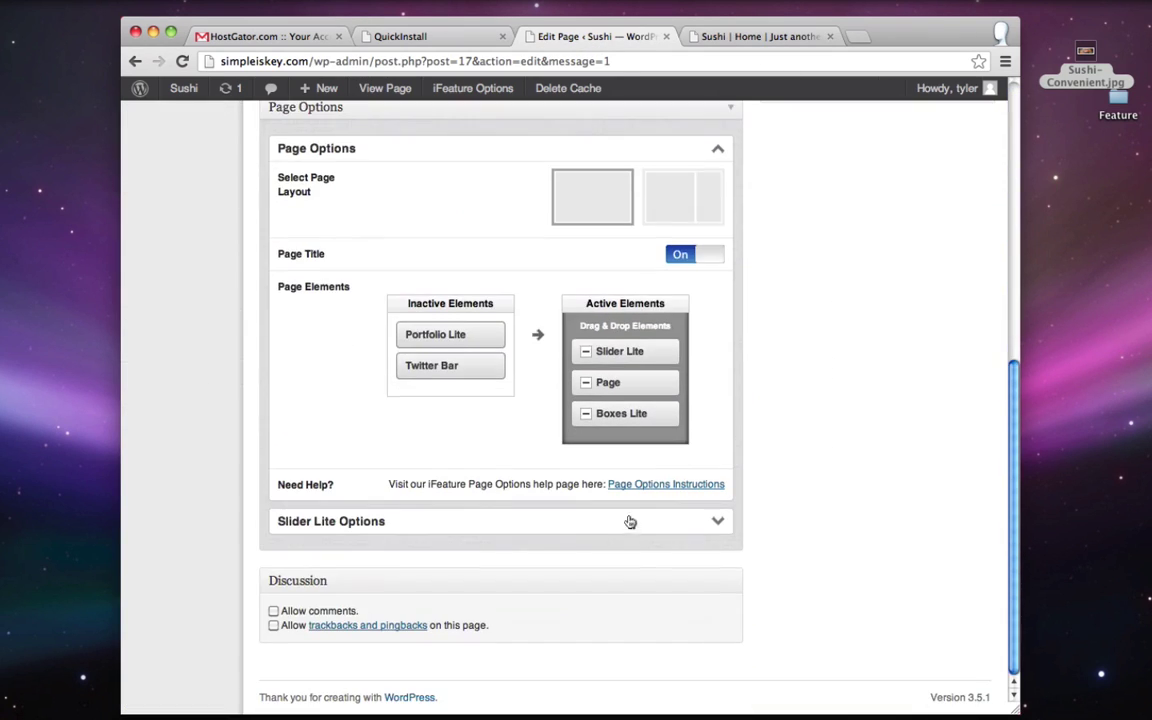
{"action": "left_click", "coordinate": [630, 521]}
{"action": "scroll", "coordinate": [951, 406], "scroll_direction": "down", "scroll_amount": 3}
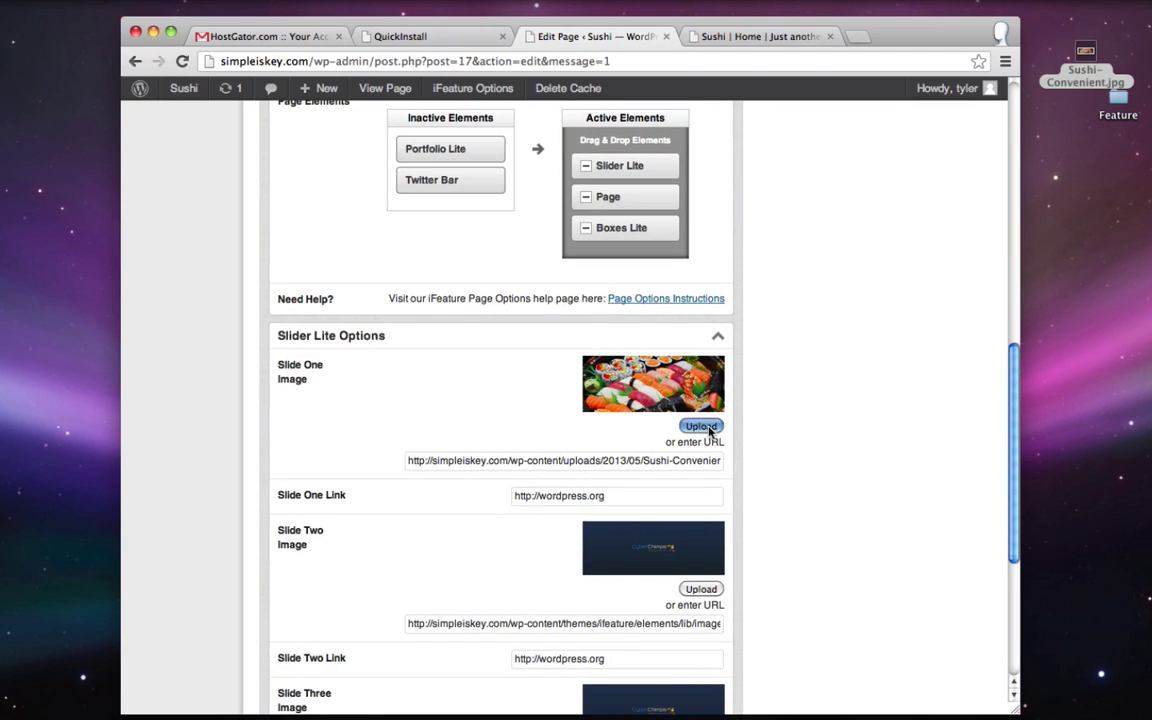
{"action": "left_click", "coordinate": [703, 427]}
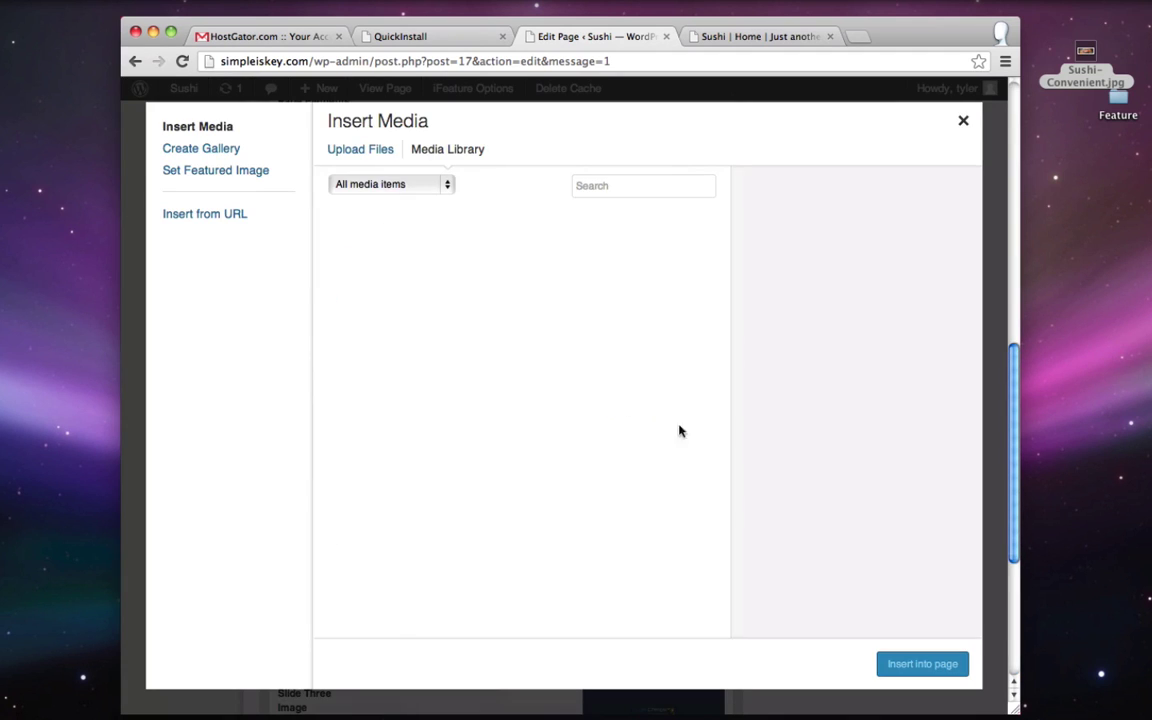
{"action": "left_click", "coordinate": [354, 148]}
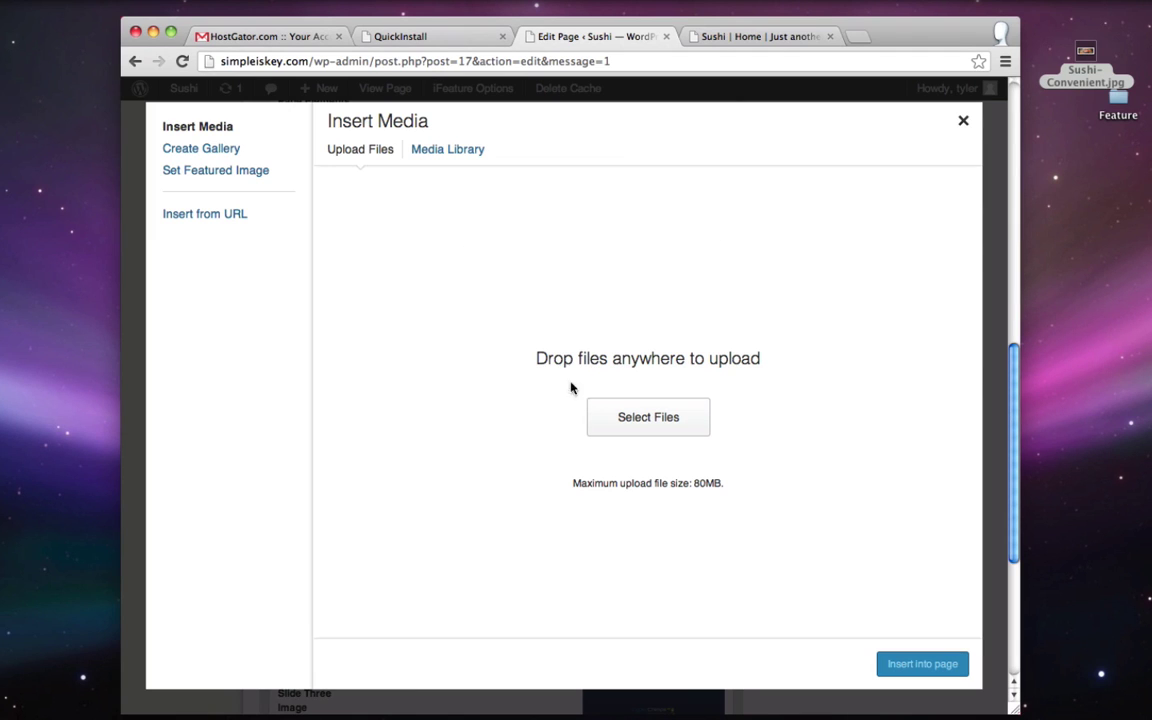
{"action": "left_click", "coordinate": [1118, 84]}
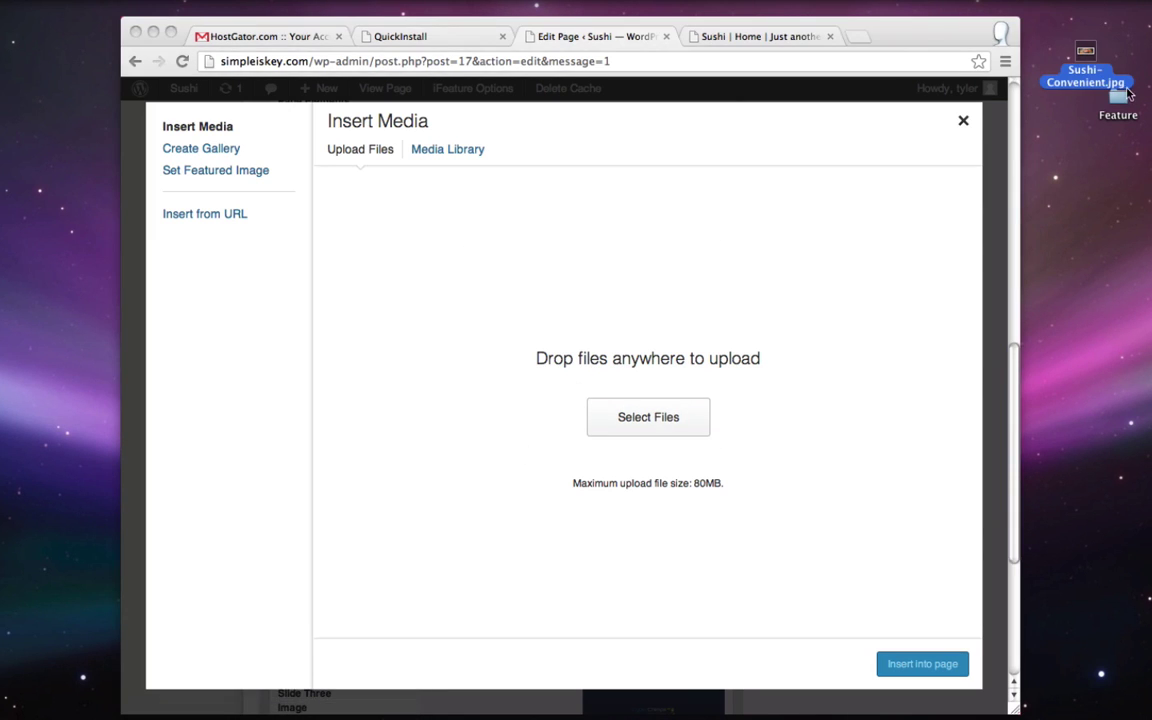
{"action": "double_click", "coordinate": [1118, 100]}
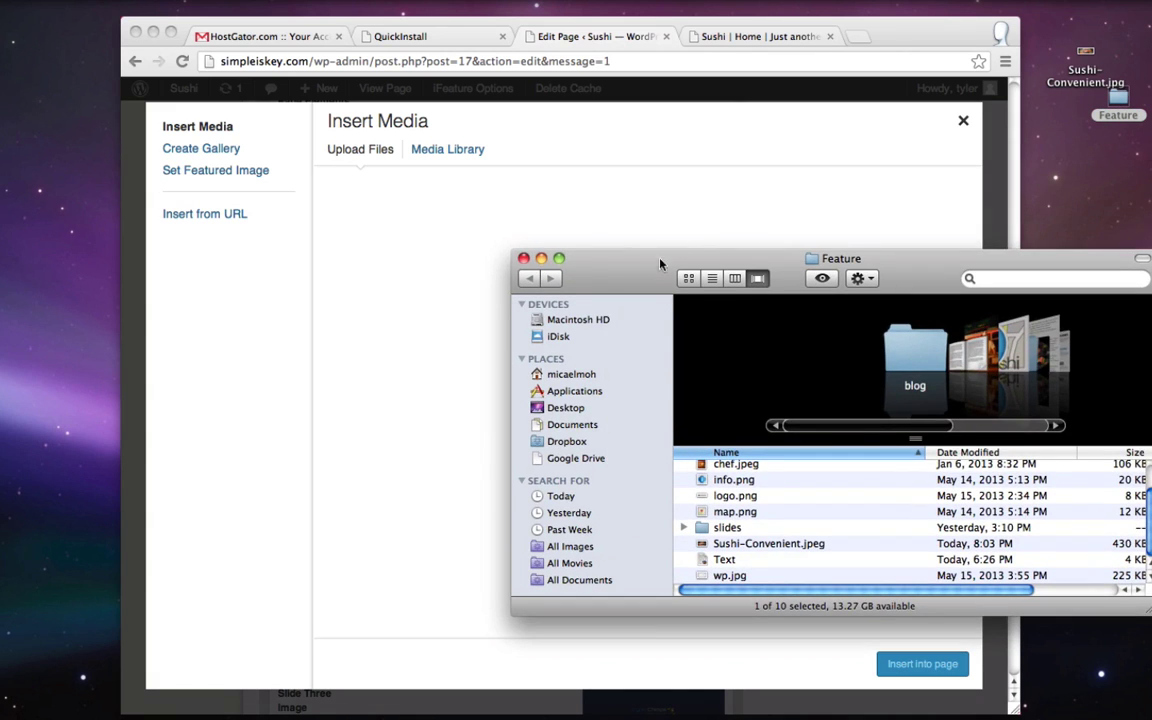
{"action": "left_click_drag", "start_coordinate": [660, 264], "coordinate": [876, 165]}
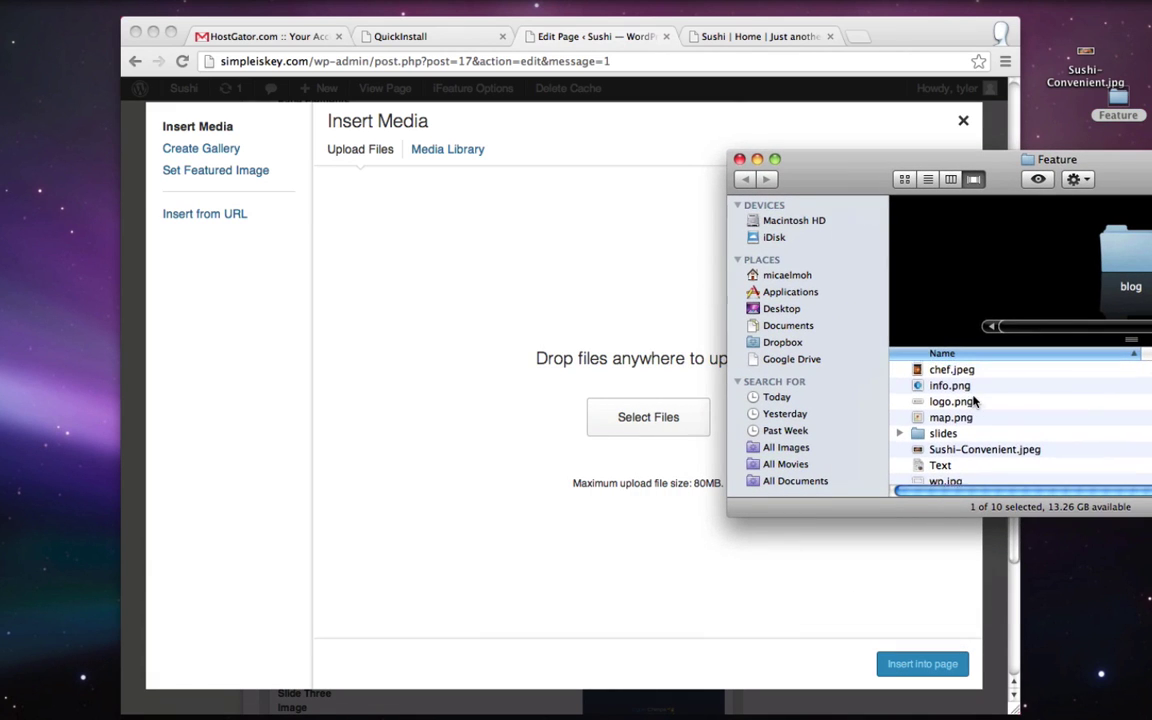
{"action": "scroll", "coordinate": [975, 400], "scroll_direction": "up", "scroll_amount": 2}
{"action": "scroll", "coordinate": [975, 400], "scroll_direction": "down", "scroll_amount": 2}
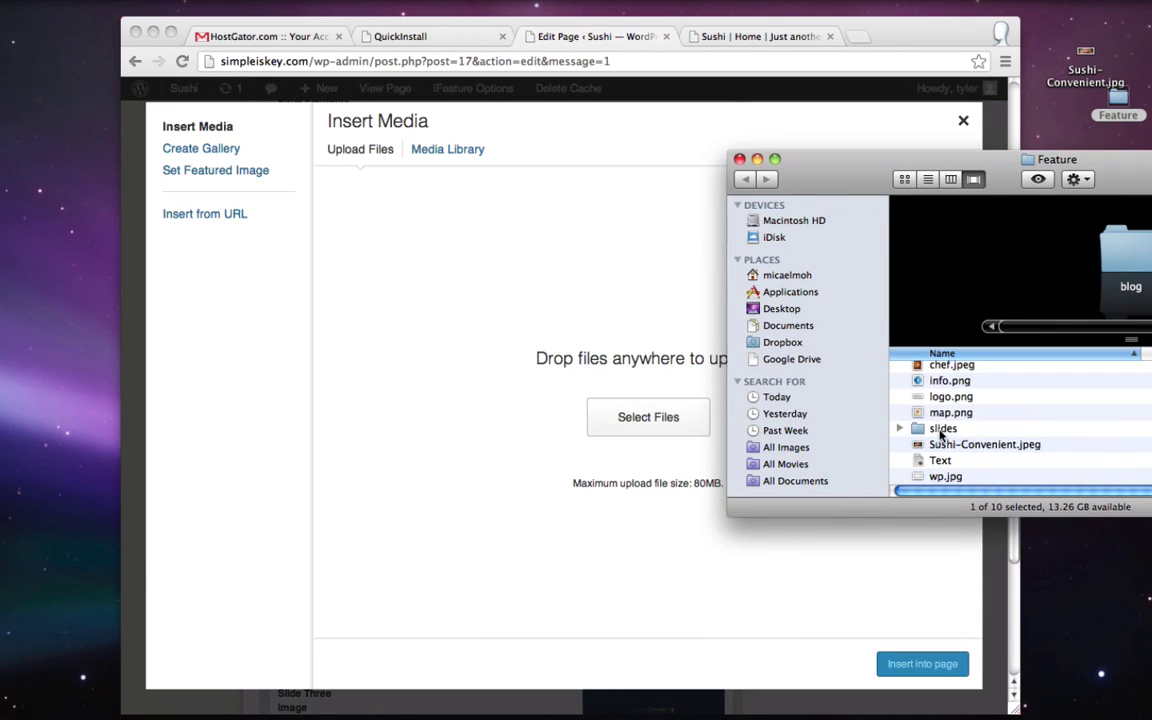
{"action": "double_click", "coordinate": [941, 430]}
{"action": "left_click_drag", "start_coordinate": [735, 400], "coordinate": [542, 373]}
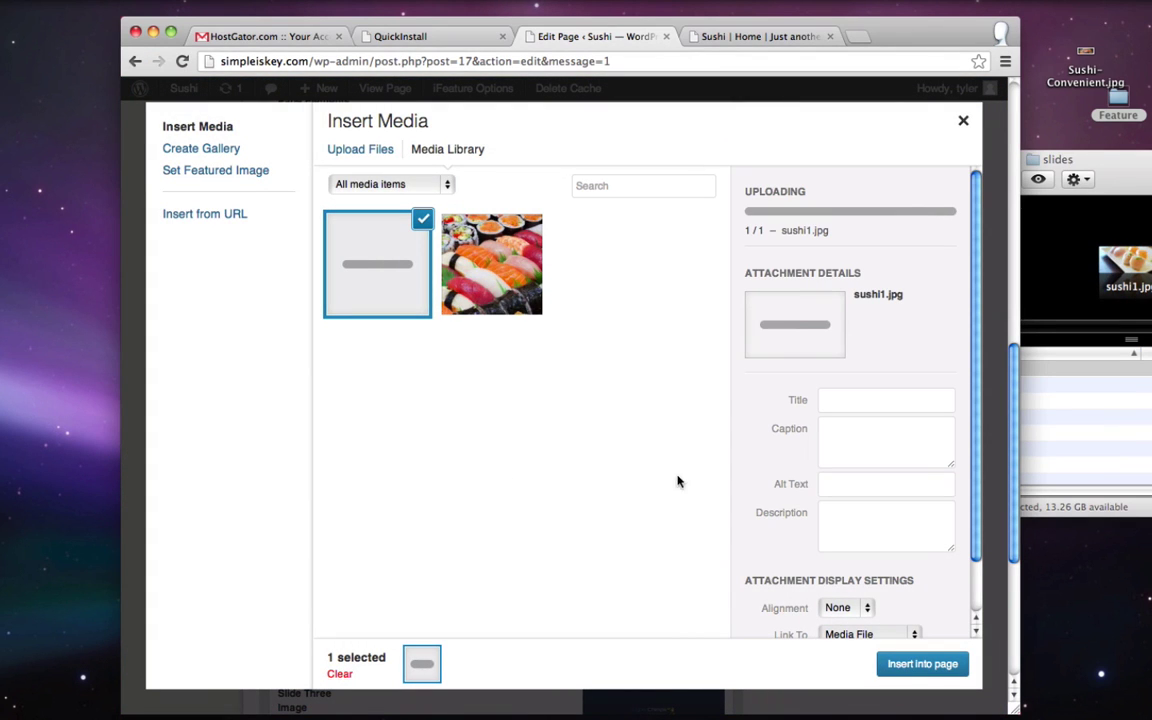
{"action": "left_click", "coordinate": [952, 663]}
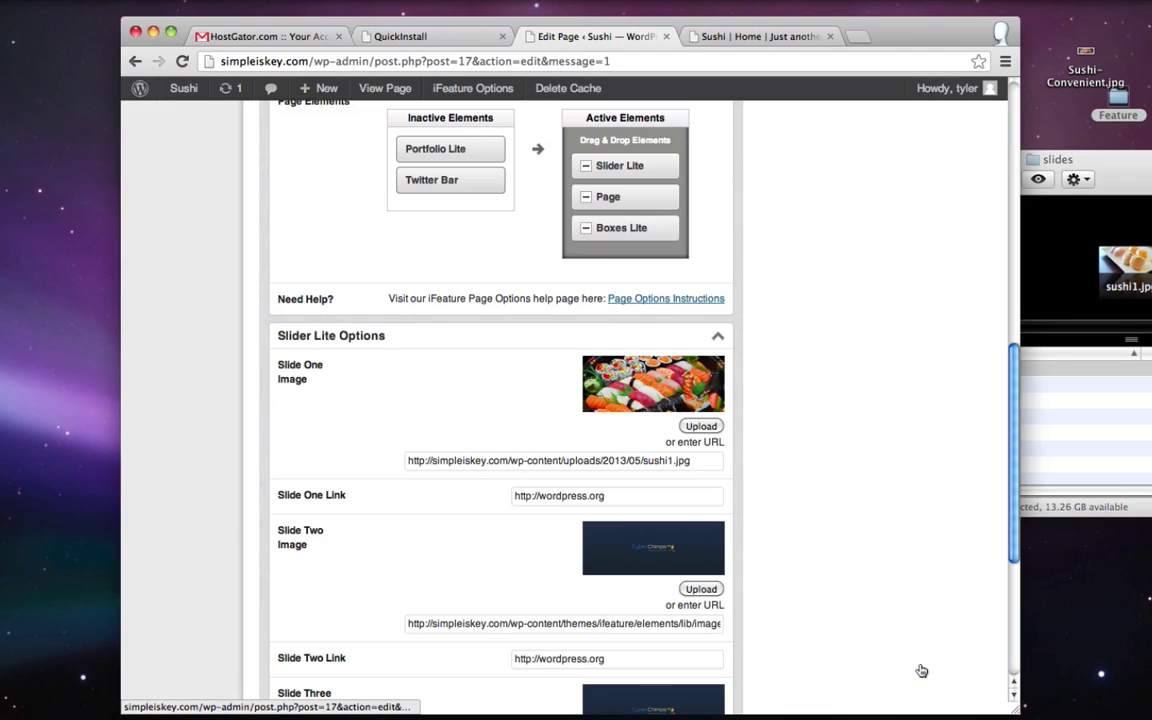
- Upload sushi2.jpg and set it as the Slide Two image
{"action": "scroll", "coordinate": [746, 508], "scroll_direction": "down", "scroll_amount": 3}
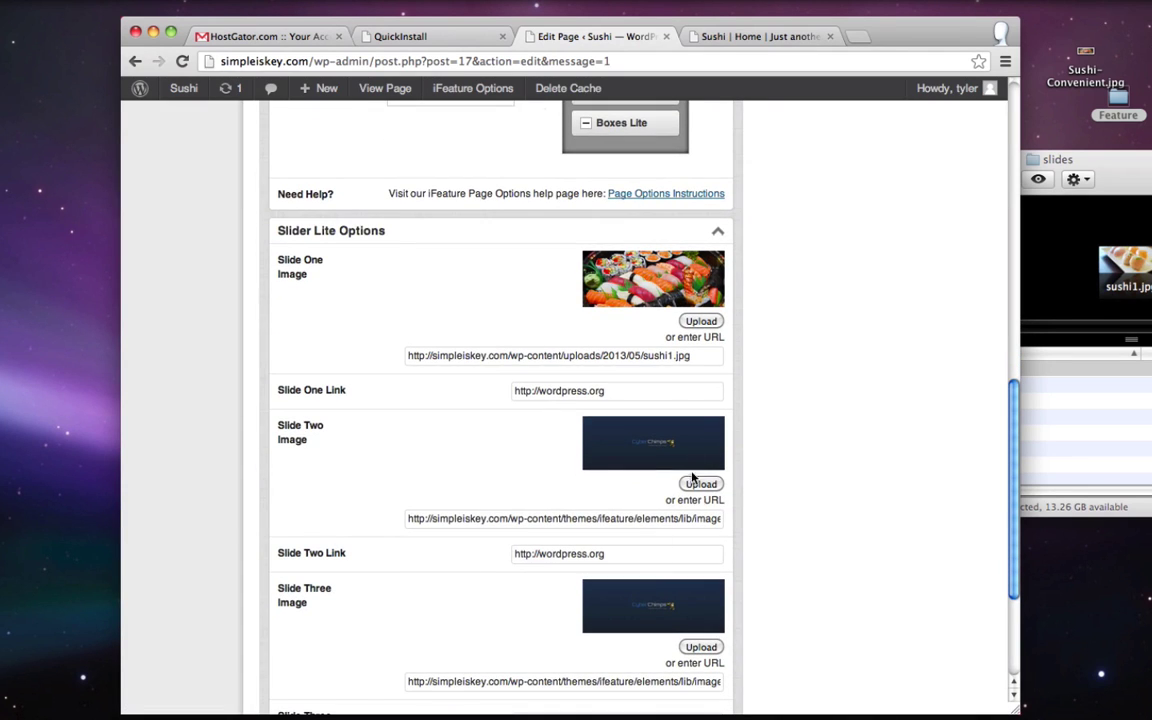
{"action": "left_click", "coordinate": [702, 485]}
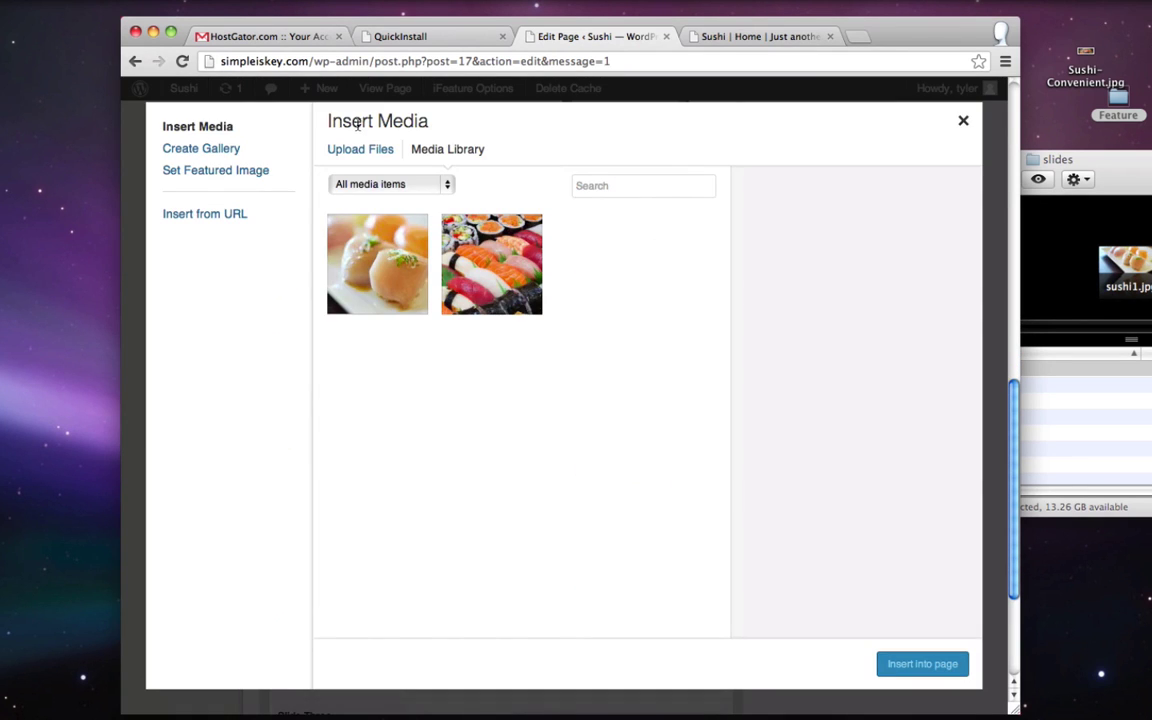
{"action": "left_click", "coordinate": [360, 150]}
{"action": "left_click", "coordinate": [1090, 393]}
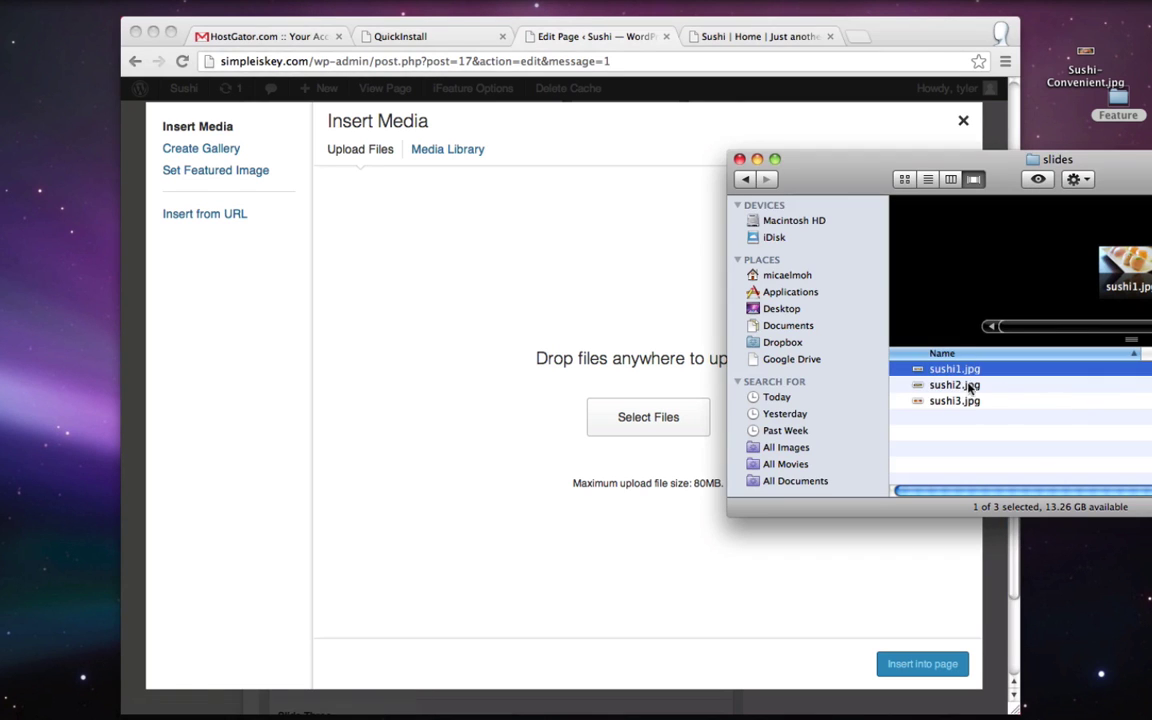
{"action": "left_click_drag", "start_coordinate": [933, 385], "coordinate": [655, 387]}
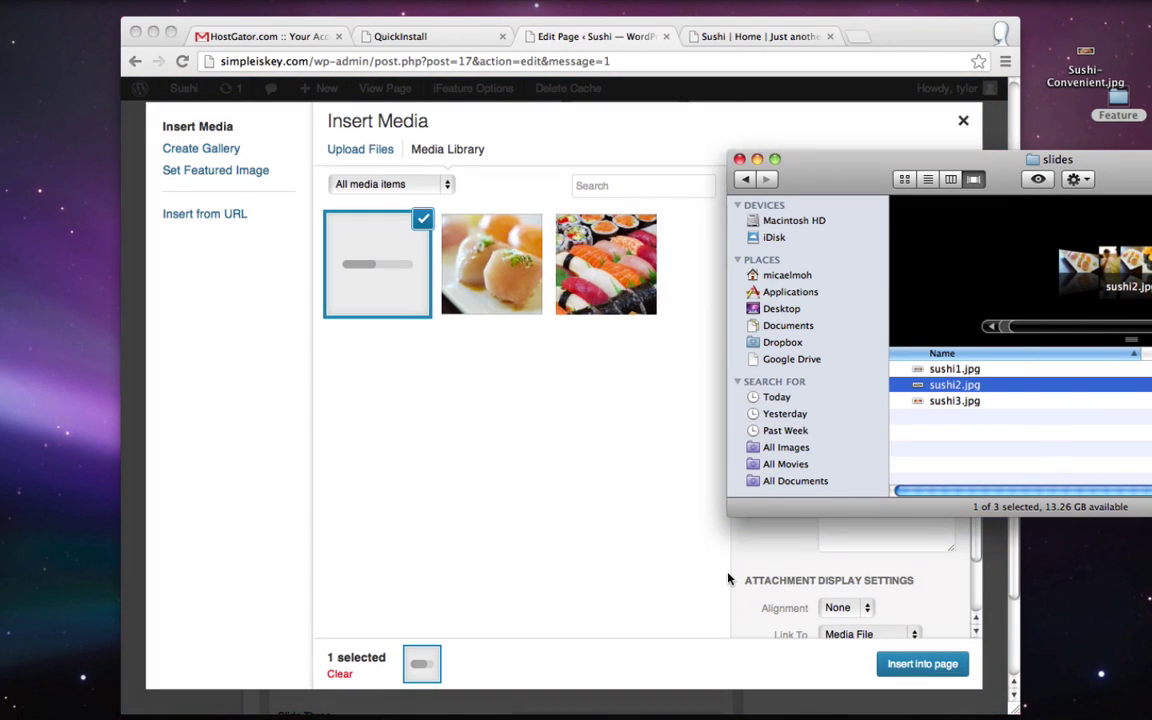
{"action": "left_click", "coordinate": [947, 664]}
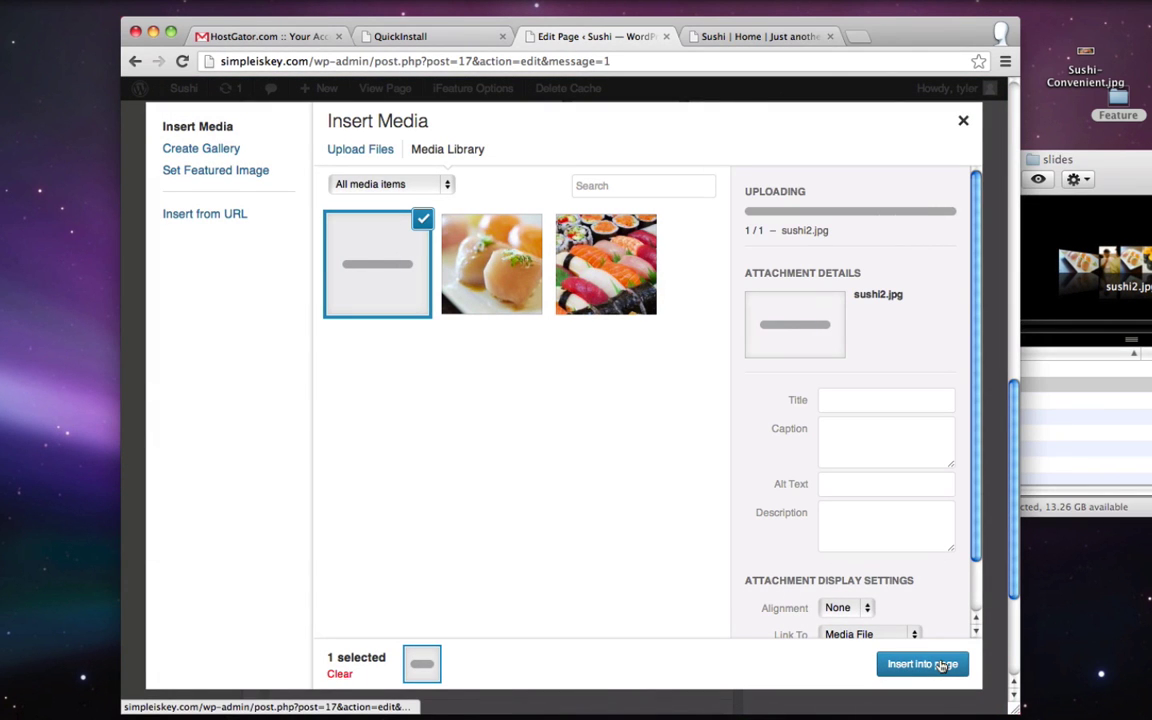
{"action": "left_click", "coordinate": [941, 664]}
- Upload sushi3.jpg and set it as the Slide Three image
{"action": "scroll", "coordinate": [774, 478], "scroll_direction": "down", "scroll_amount": 2}
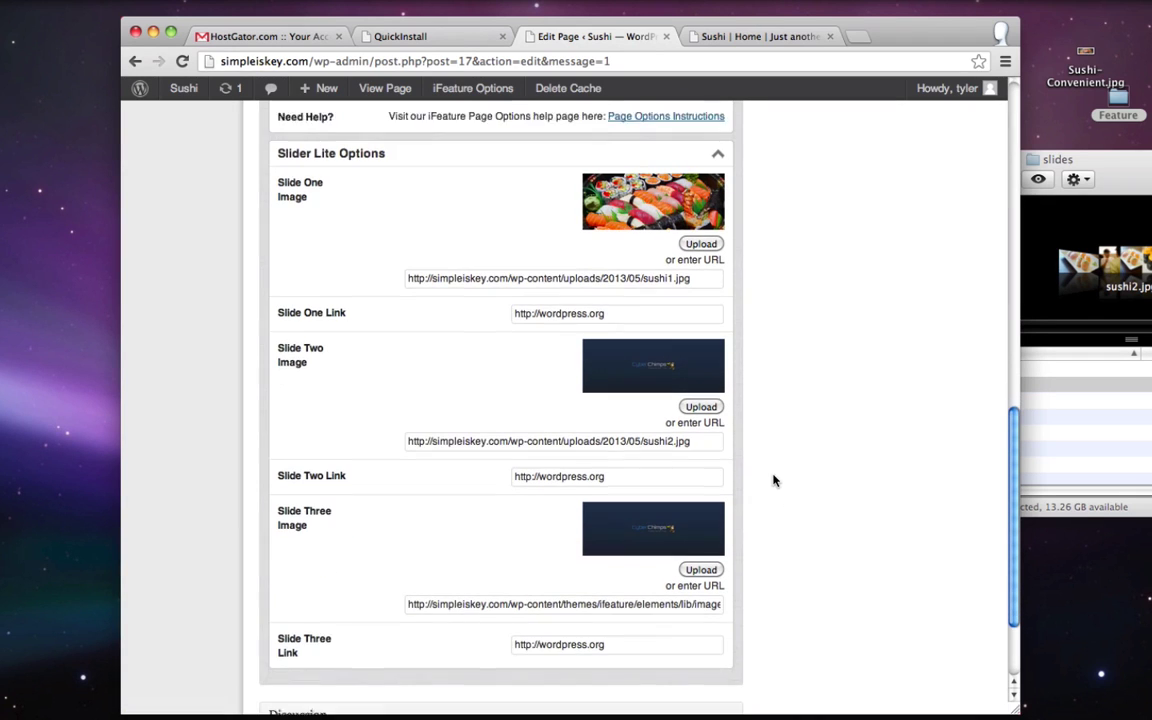
{"action": "left_click", "coordinate": [700, 555]}
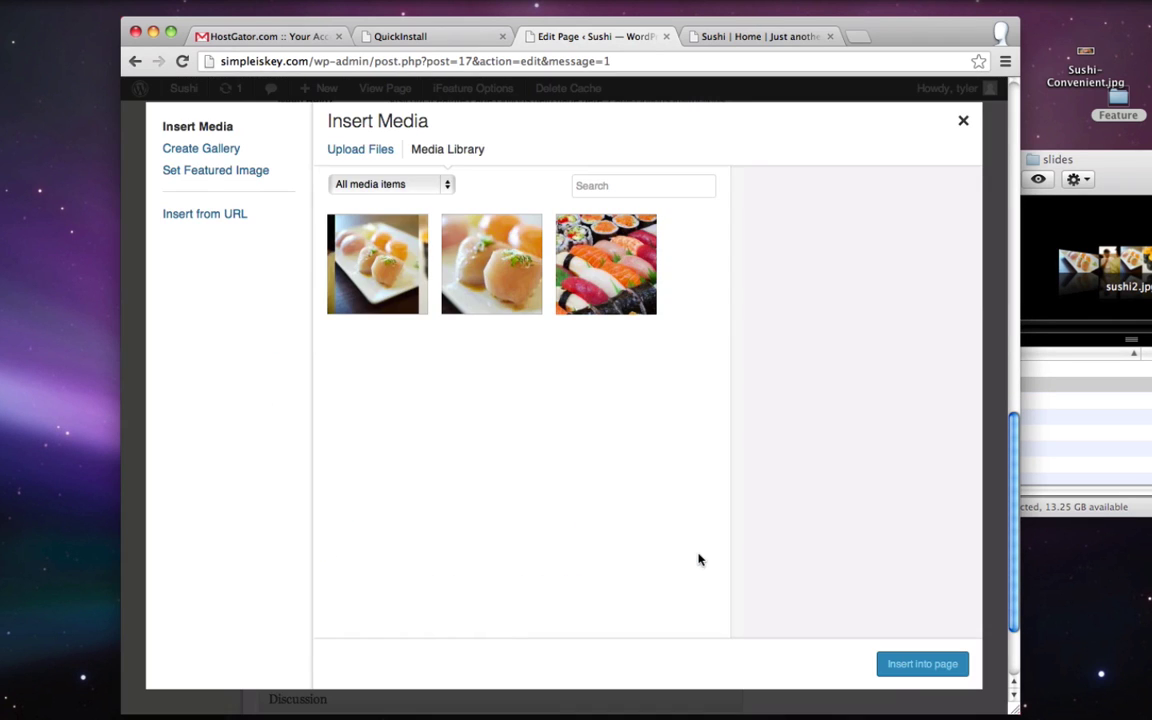
{"action": "left_click", "coordinate": [372, 156]}
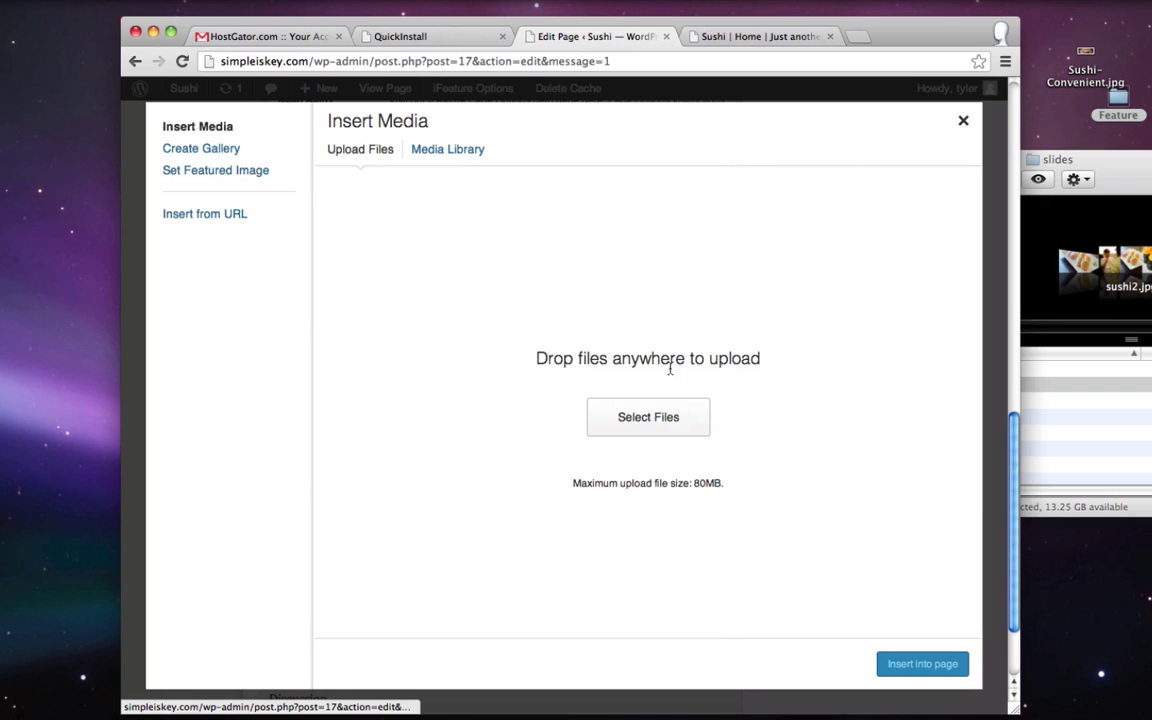
{"action": "left_click", "coordinate": [1024, 392]}
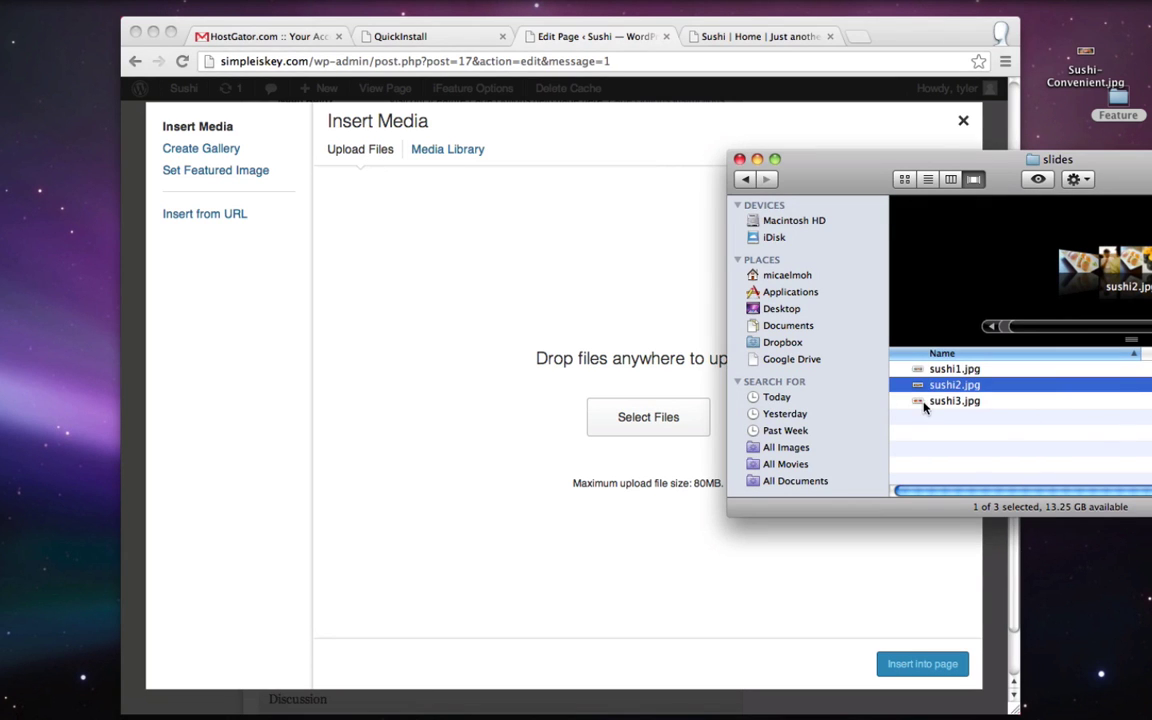
{"action": "left_click_drag", "start_coordinate": [924, 406], "coordinate": [515, 331]}
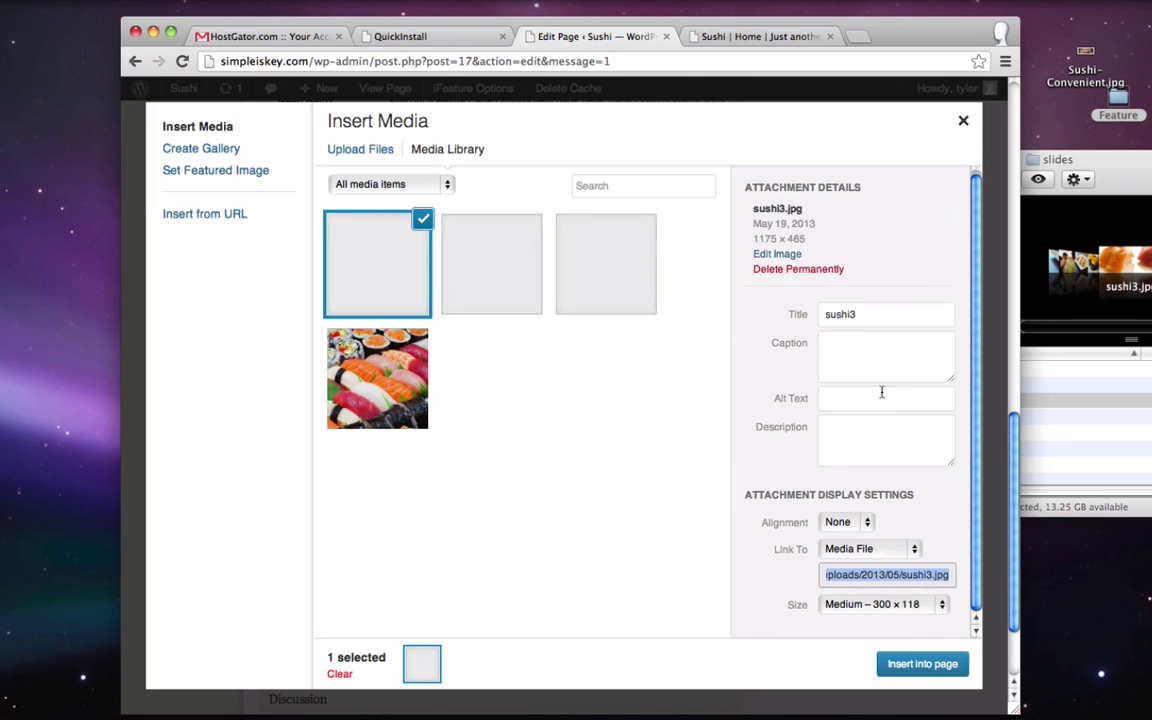
{"action": "left_click", "coordinate": [918, 663]}
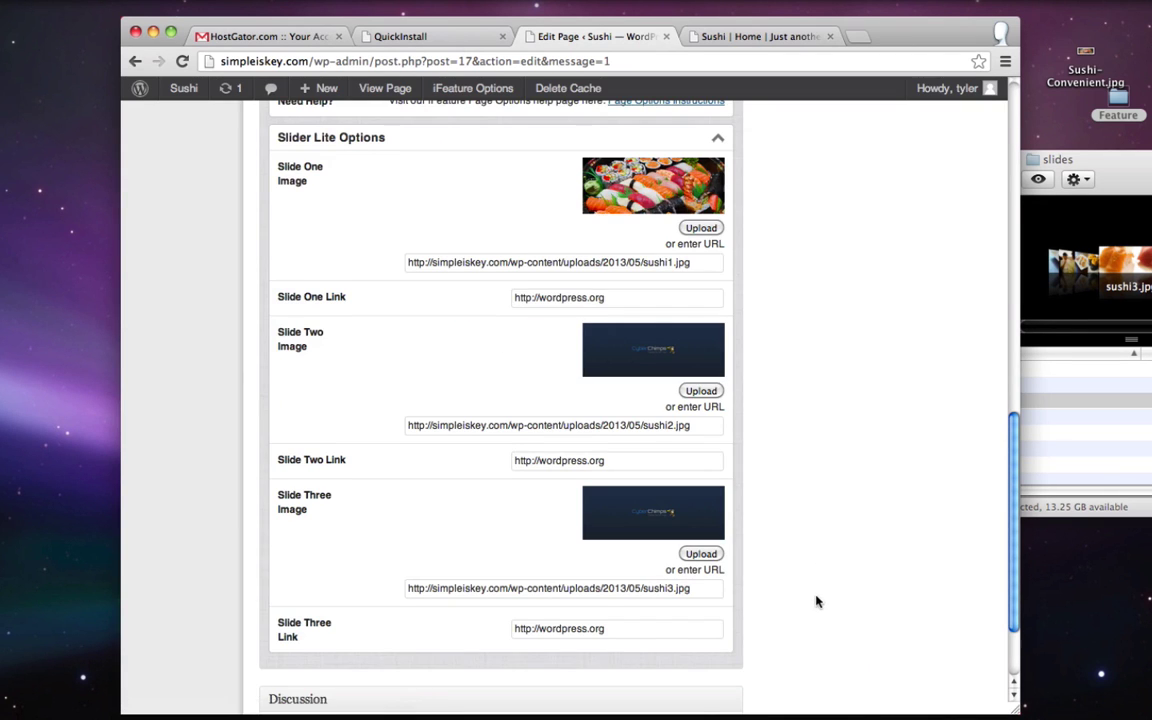
{"action": "scroll", "coordinate": [810, 600], "scroll_direction": "up", "scroll_amount": 15}
- Update the Home page and reload the live Sushi home page
{"action": "left_click", "coordinate": [955, 359]}
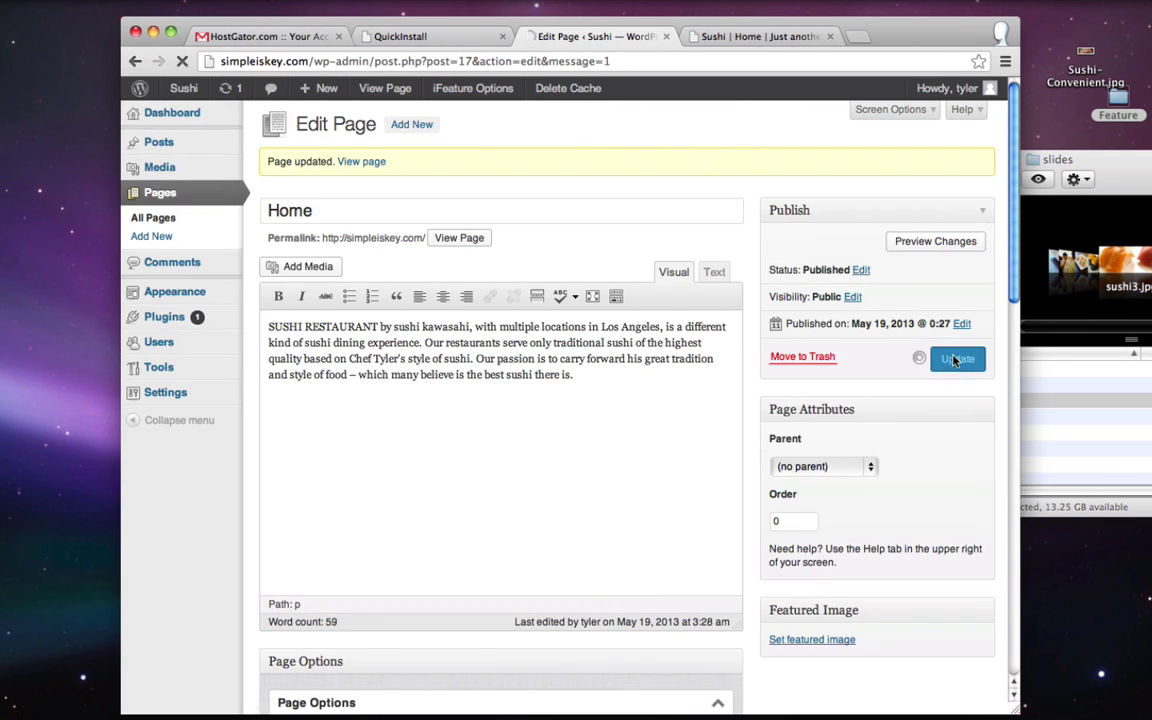
{"action": "left_click", "coordinate": [738, 37]}
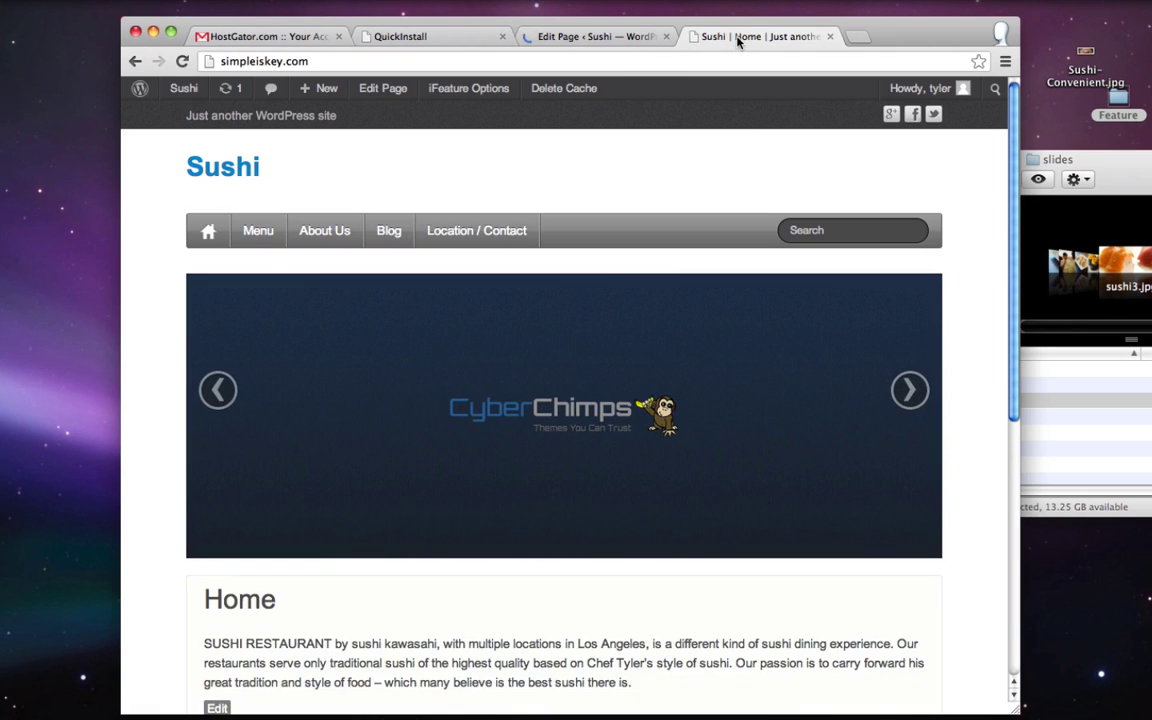
{"action": "left_click", "coordinate": [182, 61]}
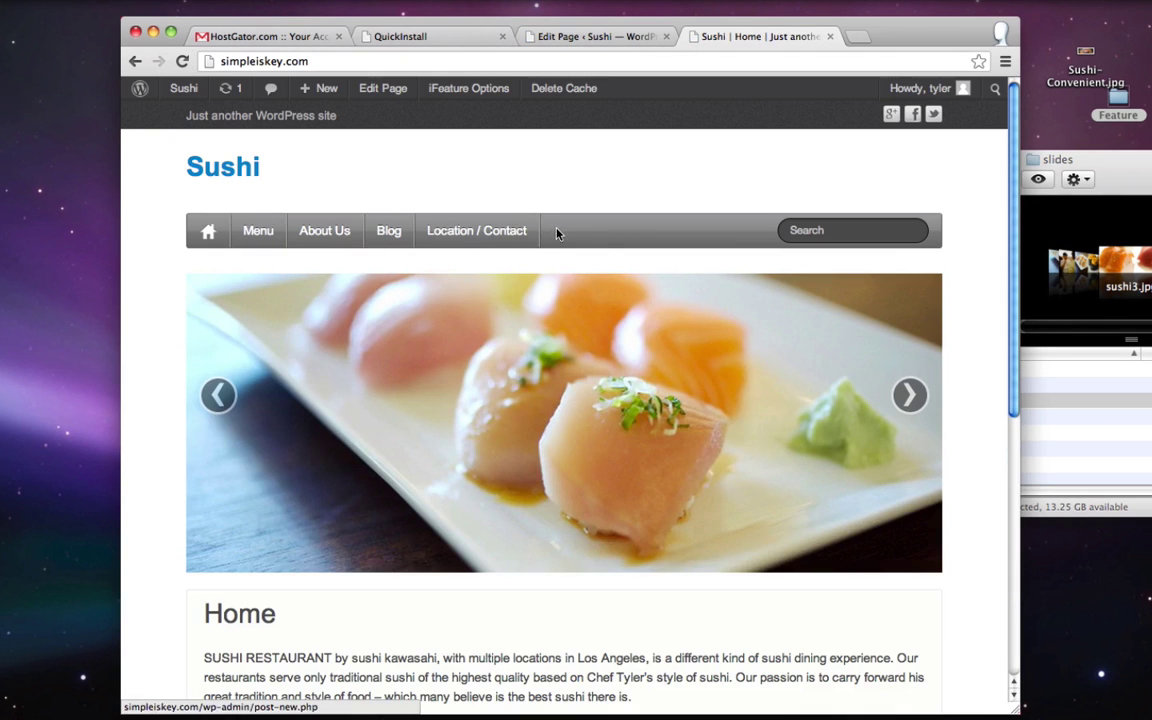
- Advance the slider through three photos, test a slide's link, then go back
{"action": "left_click", "coordinate": [909, 395]}
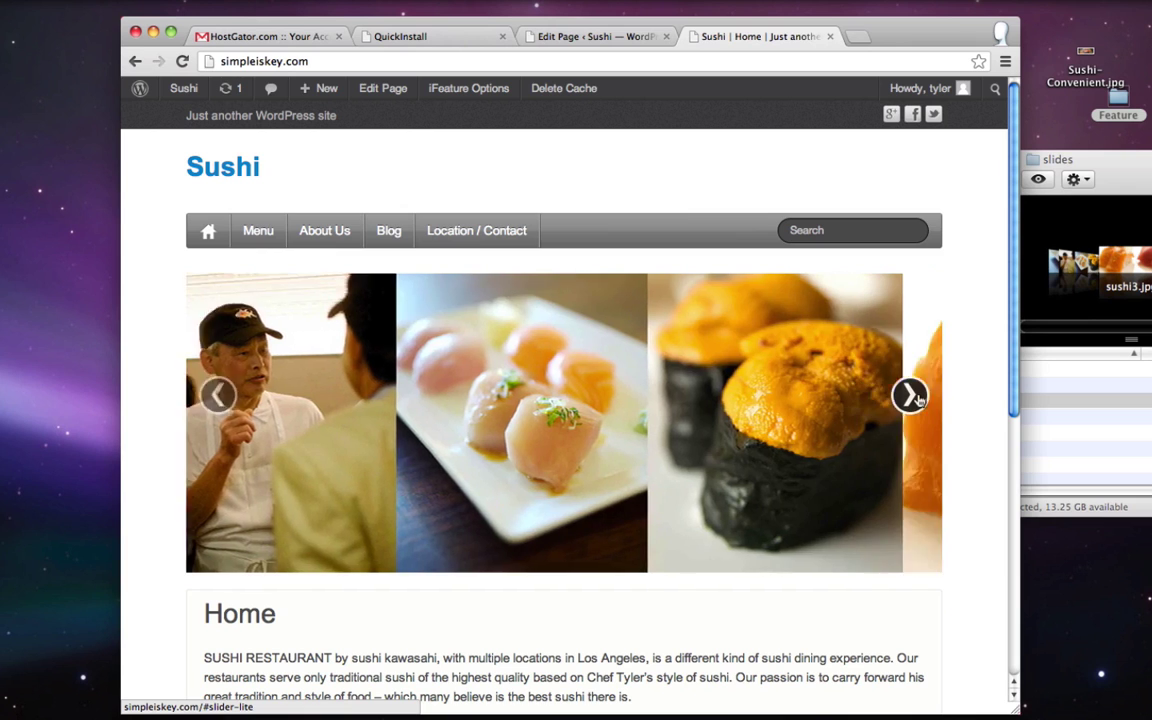
{"action": "left_click", "coordinate": [910, 395]}
{"action": "left_click", "coordinate": [910, 395]}
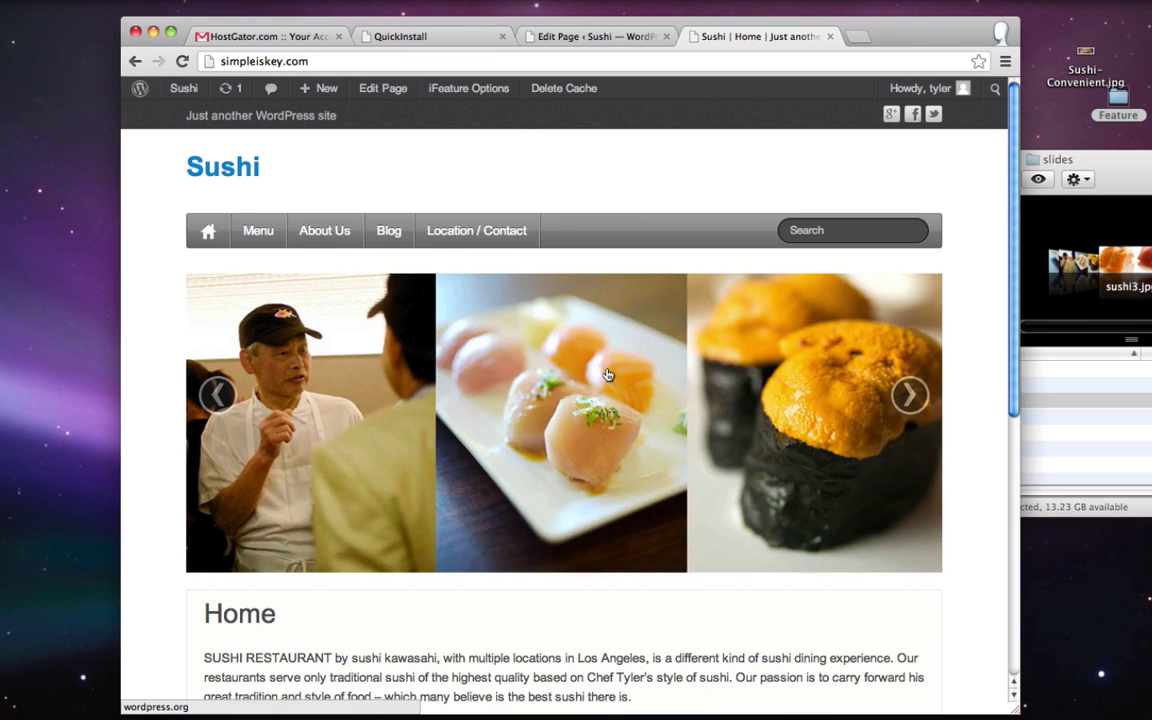
{"action": "left_click", "coordinate": [610, 370]}
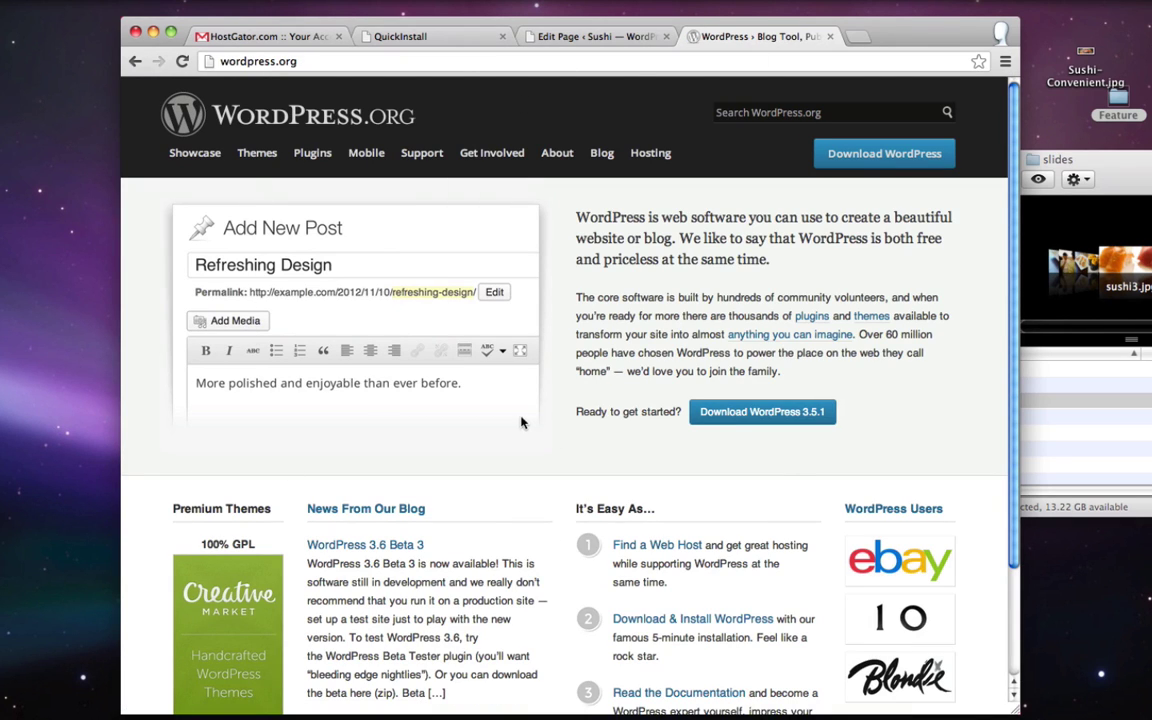
{"action": "key", "text": "super+bracketleft"}
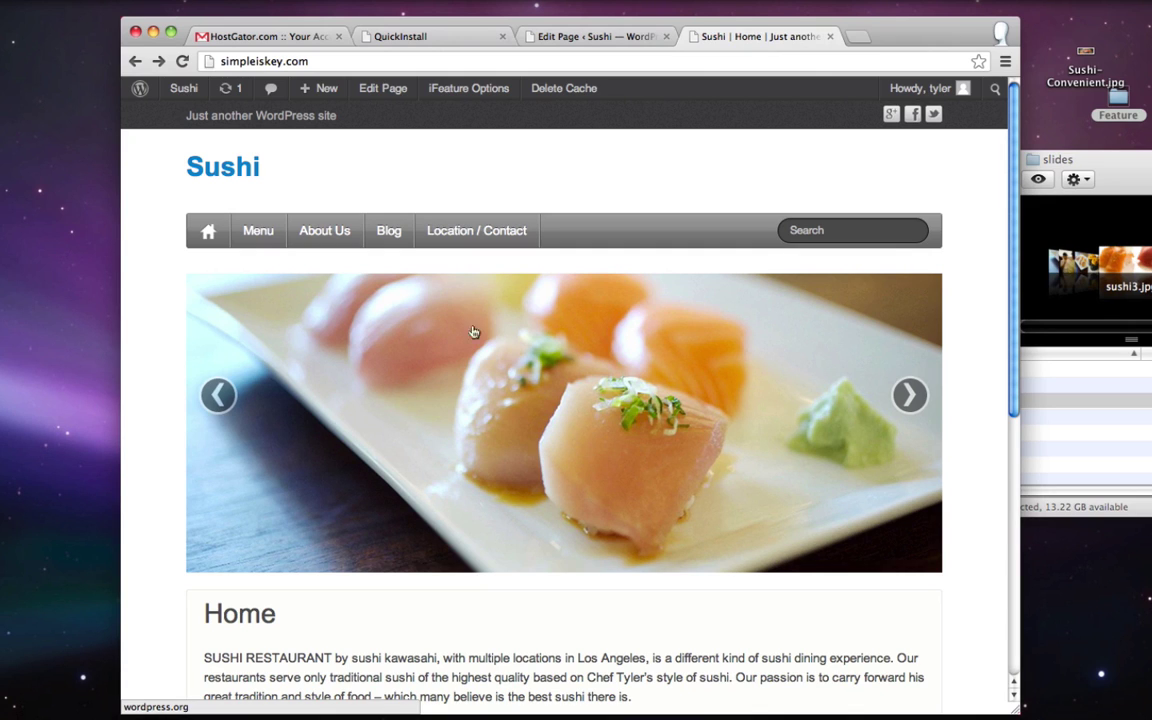
{"action": "left_click", "coordinate": [258, 231]}
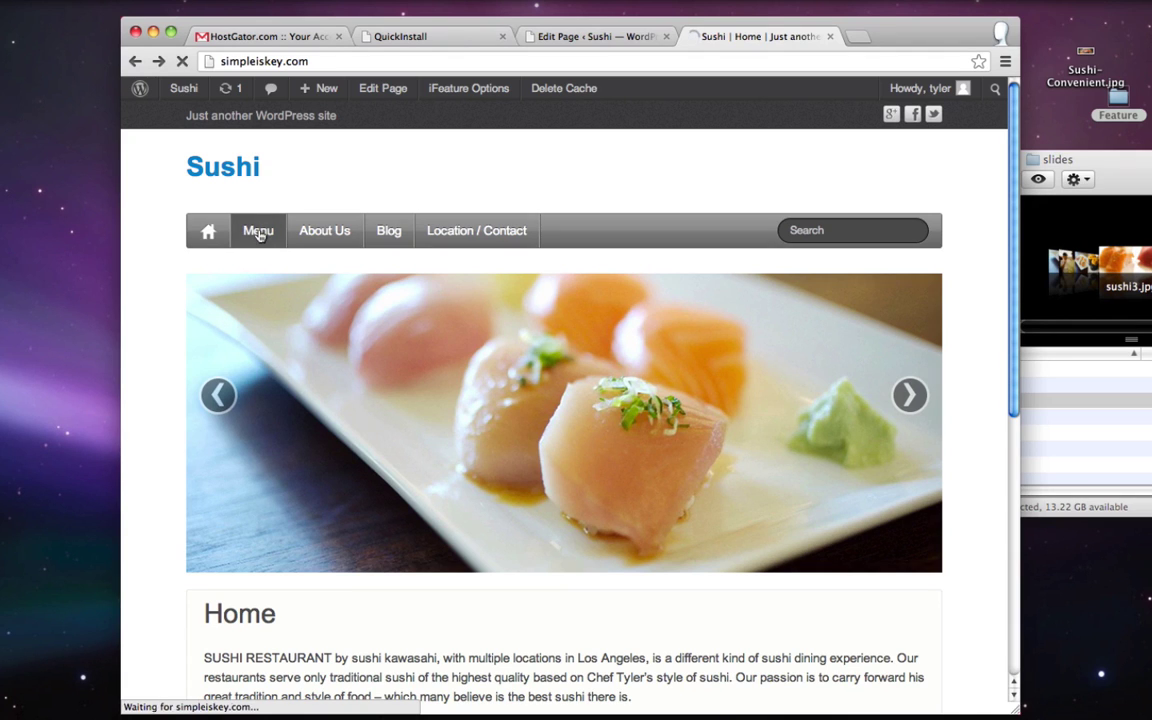
{"action": "left_click_drag", "start_coordinate": [386, 61], "coordinate": [216, 66]}
{"action": "right_click", "coordinate": [253, 64]}
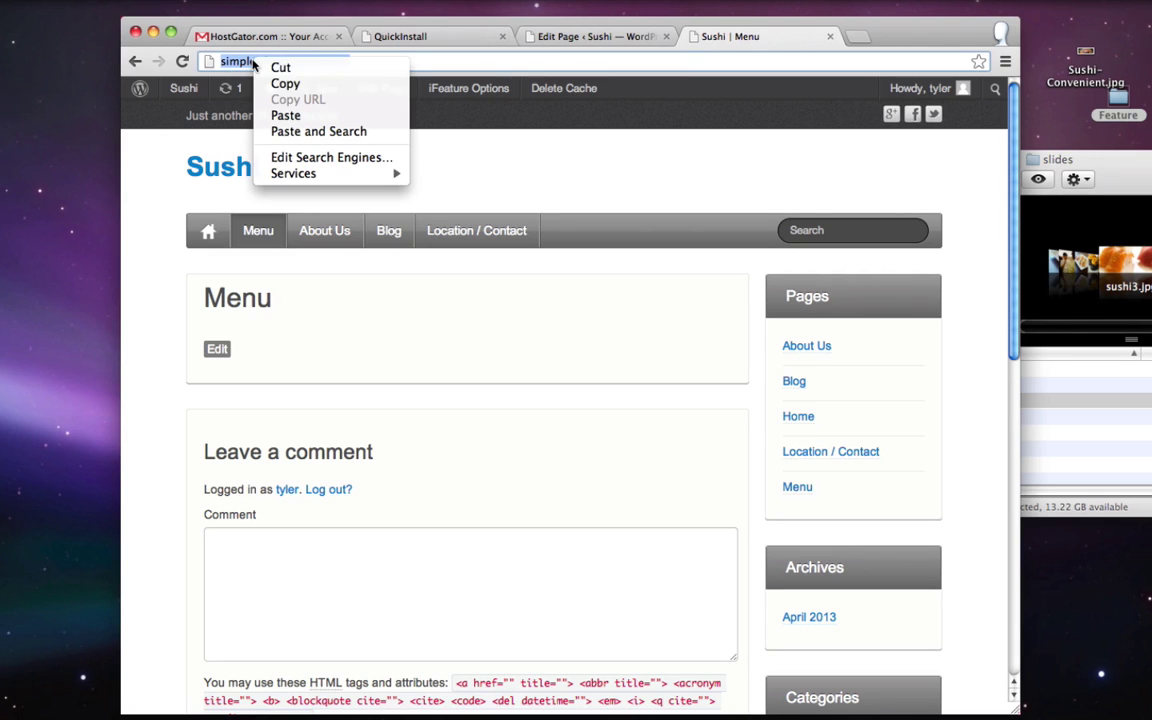
{"action": "left_click", "coordinate": [316, 86]}
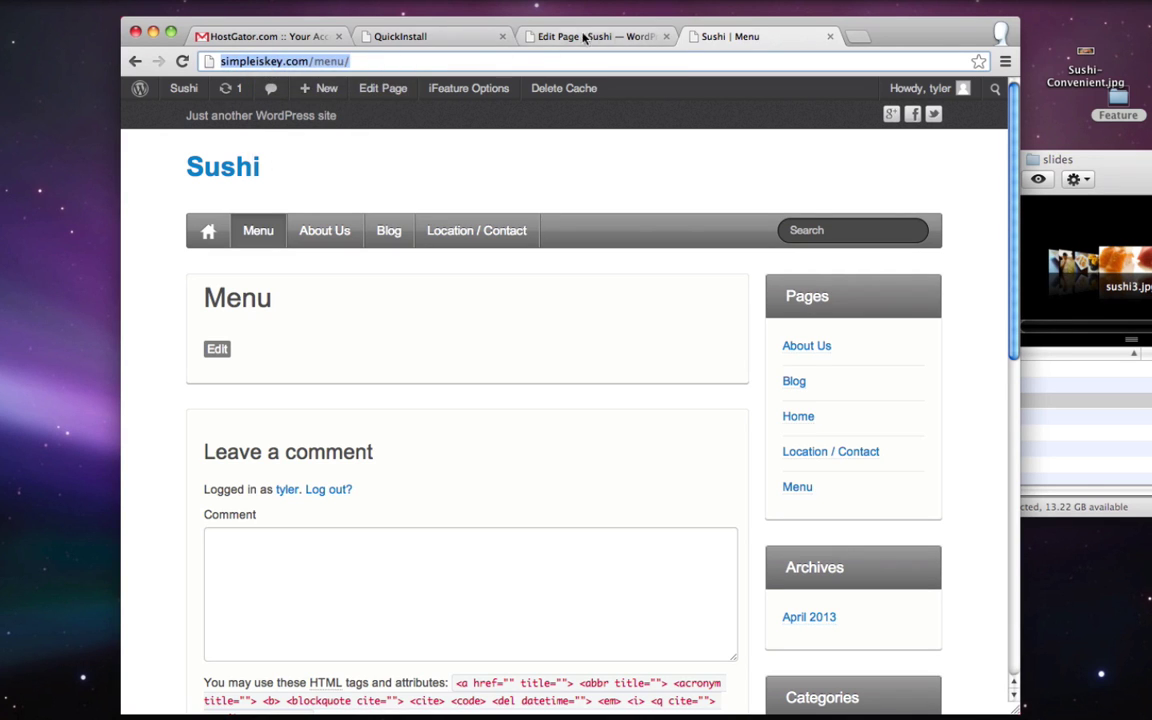
- Paste the Menu address into Slide One's Link field in the Home page editor
{"action": "left_click", "coordinate": [604, 37]}
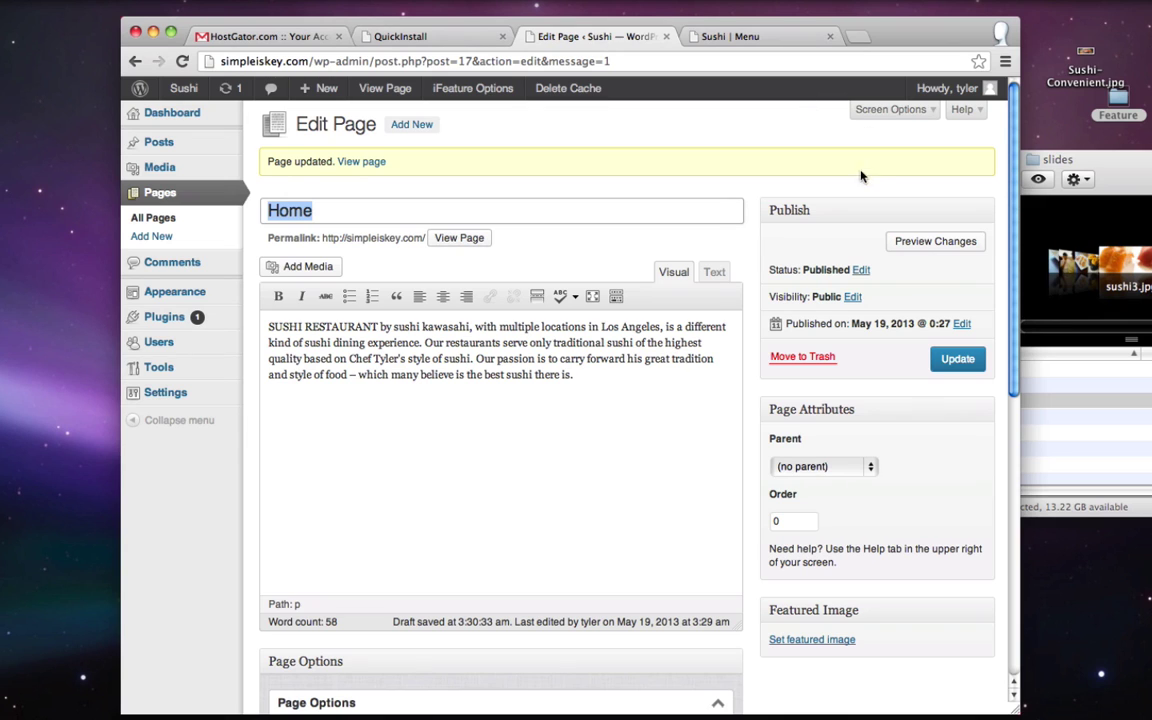
{"action": "scroll", "coordinate": [890, 221], "scroll_direction": "down", "scroll_amount": 6}
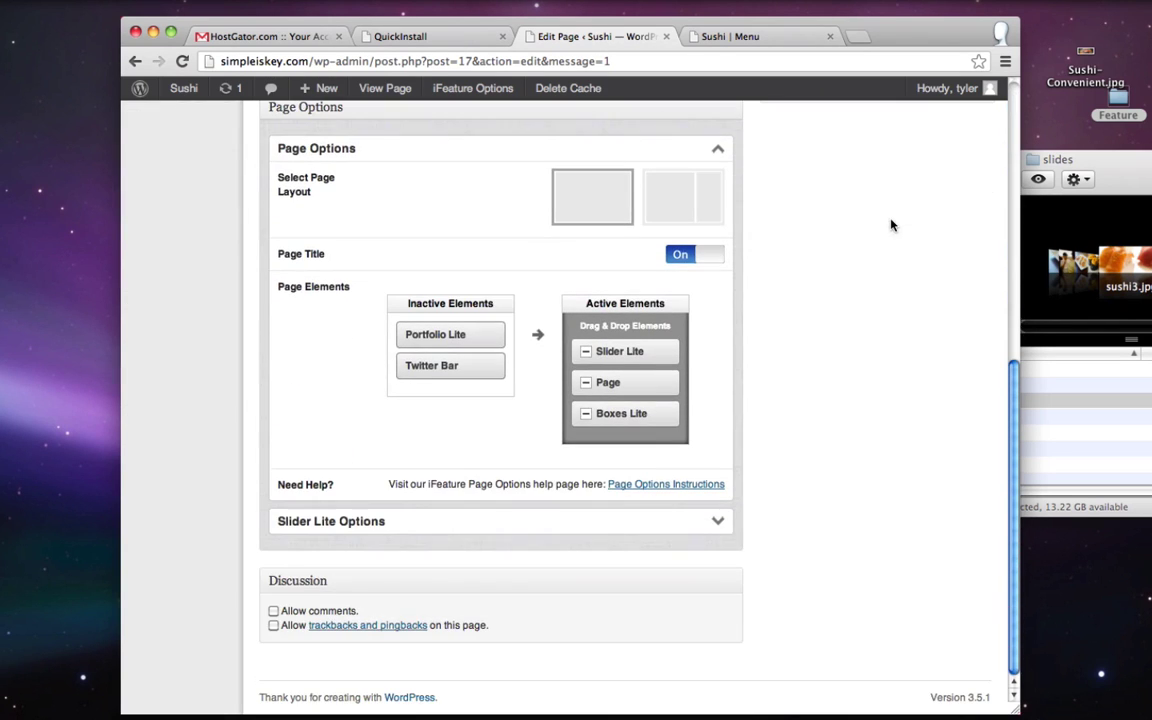
{"action": "left_click", "coordinate": [566, 528]}
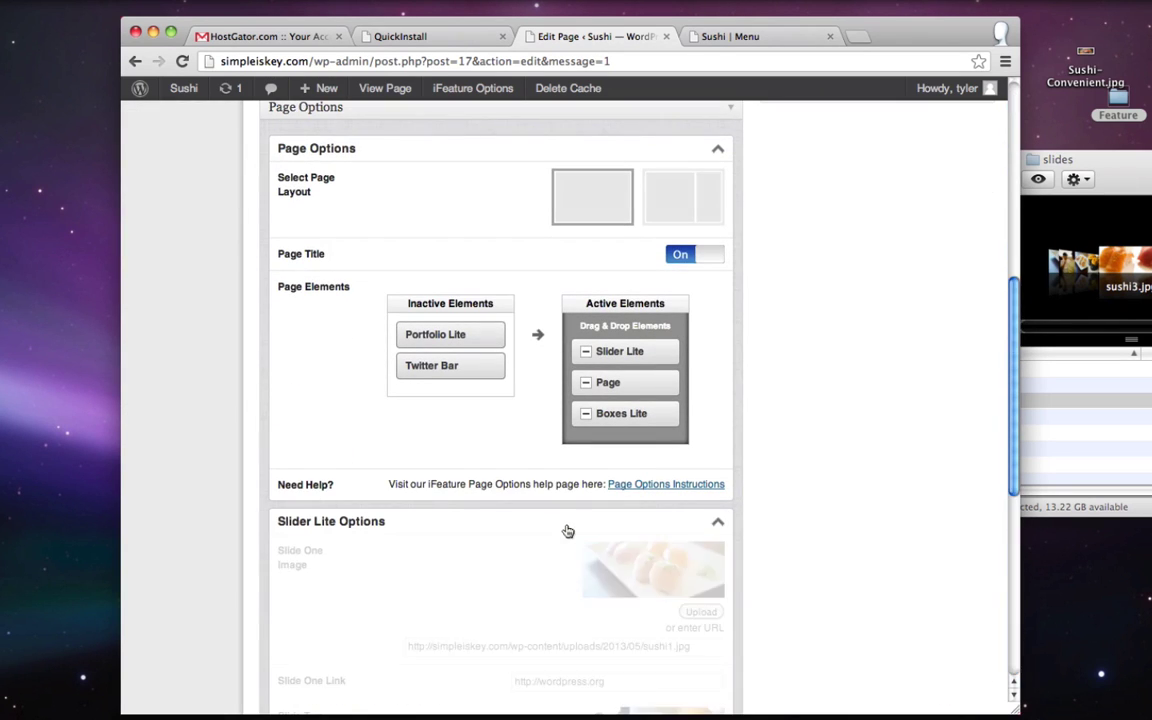
{"action": "scroll", "coordinate": [568, 530], "scroll_direction": "down", "scroll_amount": 4}
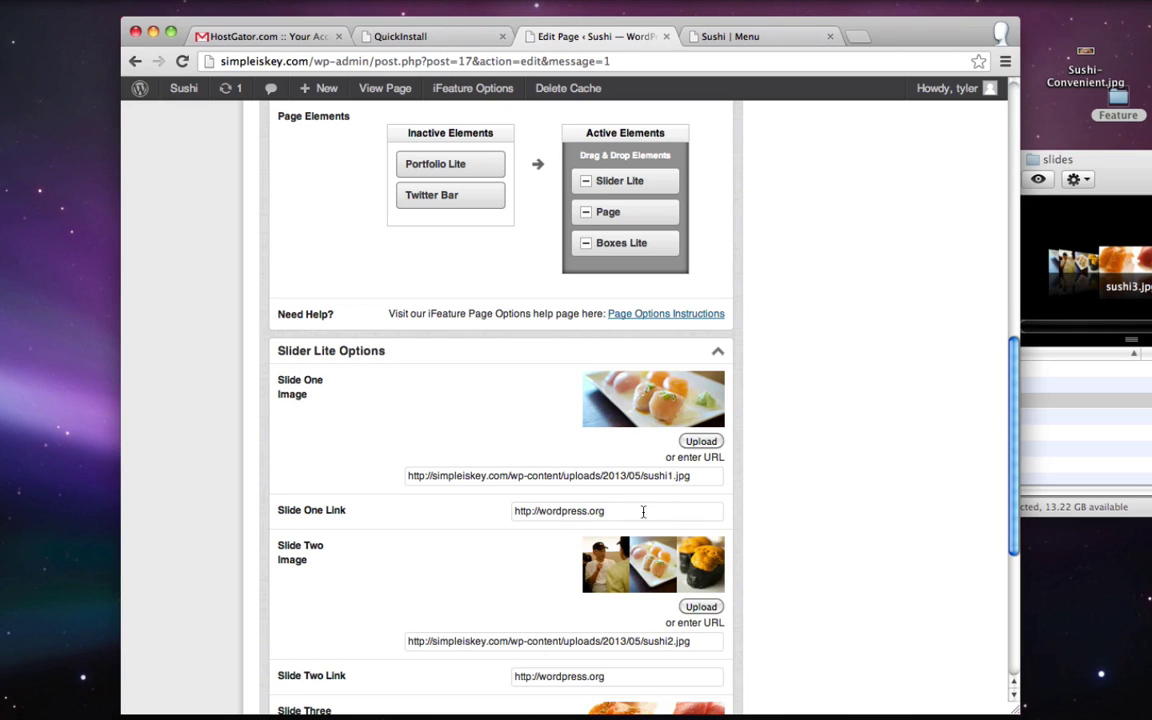
{"action": "left_click_drag", "start_coordinate": [626, 518], "coordinate": [506, 514]}
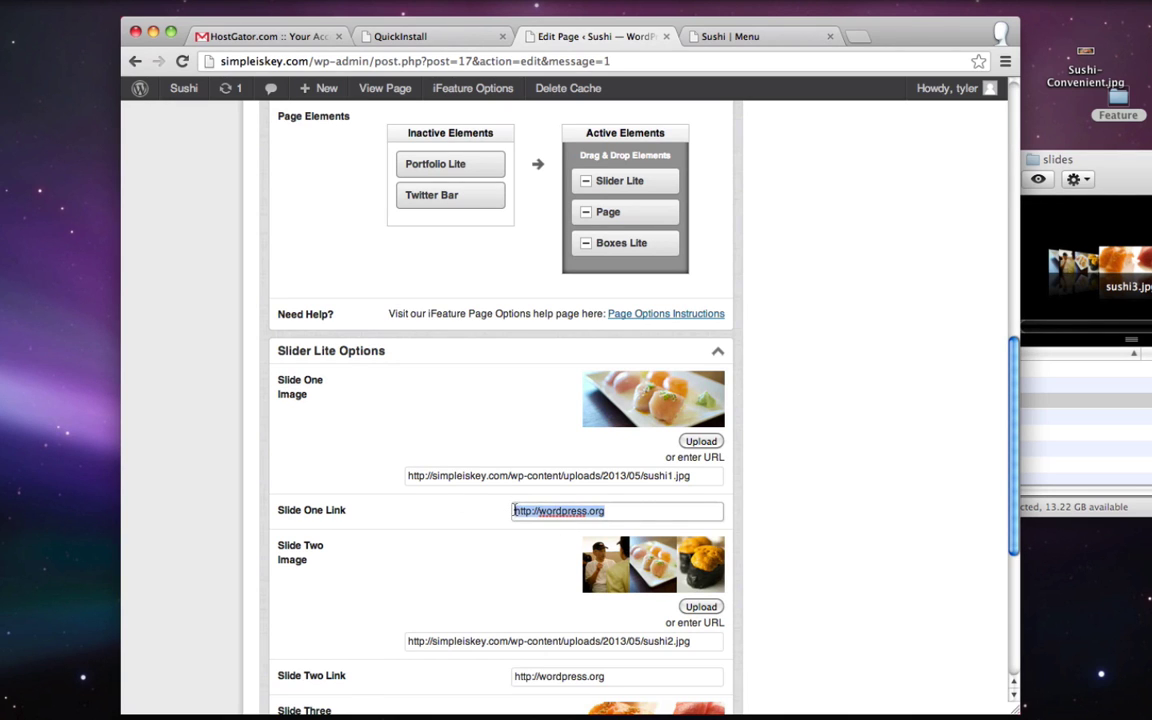
{"action": "key", "text": "ctrl+v"}
- Paste the Menu address into the Slide Two and Slide Three links and update the page
{"action": "scroll", "coordinate": [578, 532], "scroll_direction": "down", "scroll_amount": 4}
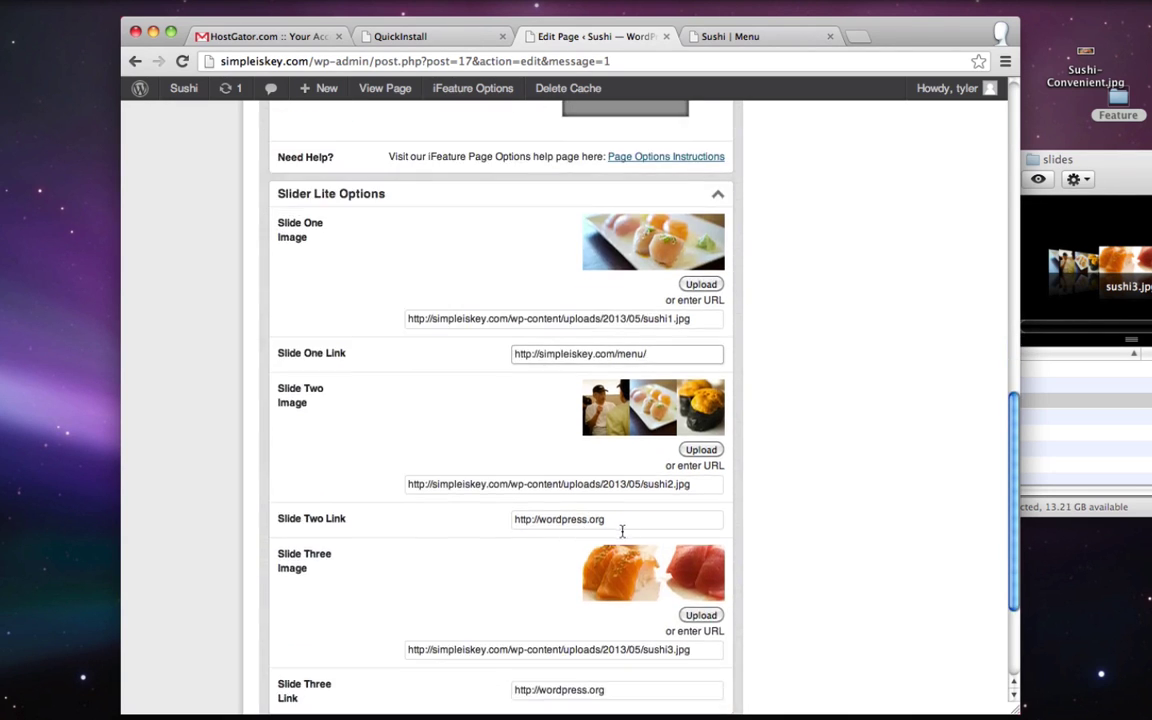
{"action": "left_click_drag", "start_coordinate": [608, 520], "coordinate": [513, 522]}
{"action": "key", "text": "ctrl+v"}
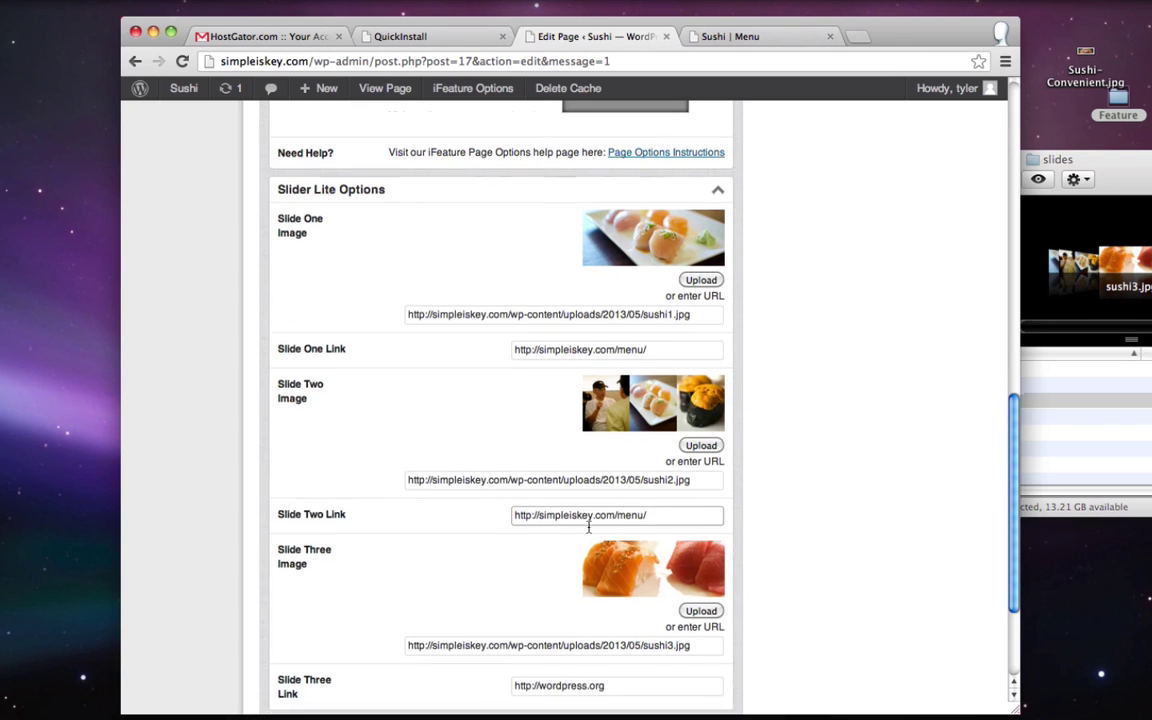
{"action": "scroll", "coordinate": [527, 535], "scroll_direction": "down", "scroll_amount": 3}
{"action": "left_click_drag", "start_coordinate": [606, 549], "coordinate": [513, 553]}
{"action": "key", "text": "ctrl+v"}
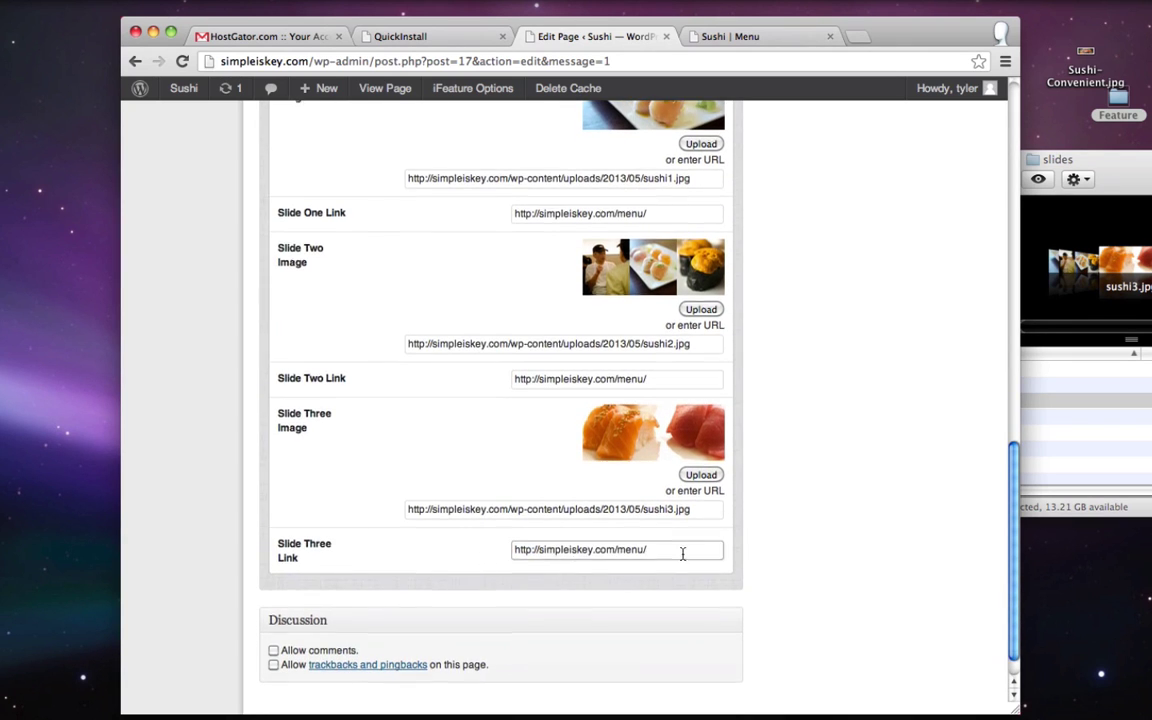
{"action": "scroll", "coordinate": [916, 431], "scroll_direction": "up", "scroll_amount": 15}
{"action": "left_click", "coordinate": [958, 359]}
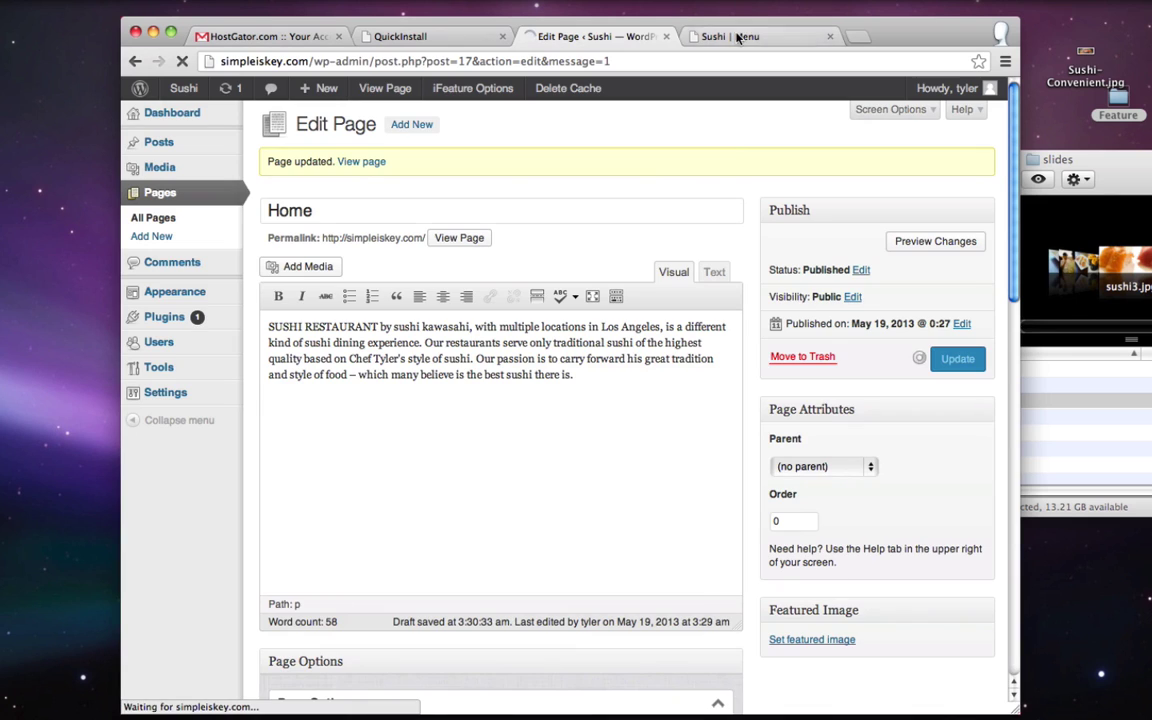
- Load the home page and confirm a slide links to the Menu page
{"action": "left_click", "coordinate": [730, 36]}
{"action": "left_click", "coordinate": [226, 172]}
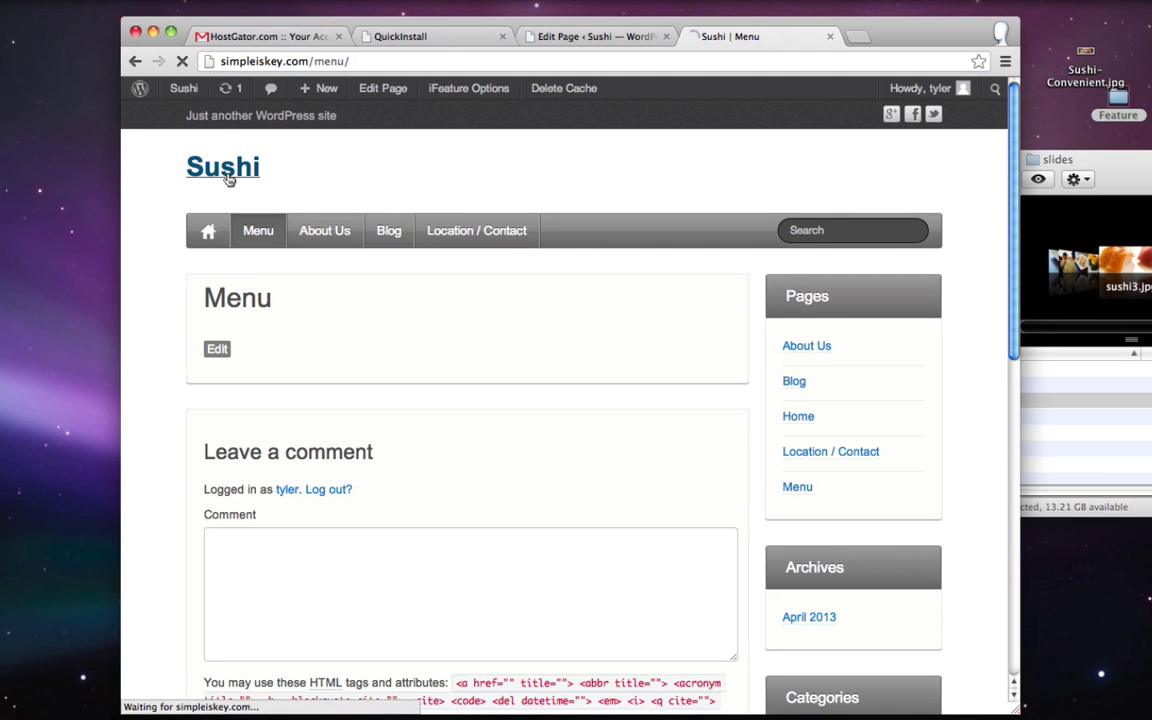
{"action": "left_click", "coordinate": [560, 432]}
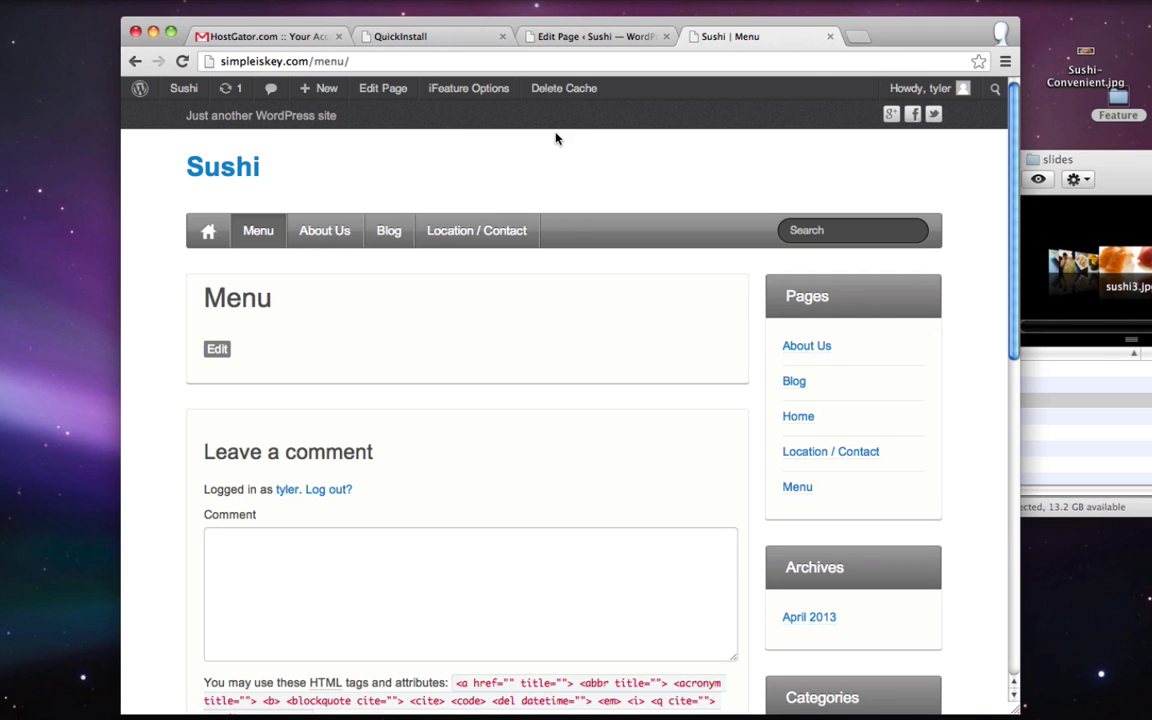
{"action": "left_click", "coordinate": [208, 170]}
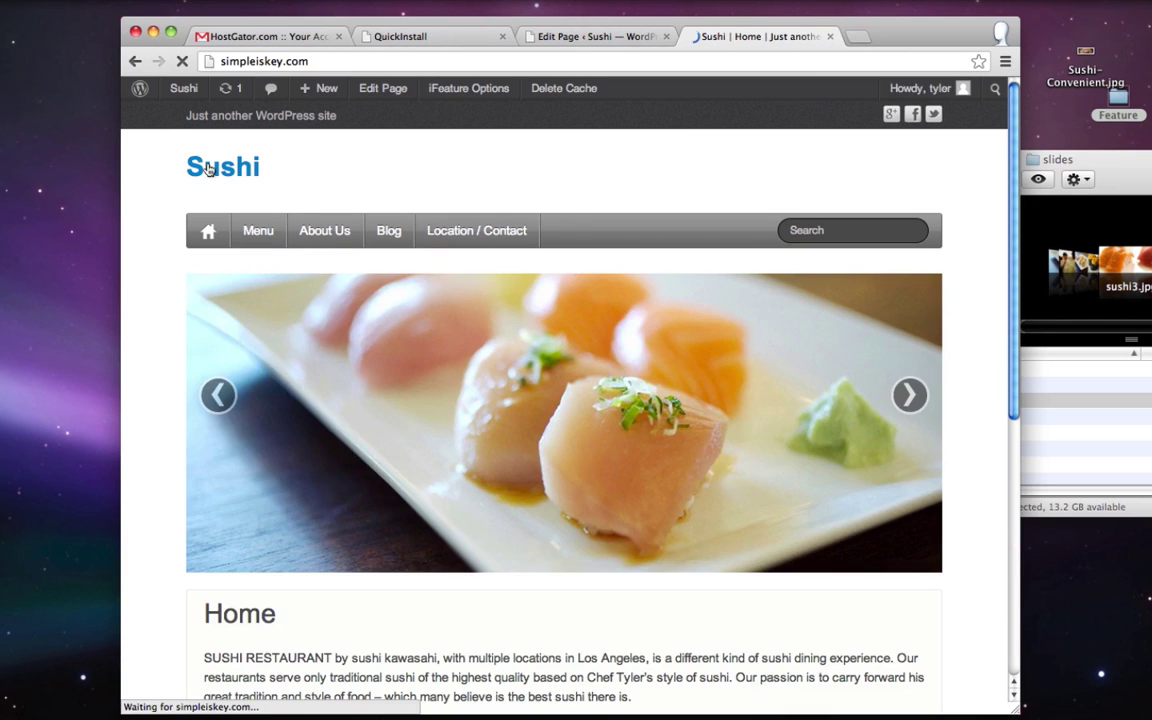
- Scroll through the slider, Home text, three thumbnails and footer
{"action": "scroll", "coordinate": [244, 501], "scroll_direction": "down", "scroll_amount": 5}
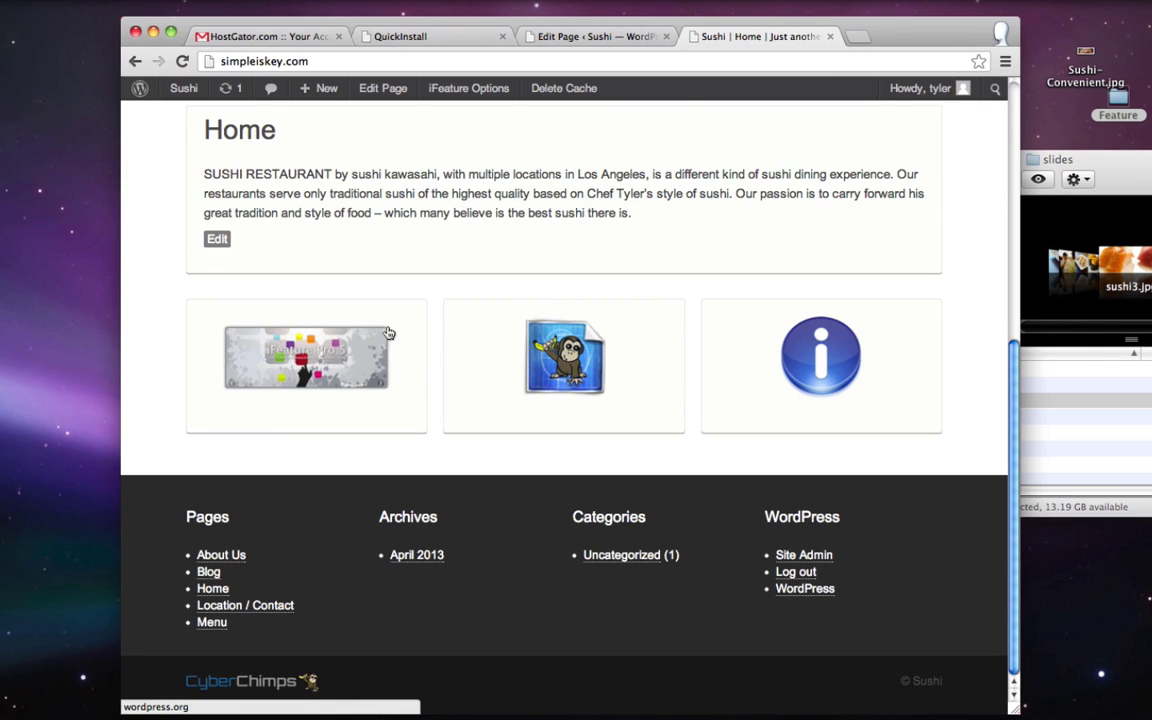
{"action": "scroll", "coordinate": [385, 330], "scroll_direction": "up", "scroll_amount": 10}
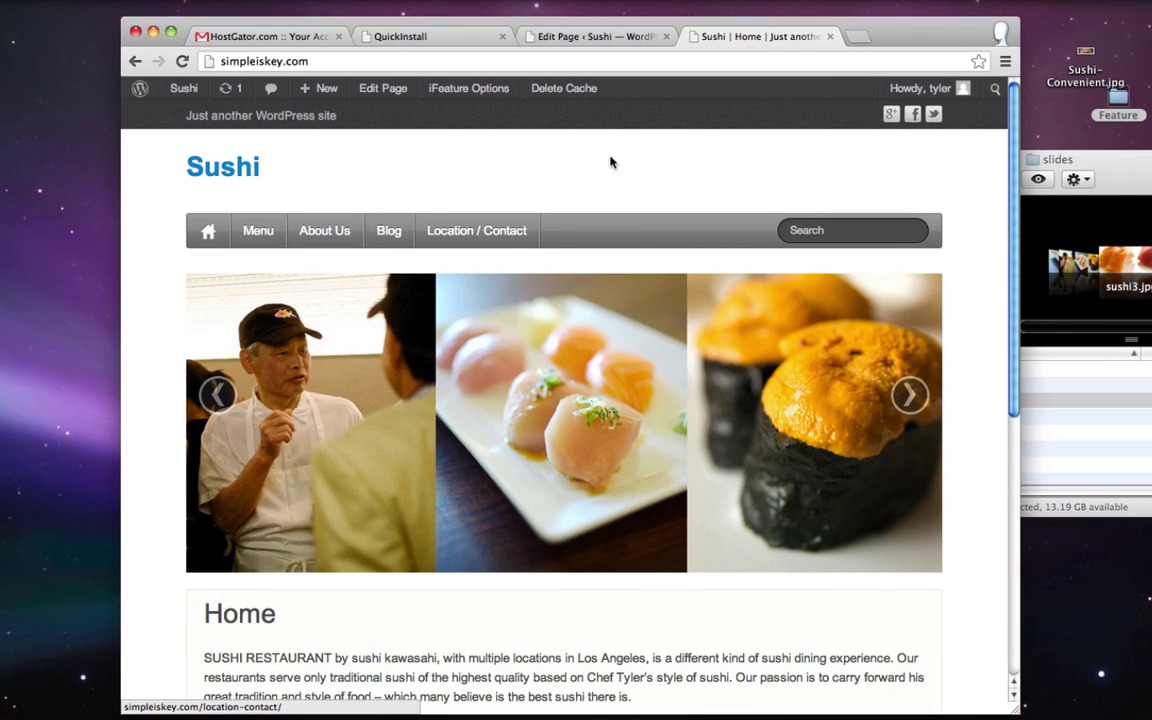
{"action": "scroll", "coordinate": [612, 162], "scroll_direction": "down", "scroll_amount": 5}
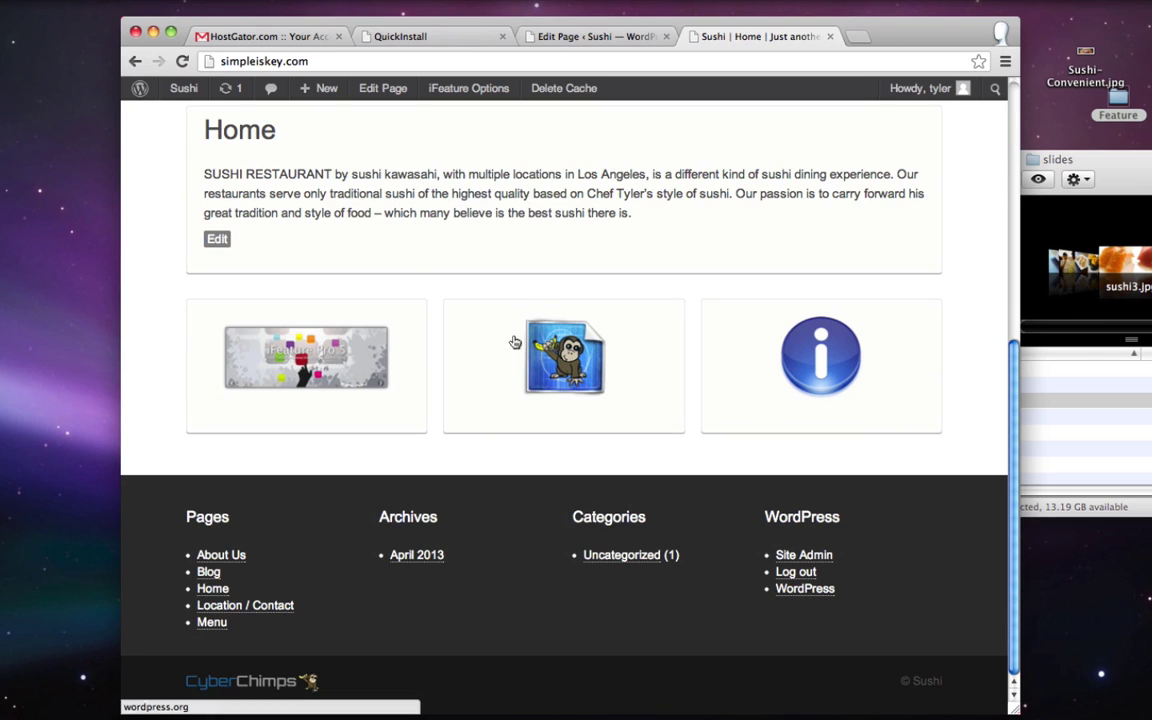
{"action": "scroll", "coordinate": [523, 406], "scroll_direction": "up", "scroll_amount": 5}
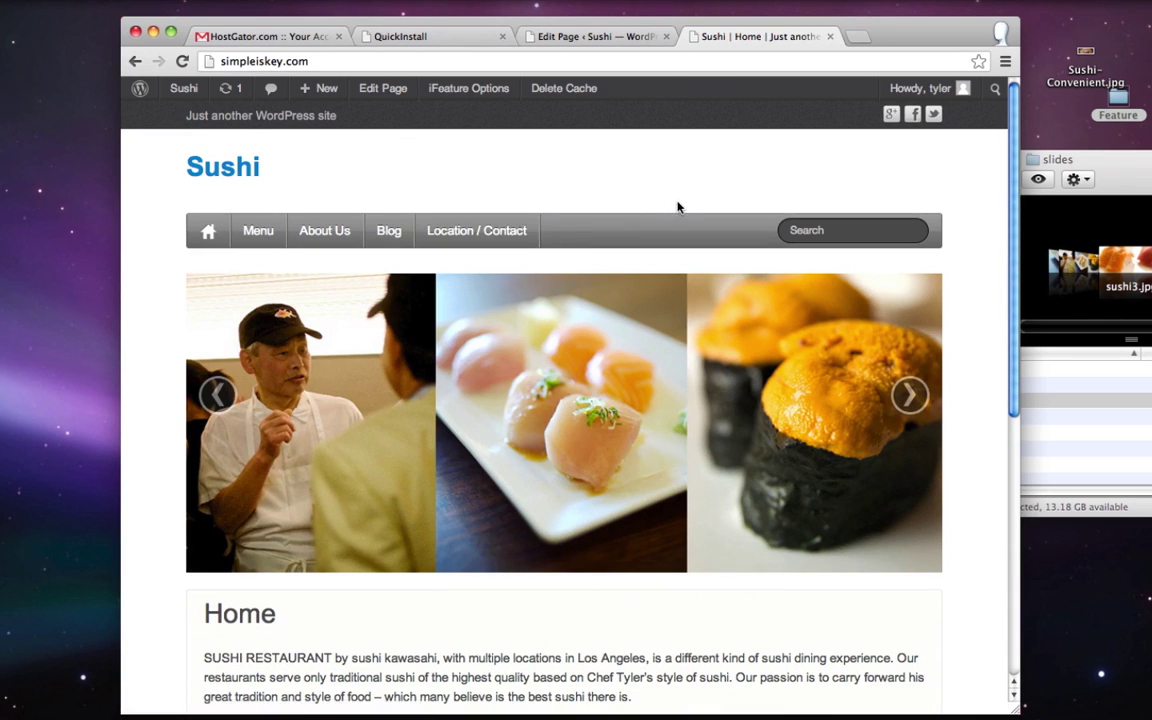
{"action": "scroll", "coordinate": [677, 207], "scroll_direction": "down", "scroll_amount": 5}
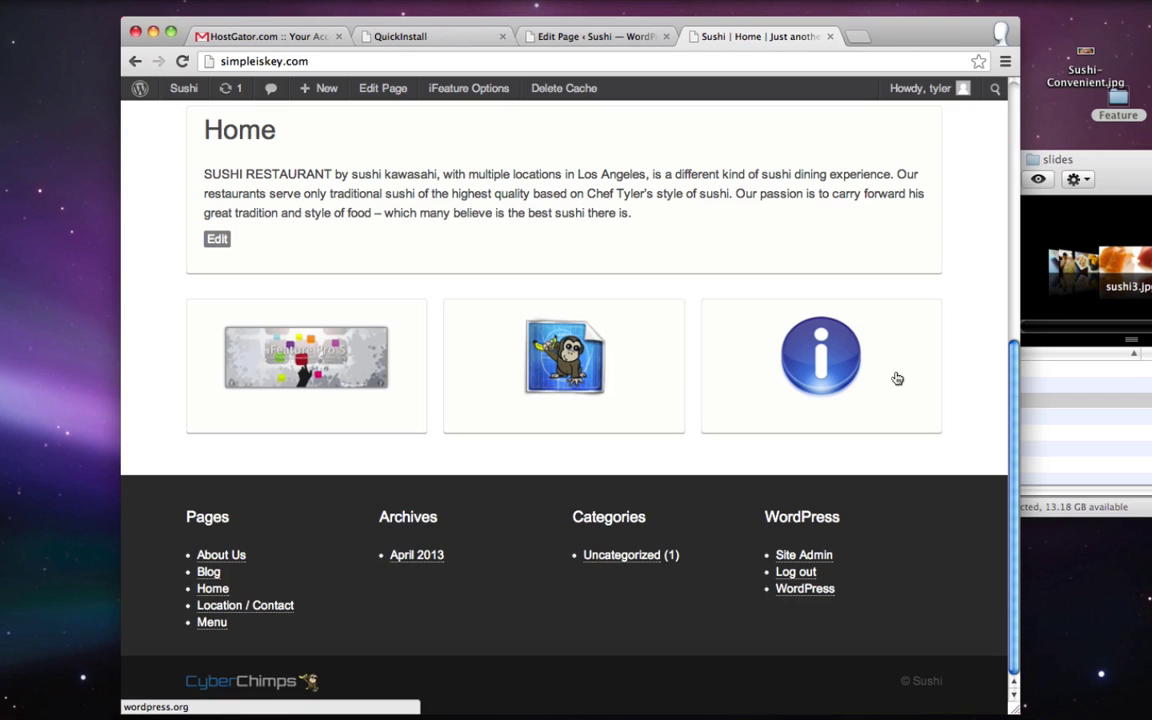
{"action": "scroll", "coordinate": [740, 314], "scroll_direction": "up", "scroll_amount": 5}
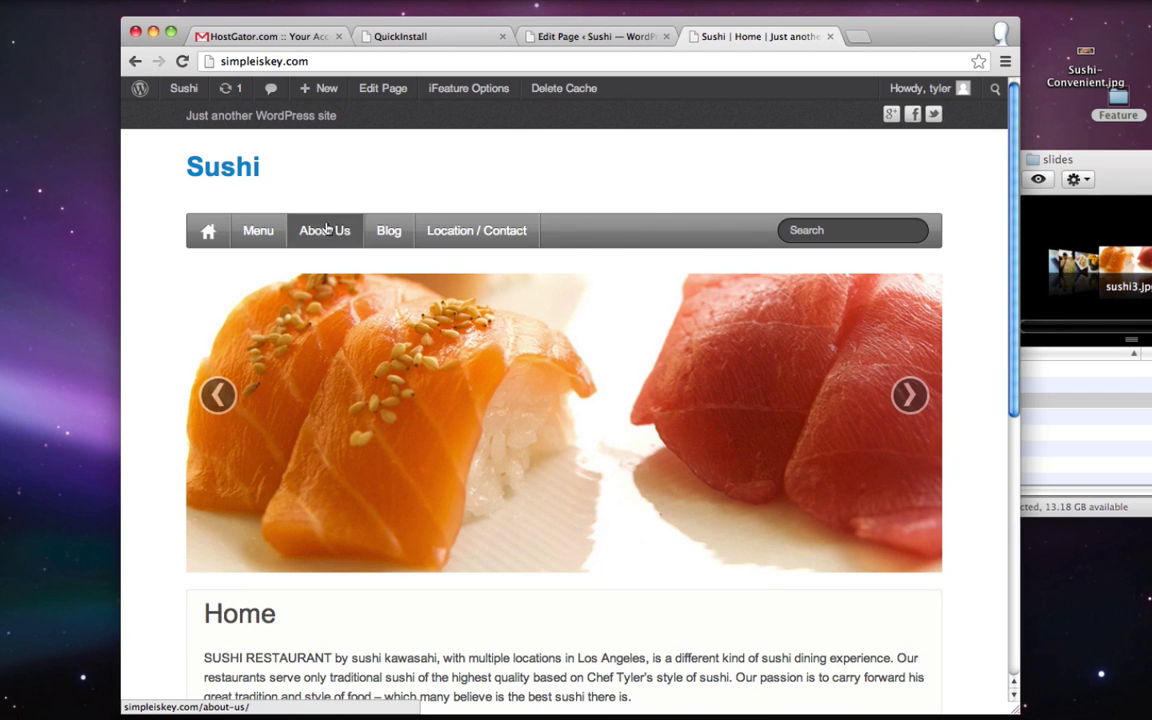
{"action": "scroll", "coordinate": [787, 252], "scroll_direction": "down", "scroll_amount": 5}
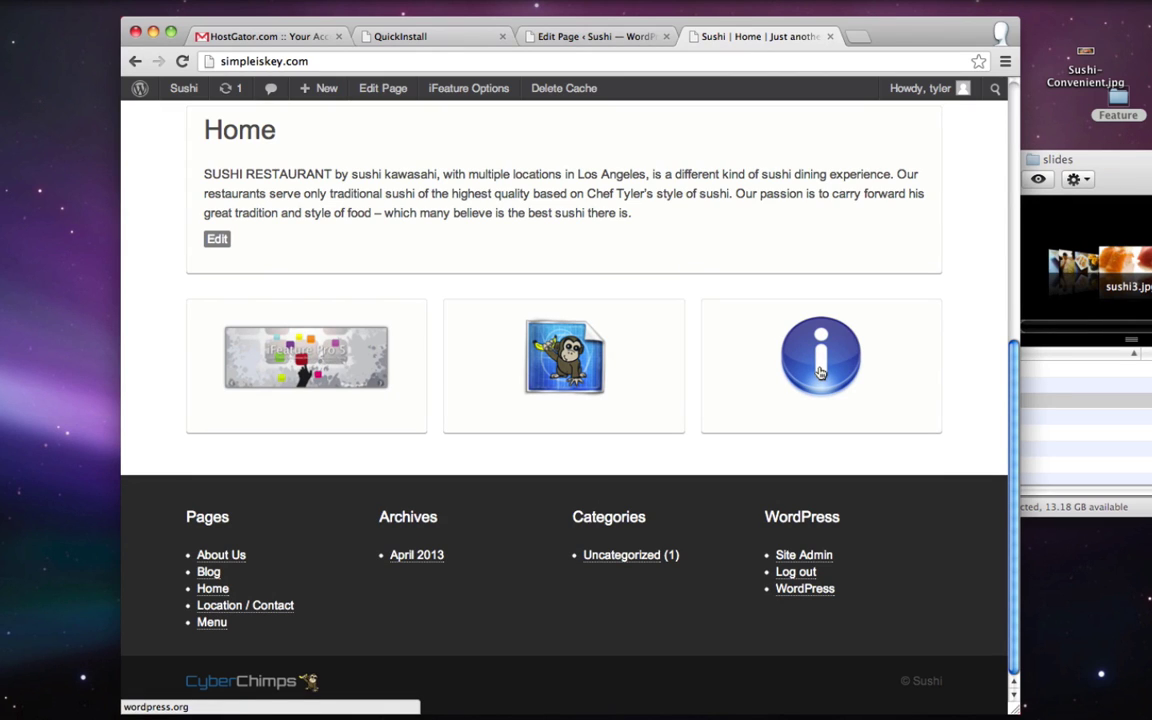
{"action": "scroll", "coordinate": [820, 372], "scroll_direction": "up", "scroll_amount": 5}
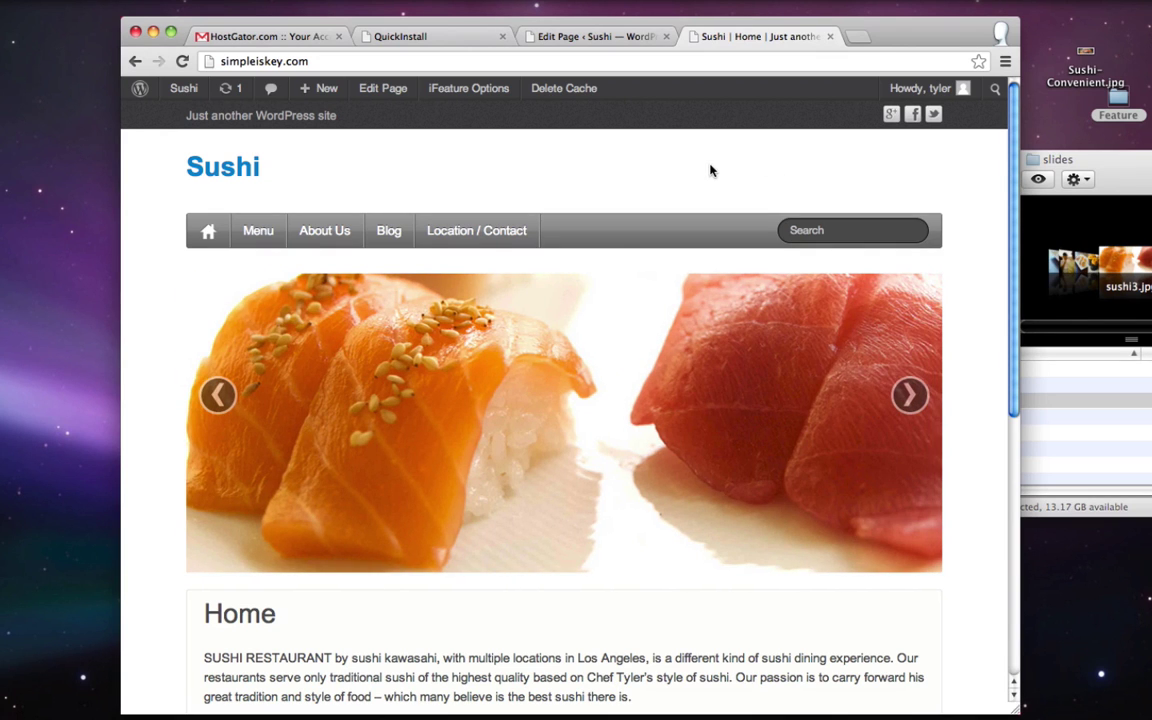
- Open dryicons.com in a new browser tab
{"action": "key", "text": "super+t"}
{"action": "type", "text": "dryicons."}
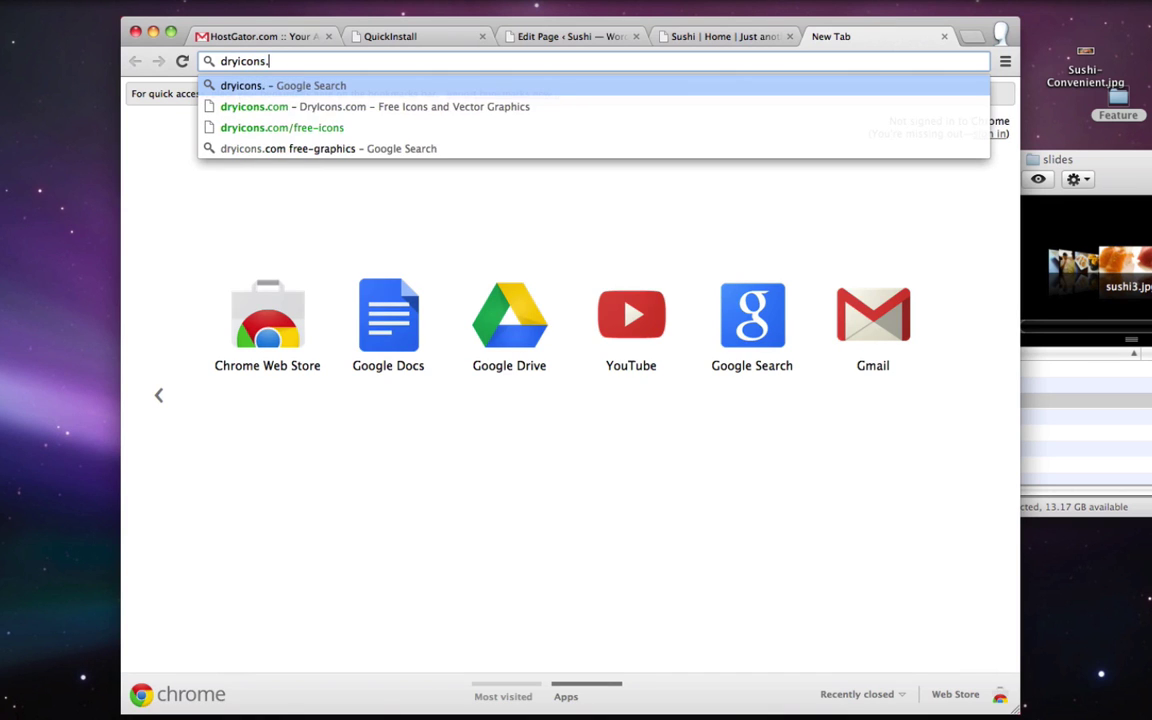
{"action": "type", "text": "com"}
{"action": "key", "text": "Return"}
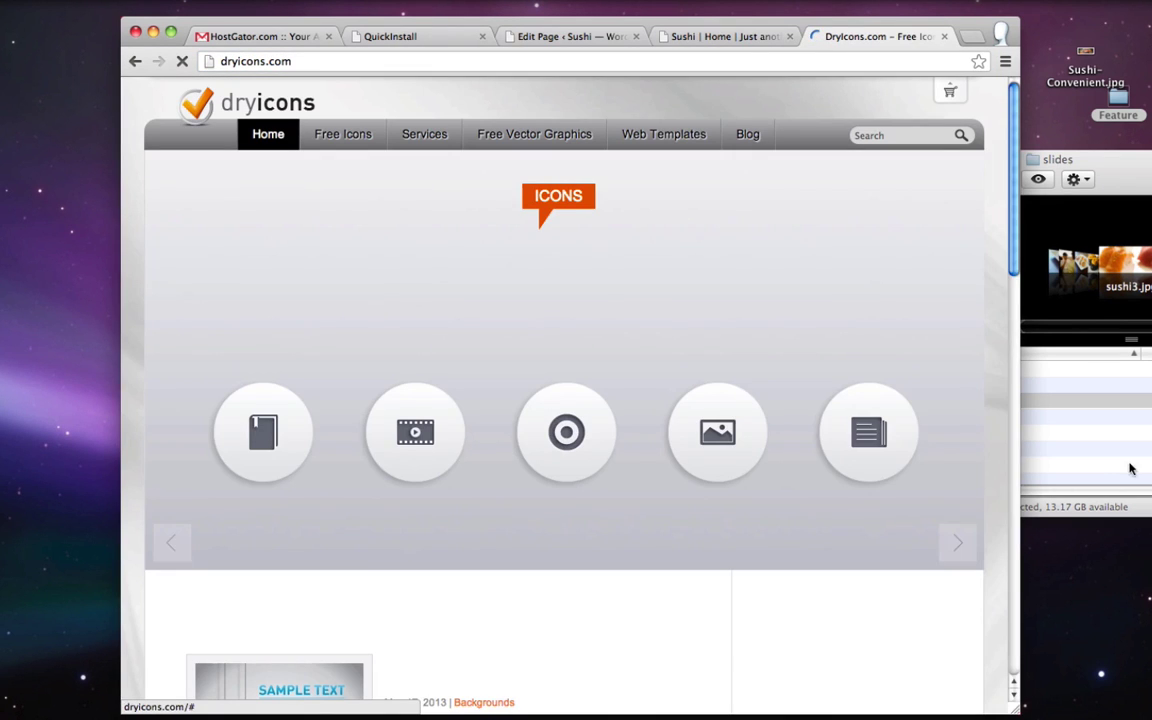
{"action": "left_click", "coordinate": [1130, 469]}
{"action": "key", "text": "super+w"}
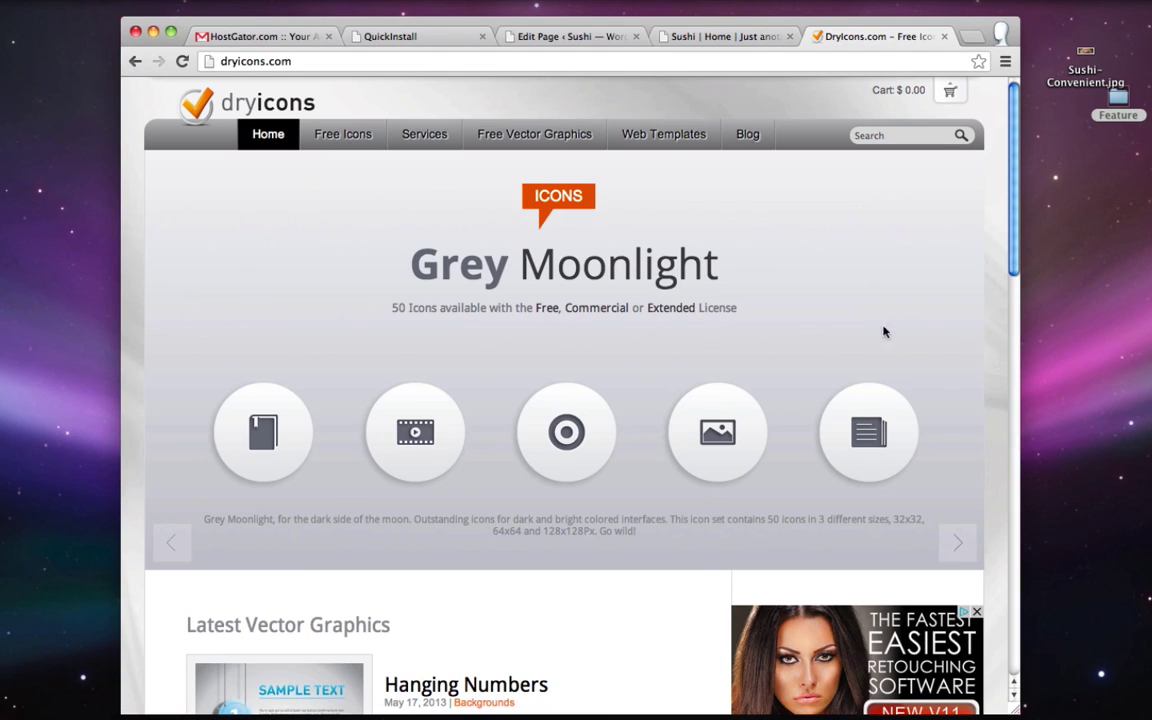
- Search 'book' and drag the Book icon onto the desktop as book.png
{"action": "left_click", "coordinate": [899, 137]}
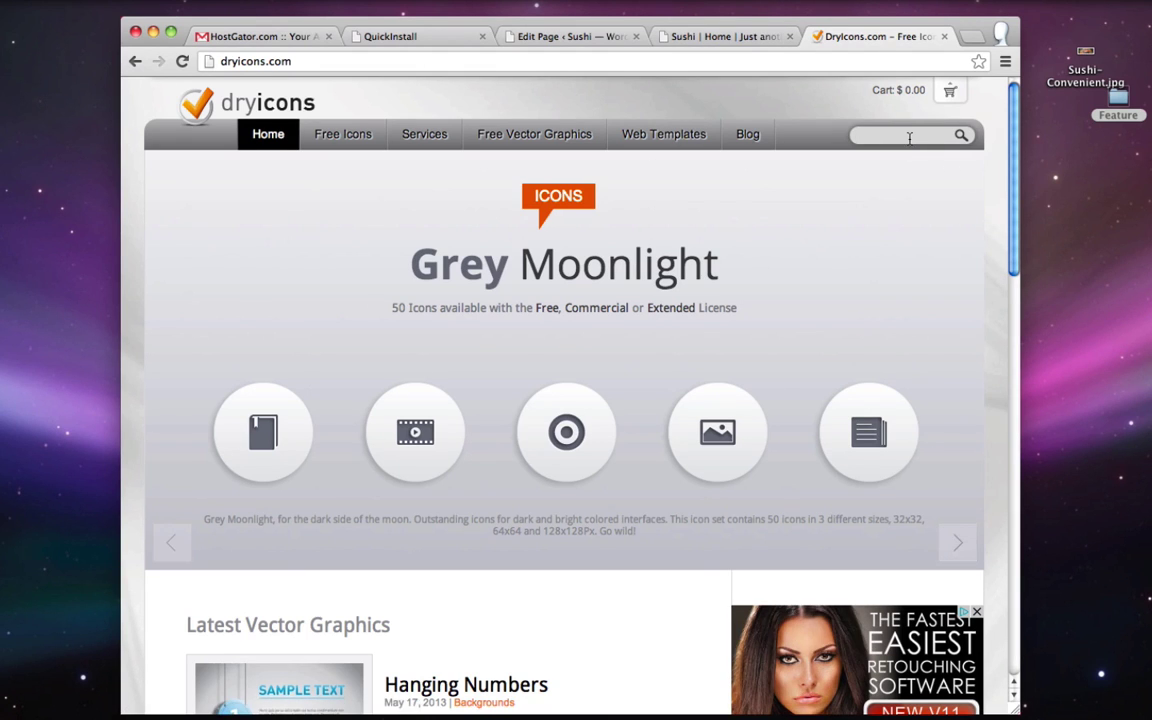
{"action": "type", "text": "book"}
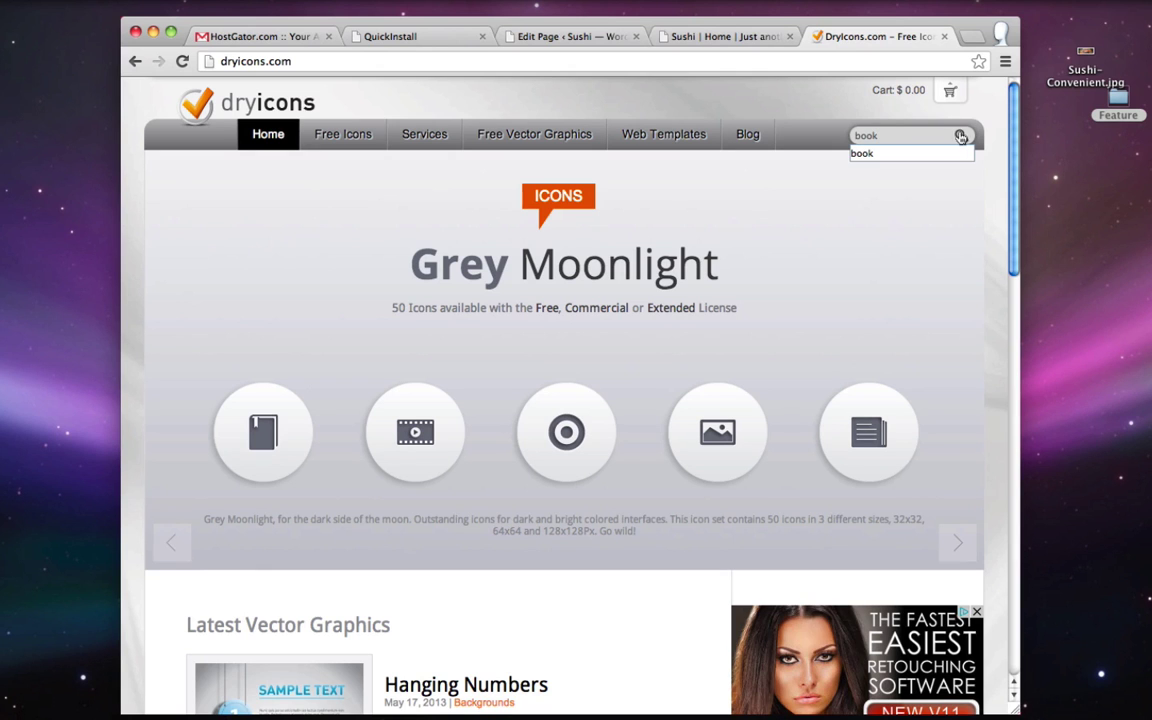
{"action": "left_click", "coordinate": [960, 136]}
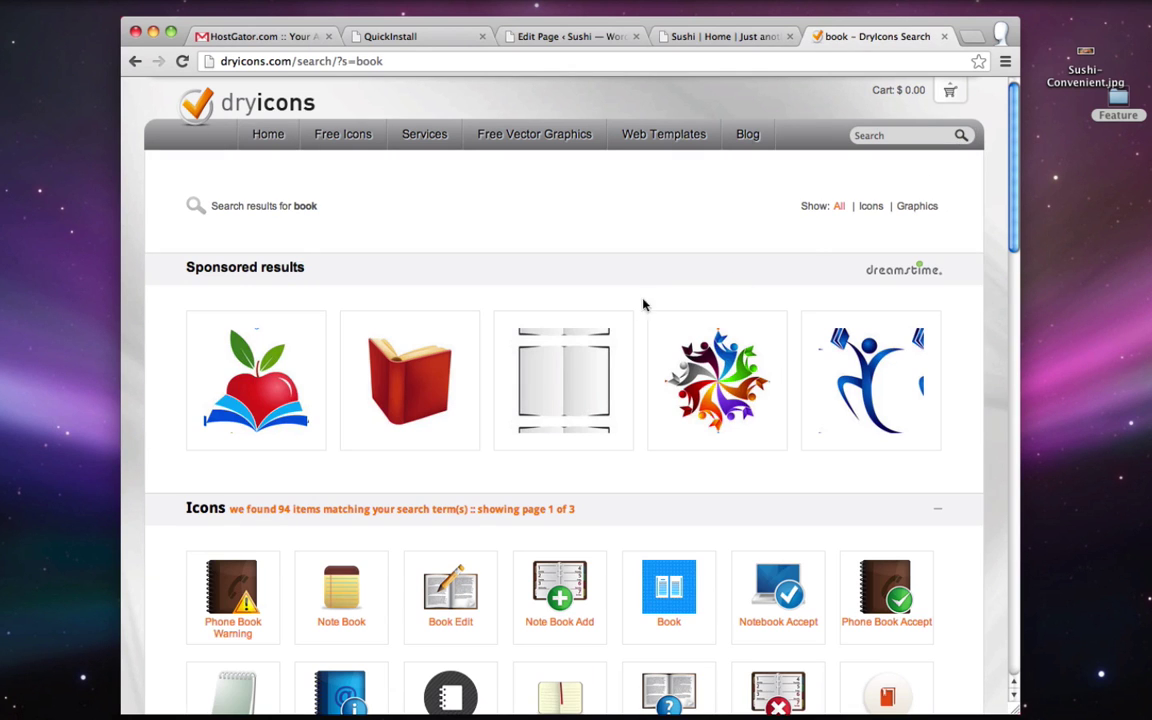
{"action": "scroll", "coordinate": [643, 305], "scroll_direction": "down", "scroll_amount": 10}
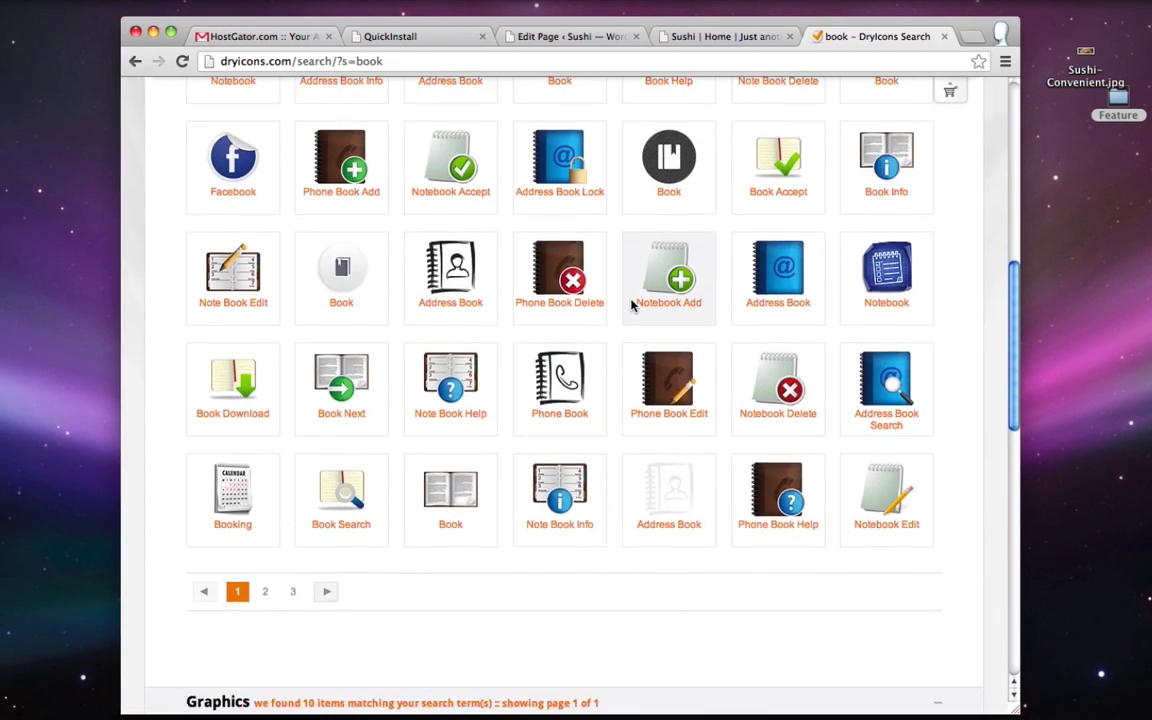
{"action": "left_click", "coordinate": [451, 519]}
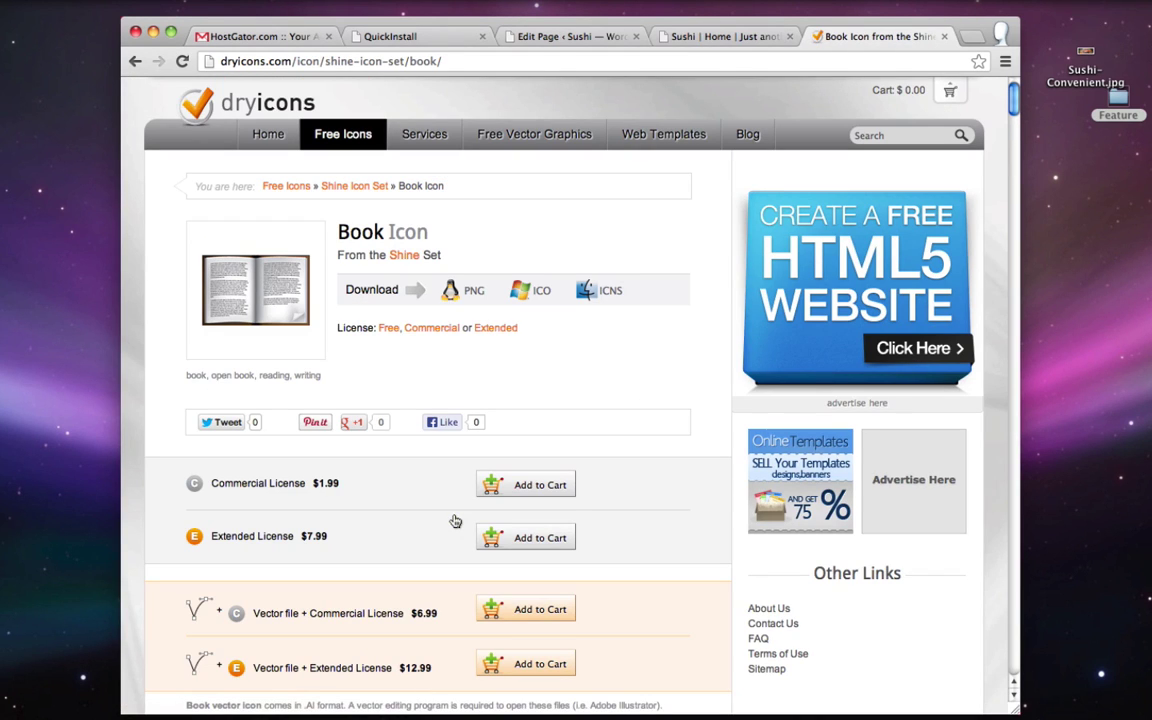
{"action": "left_click_drag", "start_coordinate": [238, 292], "coordinate": [1076, 162]}
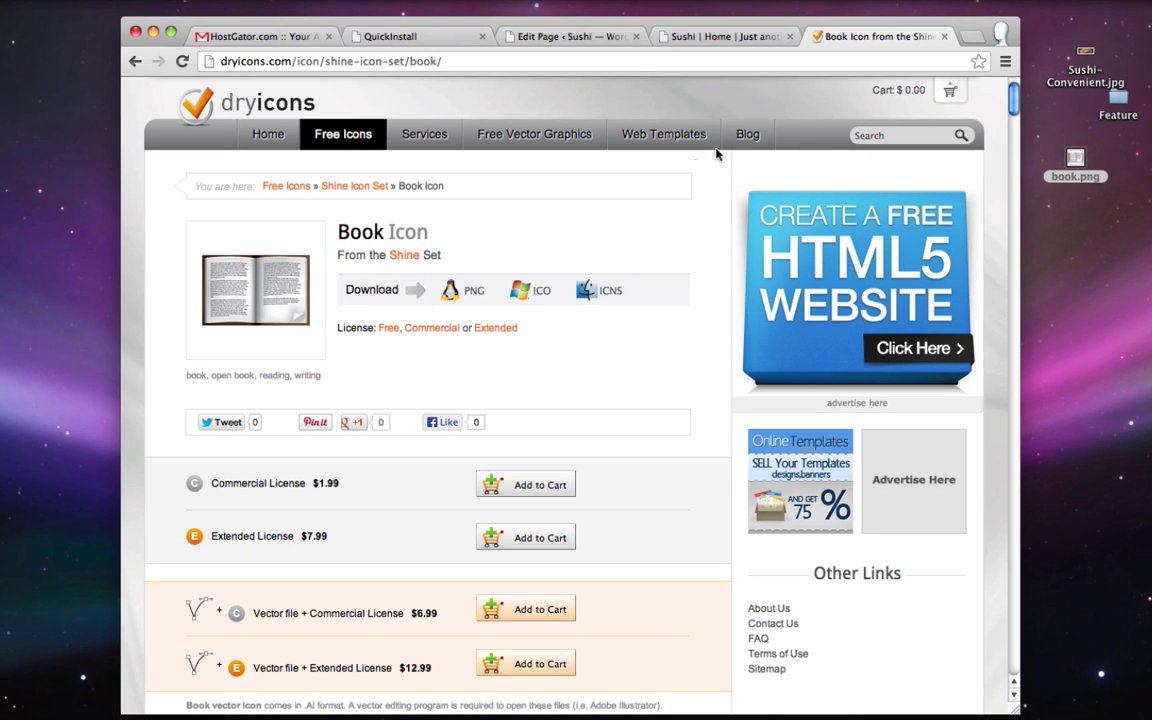
- Search for map icons and drag the Map icon onto the desktop as map.png
{"action": "left_click", "coordinate": [902, 137]}
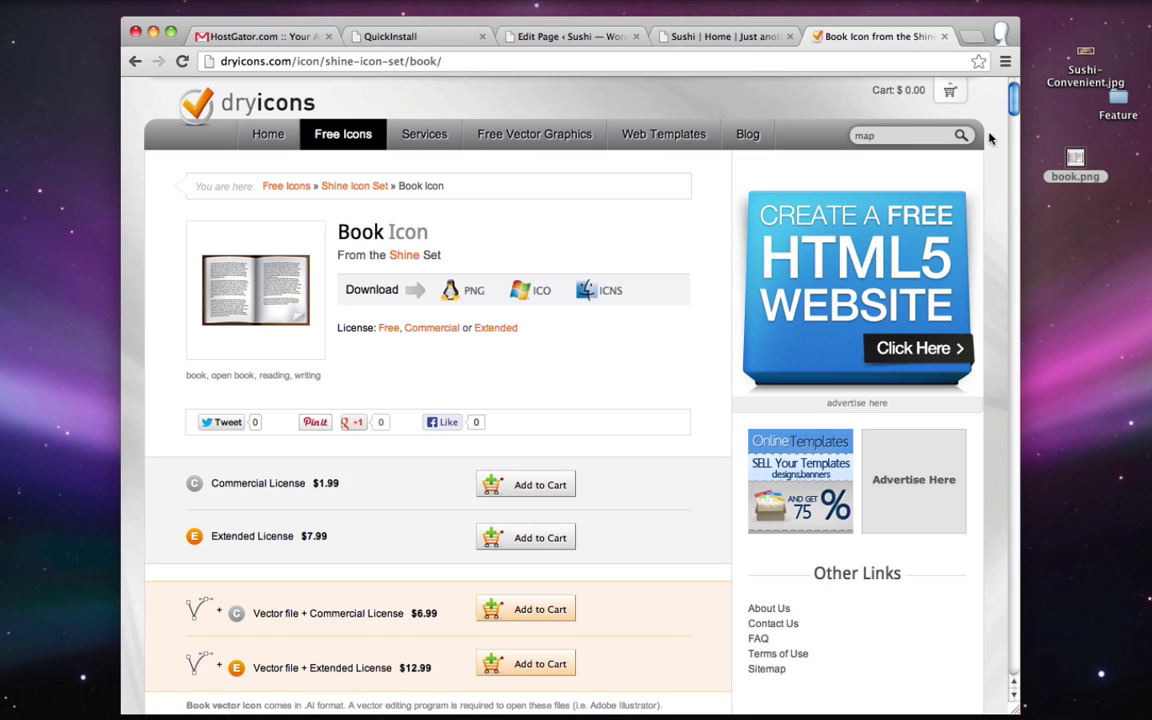
{"action": "key", "text": "Return"}
{"action": "scroll", "coordinate": [763, 268], "scroll_direction": "down", "scroll_amount": 2}
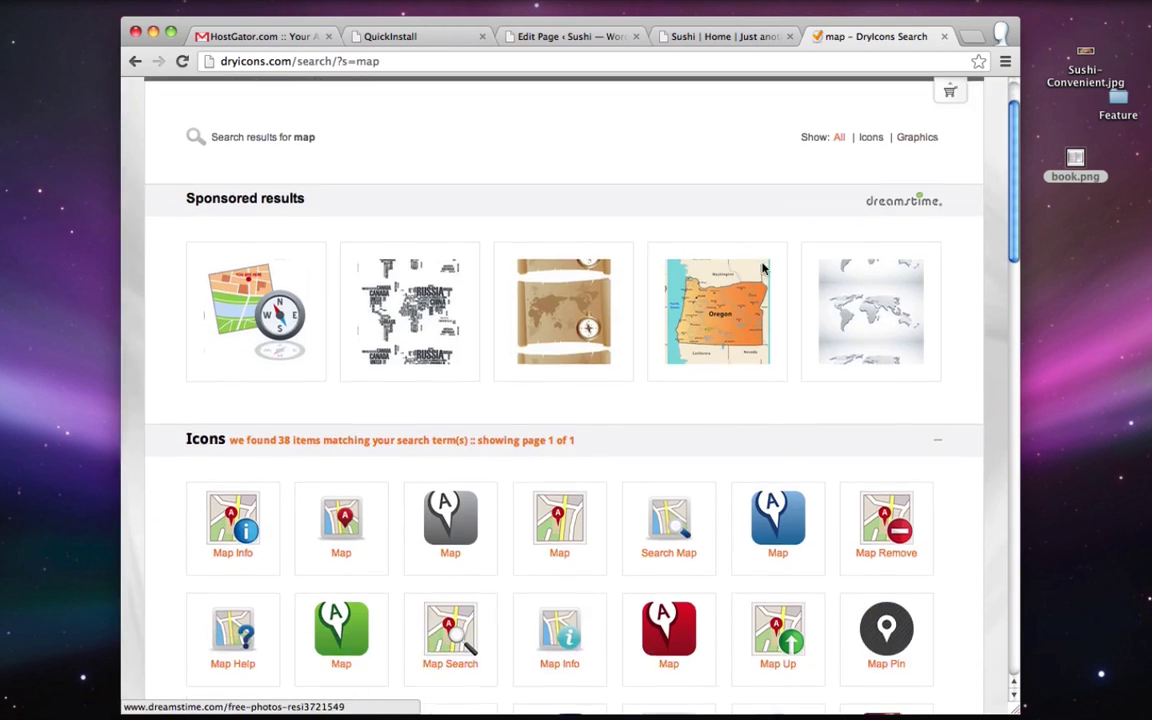
{"action": "scroll", "coordinate": [763, 268], "scroll_direction": "down", "scroll_amount": 1}
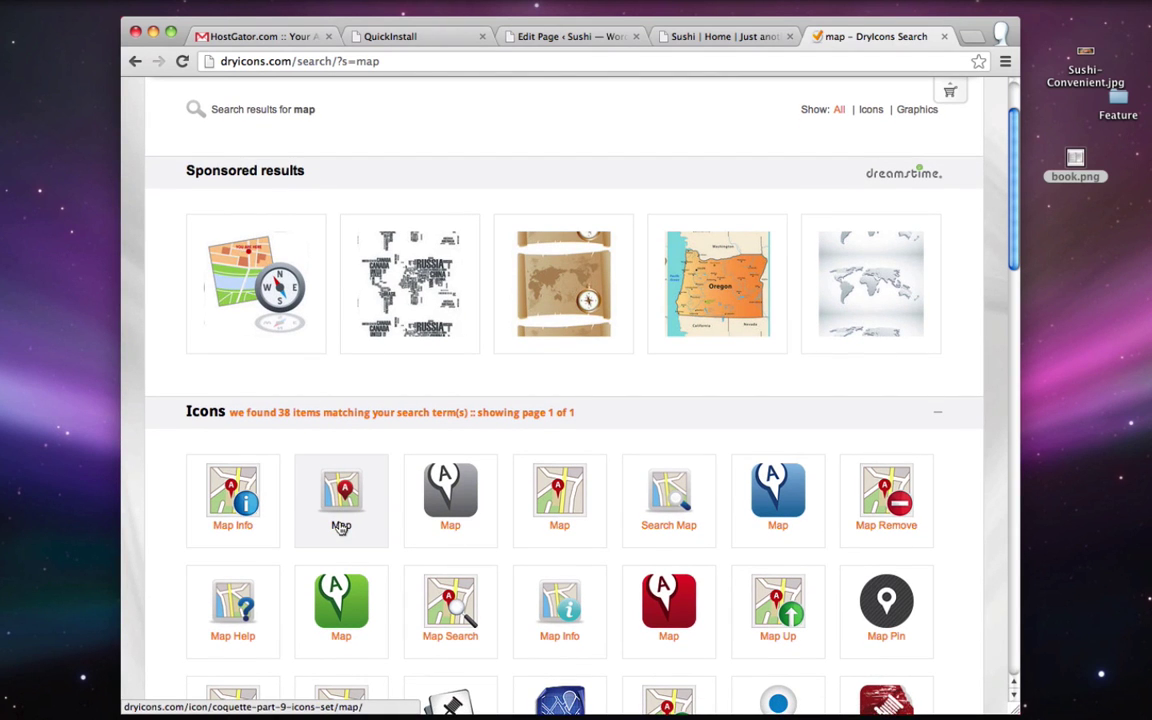
{"action": "left_click", "coordinate": [341, 528]}
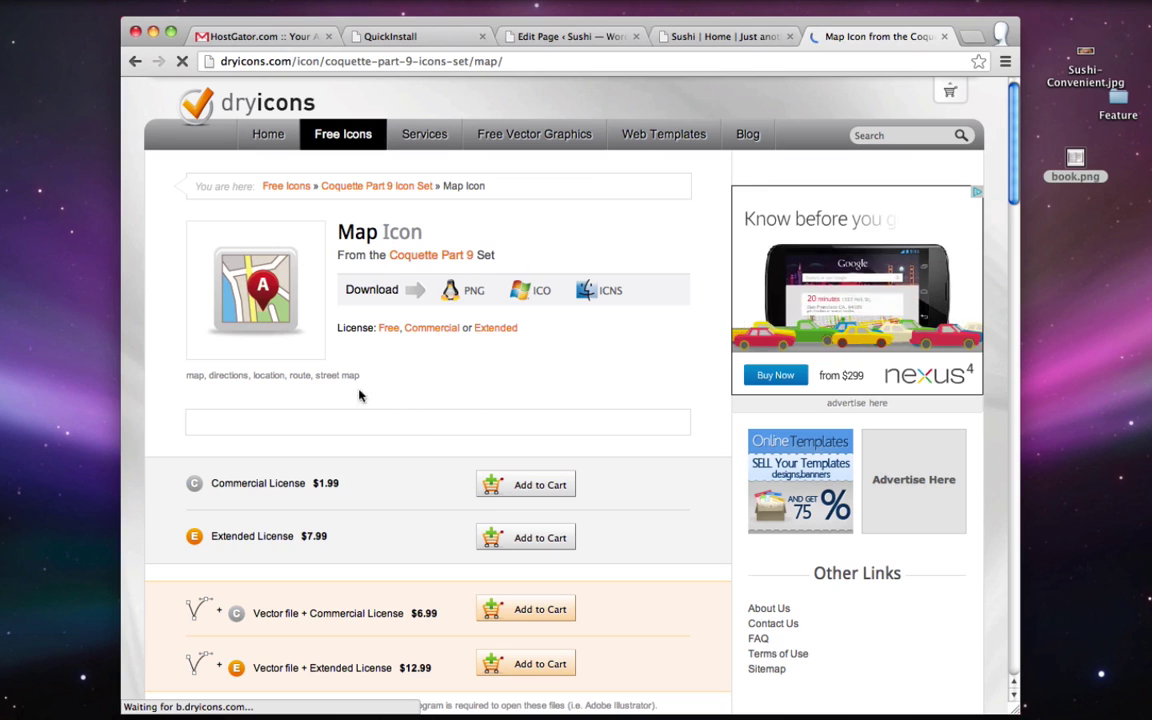
{"action": "left_click_drag", "start_coordinate": [258, 295], "coordinate": [1065, 203]}
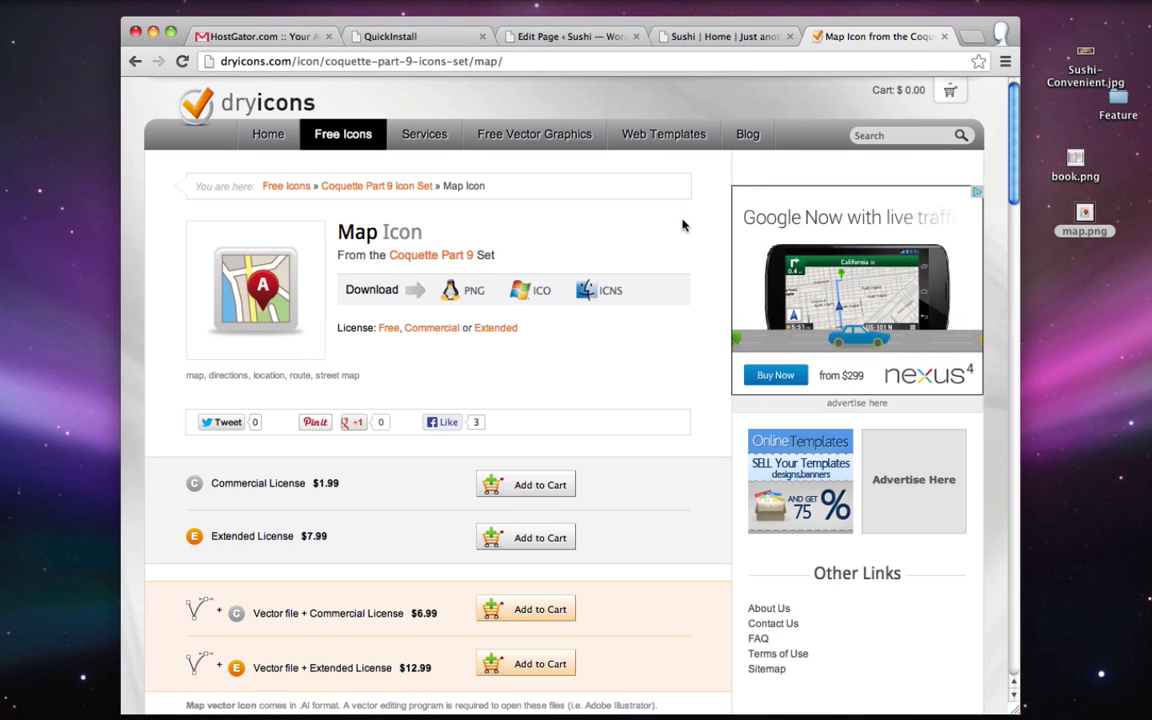
- Search 'info' and drag the teal Info icon onto the desktop as info.png
{"action": "left_click", "coordinate": [894, 139]}
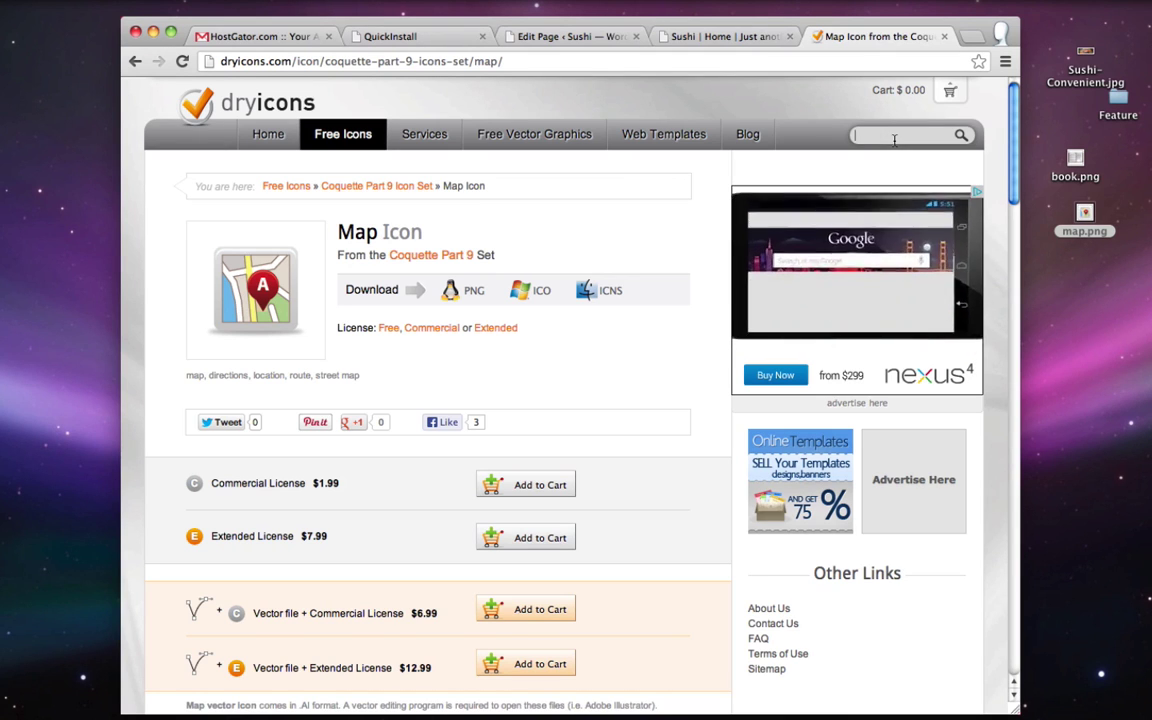
{"action": "type", "text": "info"}
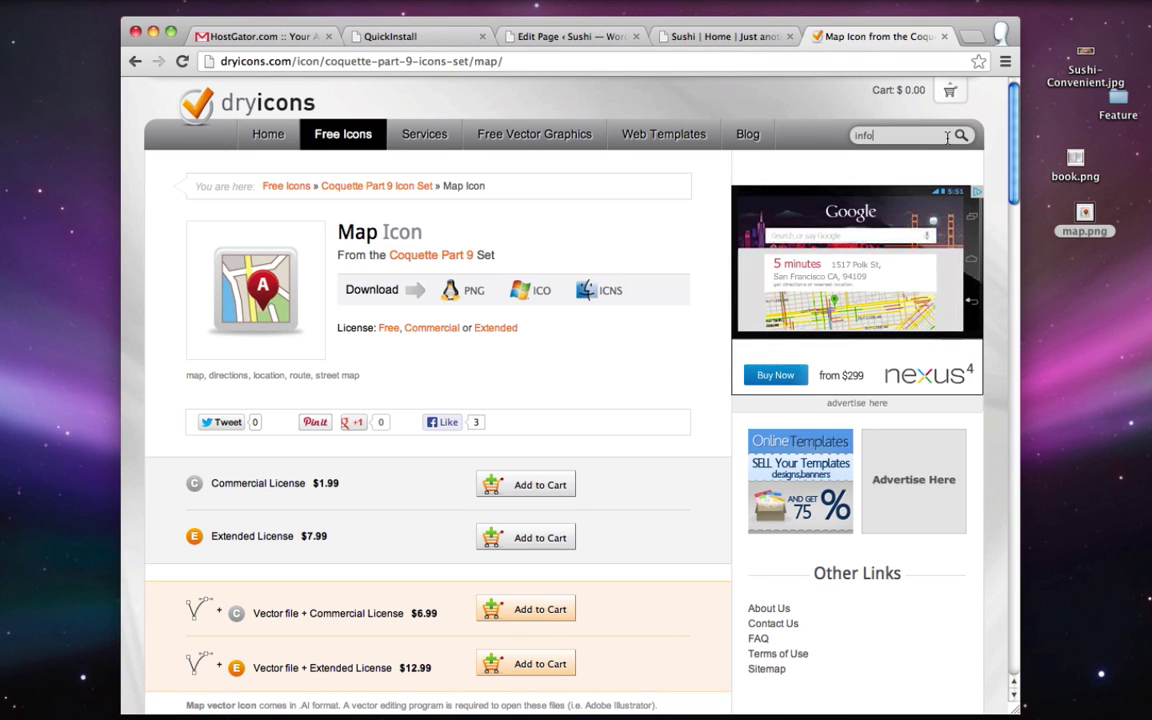
{"action": "left_click", "coordinate": [961, 136]}
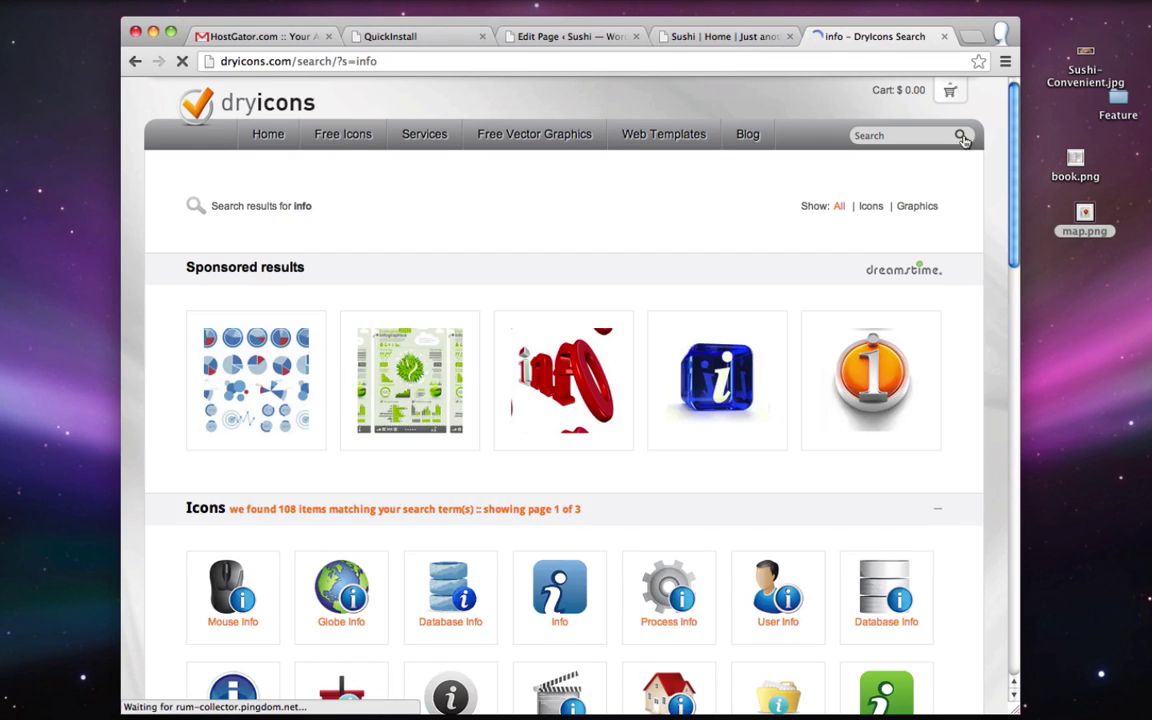
{"action": "scroll", "coordinate": [553, 193], "scroll_direction": "down", "scroll_amount": 3}
{"action": "scroll", "coordinate": [553, 193], "scroll_direction": "down", "scroll_amount": 6}
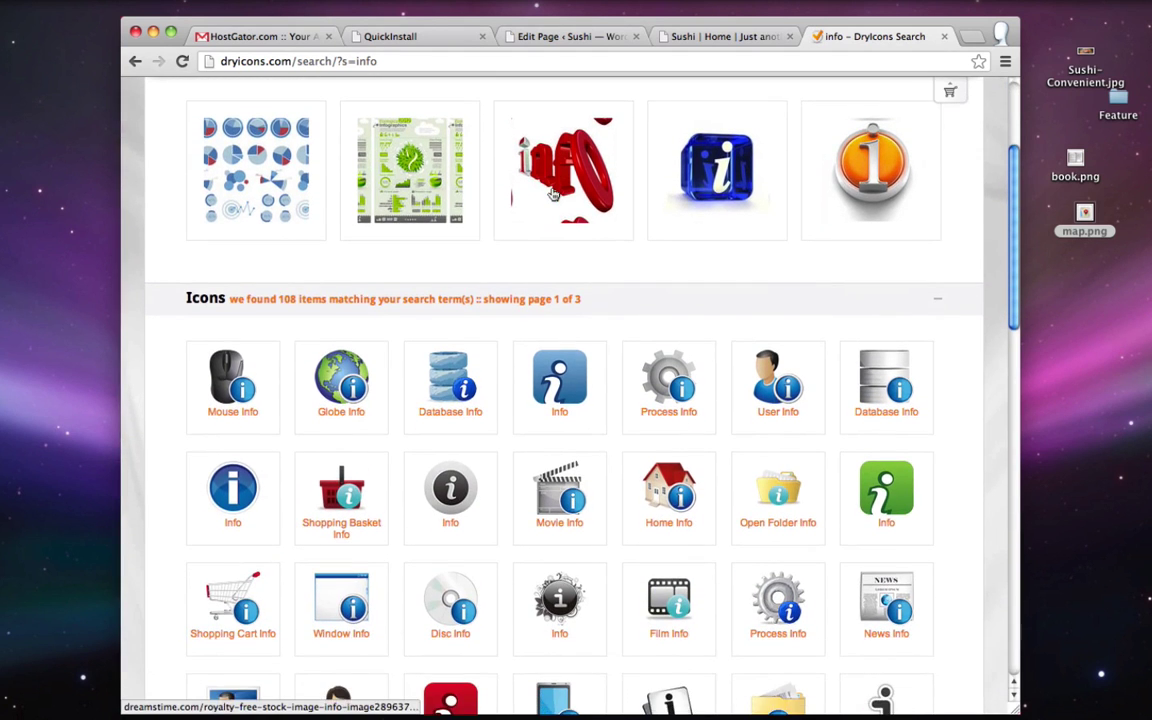
{"action": "scroll", "coordinate": [463, 292], "scroll_direction": "down", "scroll_amount": 3}
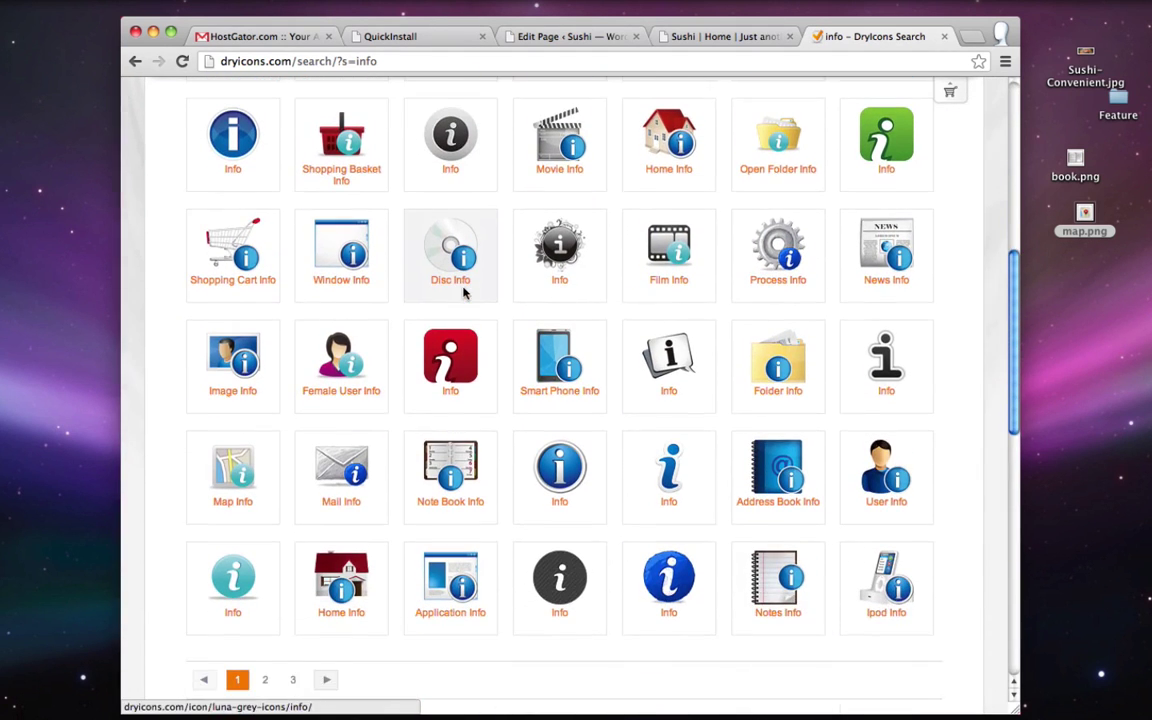
{"action": "left_click", "coordinate": [232, 590]}
{"action": "left_click_drag", "start_coordinate": [240, 275], "coordinate": [1096, 272]}
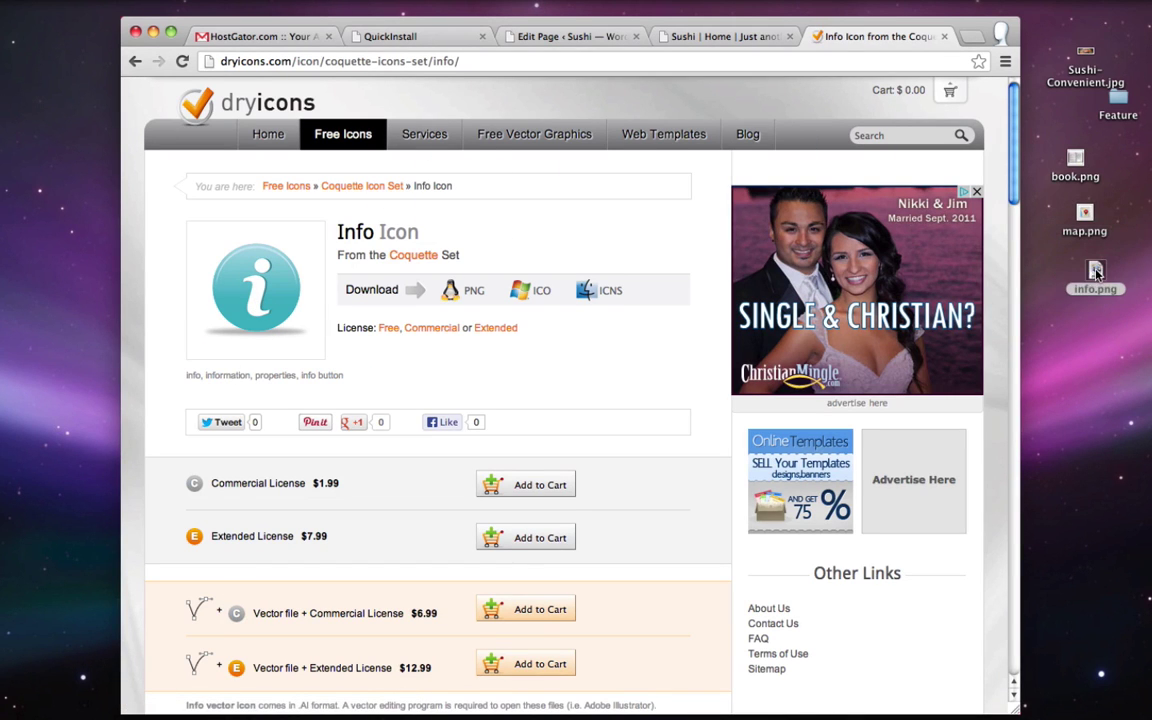
- Close the DryIcons tab and return to the Home page editor
{"action": "left_click", "coordinate": [944, 36]}
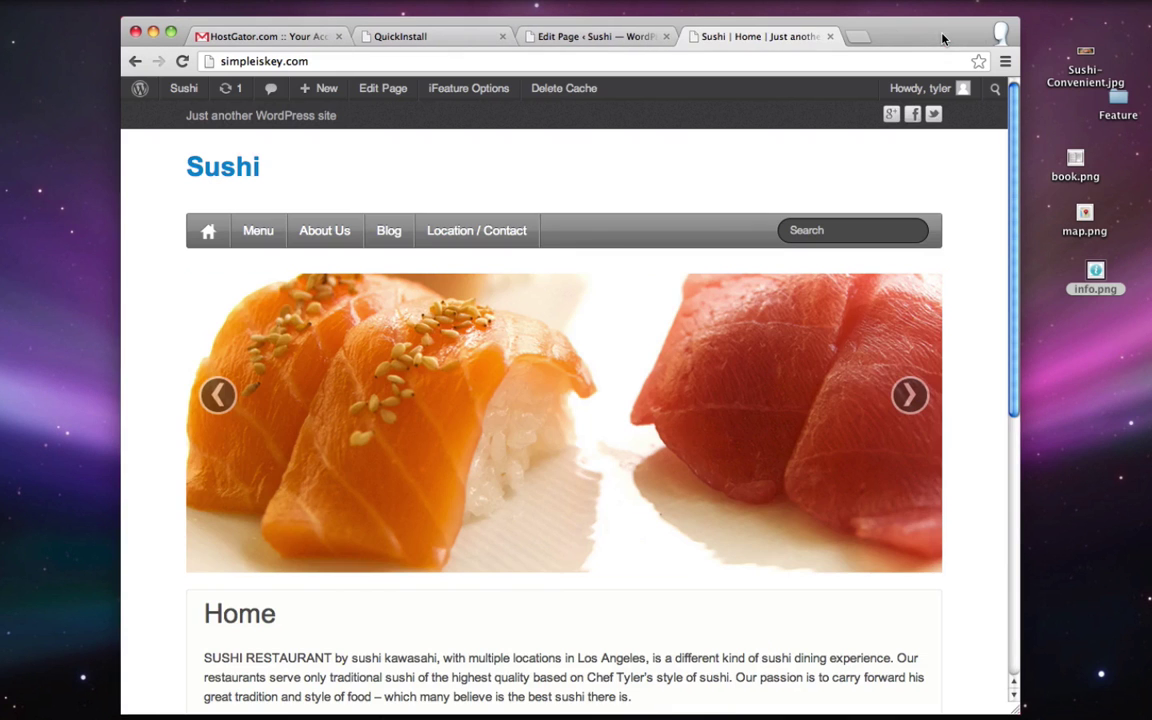
{"action": "left_click", "coordinate": [587, 37]}
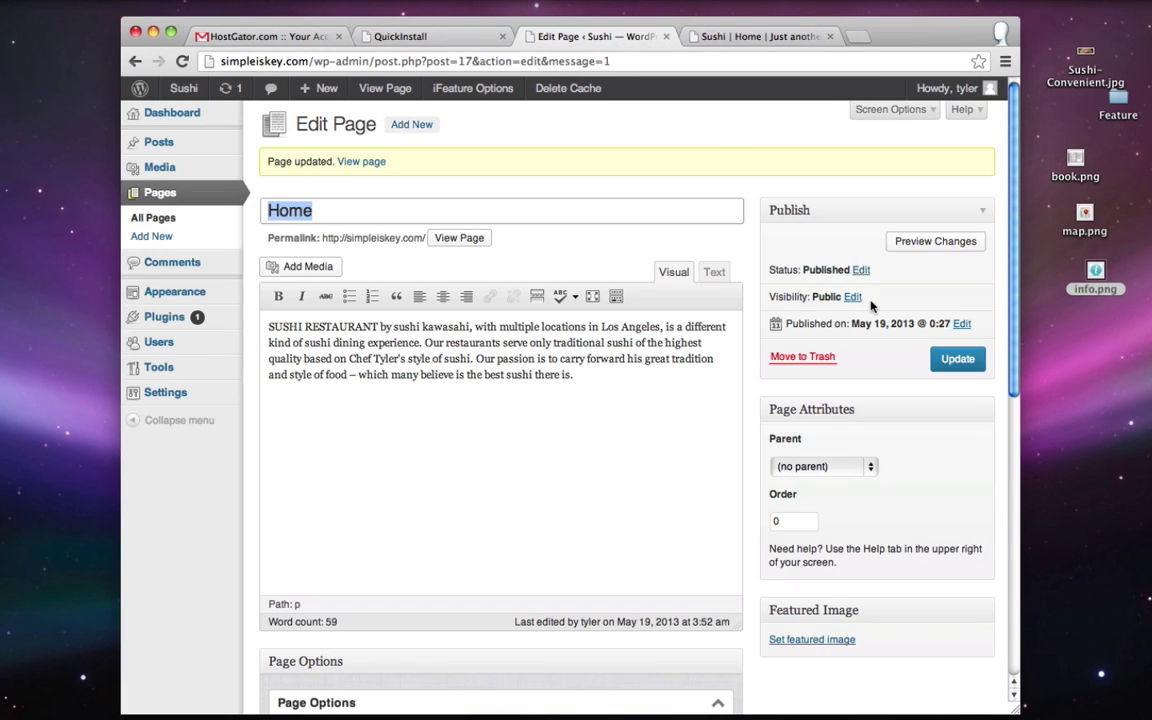
{"action": "scroll", "coordinate": [871, 306], "scroll_direction": "down", "scroll_amount": 10}
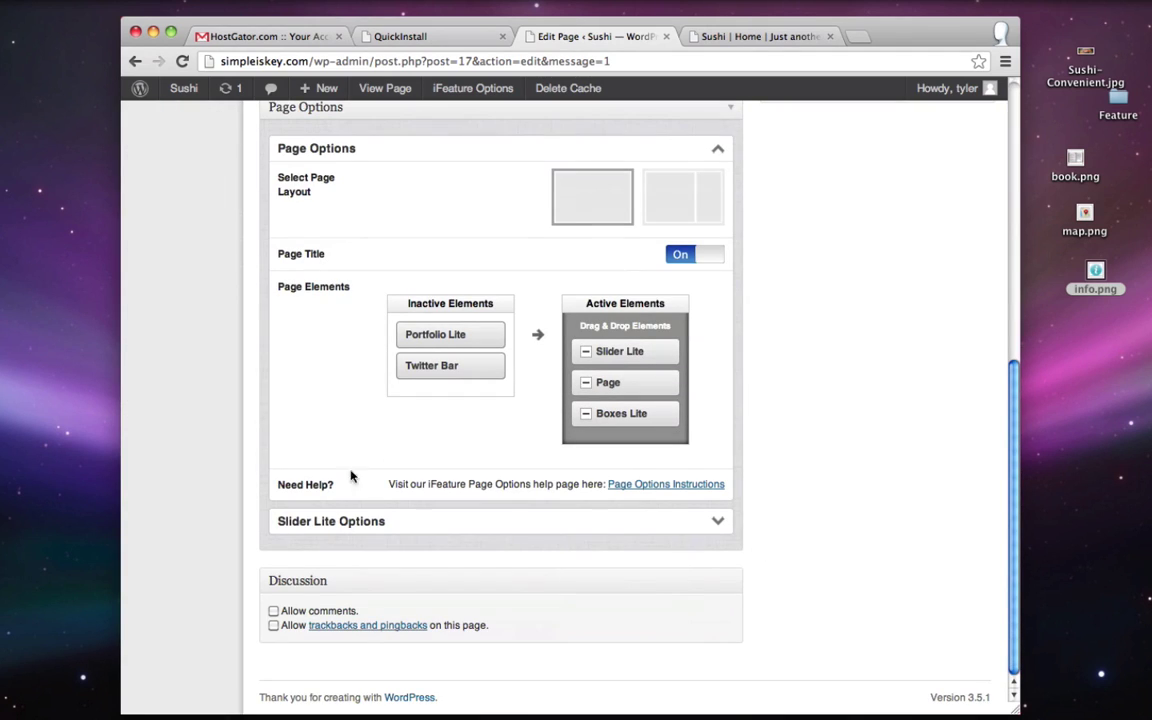
{"action": "scroll", "coordinate": [823, 470], "scroll_direction": "up", "scroll_amount": 10}
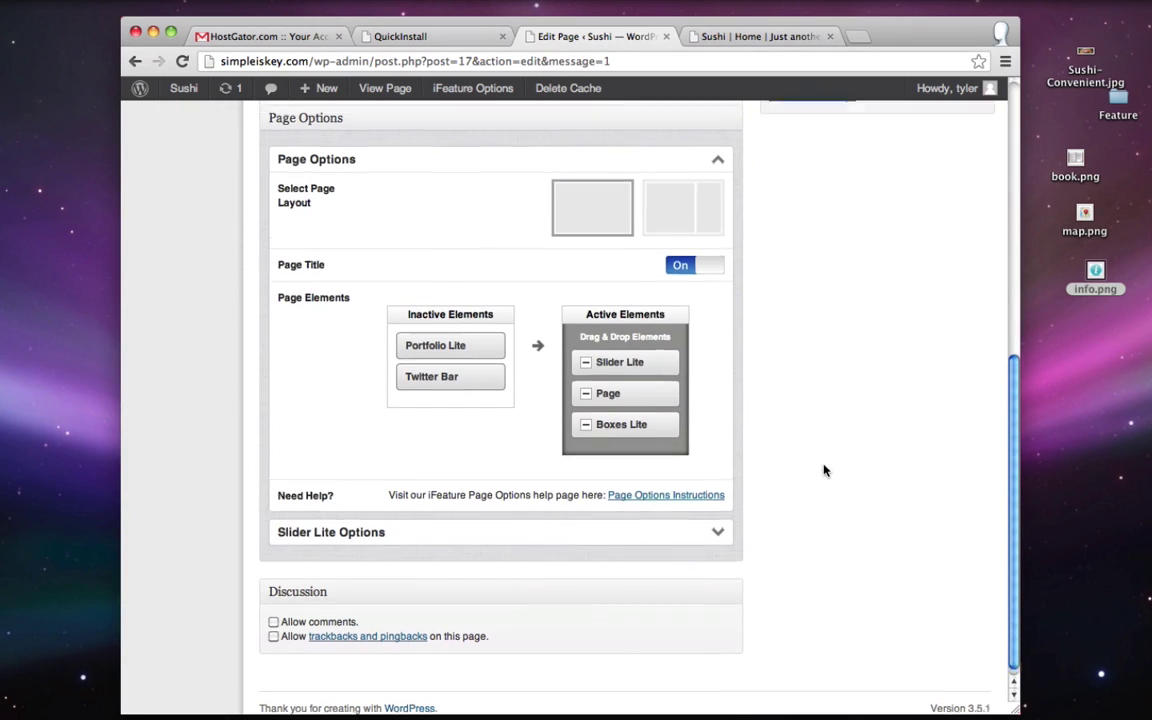
- Open Appearance > Theme Options and scroll the Blog section to Boxes Lite
{"action": "mouse_move", "coordinate": [165, 297]}
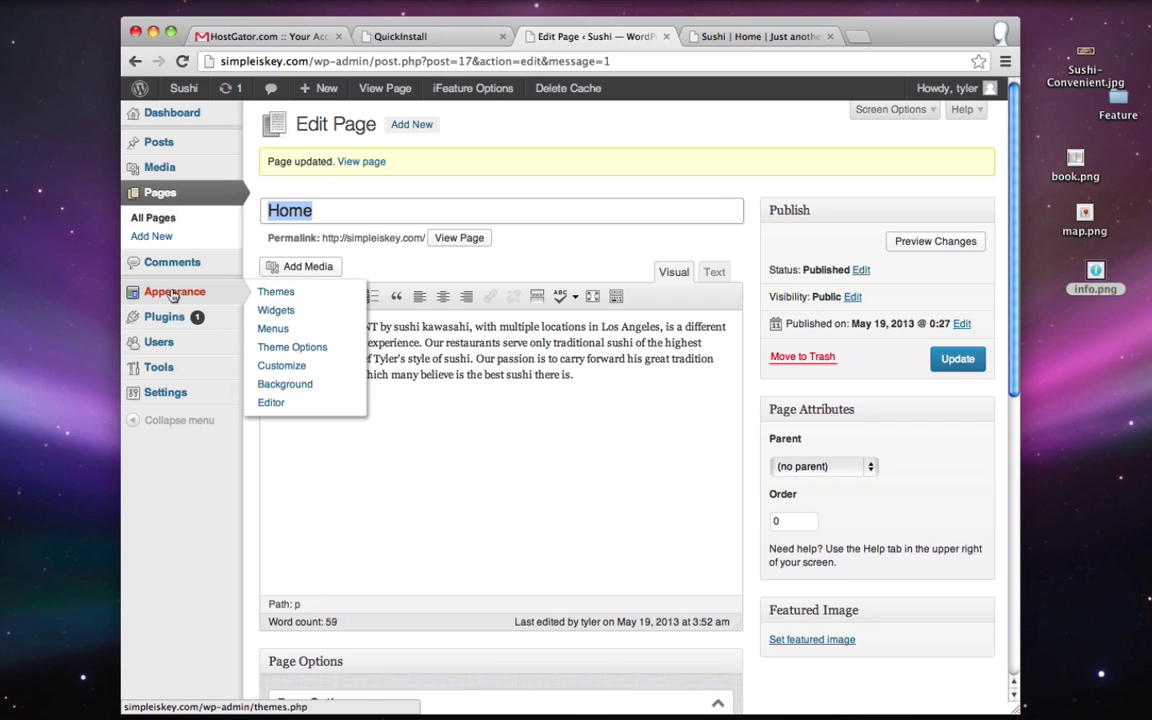
{"action": "left_click", "coordinate": [322, 349]}
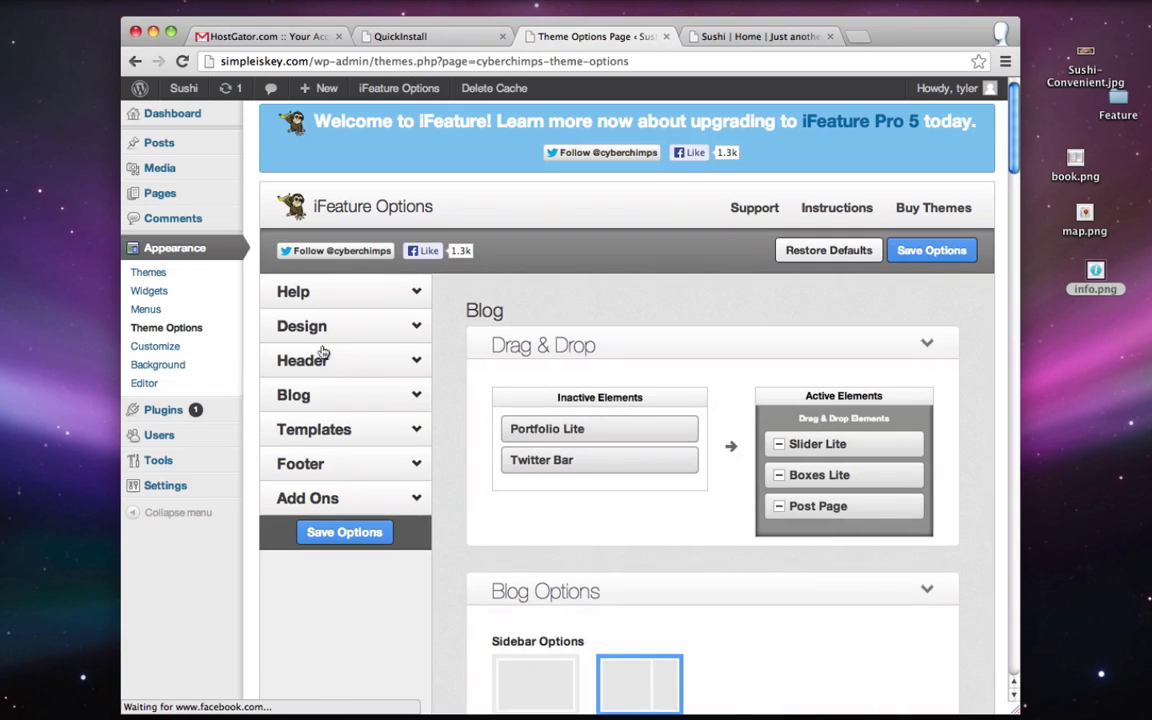
{"action": "left_click", "coordinate": [340, 396]}
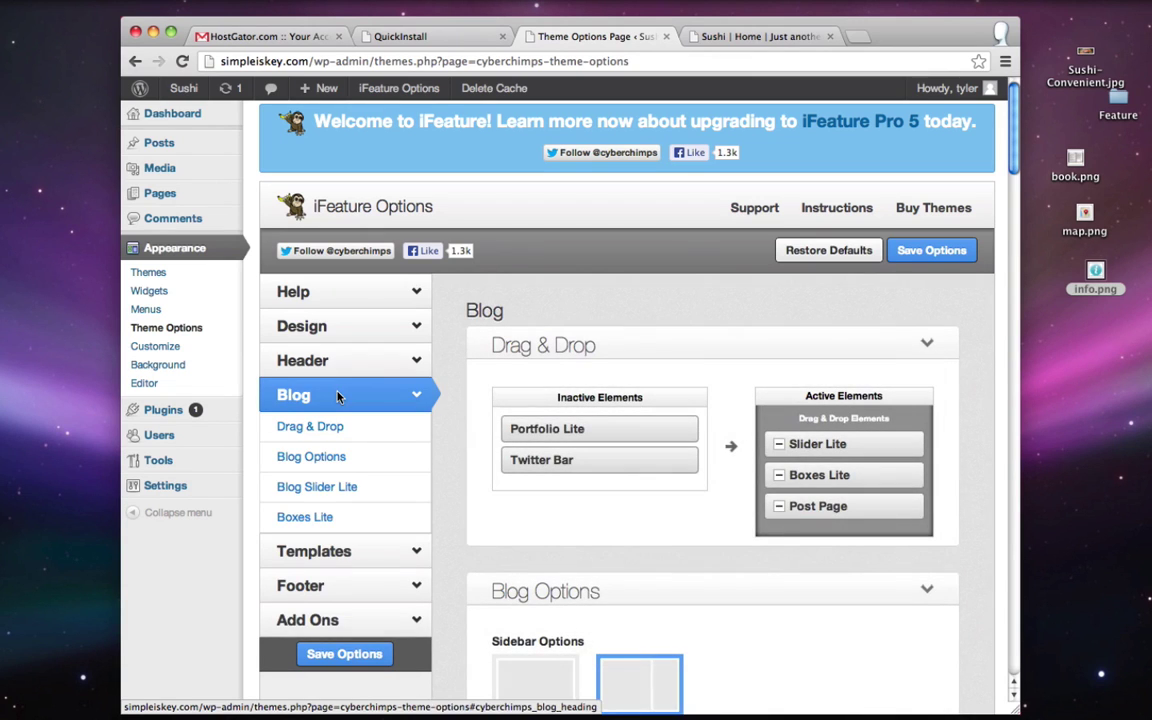
{"action": "scroll", "coordinate": [338, 398], "scroll_direction": "down", "scroll_amount": 5}
{"action": "scroll", "coordinate": [338, 398], "scroll_direction": "down", "scroll_amount": 10}
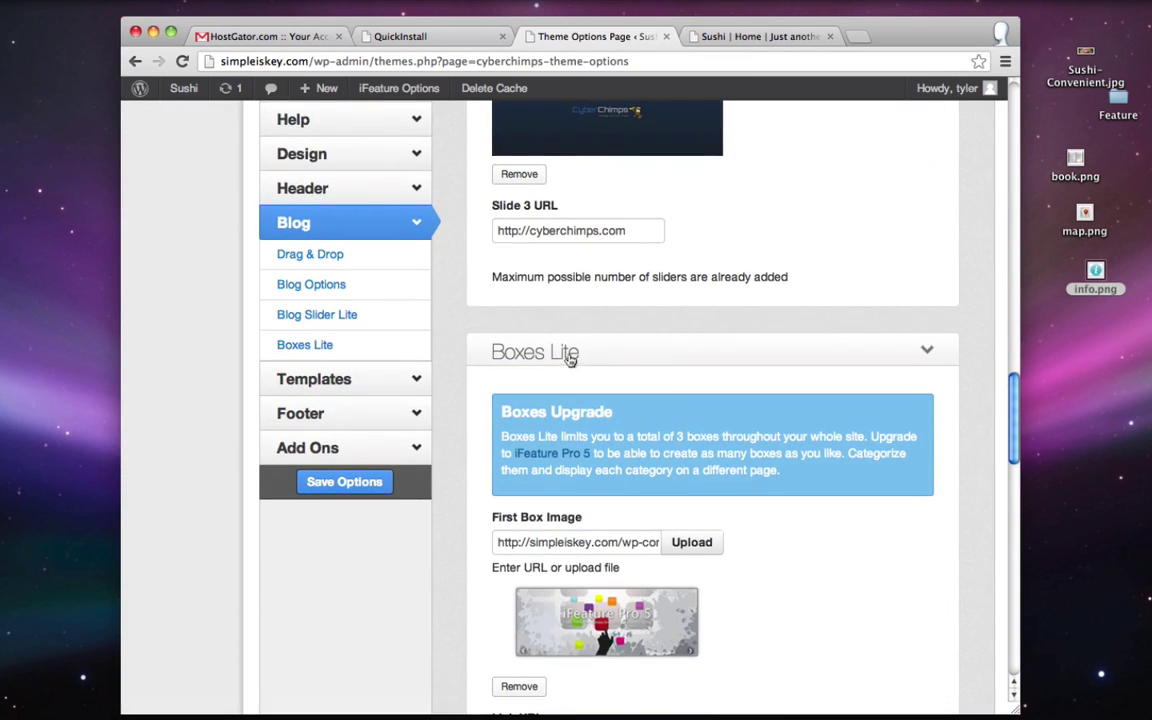
{"action": "scroll", "coordinate": [680, 410], "scroll_direction": "down", "scroll_amount": 3}
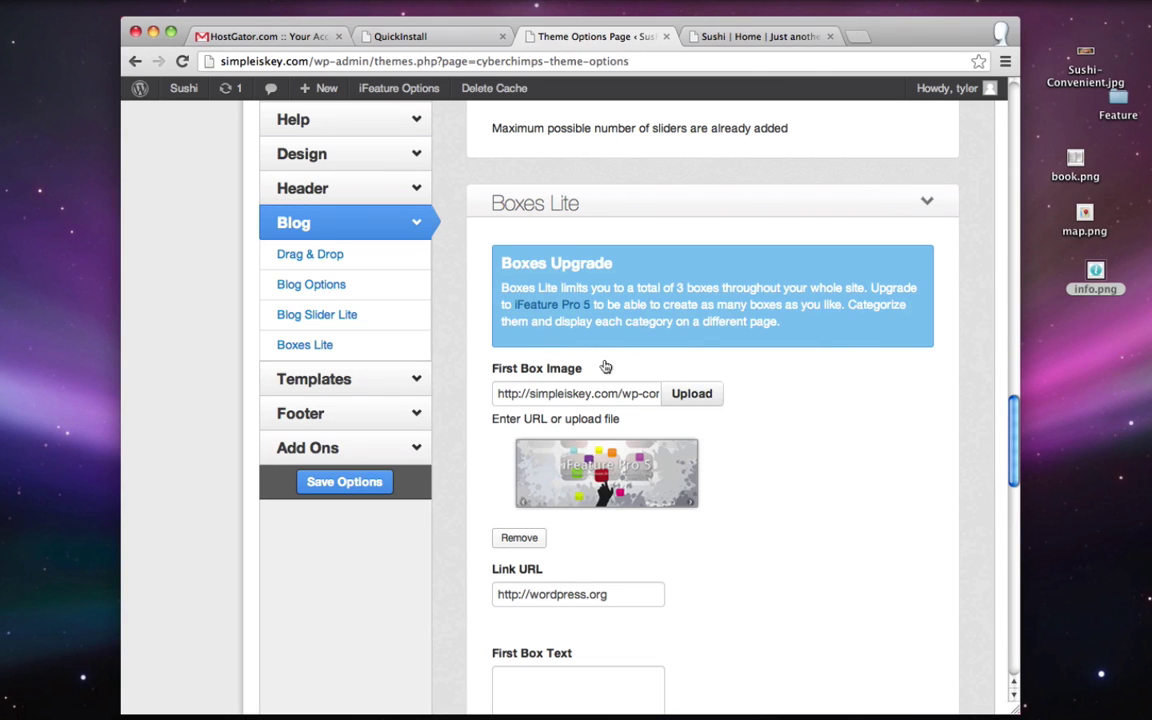
- Upload book.png from the desktop as the First Box Image
{"action": "left_click", "coordinate": [692, 393]}
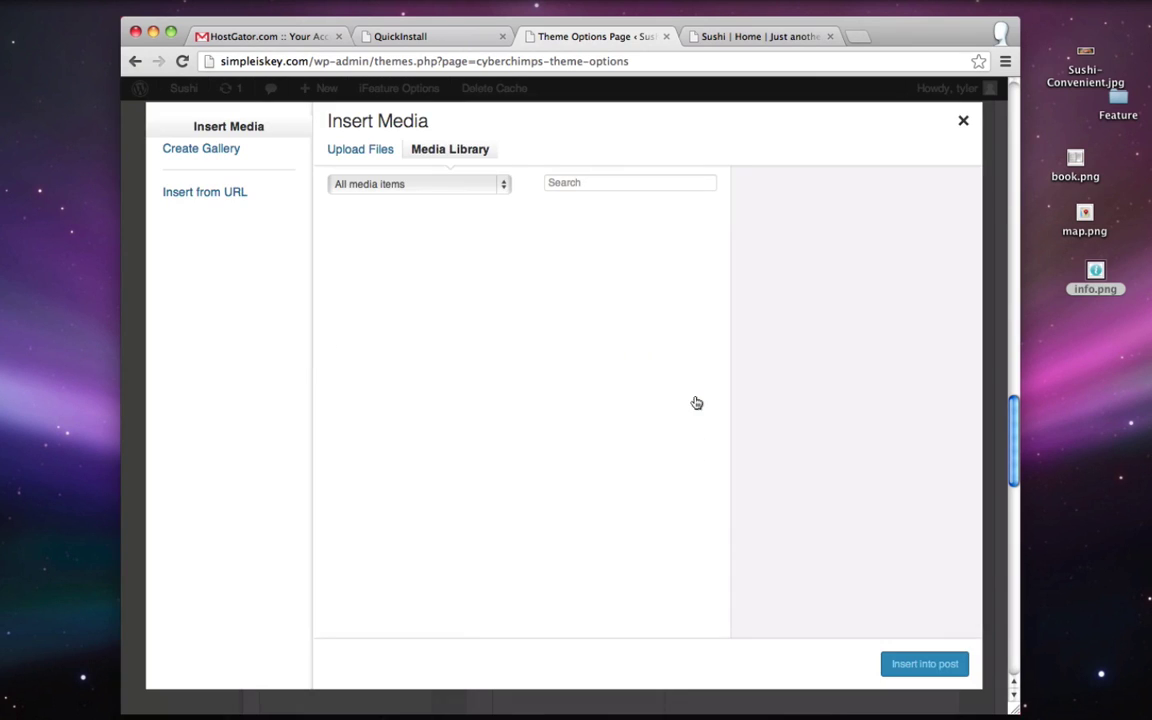
{"action": "left_click", "coordinate": [363, 151]}
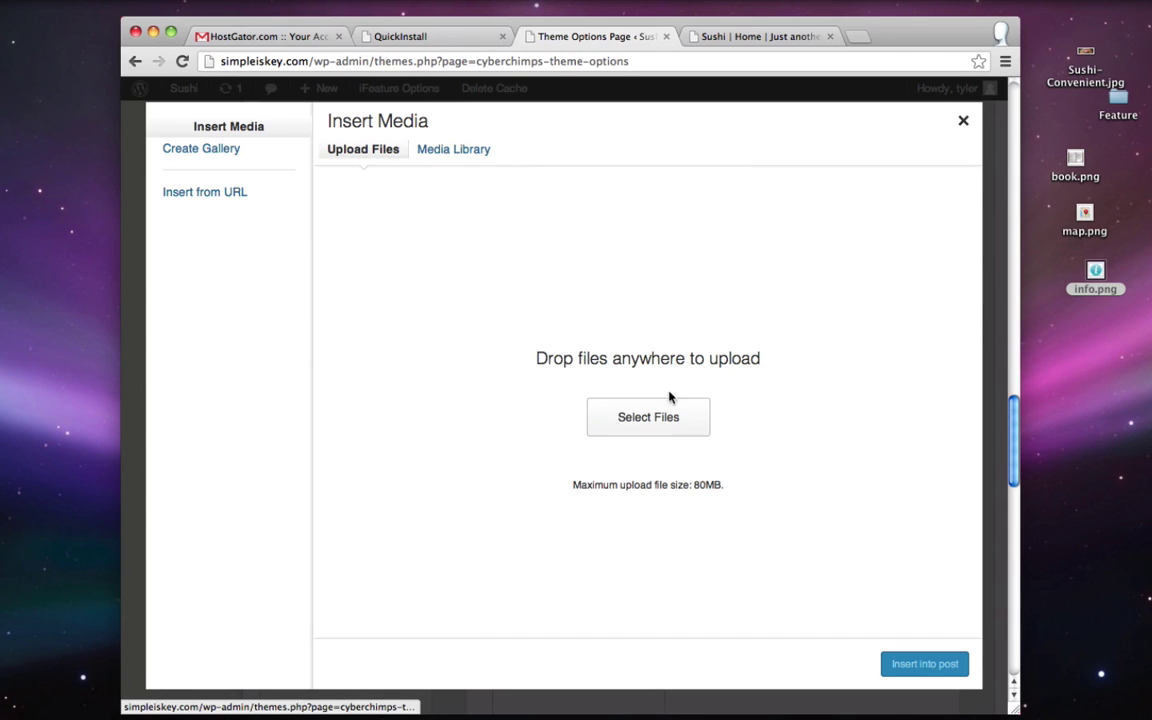
{"action": "left_click", "coordinate": [625, 425]}
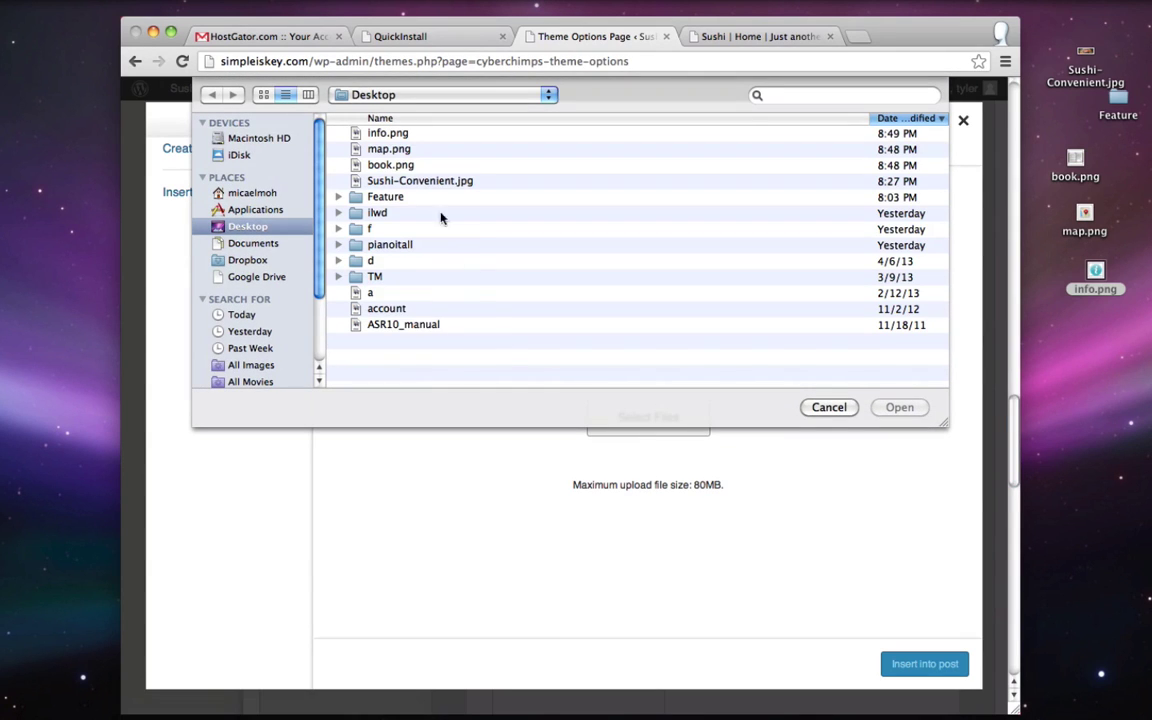
{"action": "double_click", "coordinate": [388, 165]}
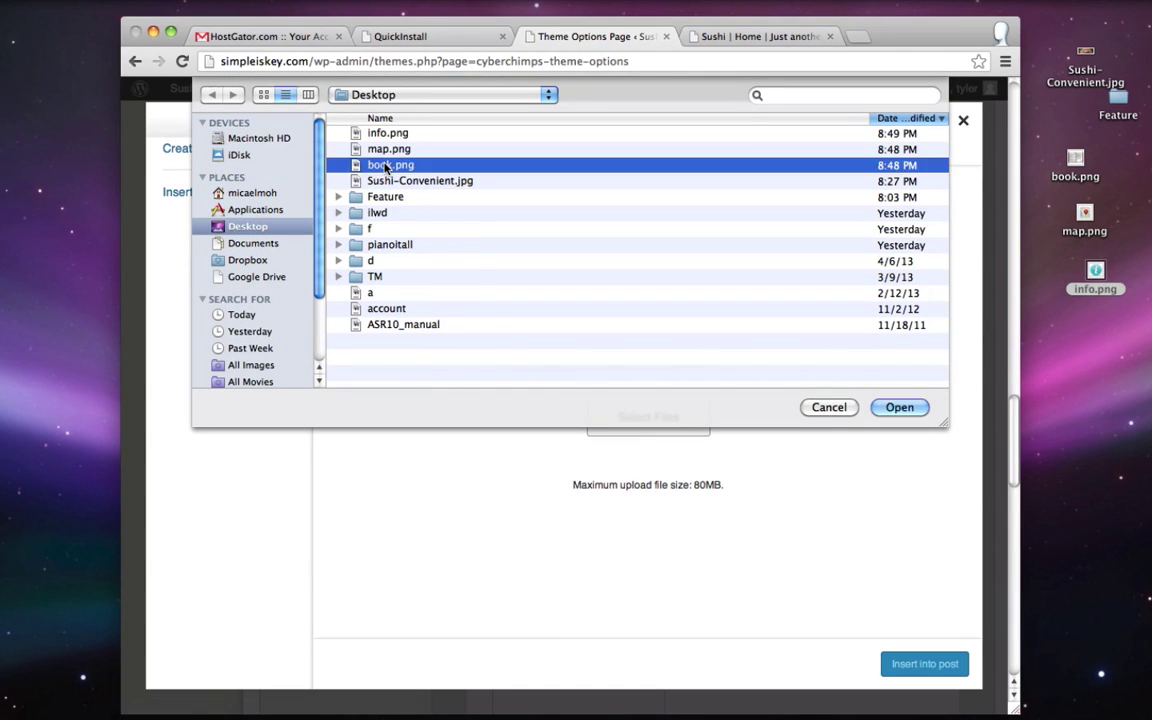
{"action": "left_click", "coordinate": [918, 664]}
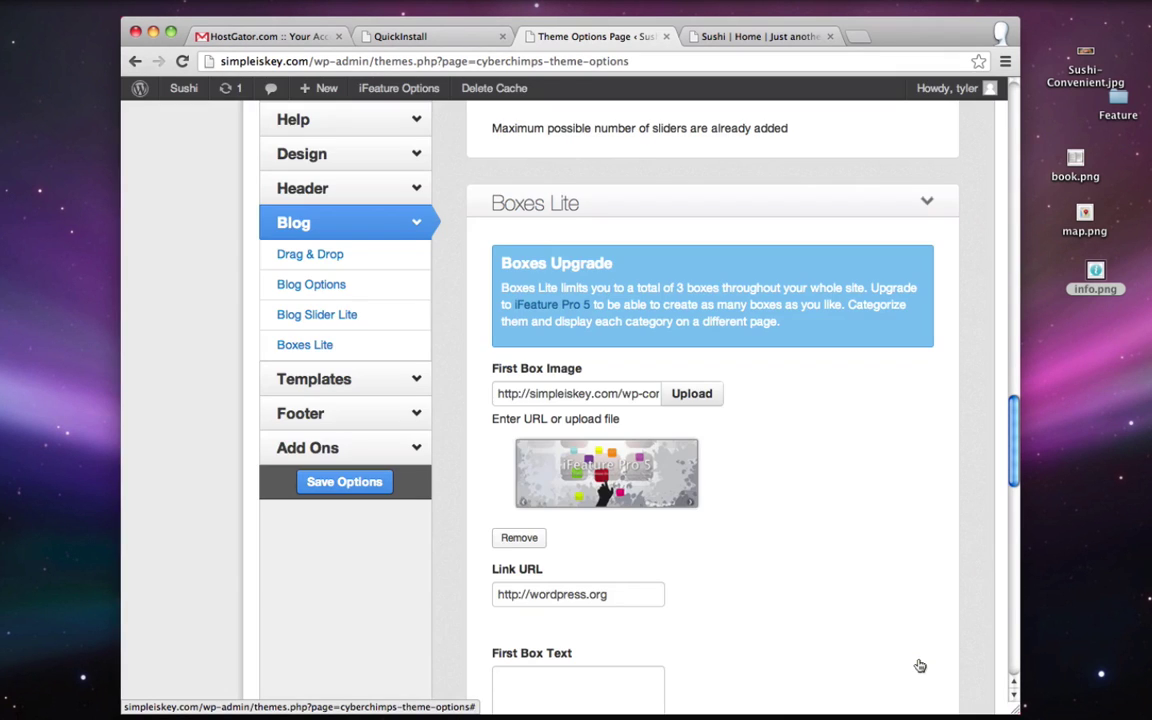
{"action": "scroll", "coordinate": [920, 665], "scroll_direction": "down", "scroll_amount": 1}
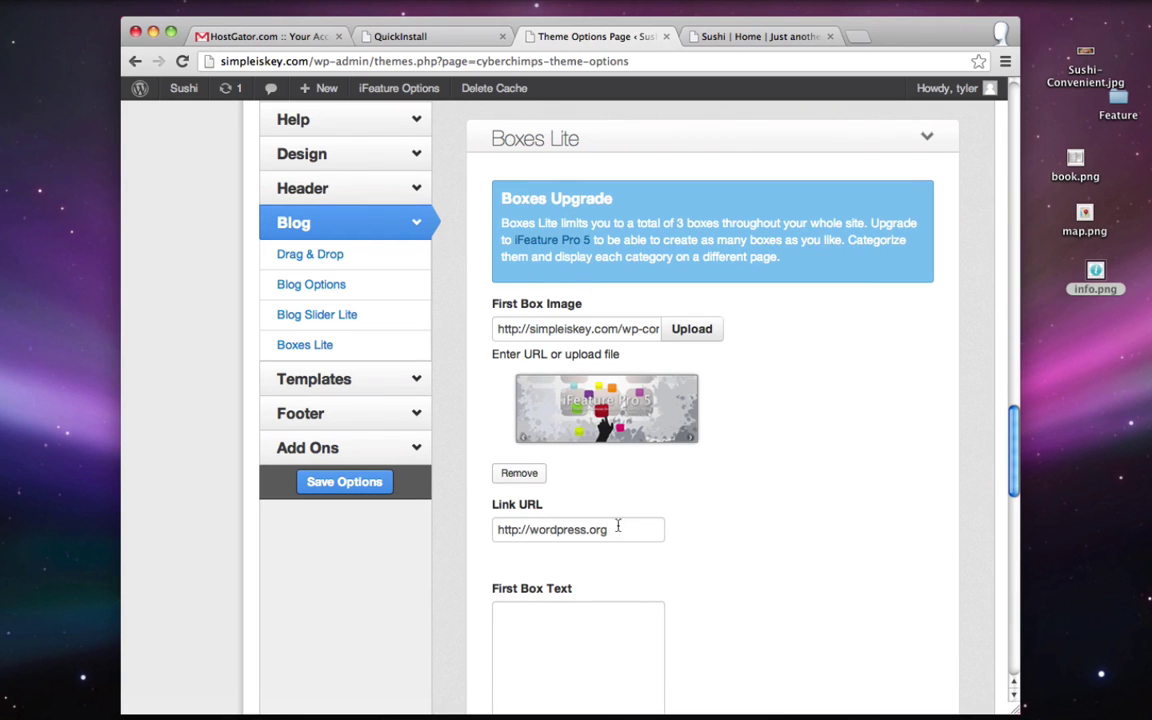
- Copy the Menu page's address from the live site
{"action": "left_click", "coordinate": [771, 37]}
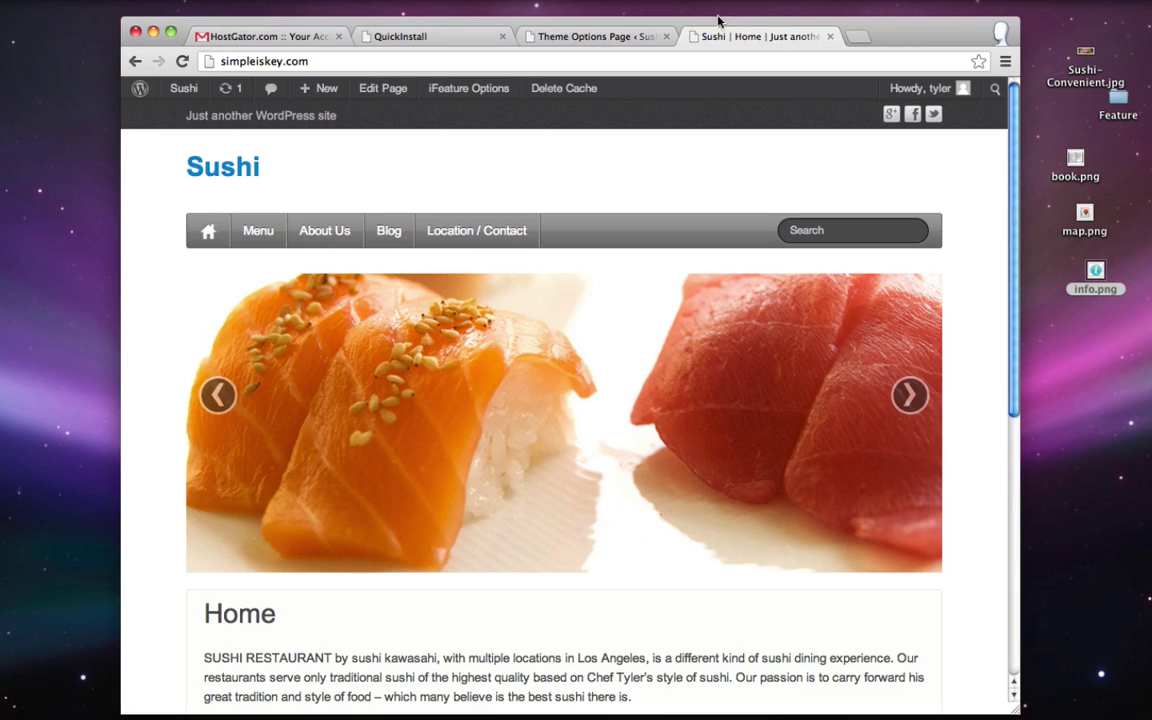
{"action": "left_click", "coordinate": [259, 232]}
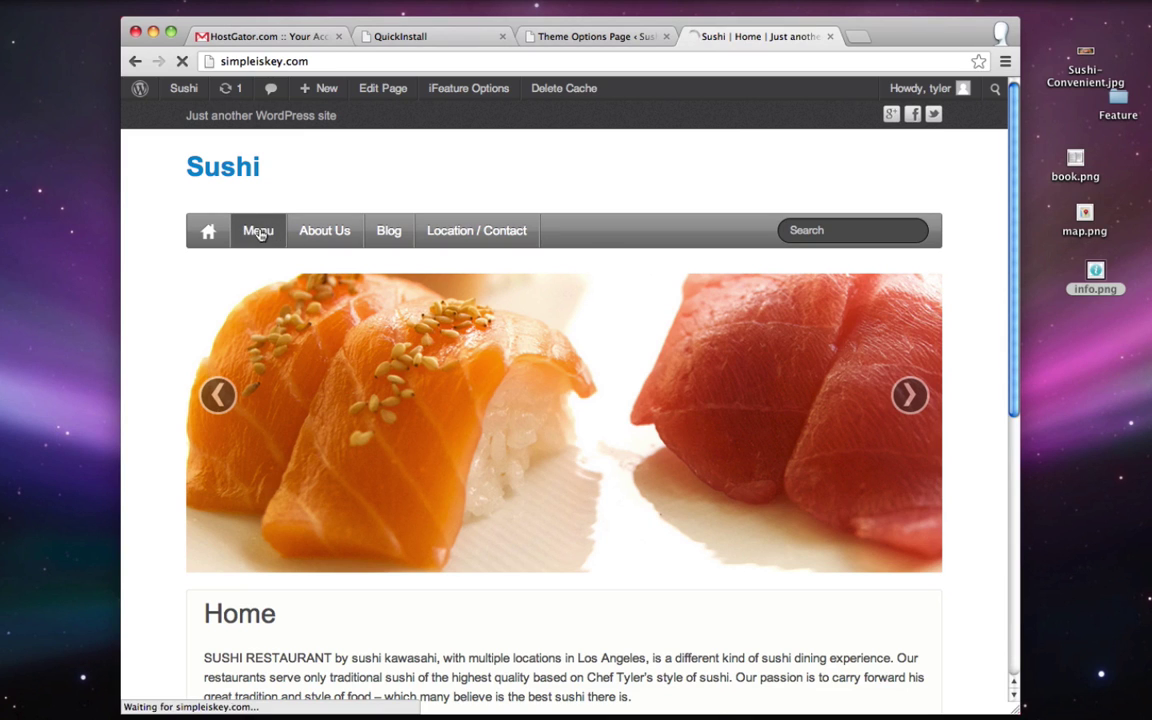
{"action": "left_click", "coordinate": [347, 61]}
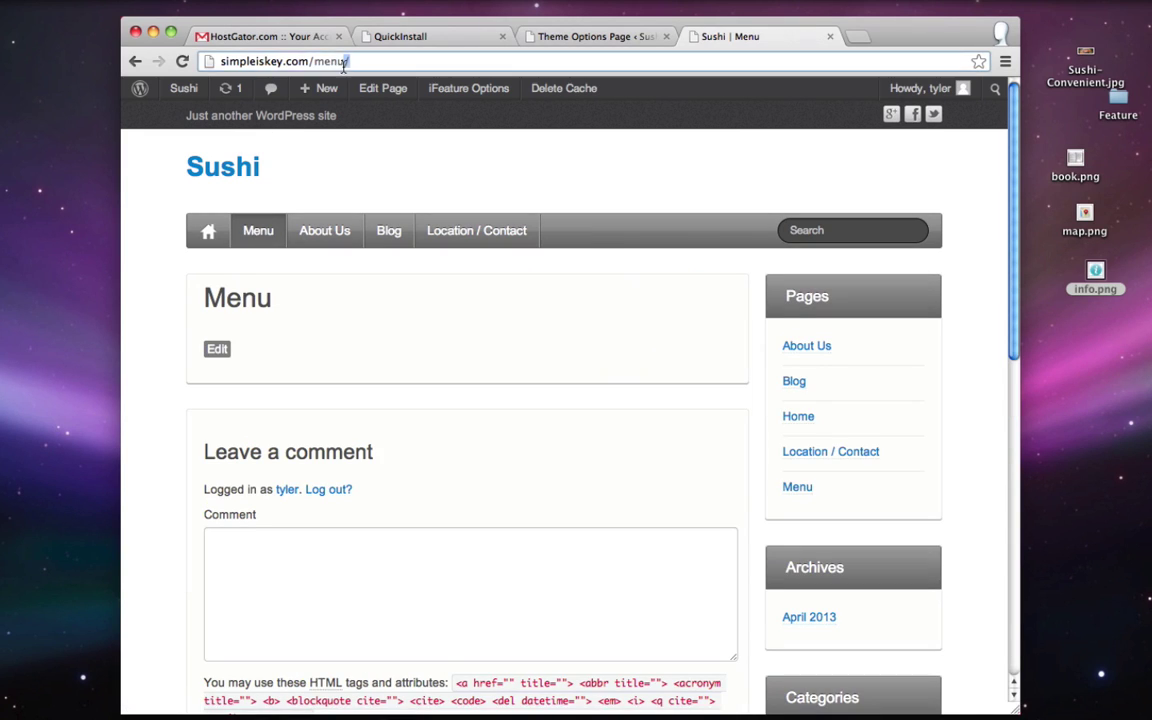
{"action": "right_click", "coordinate": [239, 63]}
{"action": "left_click", "coordinate": [272, 84]}
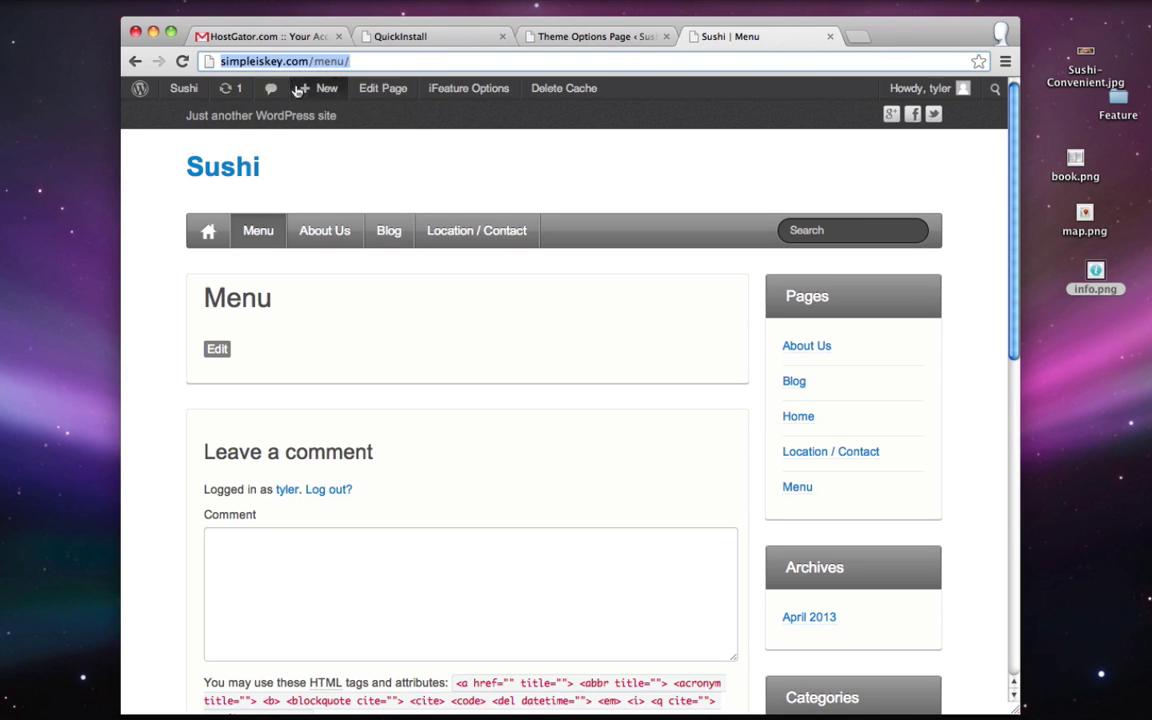
- Replace the first box's Link URL with the Menu address and begin the 'View Our Menu' caption
{"action": "left_click", "coordinate": [620, 40]}
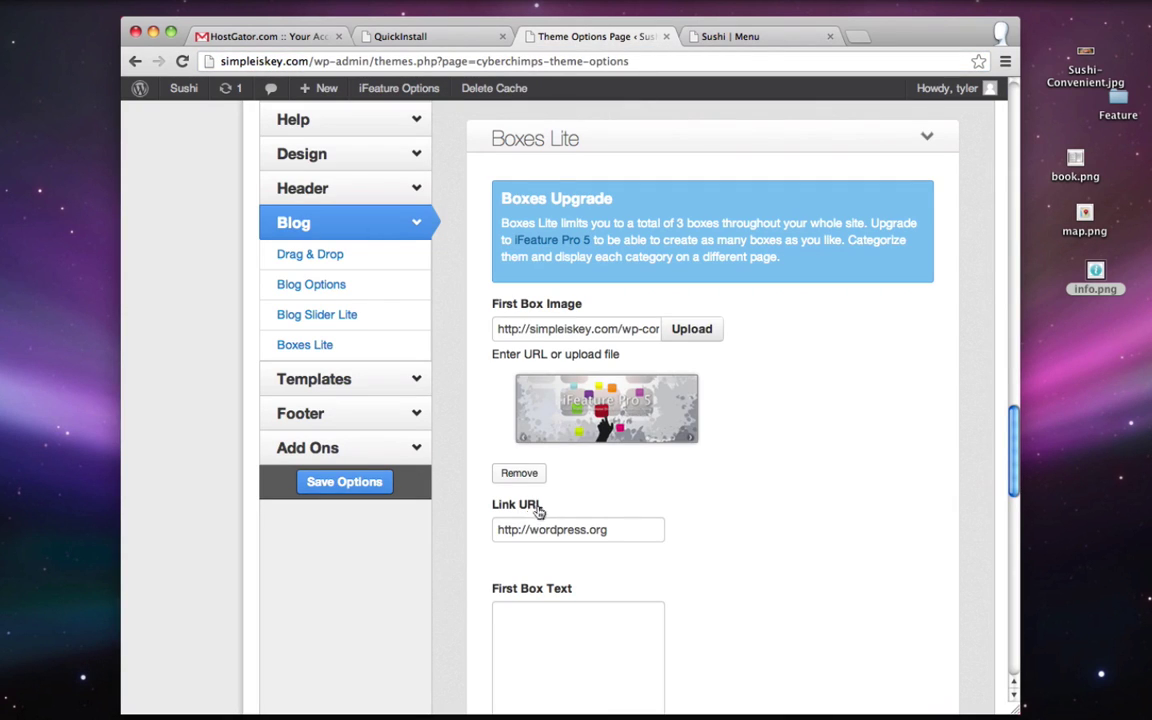
{"action": "left_click_drag", "start_coordinate": [643, 529], "coordinate": [481, 537]}
{"action": "key", "text": "BackSpace"}
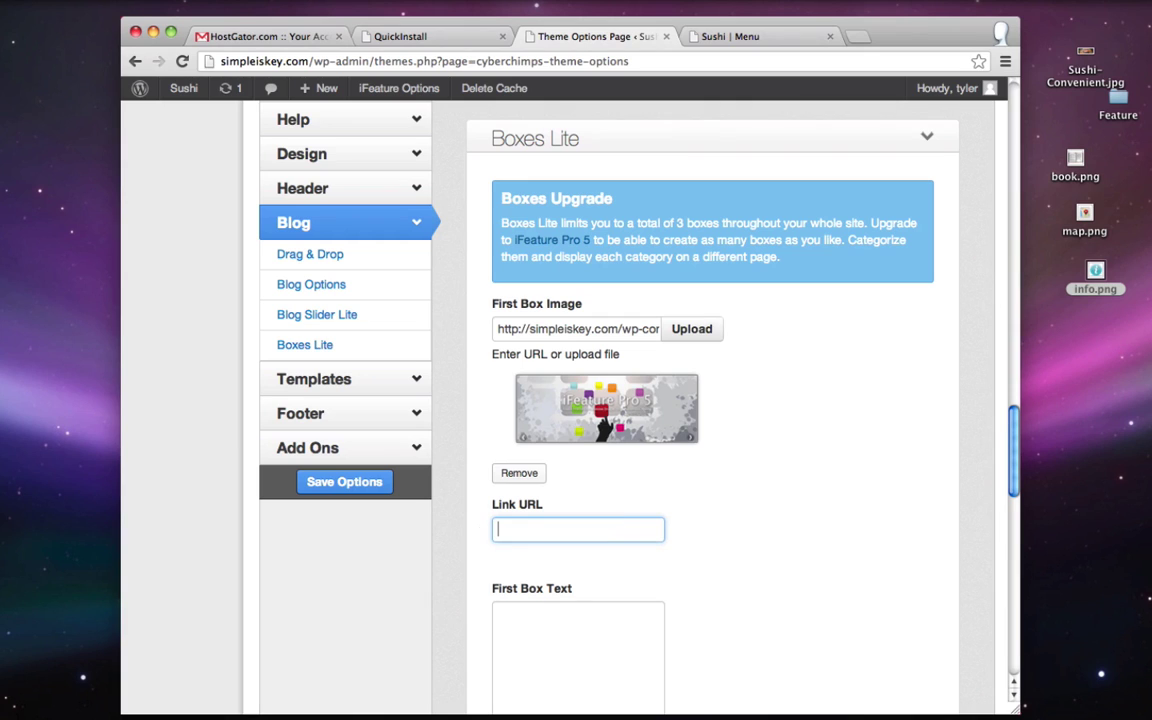
{"action": "key", "text": "super+v"}
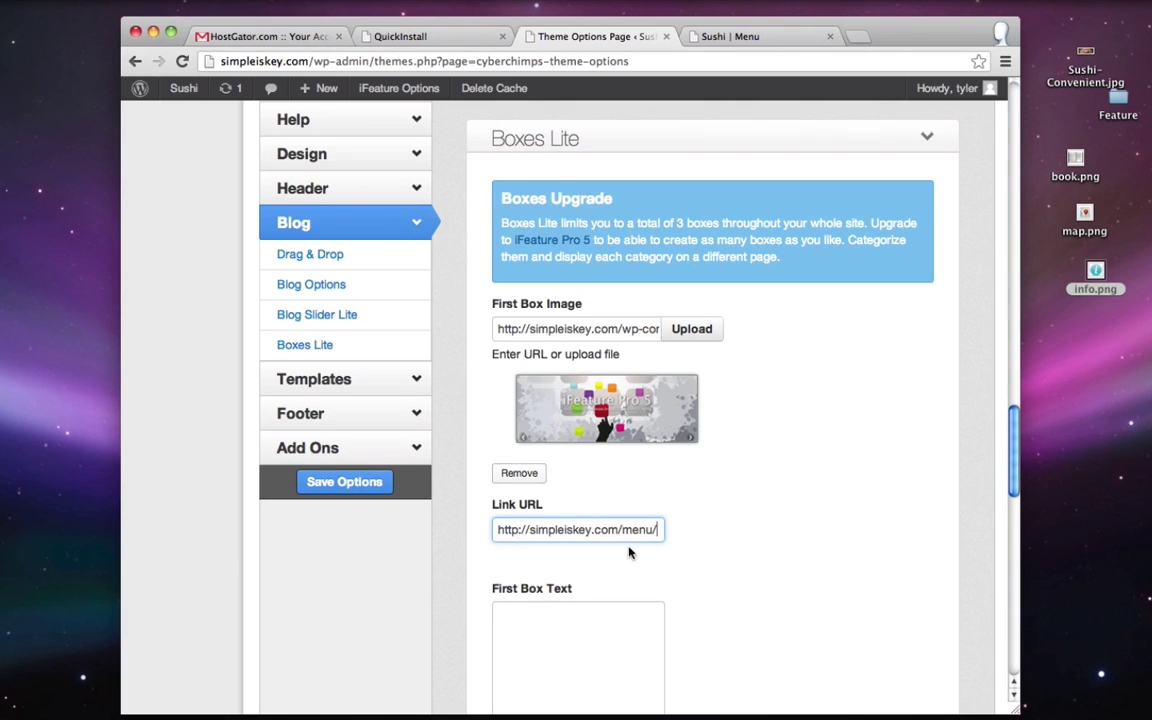
{"action": "scroll", "coordinate": [629, 552], "scroll_direction": "down", "scroll_amount": 2}
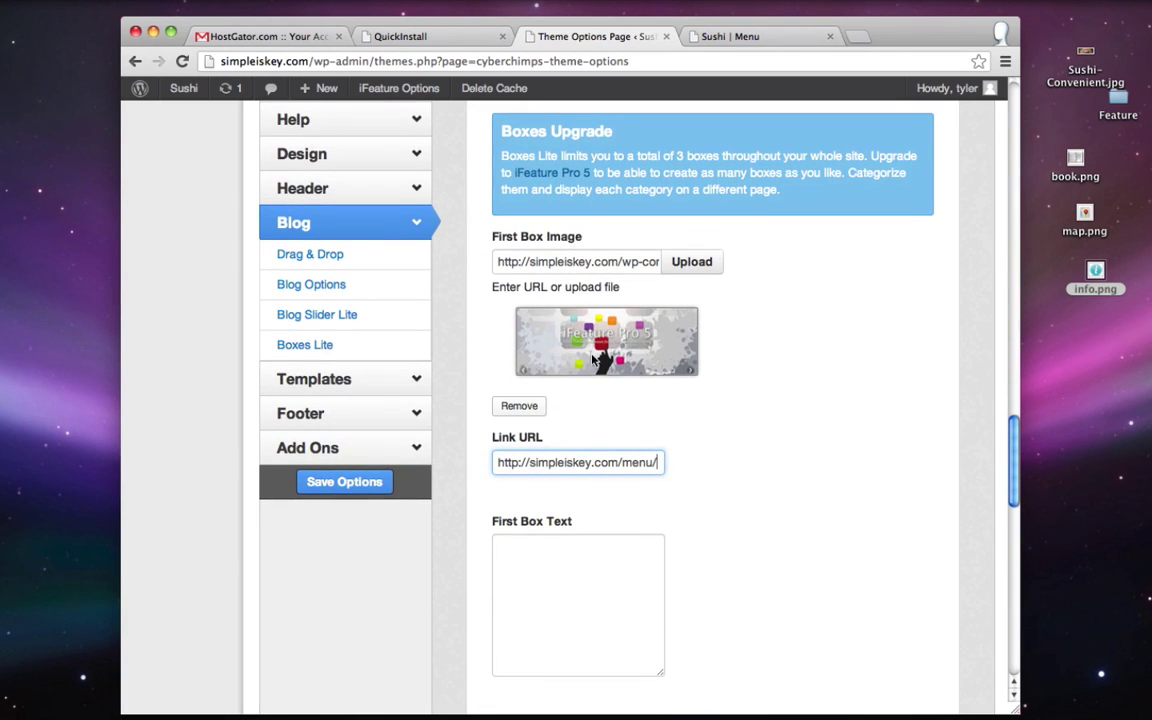
{"action": "left_click", "coordinate": [582, 597]}
{"action": "type", "text": "View Our Menu"}
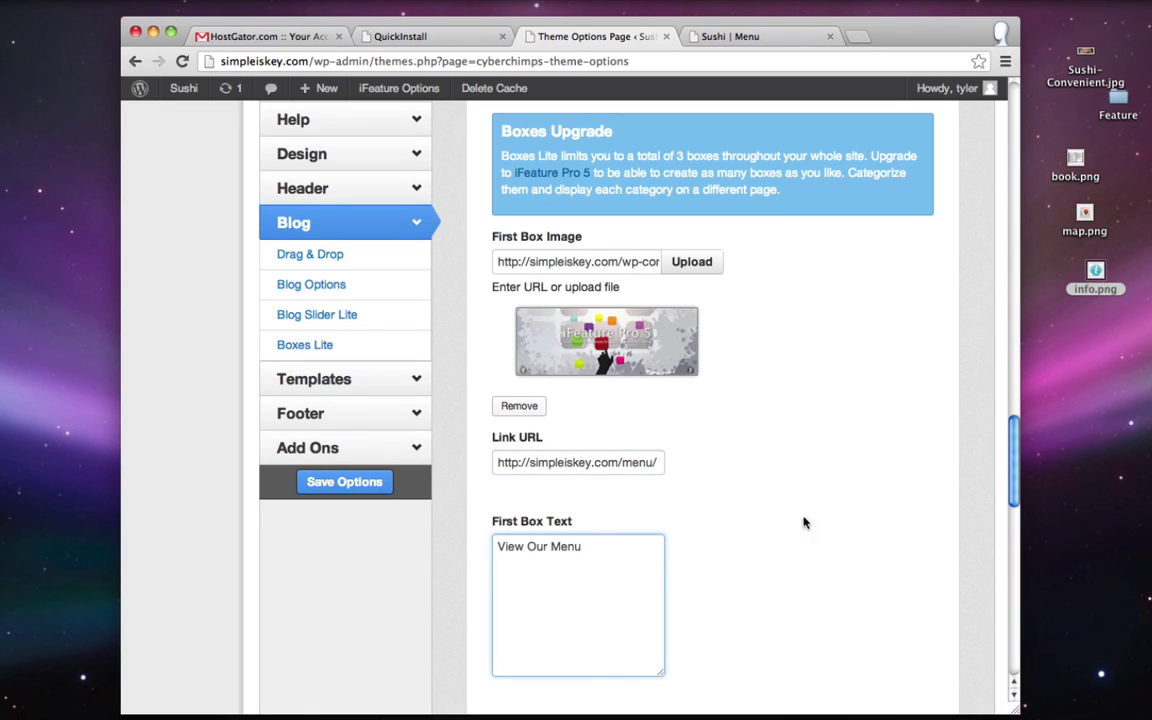
{"action": "scroll", "coordinate": [813, 364], "scroll_direction": "down", "scroll_amount": 5}
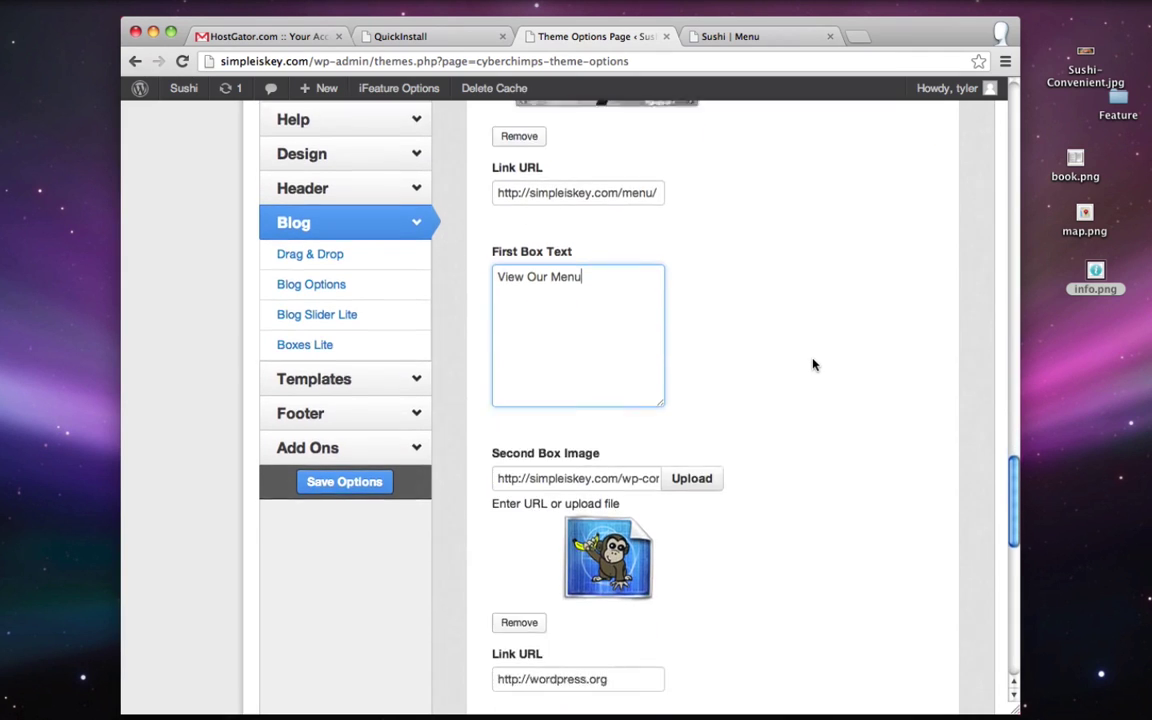
- Upload map.png and insert it as the second box's image
{"action": "scroll", "coordinate": [813, 364], "scroll_direction": "down", "scroll_amount": 3}
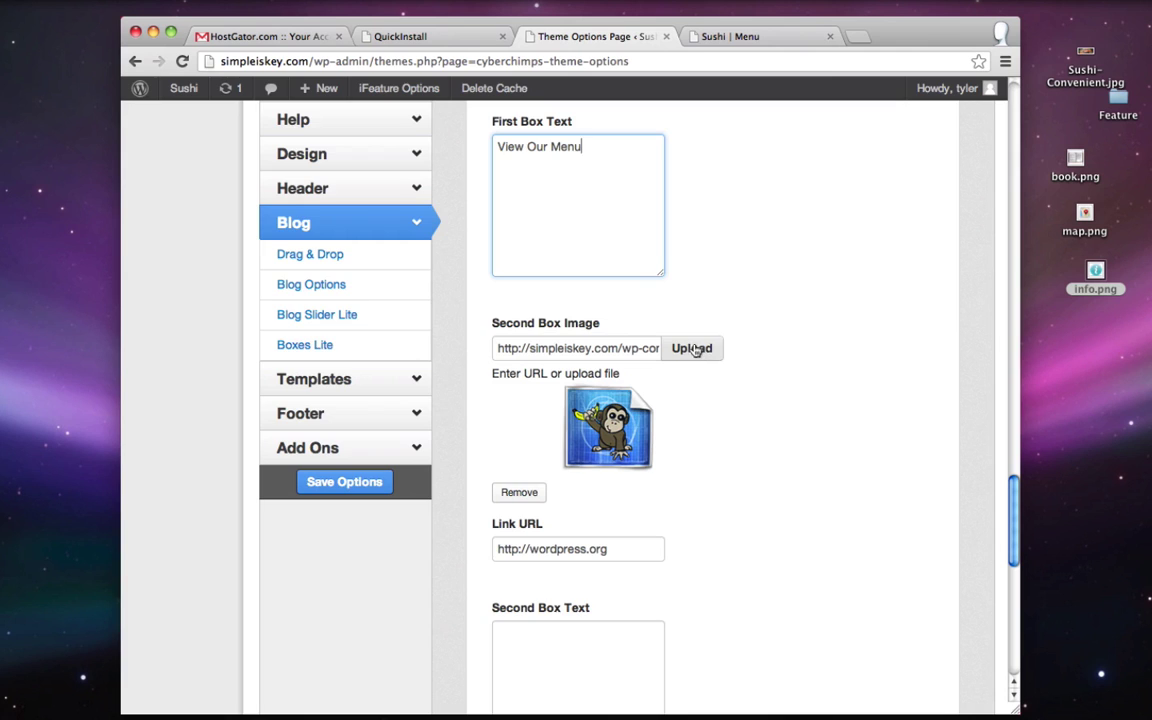
{"action": "left_click", "coordinate": [694, 349]}
{"action": "left_click", "coordinate": [360, 150]}
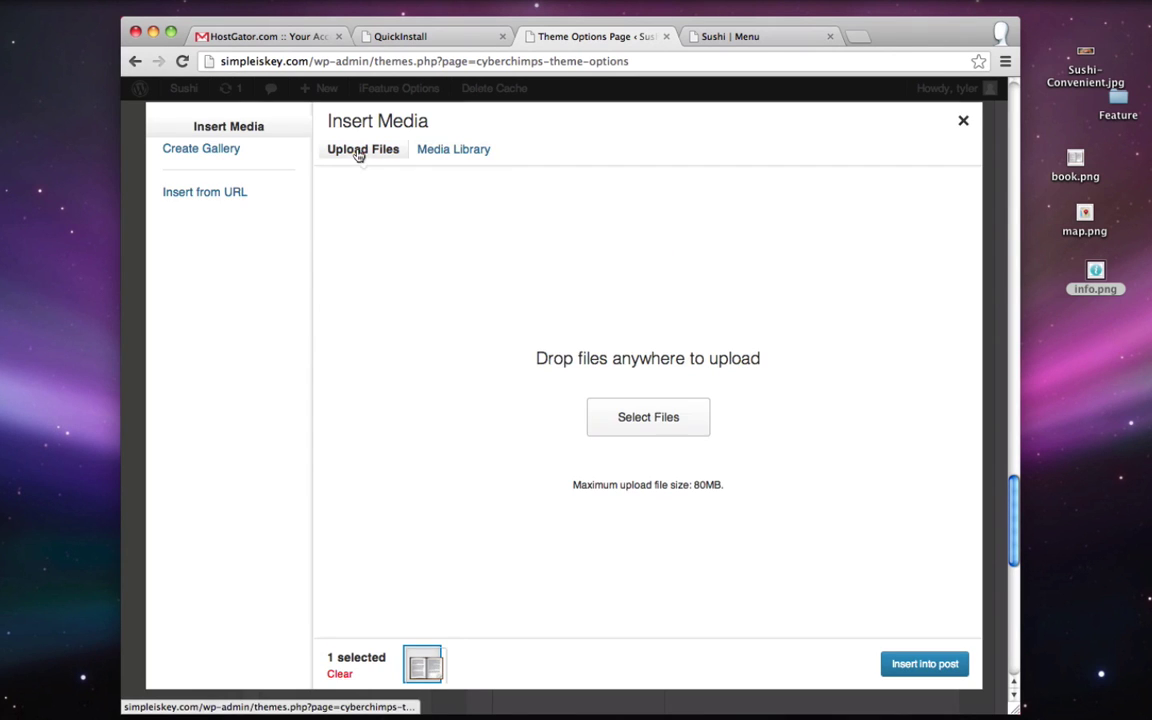
{"action": "left_click", "coordinate": [662, 416]}
{"action": "left_click", "coordinate": [390, 150]}
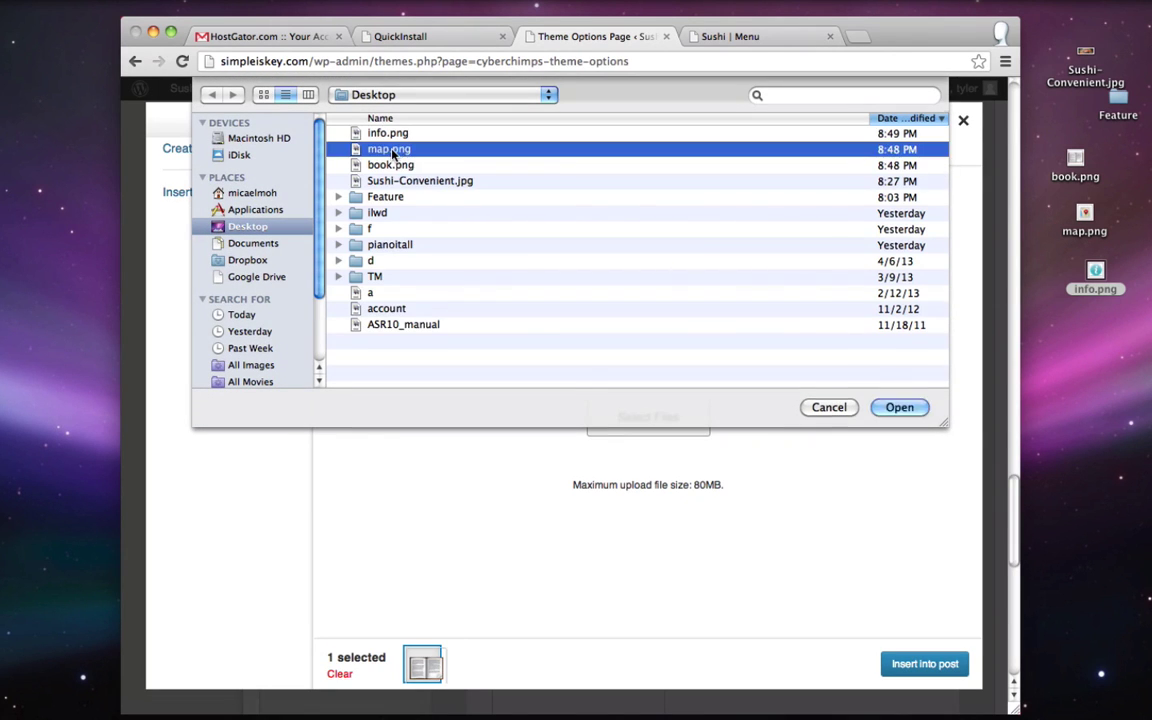
{"action": "double_click", "coordinate": [391, 151]}
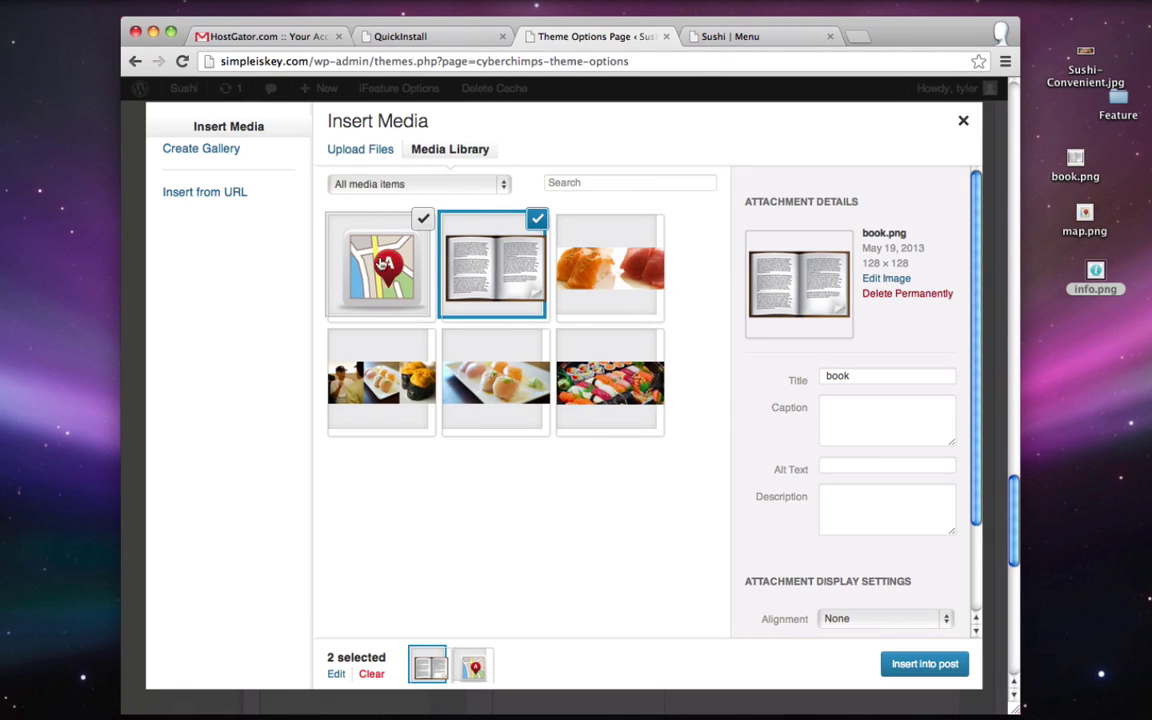
{"action": "left_click", "coordinate": [370, 242]}
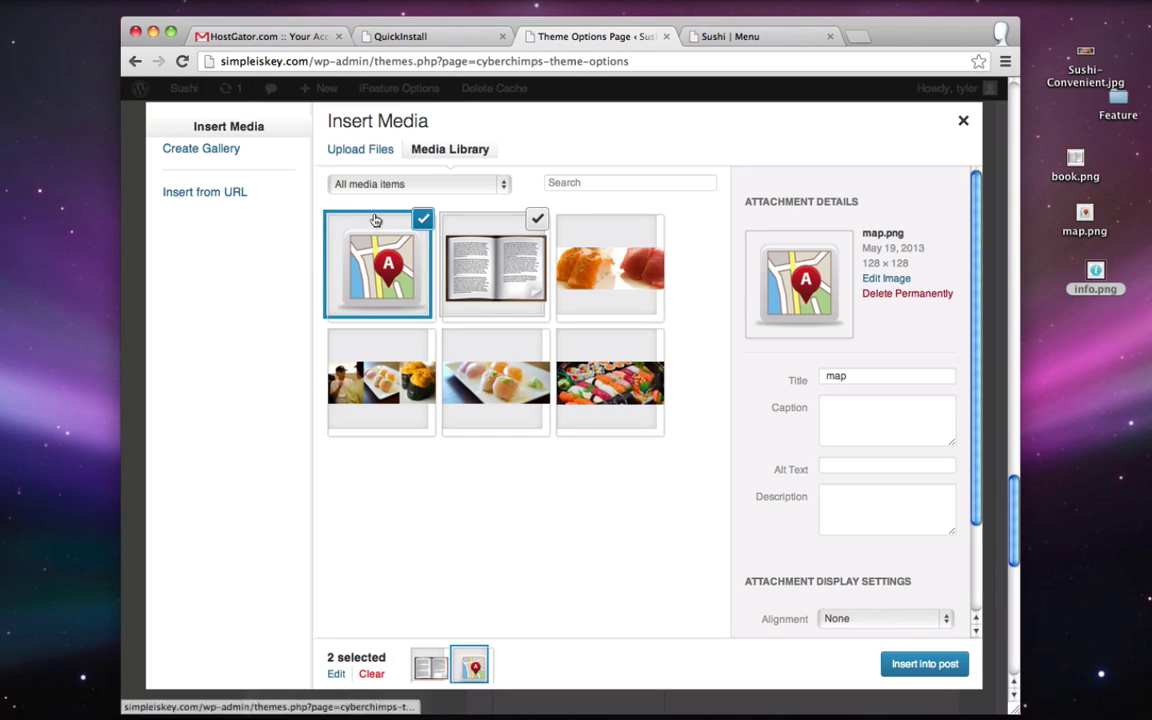
{"action": "left_click", "coordinate": [924, 664]}
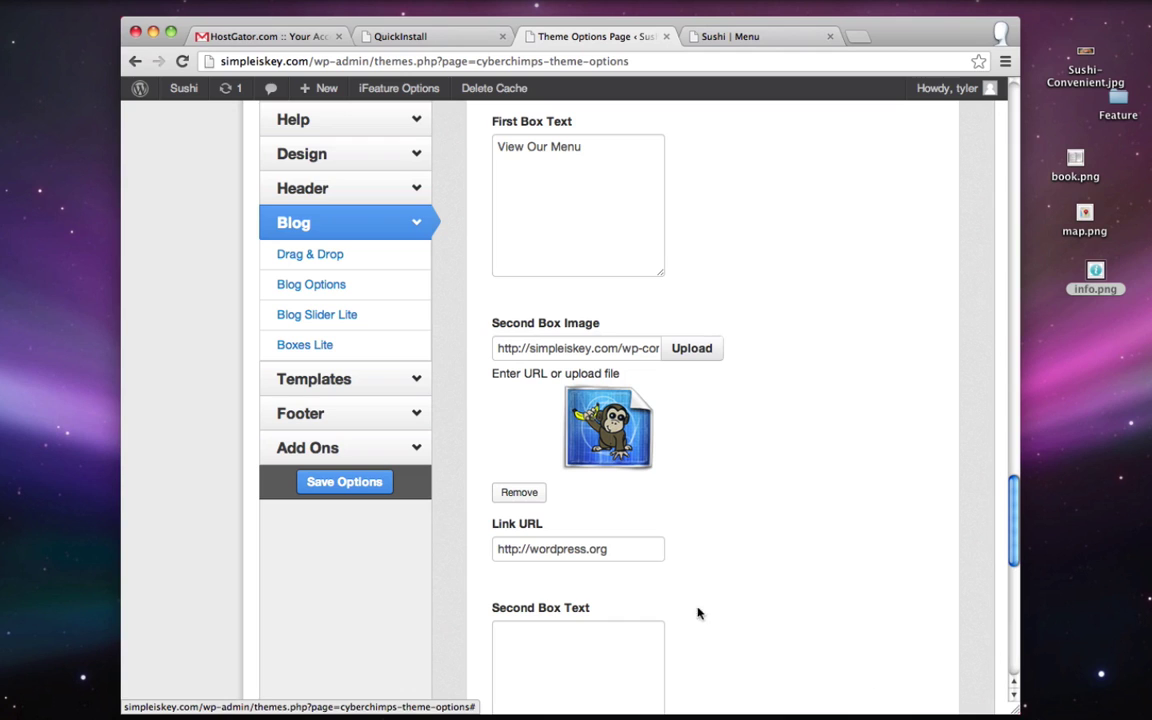
- Paste the Location / Contact page URL into the second box's Link URL and caption it 'Map'
{"action": "left_click", "coordinate": [735, 36]}
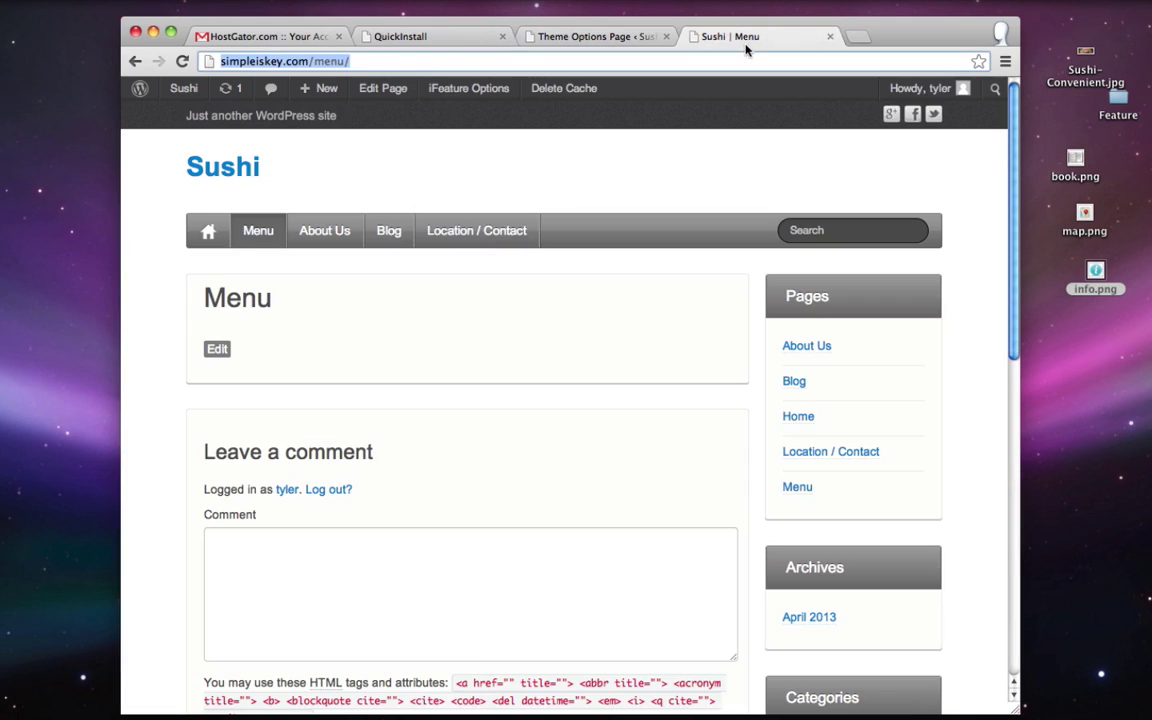
{"action": "left_click", "coordinate": [491, 231]}
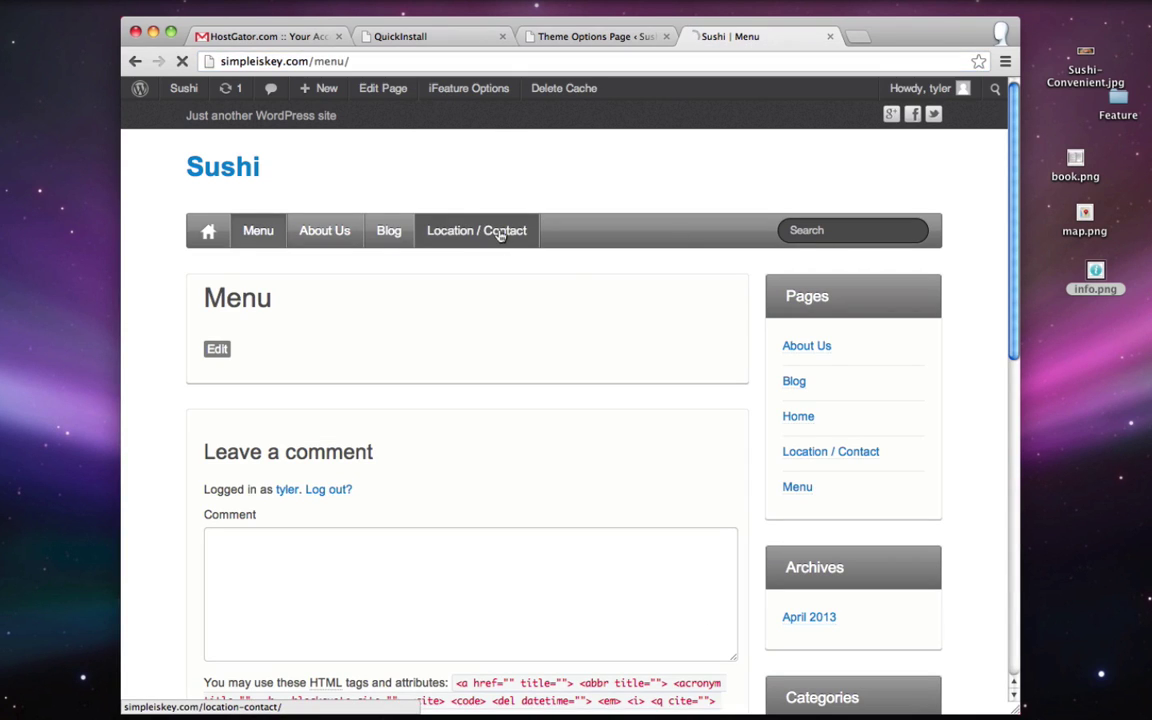
{"action": "left_click", "coordinate": [420, 61]}
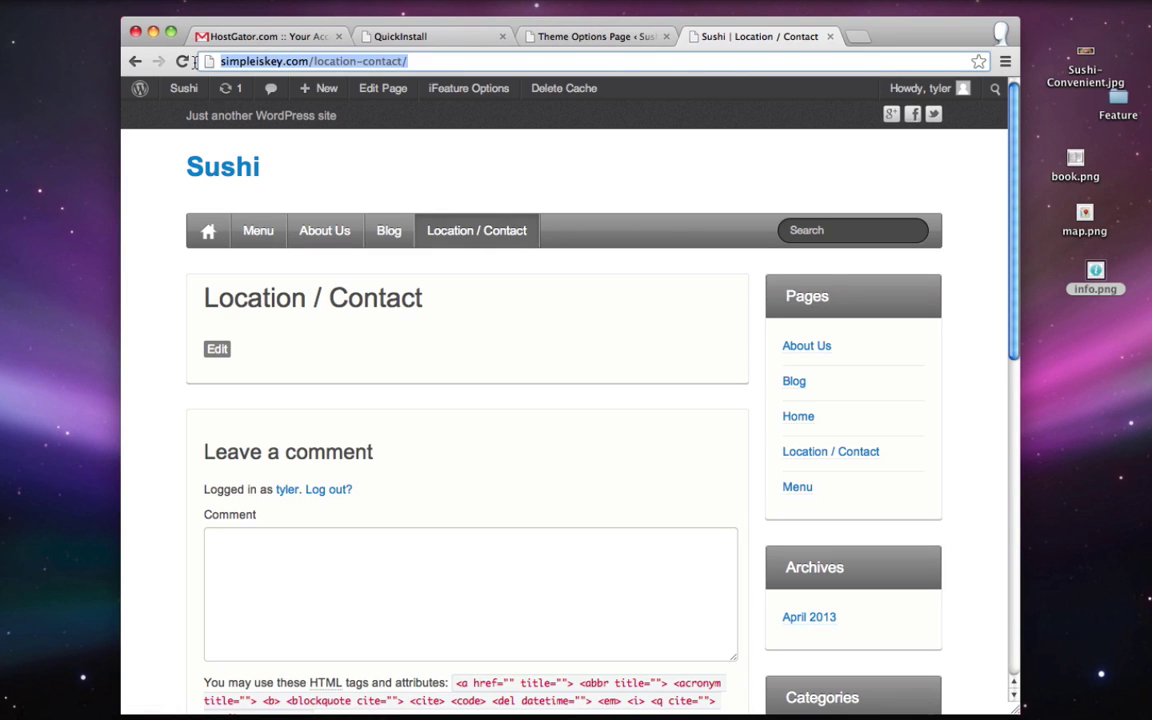
{"action": "right_click", "coordinate": [263, 62]}
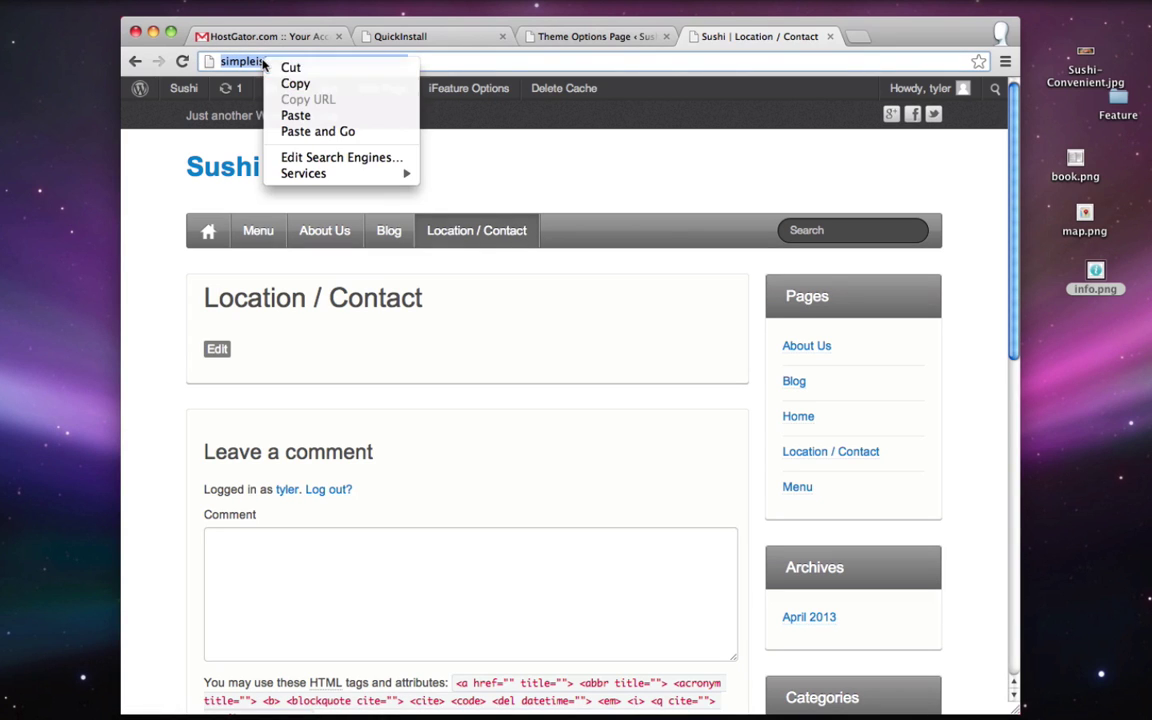
{"action": "left_click", "coordinate": [323, 84]}
{"action": "left_click", "coordinate": [596, 36]}
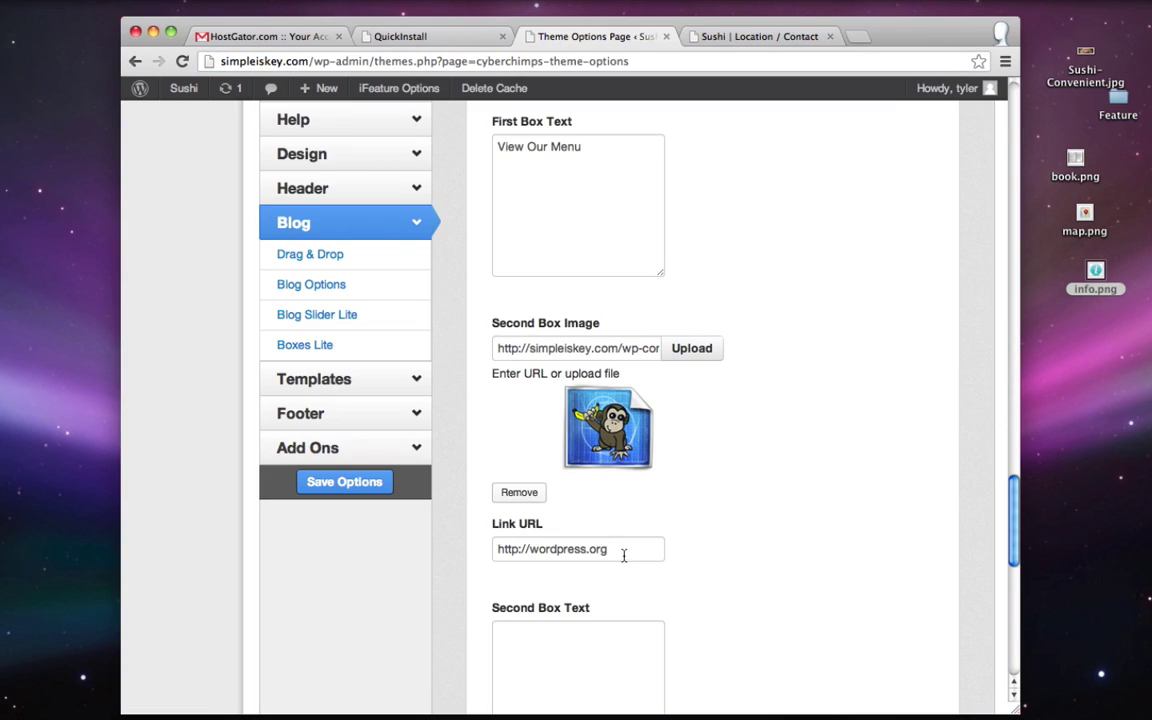
{"action": "left_click_drag", "start_coordinate": [623, 555], "coordinate": [473, 553]}
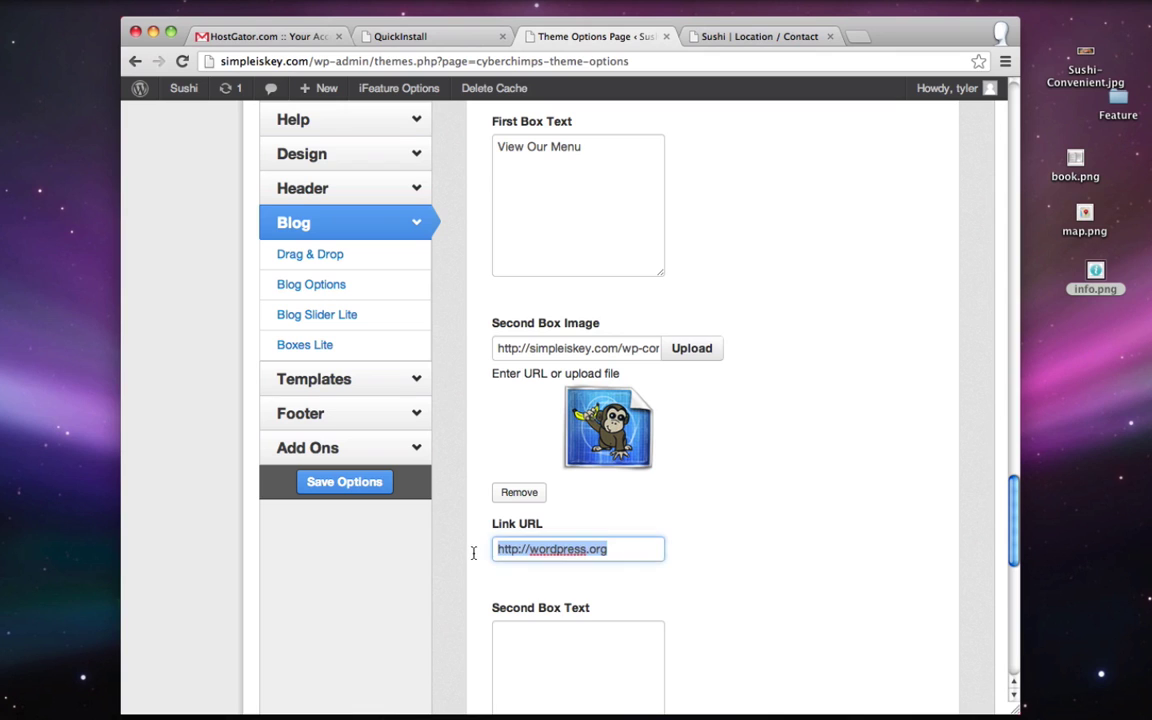
{"action": "key", "text": "ctrl+v"}
{"action": "scroll", "coordinate": [625, 580], "scroll_direction": "down", "scroll_amount": 2}
{"action": "left_click", "coordinate": [557, 564]}
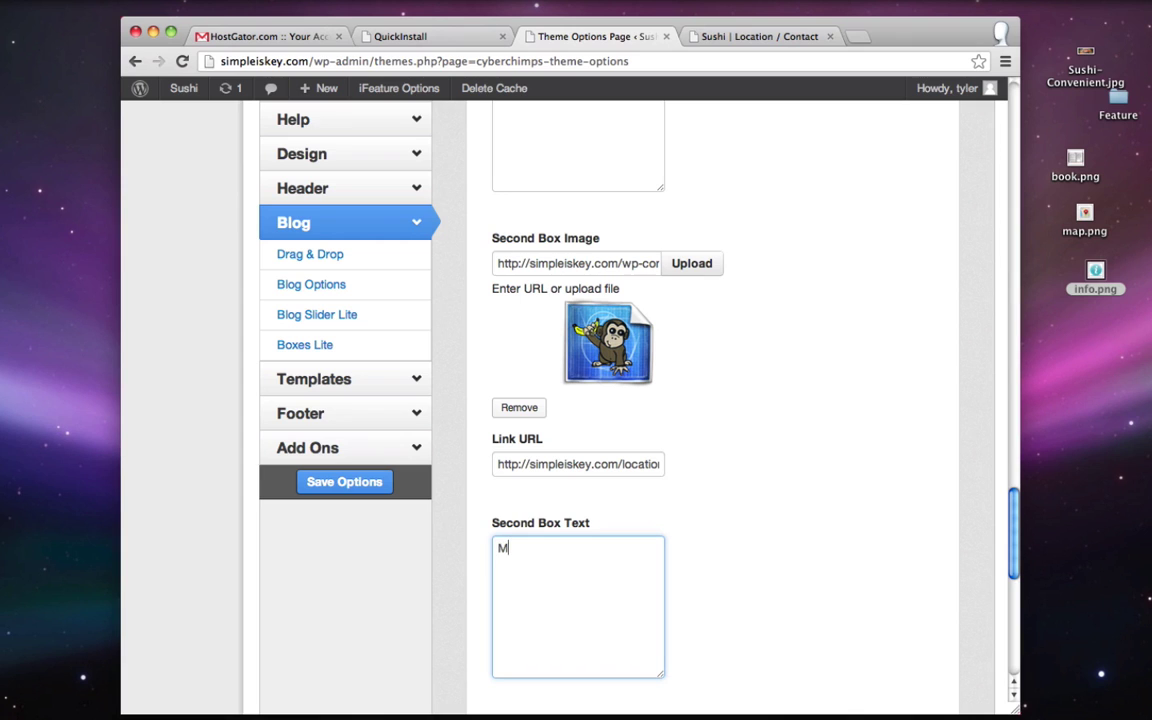
{"action": "scroll", "coordinate": [684, 508], "scroll_direction": "down", "scroll_amount": 4}
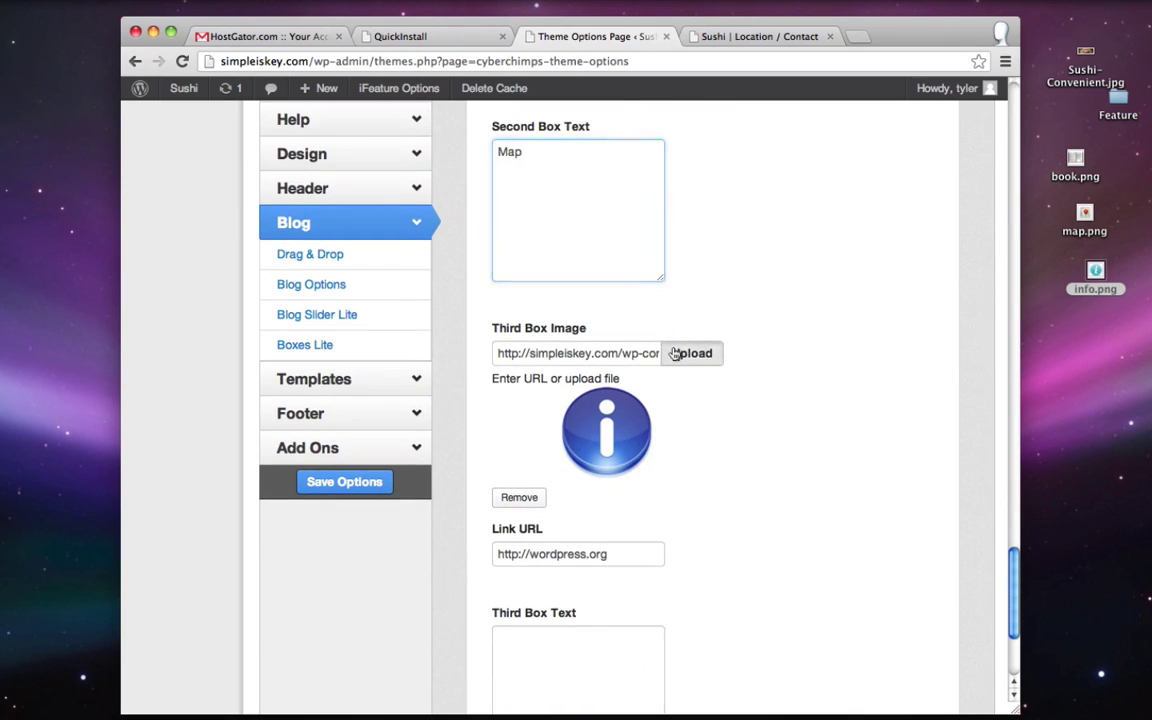
- Upload info.png and insert it as the third box's image
{"action": "left_click", "coordinate": [678, 353]}
{"action": "left_click", "coordinate": [372, 150]}
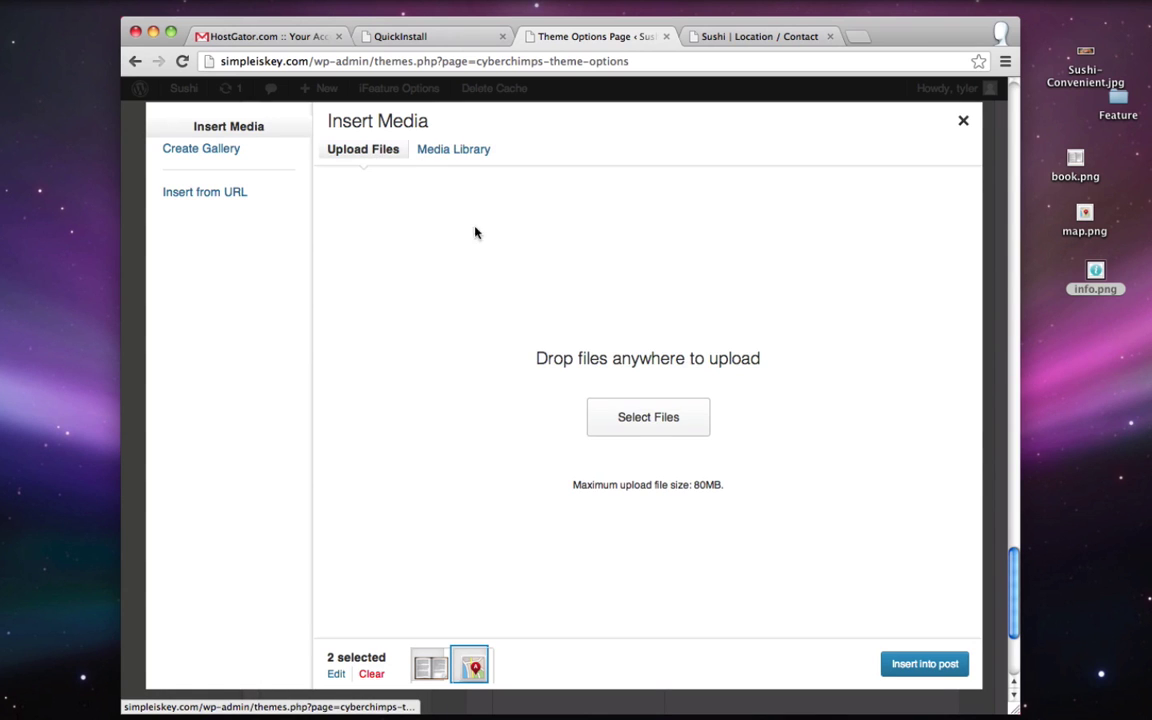
{"action": "left_click", "coordinate": [655, 427]}
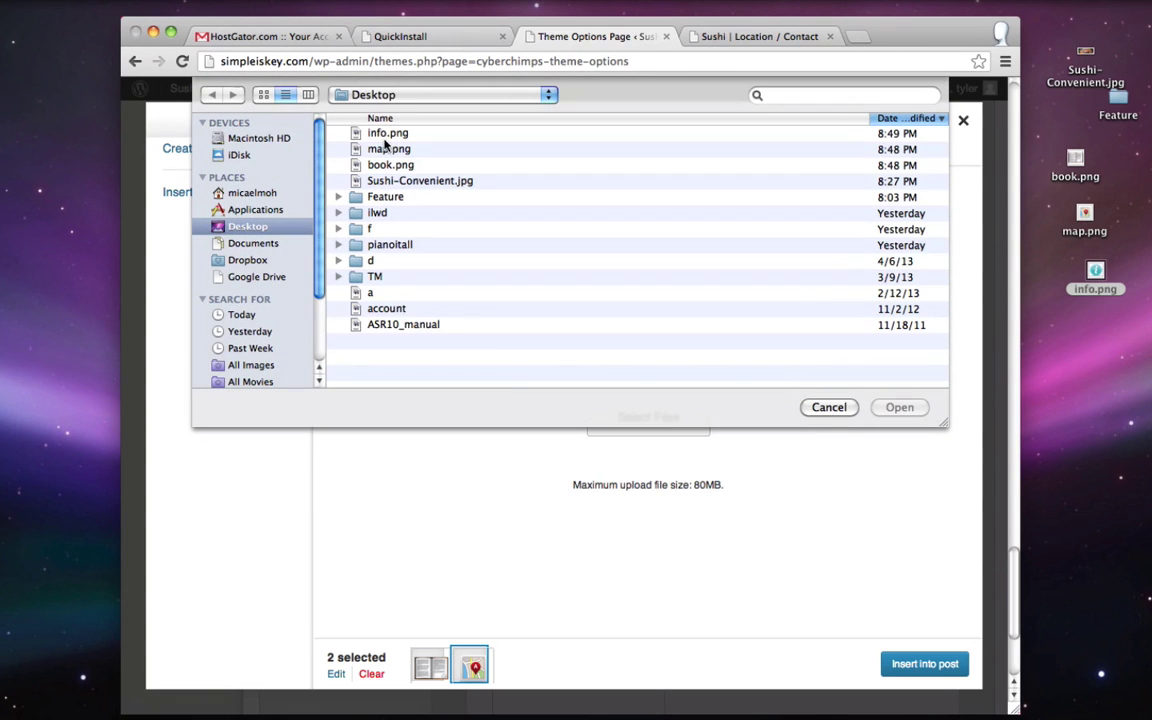
{"action": "double_click", "coordinate": [348, 124]}
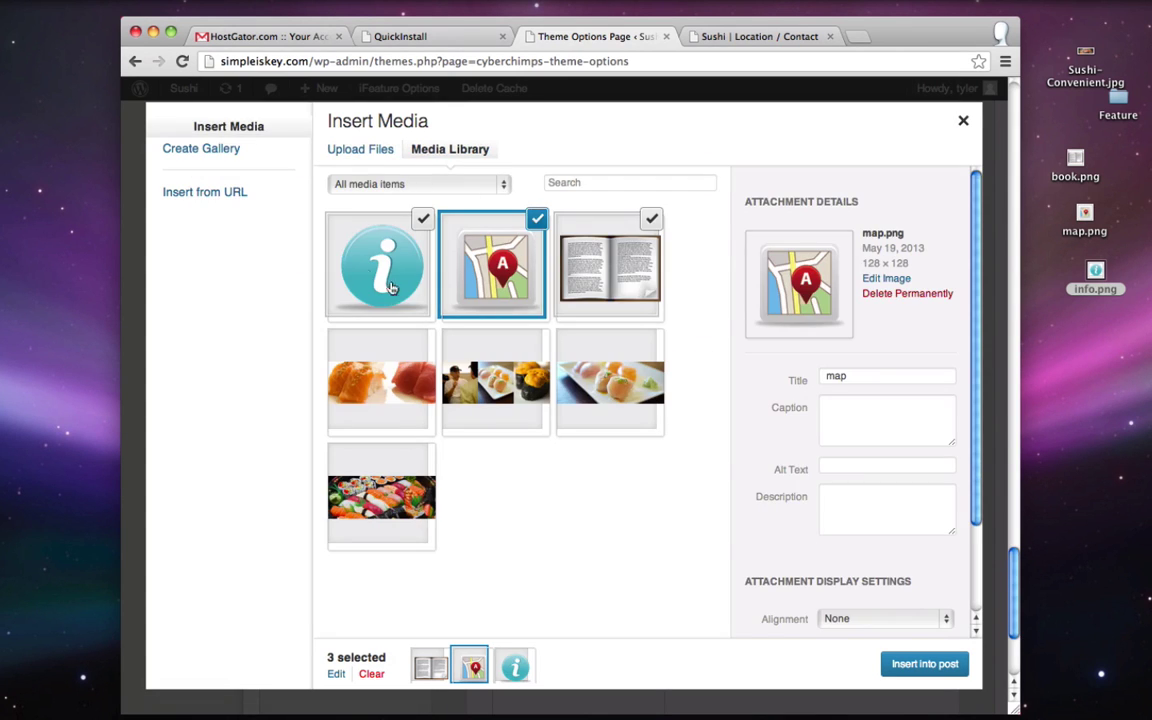
{"action": "left_click", "coordinate": [380, 253]}
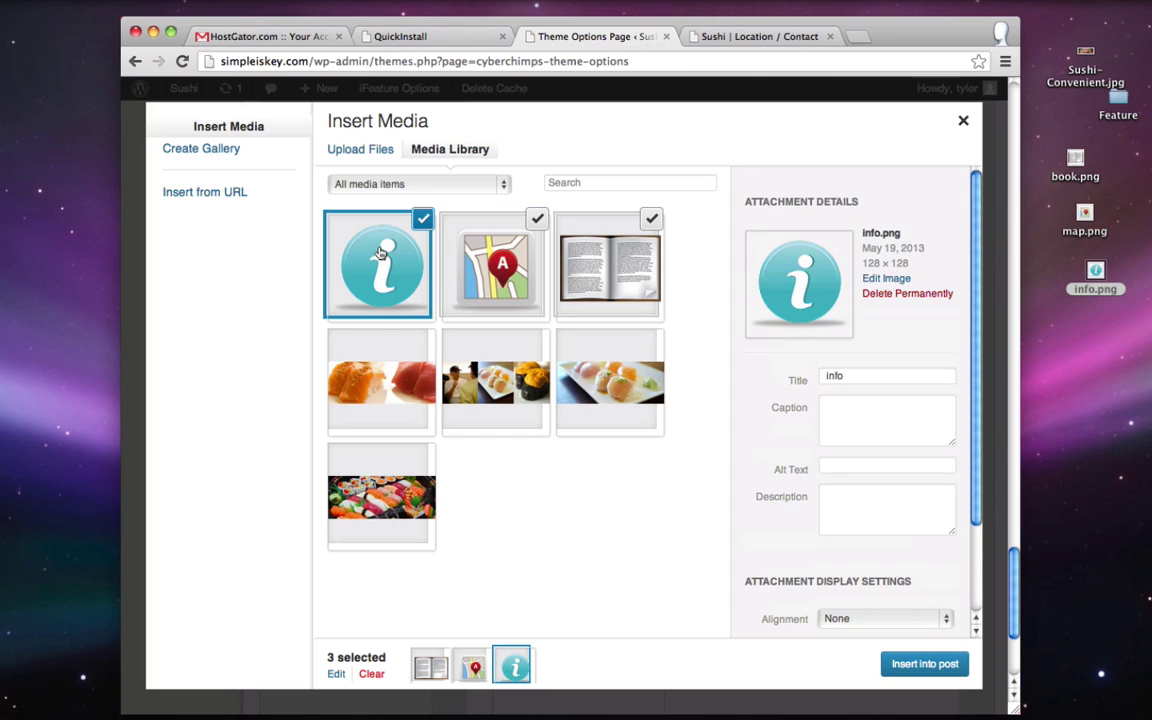
{"action": "left_click", "coordinate": [930, 663]}
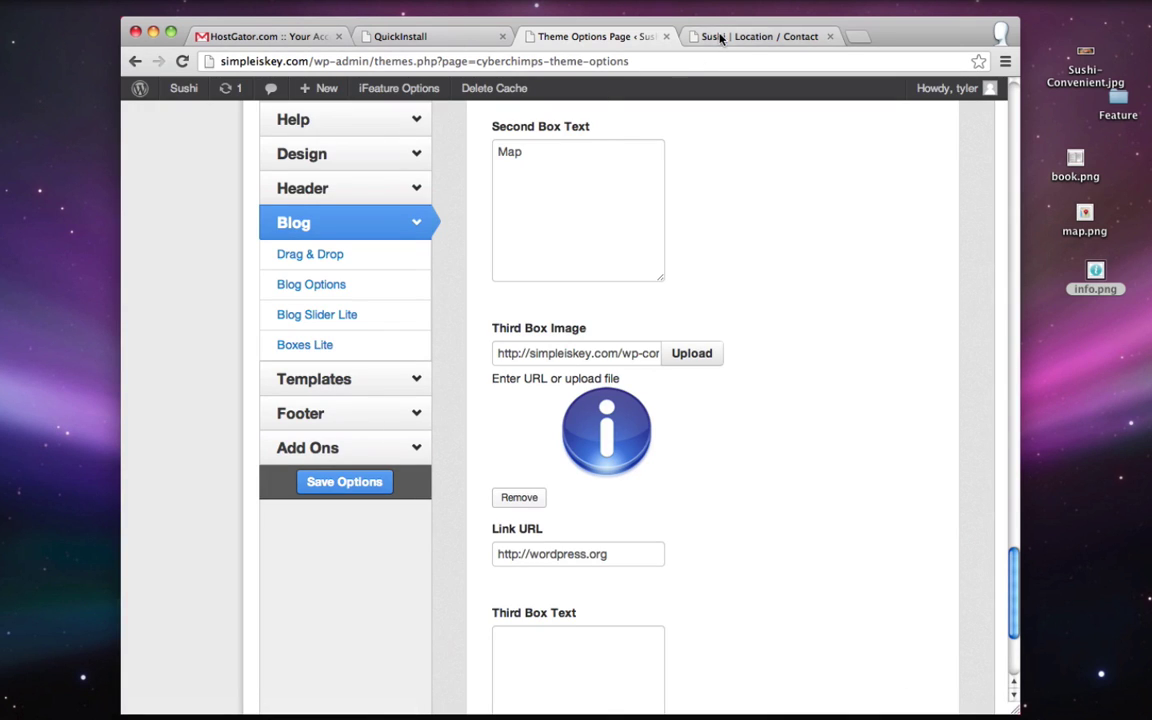
{"action": "scroll", "coordinate": [579, 497], "scroll_direction": "down", "scroll_amount": 2}
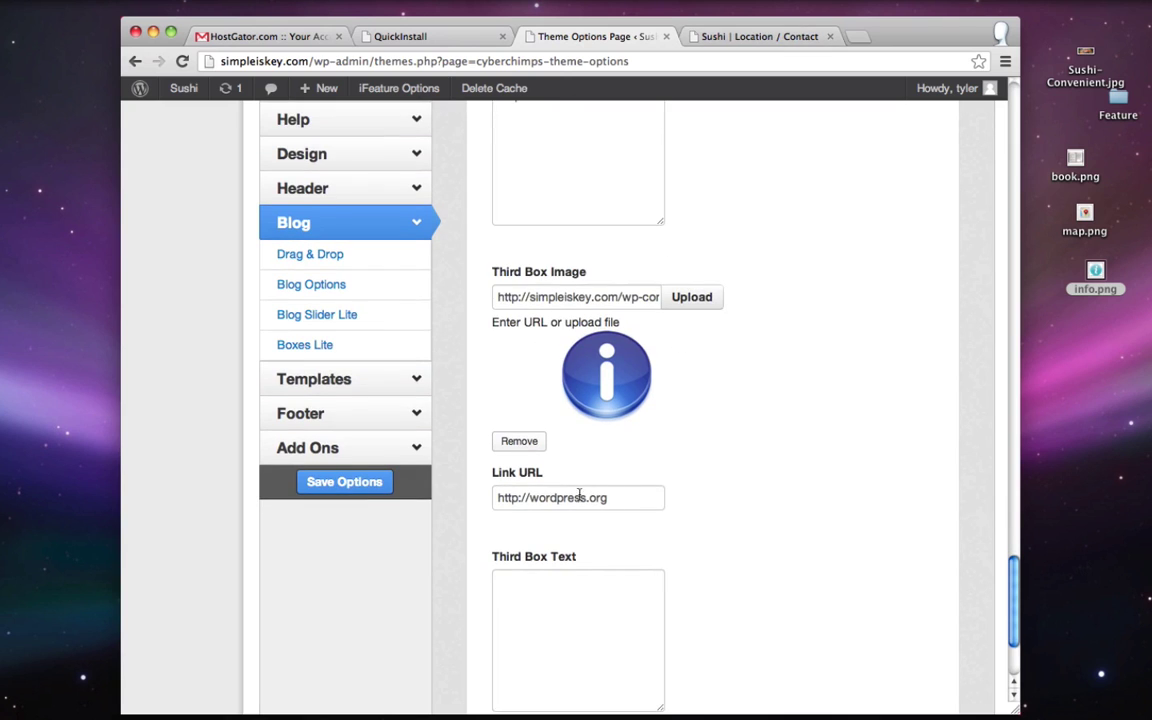
- Paste the About Us page URL into the third box's Link URL and caption it 'About Us'
{"action": "left_click", "coordinate": [738, 43]}
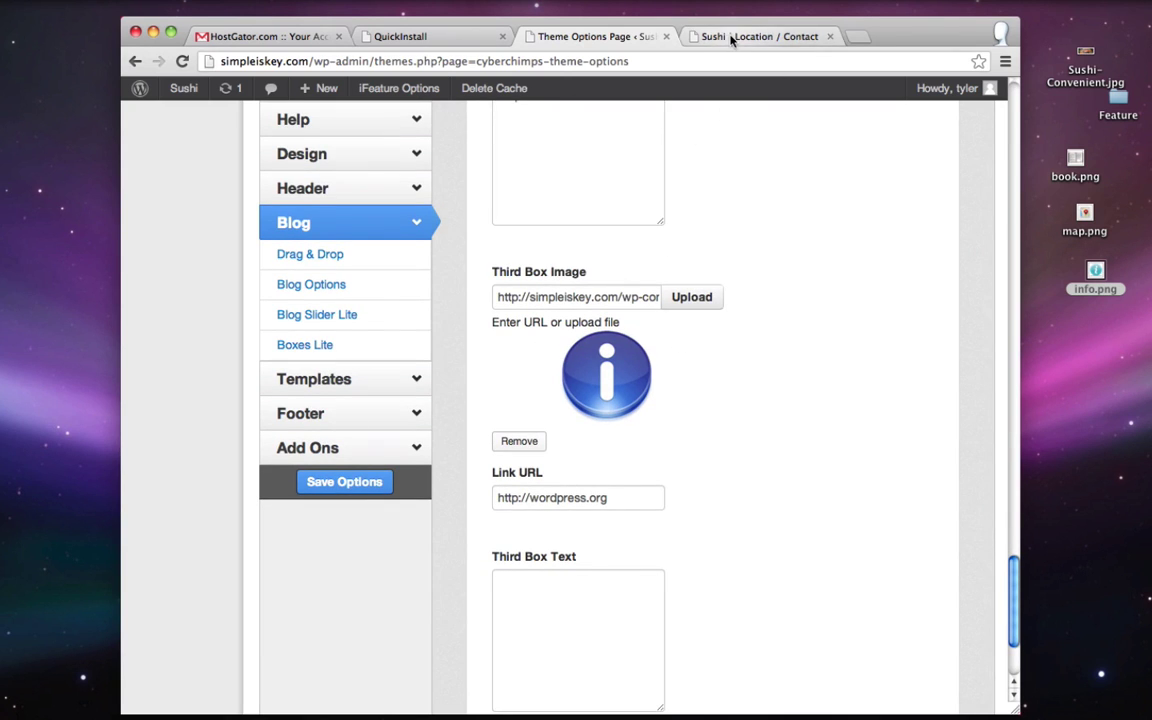
{"action": "left_click", "coordinate": [329, 232]}
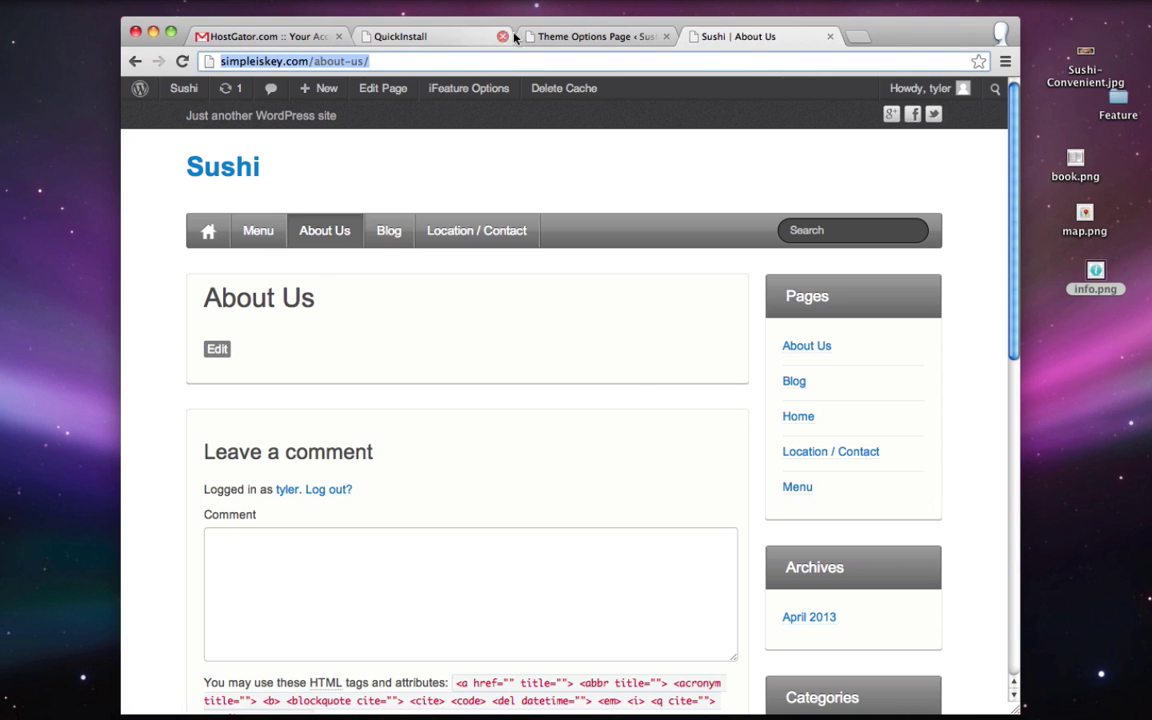
{"action": "left_click", "coordinate": [594, 37]}
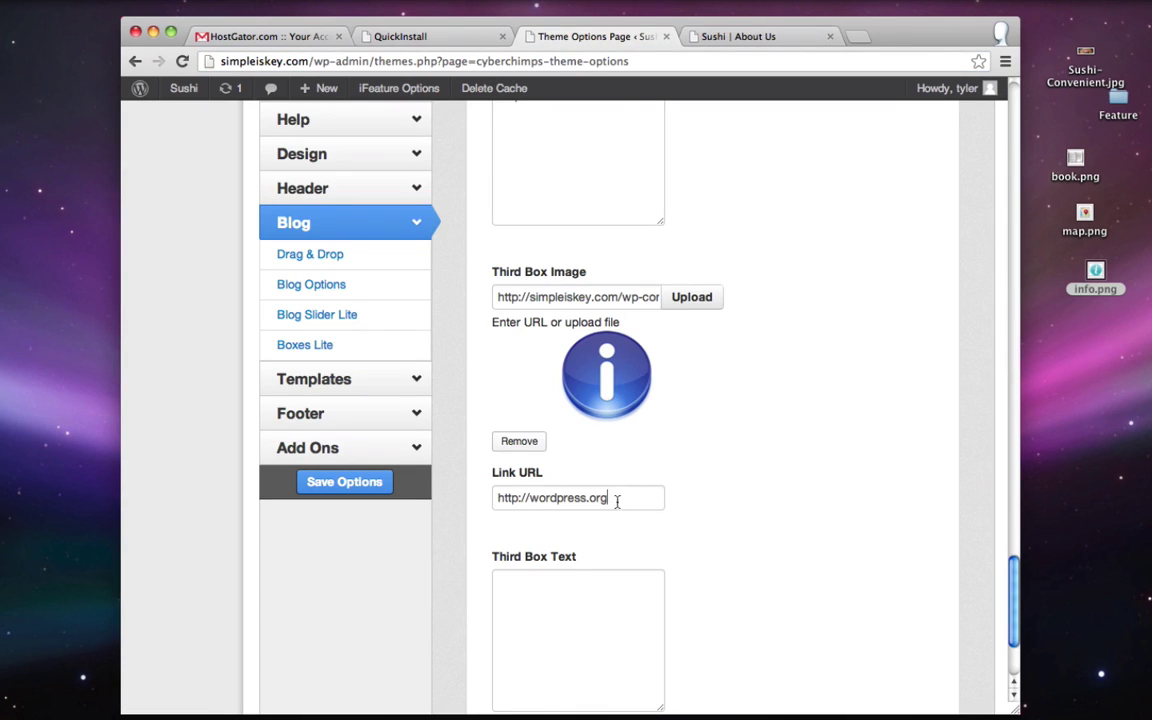
{"action": "key", "text": "super+a"}
{"action": "key", "text": "super+v"}
{"action": "scroll", "coordinate": [625, 537], "scroll_direction": "down", "scroll_amount": 2}
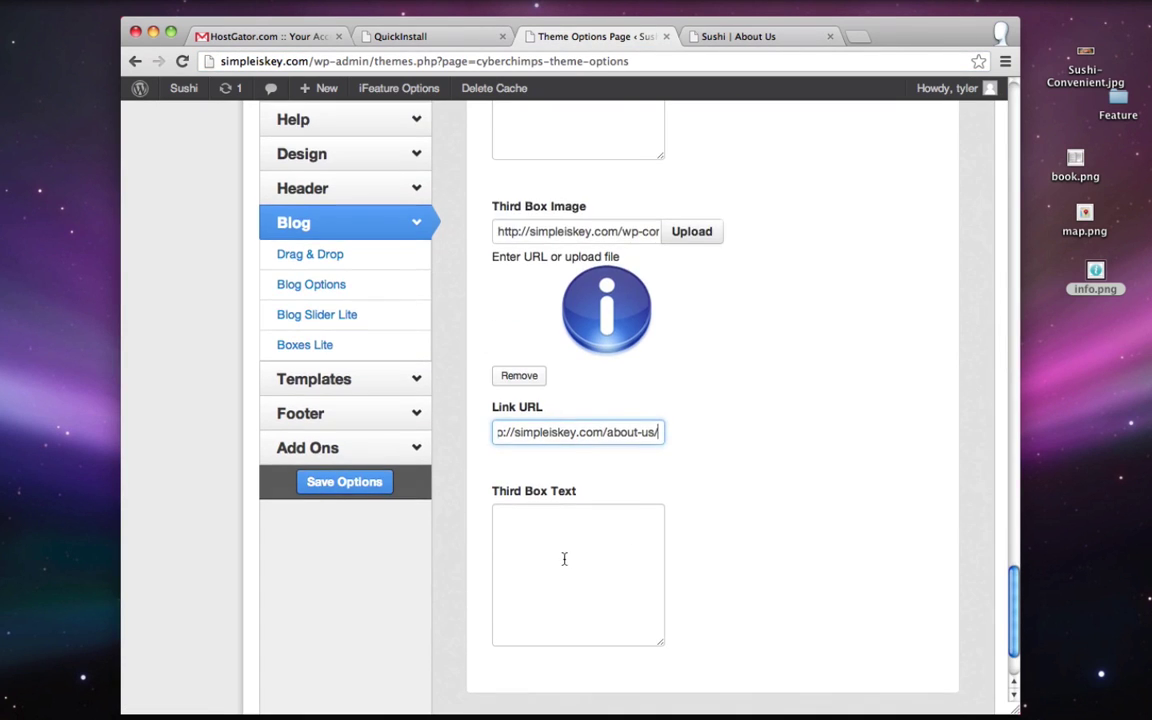
{"action": "left_click", "coordinate": [564, 559]}
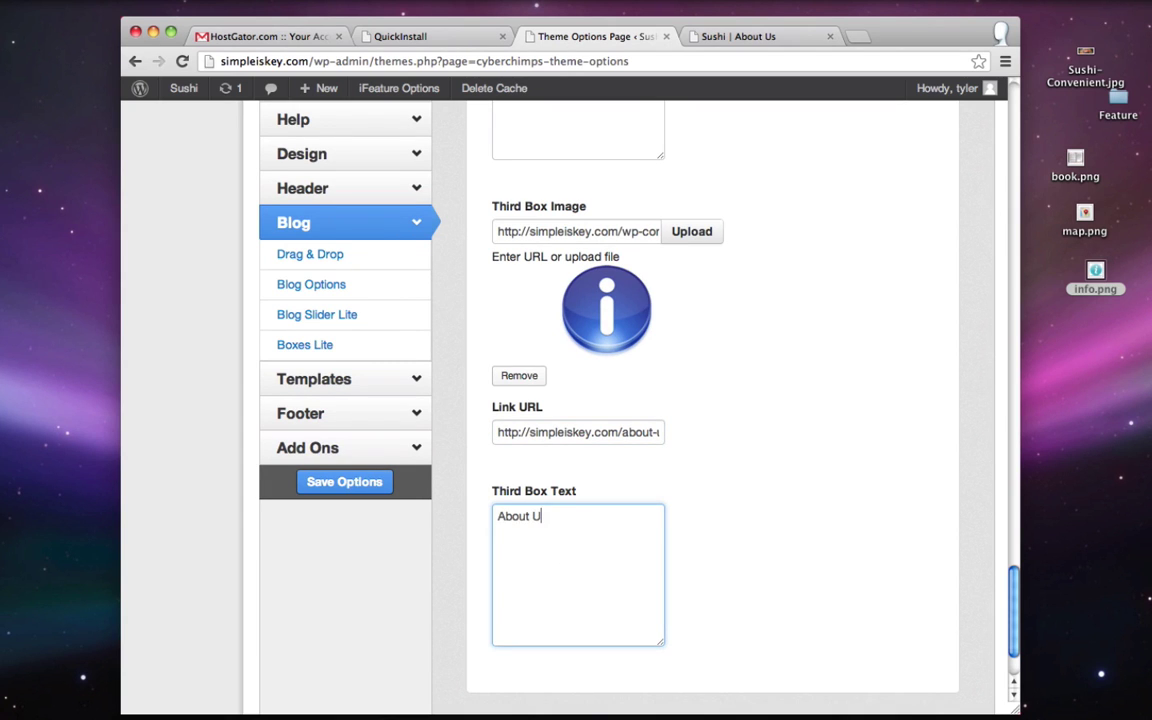
{"action": "type", "text": "About Us"}
{"action": "scroll", "coordinate": [769, 462], "scroll_direction": "up", "scroll_amount": 10}
{"action": "scroll", "coordinate": [769, 462], "scroll_direction": "up", "scroll_amount": 15}
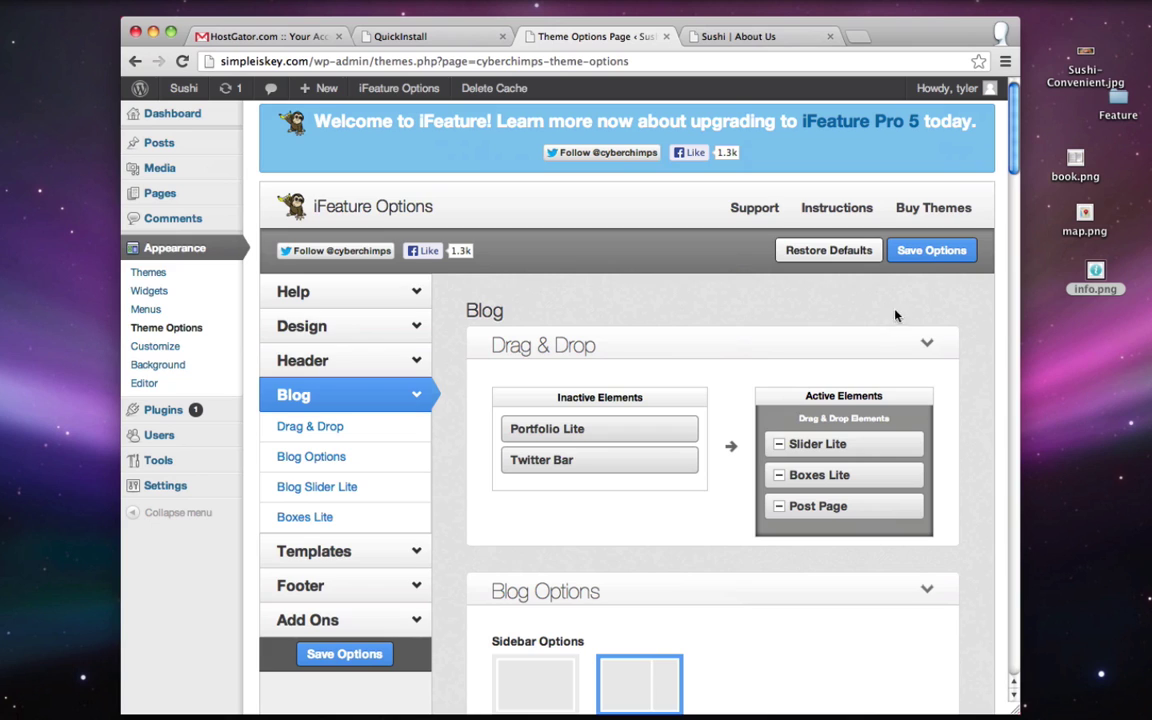
{"action": "left_click", "coordinate": [912, 251]}
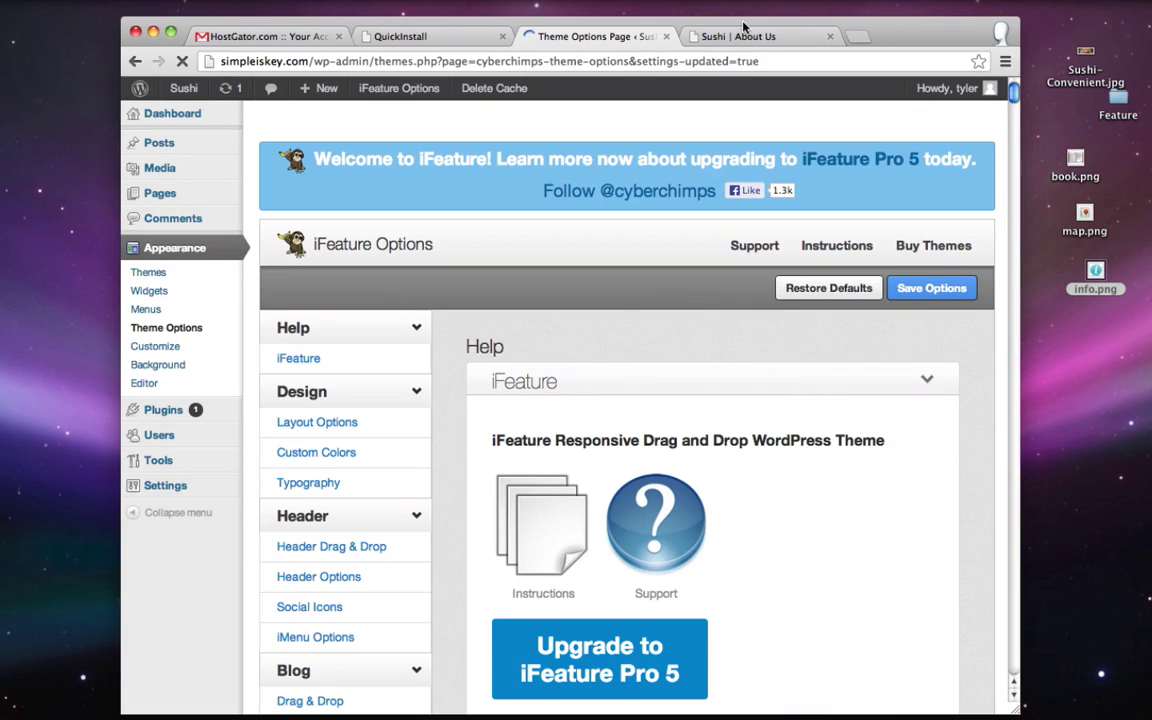
{"action": "left_click", "coordinate": [743, 30]}
{"action": "left_click", "coordinate": [211, 171]}
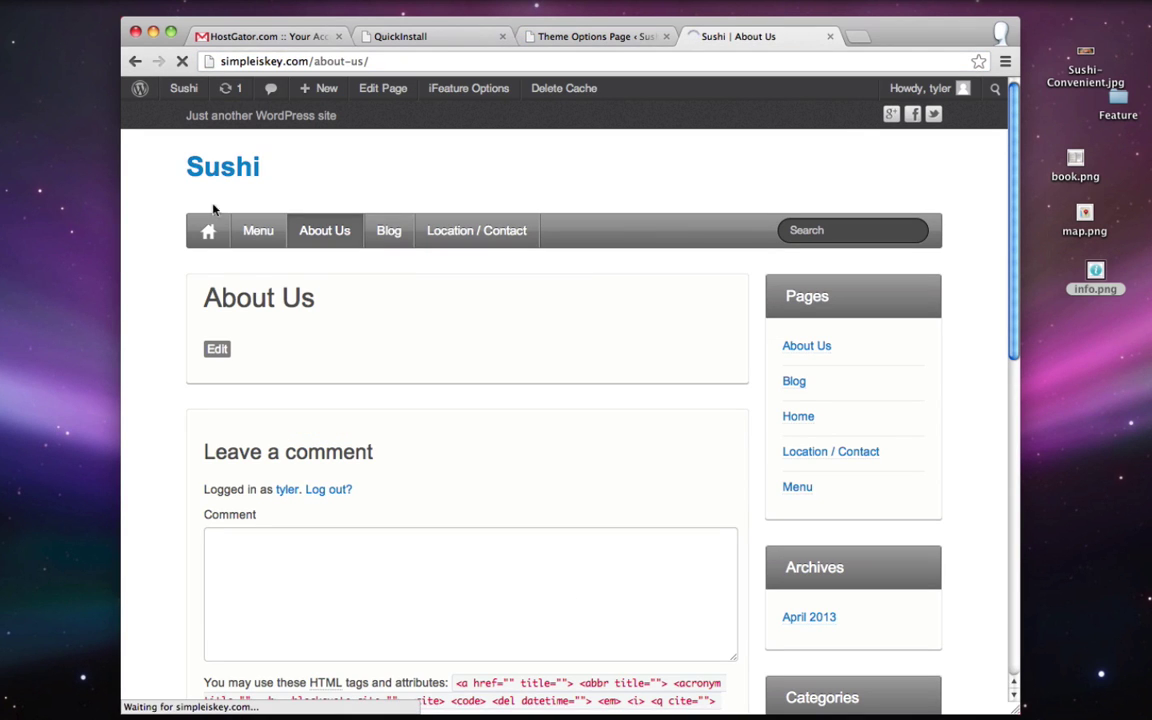
{"action": "scroll", "coordinate": [195, 360], "scroll_direction": "down", "scroll_amount": 5}
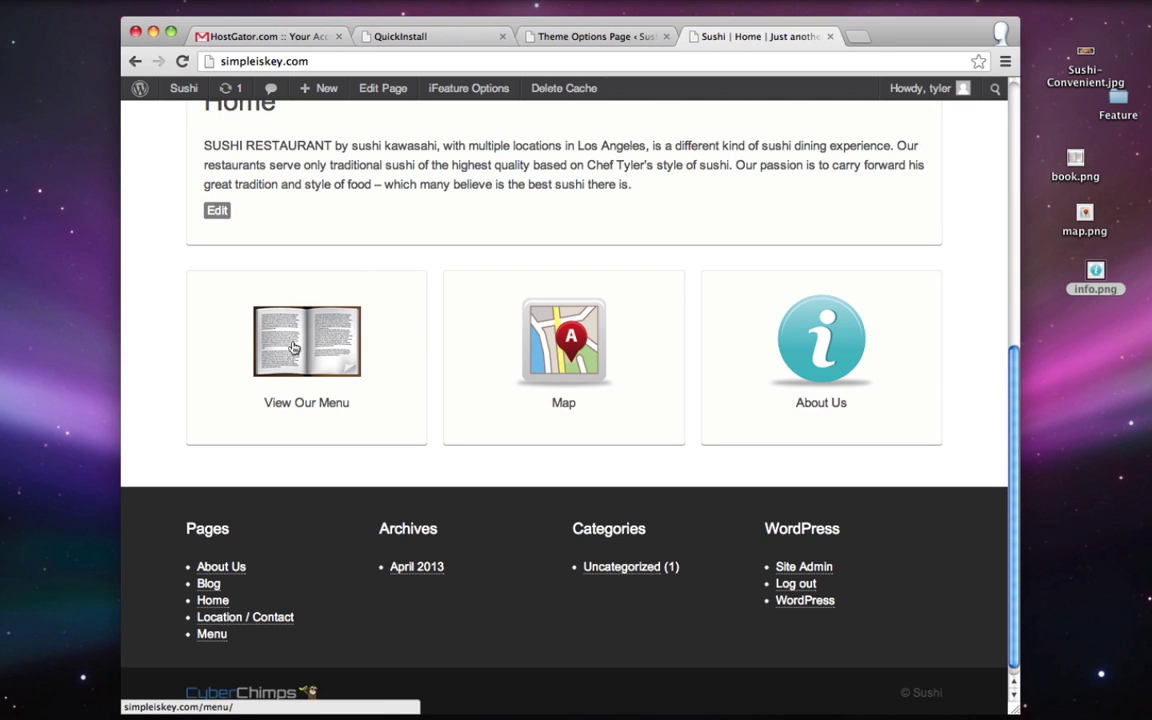
{"action": "left_click", "coordinate": [287, 320]}
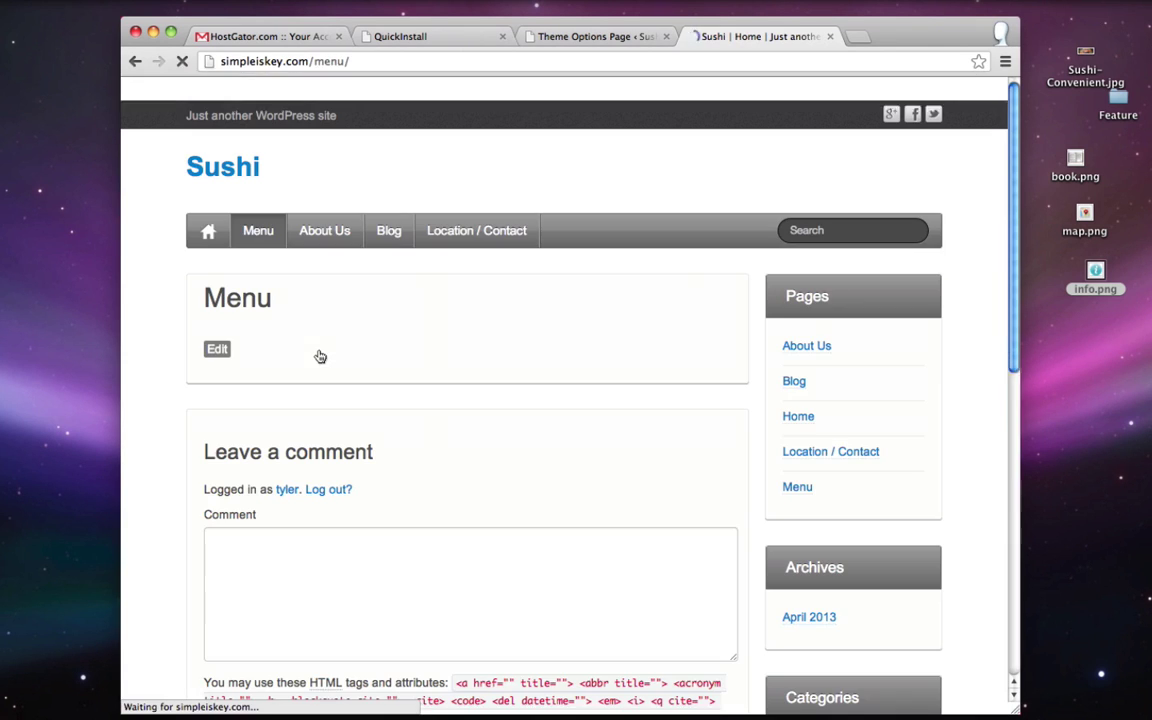
{"action": "left_click", "coordinate": [205, 158]}
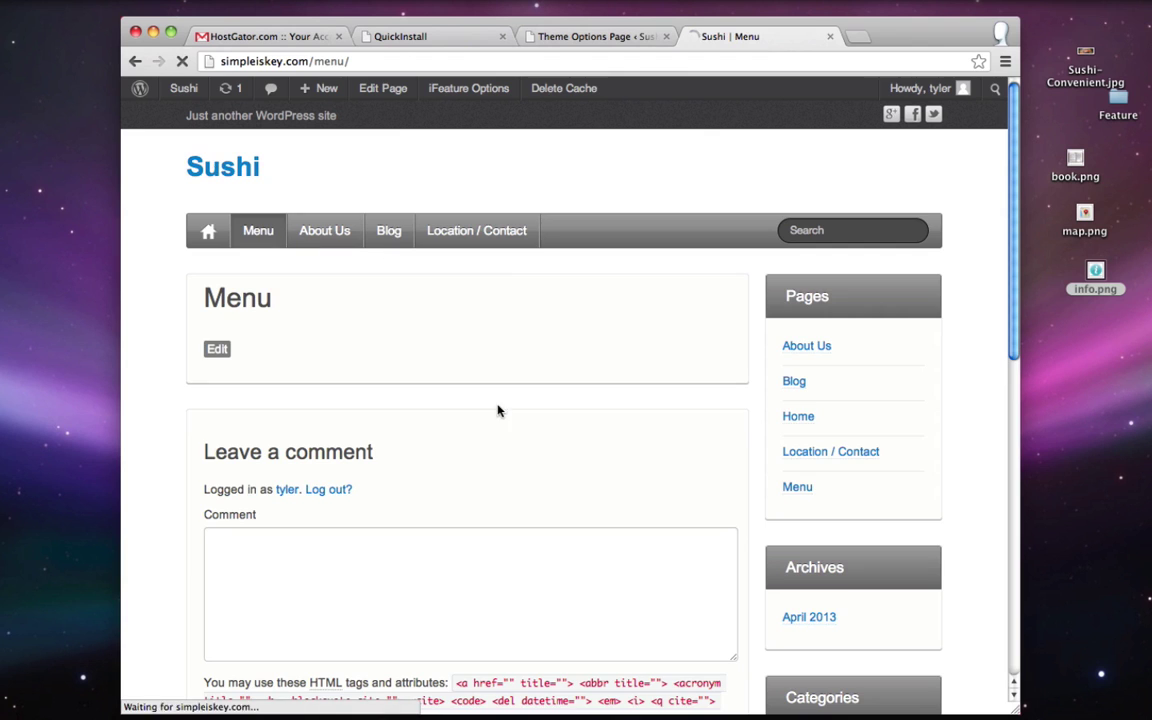
{"action": "scroll", "coordinate": [563, 540], "scroll_direction": "down", "scroll_amount": 5}
{"action": "scroll", "coordinate": [565, 565], "scroll_direction": "down", "scroll_amount": 2}
{"action": "left_click", "coordinate": [560, 320]}
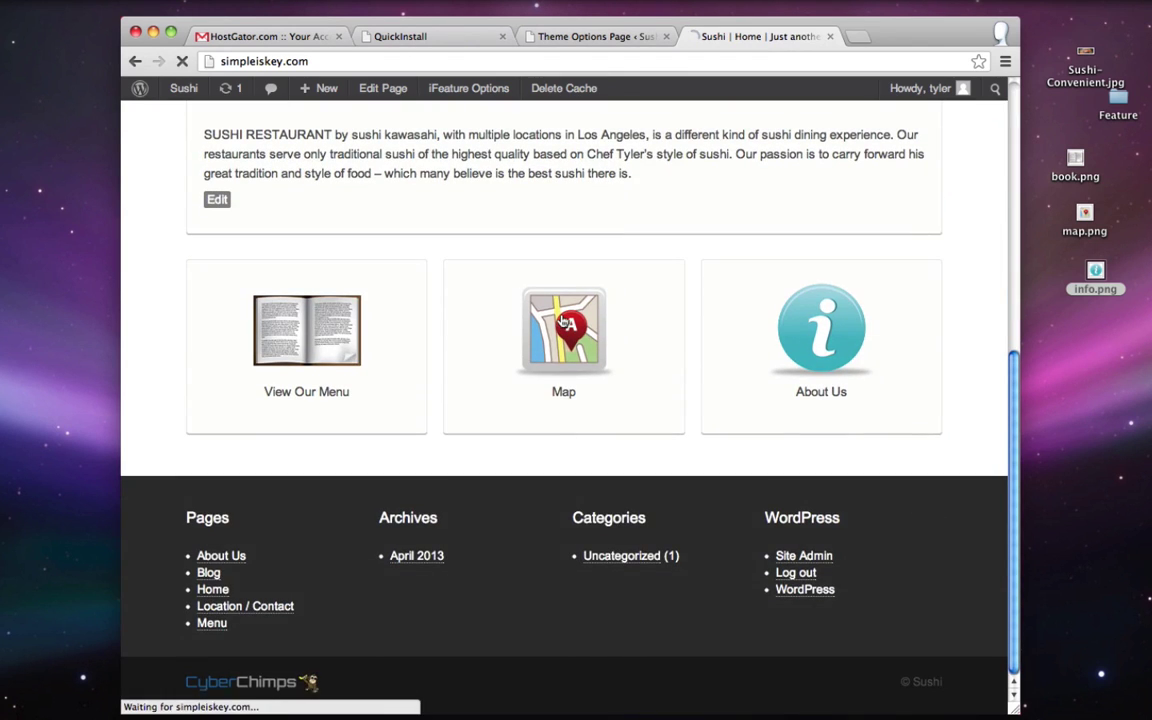
{"action": "left_click", "coordinate": [243, 178]}
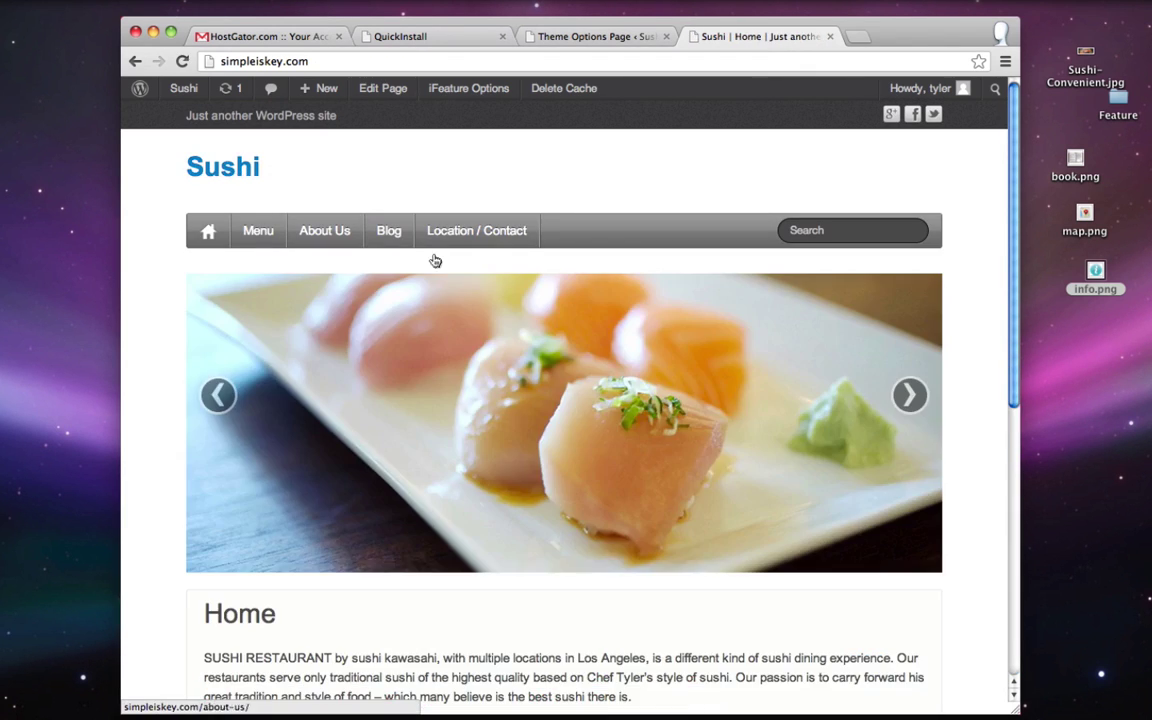
{"action": "scroll", "coordinate": [432, 260], "scroll_direction": "down", "scroll_amount": 7}
{"action": "left_click", "coordinate": [845, 332]}
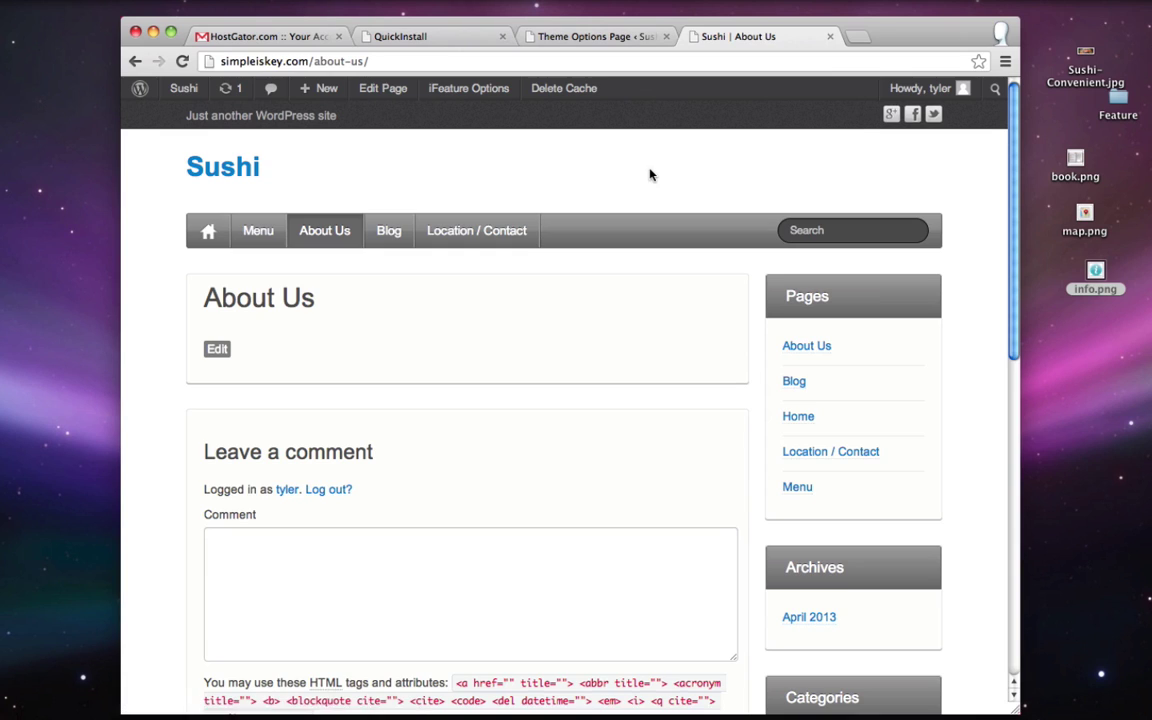
{"action": "scroll", "coordinate": [650, 175], "scroll_direction": "down", "scroll_amount": 15}
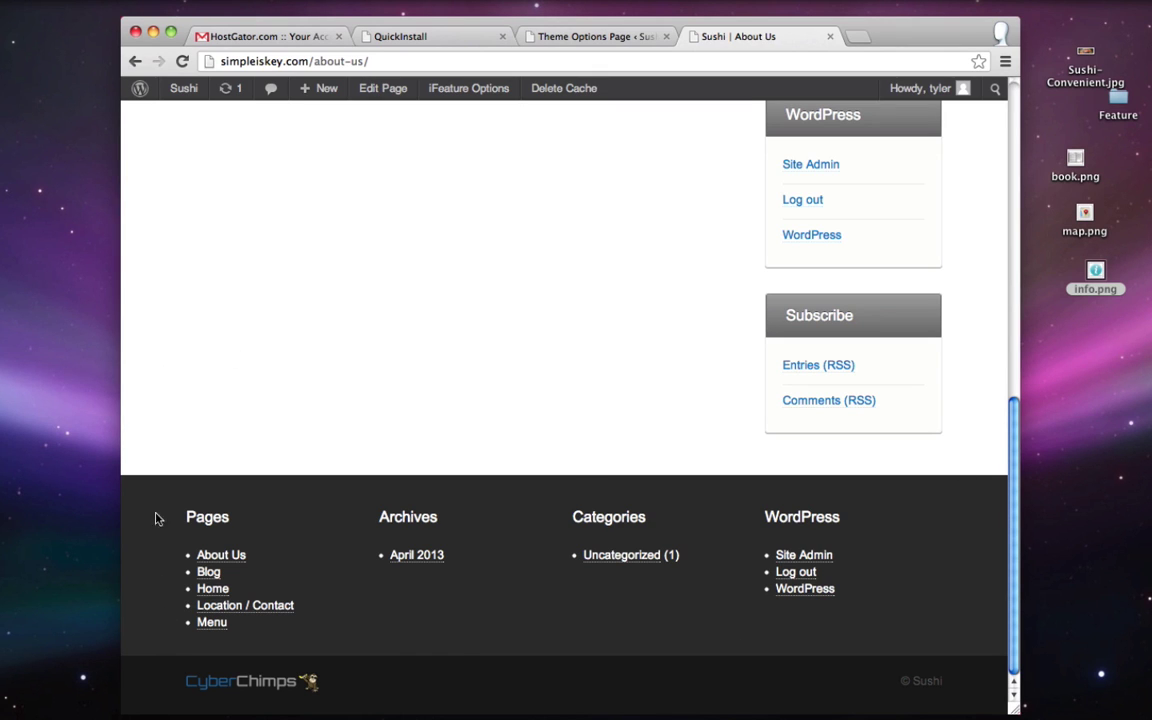
{"action": "scroll", "coordinate": [142, 526], "scroll_direction": "up", "scroll_amount": 15}
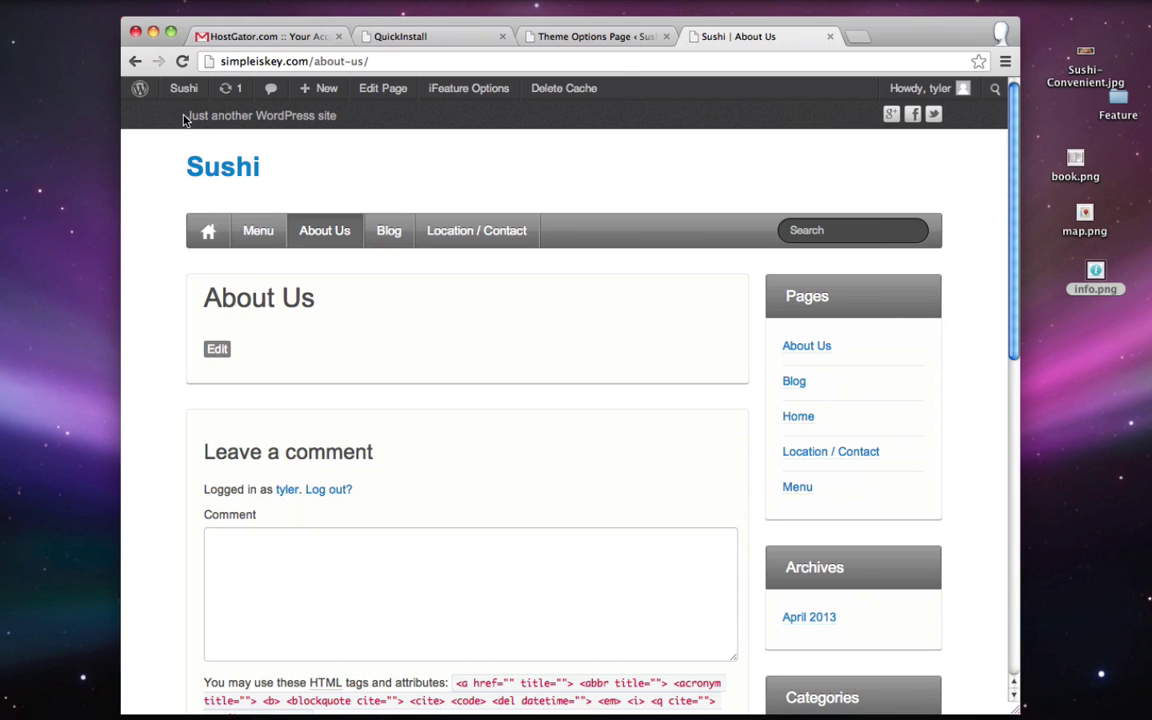
{"action": "left_click_drag", "start_coordinate": [188, 119], "coordinate": [346, 116]}
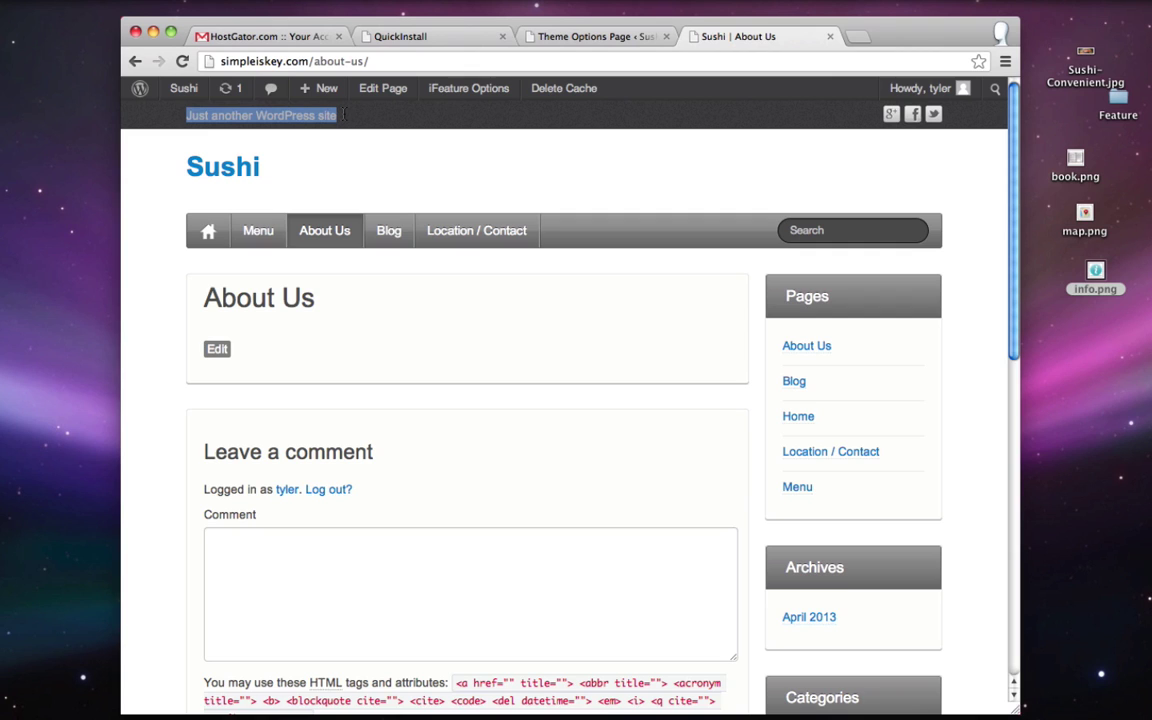
{"action": "left_click", "coordinate": [344, 115]}
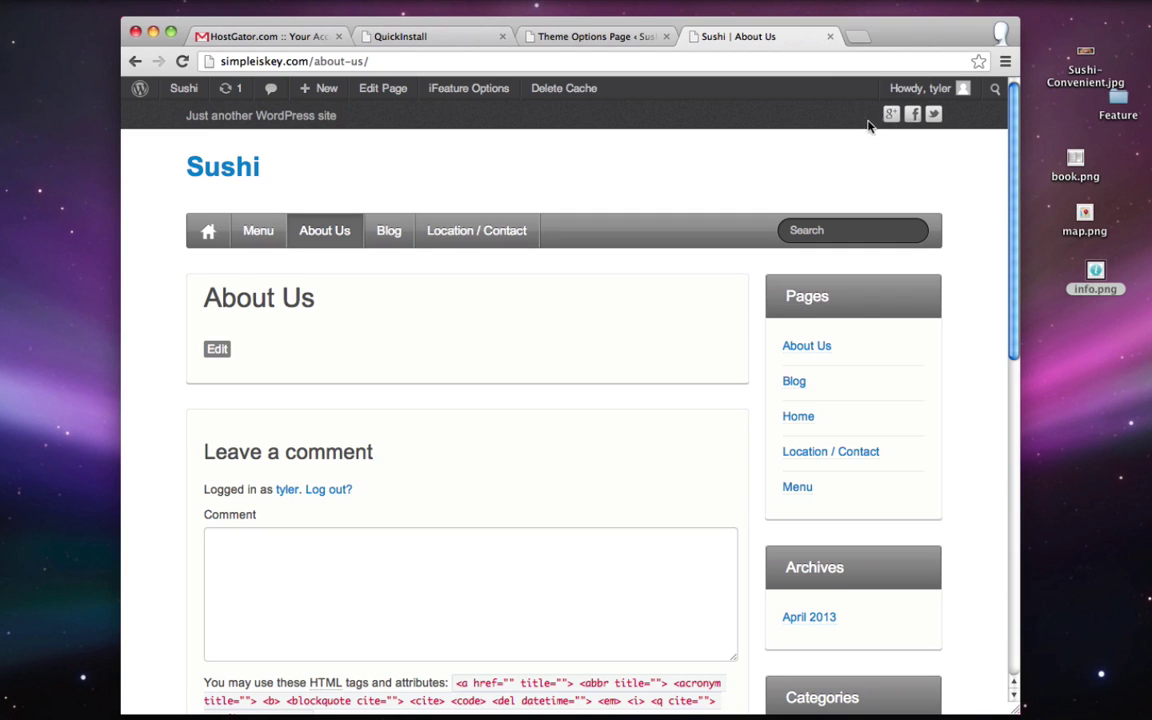
- Choose the coloured social icon style in the theme's Header options
{"action": "left_click", "coordinate": [576, 38]}
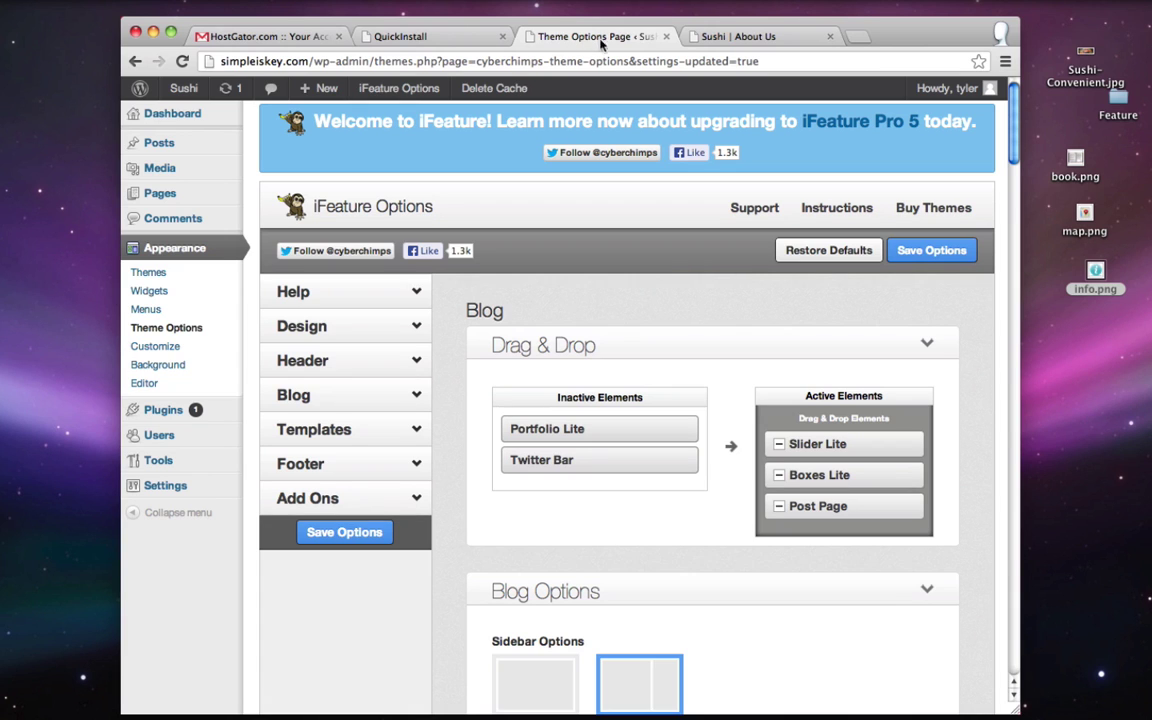
{"action": "left_click", "coordinate": [169, 330]}
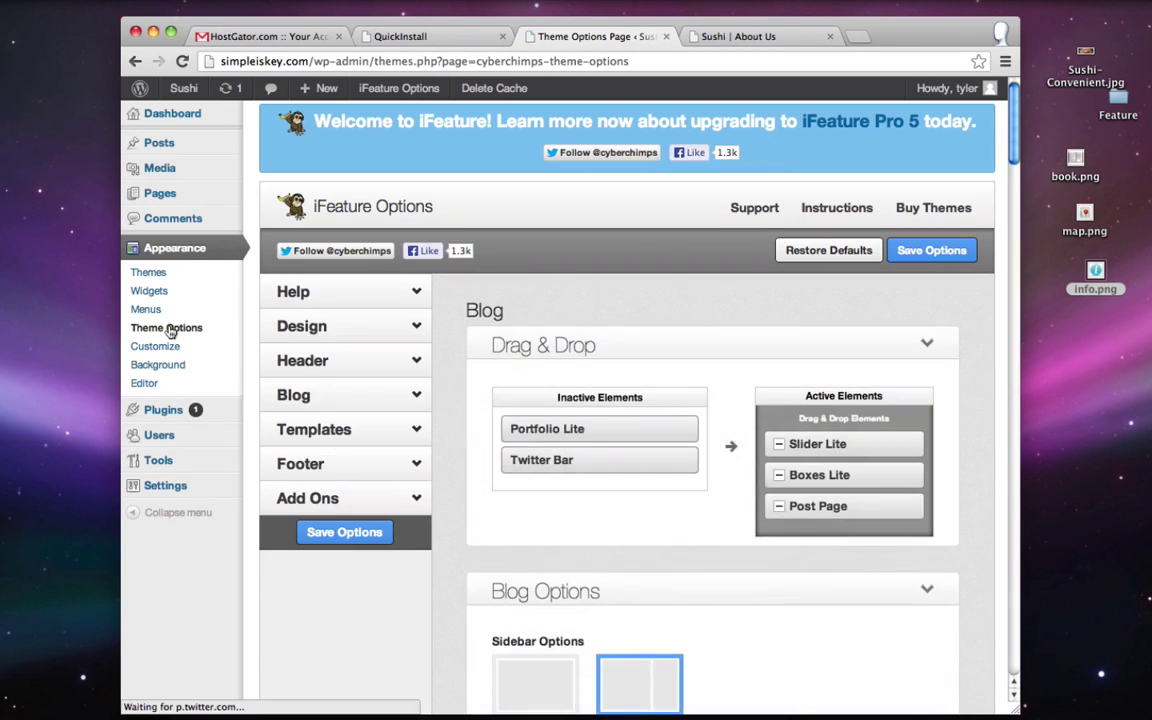
{"action": "left_click", "coordinate": [358, 363]}
{"action": "scroll", "coordinate": [788, 311], "scroll_direction": "down", "scroll_amount": 10}
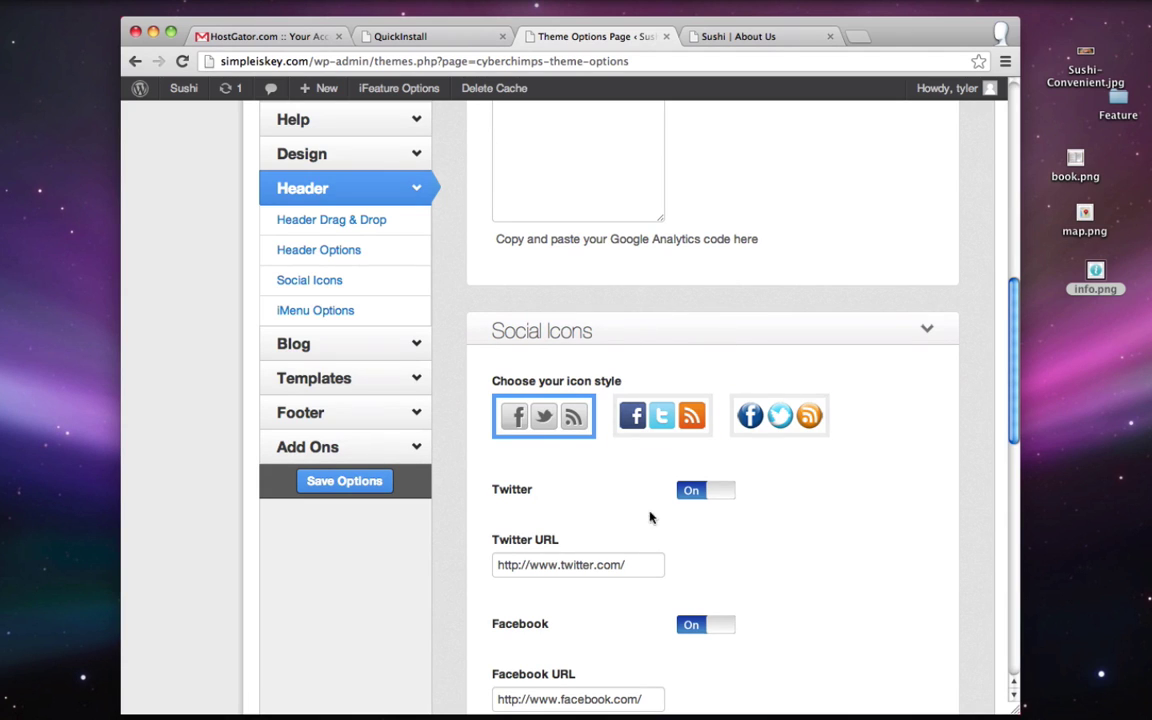
{"action": "left_click", "coordinate": [666, 416]}
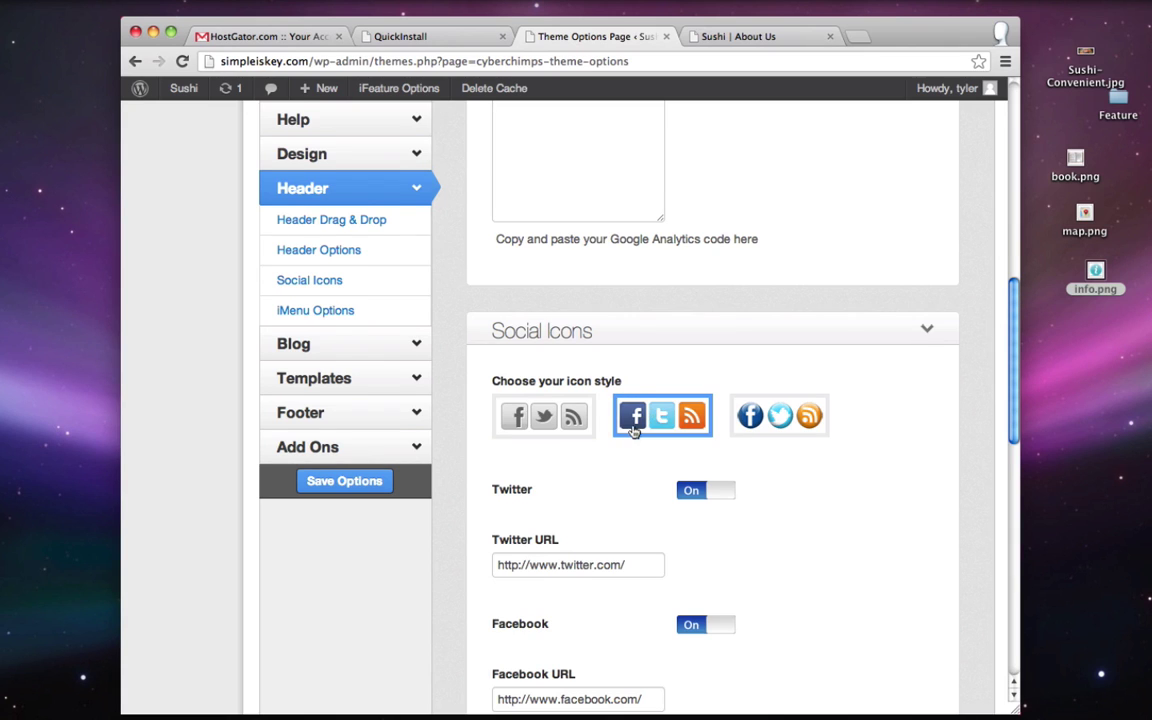
- Append the account handle to the Twitter and Facebook URLs, turn Google+ off and Google Maps on
{"action": "scroll", "coordinate": [612, 392], "scroll_direction": "down", "scroll_amount": 2}
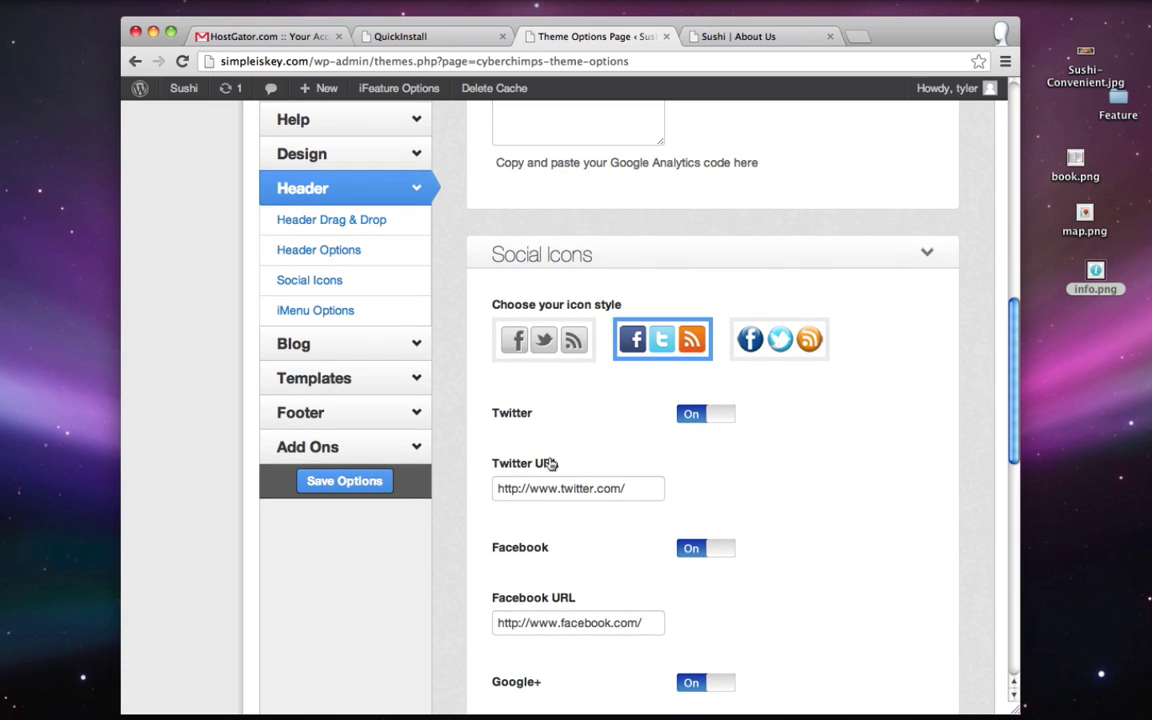
{"action": "left_click", "coordinate": [638, 488]}
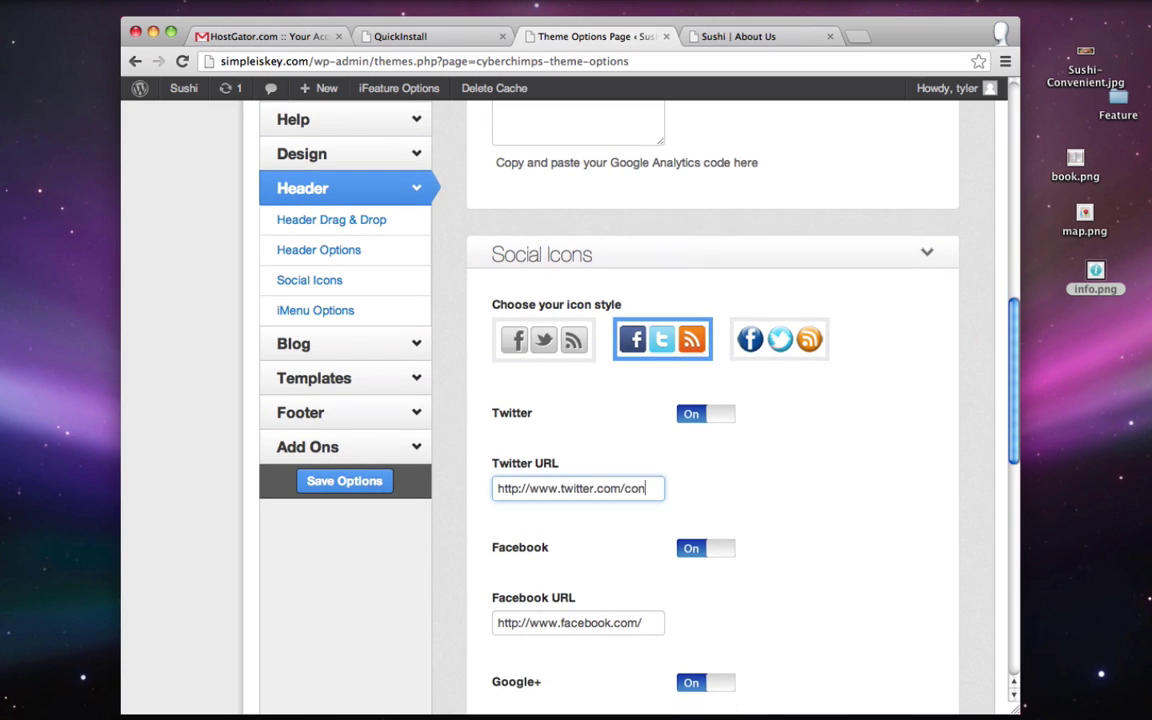
{"action": "type", "text": "conuta"}
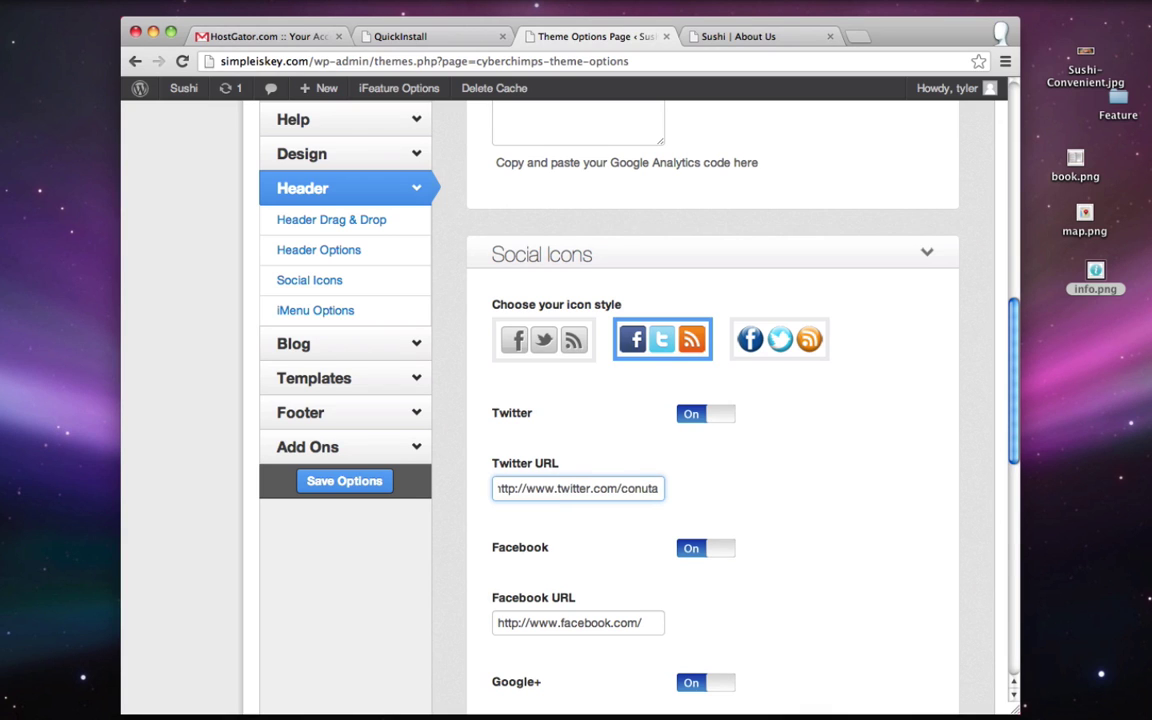
{"action": "type", "text": "nt"}
{"action": "scroll", "coordinate": [510, 486], "scroll_direction": "down", "scroll_amount": 2}
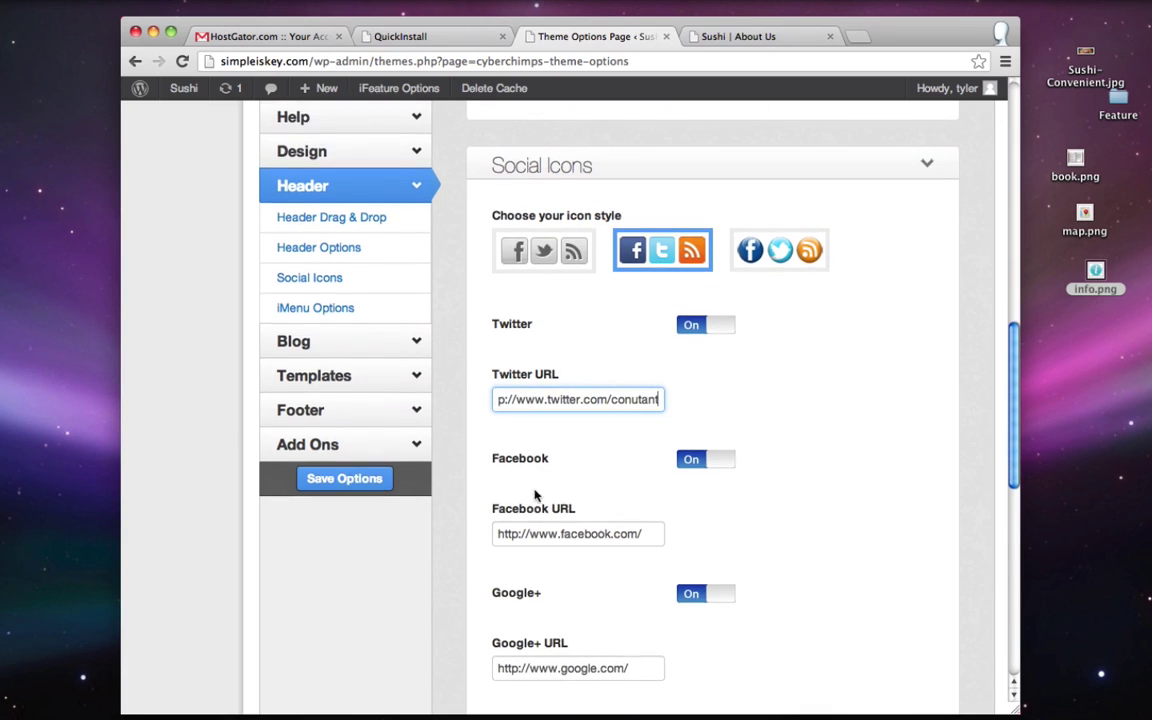
{"action": "left_click", "coordinate": [649, 535]}
{"action": "type", "text": "conutant"}
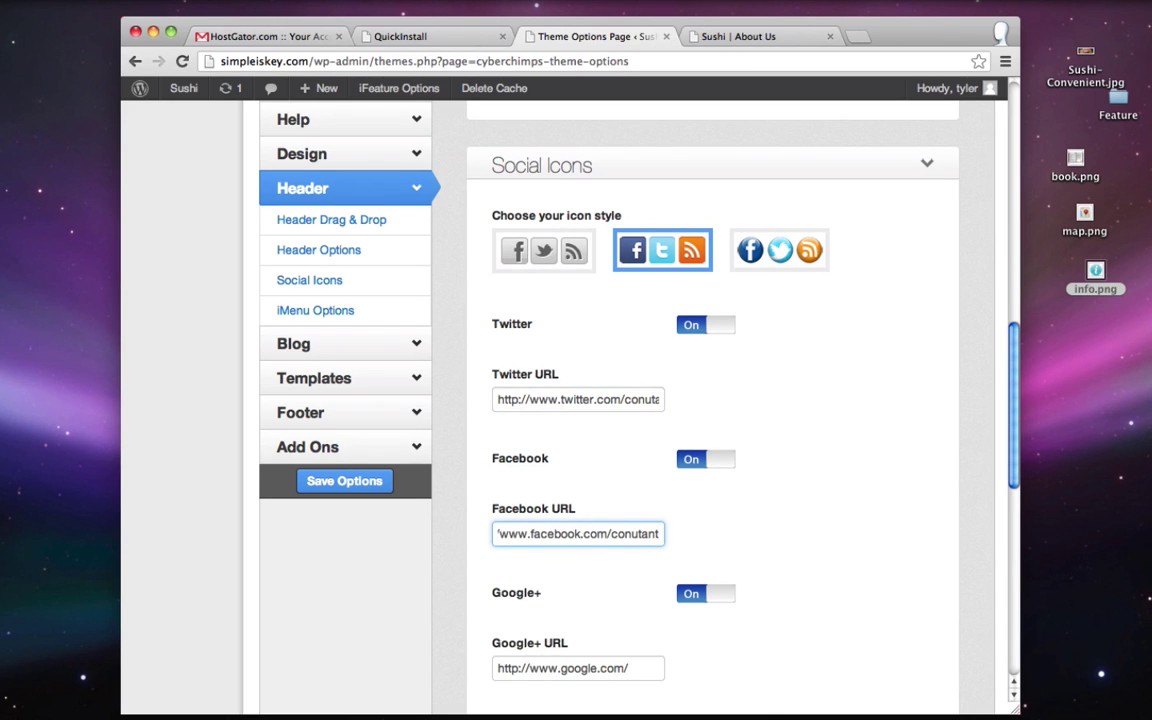
{"action": "scroll", "coordinate": [677, 546], "scroll_direction": "down", "scroll_amount": 3}
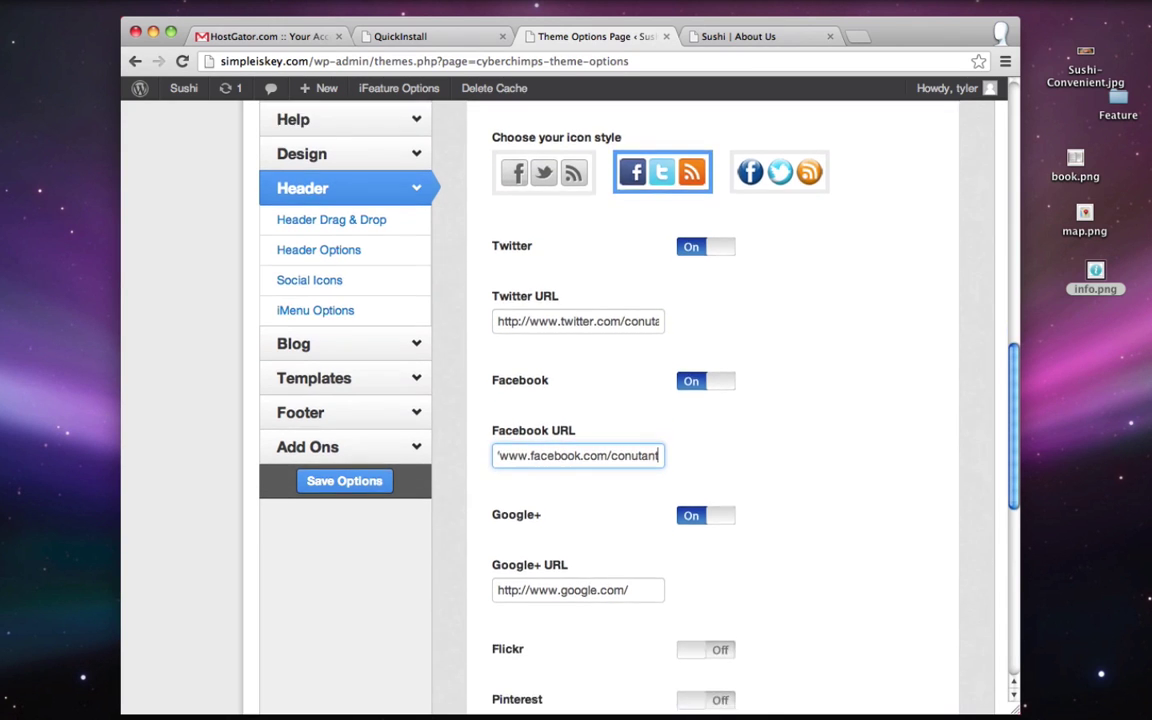
{"action": "left_click", "coordinate": [716, 478]}
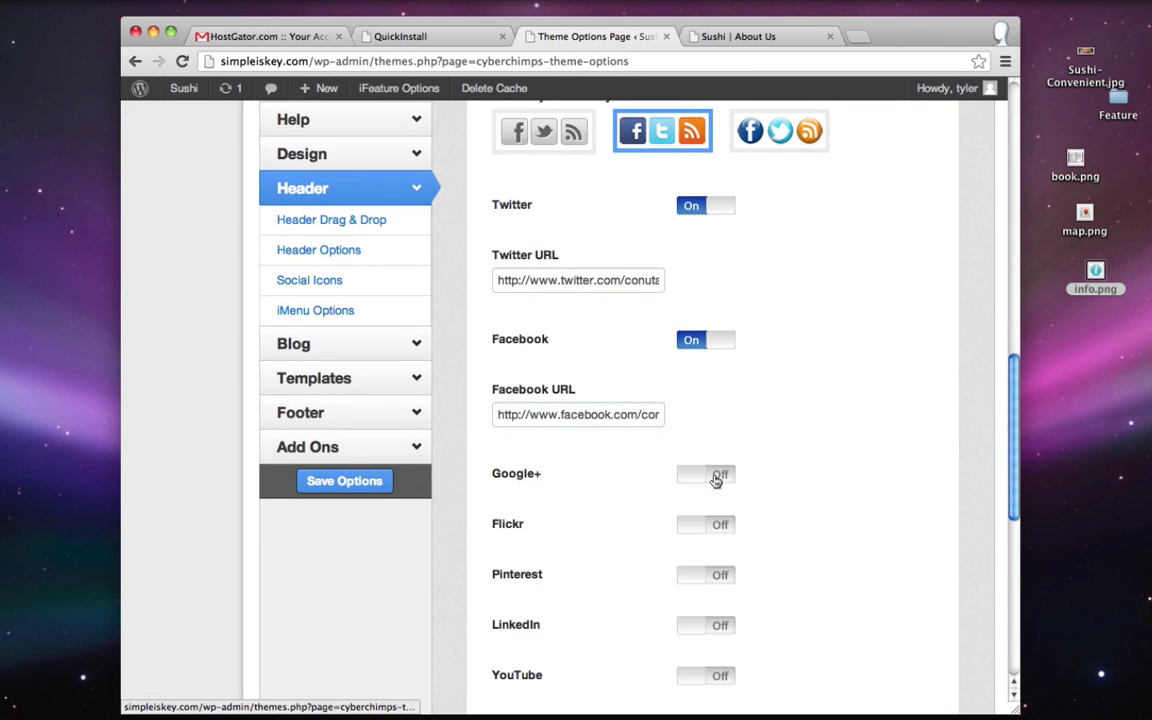
{"action": "scroll", "coordinate": [716, 480], "scroll_direction": "down", "scroll_amount": 5}
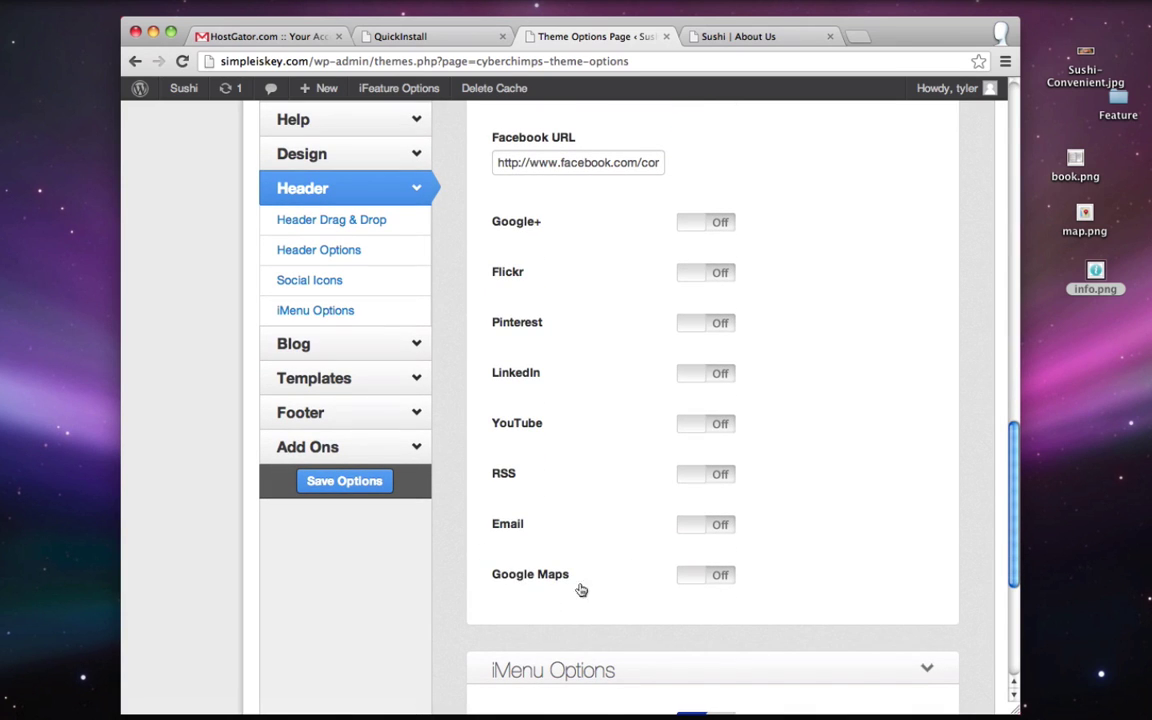
{"action": "left_click", "coordinate": [705, 577]}
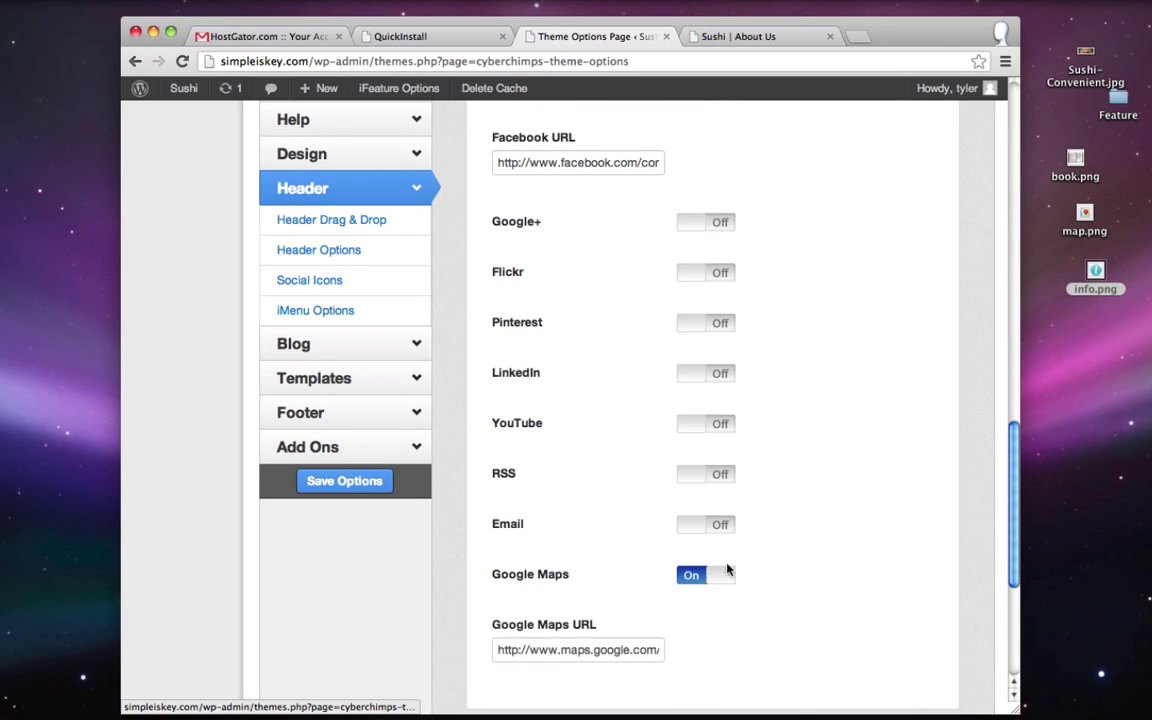
{"action": "scroll", "coordinate": [727, 571], "scroll_direction": "down", "scroll_amount": 1}
- Search Google Maps for Manhattan Beach, CA in a new window
{"action": "key", "text": "super+n"}
{"action": "type", "text": "maps.goog"}
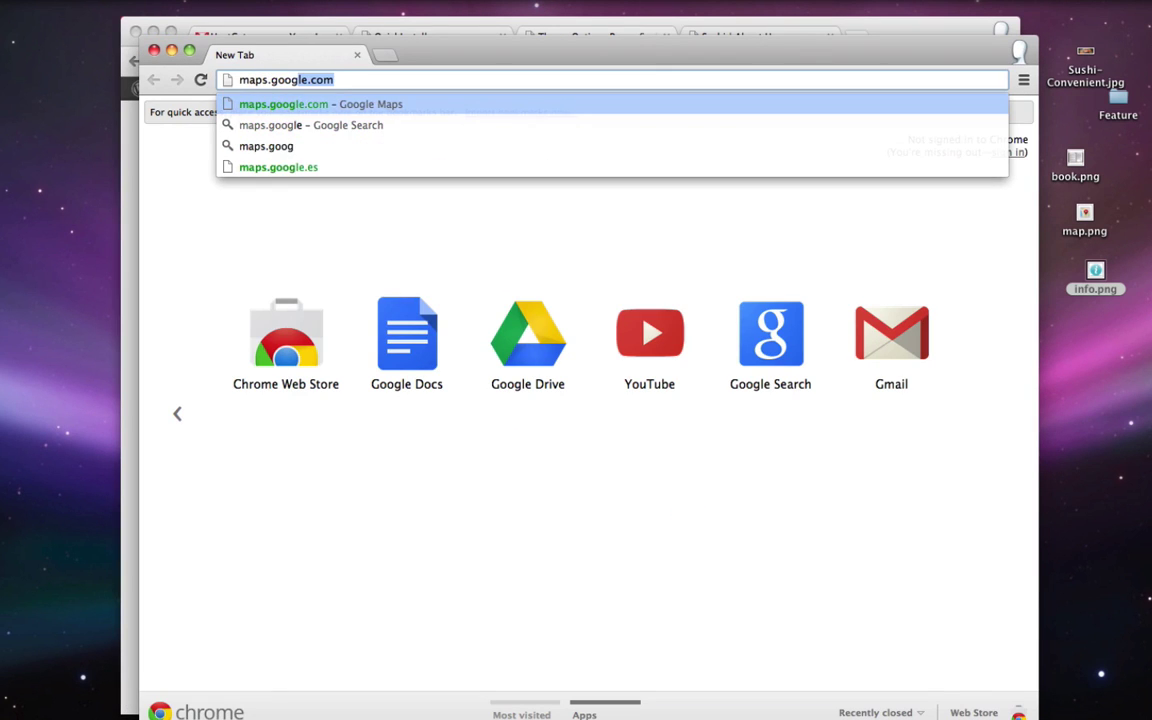
{"action": "key", "text": "Return"}
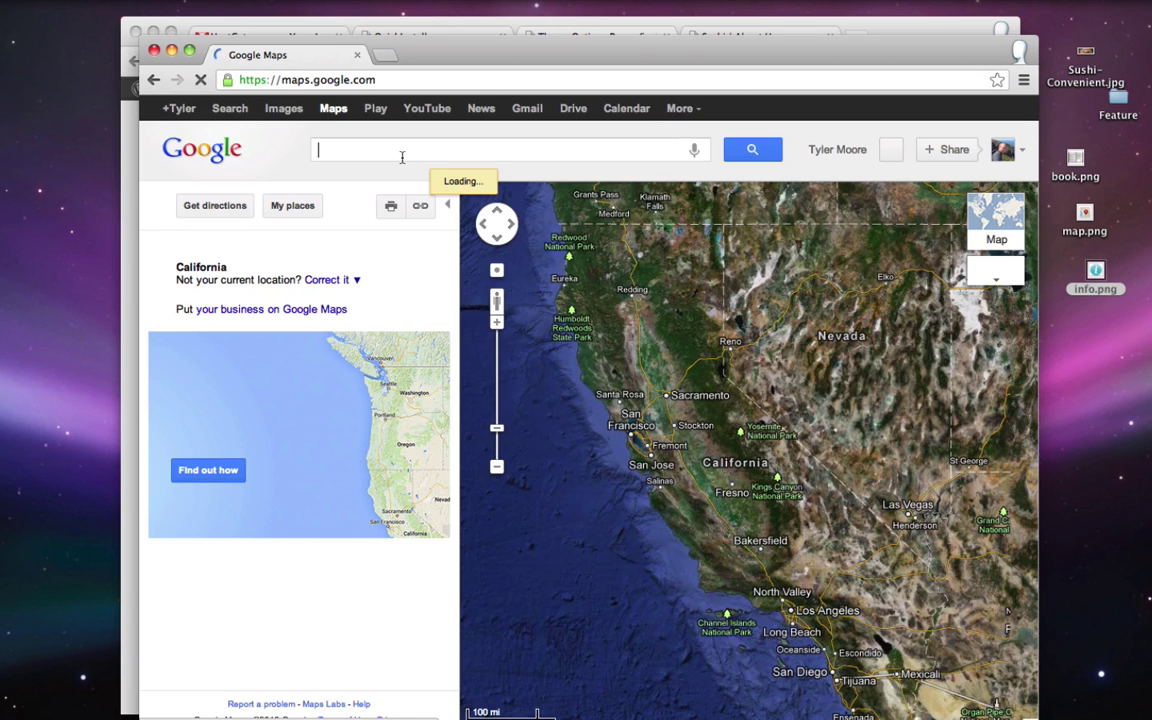
{"action": "type", "text": "manhattan bae"}
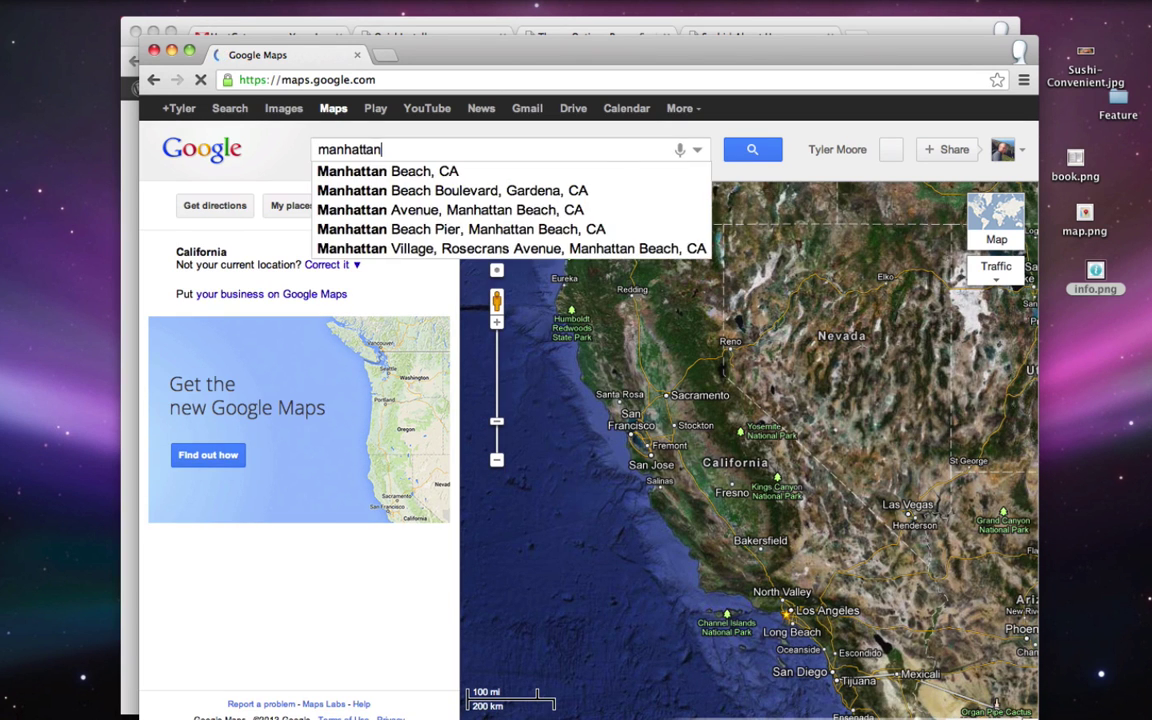
{"action": "key", "text": "BackSpace"}
{"action": "key", "text": "BackSpace"}
{"action": "type", "text": "each,"}
{"action": "key", "text": "Return"}
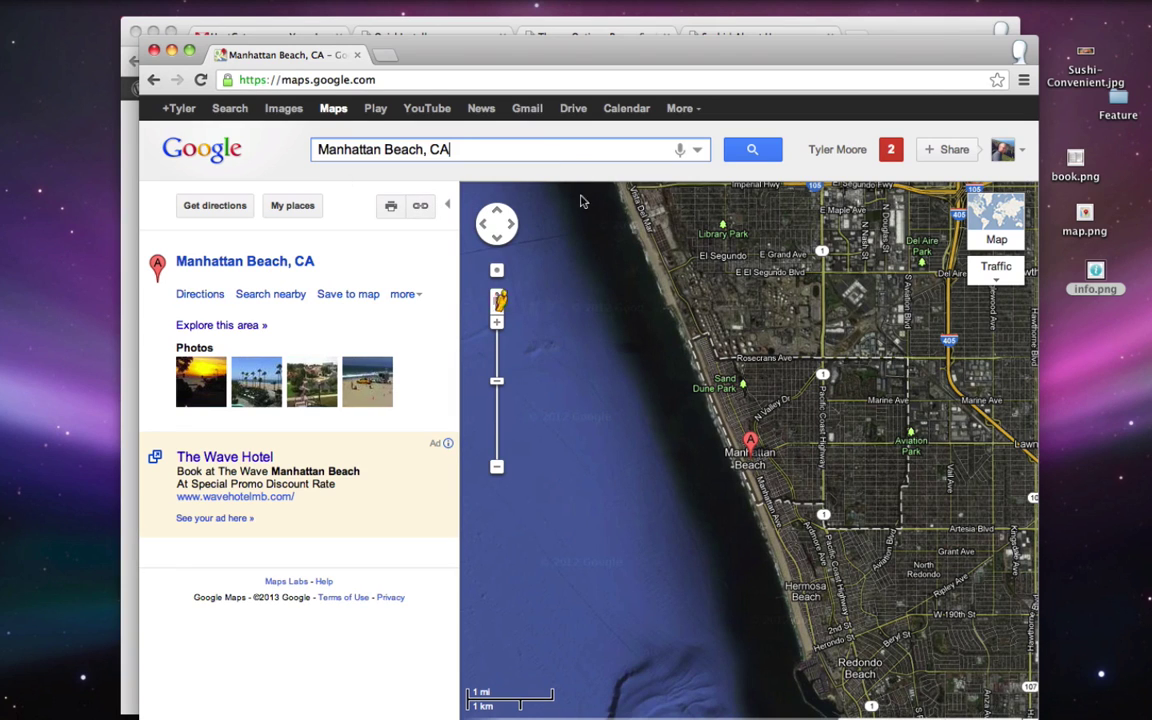
- Copy the Manhattan Beach map link into the Google Maps URL field and save the theme options
{"action": "left_click", "coordinate": [421, 208]}
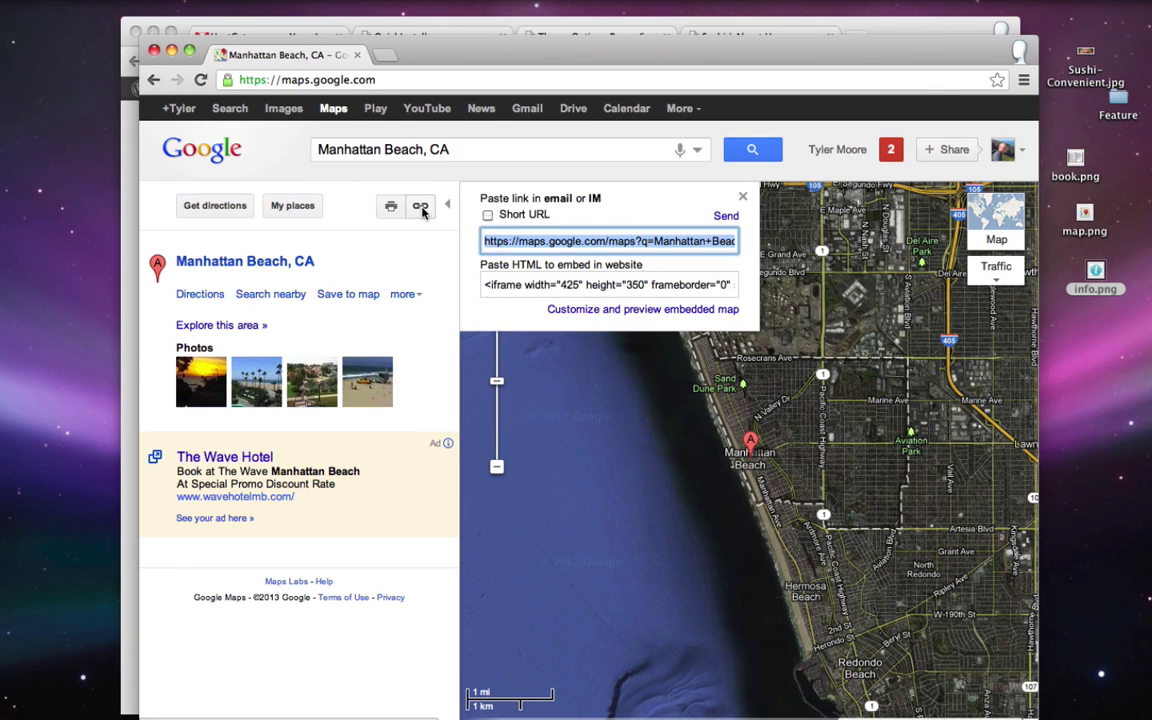
{"action": "right_click", "coordinate": [505, 242]}
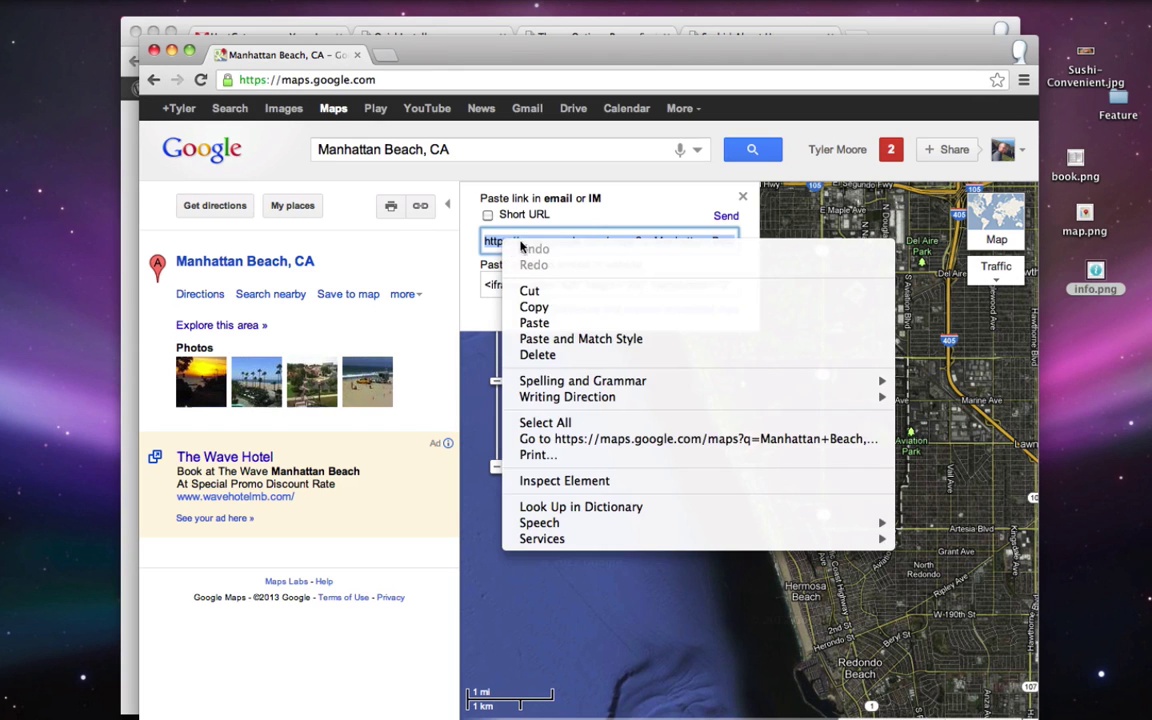
{"action": "left_click", "coordinate": [548, 313]}
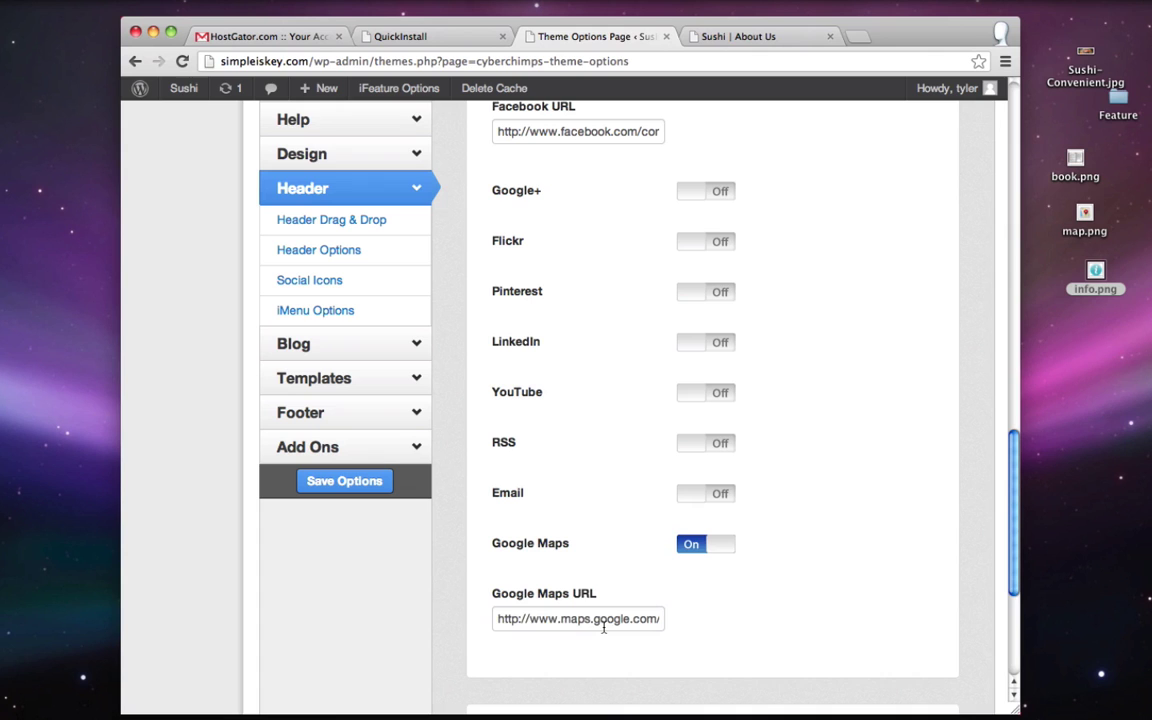
{"action": "triple_click", "coordinate": [603, 620]}
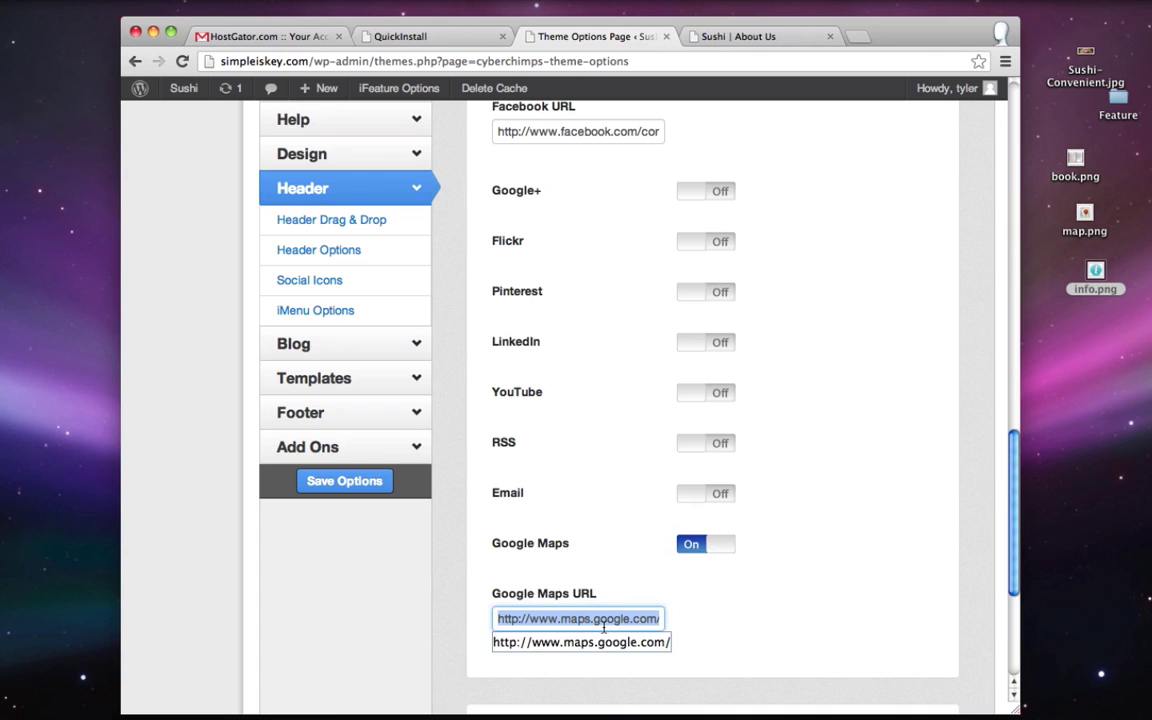
{"action": "key", "text": "super+v"}
{"action": "scroll", "coordinate": [722, 632], "scroll_direction": "up", "scroll_amount": 15}
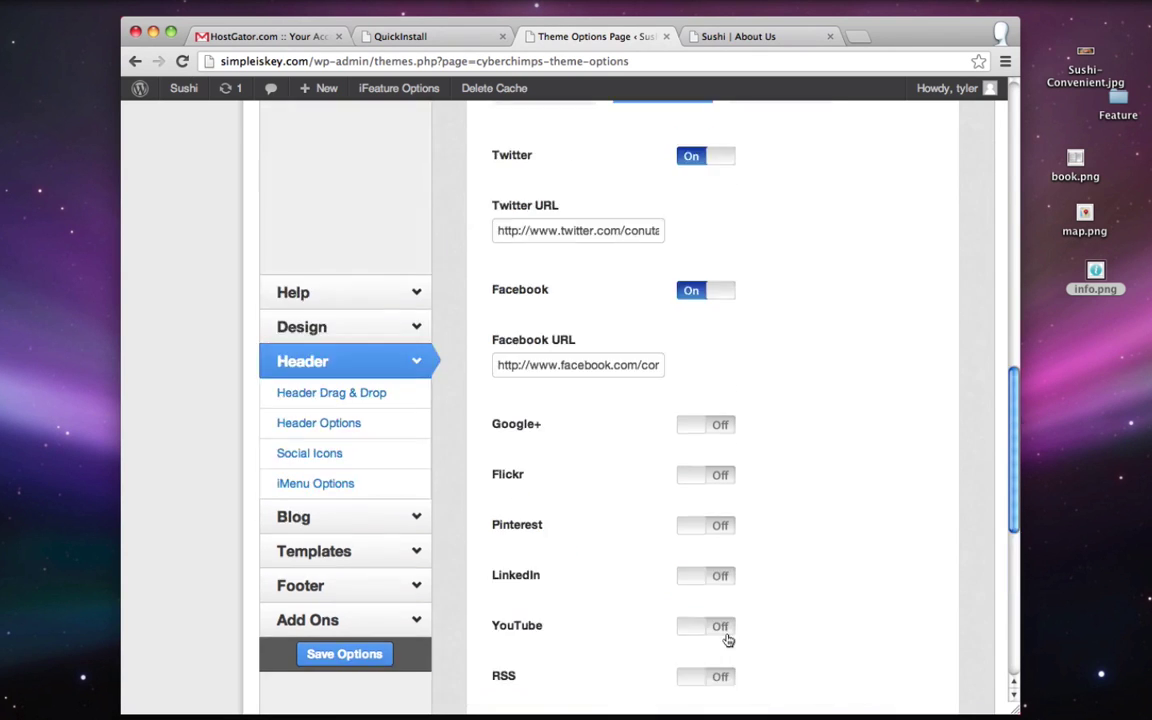
{"action": "left_click", "coordinate": [924, 252]}
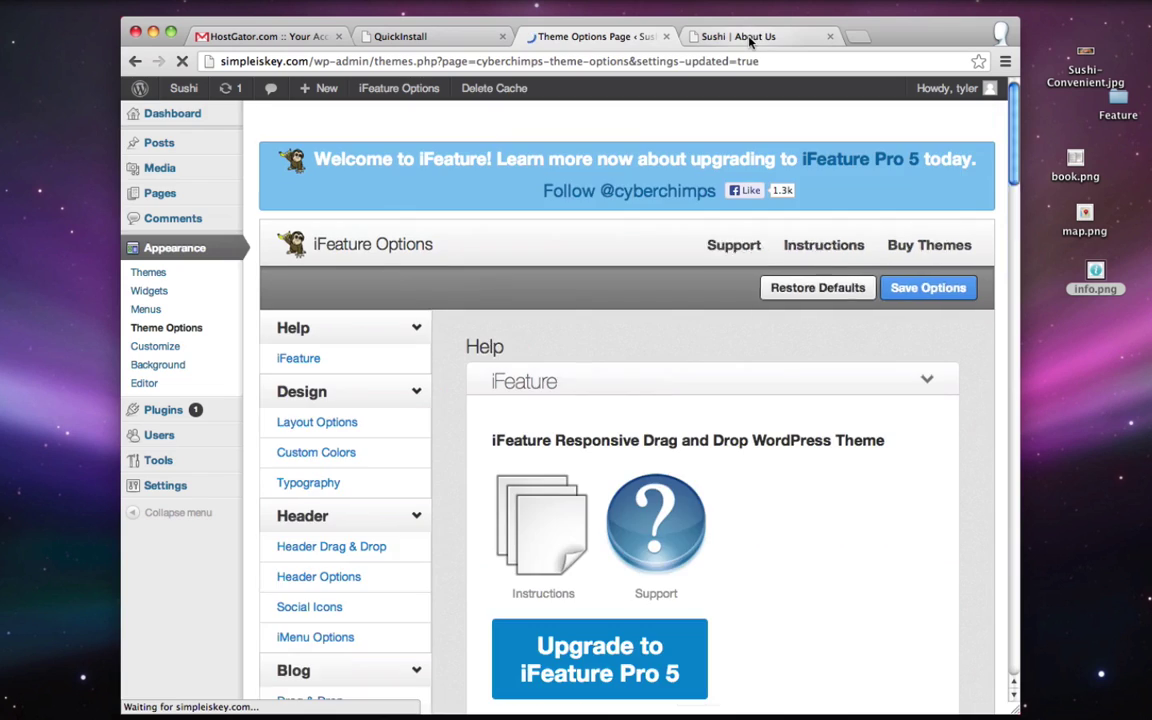
{"action": "left_click", "coordinate": [745, 36]}
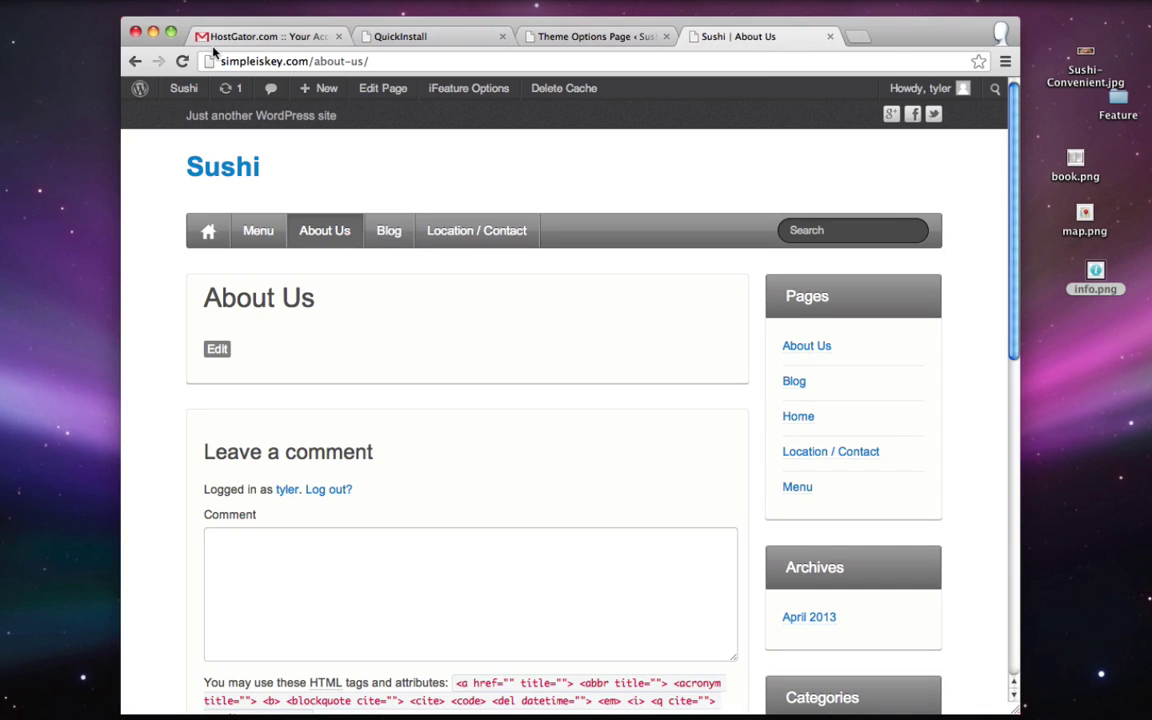
- Switch Footer Widgets off in iFeature options, save, and reload the Sushi homepage to verify
{"action": "left_click", "coordinate": [222, 166]}
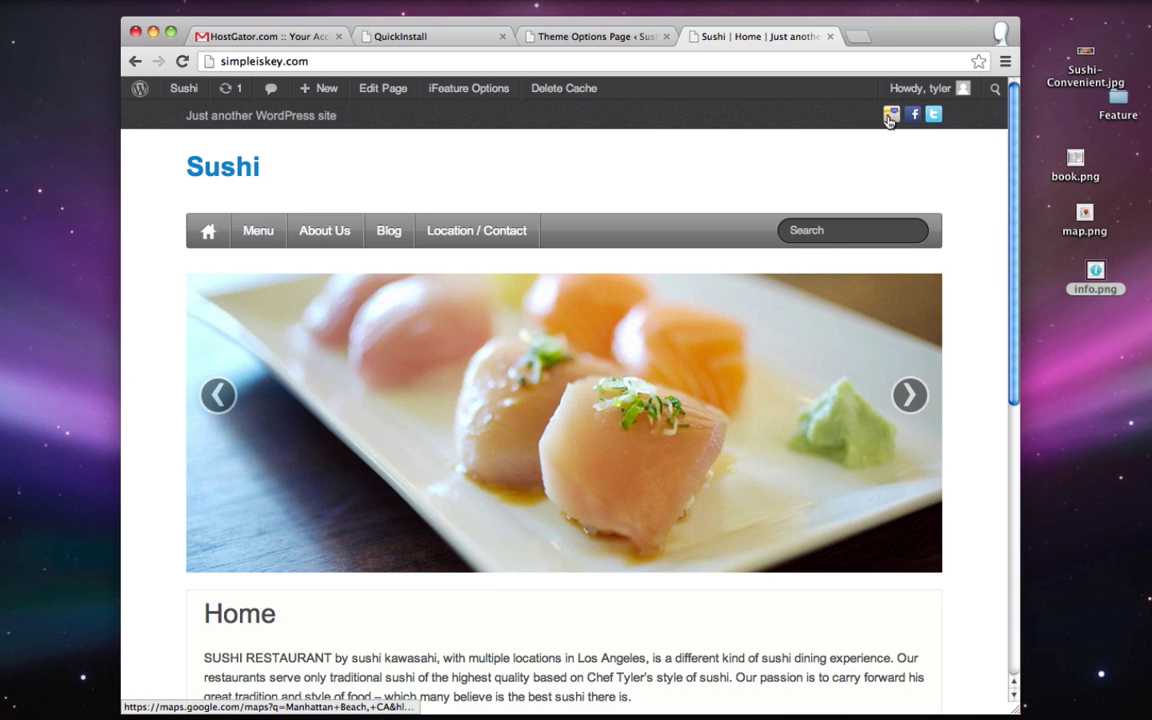
{"action": "scroll", "coordinate": [790, 135], "scroll_direction": "down", "scroll_amount": 10}
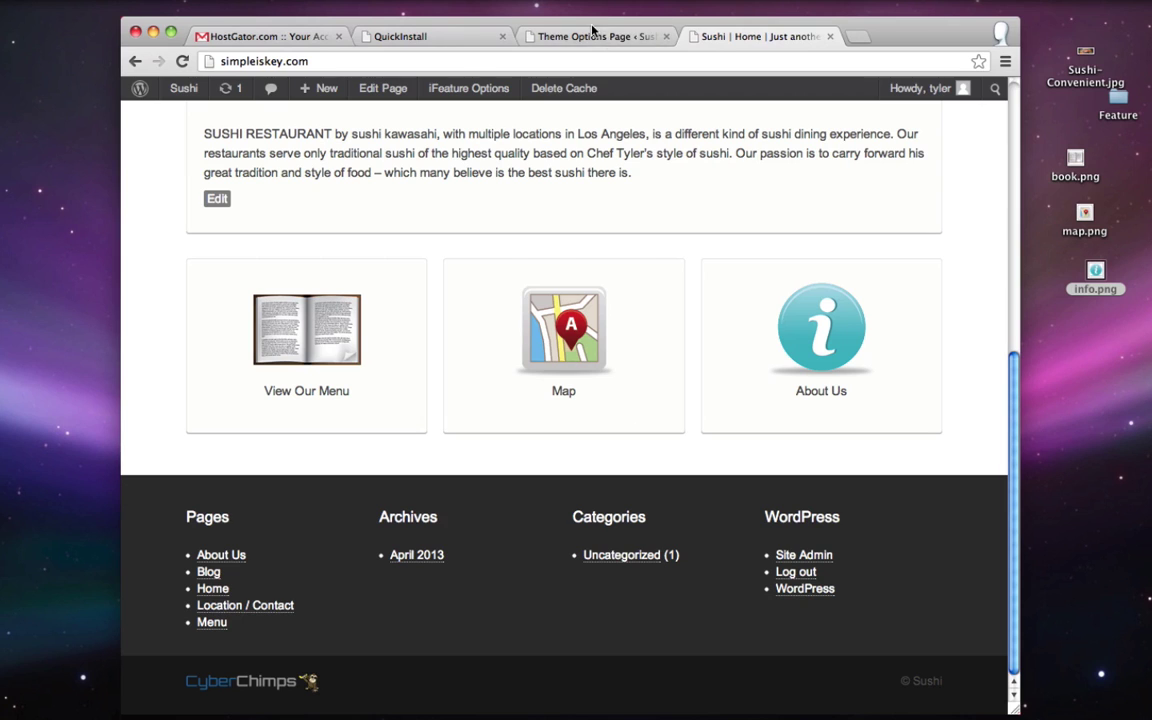
{"action": "left_click", "coordinate": [624, 40]}
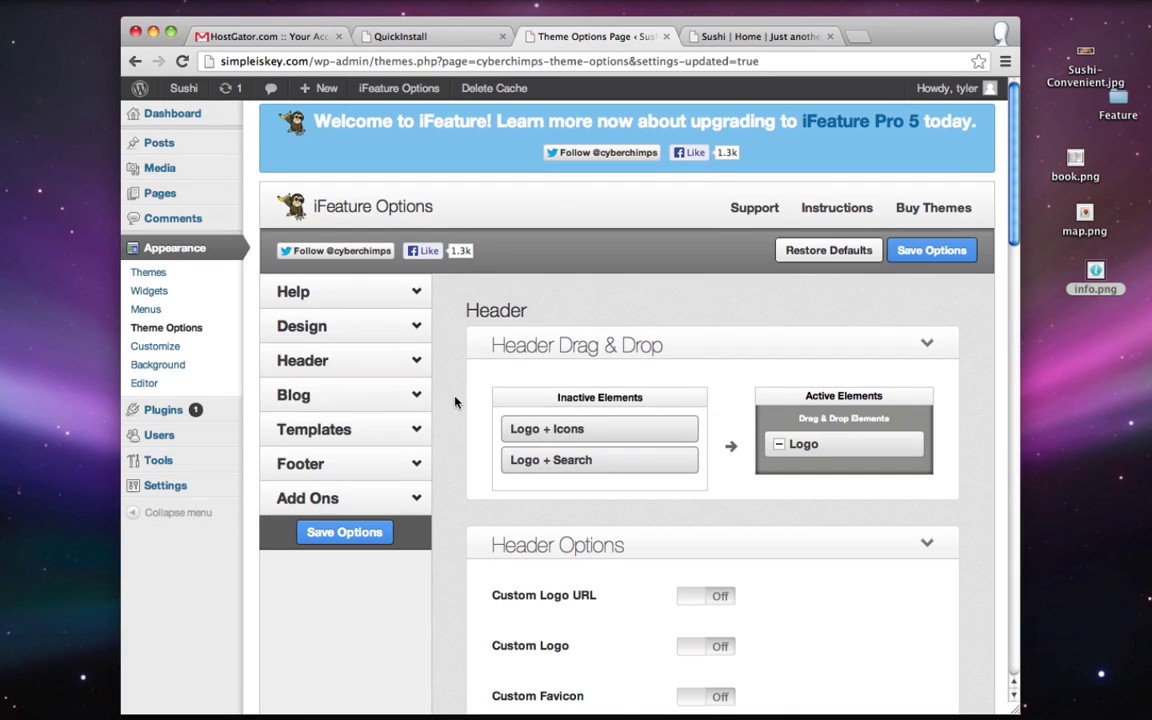
{"action": "left_click", "coordinate": [337, 468]}
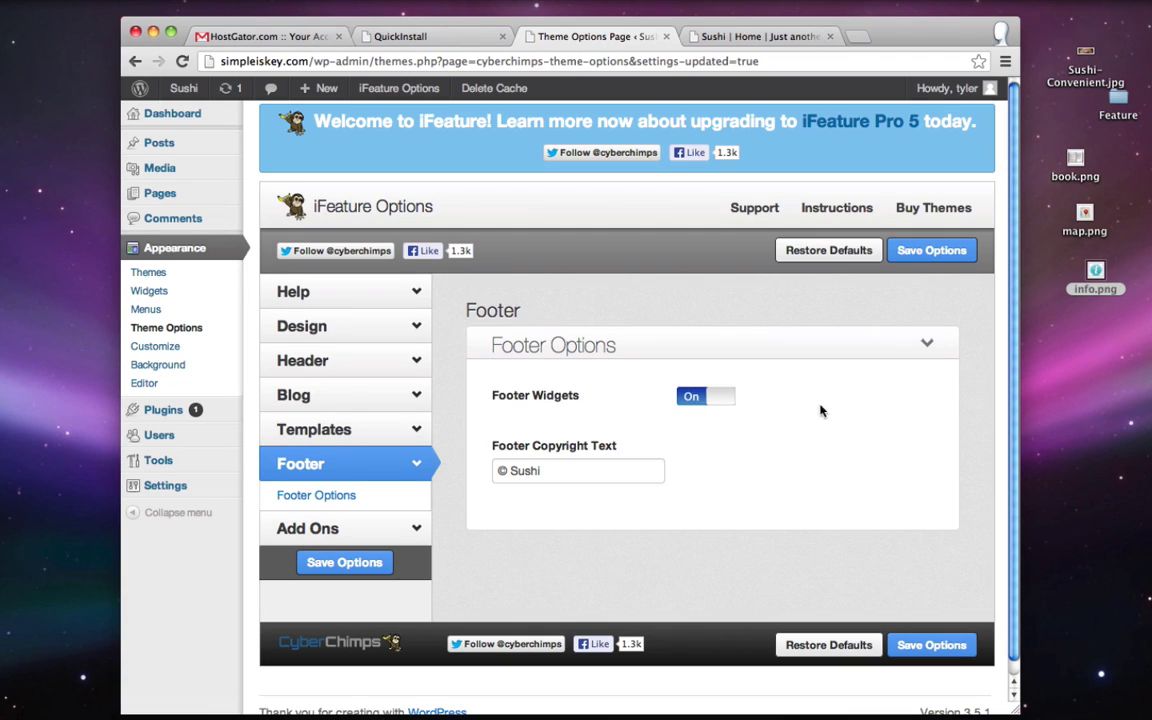
{"action": "left_click", "coordinate": [720, 397]}
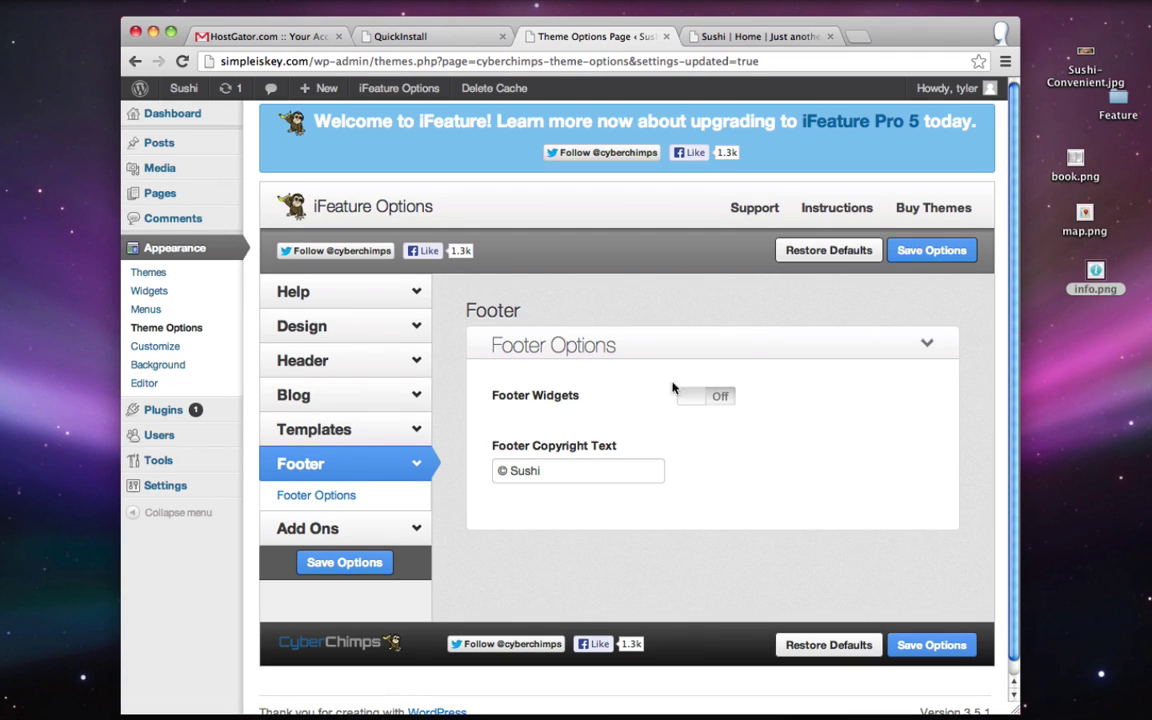
{"action": "left_click", "coordinate": [931, 250]}
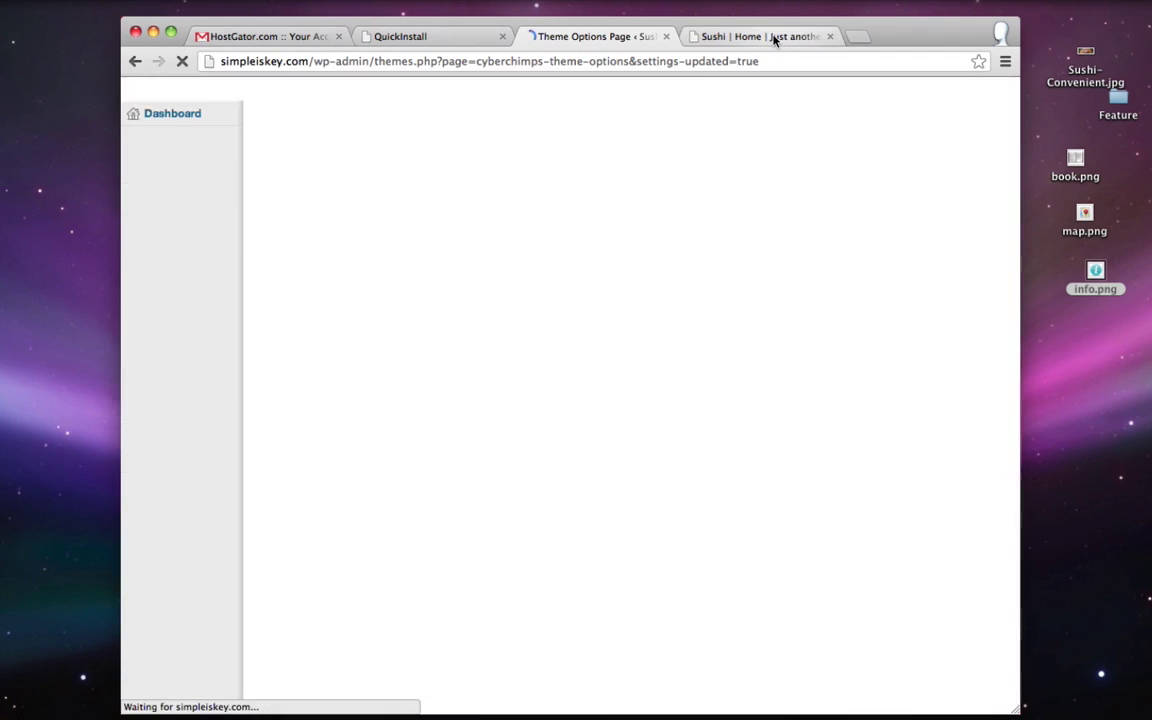
{"action": "left_click", "coordinate": [773, 38]}
{"action": "left_click", "coordinate": [183, 61]}
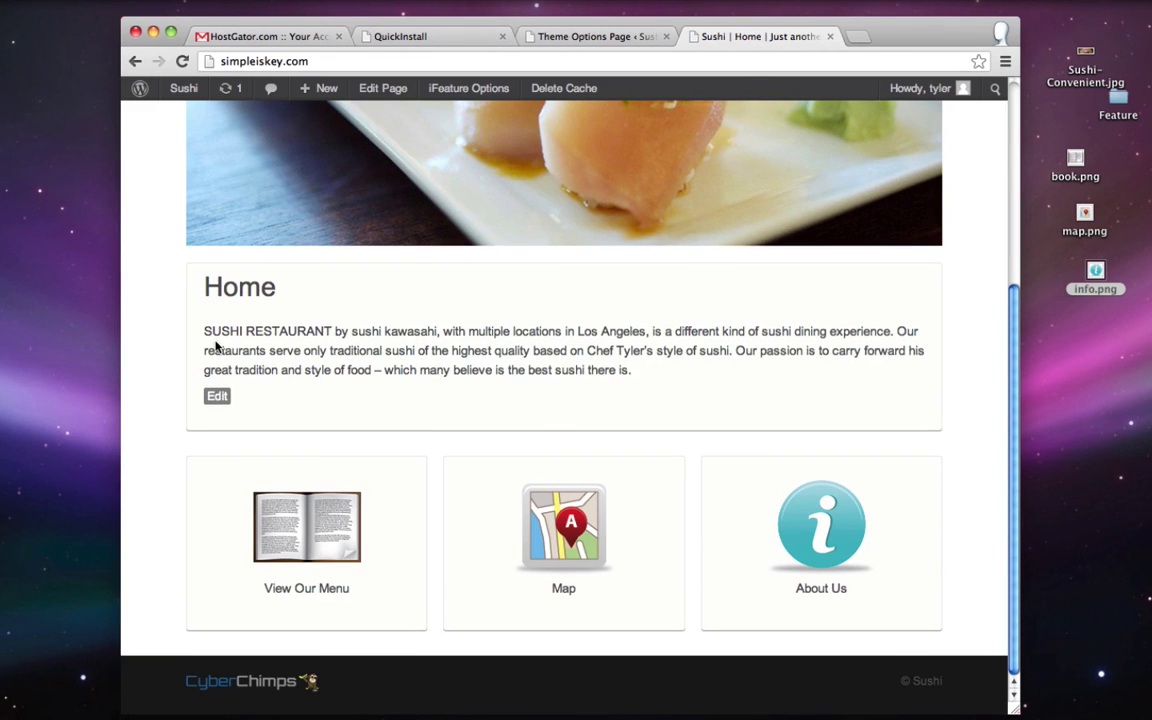
- Highlight the default tagline in the live site header to inspect it
{"action": "scroll", "coordinate": [215, 345], "scroll_direction": "up", "scroll_amount": 5}
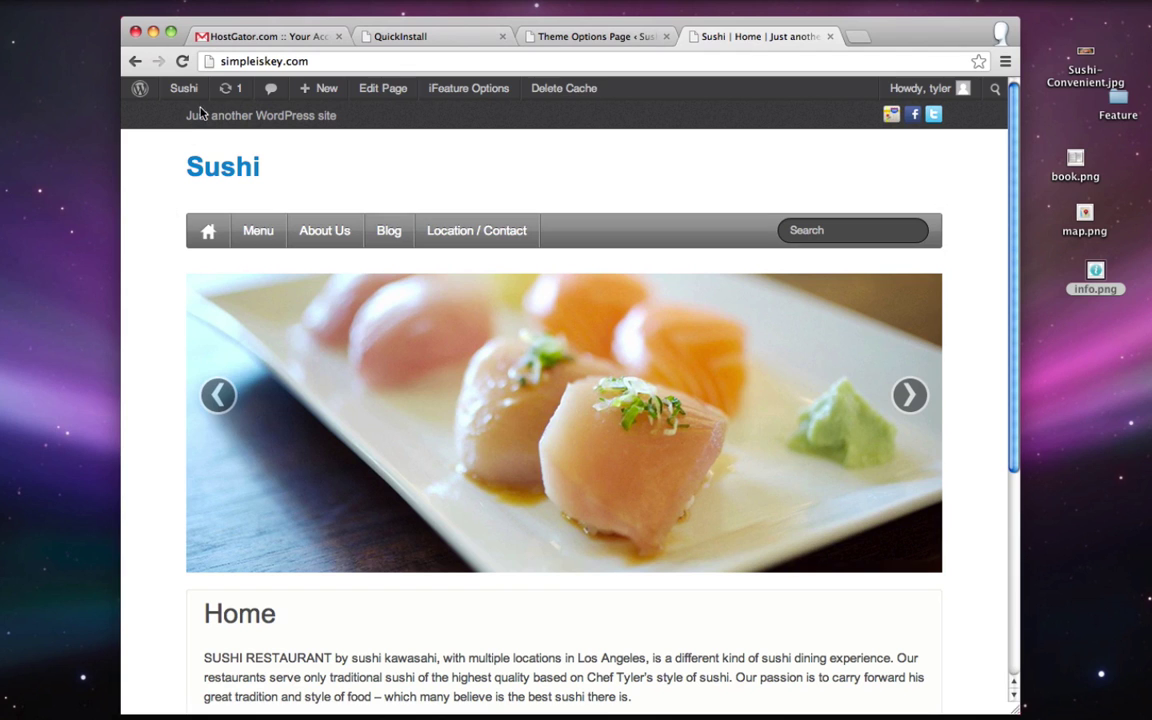
{"action": "left_click_drag", "start_coordinate": [187, 116], "coordinate": [334, 117]}
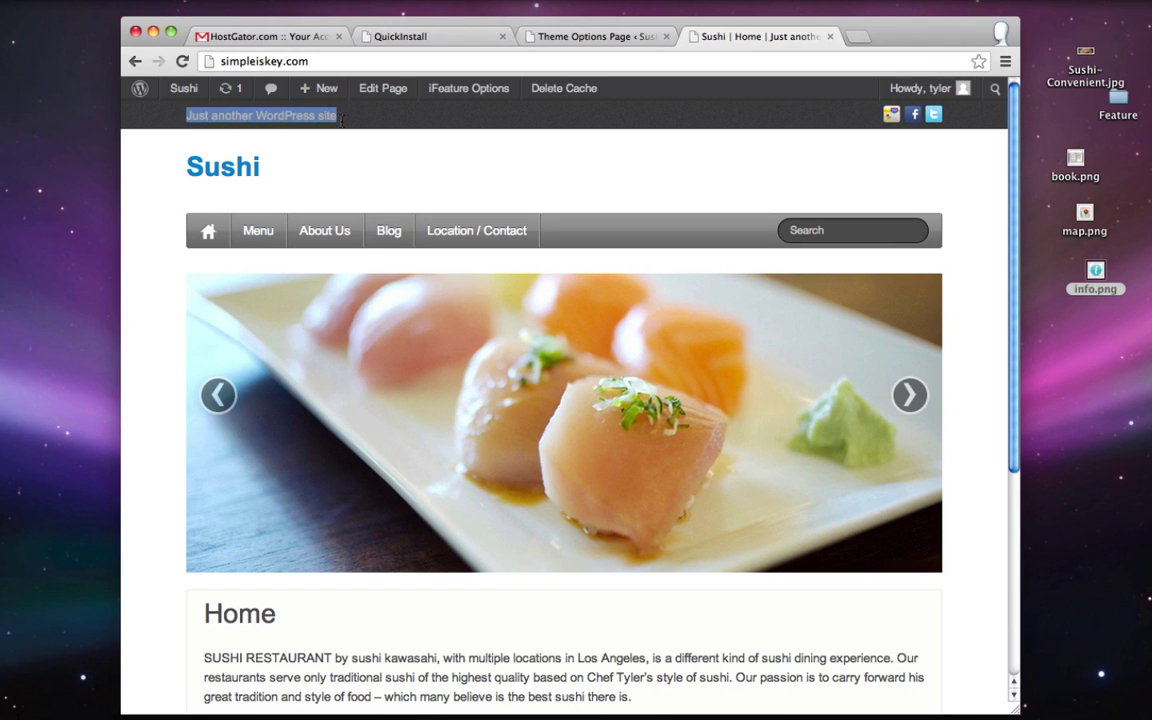
{"action": "left_click", "coordinate": [341, 120]}
{"action": "left_click", "coordinate": [575, 36]}
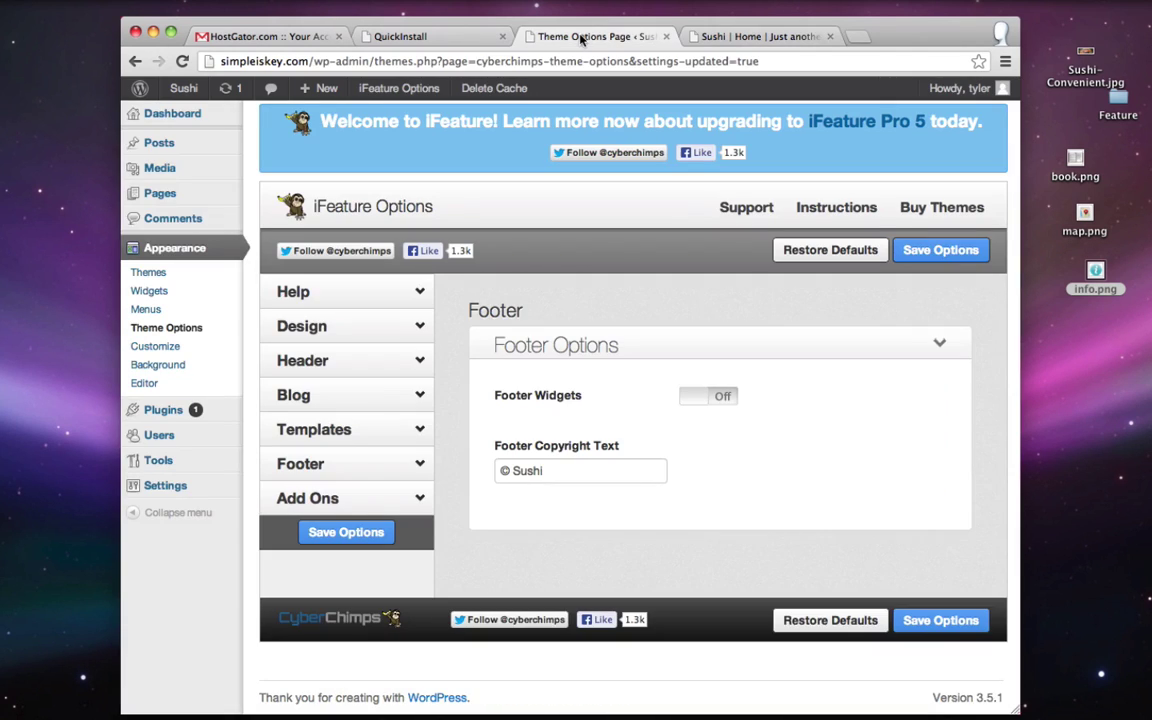
- Replace the General Settings tagline with the restaurant's street address and phone number, and save
{"action": "mouse_move", "coordinate": [183, 487]}
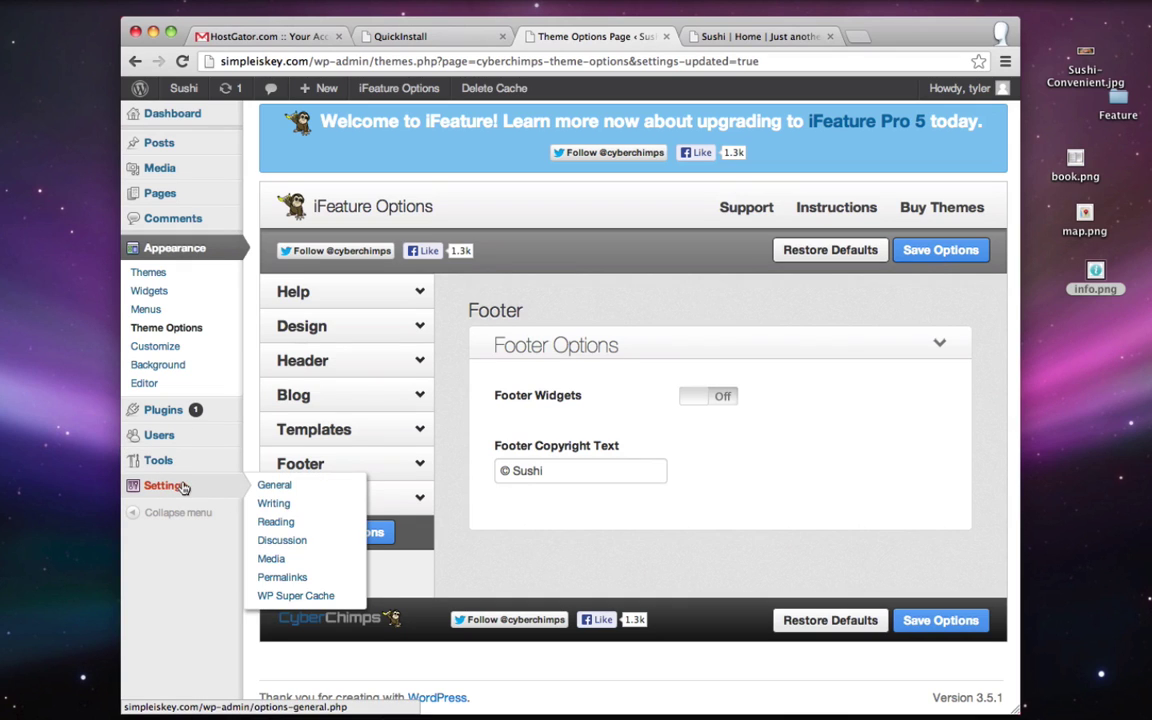
{"action": "left_click", "coordinate": [275, 486]}
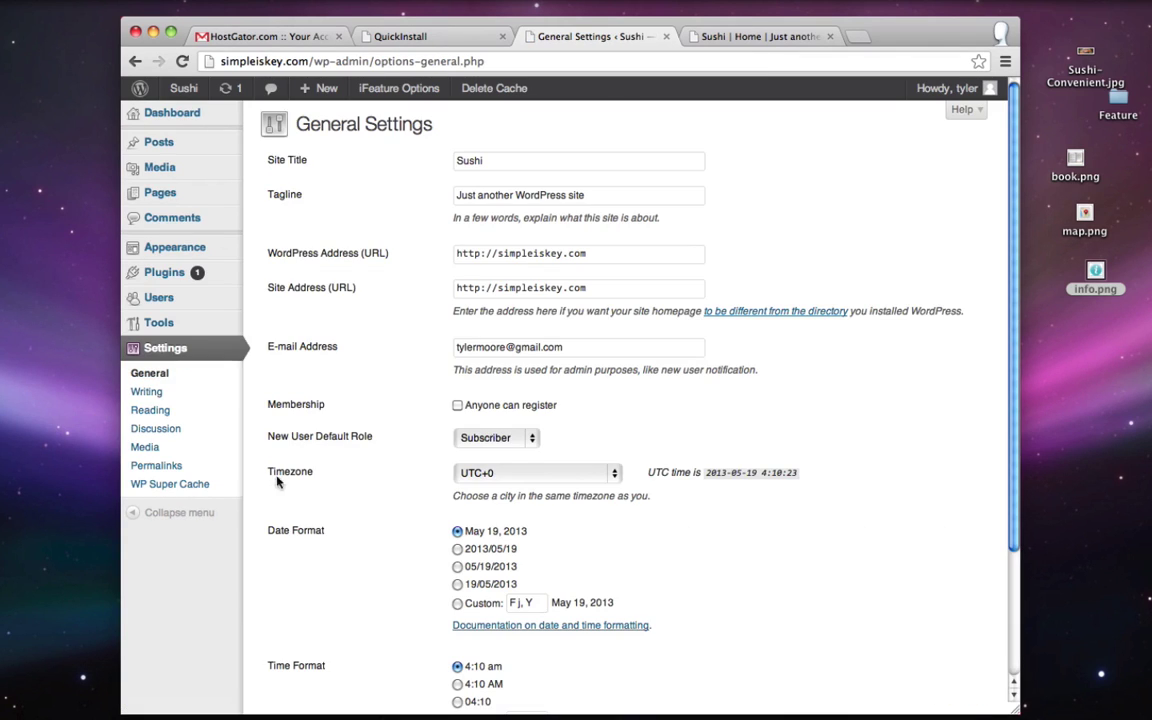
{"action": "triple_click", "coordinate": [488, 200]}
{"action": "key", "text": "BackSpace"}
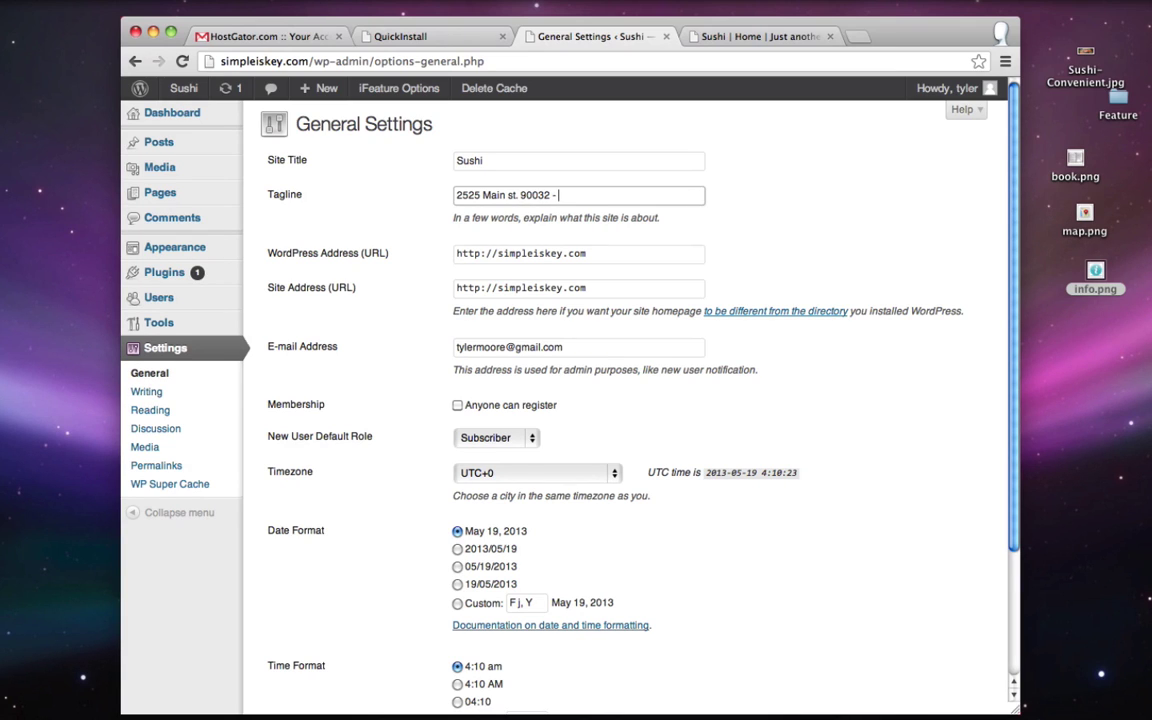
{"action": "scroll", "coordinate": [406, 200], "scroll_direction": "down", "scroll_amount": 4}
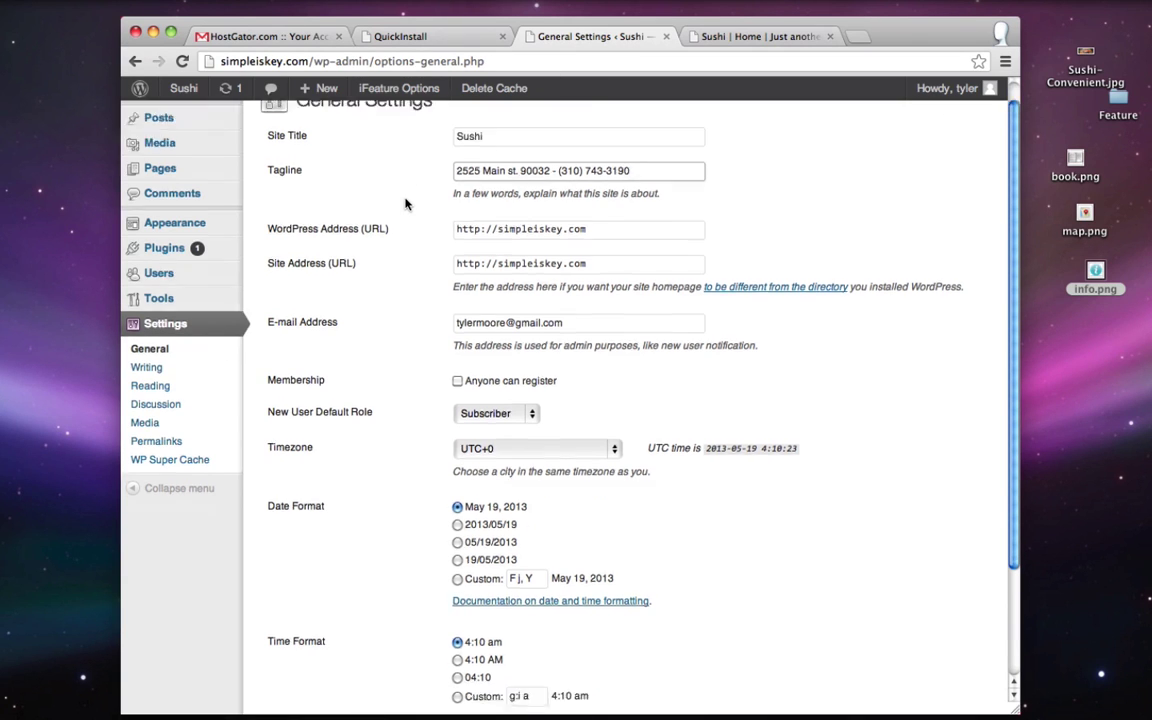
{"action": "left_click", "coordinate": [299, 631]}
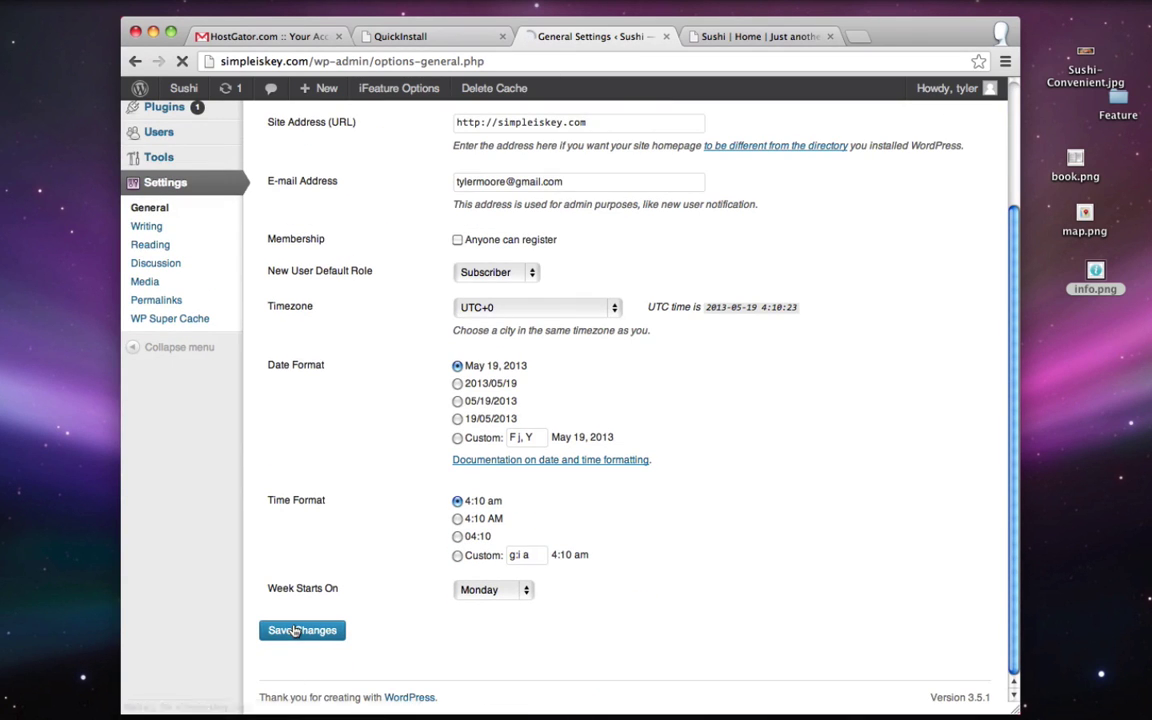
{"action": "left_click", "coordinate": [743, 38]}
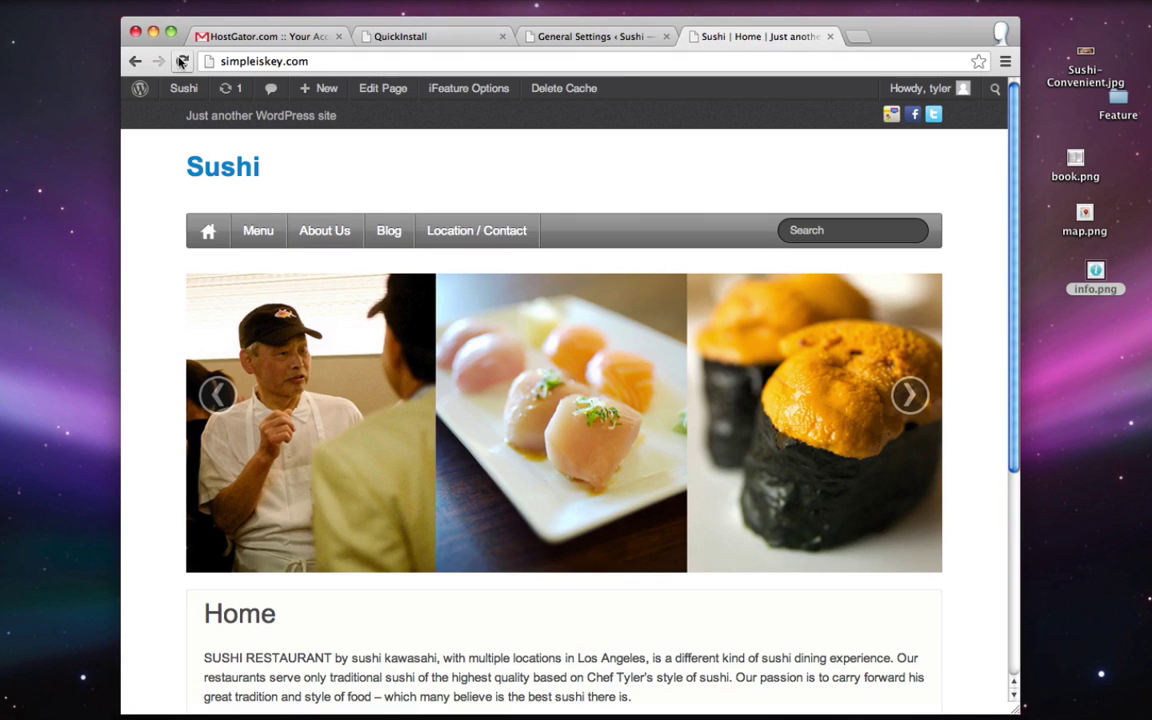
- Reload to show the address tagline, then switch the Header Searchbar off, save, and reload
{"action": "left_click", "coordinate": [181, 61]}
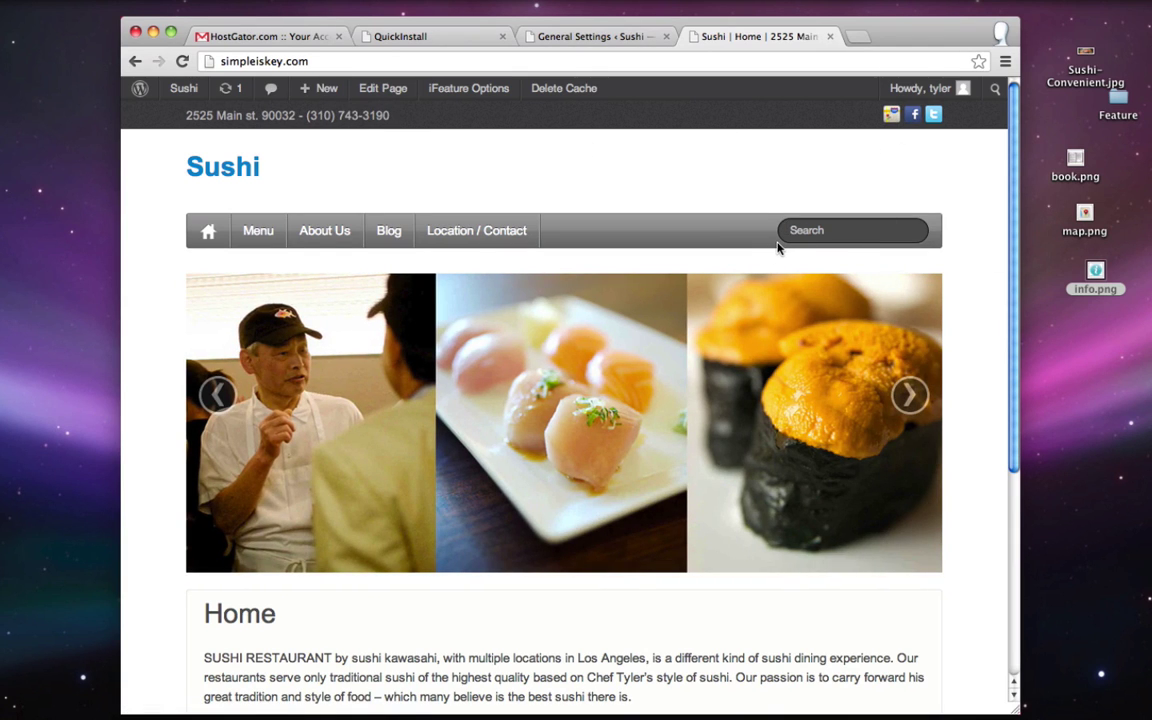
{"action": "left_click", "coordinate": [596, 36]}
{"action": "mouse_move", "coordinate": [218, 248]}
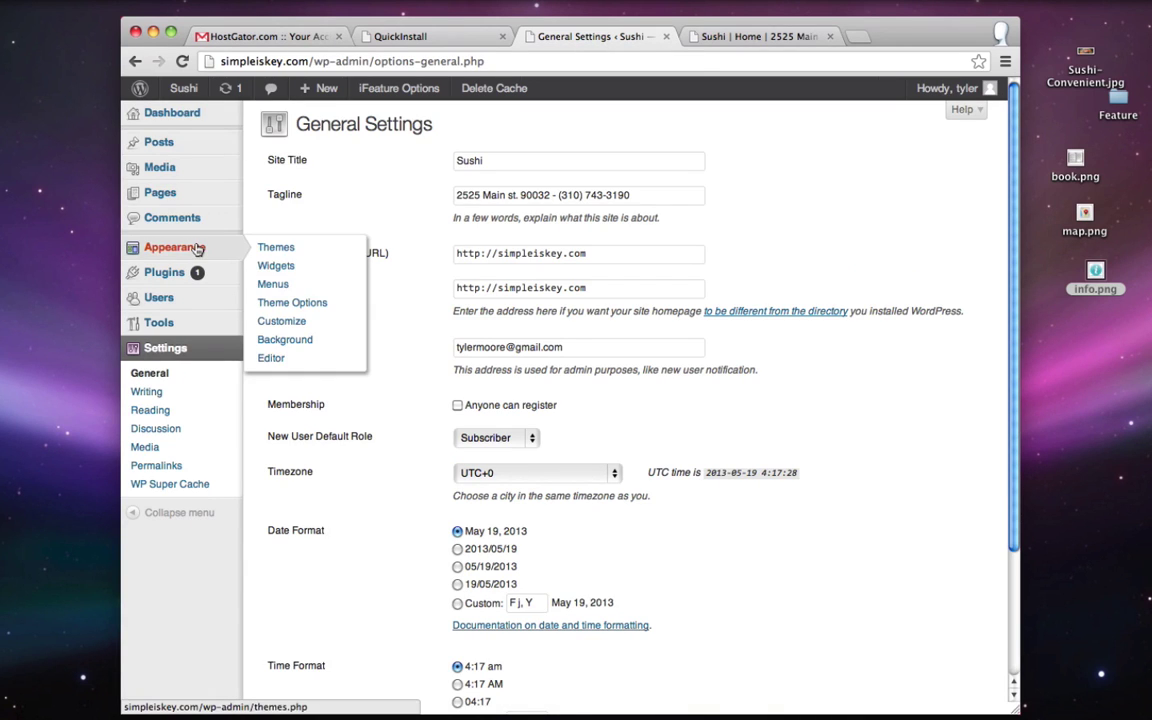
{"action": "left_click", "coordinate": [323, 304]}
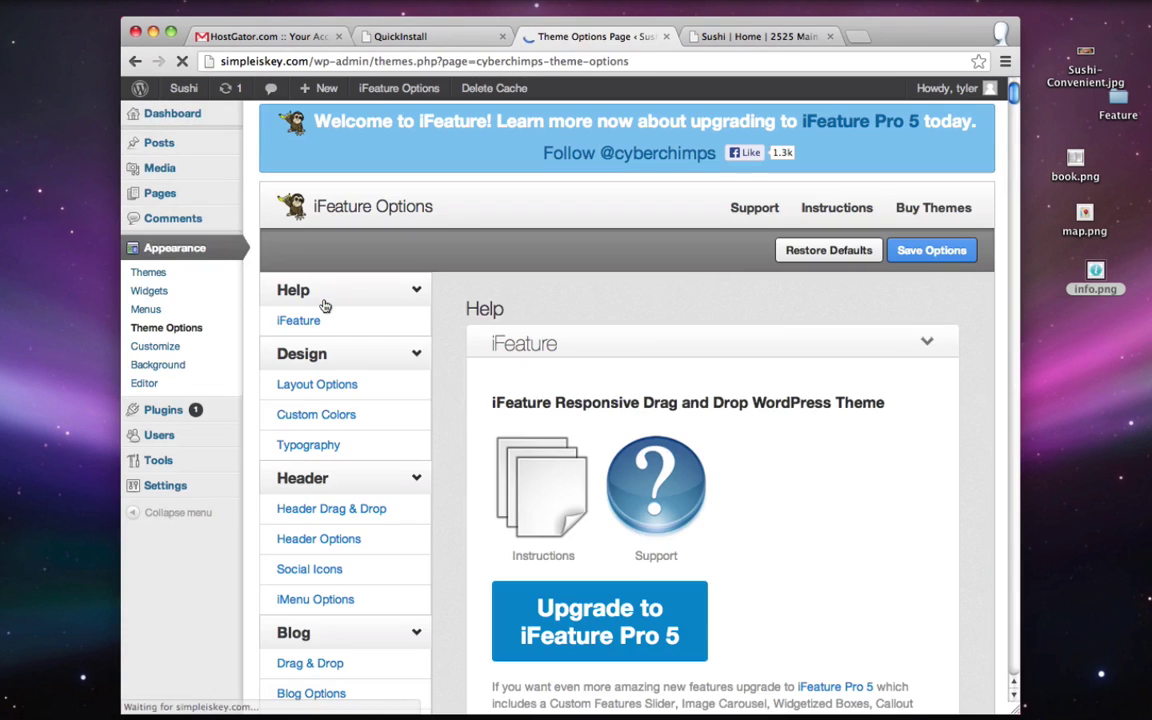
{"action": "left_click", "coordinate": [303, 360]}
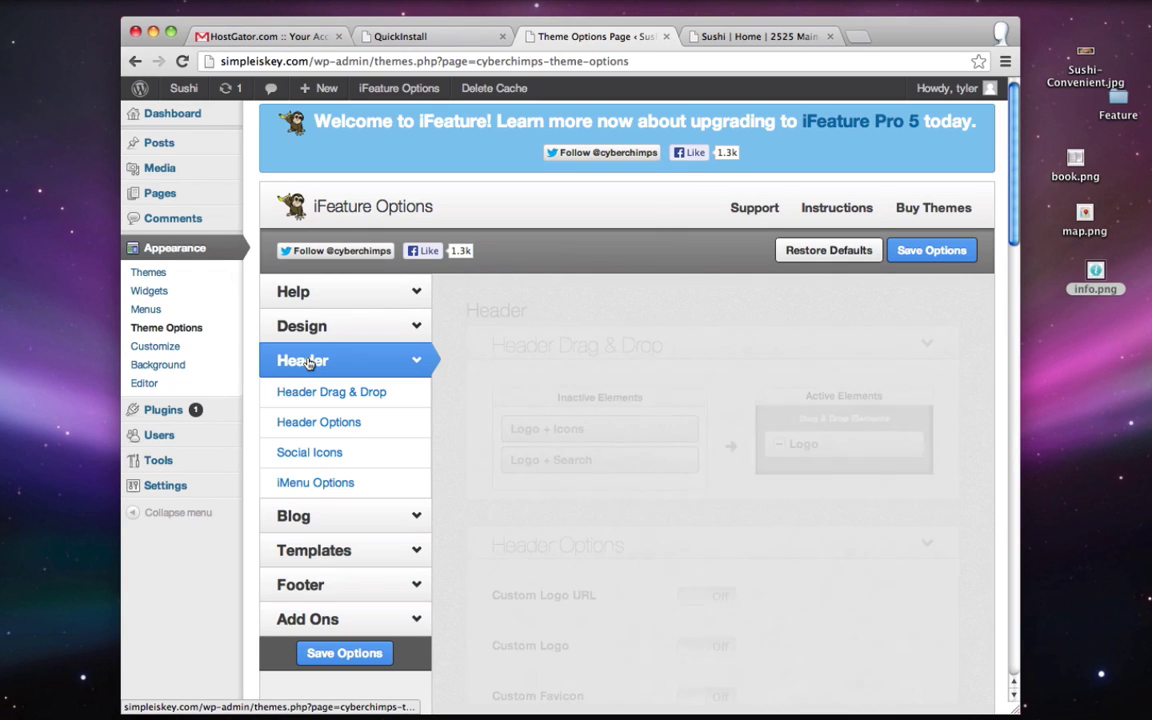
{"action": "scroll", "coordinate": [631, 291], "scroll_direction": "down", "scroll_amount": 1}
{"action": "scroll", "coordinate": [631, 291], "scroll_direction": "down", "scroll_amount": 15}
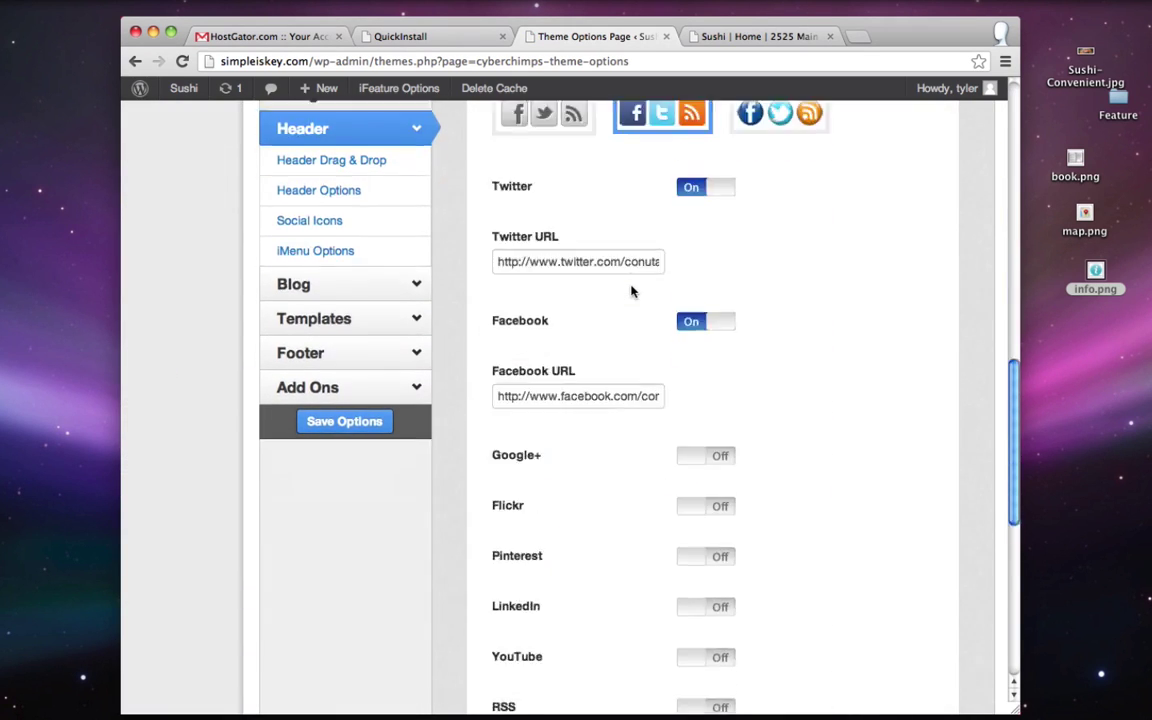
{"action": "scroll", "coordinate": [631, 291], "scroll_direction": "down", "scroll_amount": 2}
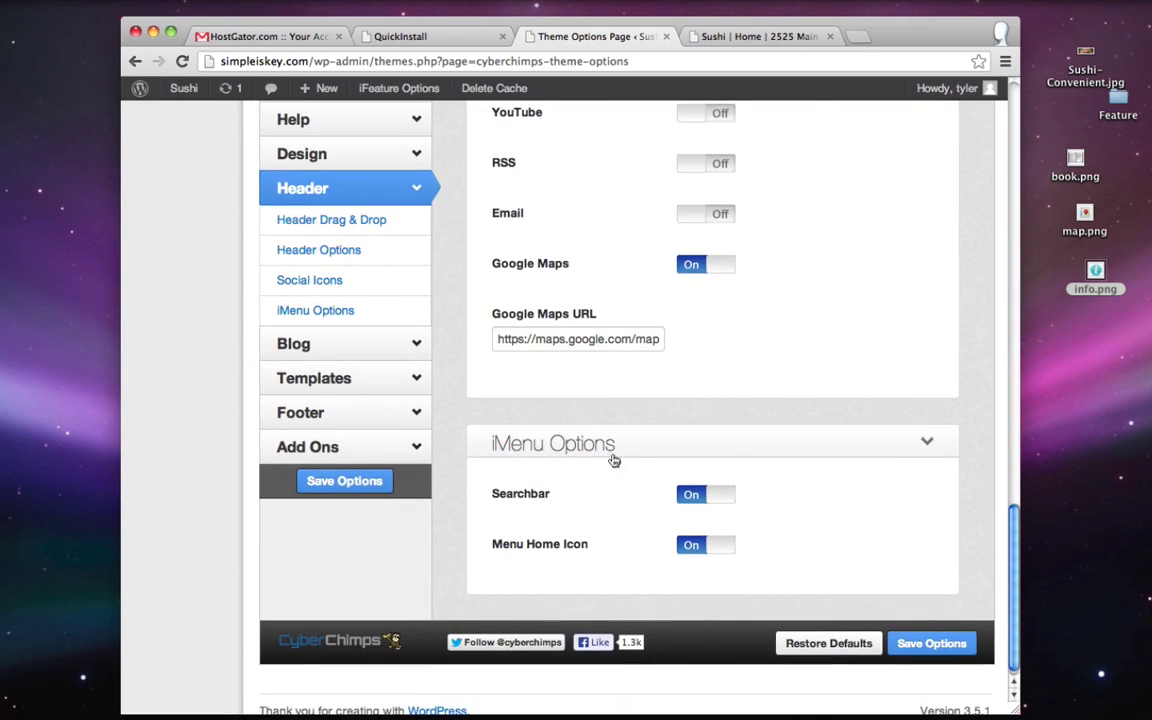
{"action": "left_click", "coordinate": [704, 496]}
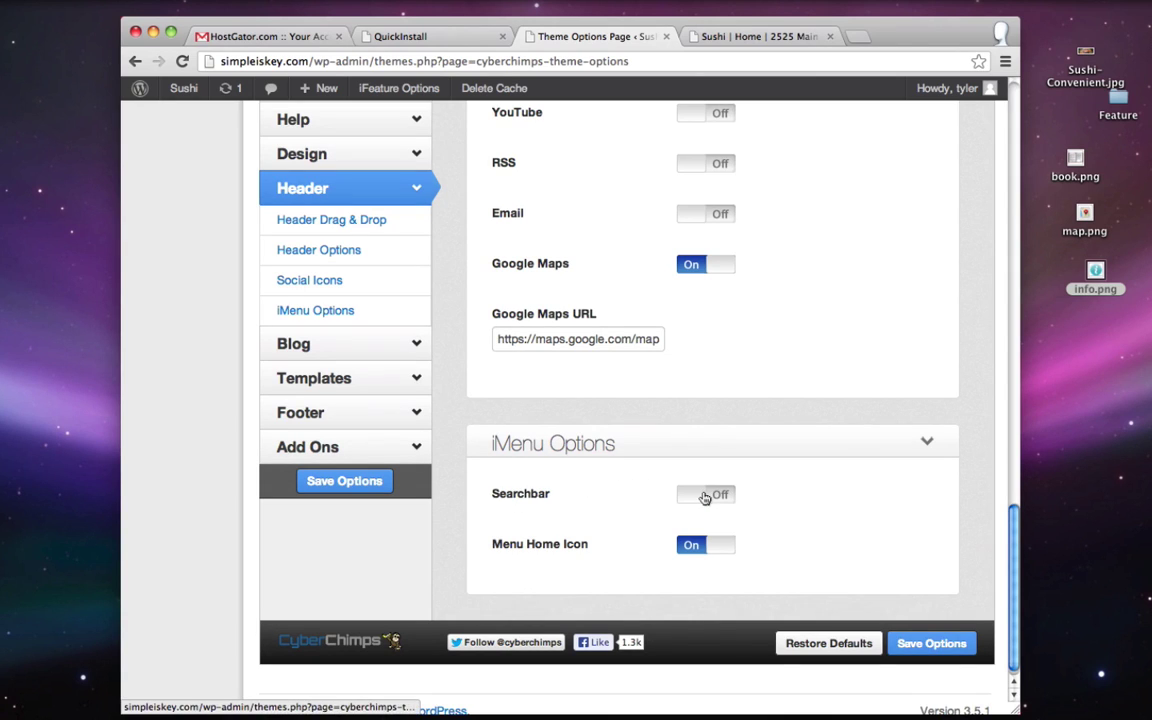
{"action": "left_click", "coordinate": [930, 645]}
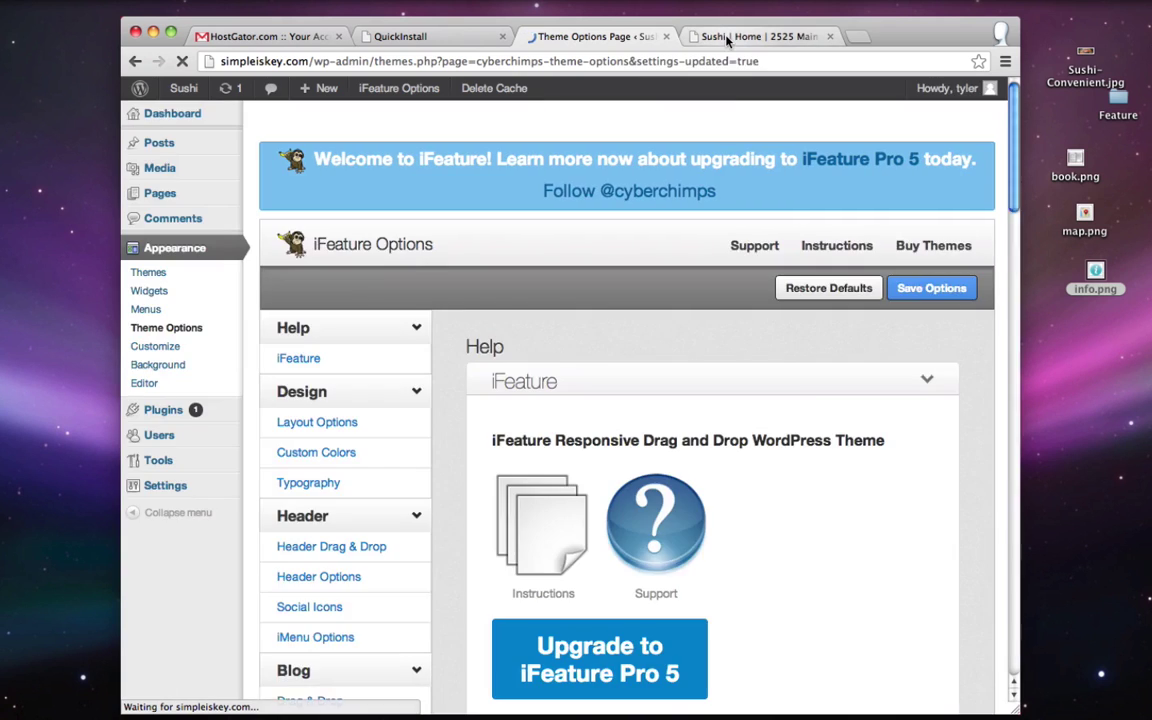
{"action": "left_click", "coordinate": [727, 37]}
{"action": "left_click", "coordinate": [181, 61]}
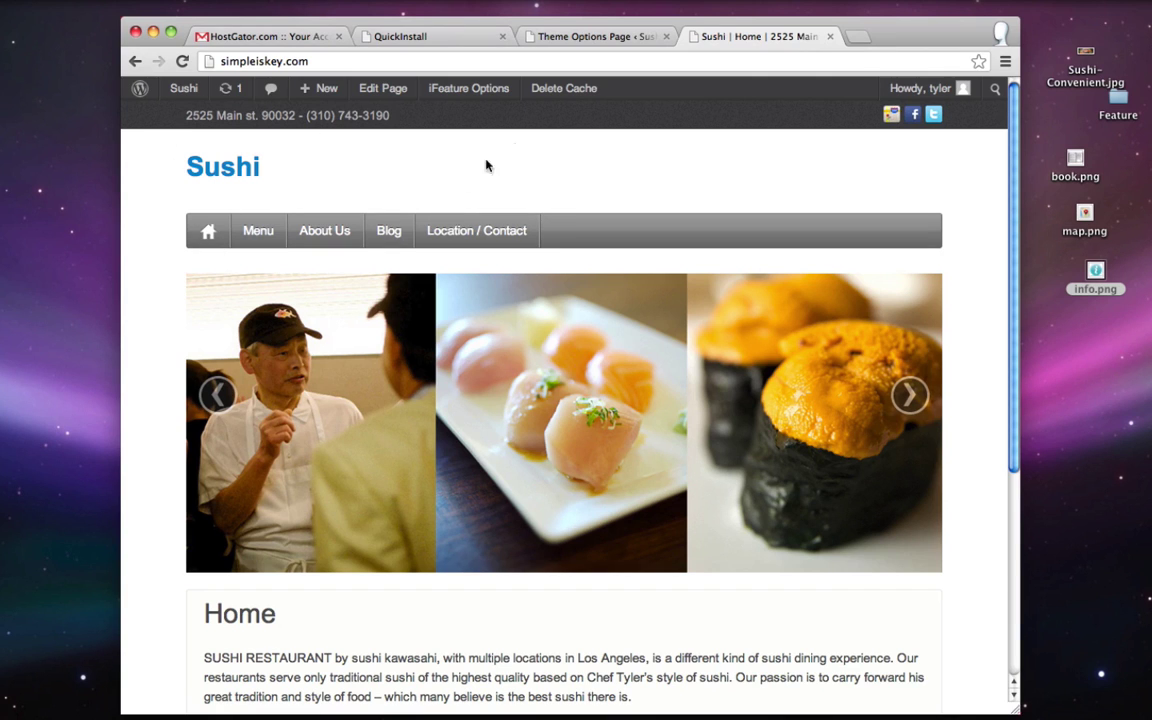
- Turn on the Custom Logo header option, dismiss the media upload window, and open a new tab
{"action": "left_click", "coordinate": [584, 38]}
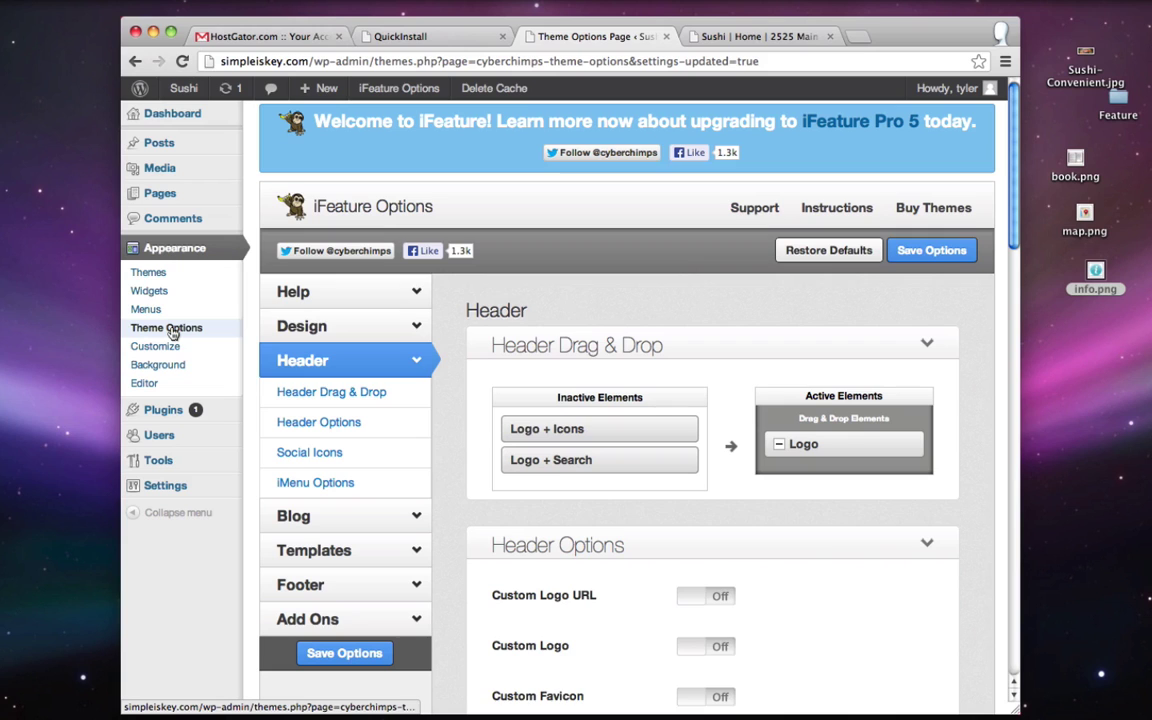
{"action": "scroll", "coordinate": [612, 334], "scroll_direction": "down", "scroll_amount": 2}
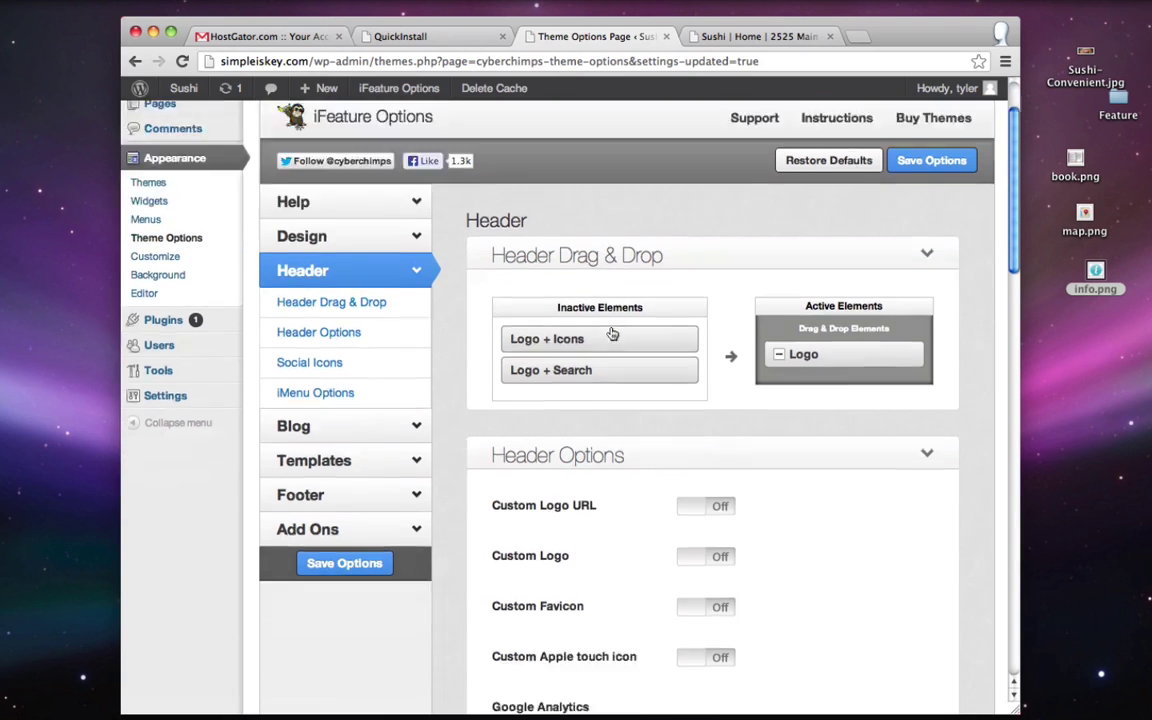
{"action": "scroll", "coordinate": [612, 334], "scroll_direction": "down", "scroll_amount": 5}
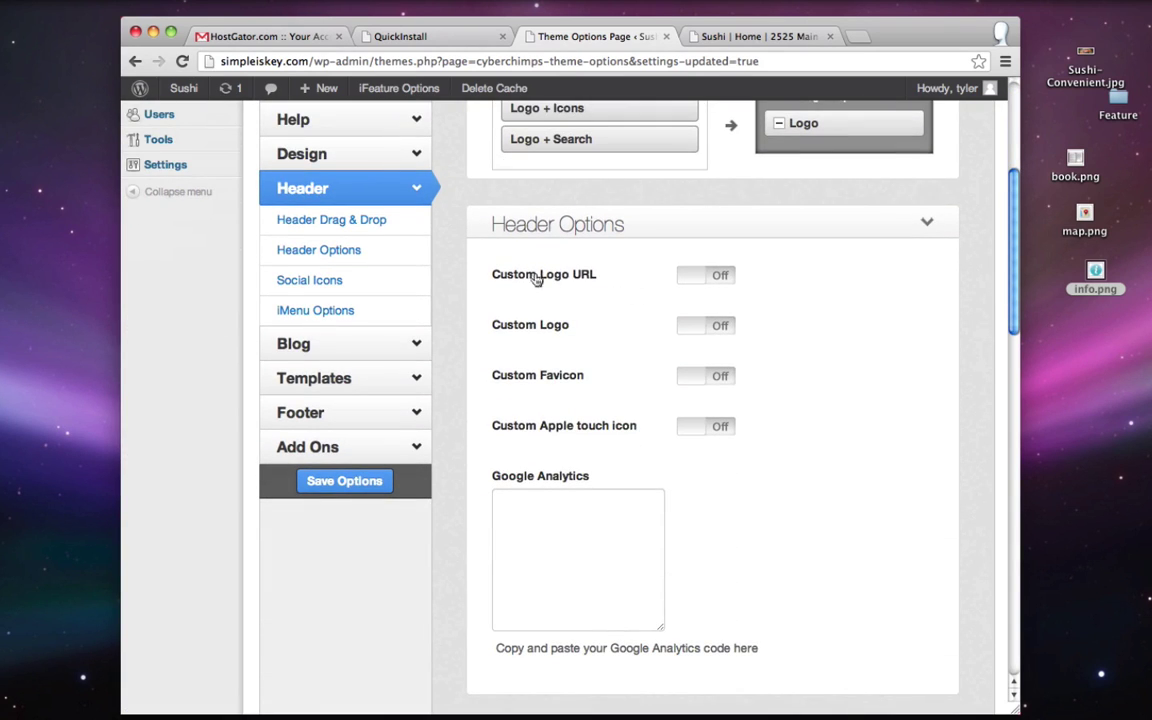
{"action": "left_click", "coordinate": [718, 331]}
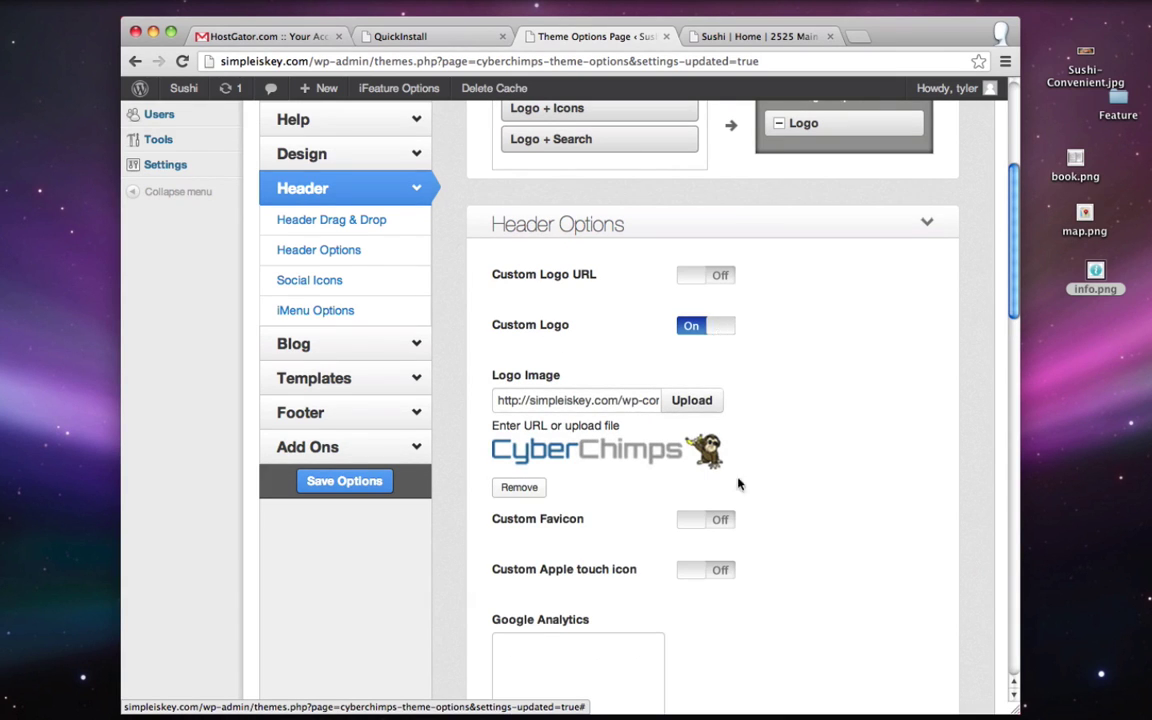
{"action": "left_click", "coordinate": [683, 402]}
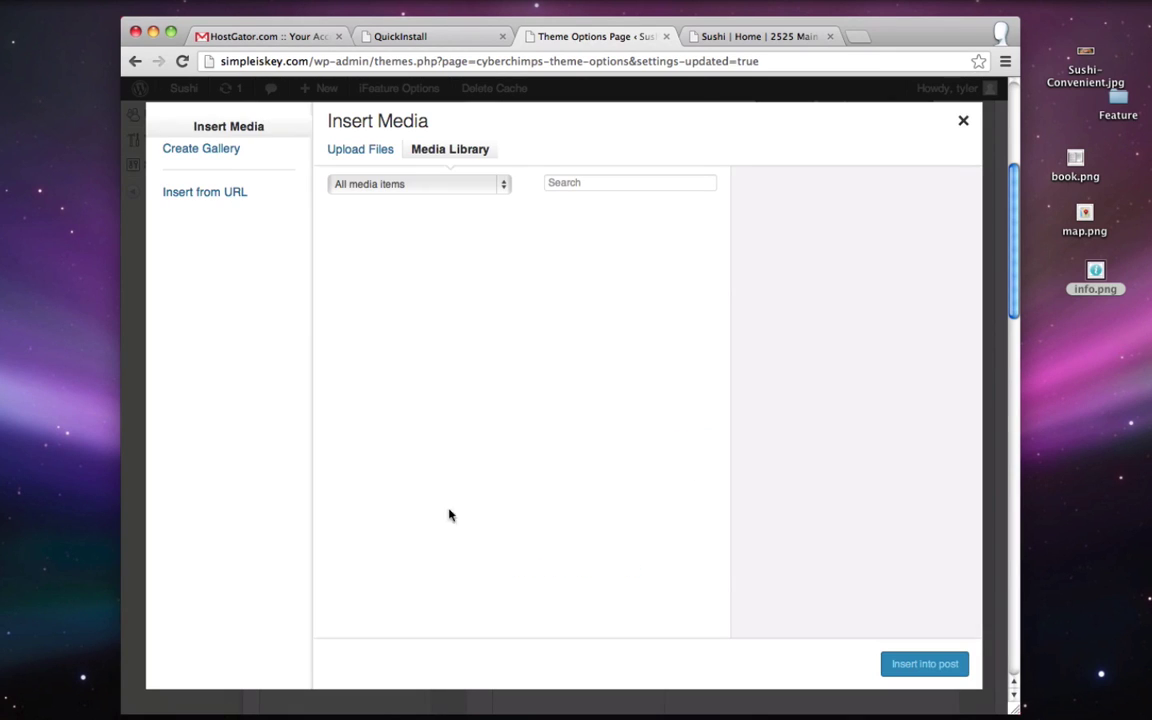
{"action": "left_click", "coordinate": [963, 120]}
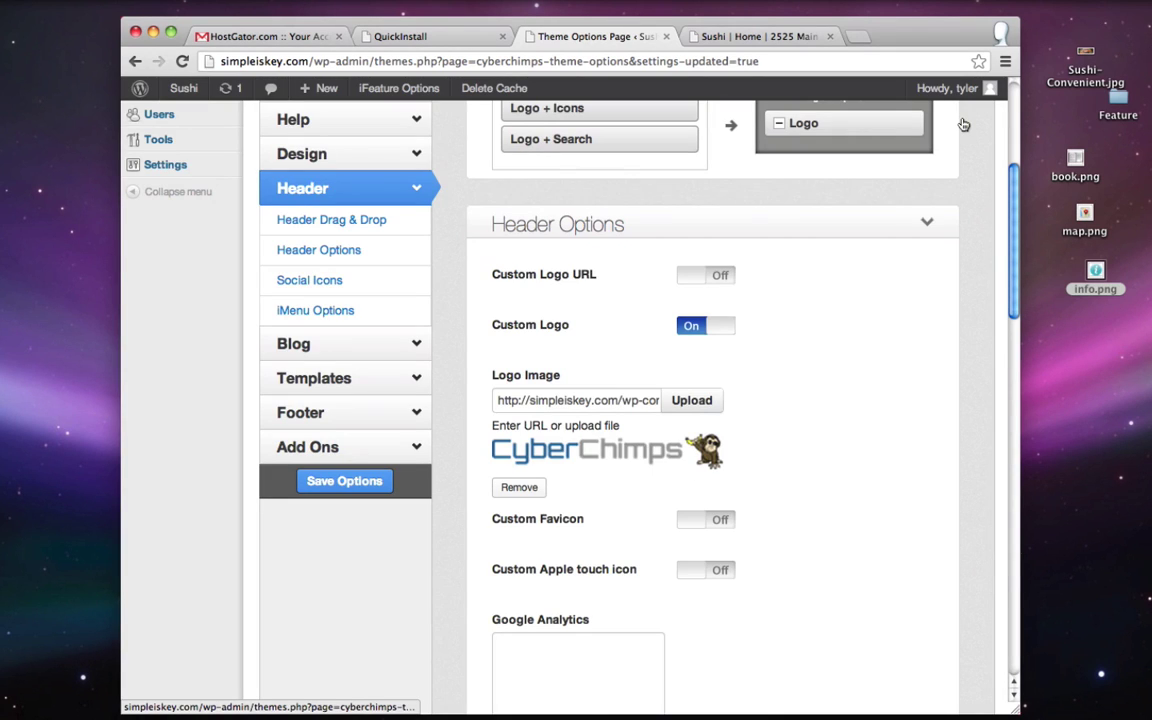
{"action": "key", "text": "super+t"}
- Open the Pixlr editor from pixlr.com and create a new 220x66 px image
{"action": "type", "text": "pixlr.com"}
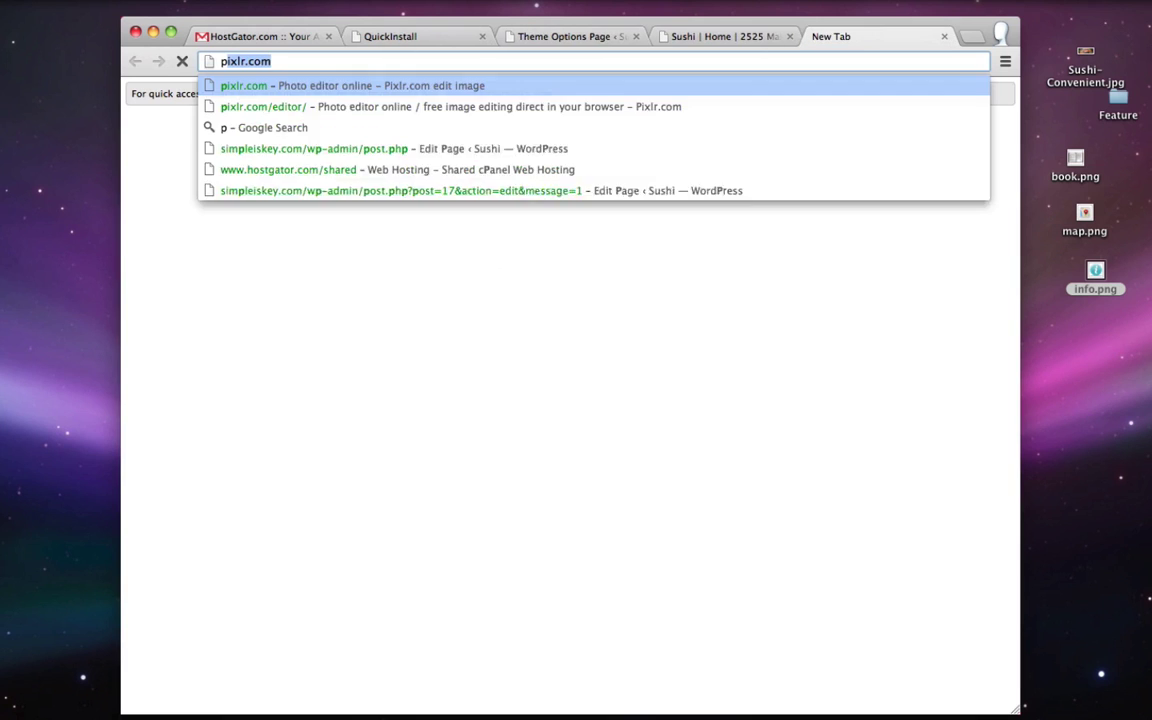
{"action": "key", "text": "Return"}
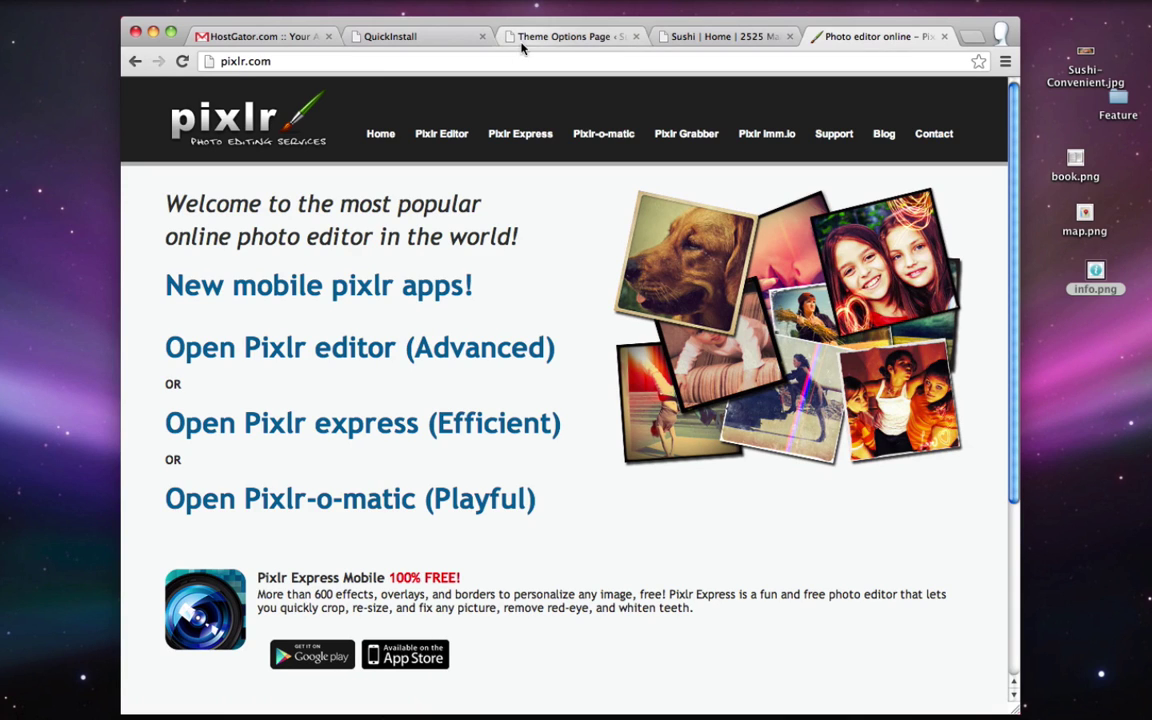
{"action": "left_click", "coordinate": [441, 134]}
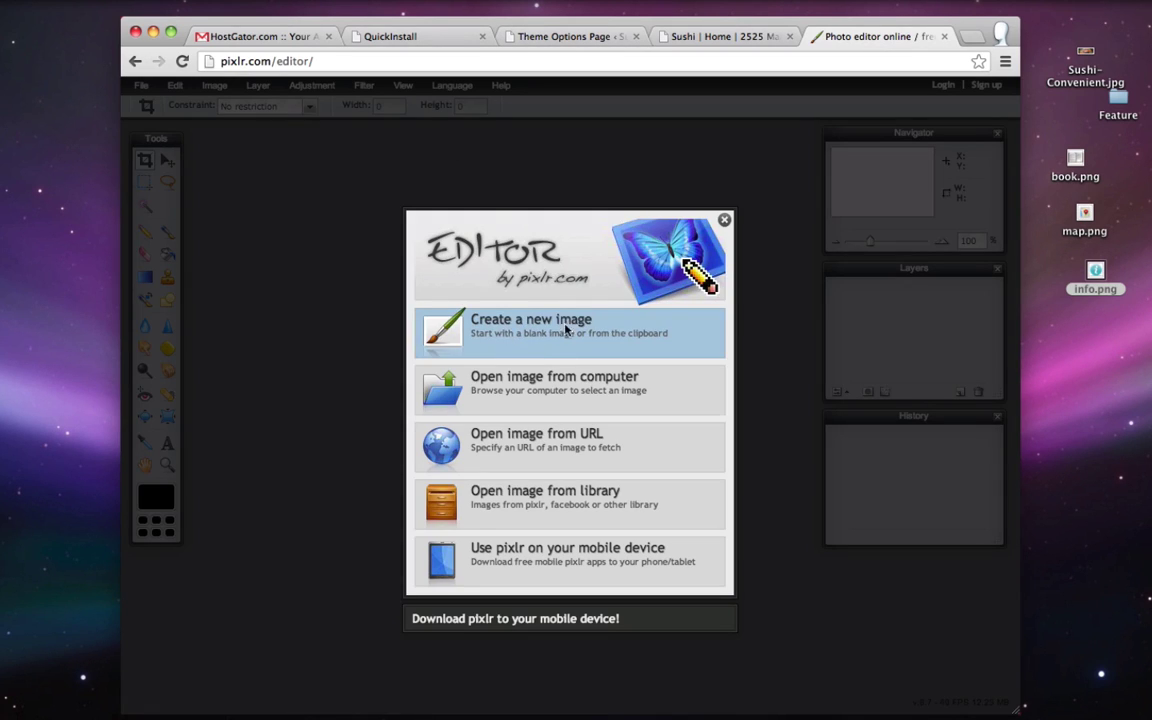
{"action": "left_click", "coordinate": [539, 326]}
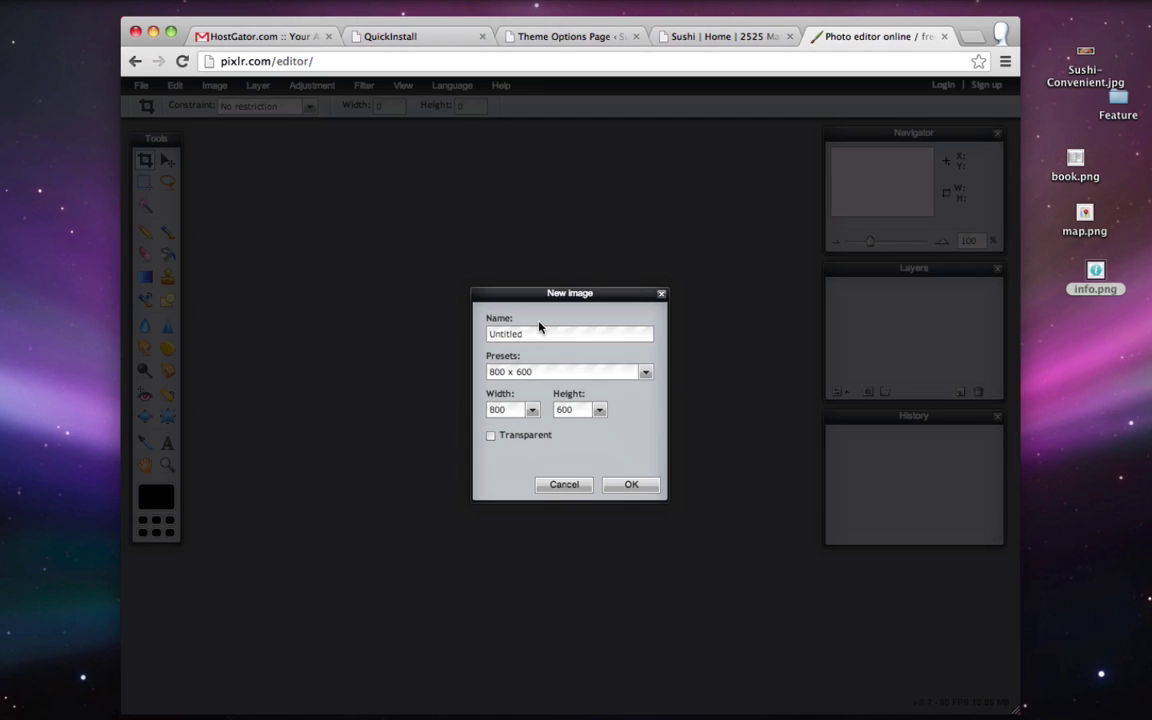
{"action": "double_click", "coordinate": [515, 414]}
{"action": "type", "text": "220"}
{"action": "double_click", "coordinate": [576, 418]}
{"action": "type", "text": "66"}
{"action": "left_click", "coordinate": [630, 484]}
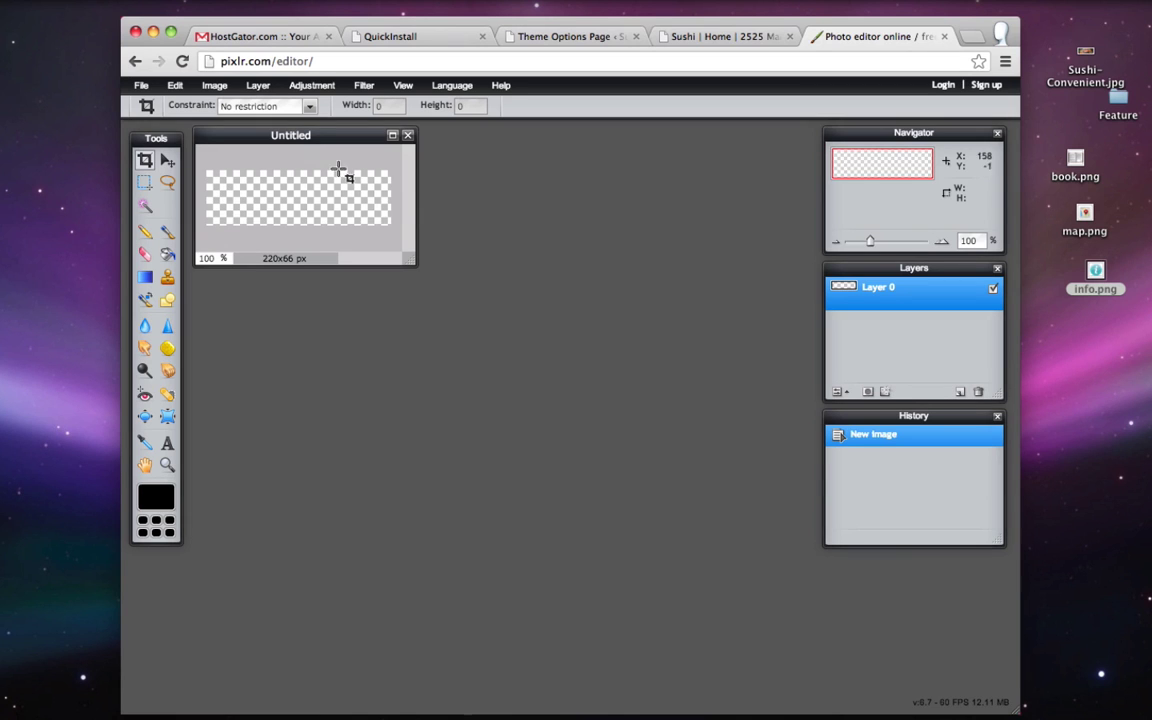
- Glance at the live site header, then add the text 'Sushi' and enlarge it to size 45
{"action": "left_click", "coordinate": [710, 36]}
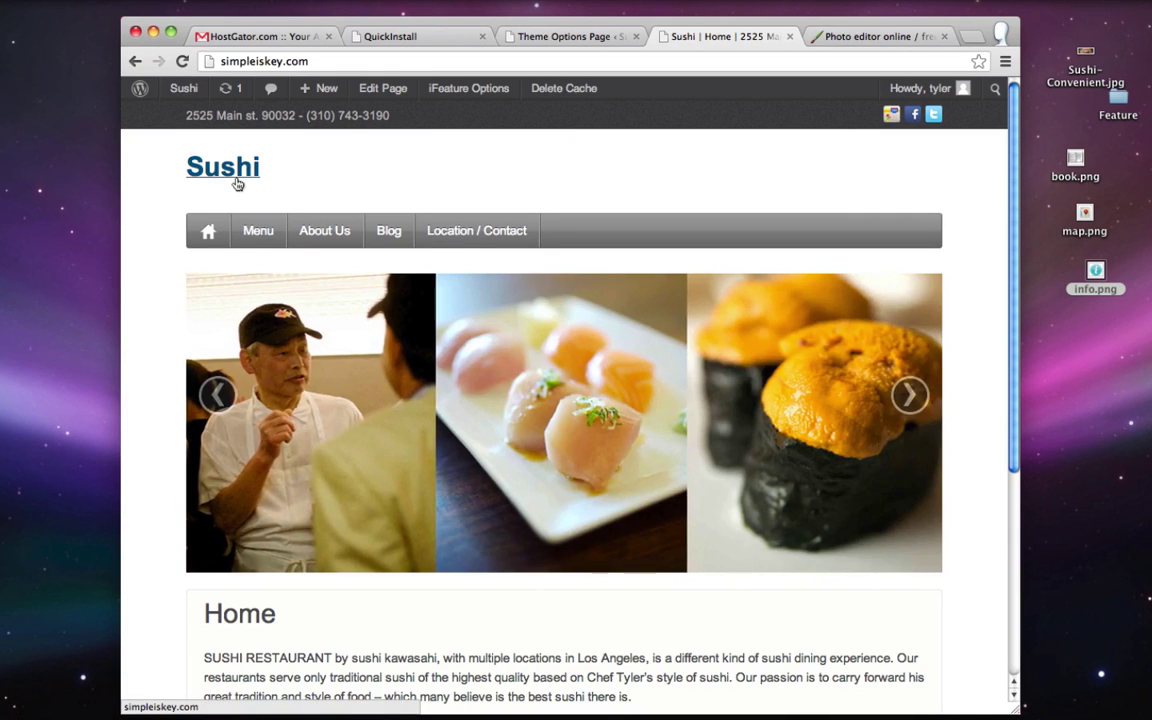
{"action": "left_click", "coordinate": [860, 38]}
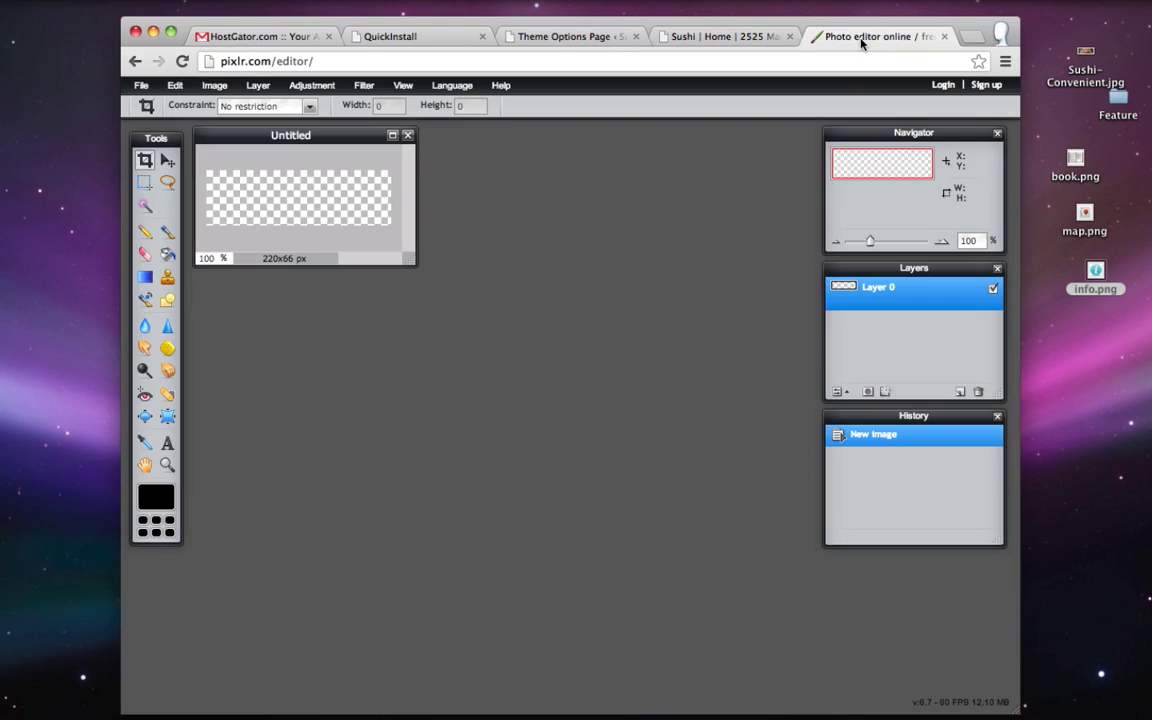
{"action": "left_click", "coordinate": [168, 445]}
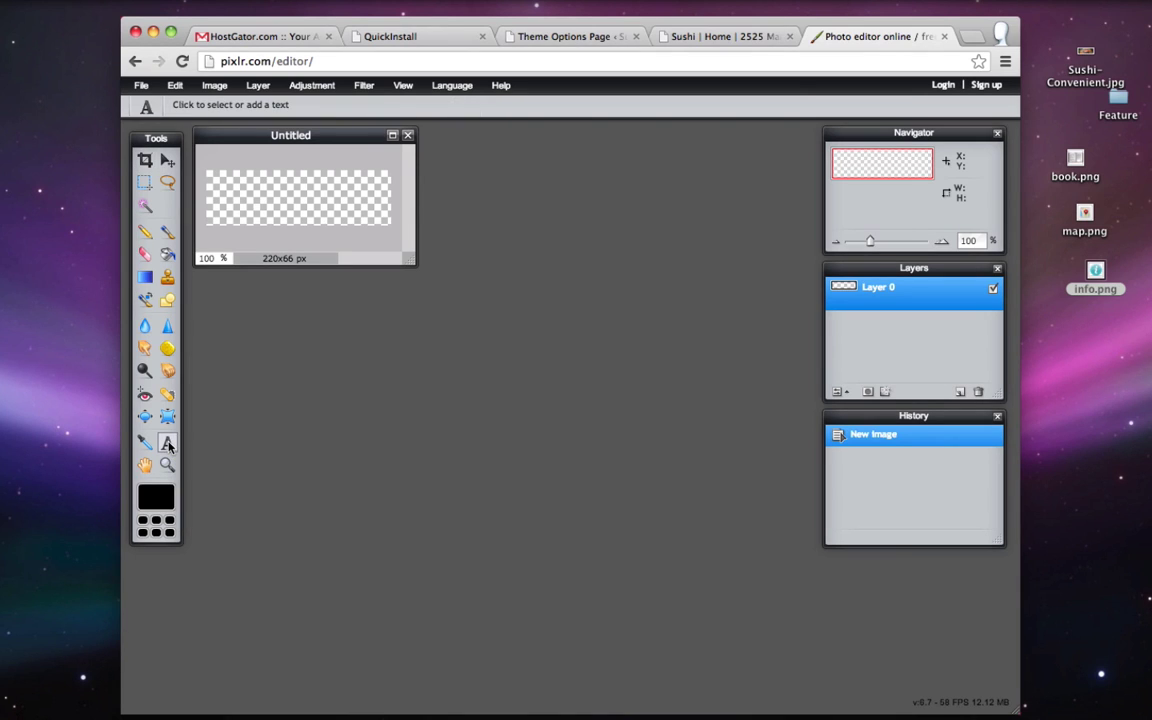
{"action": "left_click", "coordinate": [226, 186]}
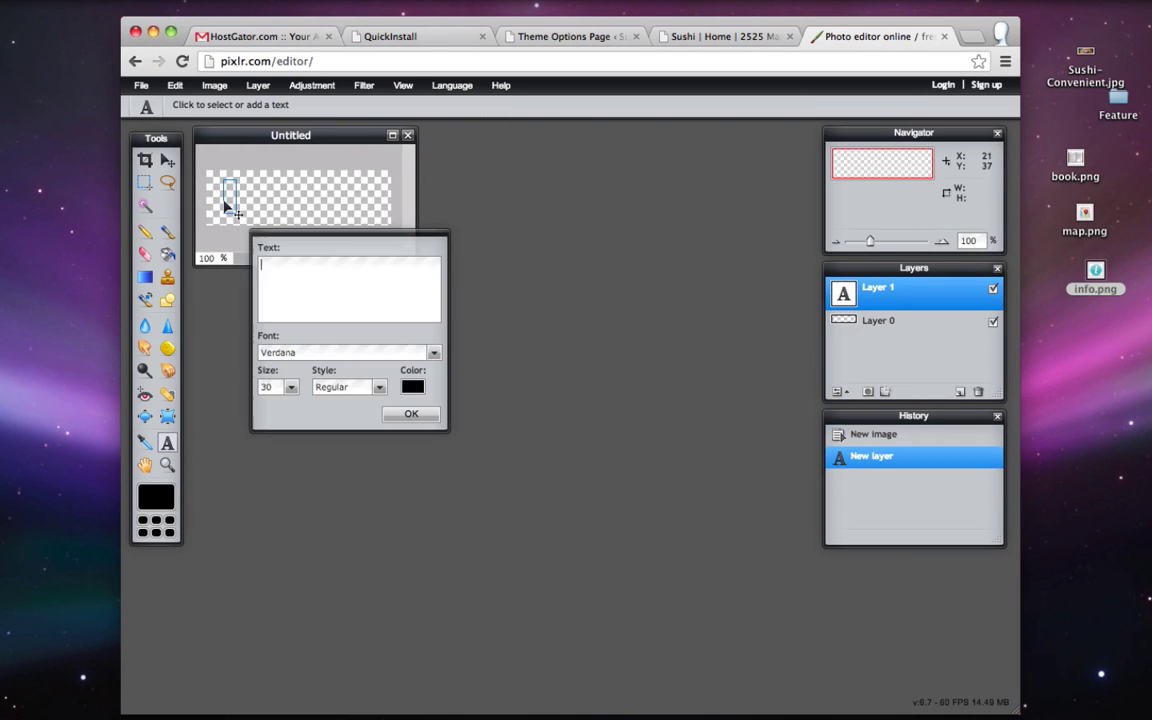
{"action": "type", "text": "Sushi"}
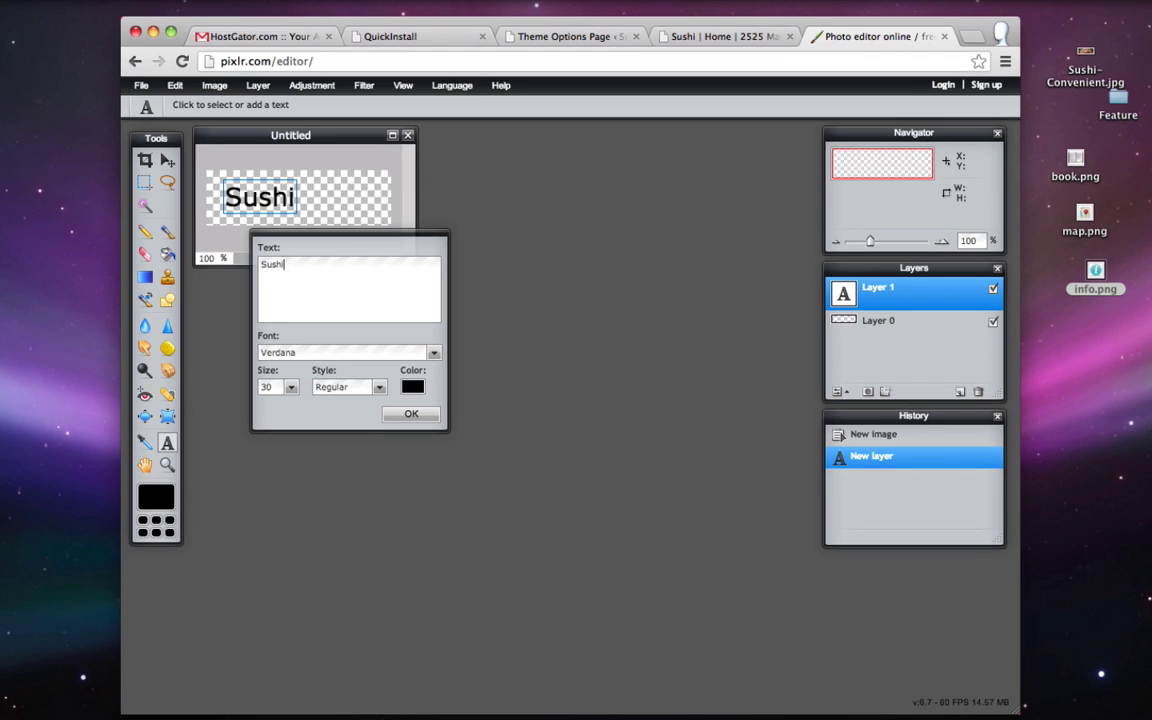
{"action": "left_click", "coordinate": [291, 387]}
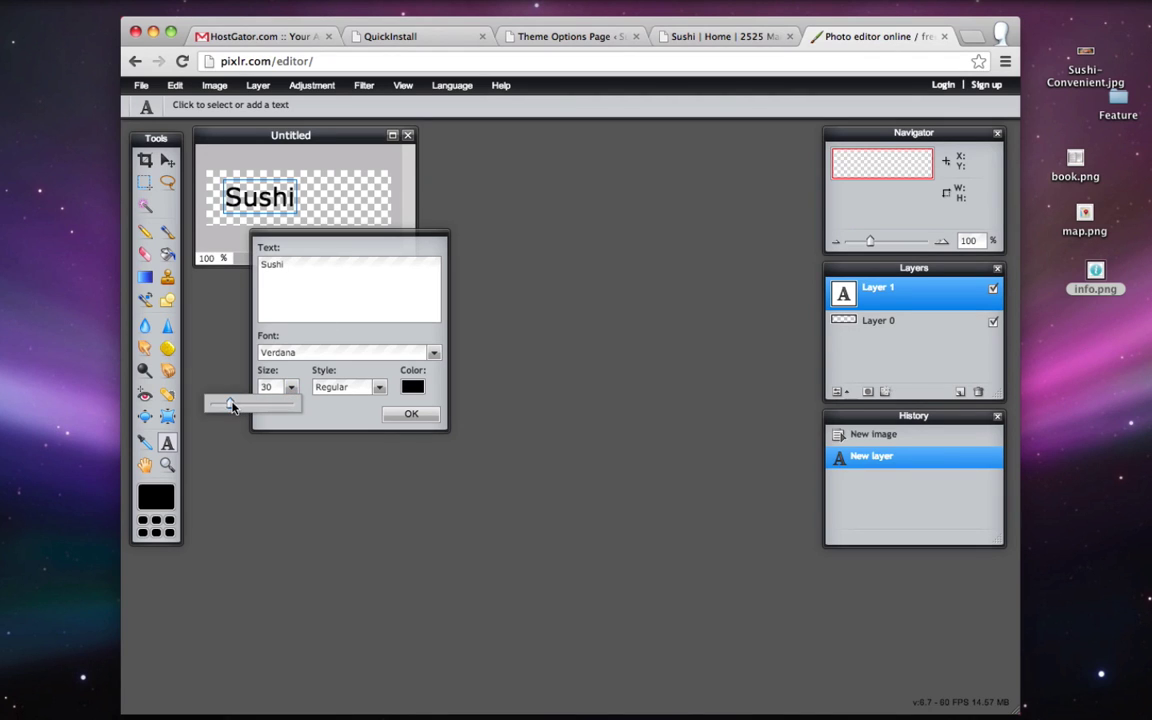
{"action": "left_click_drag", "start_coordinate": [231, 405], "coordinate": [249, 404]}
- Set the Sushi text font to Arial Black
{"action": "left_click", "coordinate": [434, 353]}
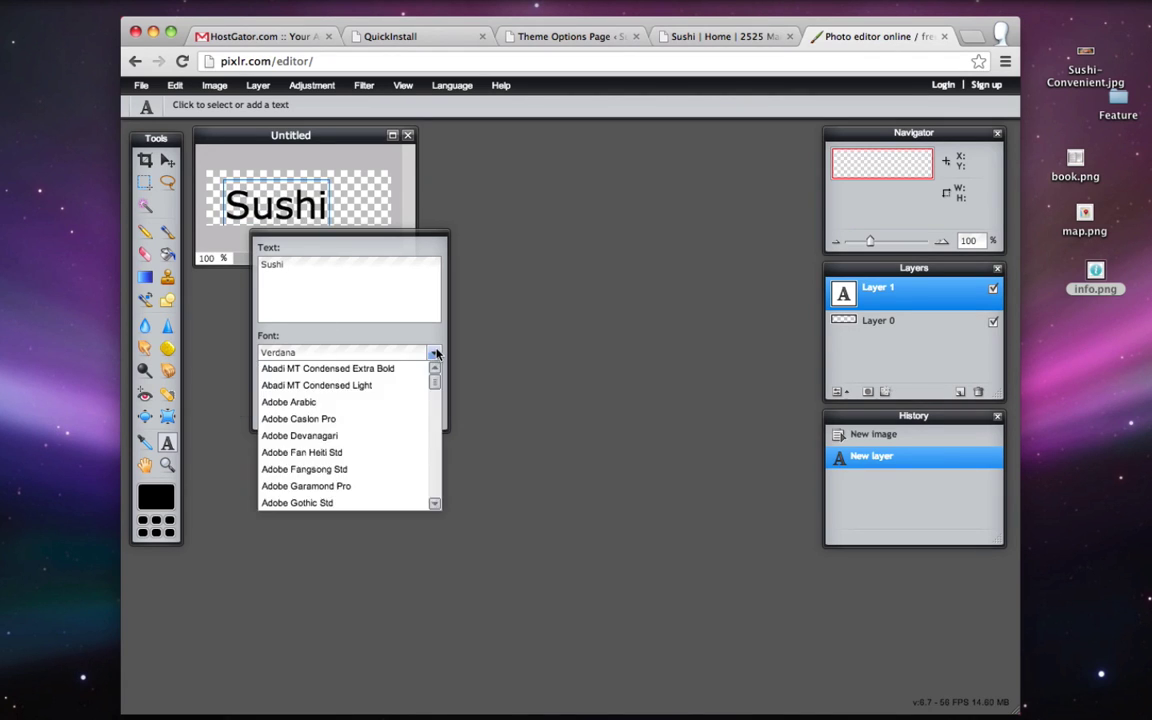
{"action": "scroll", "coordinate": [360, 424], "scroll_direction": "down", "scroll_amount": 5}
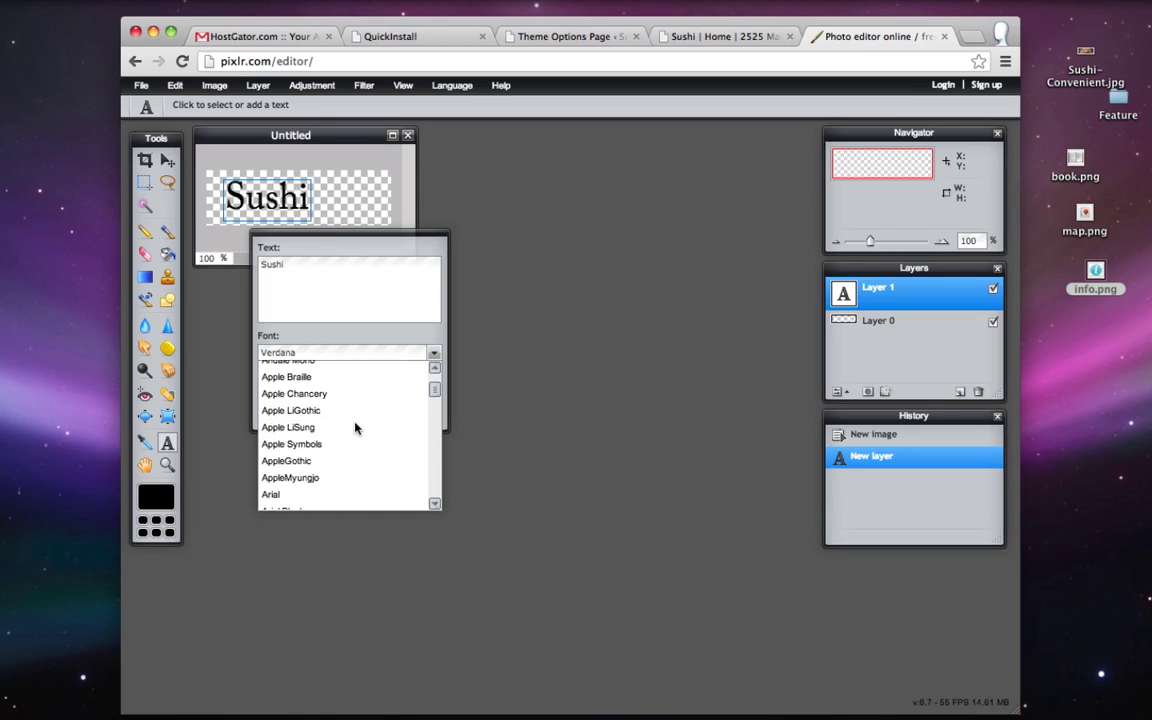
{"action": "left_click", "coordinate": [320, 494]}
{"action": "left_click", "coordinate": [431, 349]}
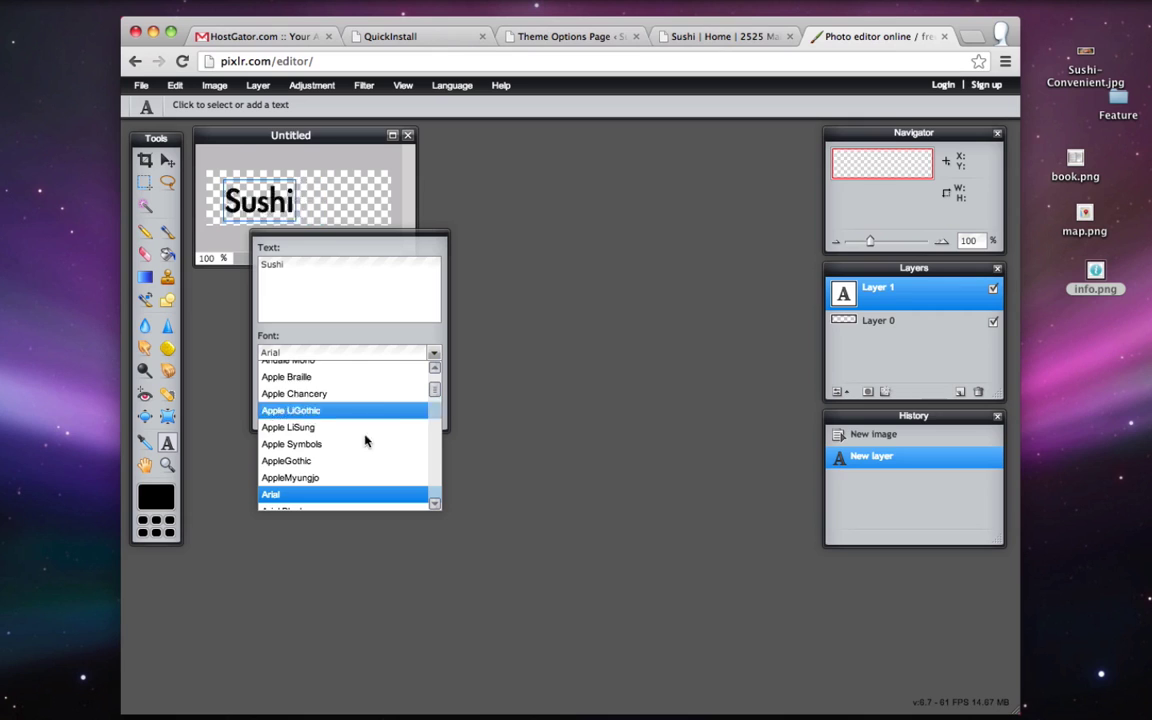
{"action": "left_click", "coordinate": [311, 507]}
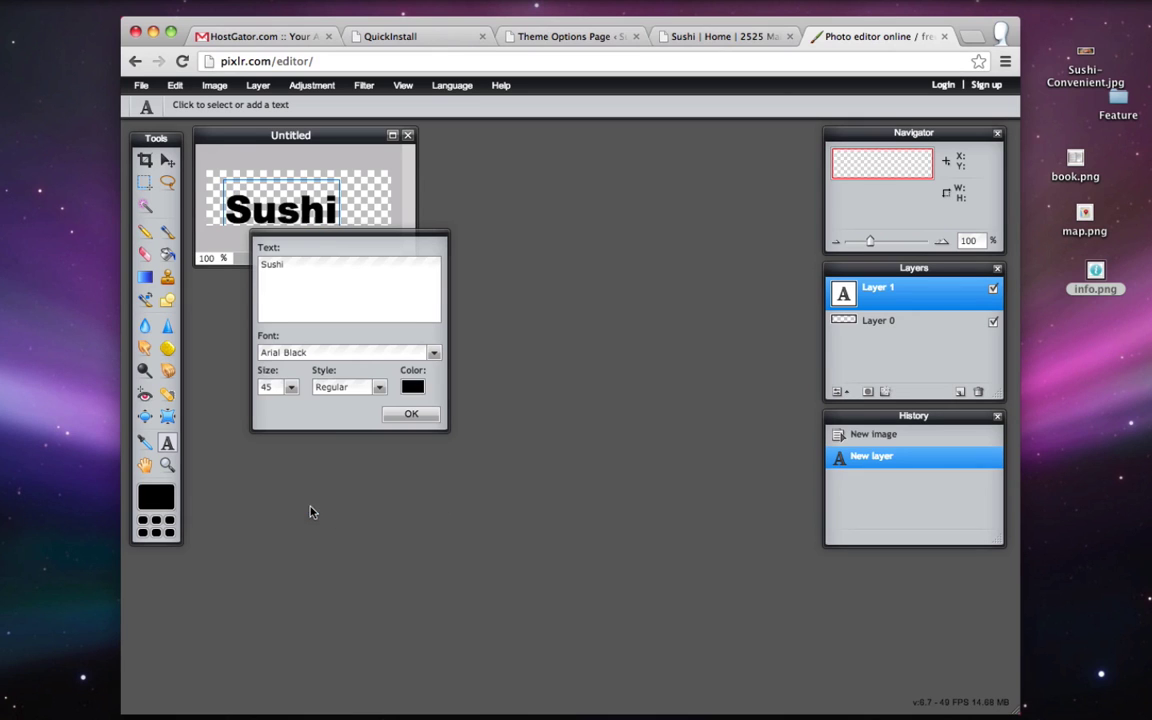
- Give the Sushi text an olive-green colour and commit the text
{"action": "left_click", "coordinate": [413, 387]}
{"action": "left_click", "coordinate": [492, 306]}
{"action": "left_click", "coordinate": [536, 282]}
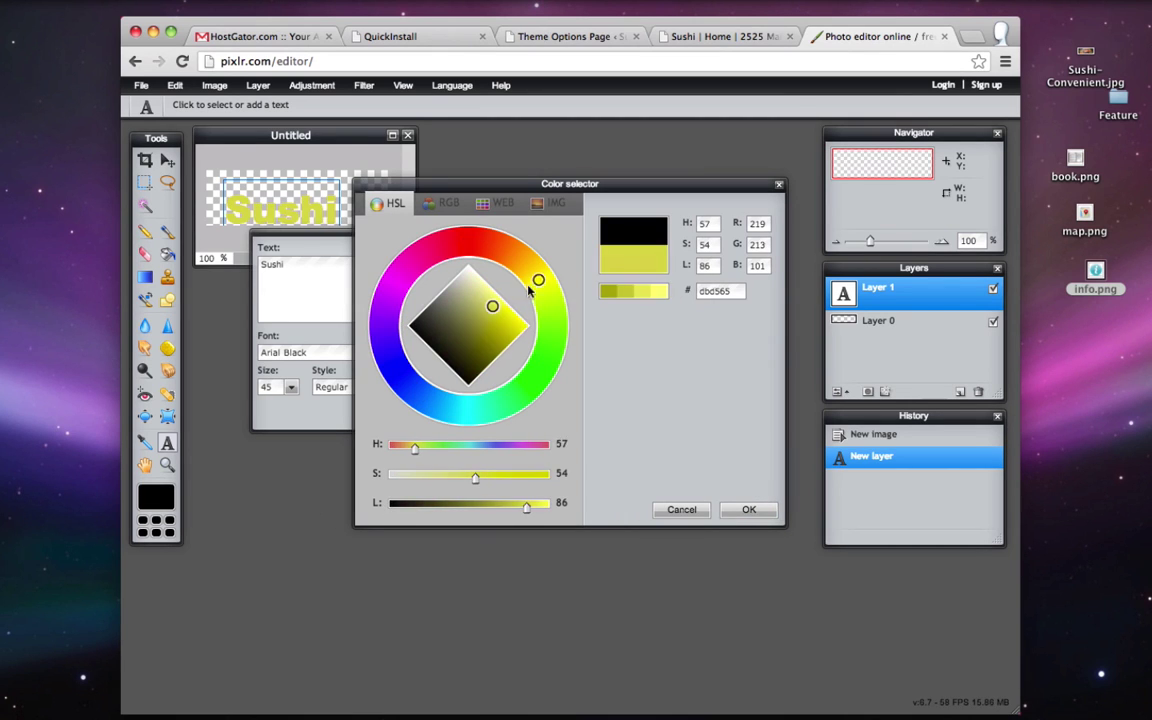
{"action": "mouse_move", "coordinate": [530, 290]}
{"action": "left_mouse_down"}
{"action": "mouse_move", "coordinate": [546, 318]}
{"action": "mouse_move", "coordinate": [547, 297]}
{"action": "left_mouse_up"}
{"action": "mouse_move", "coordinate": [480, 335]}
{"action": "left_mouse_down"}
{"action": "mouse_move", "coordinate": [442, 415]}
{"action": "mouse_move", "coordinate": [488, 337]}
{"action": "left_mouse_up"}
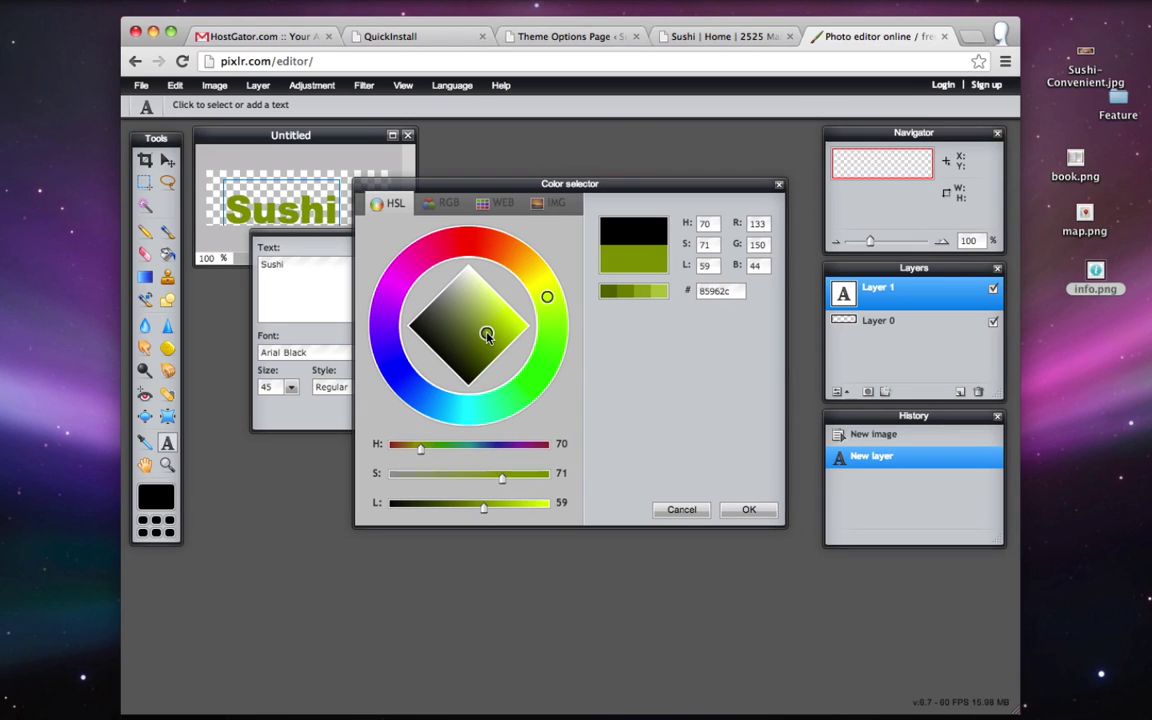
{"action": "left_click", "coordinate": [742, 511]}
{"action": "left_click", "coordinate": [407, 412]}
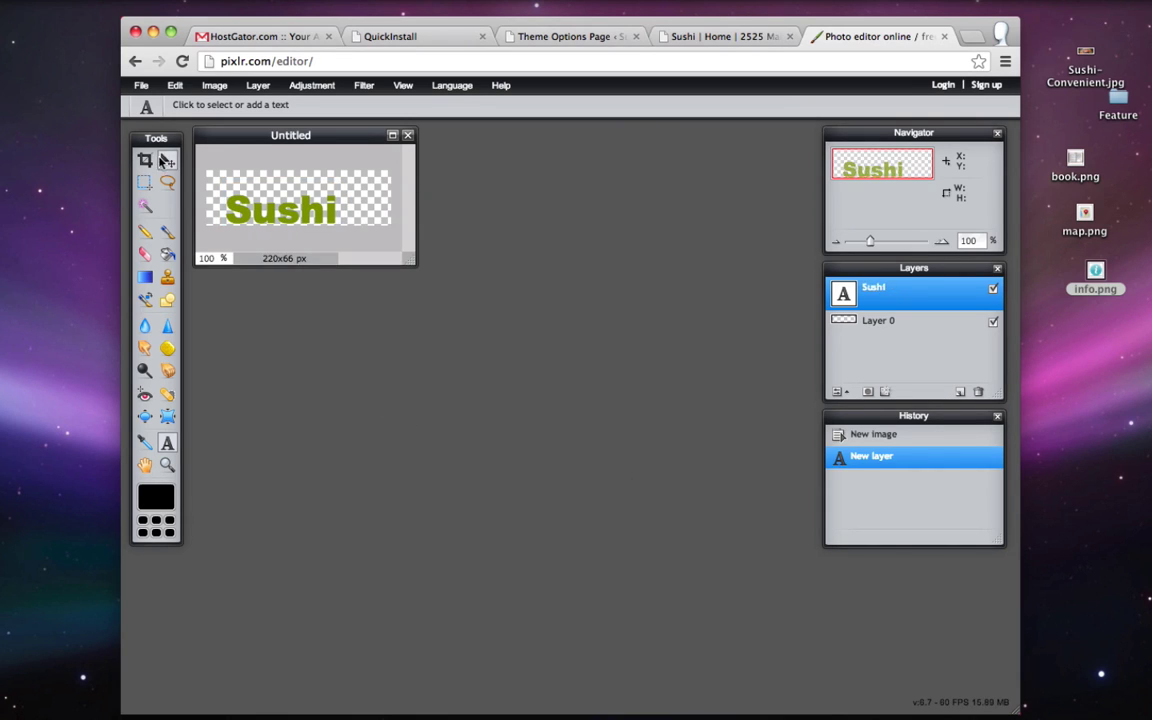
{"action": "left_click", "coordinate": [167, 160]}
- Shift the Sushi text right, then add a new layer and select a 9 px brush
{"action": "left_click_drag", "start_coordinate": [272, 209], "coordinate": [334, 205]}
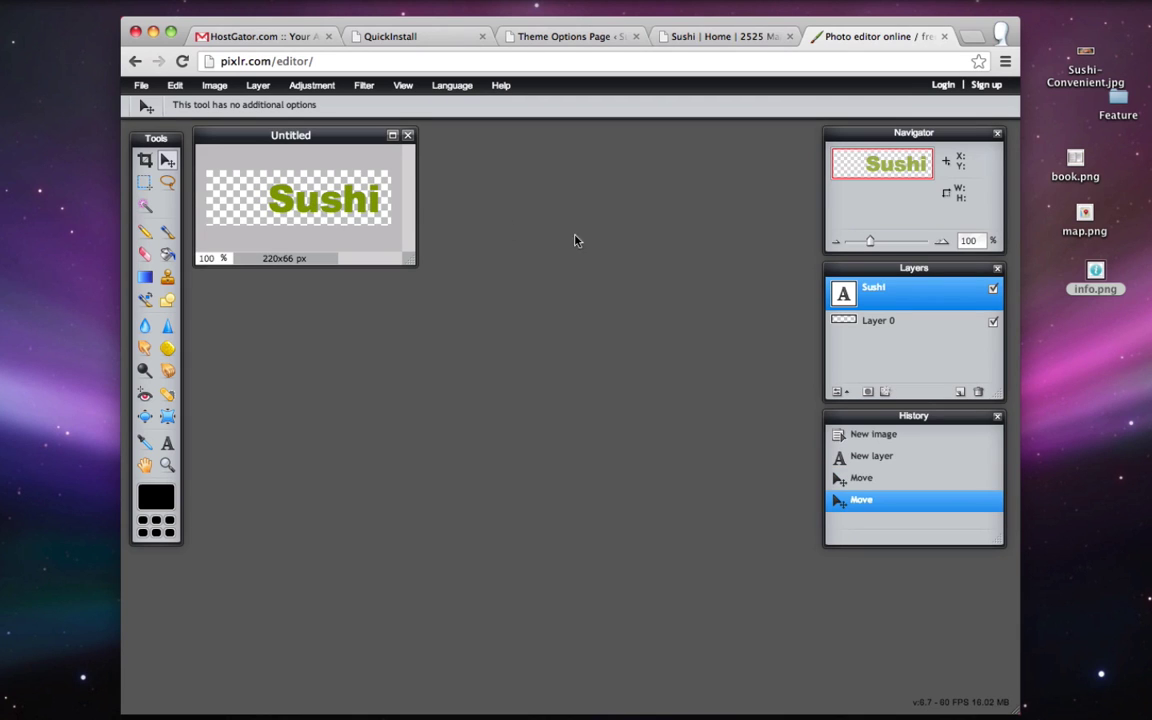
{"action": "left_click", "coordinate": [959, 392]}
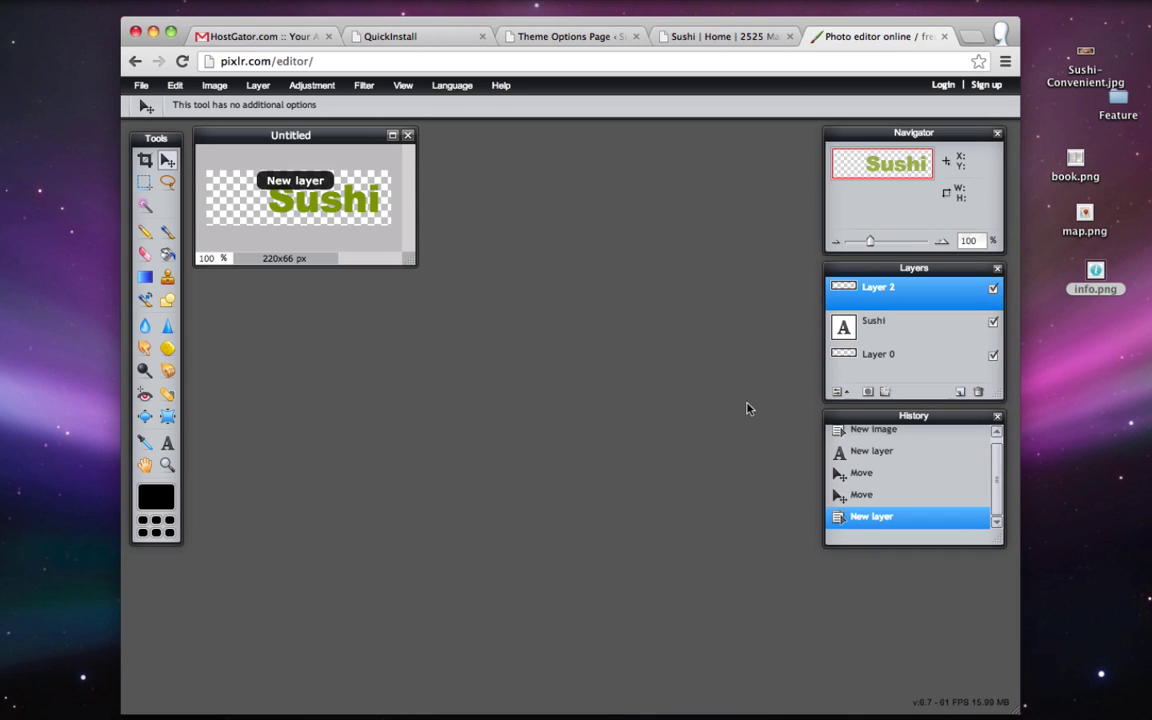
{"action": "left_click", "coordinate": [167, 232]}
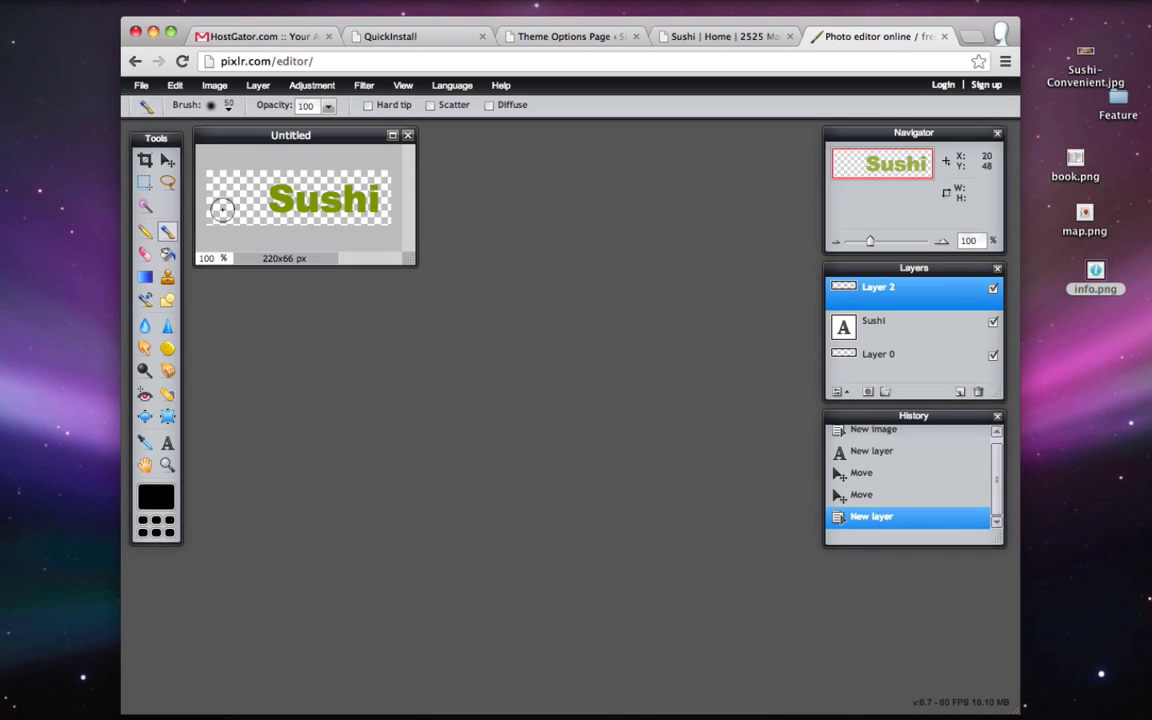
{"action": "left_click", "coordinate": [228, 106]}
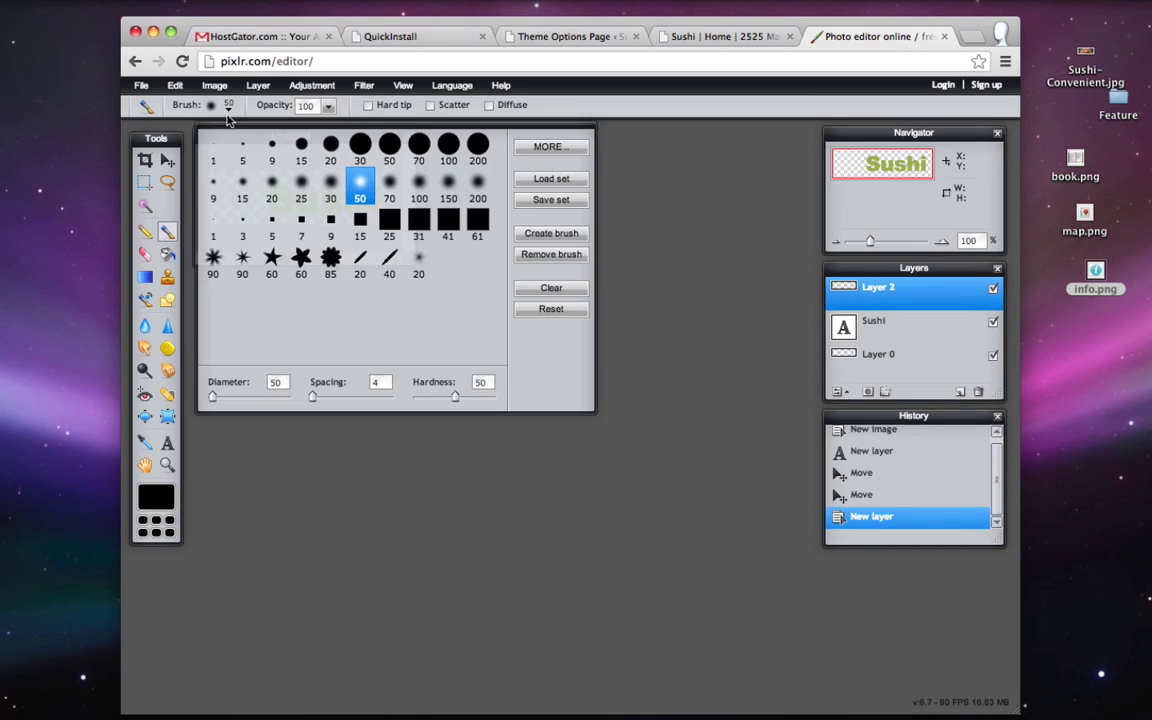
{"action": "left_click", "coordinate": [271, 146]}
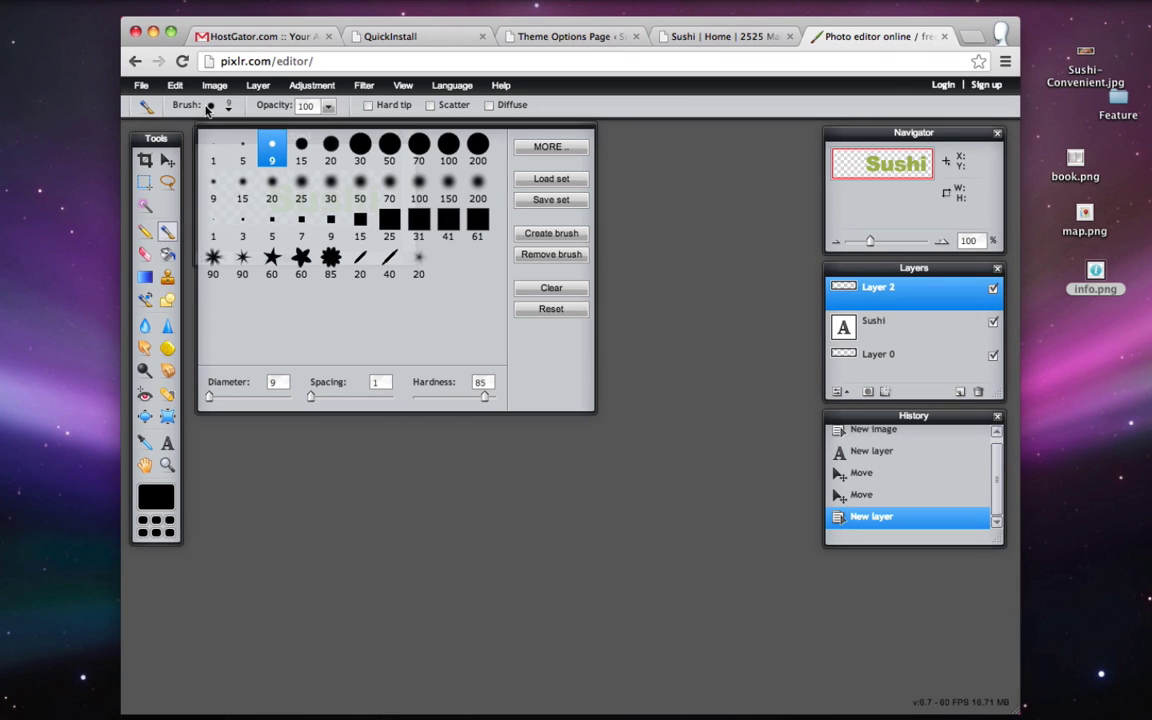
{"action": "left_click", "coordinate": [209, 107]}
- Paint a black smiley face with two eye dots and a smiling mouth beside the text
{"action": "left_click", "coordinate": [220, 188]}
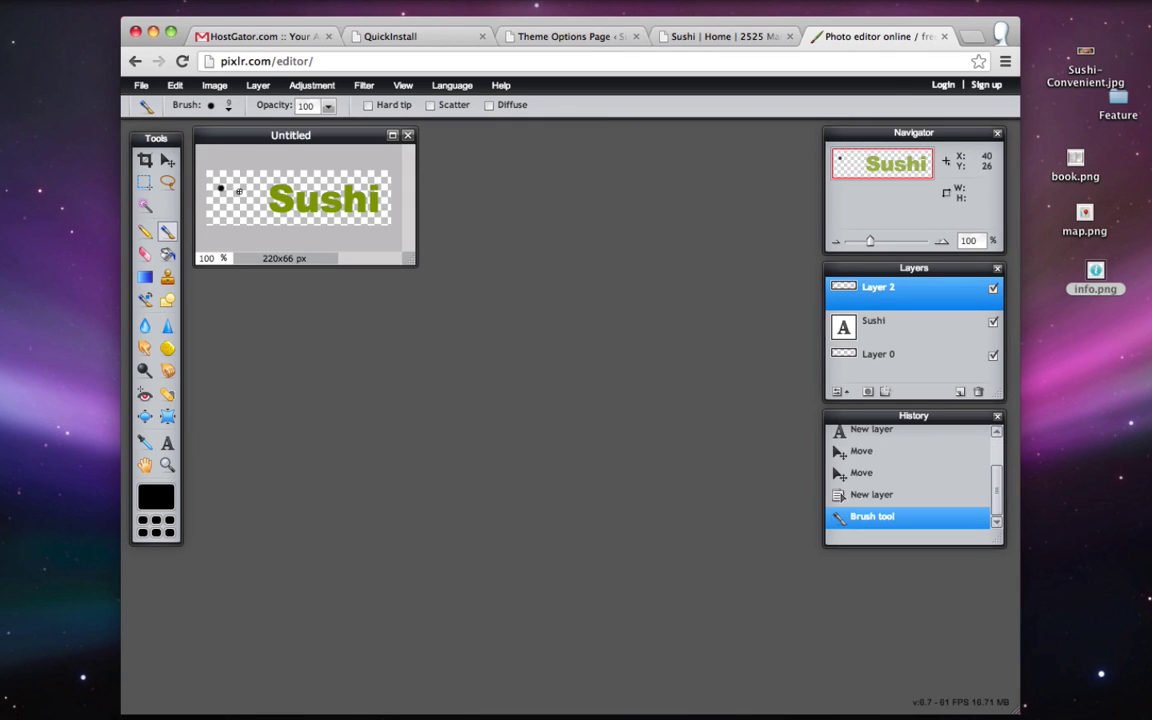
{"action": "left_click", "coordinate": [245, 189]}
{"action": "mouse_move", "coordinate": [211, 194]}
{"action": "left_mouse_down"}
{"action": "mouse_move", "coordinate": [233, 212]}
{"action": "mouse_move", "coordinate": [257, 205]}
{"action": "left_mouse_up"}
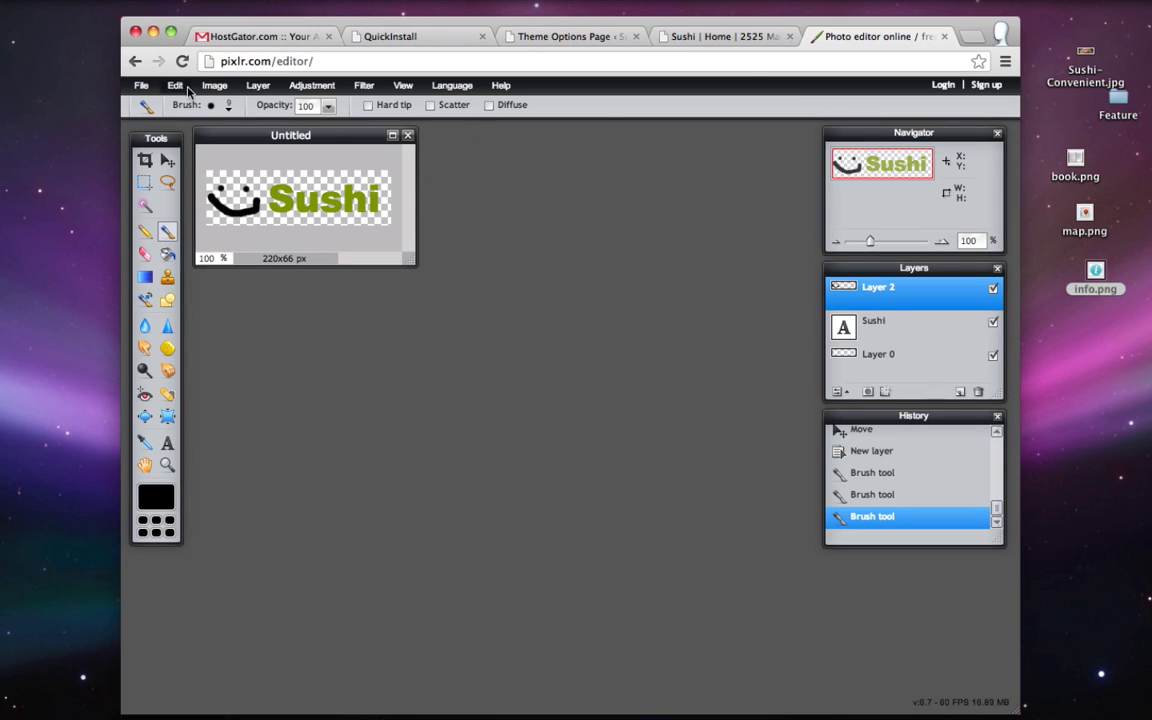
{"action": "left_click", "coordinate": [141, 86]}
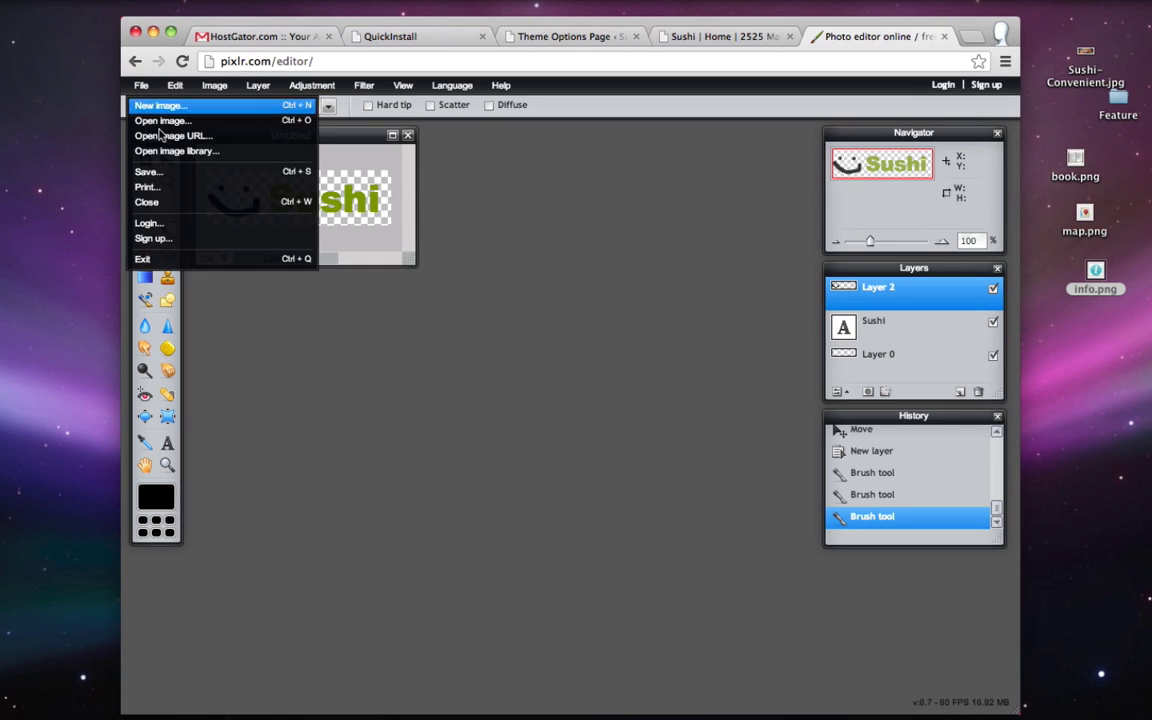
- Set the save format to transparent PNG and name the file logo.png
{"action": "left_click", "coordinate": [185, 172]}
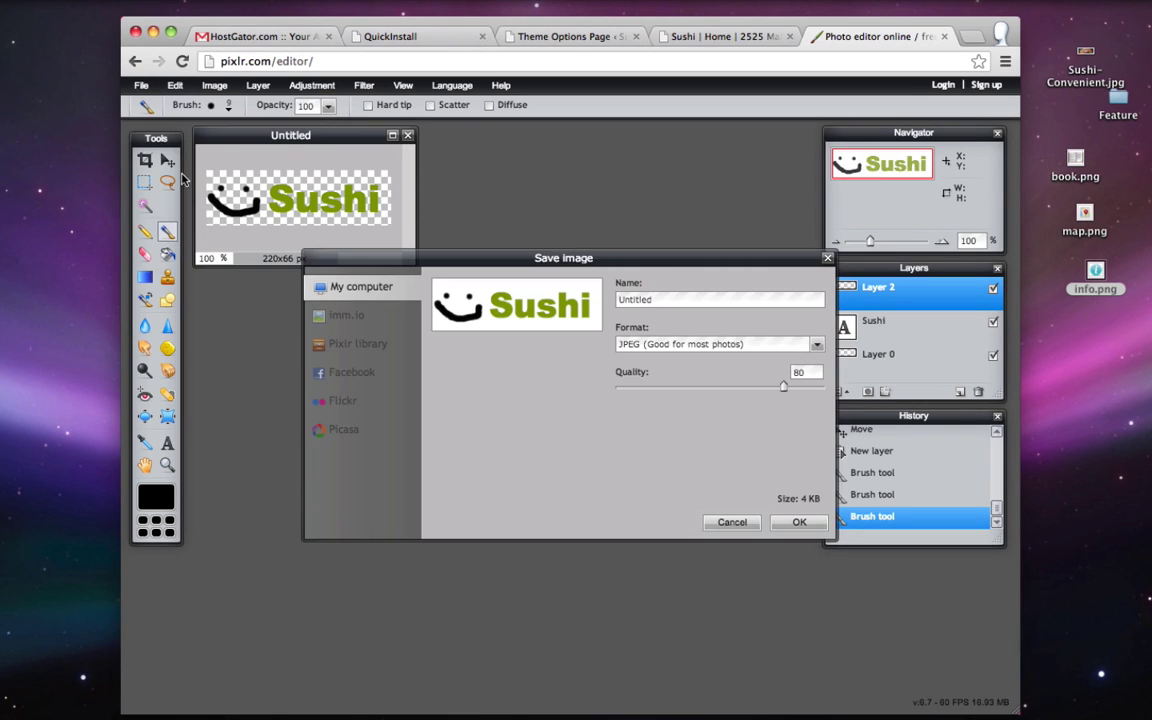
{"action": "left_click", "coordinate": [640, 344]}
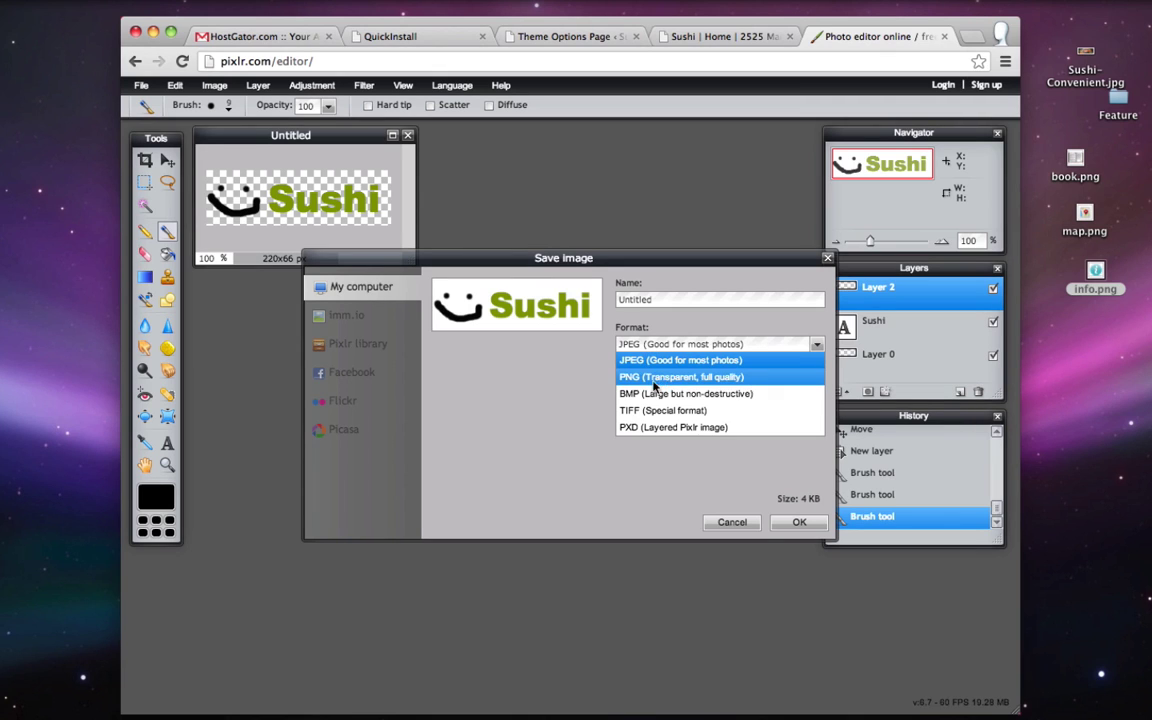
{"action": "left_click", "coordinate": [667, 378]}
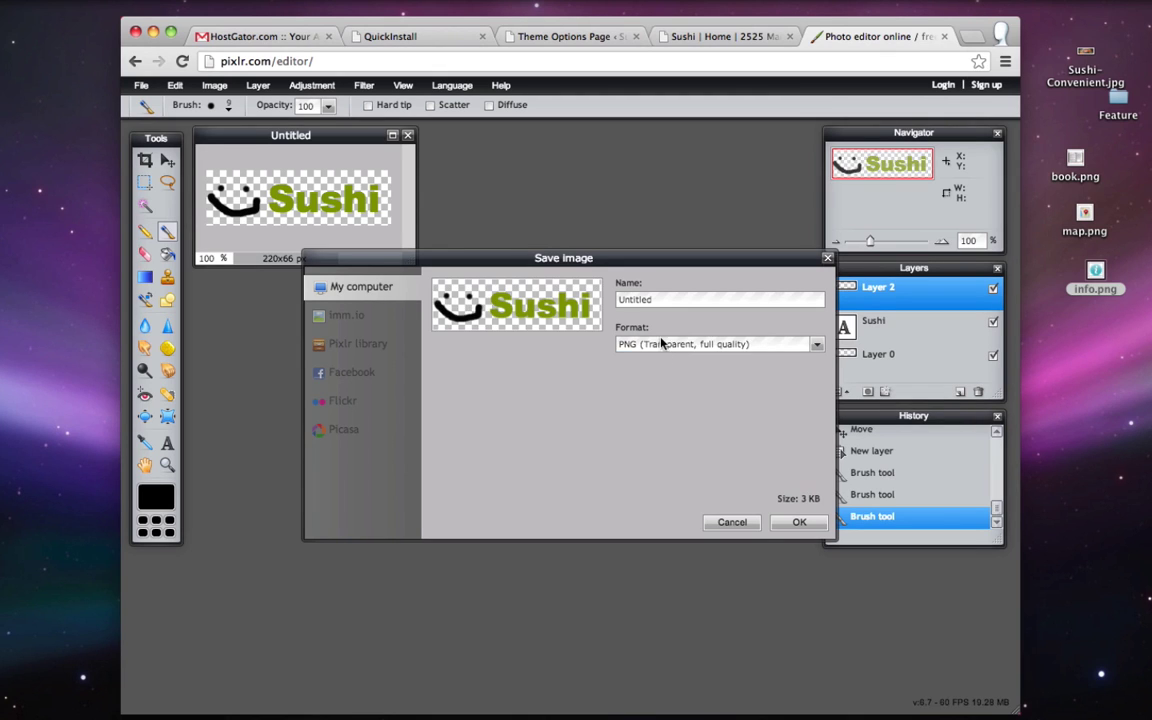
{"action": "double_click", "coordinate": [670, 306]}
{"action": "key", "text": "BackSpace"}
{"action": "type", "text": "logo.png"}
{"action": "left_click_drag", "start_coordinate": [669, 302], "coordinate": [641, 300]}
{"action": "left_click", "coordinate": [665, 300]}
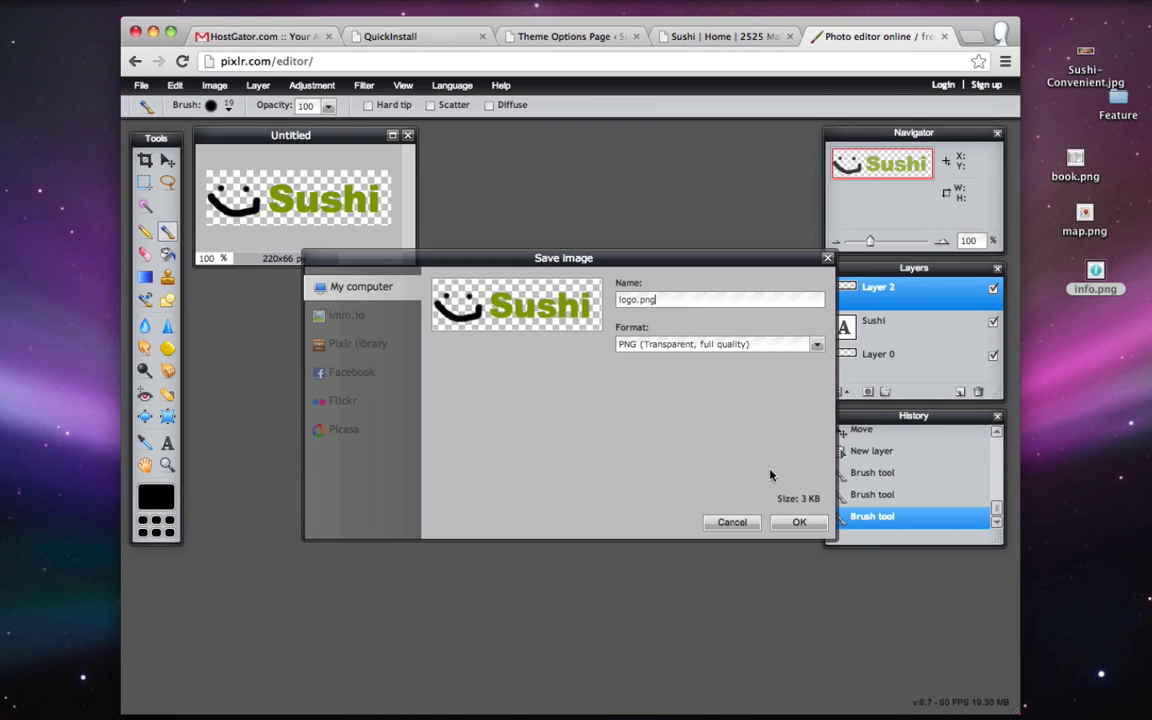
{"action": "left_click", "coordinate": [800, 523]}
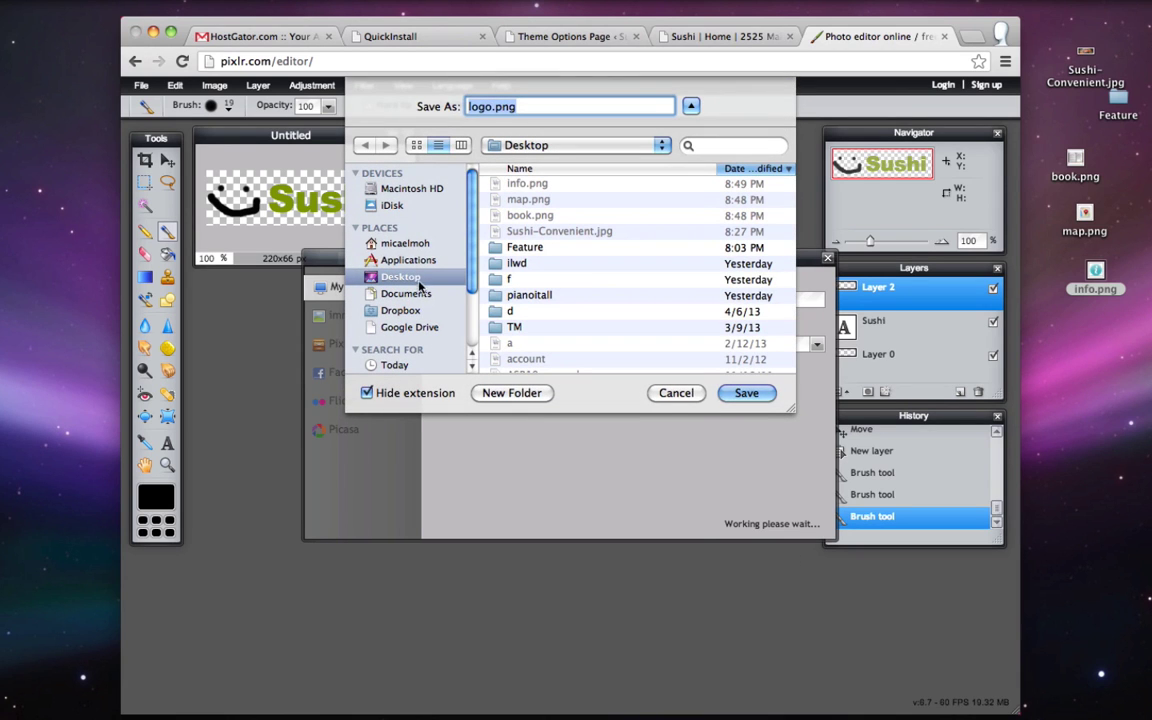
- Save logo.png to the Desktop and close the image editor
{"action": "left_click", "coordinate": [745, 393]}
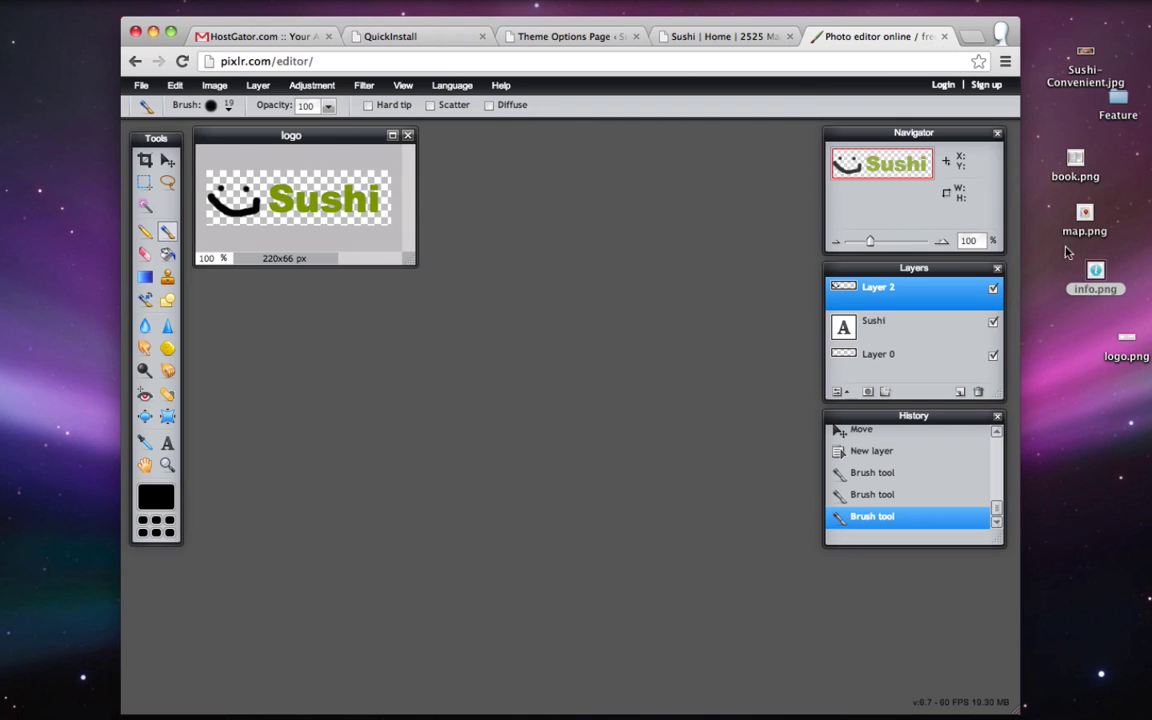
{"action": "left_click_drag", "start_coordinate": [1127, 340], "coordinate": [1096, 343]}
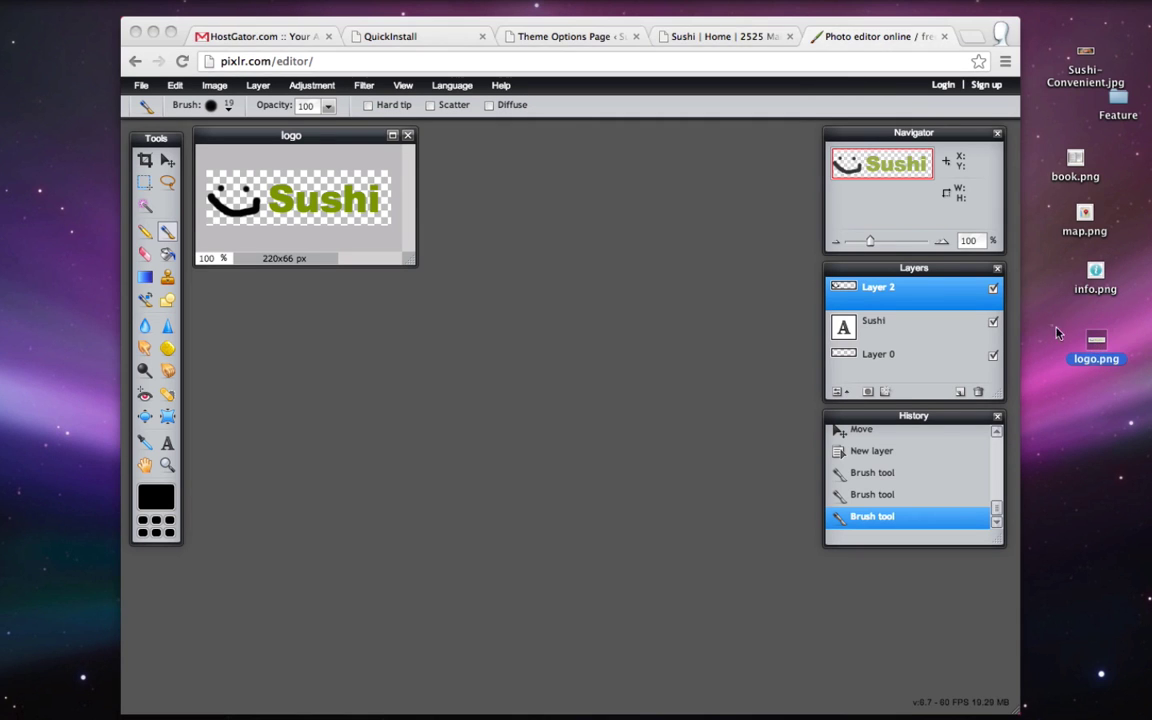
{"action": "left_click", "coordinate": [880, 40]}
- Turn on the Custom Logo option in the theme's Header Options
{"action": "left_click", "coordinate": [944, 36]}
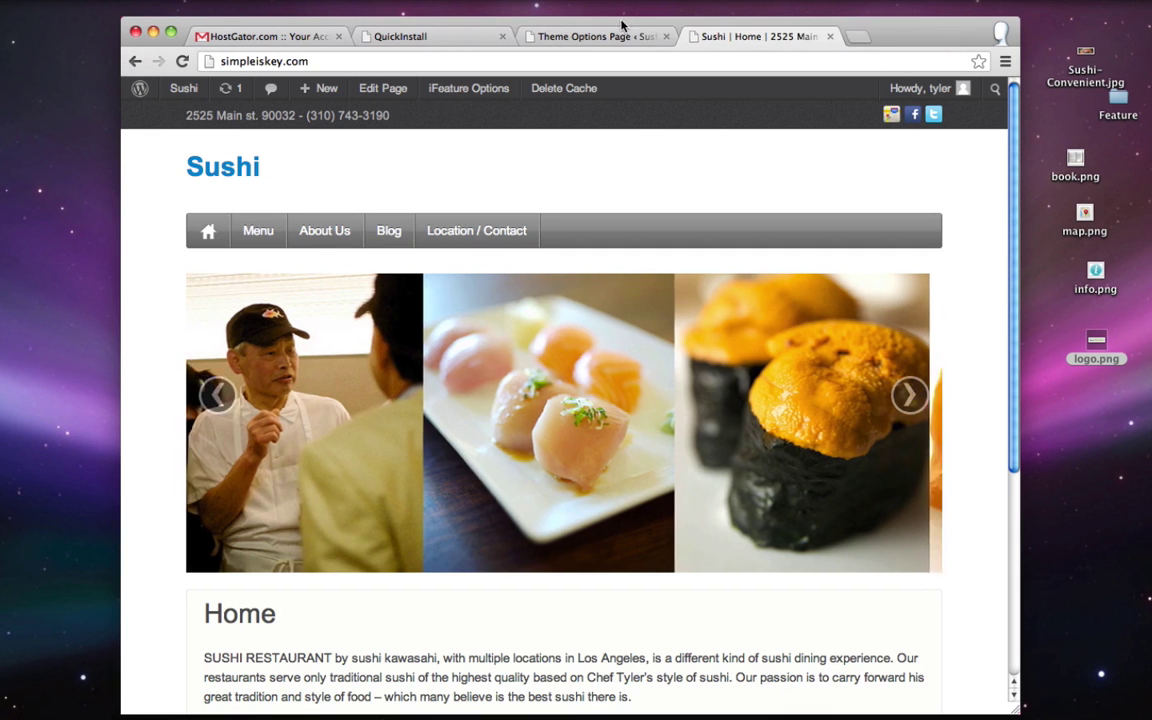
{"action": "left_click", "coordinate": [605, 37]}
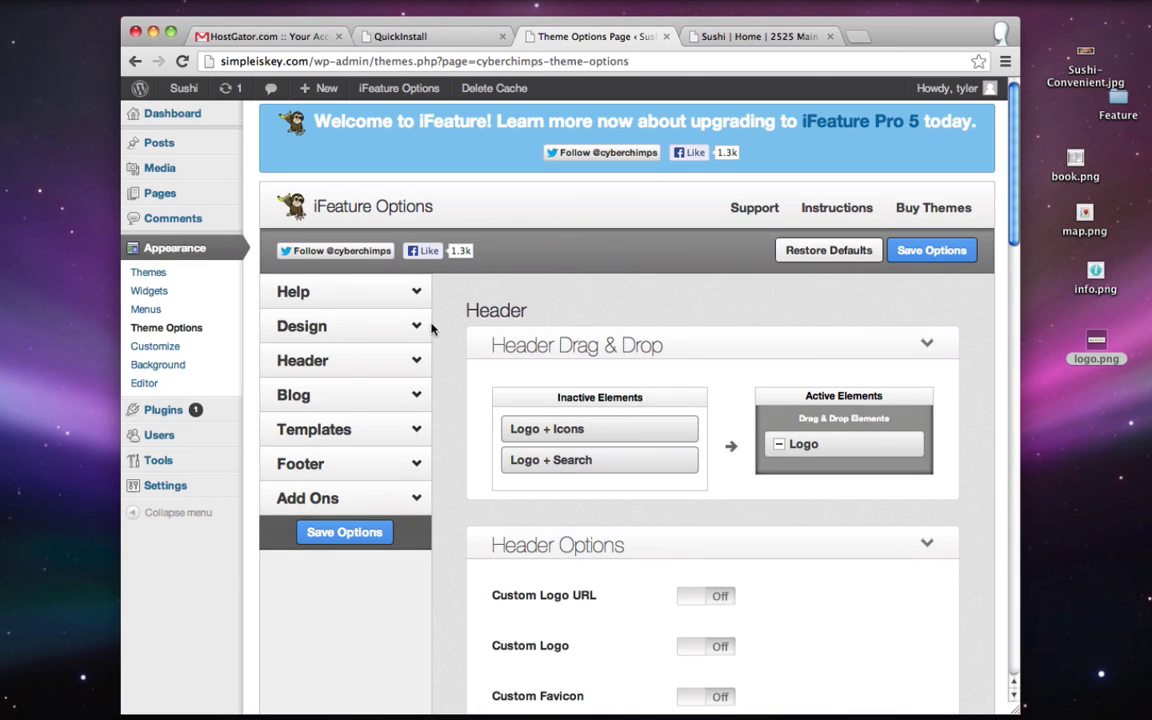
{"action": "scroll", "coordinate": [617, 334], "scroll_direction": "down", "scroll_amount": 5}
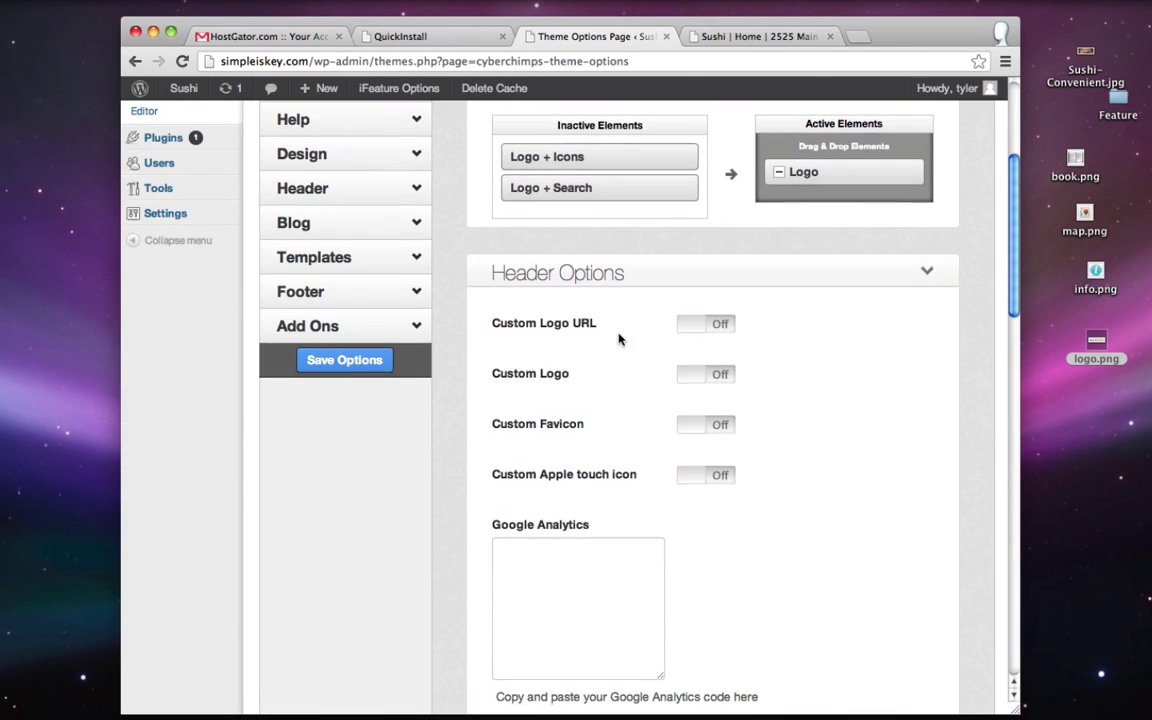
{"action": "left_click", "coordinate": [718, 378]}
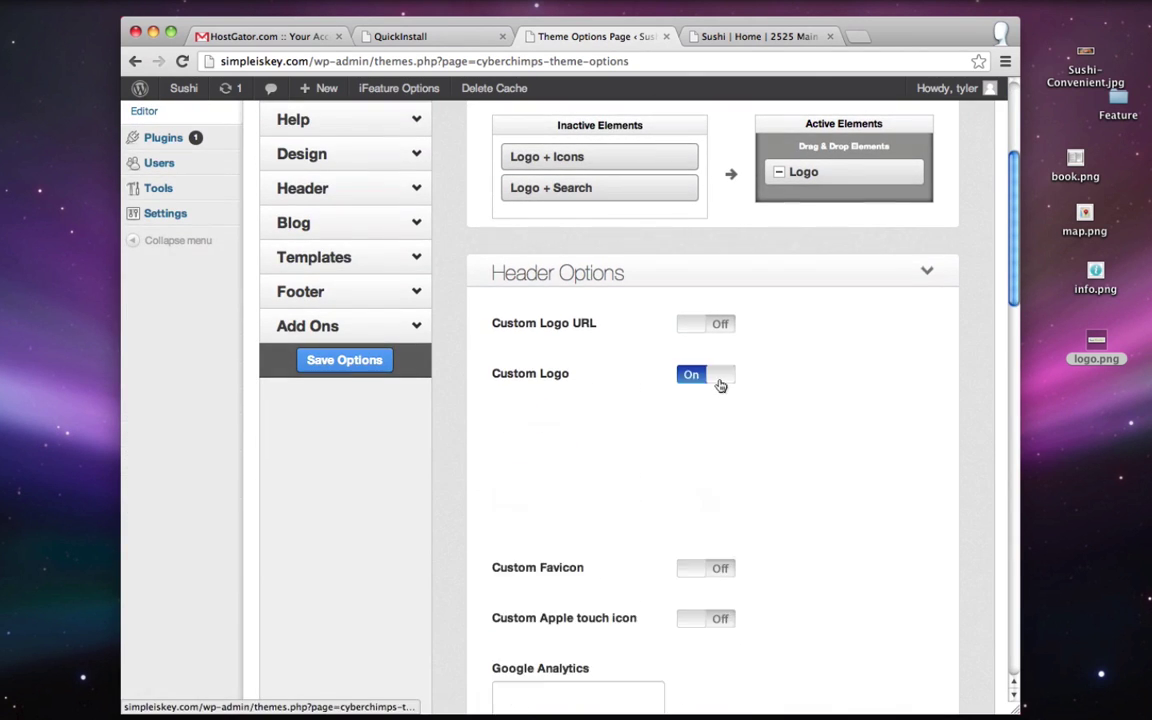
{"action": "scroll", "coordinate": [720, 386], "scroll_direction": "down", "scroll_amount": 1}
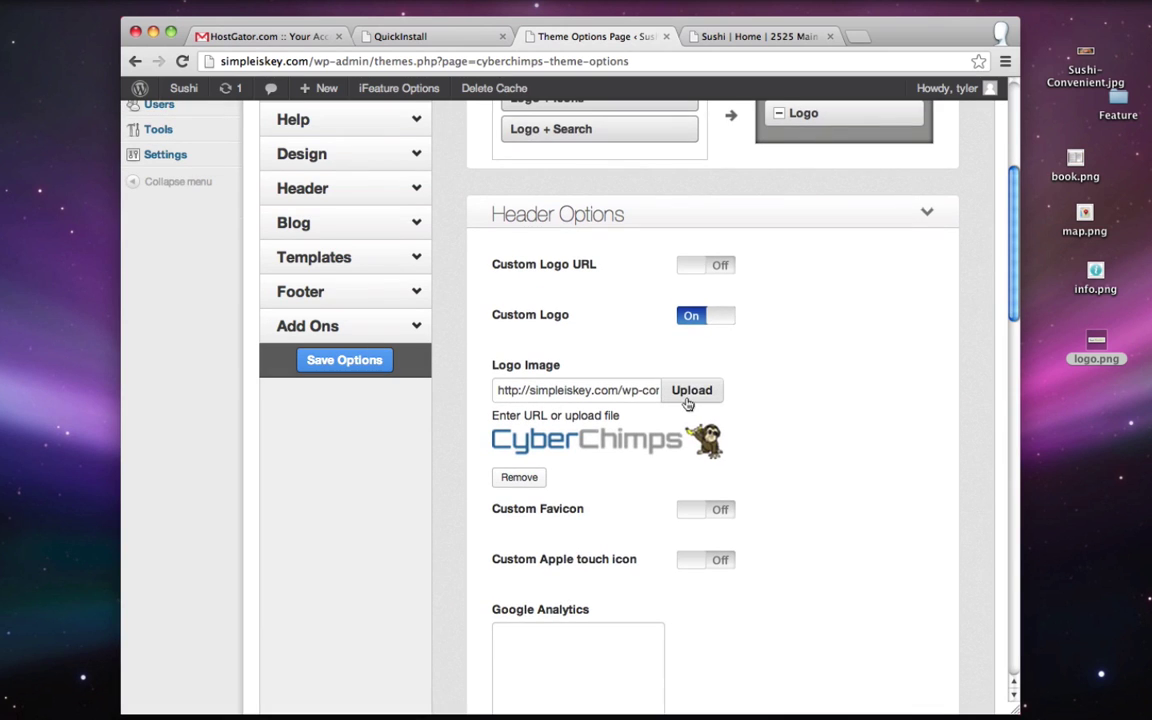
- Upload logo.png from the Desktop and insert it as the header logo image
{"action": "left_click", "coordinate": [690, 390]}
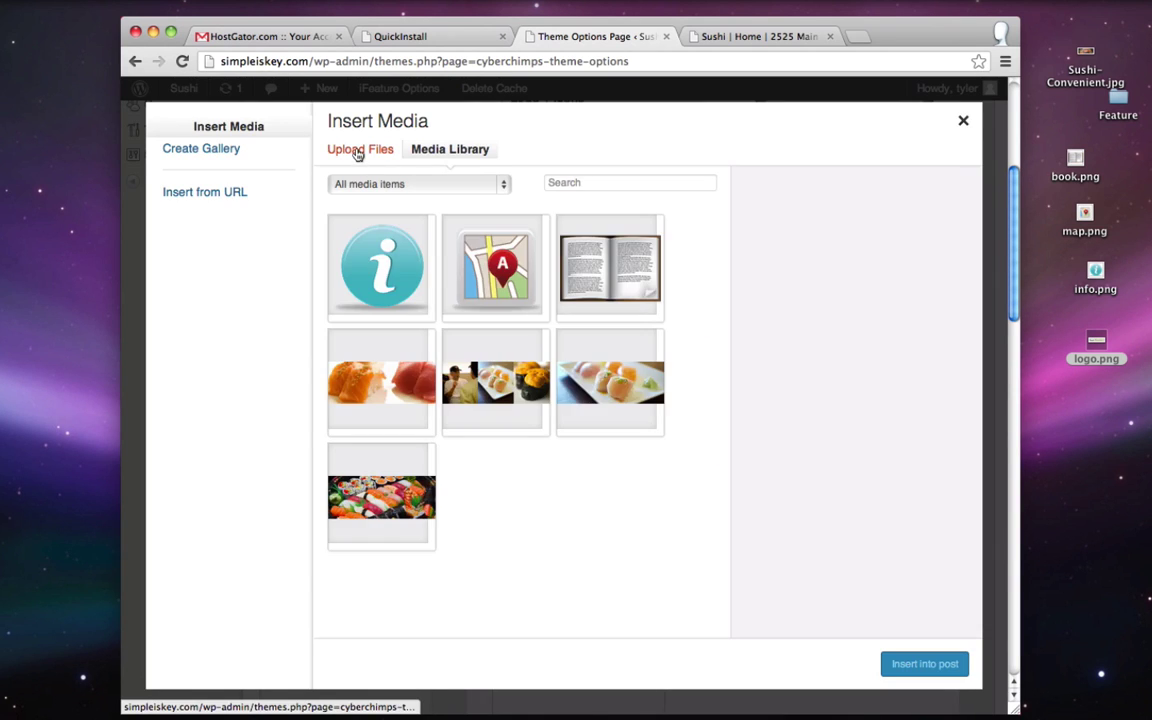
{"action": "left_click", "coordinate": [357, 151]}
{"action": "left_click", "coordinate": [661, 421]}
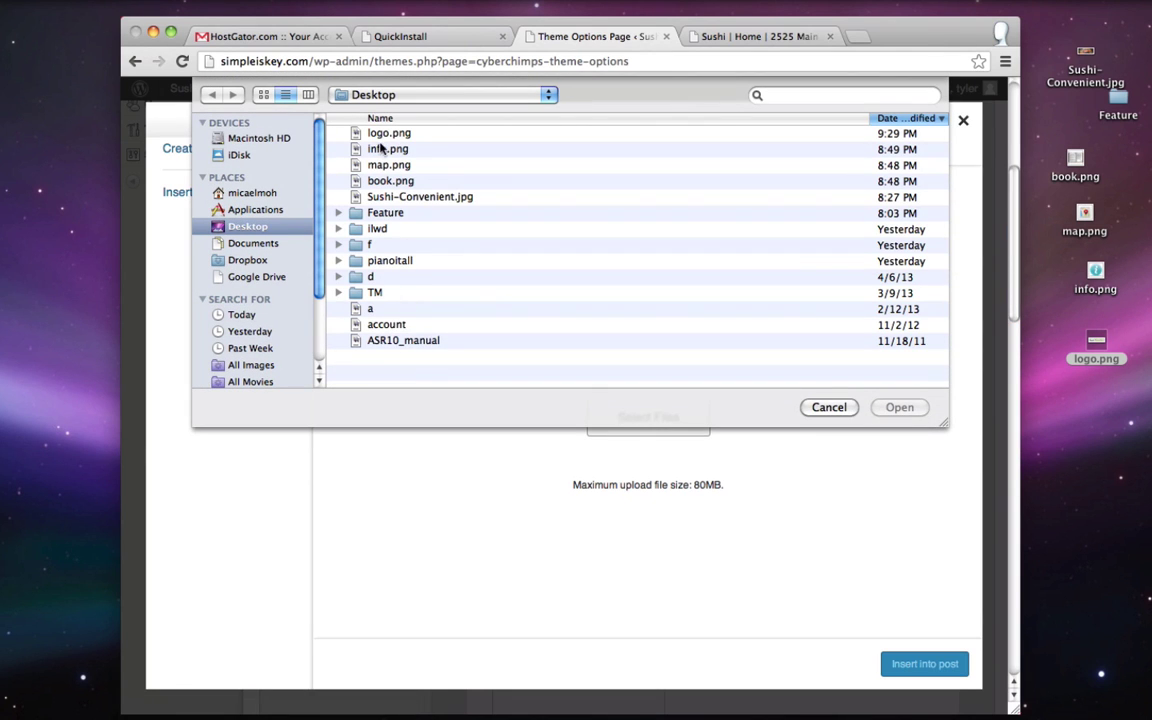
{"action": "double_click", "coordinate": [388, 134]}
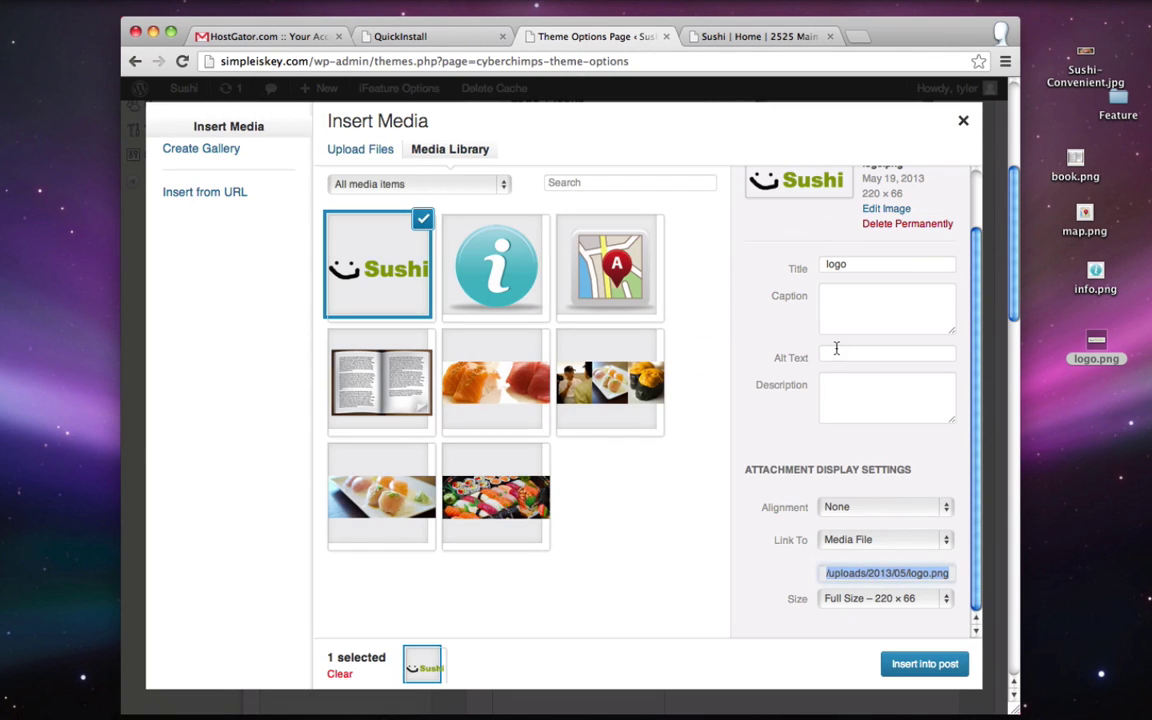
{"action": "left_click", "coordinate": [924, 664]}
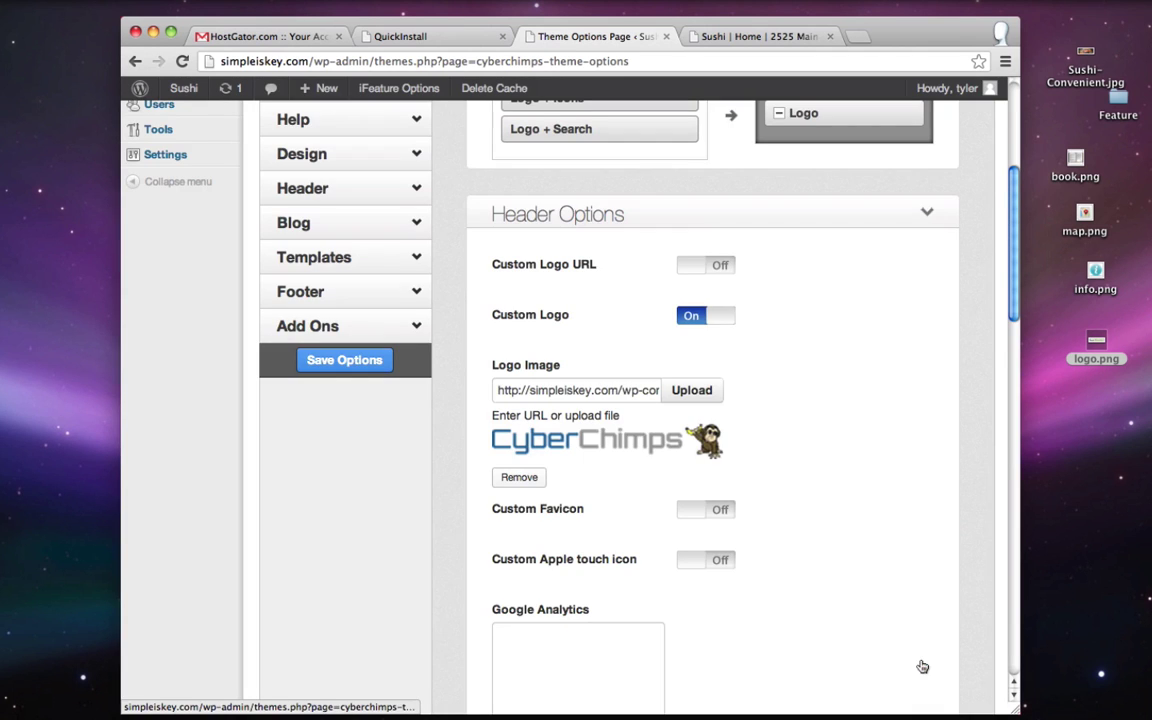
- Save the theme options and reload the live home page to show the smiley logo
{"action": "scroll", "coordinate": [760, 269], "scroll_direction": "up", "scroll_amount": 5}
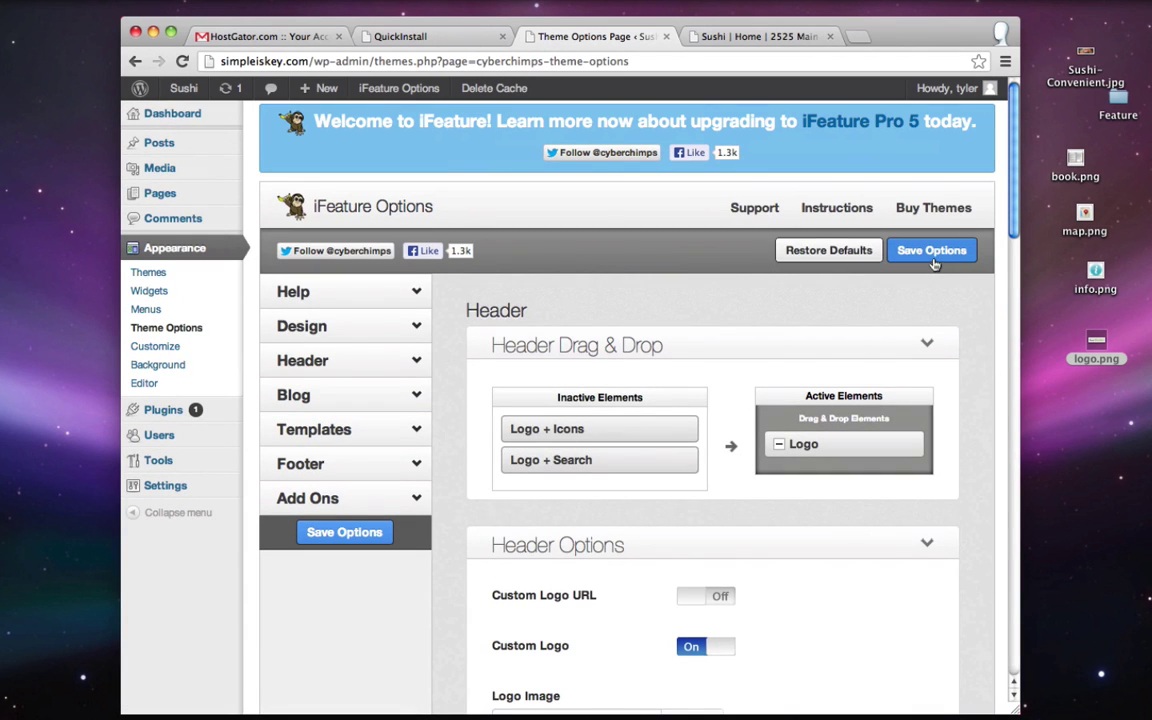
{"action": "left_click", "coordinate": [931, 251]}
{"action": "left_click", "coordinate": [755, 36]}
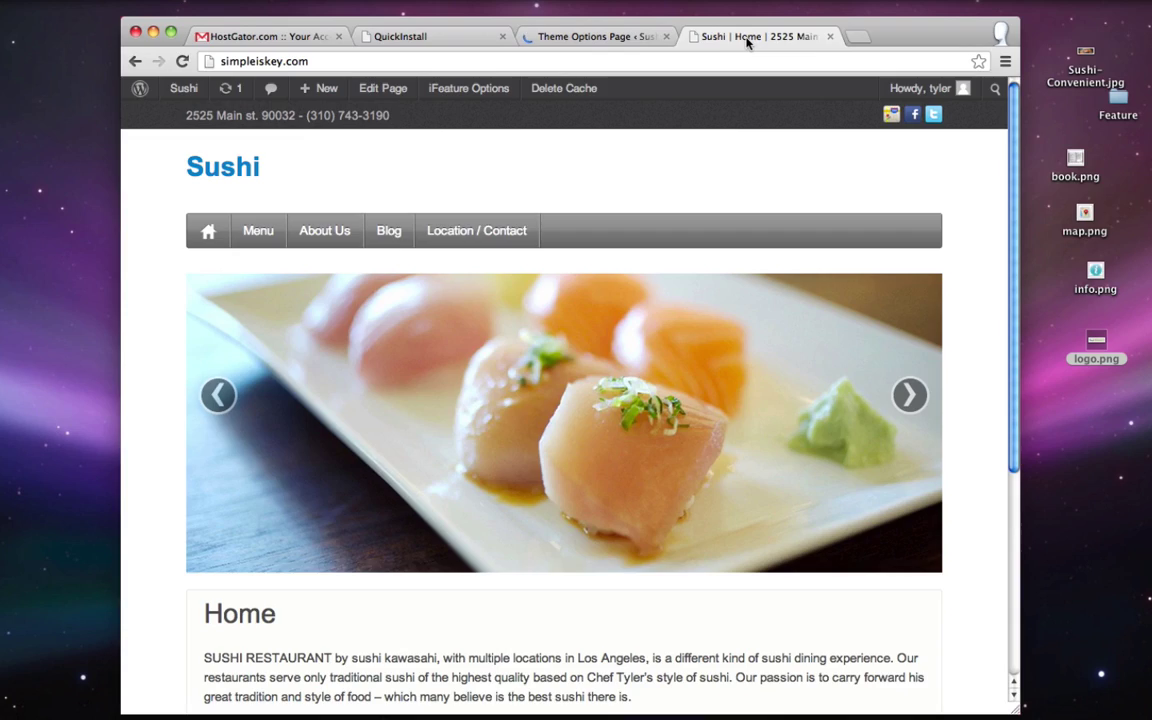
{"action": "left_click", "coordinate": [182, 61]}
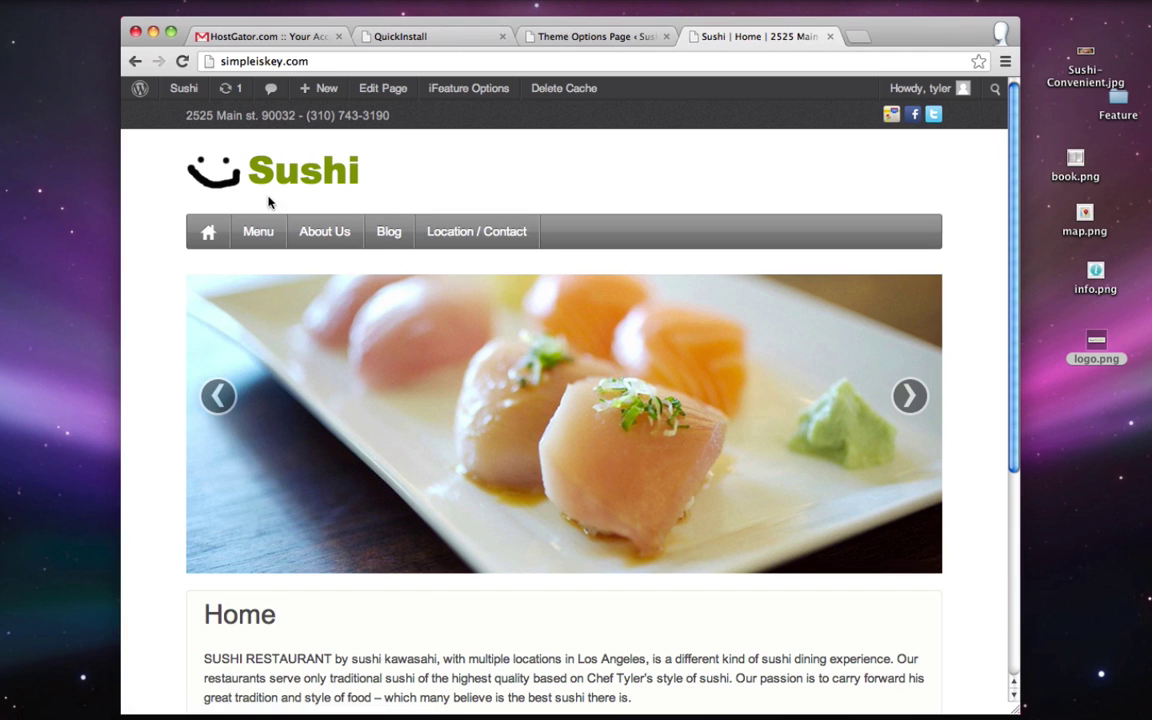
- Upload logo.png from the Feature folder and insert it as the replacement header logo
{"action": "left_click", "coordinate": [525, 37]}
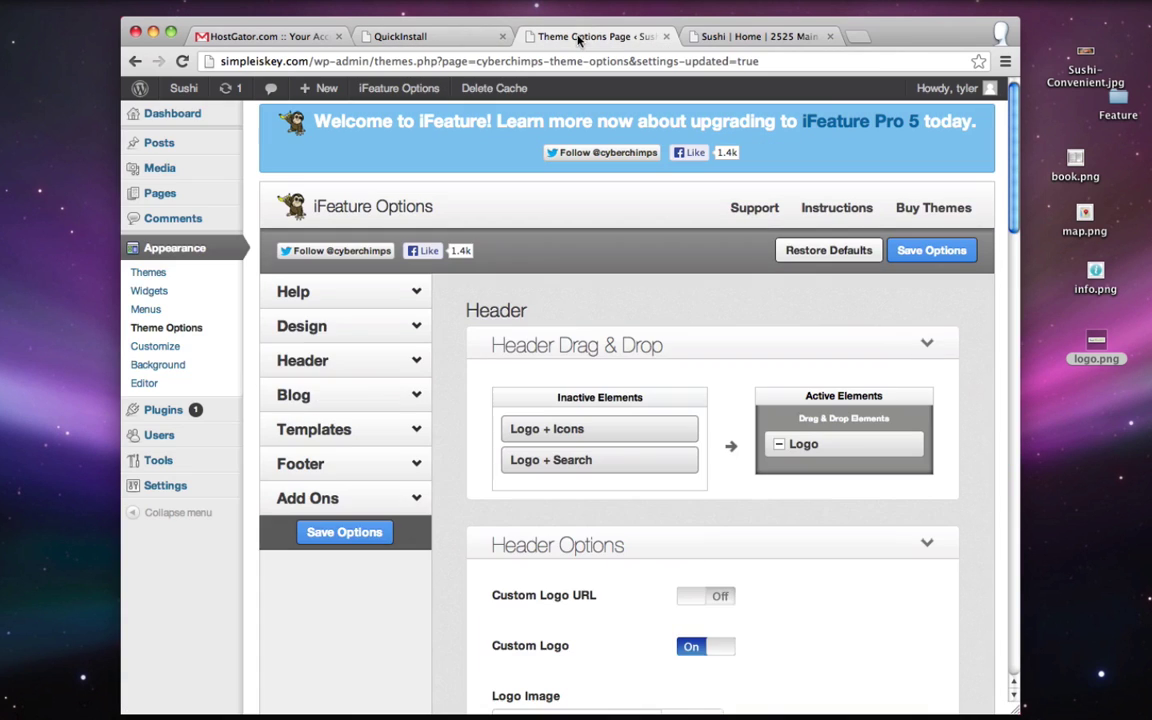
{"action": "scroll", "coordinate": [718, 465], "scroll_direction": "down", "scroll_amount": 5}
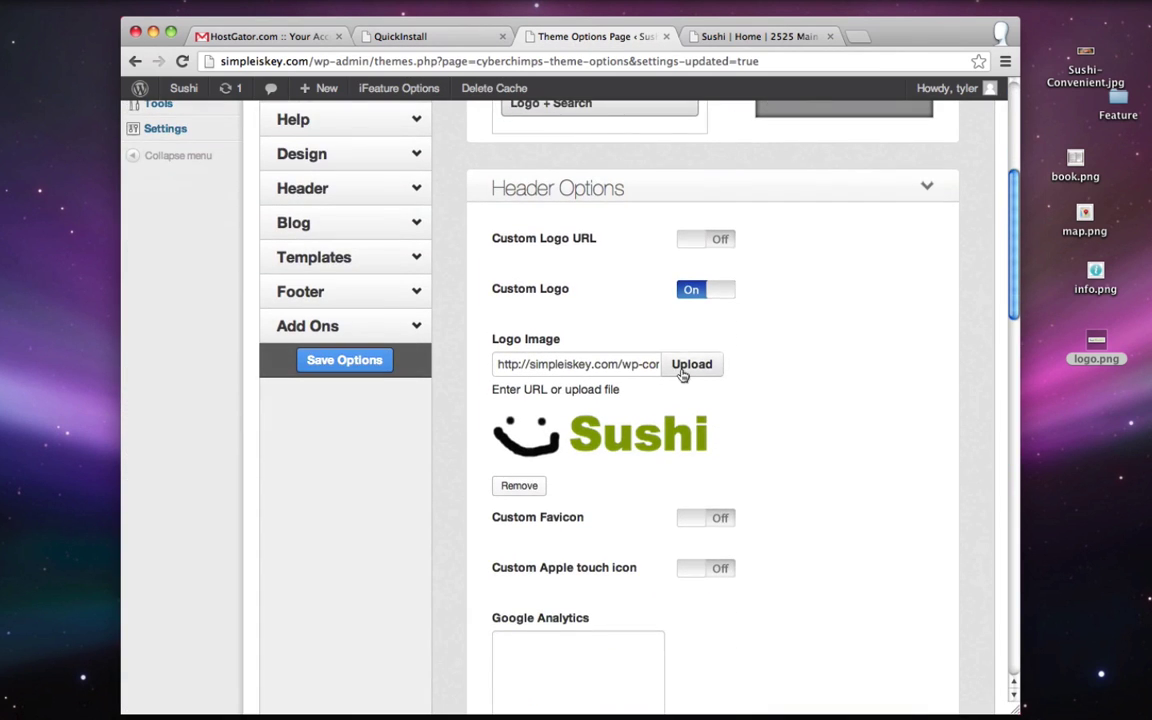
{"action": "left_click", "coordinate": [688, 367]}
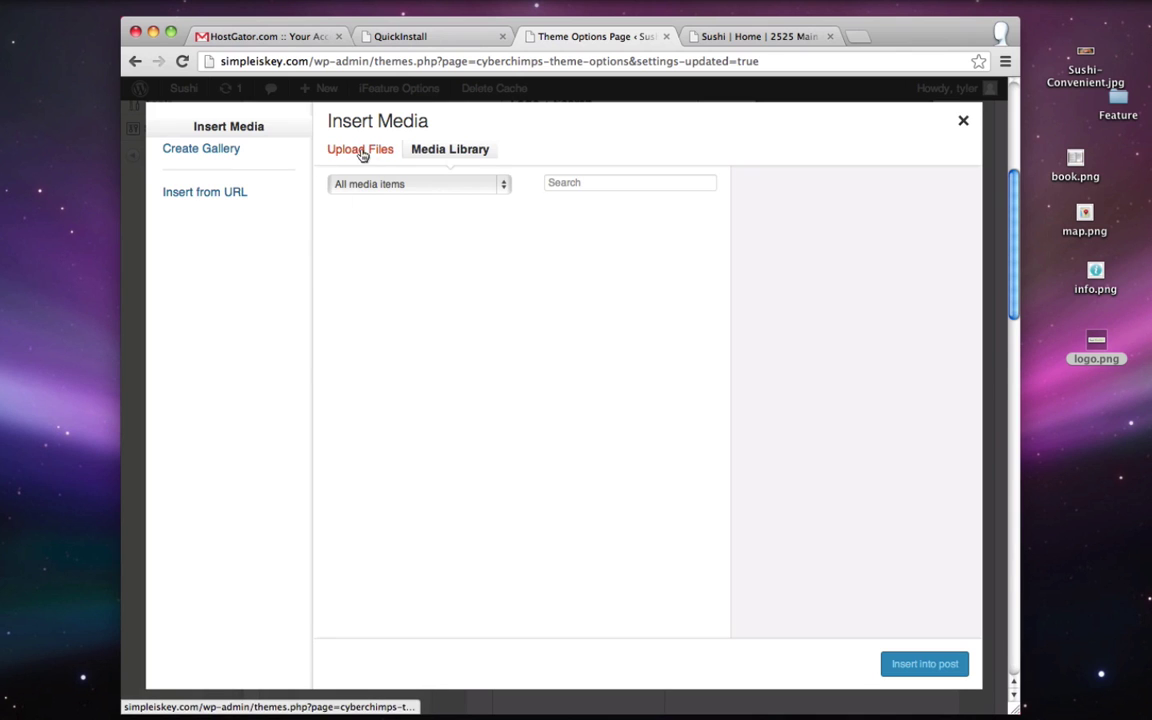
{"action": "left_click", "coordinate": [335, 147]}
{"action": "left_click", "coordinate": [676, 420]}
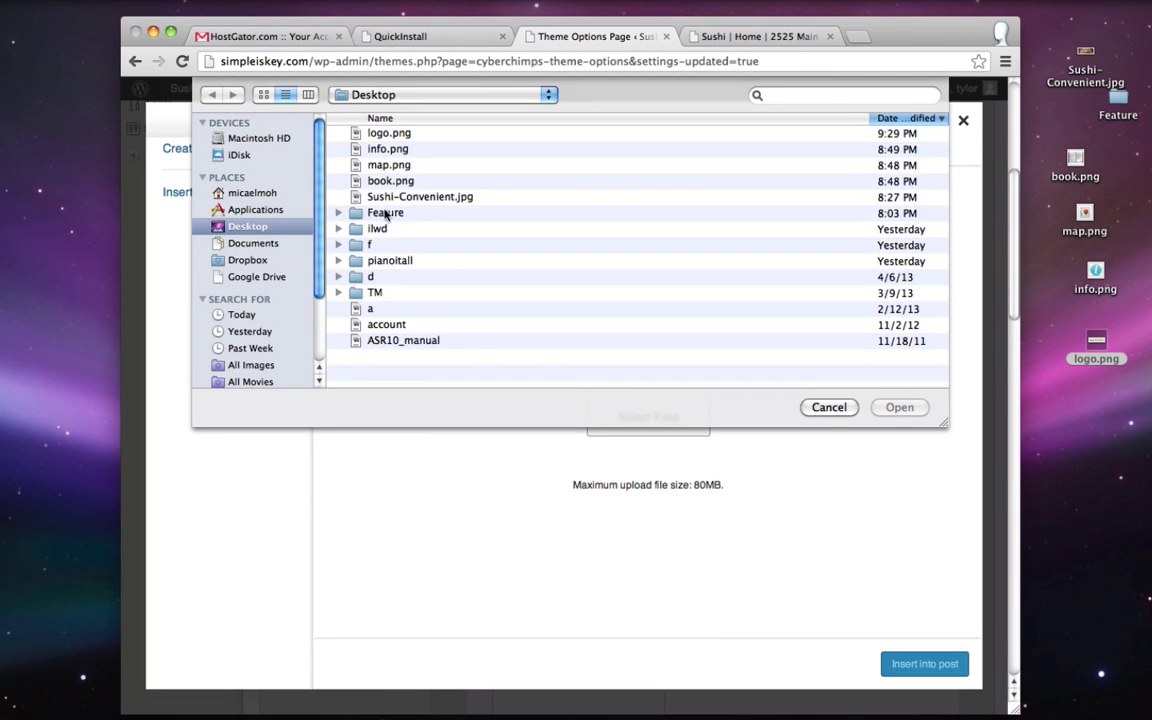
{"action": "double_click", "coordinate": [385, 213]}
{"action": "double_click", "coordinate": [393, 198]}
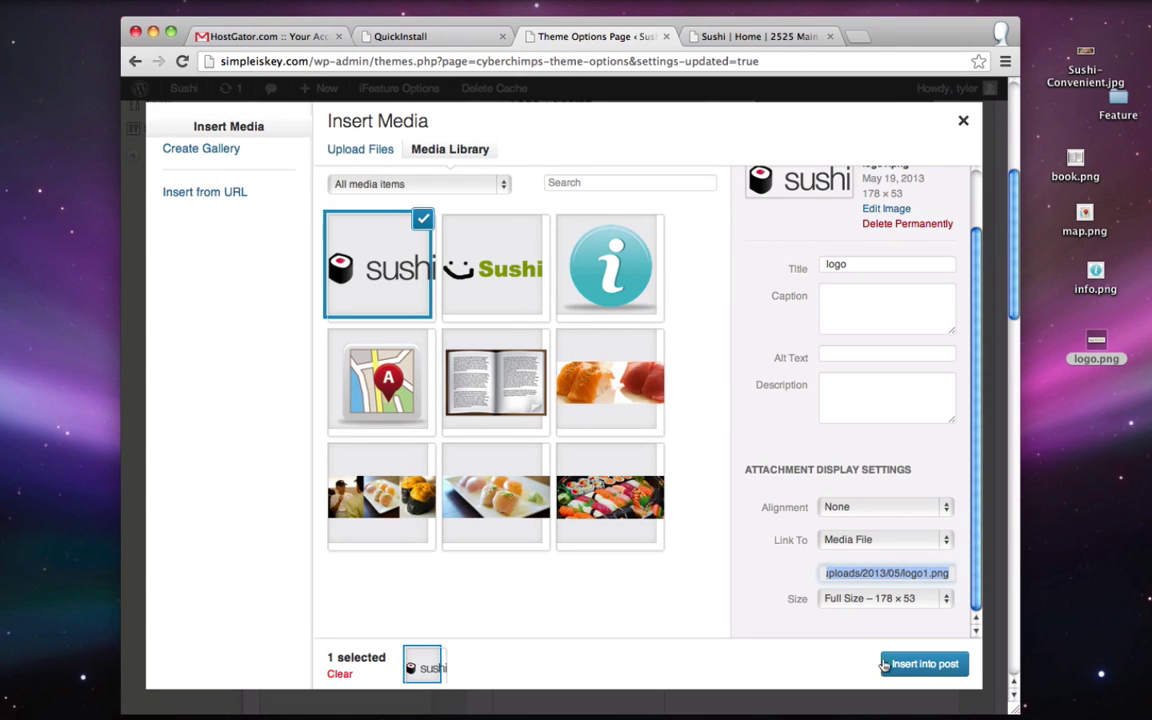
{"action": "left_click", "coordinate": [918, 665]}
- Save the theme options, reload the home page to check the sushi-roll logo, then open Menu
{"action": "scroll", "coordinate": [756, 396], "scroll_direction": "up", "scroll_amount": 5}
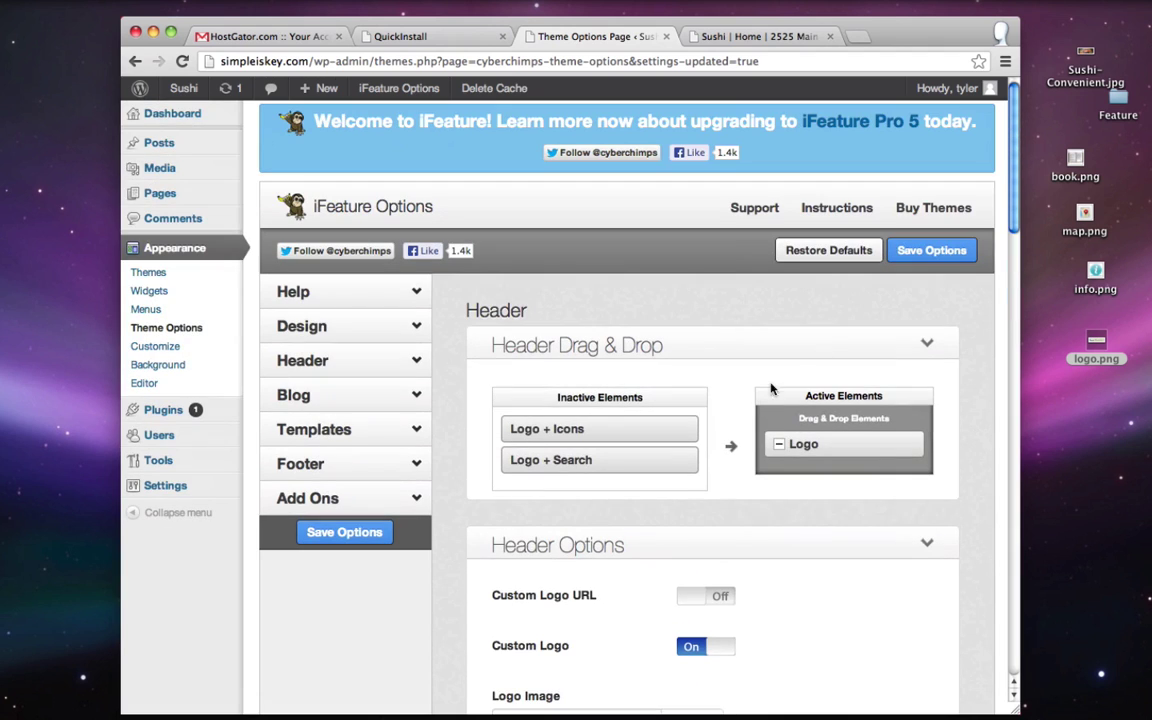
{"action": "left_click", "coordinate": [931, 250]}
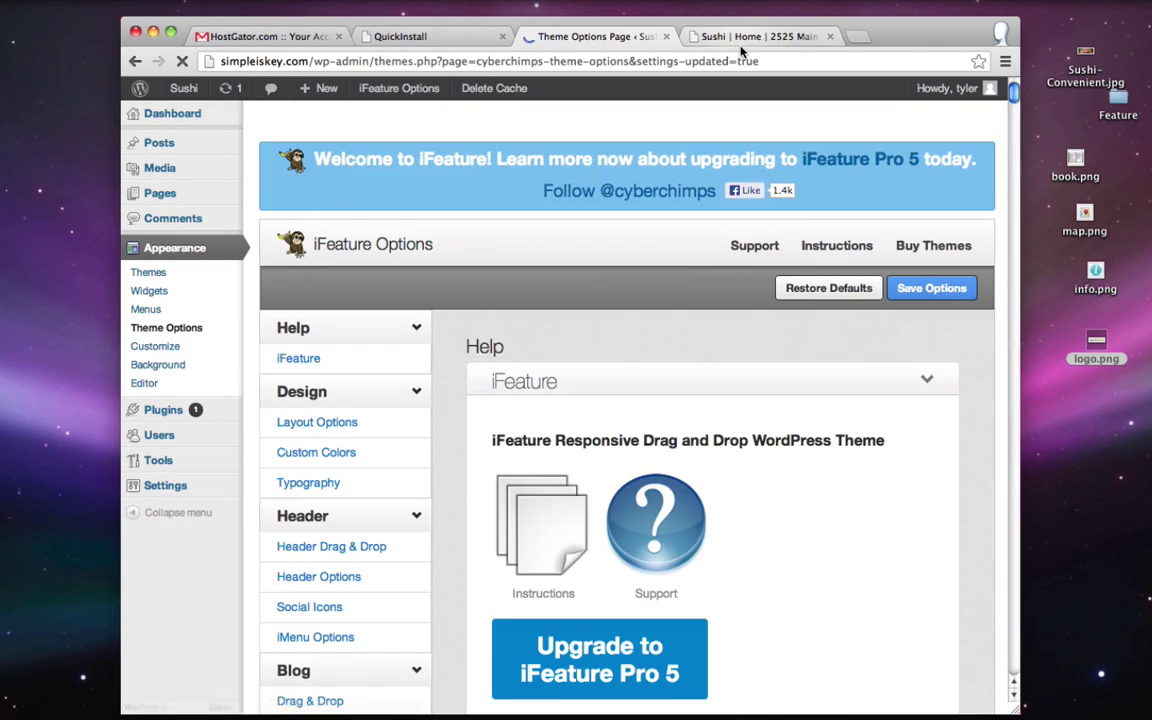
{"action": "left_click", "coordinate": [728, 38]}
{"action": "left_click", "coordinate": [182, 62]}
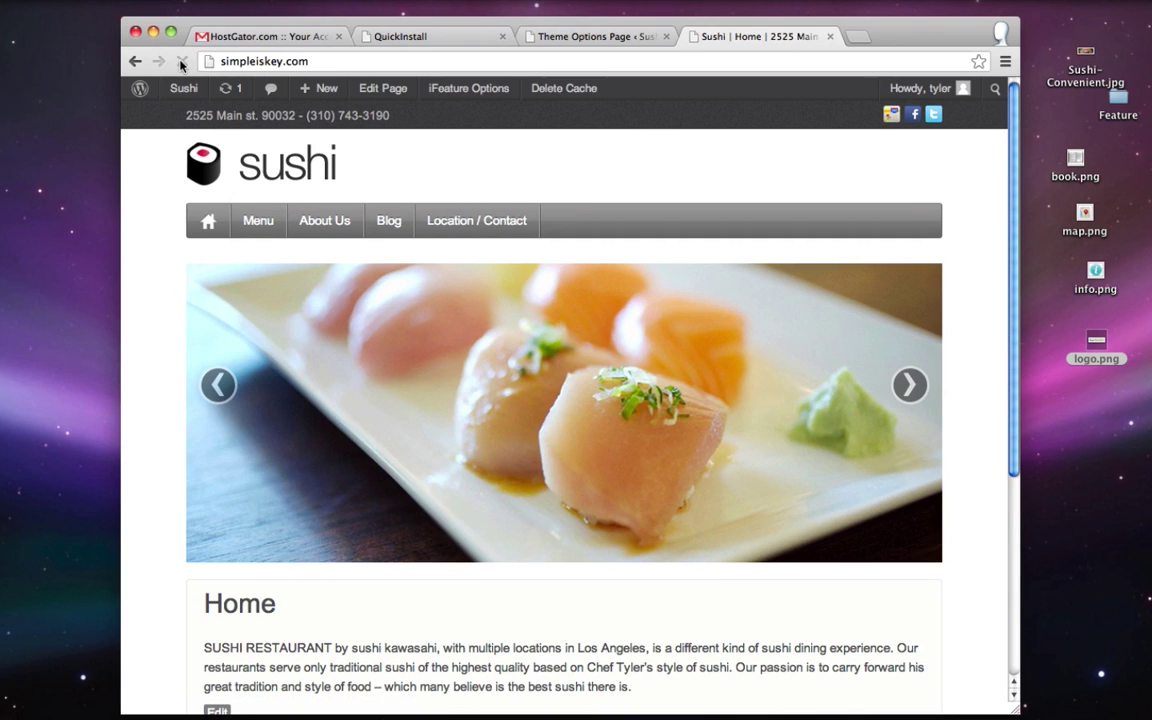
{"action": "scroll", "coordinate": [823, 175], "scroll_direction": "down", "scroll_amount": 5}
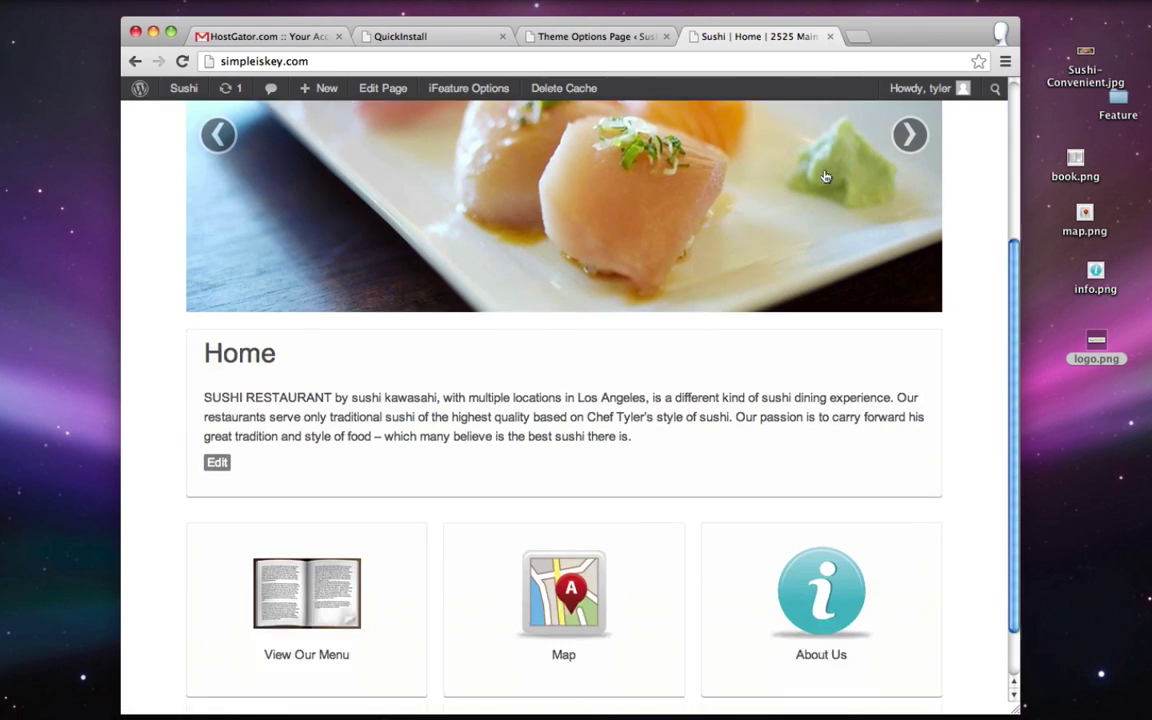
{"action": "scroll", "coordinate": [723, 463], "scroll_direction": "up", "scroll_amount": 5}
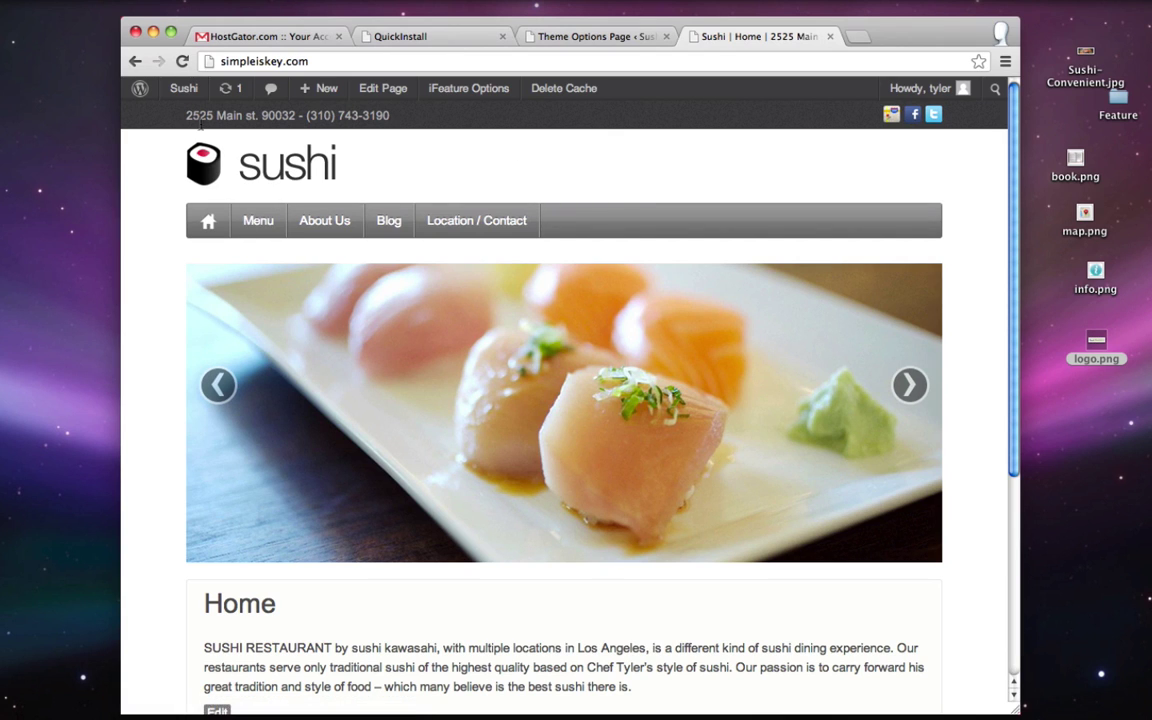
{"action": "left_click", "coordinate": [262, 222]}
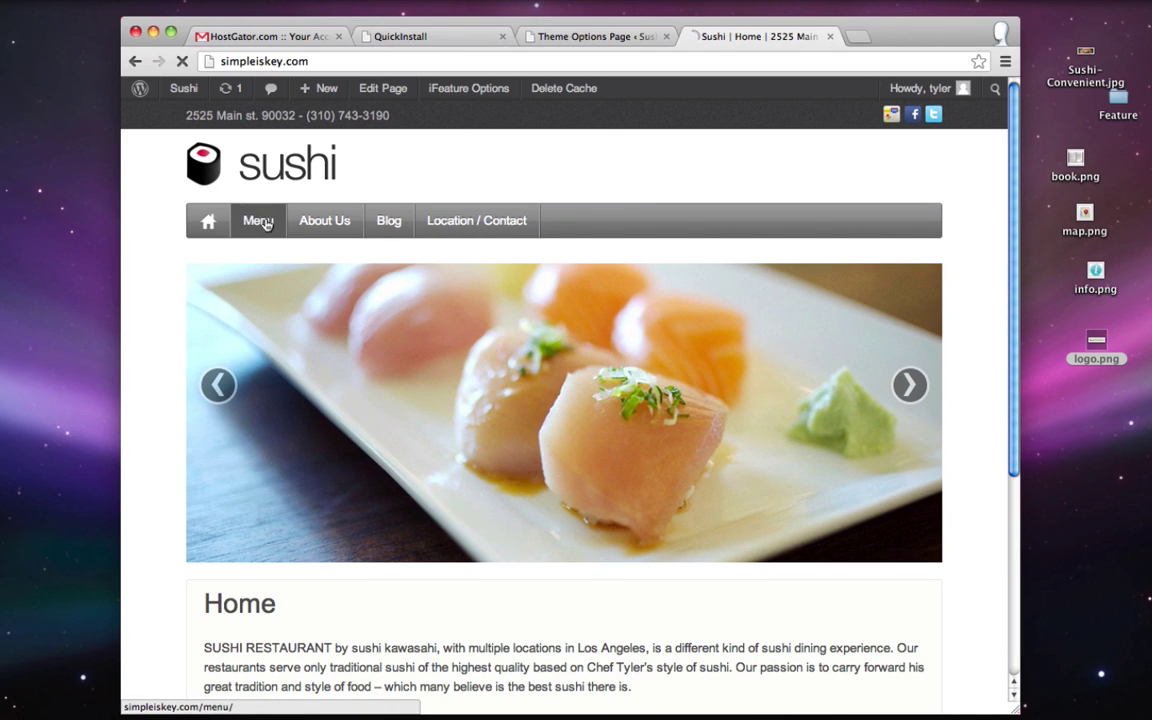
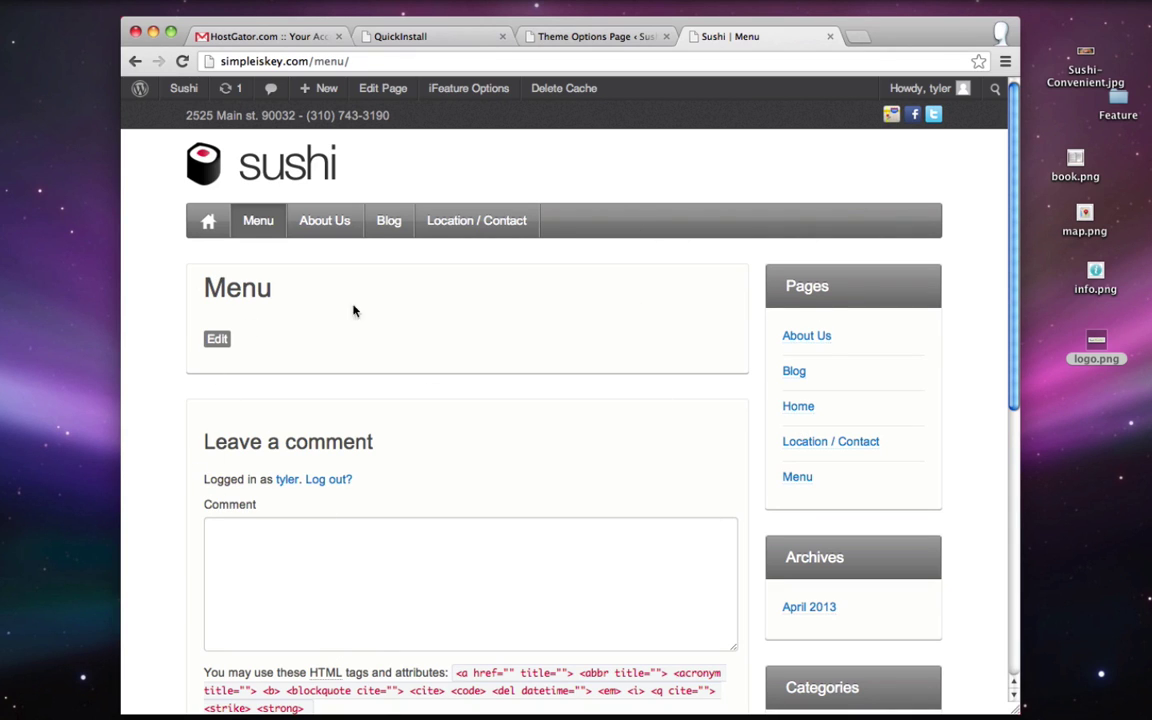
- Preview menu.jpeg in the Feature folder, then close the image and the folder
{"action": "double_click", "coordinate": [1120, 98]}
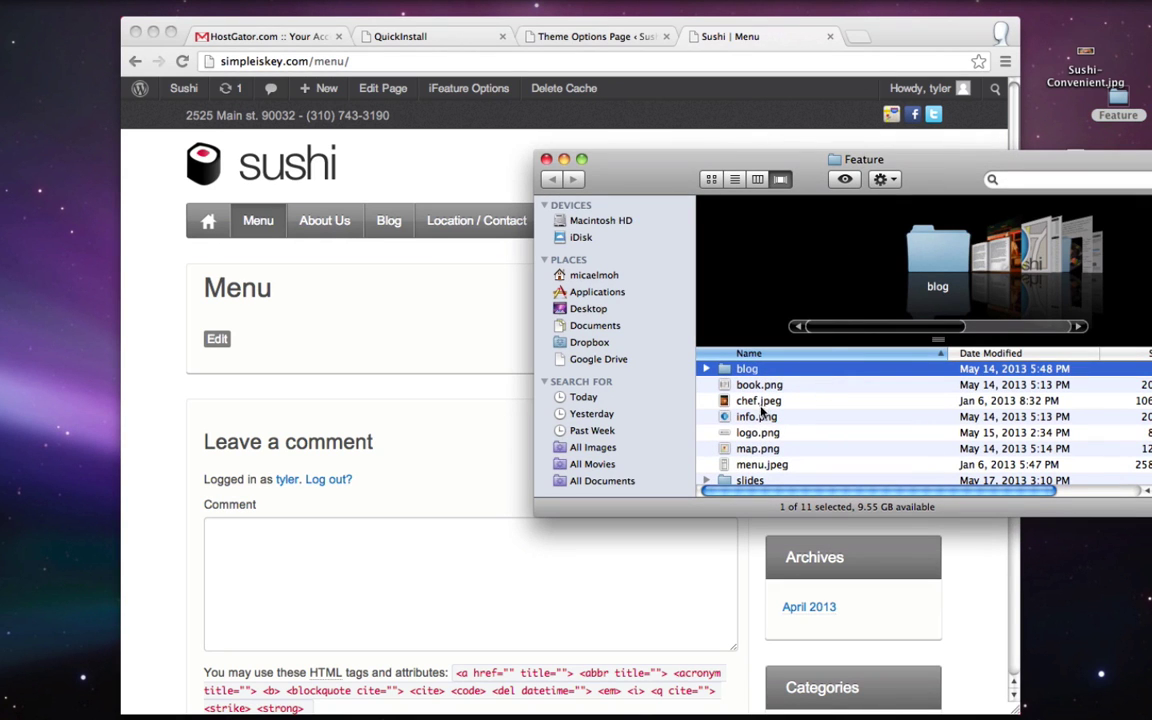
{"action": "double_click", "coordinate": [755, 465]}
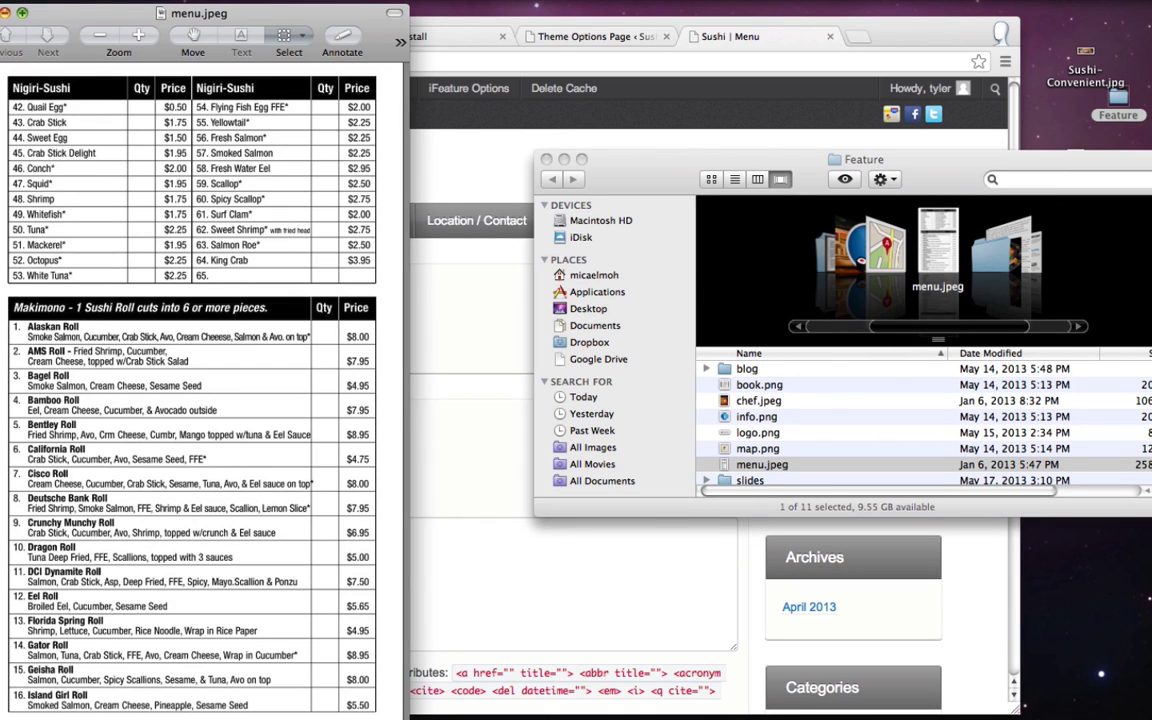
{"action": "key", "text": "super+w"}
{"action": "left_click", "coordinate": [546, 160]}
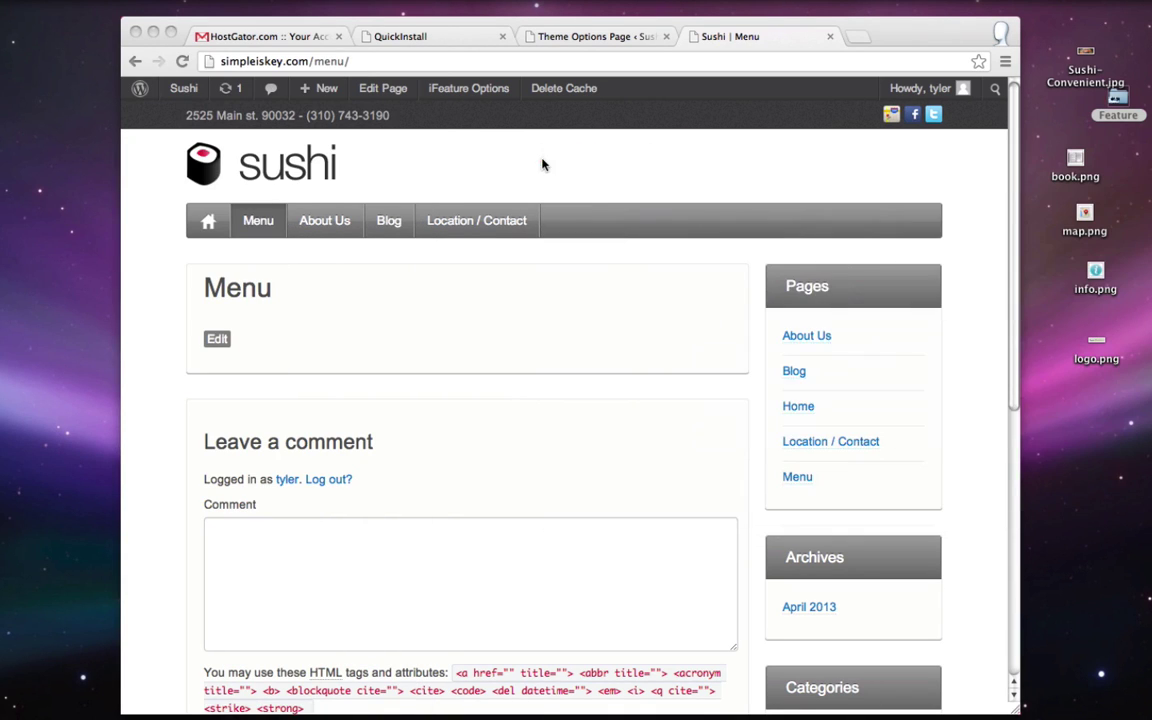
- Open the Menu page from the admin's Pages list for editing
{"action": "left_click", "coordinate": [566, 37]}
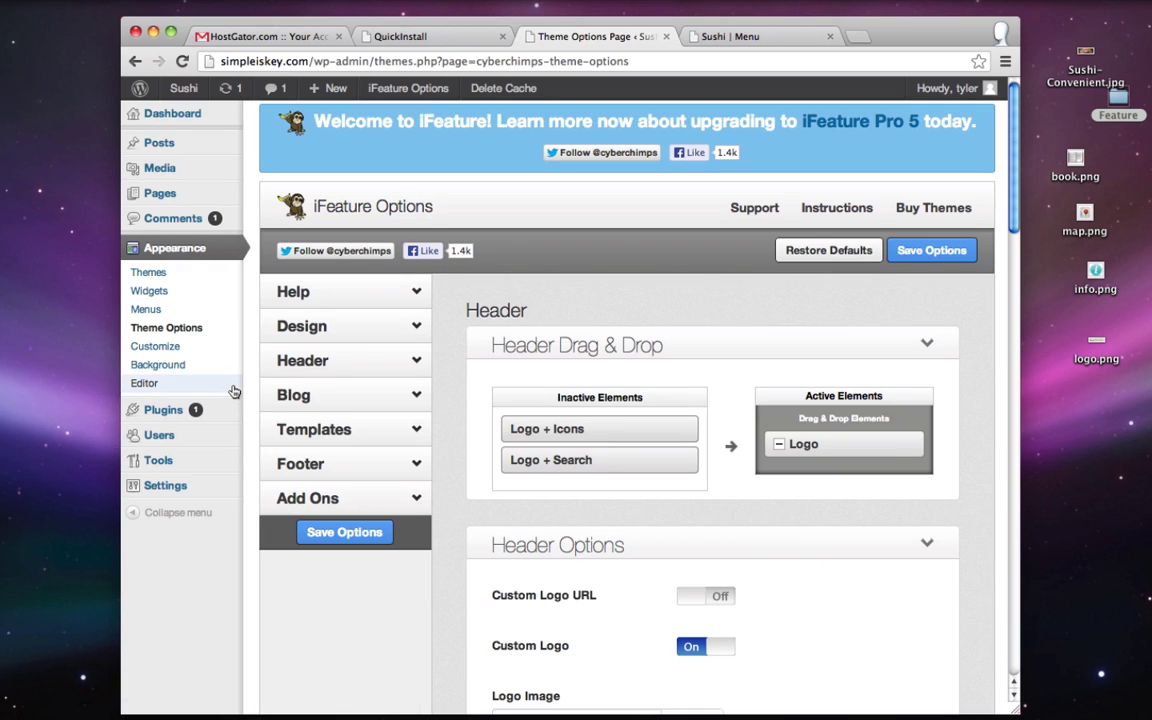
{"action": "left_click", "coordinate": [165, 195]}
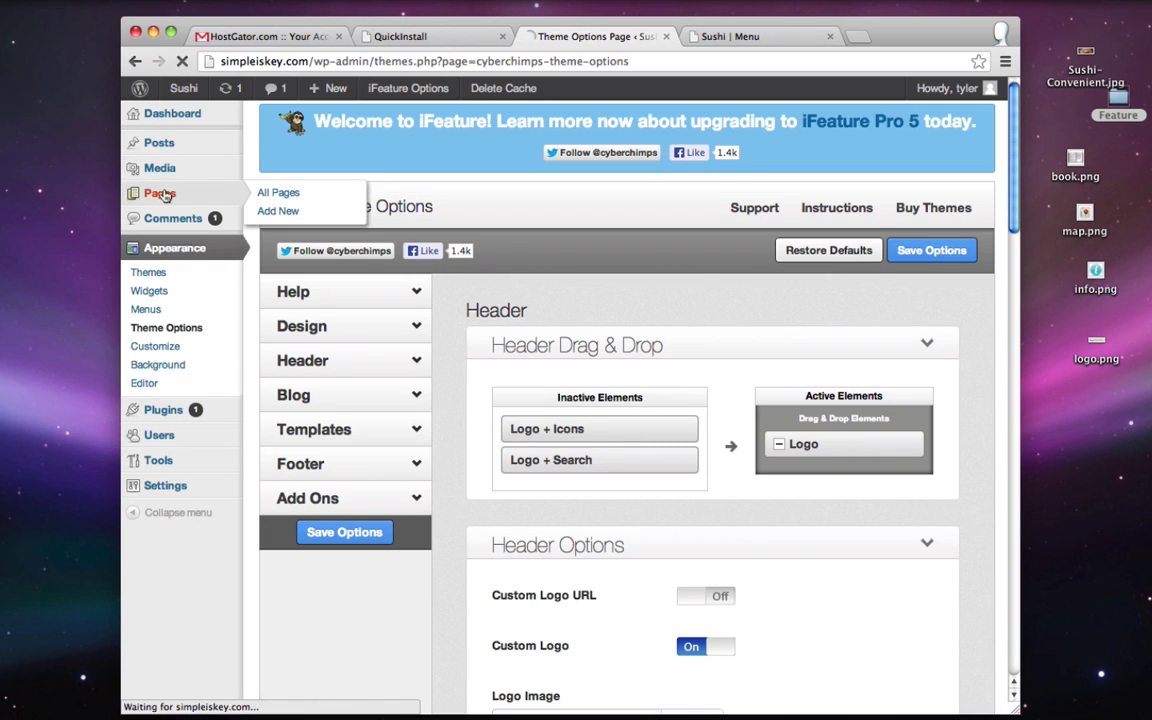
{"action": "mouse_move", "coordinate": [311, 445]}
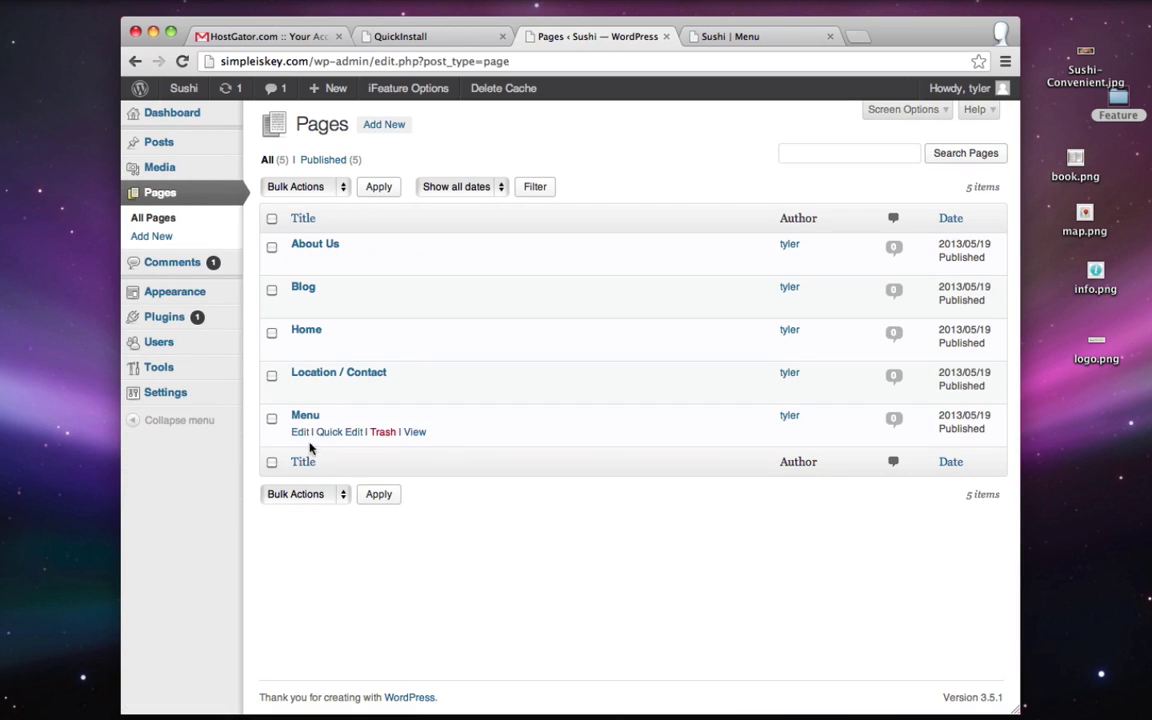
{"action": "left_click", "coordinate": [300, 433]}
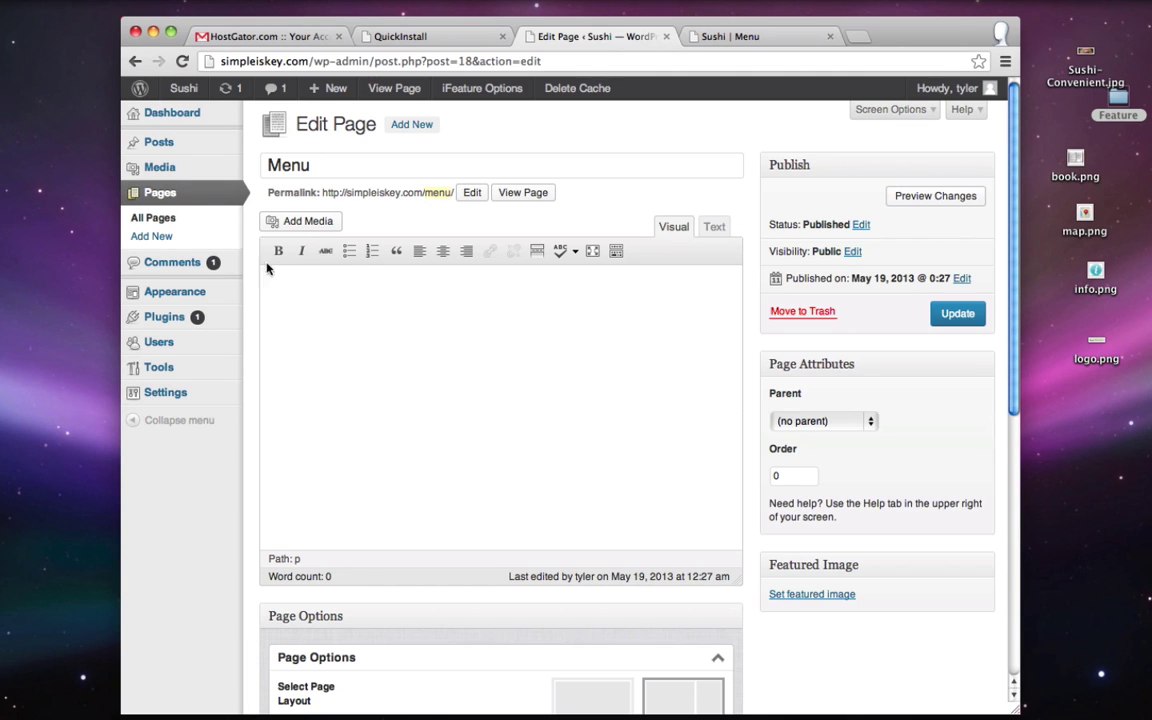
- Upload menu.jpeg from the Feature folder through Add Media
{"action": "left_click", "coordinate": [301, 224]}
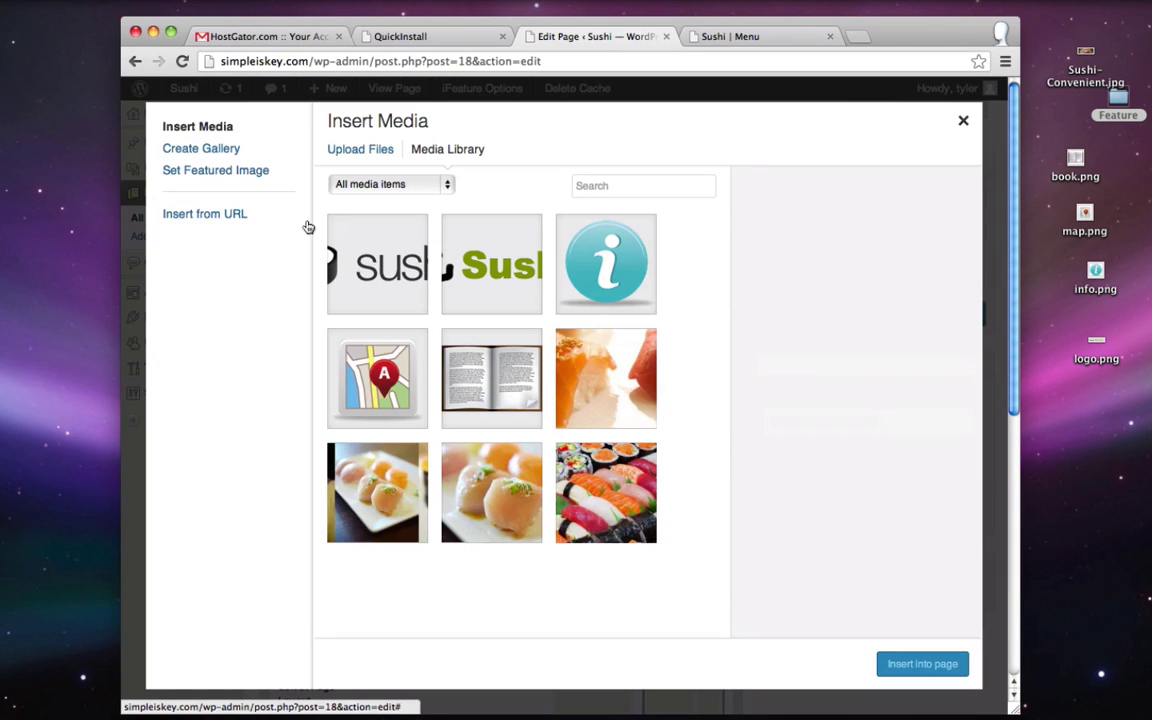
{"action": "left_click", "coordinate": [351, 151]}
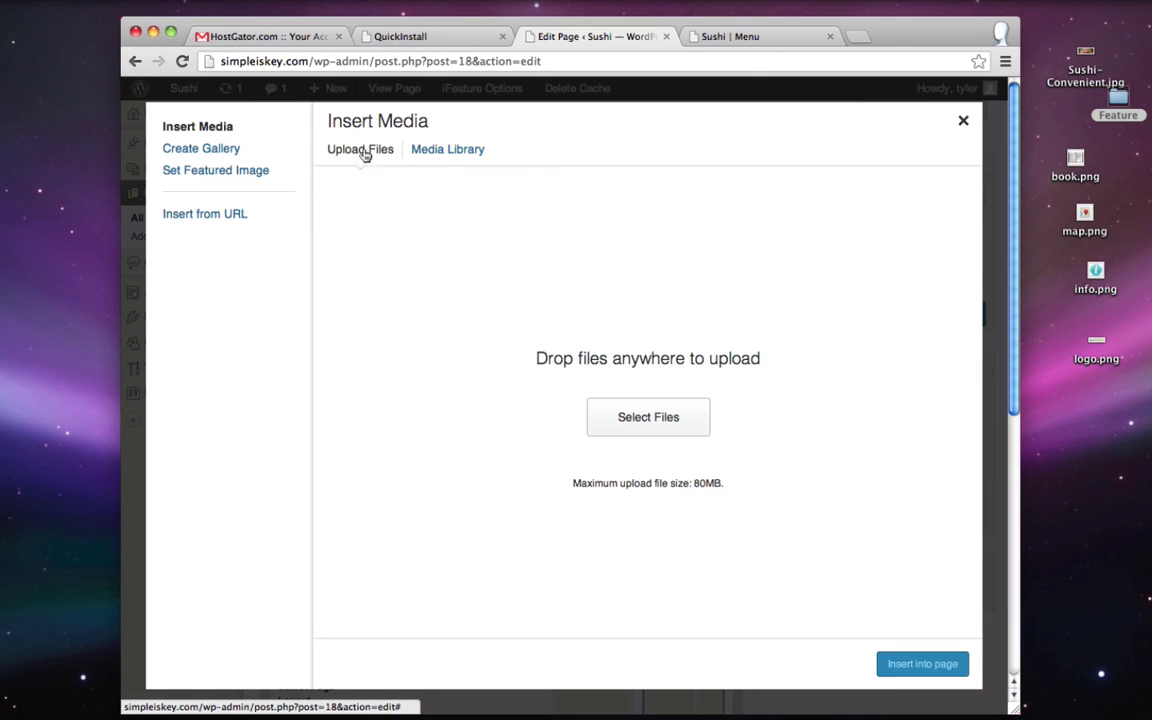
{"action": "left_click", "coordinate": [631, 420]}
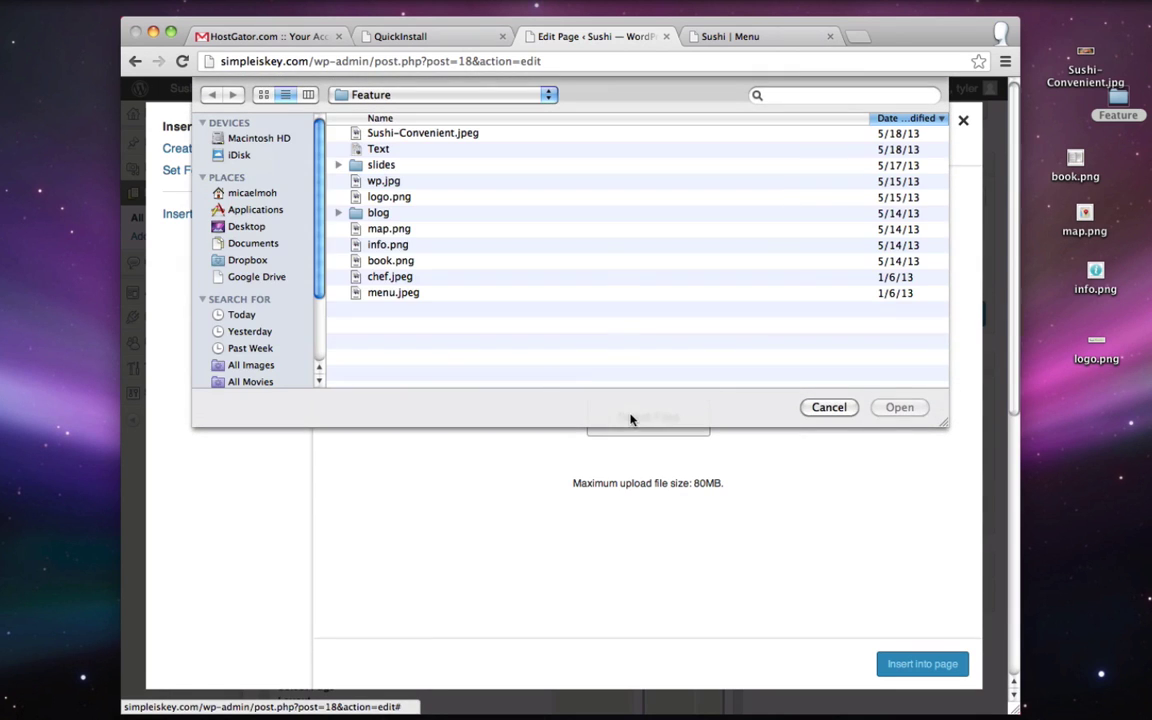
{"action": "left_click", "coordinate": [395, 293]}
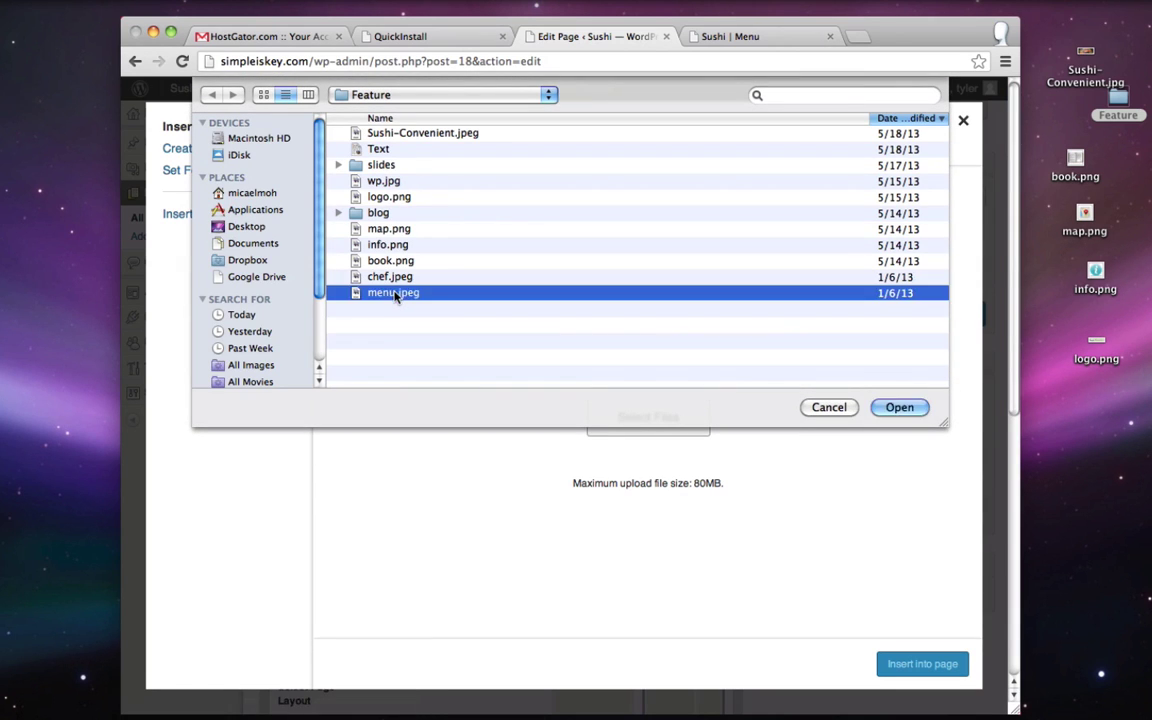
{"action": "left_click", "coordinate": [899, 407]}
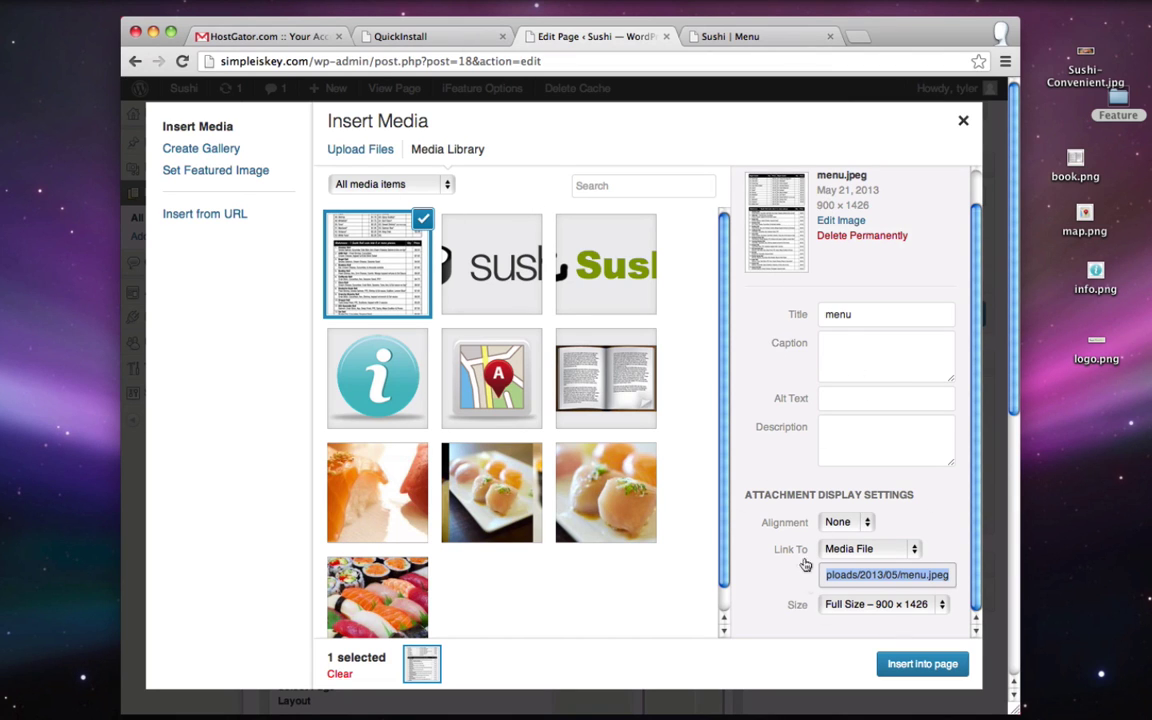
- Insert menu.jpeg into the page at Full Size with Link To set to None
{"action": "left_click", "coordinate": [866, 605]}
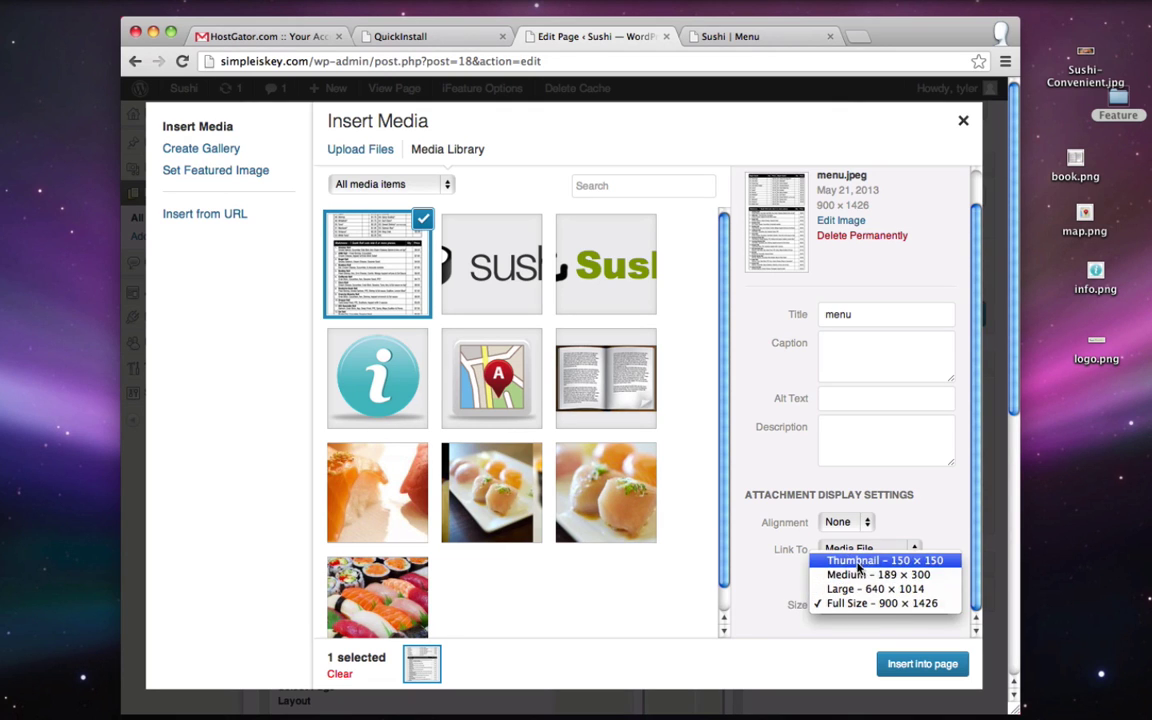
{"action": "left_click", "coordinate": [765, 574]}
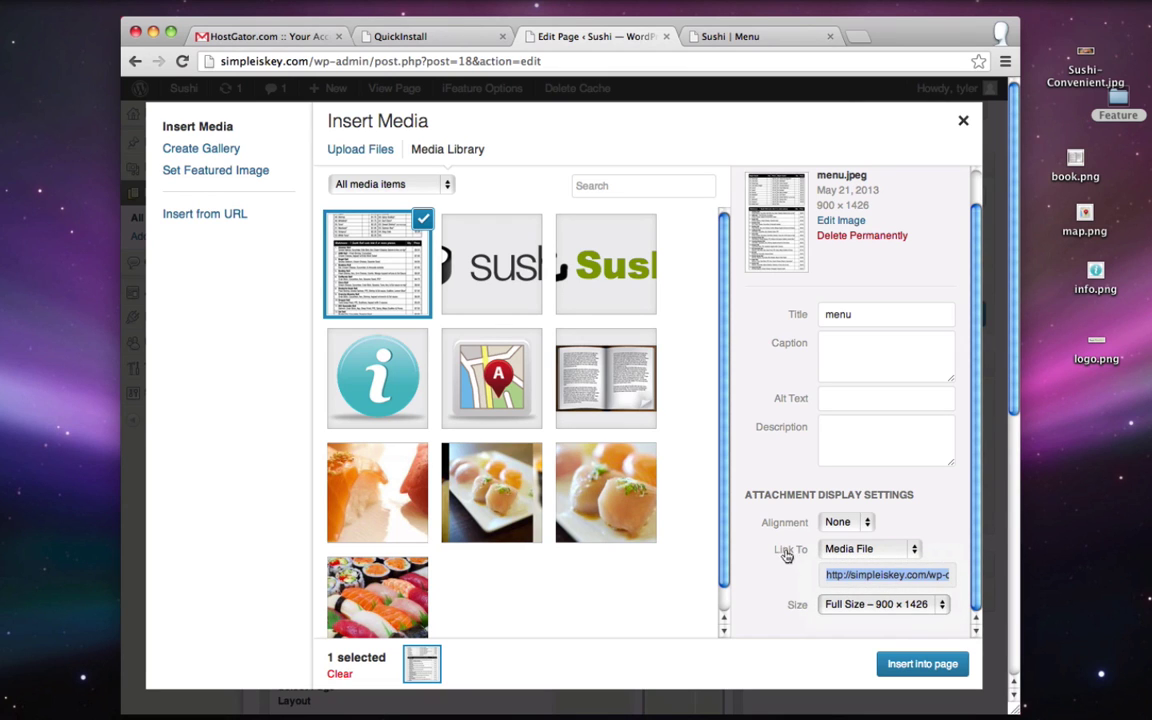
{"action": "left_click", "coordinate": [834, 553]}
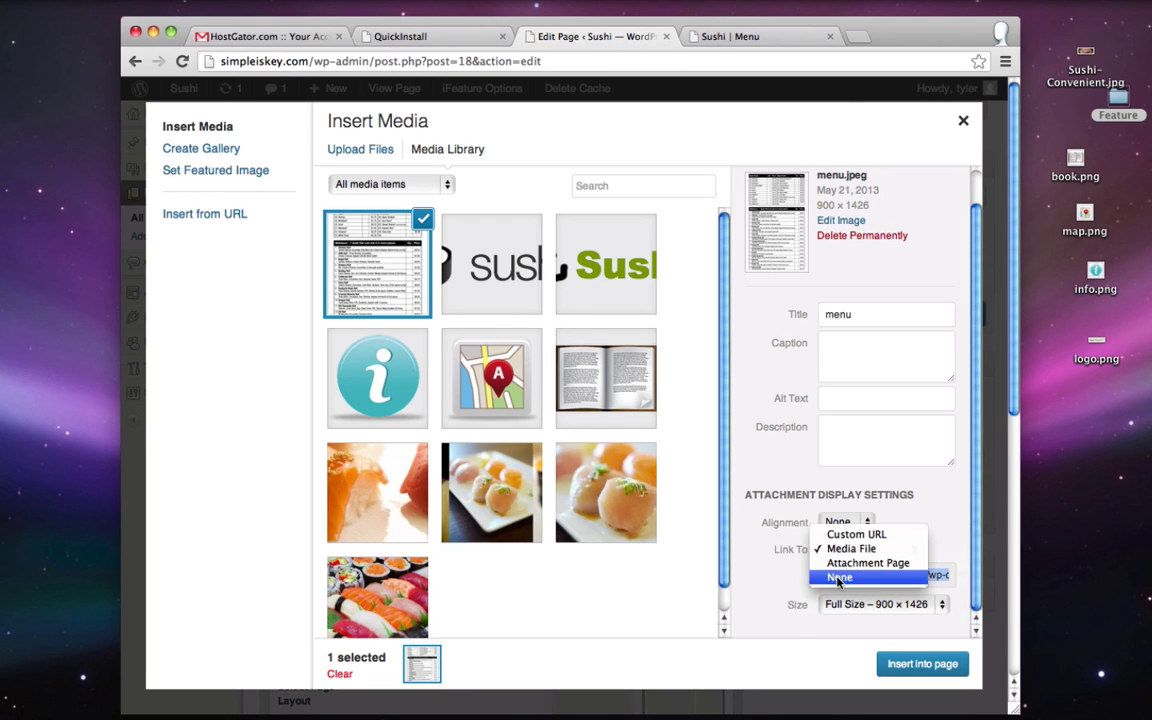
{"action": "left_click", "coordinate": [840, 577]}
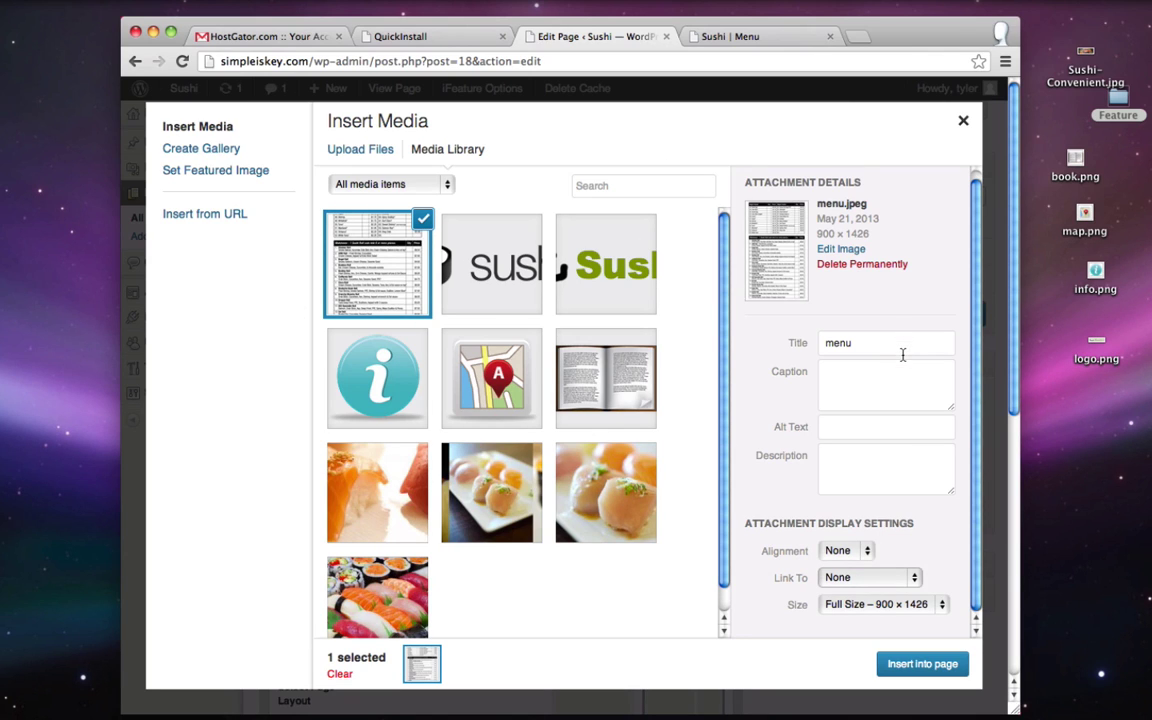
{"action": "left_click", "coordinate": [922, 664]}
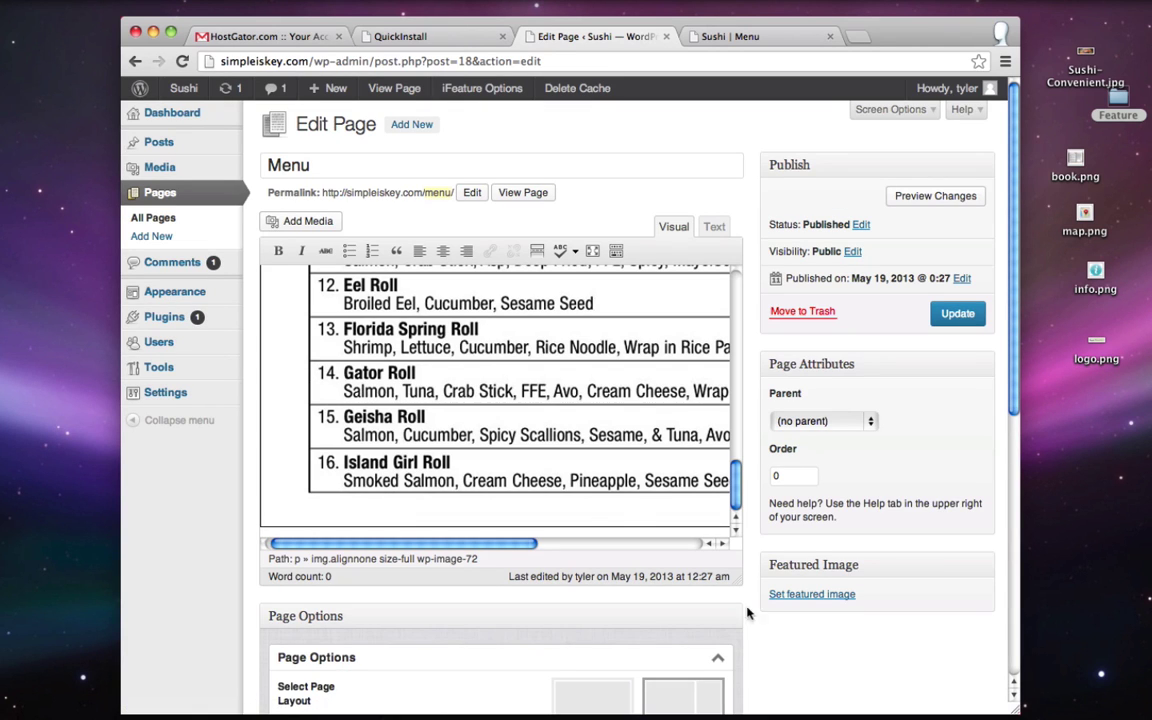
- Centre-align the menu image and check it on the live page
{"action": "left_click", "coordinate": [493, 340]}
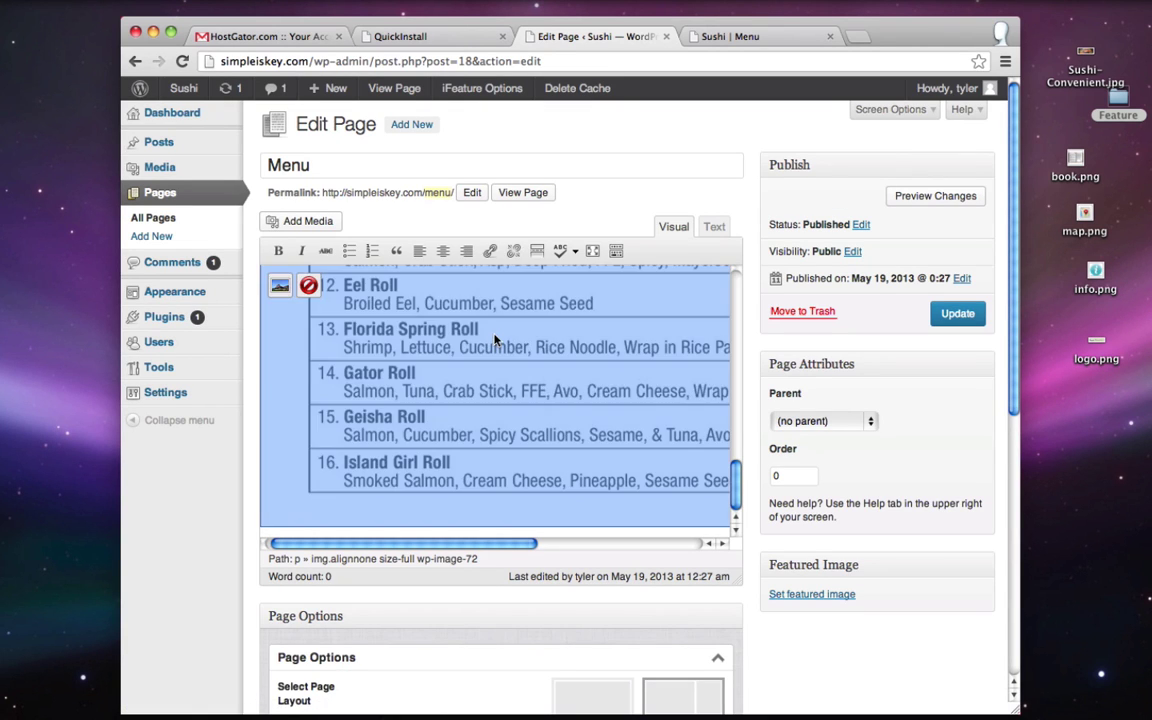
{"action": "left_click", "coordinate": [443, 251]}
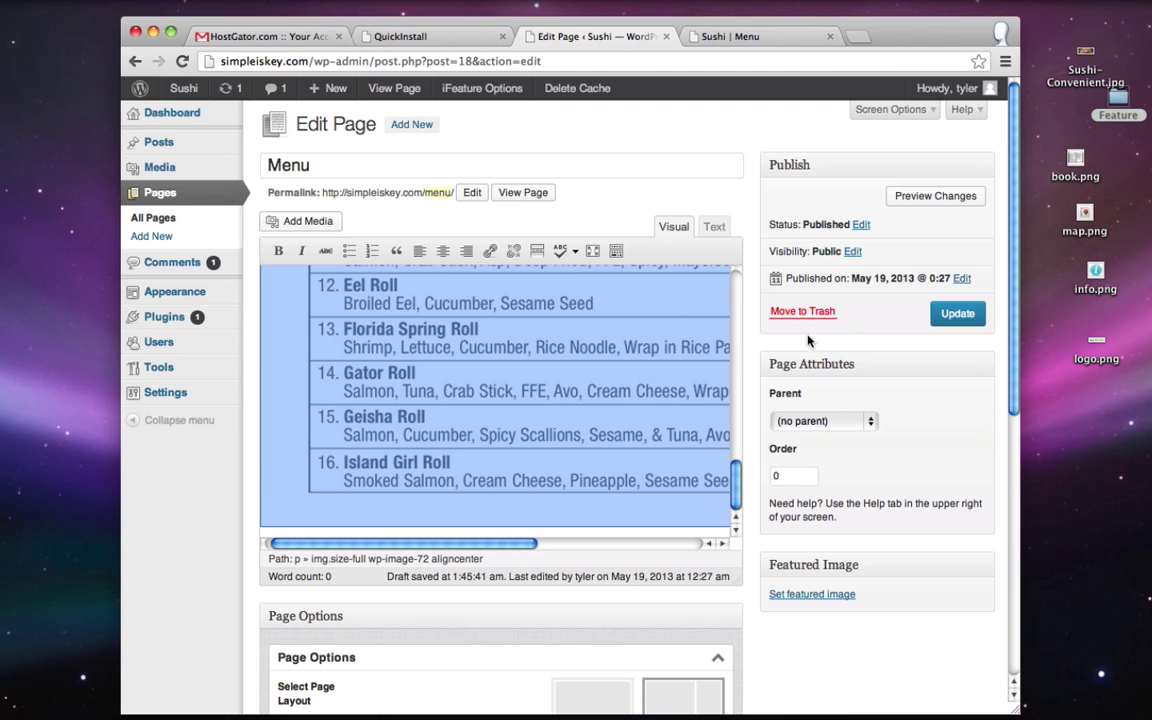
{"action": "left_click", "coordinate": [720, 35]}
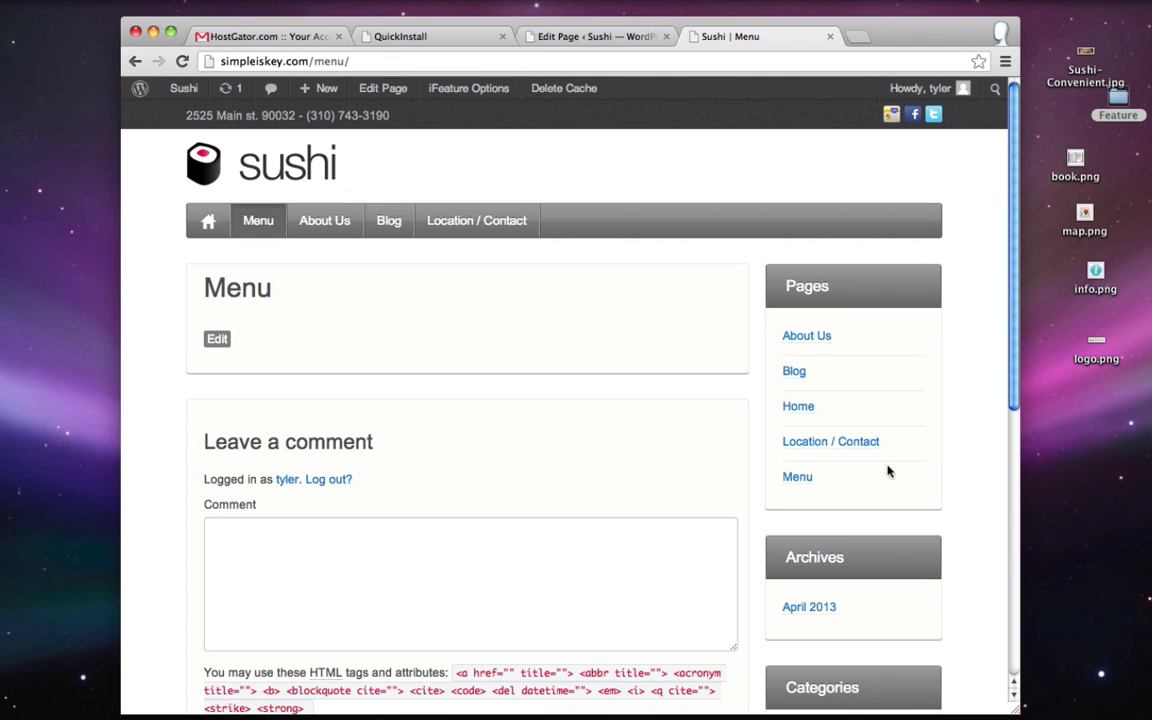
{"action": "left_click", "coordinate": [595, 38]}
- Switch the Menu page to the full-width, no-sidebar layout under Page Options
{"action": "scroll", "coordinate": [193, 490], "scroll_direction": "down", "scroll_amount": 5}
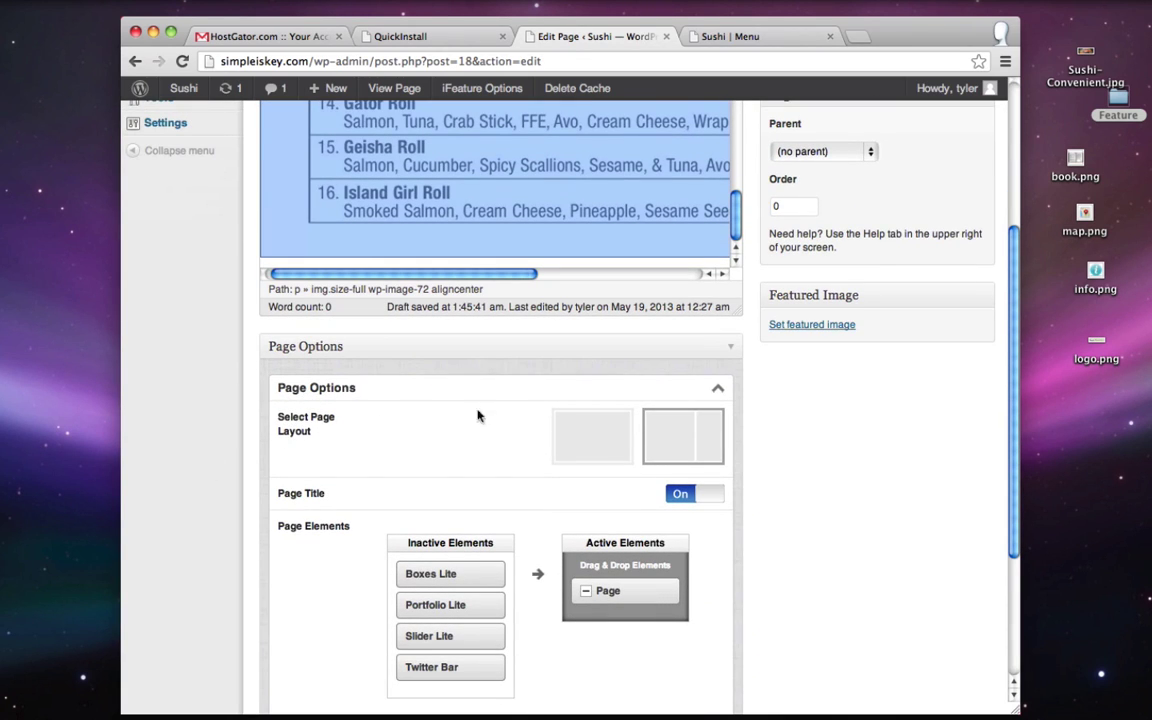
{"action": "left_click", "coordinate": [600, 443]}
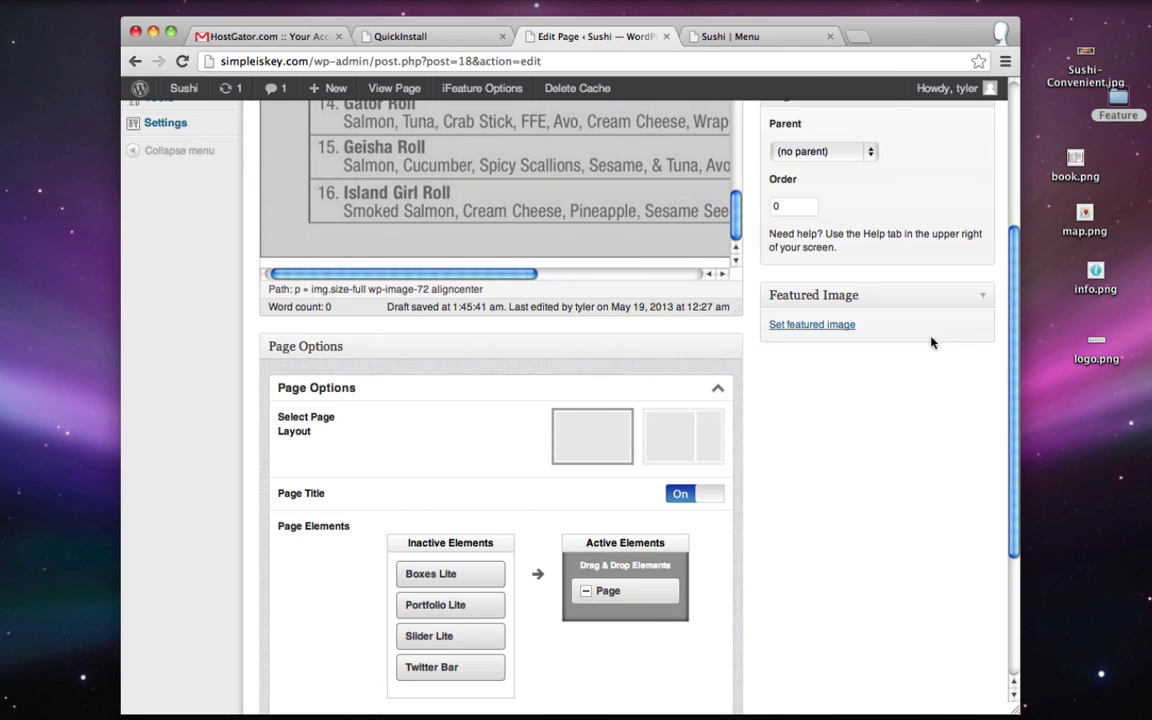
{"action": "left_click", "coordinate": [690, 37]}
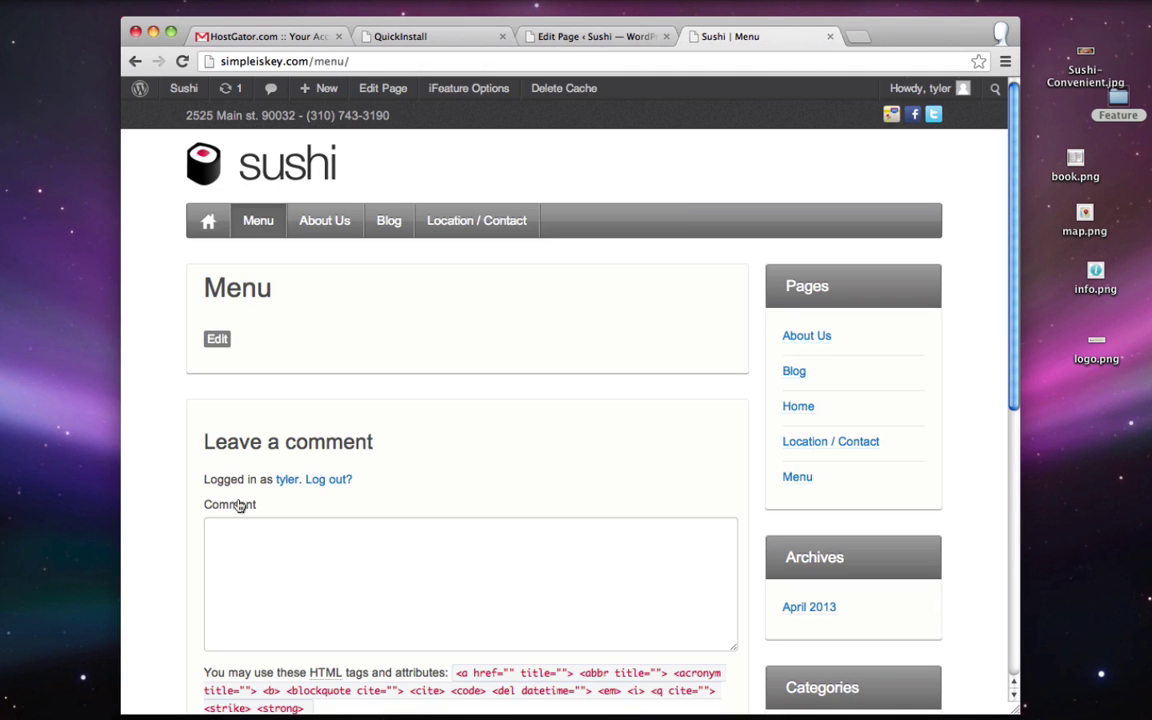
{"action": "left_click", "coordinate": [512, 34]}
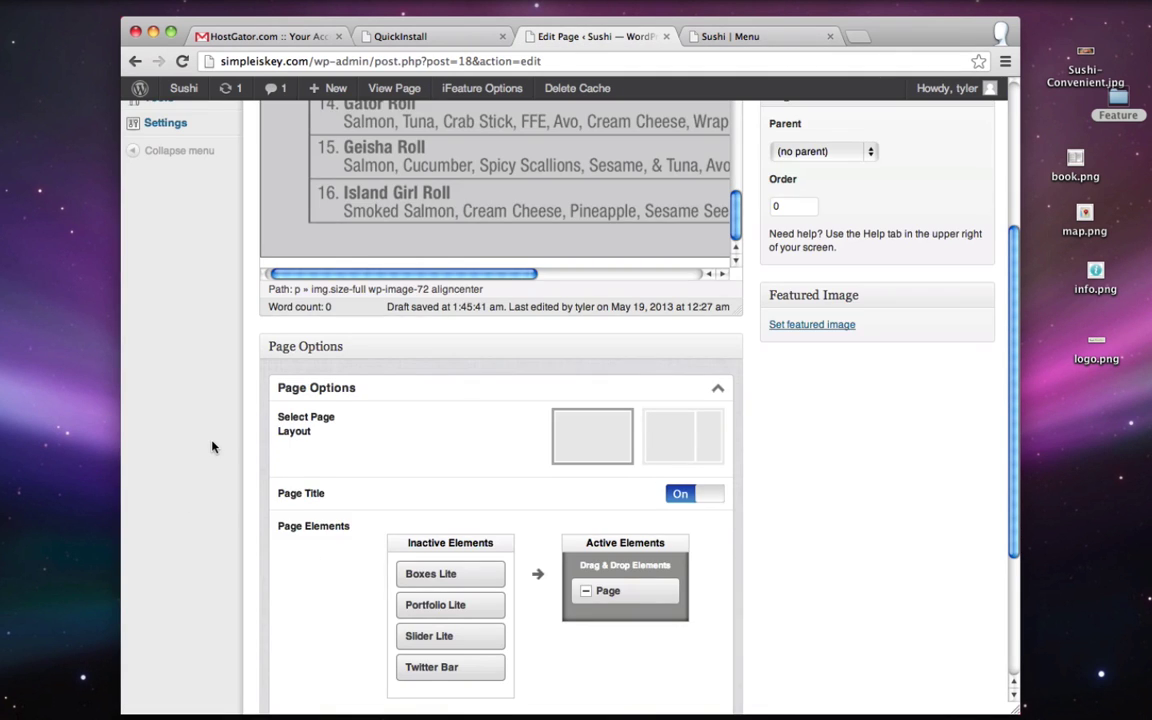
{"action": "scroll", "coordinate": [212, 447], "scroll_direction": "down", "scroll_amount": 3}
{"action": "scroll", "coordinate": [301, 570], "scroll_direction": "up", "scroll_amount": 5}
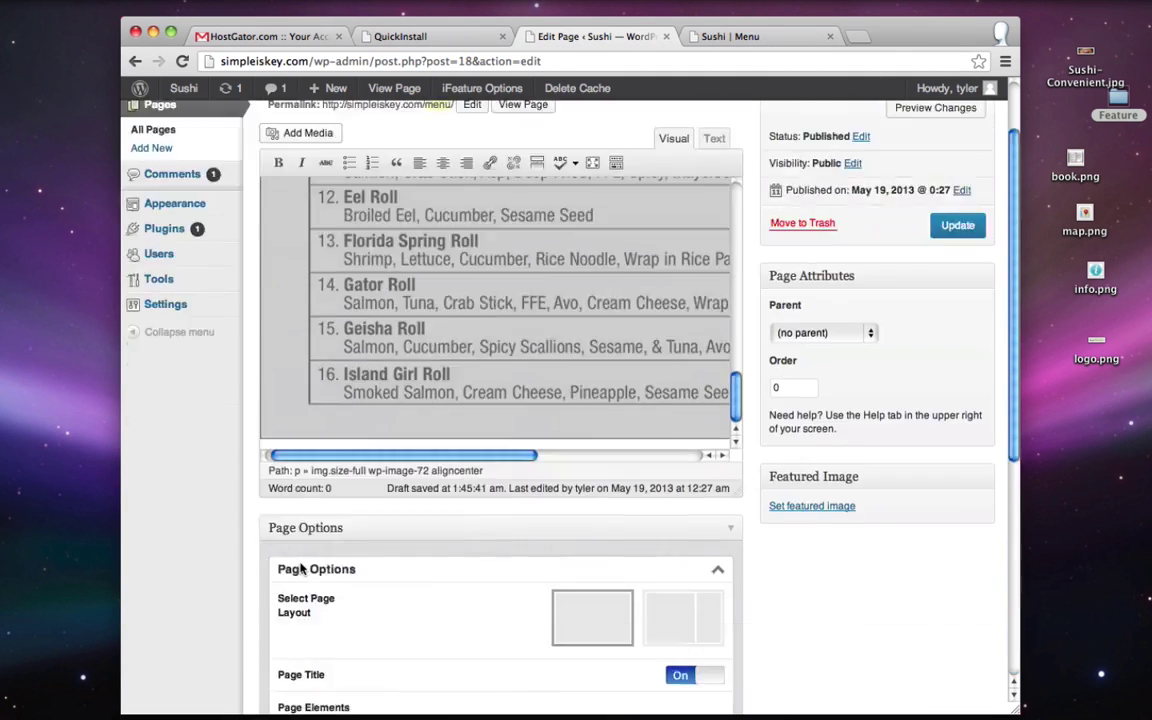
{"action": "scroll", "coordinate": [301, 570], "scroll_direction": "up", "scroll_amount": 3}
- Disable comments and trackbacks and update the Menu page
{"action": "left_click", "coordinate": [900, 110]}
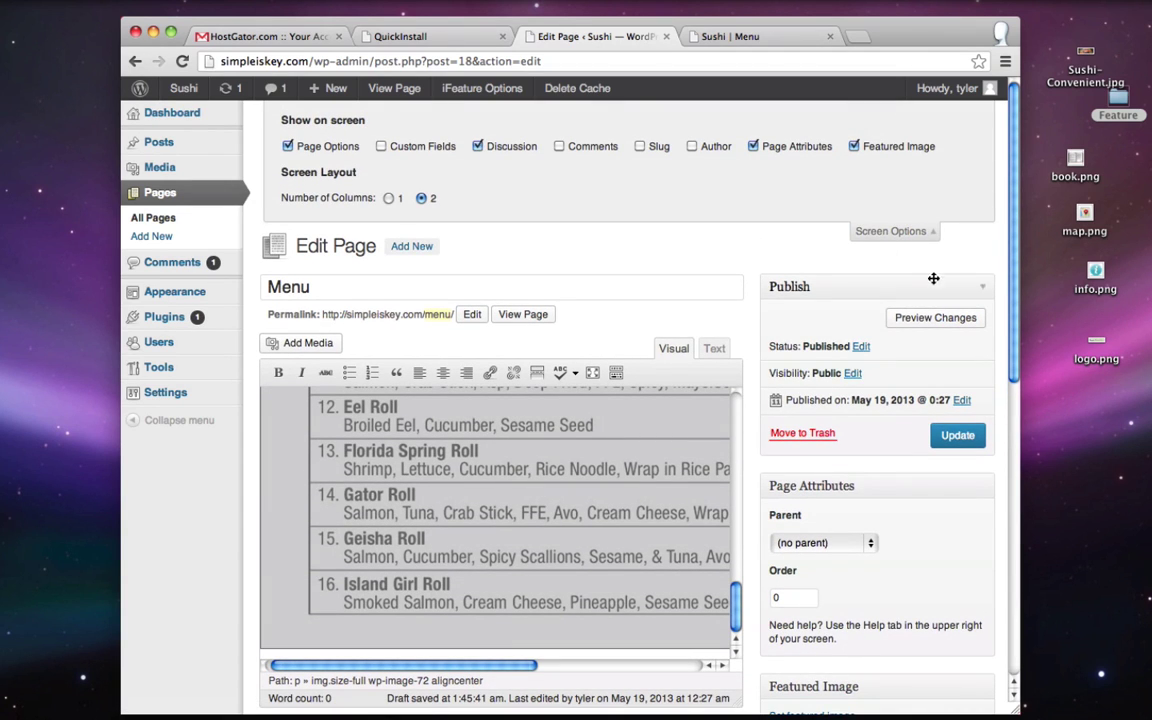
{"action": "scroll", "coordinate": [822, 262], "scroll_direction": "down", "scroll_amount": 1}
{"action": "scroll", "coordinate": [822, 262], "scroll_direction": "down", "scroll_amount": 10}
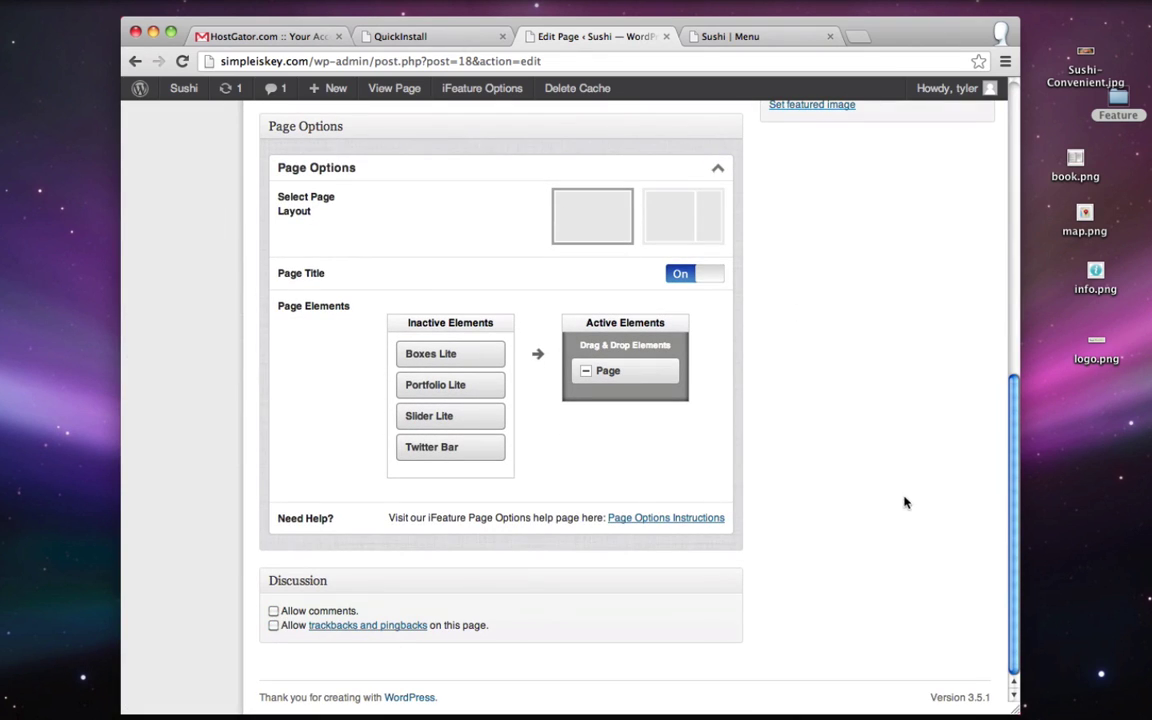
{"action": "scroll", "coordinate": [905, 540], "scroll_direction": "up", "scroll_amount": 10}
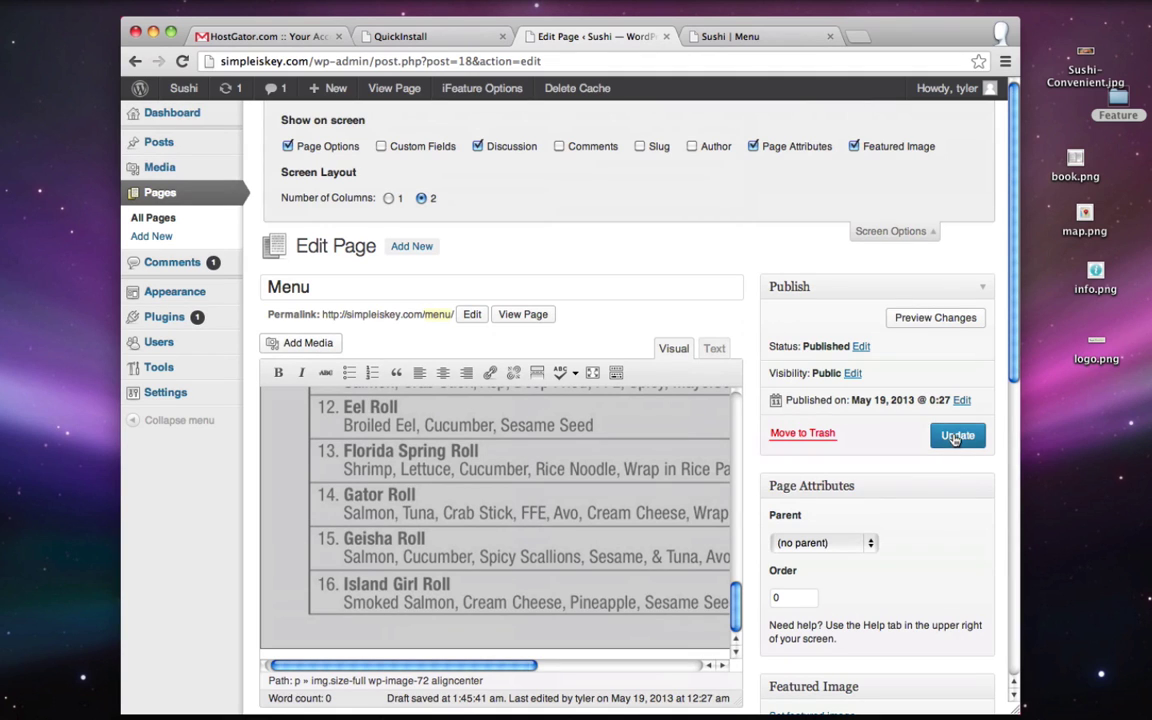
{"action": "left_click", "coordinate": [955, 436]}
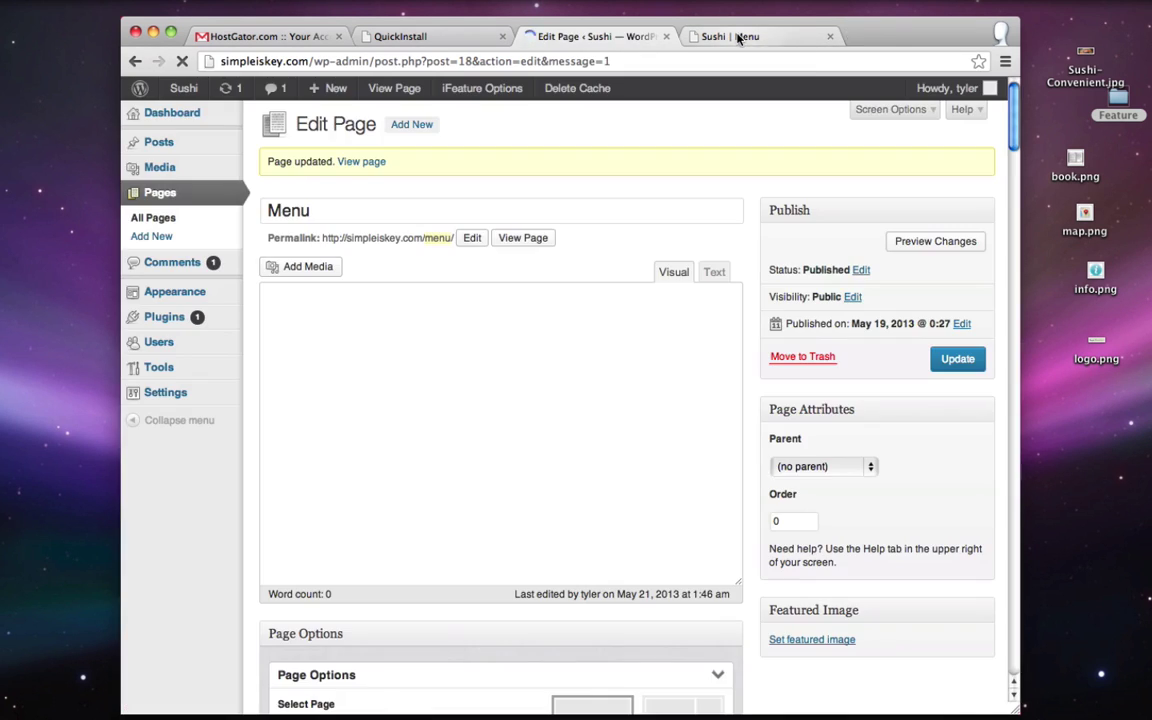
- Reload and review the live Menu page, then go to About Us from the navigation bar
{"action": "left_click", "coordinate": [740, 36]}
{"action": "left_click", "coordinate": [182, 62]}
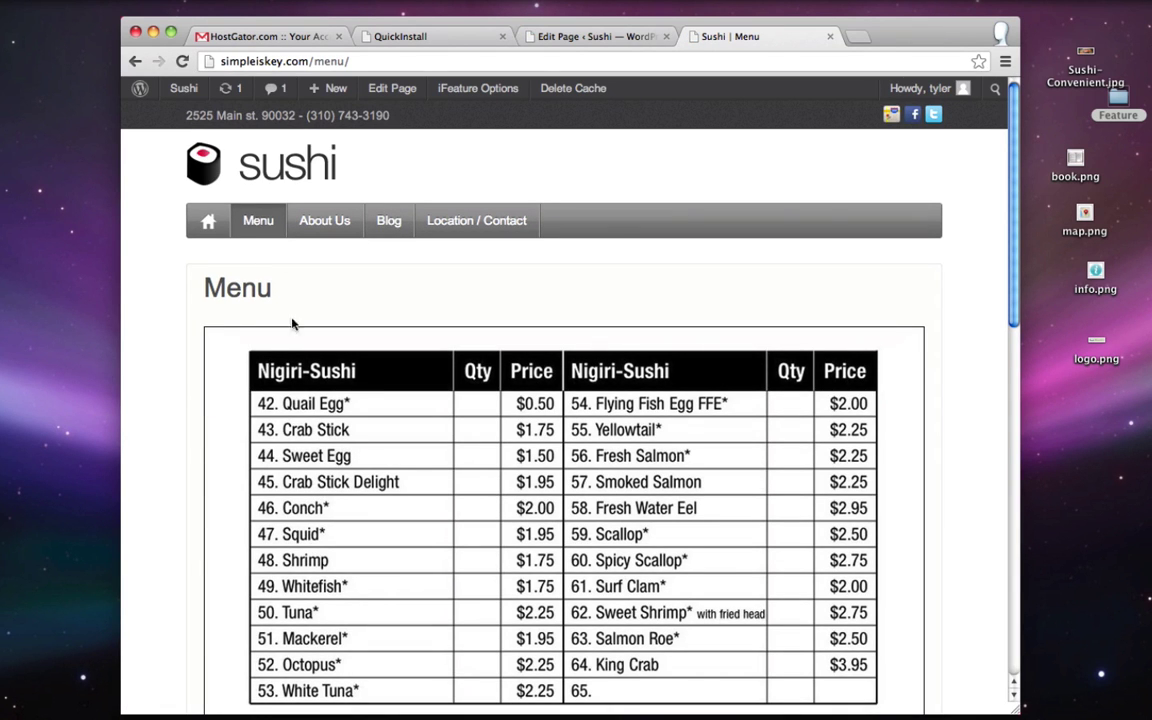
{"action": "scroll", "coordinate": [200, 275], "scroll_direction": "down", "scroll_amount": 20}
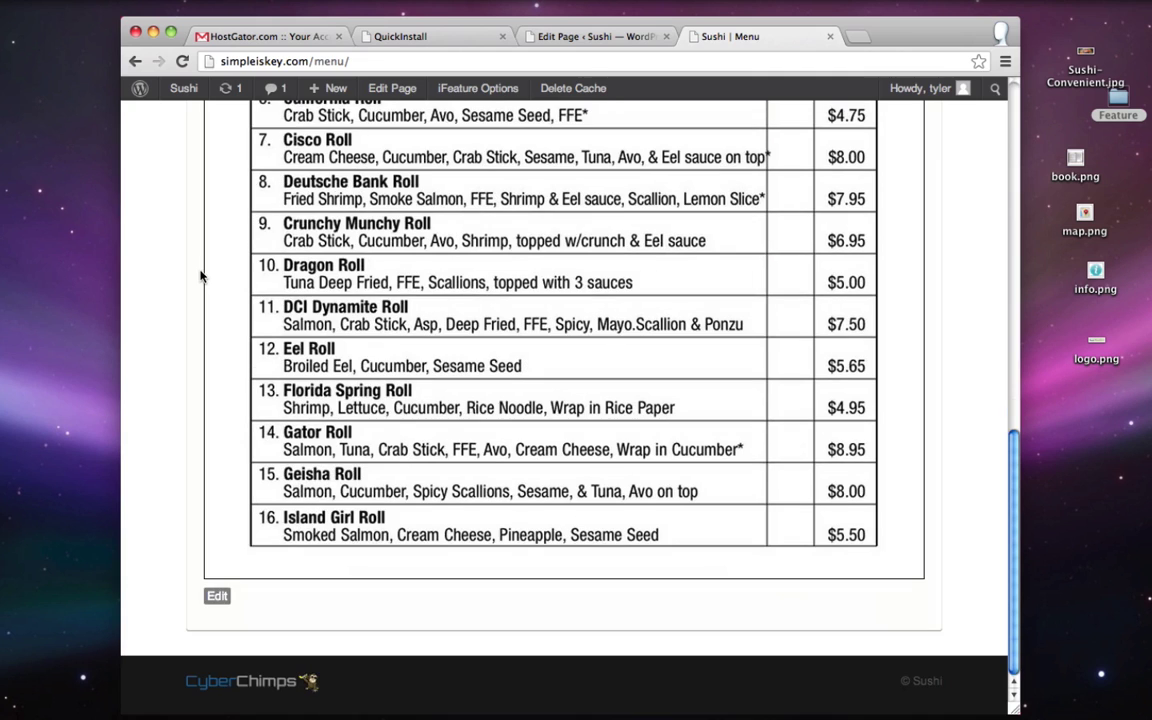
{"action": "scroll", "coordinate": [202, 270], "scroll_direction": "up", "scroll_amount": 20}
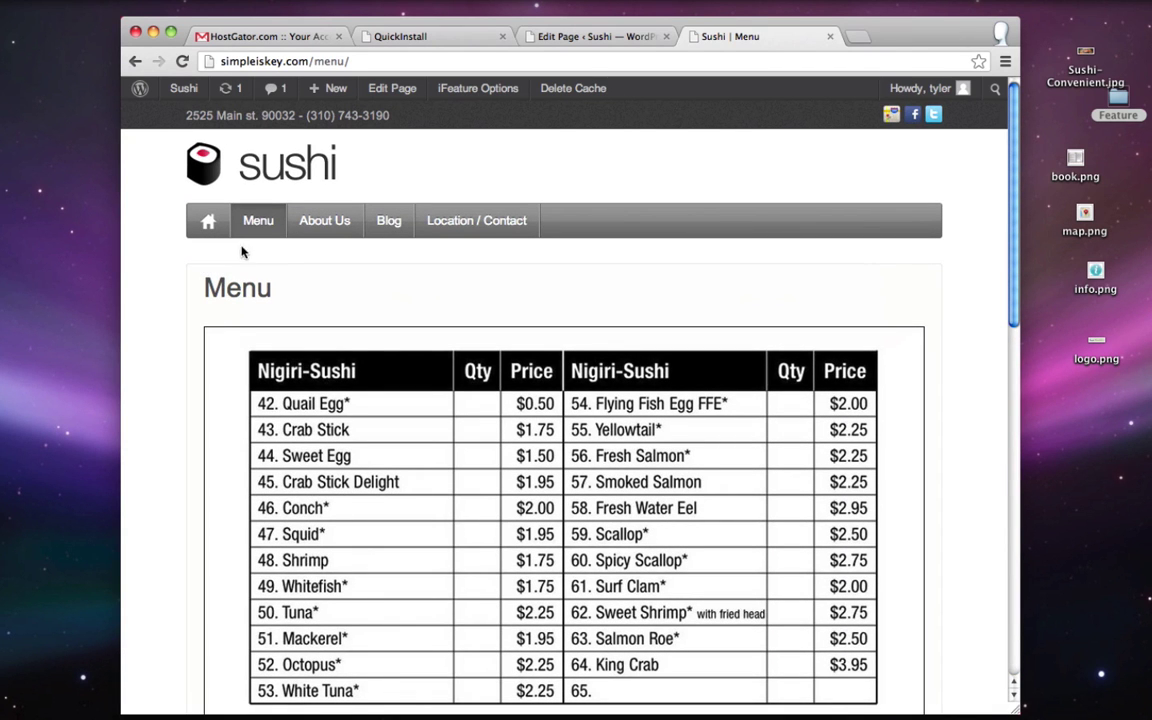
{"action": "left_click", "coordinate": [324, 221]}
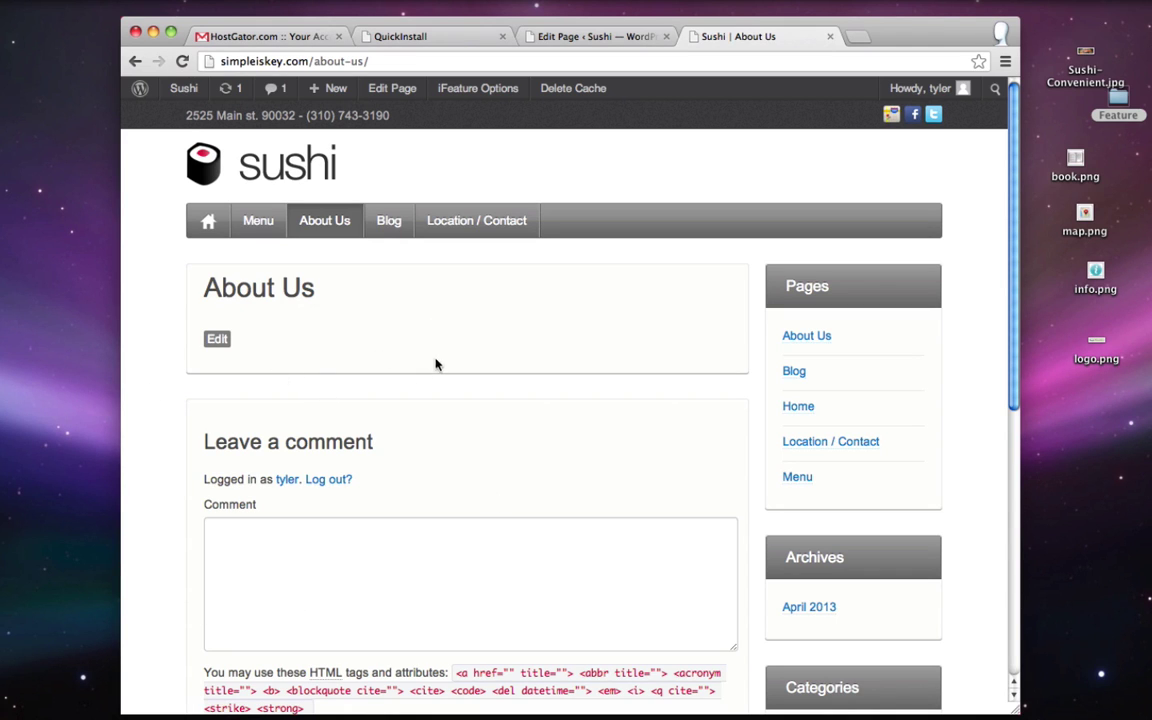
- Open the About Us page in the page editor
{"action": "left_click", "coordinate": [574, 38]}
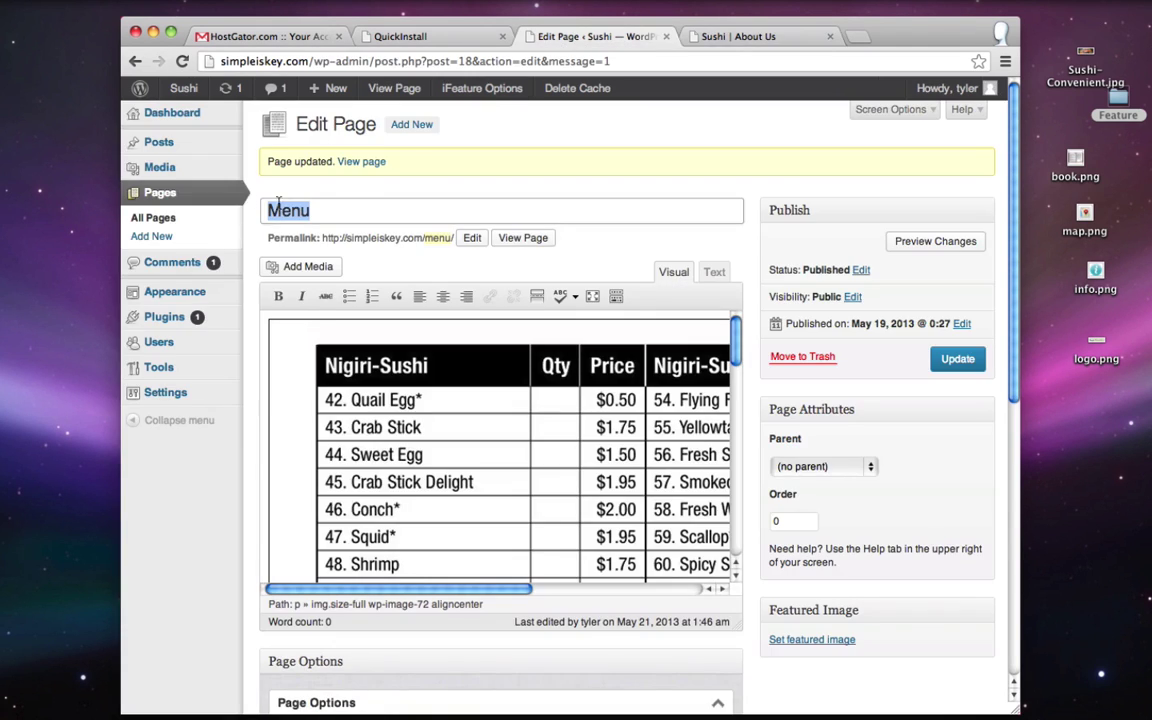
{"action": "left_click", "coordinate": [168, 192]}
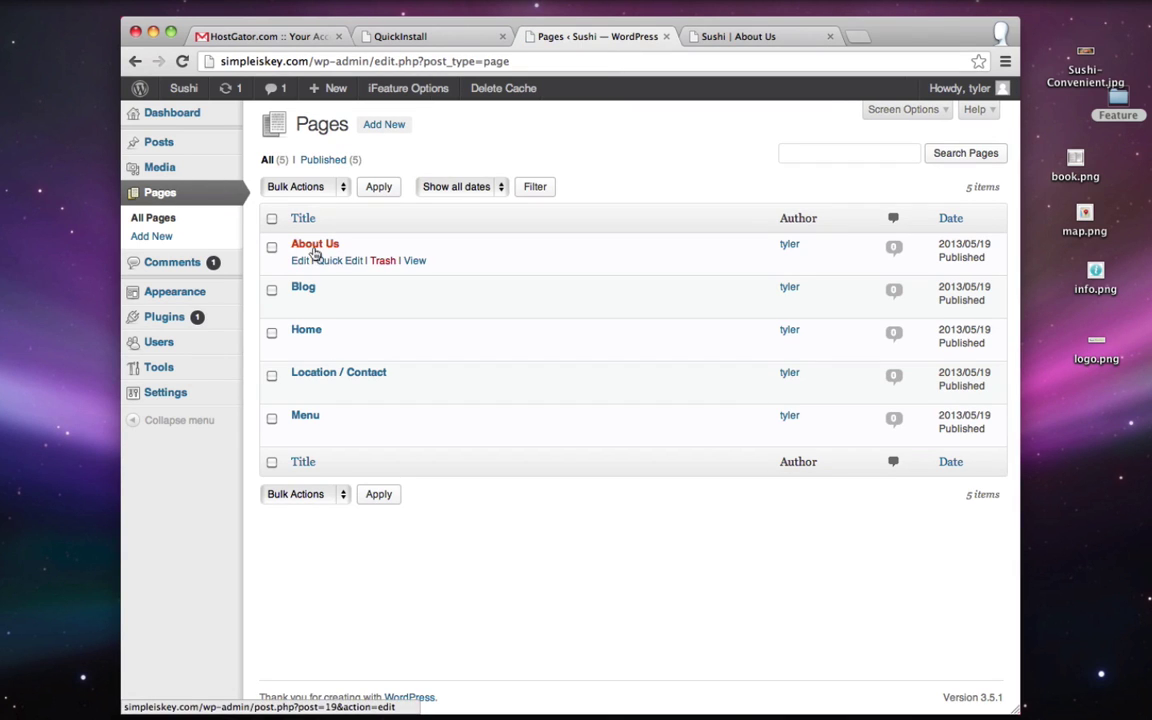
{"action": "left_click", "coordinate": [299, 264]}
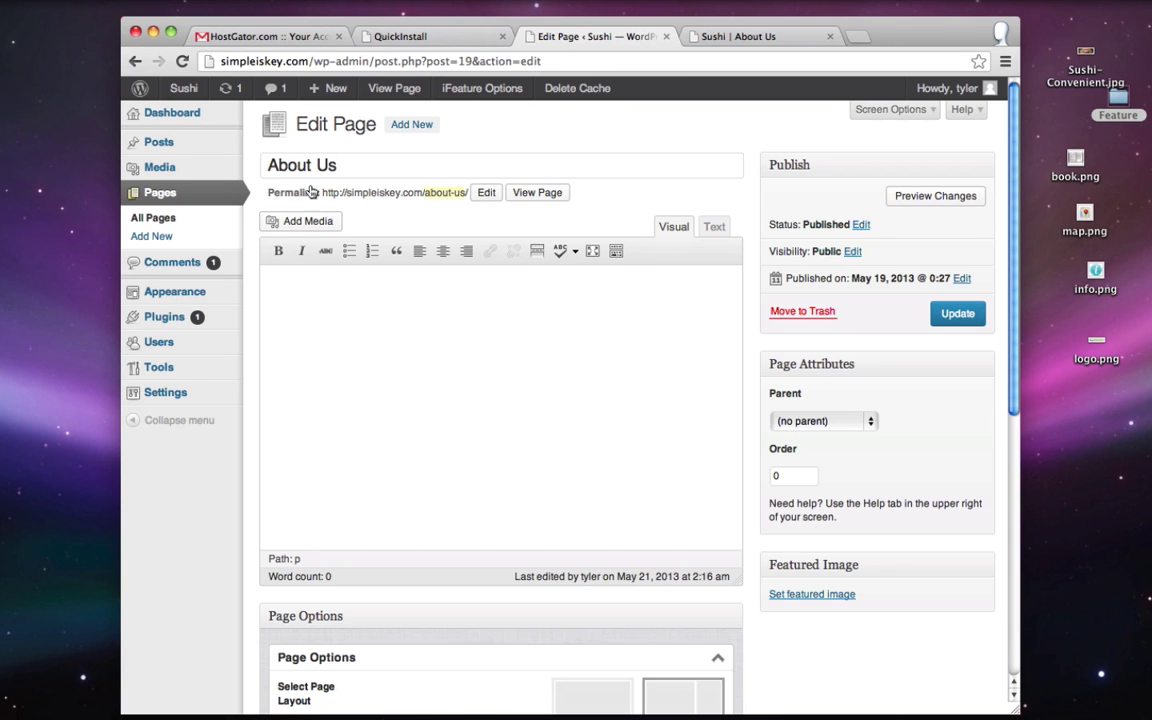
- Copy the three history paragraphs from TextEdit and paste them into the About Us body
{"action": "left_click", "coordinate": [1104, 688]}
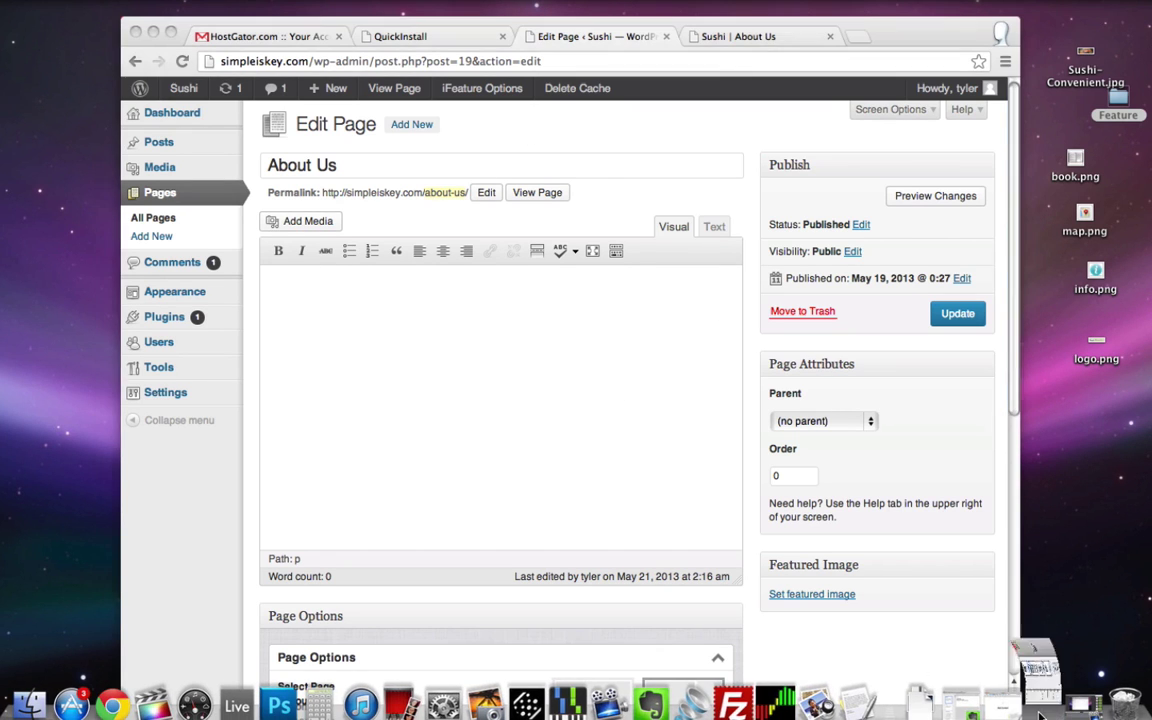
{"action": "left_click_drag", "start_coordinate": [73, 238], "coordinate": [296, 505]}
{"action": "right_click", "coordinate": [280, 446]}
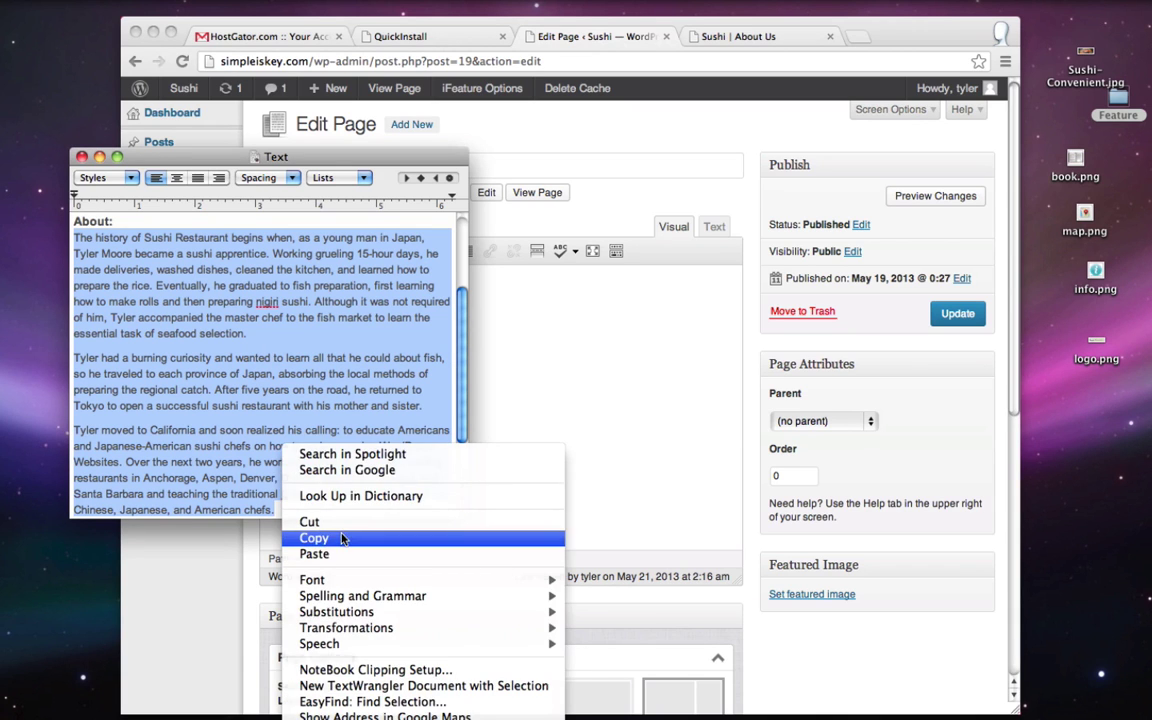
{"action": "left_click", "coordinate": [345, 538]}
{"action": "left_click", "coordinate": [100, 158]}
{"action": "left_click", "coordinate": [340, 330]}
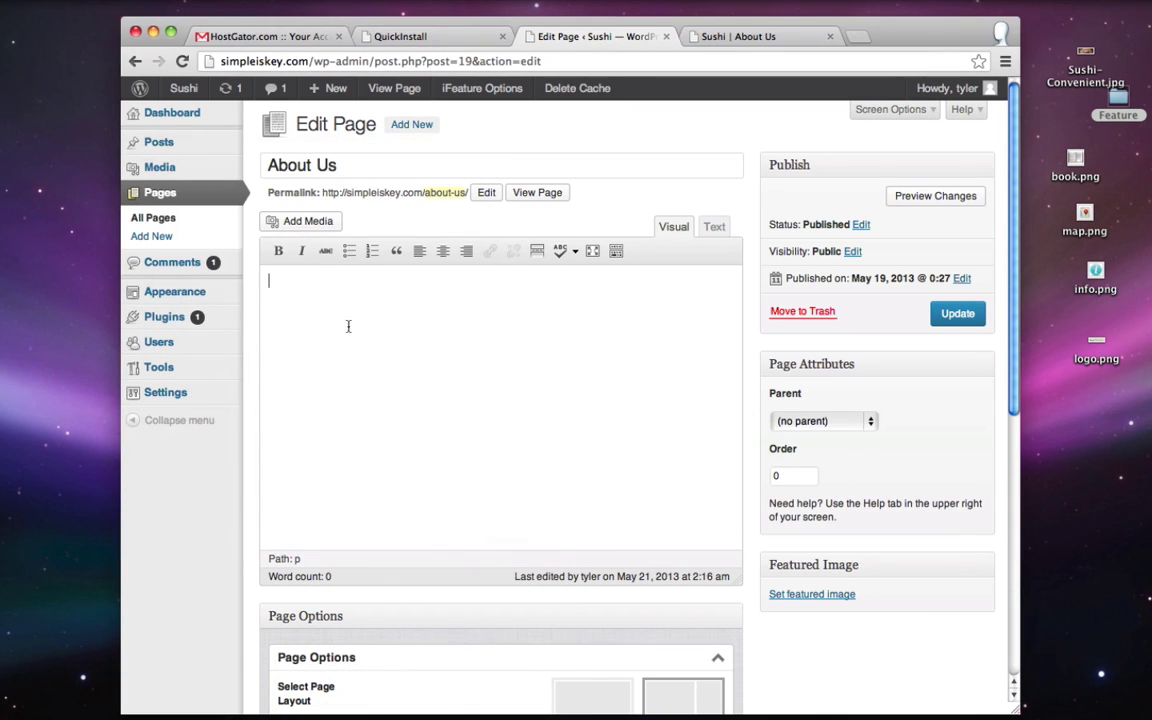
{"action": "right_click", "coordinate": [350, 322]}
{"action": "left_click", "coordinate": [381, 405]}
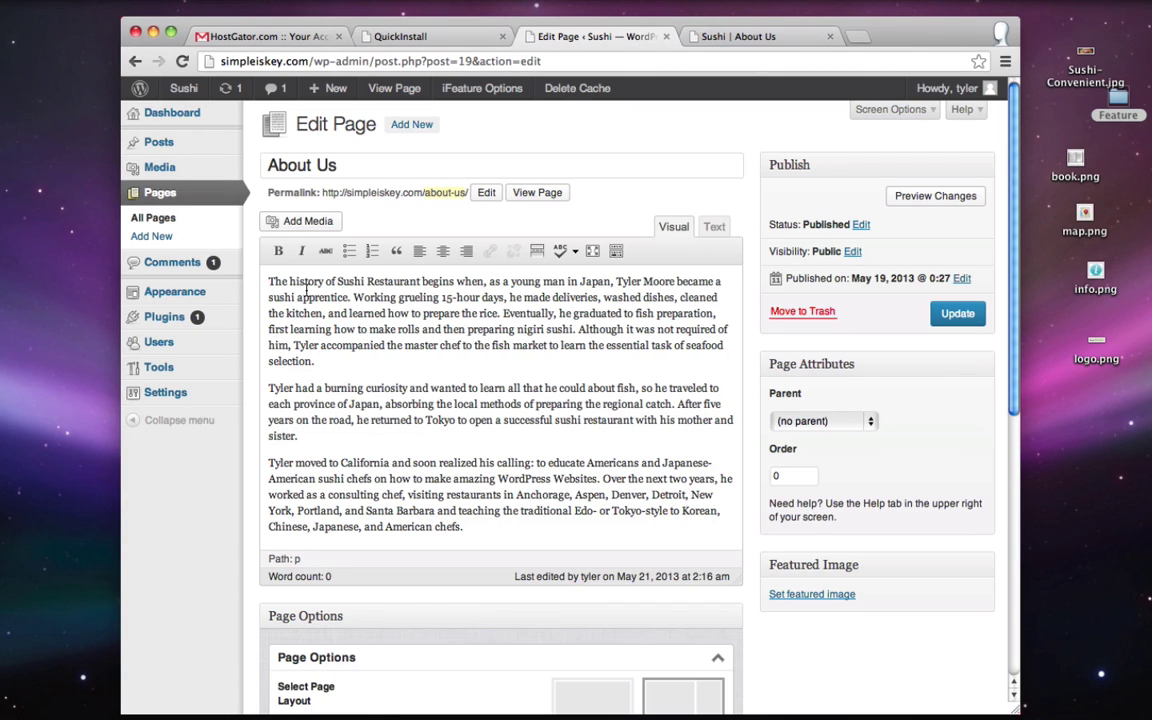
- Upload chef.jpeg from the Feature folder through Add Media
{"action": "left_click", "coordinate": [305, 221]}
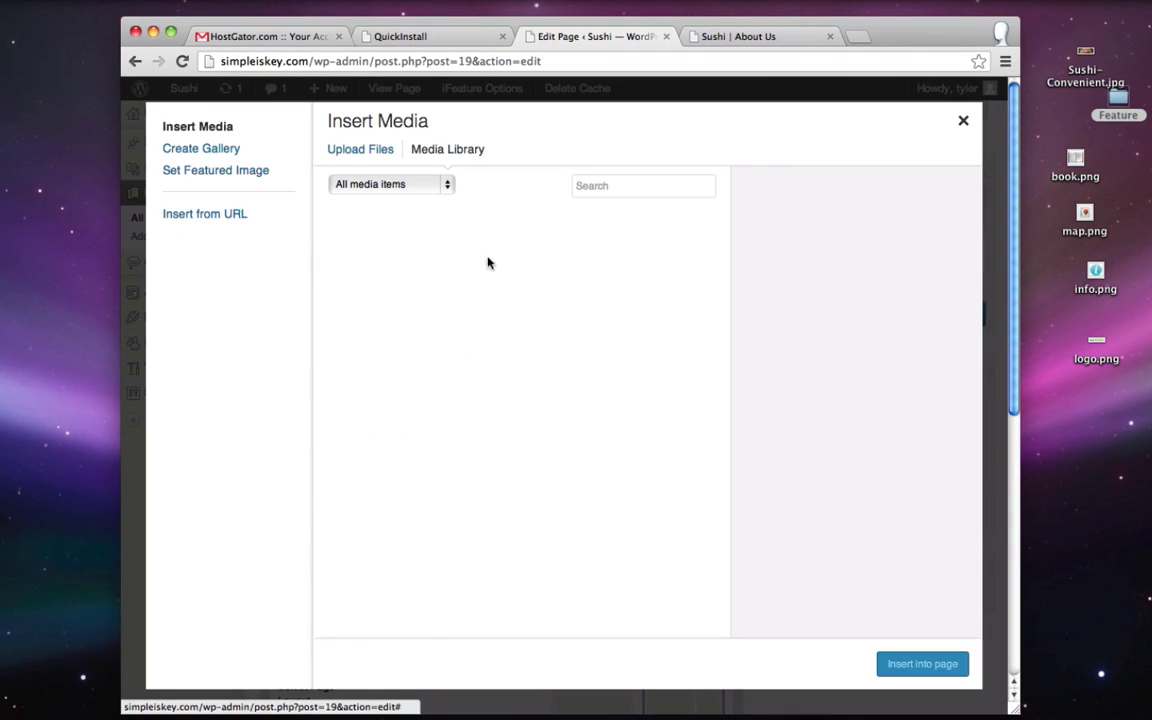
{"action": "left_click", "coordinate": [362, 152]}
{"action": "left_click", "coordinate": [655, 427]}
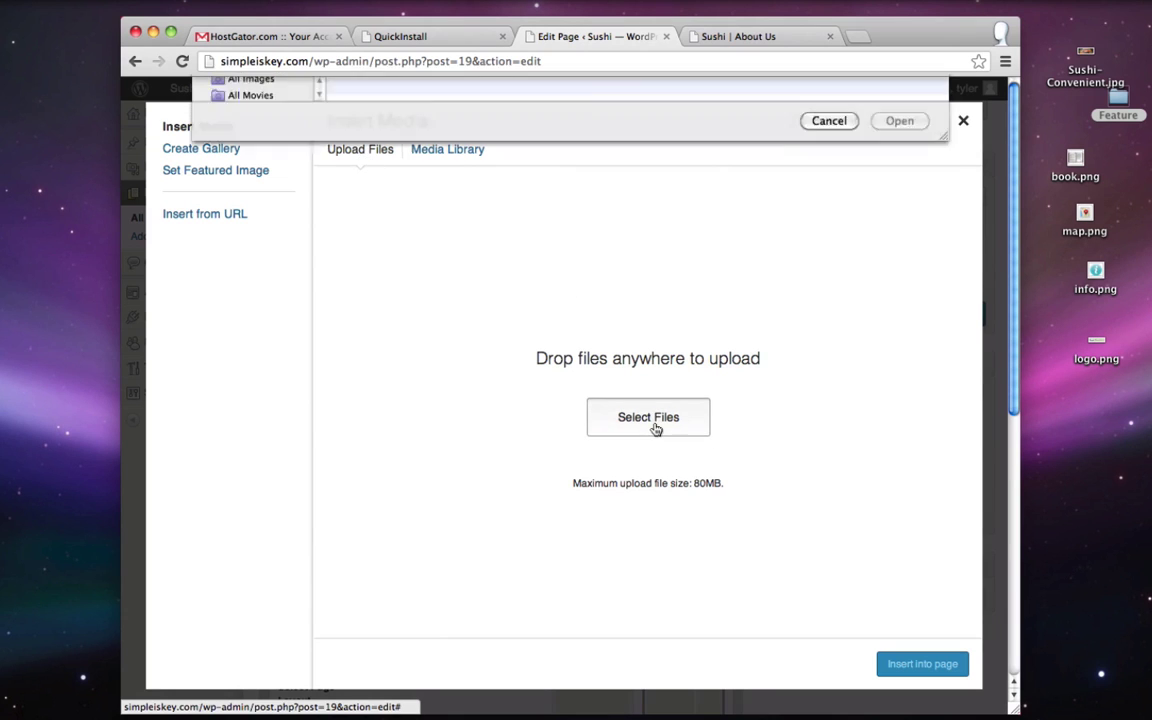
{"action": "left_click", "coordinate": [400, 278]}
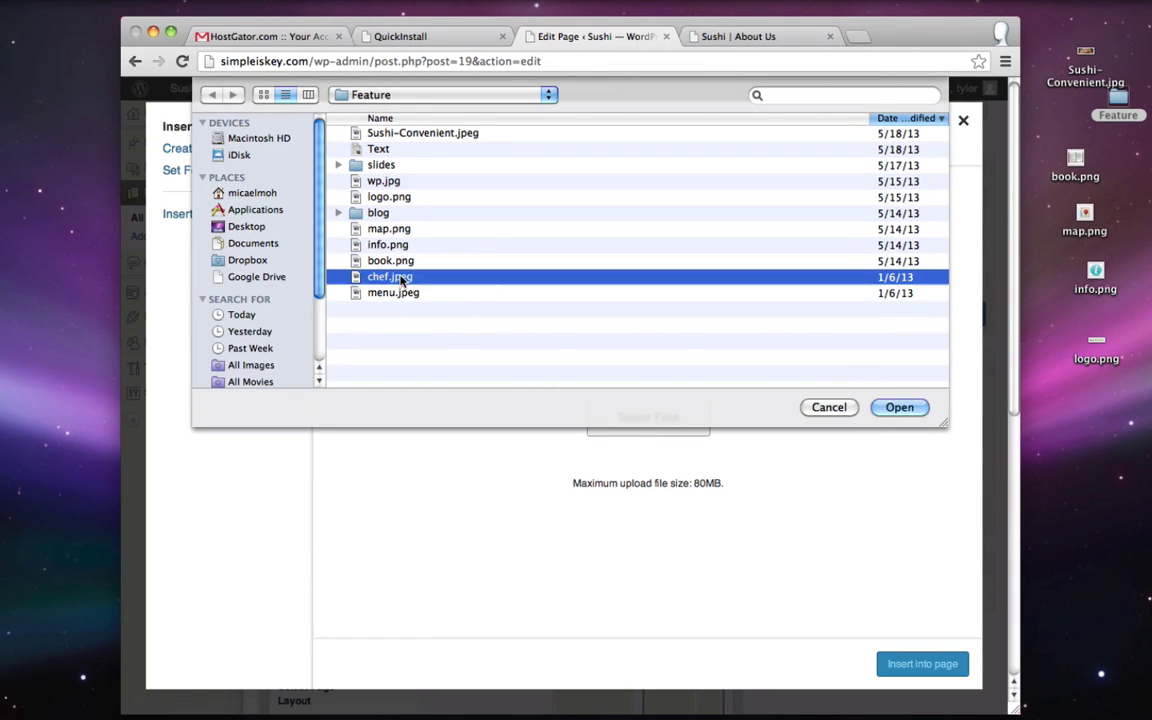
{"action": "double_click", "coordinate": [400, 278]}
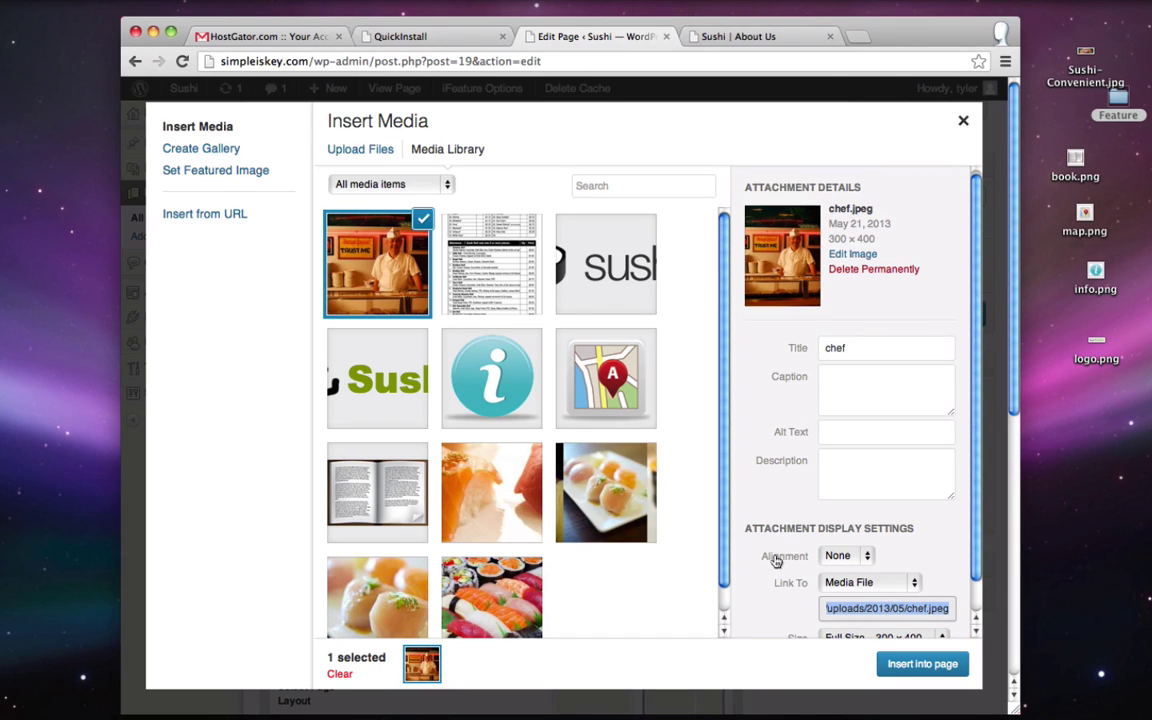
- Insert chef.jpeg into the page left-aligned with Link To set to None
{"action": "left_click", "coordinate": [855, 555]}
{"action": "left_click", "coordinate": [838, 513]}
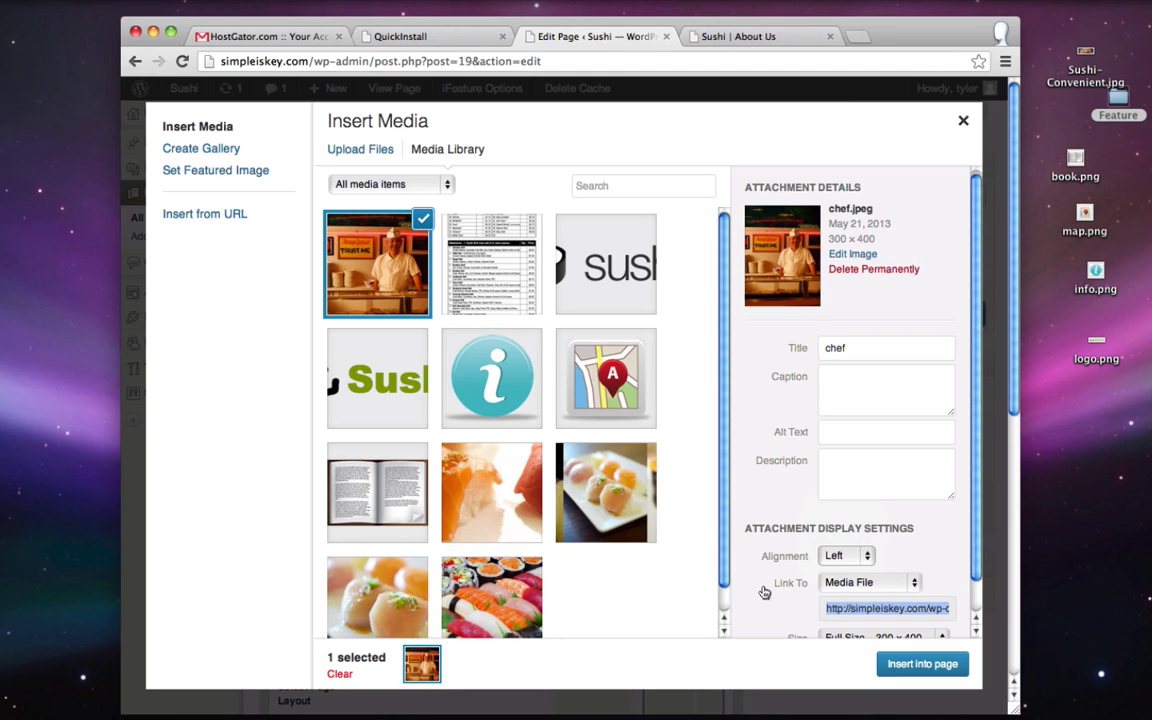
{"action": "left_click", "coordinate": [846, 582]}
{"action": "left_click", "coordinate": [840, 610]}
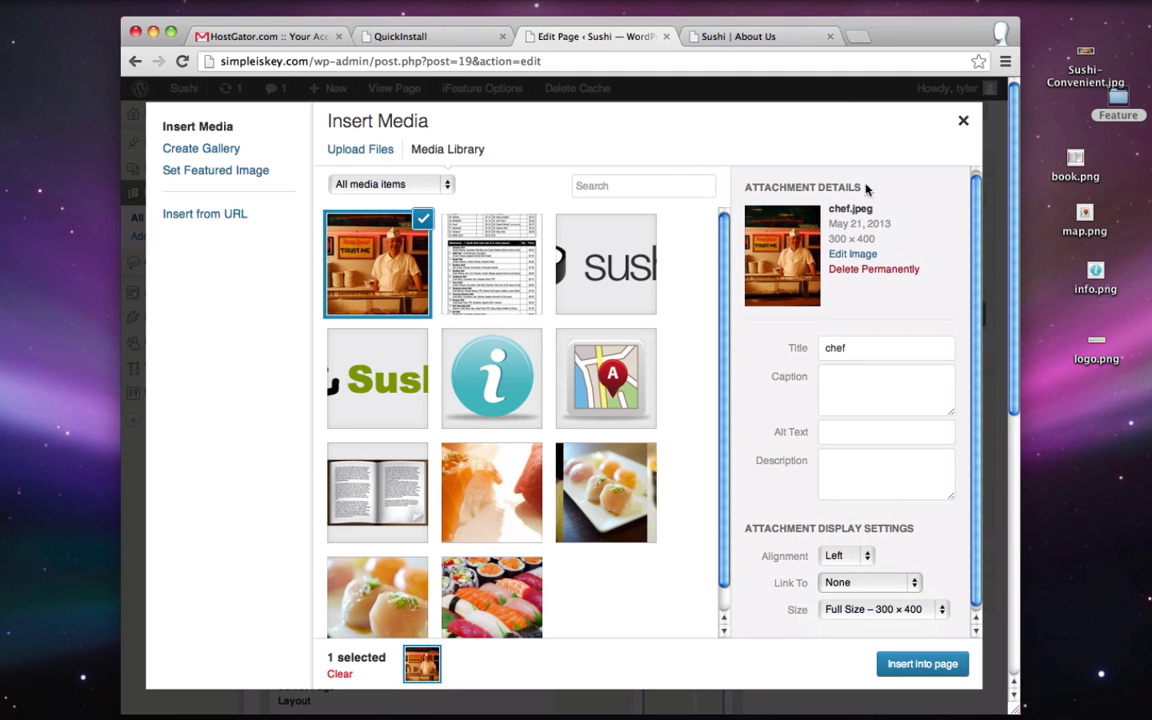
{"action": "left_click", "coordinate": [922, 664]}
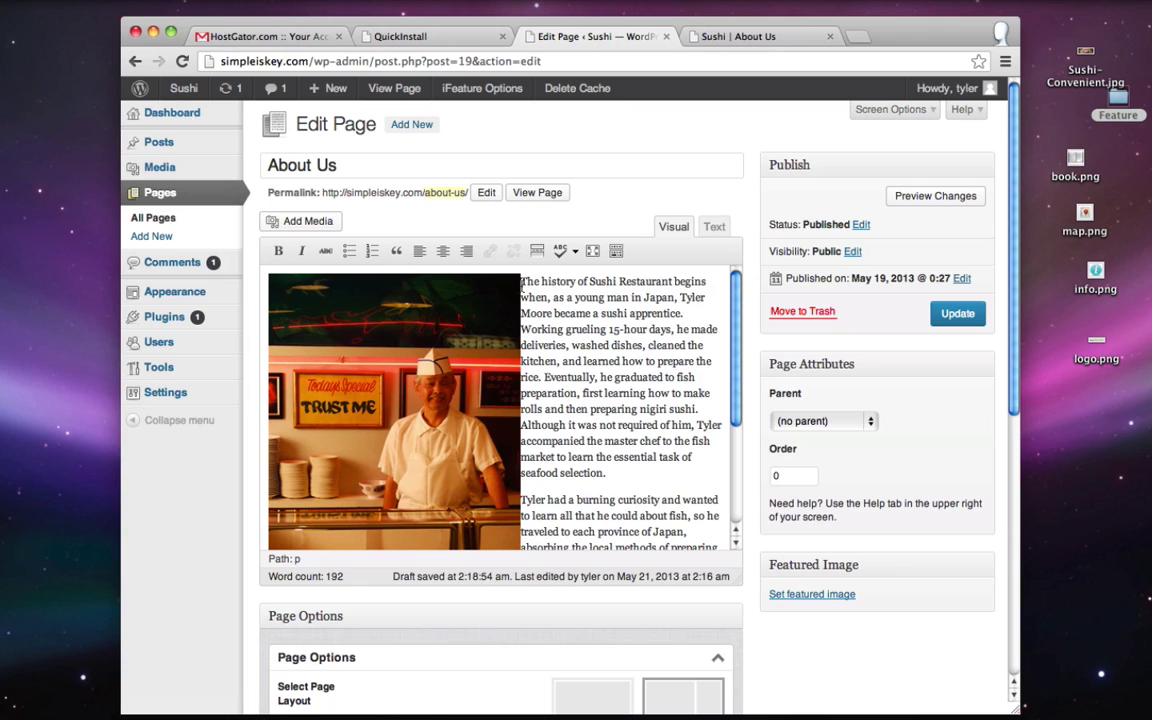
- Give About Us the first, full-width no-sidebar page layout and check it live
{"action": "scroll", "coordinate": [560, 300], "scroll_direction": "down", "scroll_amount": 5}
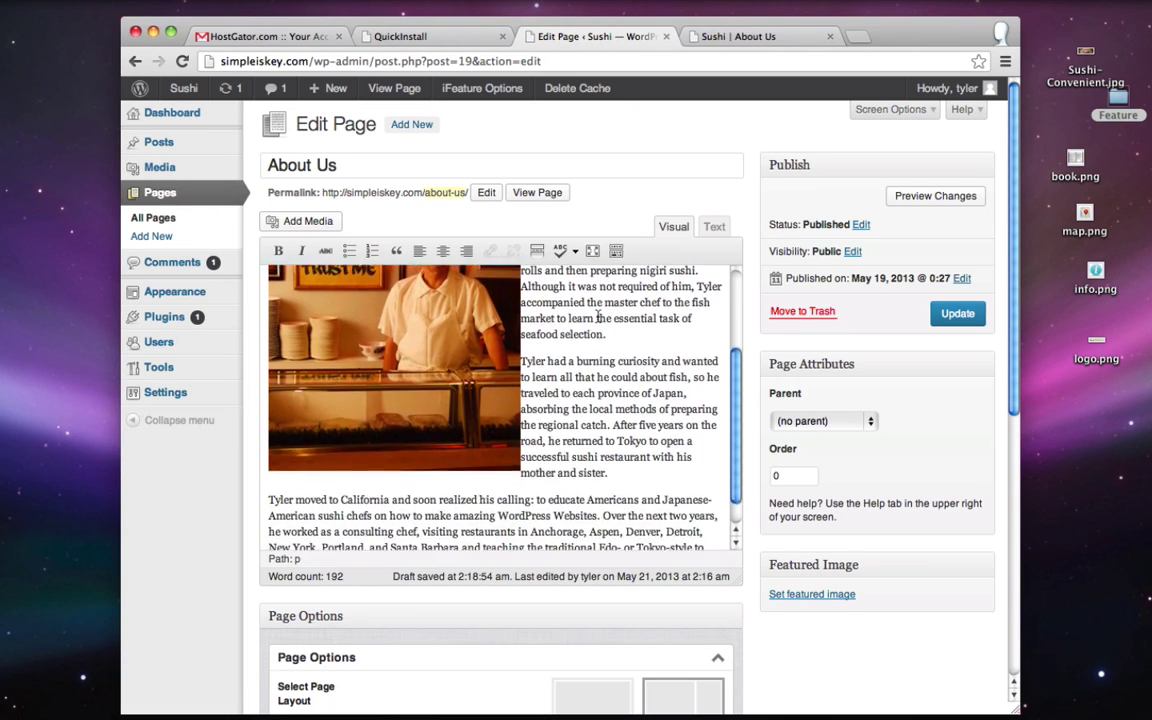
{"action": "scroll", "coordinate": [598, 318], "scroll_direction": "up", "scroll_amount": 6}
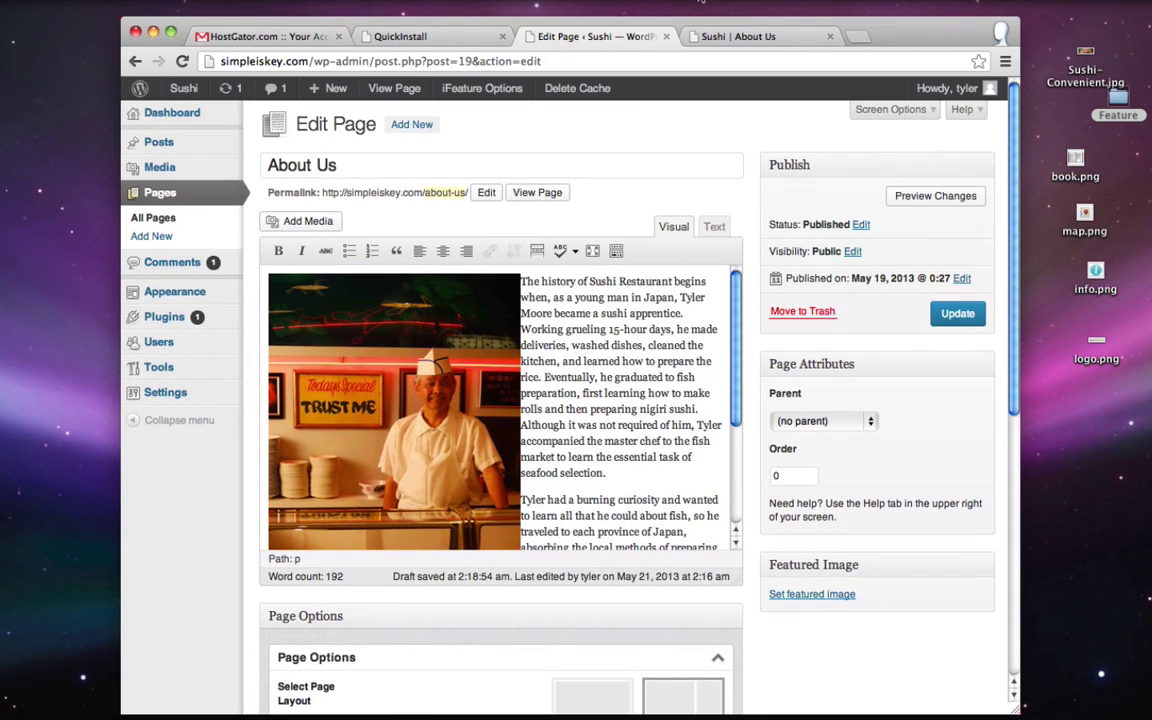
{"action": "left_click", "coordinate": [752, 35]}
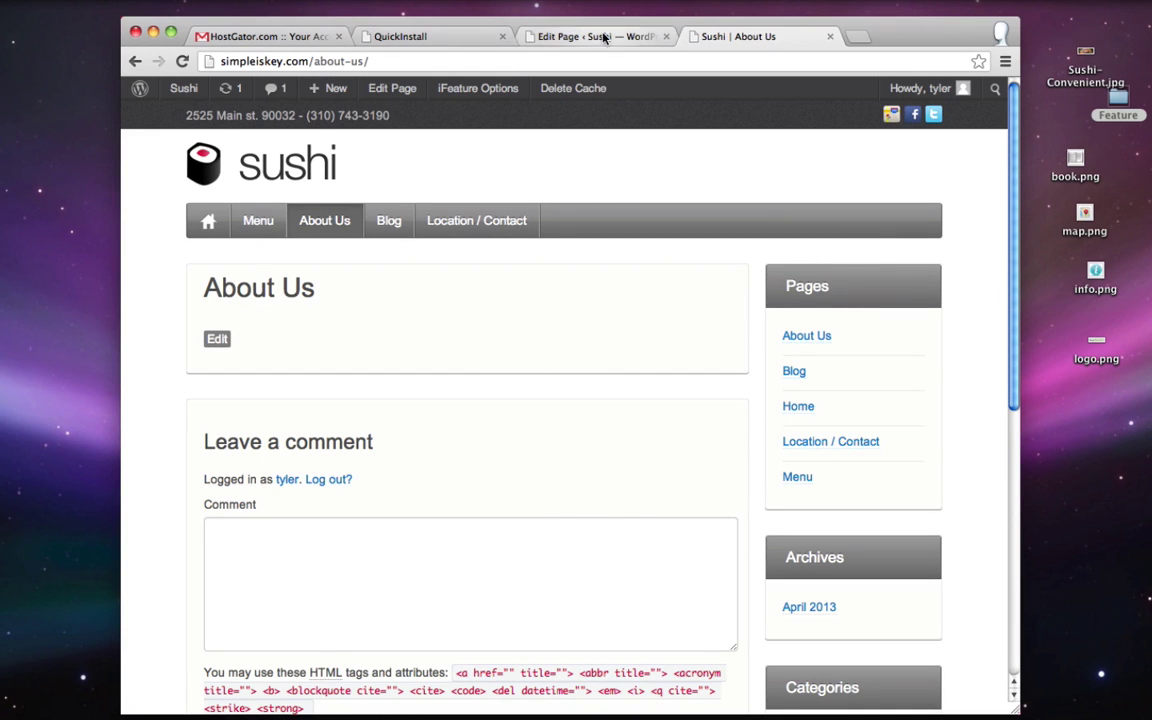
{"action": "left_click", "coordinate": [543, 31]}
{"action": "scroll", "coordinate": [343, 560], "scroll_direction": "down", "scroll_amount": 3}
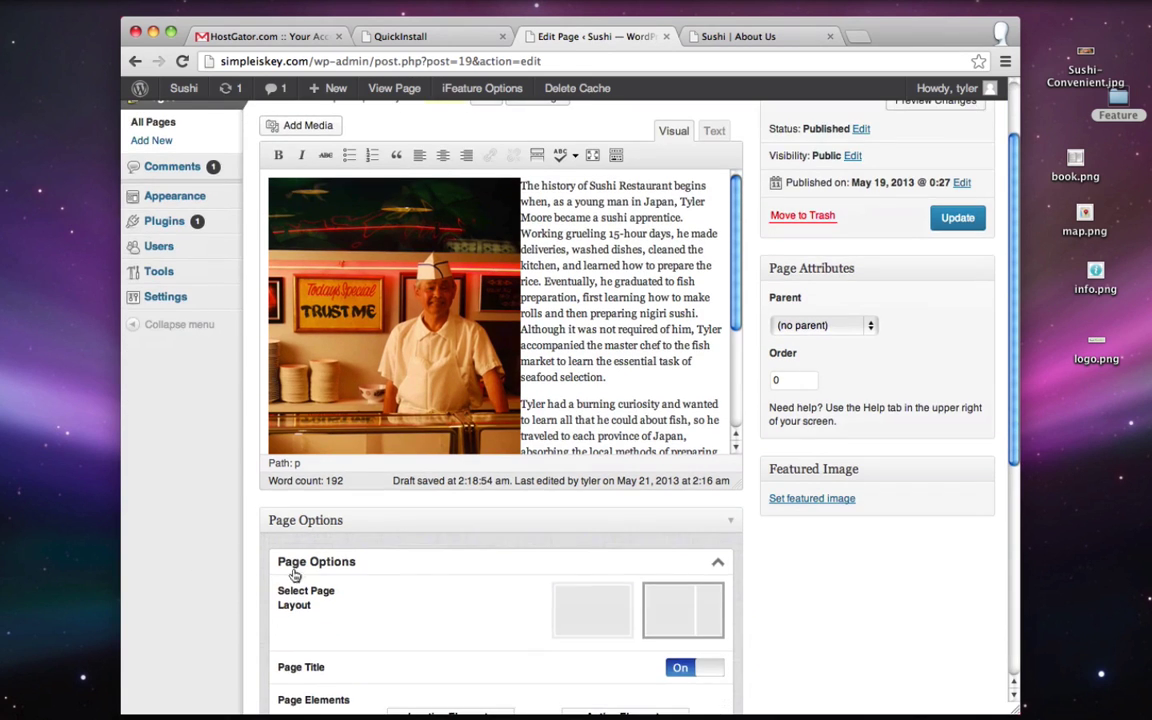
{"action": "left_click", "coordinate": [593, 611]}
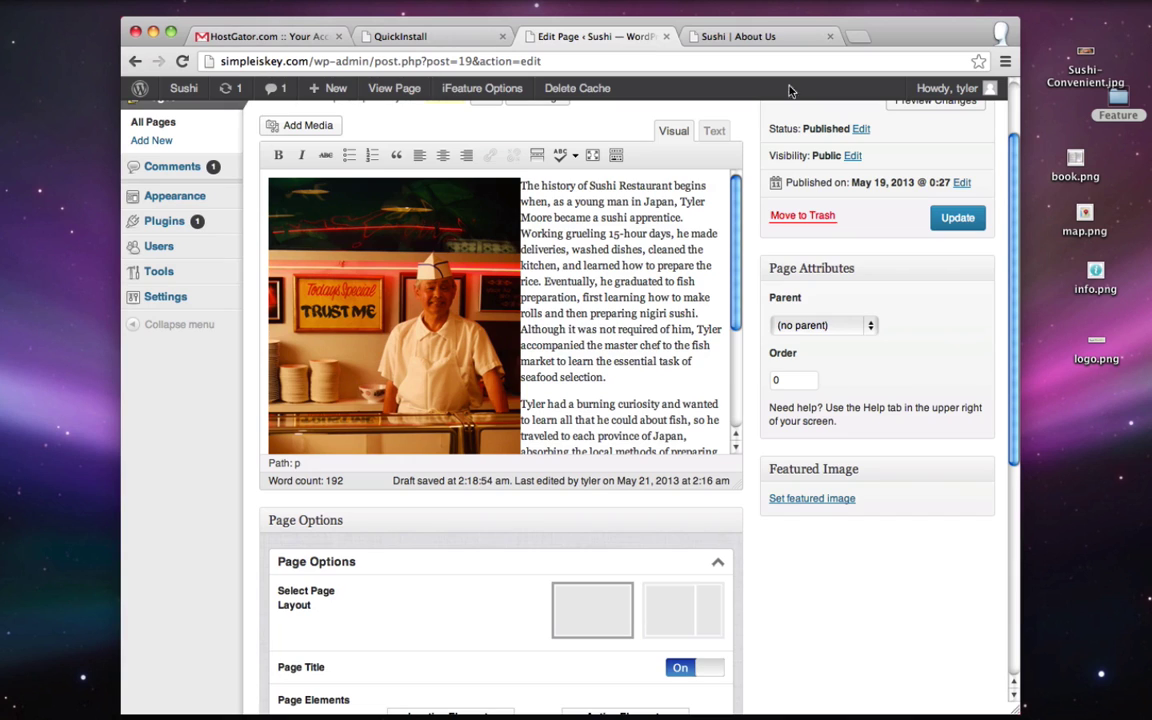
{"action": "left_click", "coordinate": [712, 35]}
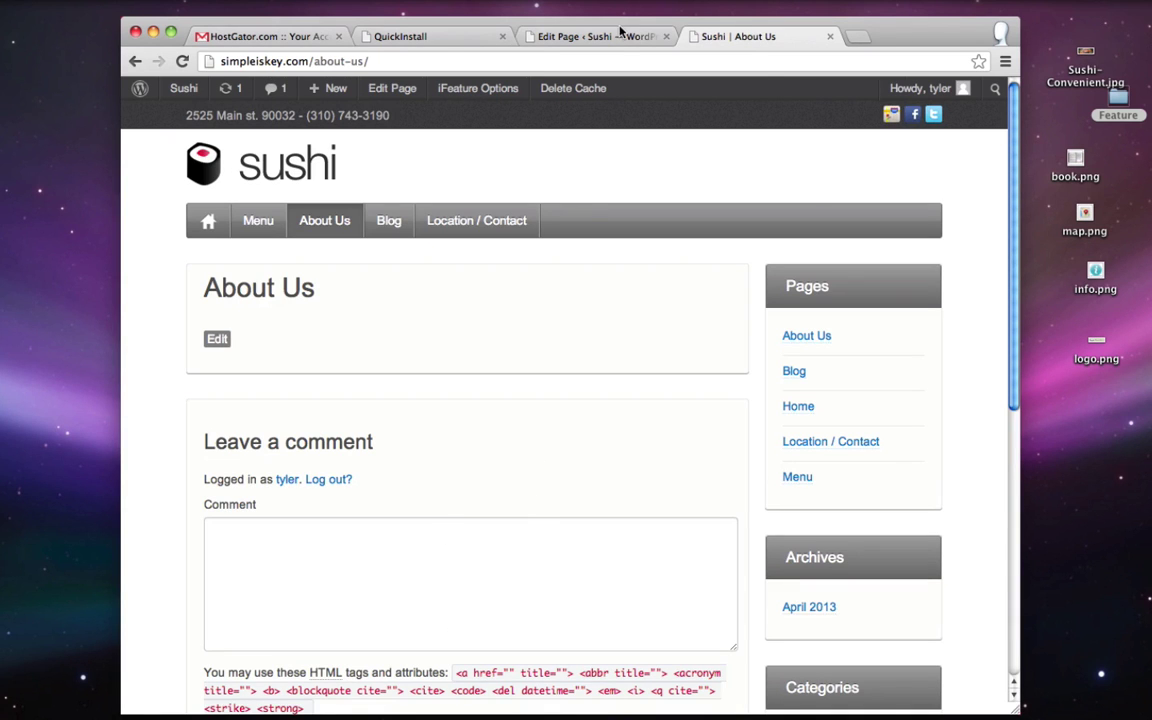
{"action": "left_click", "coordinate": [560, 36]}
- Update the About Us page with comments turned off
{"action": "scroll", "coordinate": [200, 488], "scroll_direction": "down", "scroll_amount": 5}
{"action": "scroll", "coordinate": [200, 488], "scroll_direction": "down", "scroll_amount": 1}
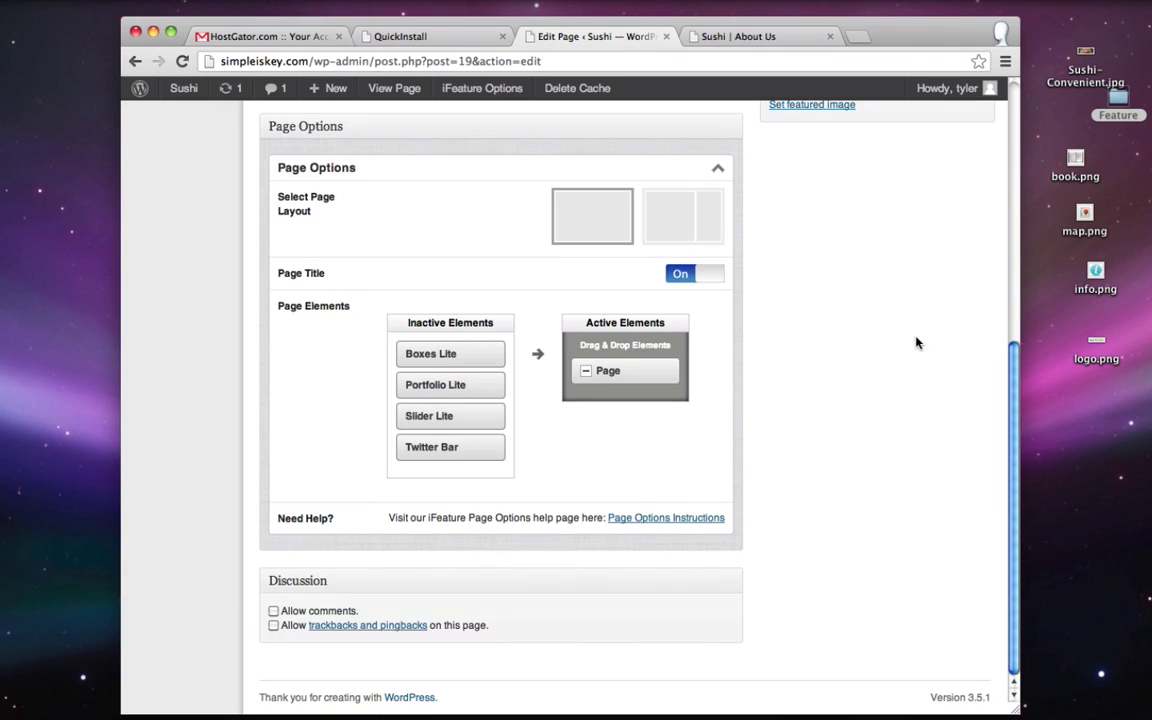
{"action": "scroll", "coordinate": [915, 339], "scroll_direction": "up", "scroll_amount": 10}
{"action": "left_click", "coordinate": [957, 315]}
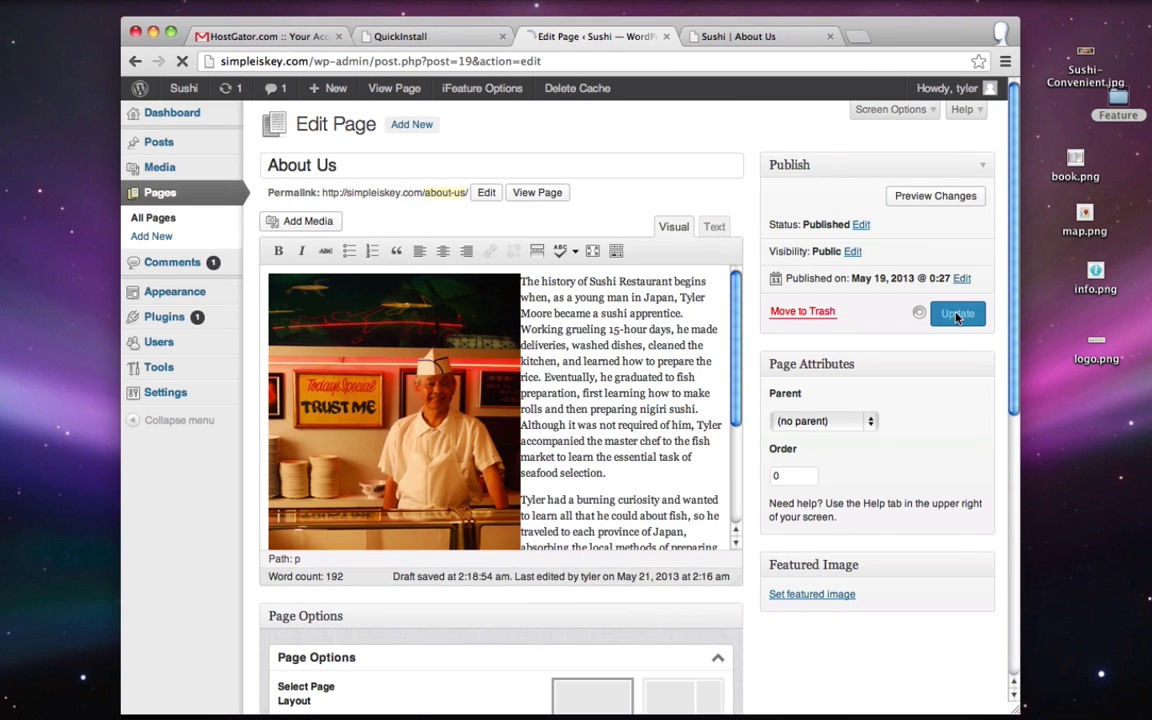
{"action": "left_click", "coordinate": [729, 38]}
- Reload and review the live About Us page, view Location / Contact, then return to the editor
{"action": "left_click", "coordinate": [183, 61]}
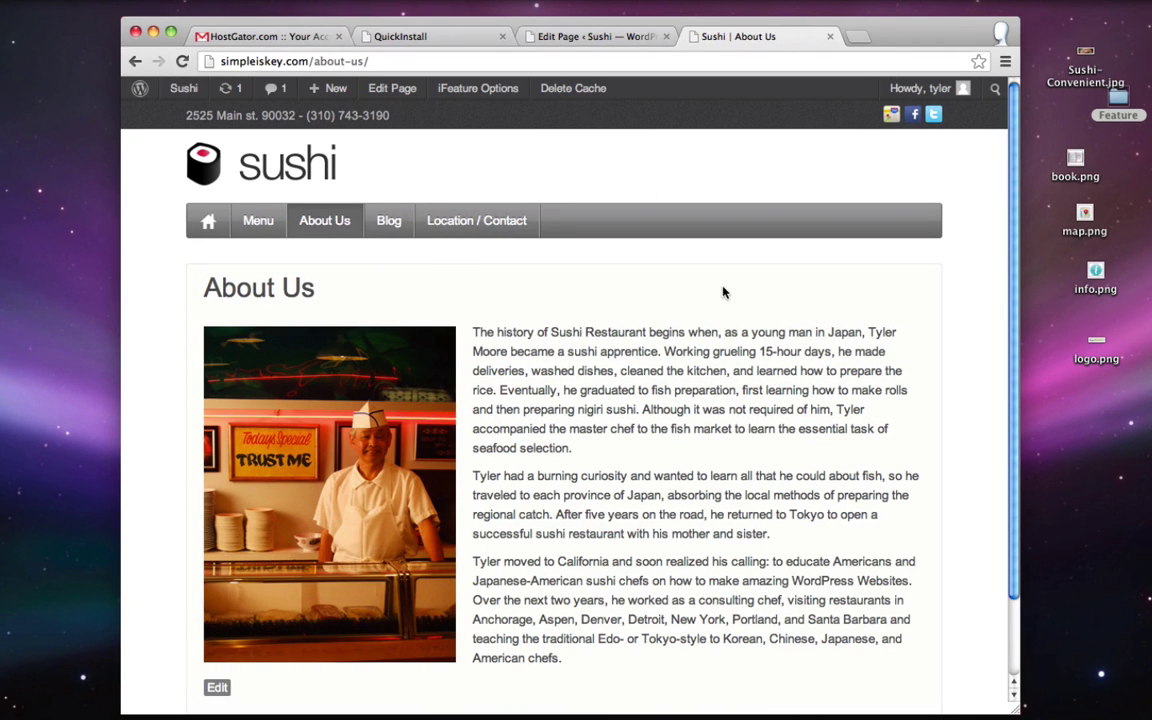
{"action": "scroll", "coordinate": [744, 283], "scroll_direction": "down", "scroll_amount": 2}
{"action": "scroll", "coordinate": [744, 283], "scroll_direction": "down", "scroll_amount": 2}
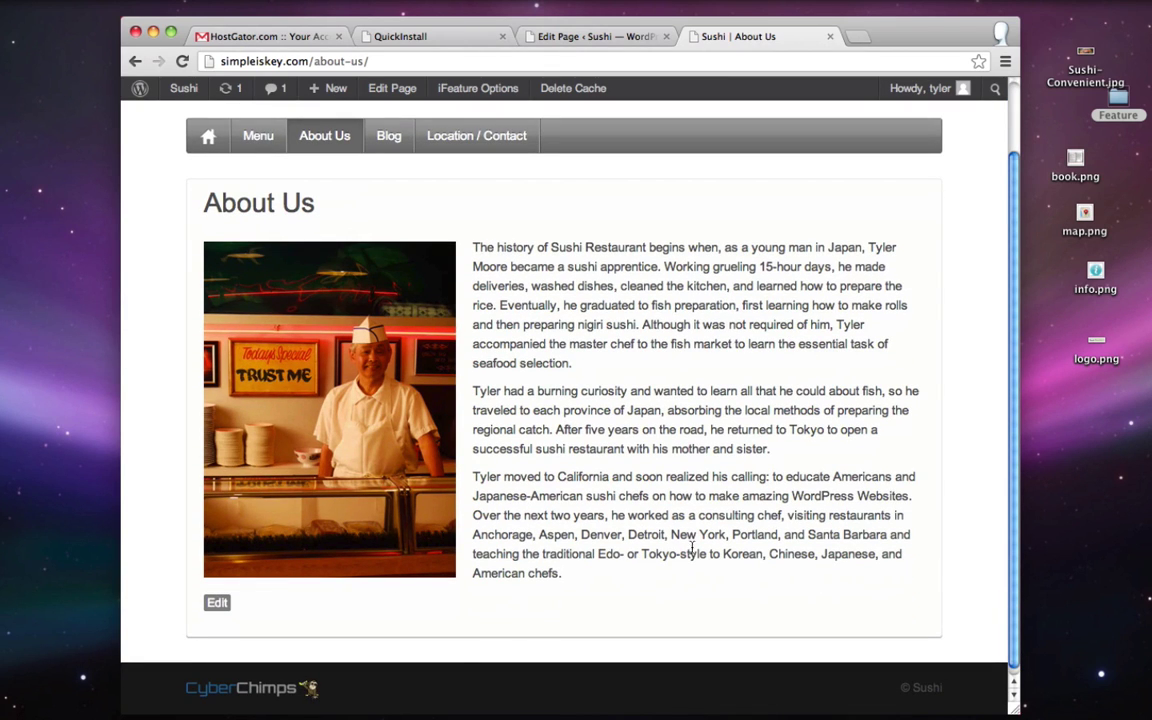
{"action": "scroll", "coordinate": [700, 391], "scroll_direction": "up", "scroll_amount": 4}
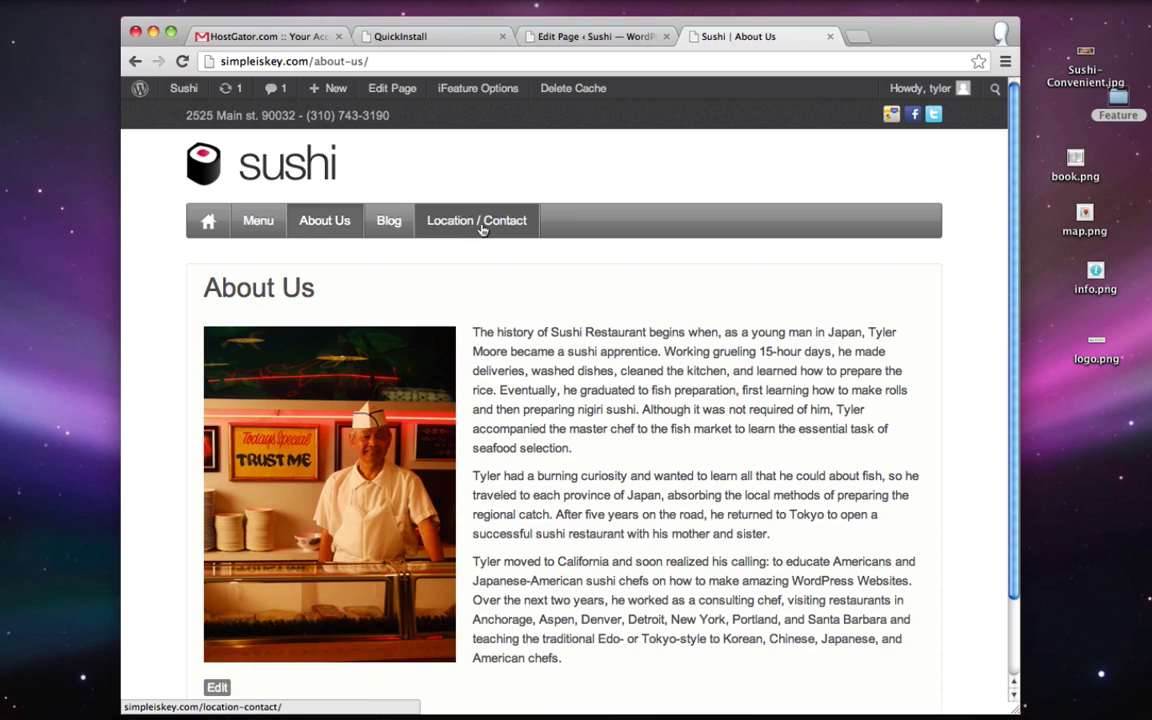
{"action": "left_click", "coordinate": [481, 227]}
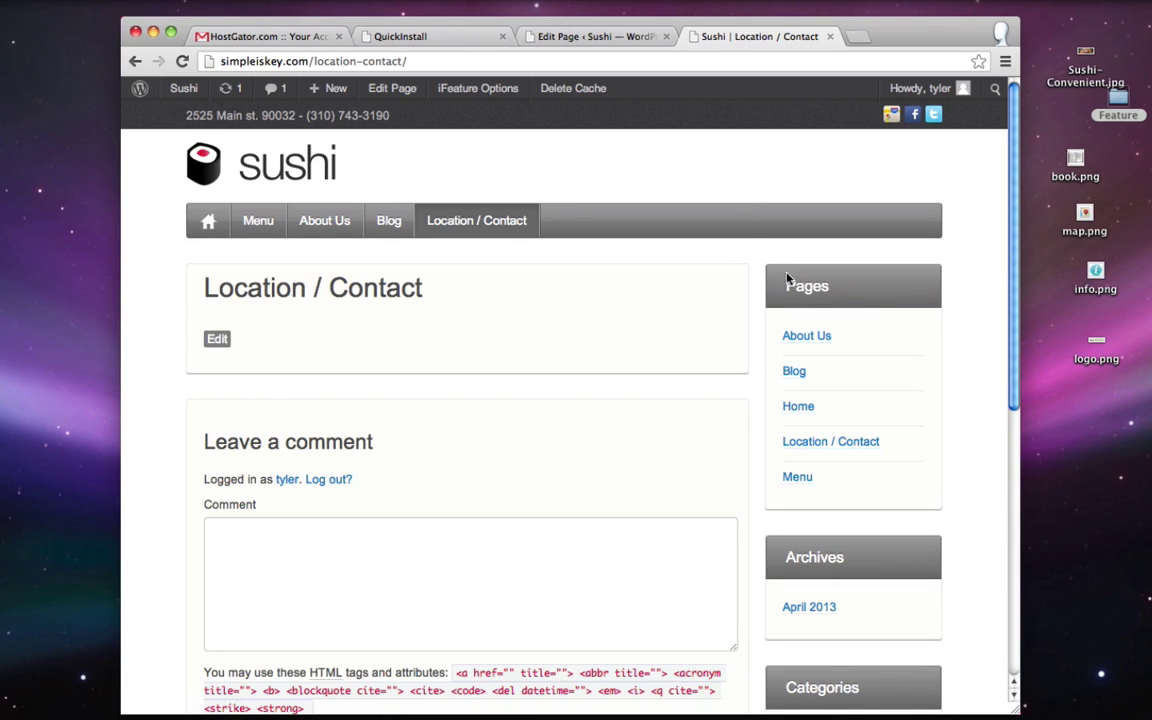
{"action": "left_click", "coordinate": [597, 36]}
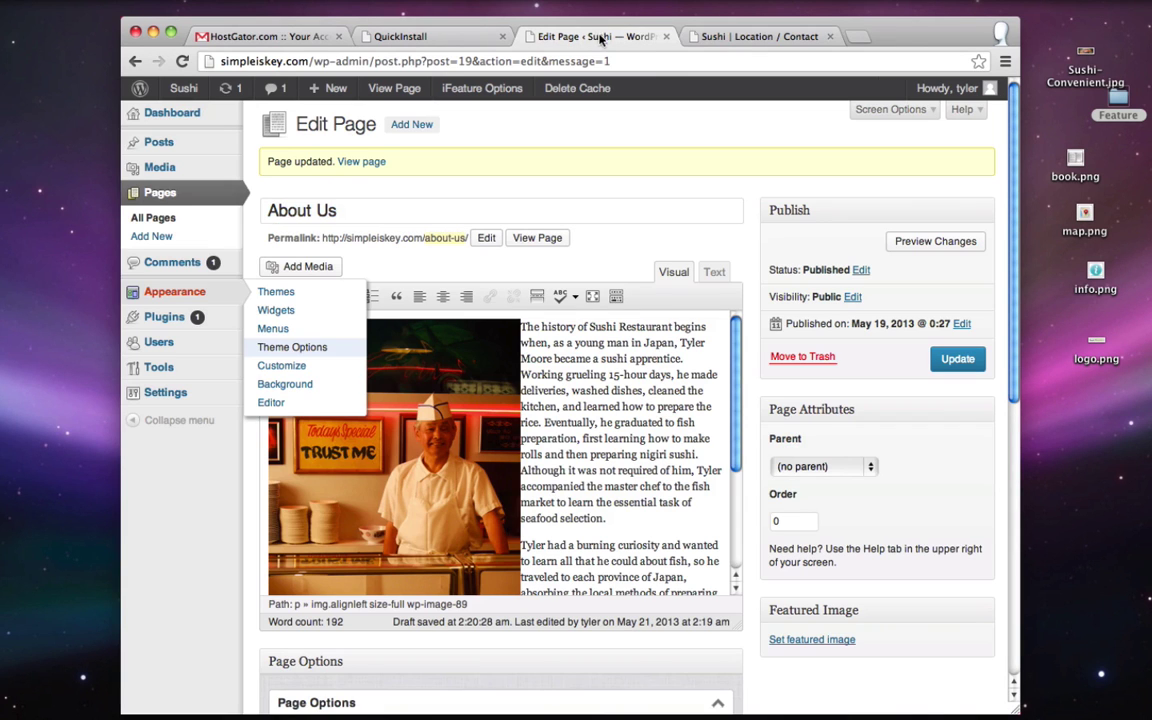
- Turn Wide Sidebar on in the iFeature Design options, save, and reload Location / Contact
{"action": "left_click", "coordinate": [292, 347]}
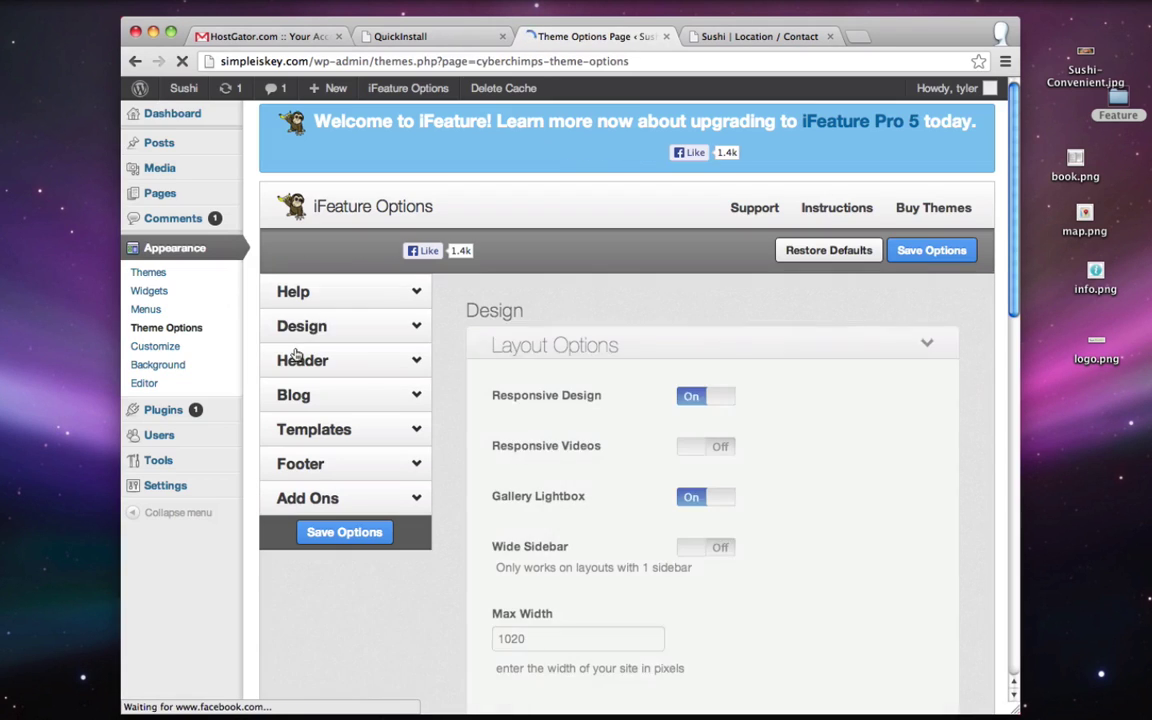
{"action": "left_click", "coordinate": [322, 333]}
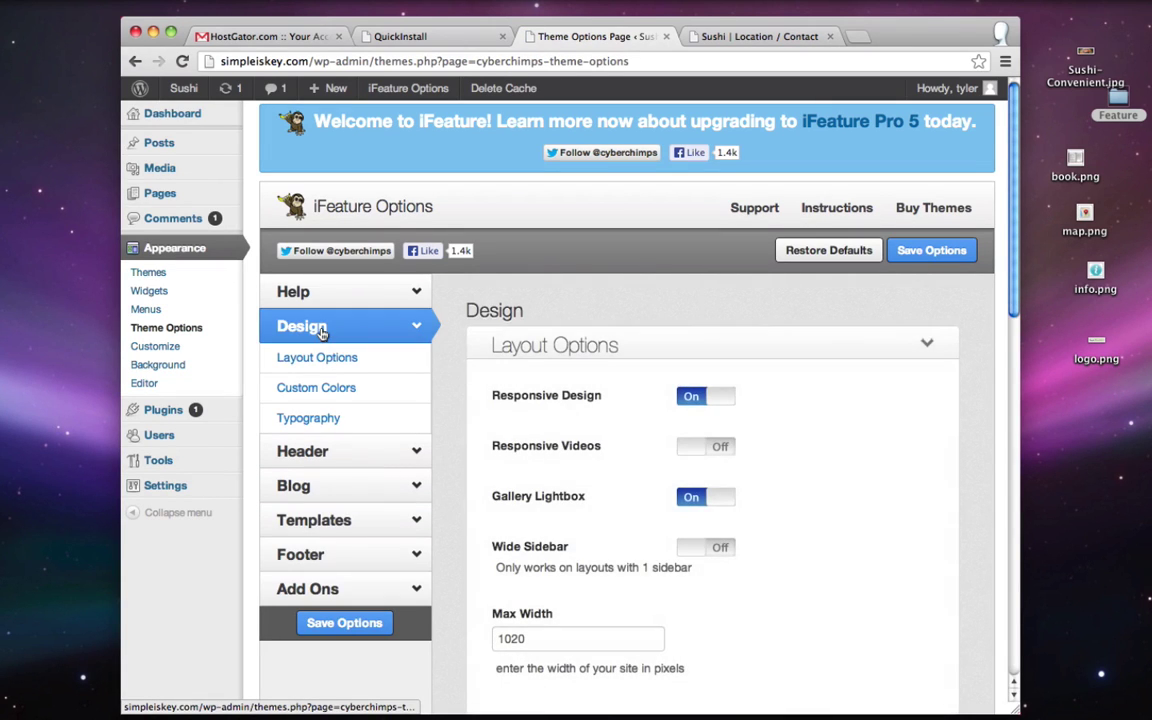
{"action": "scroll", "coordinate": [582, 335], "scroll_direction": "down", "scroll_amount": 3}
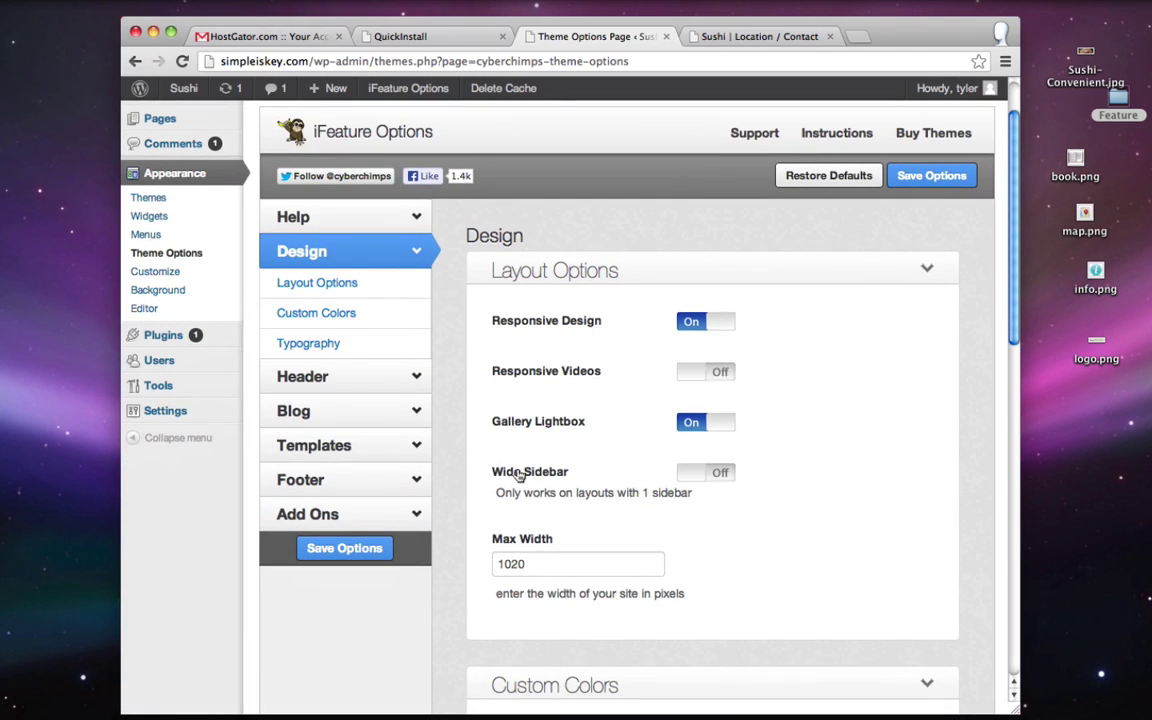
{"action": "left_click", "coordinate": [717, 475]}
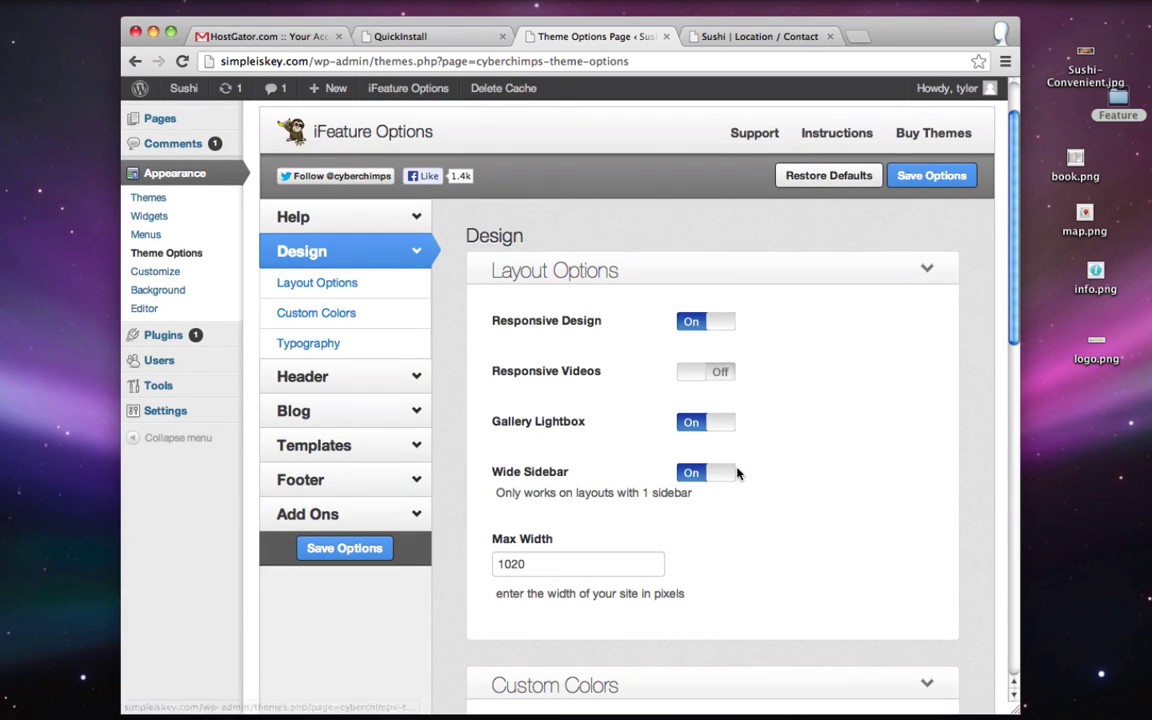
{"action": "left_click", "coordinate": [916, 178]}
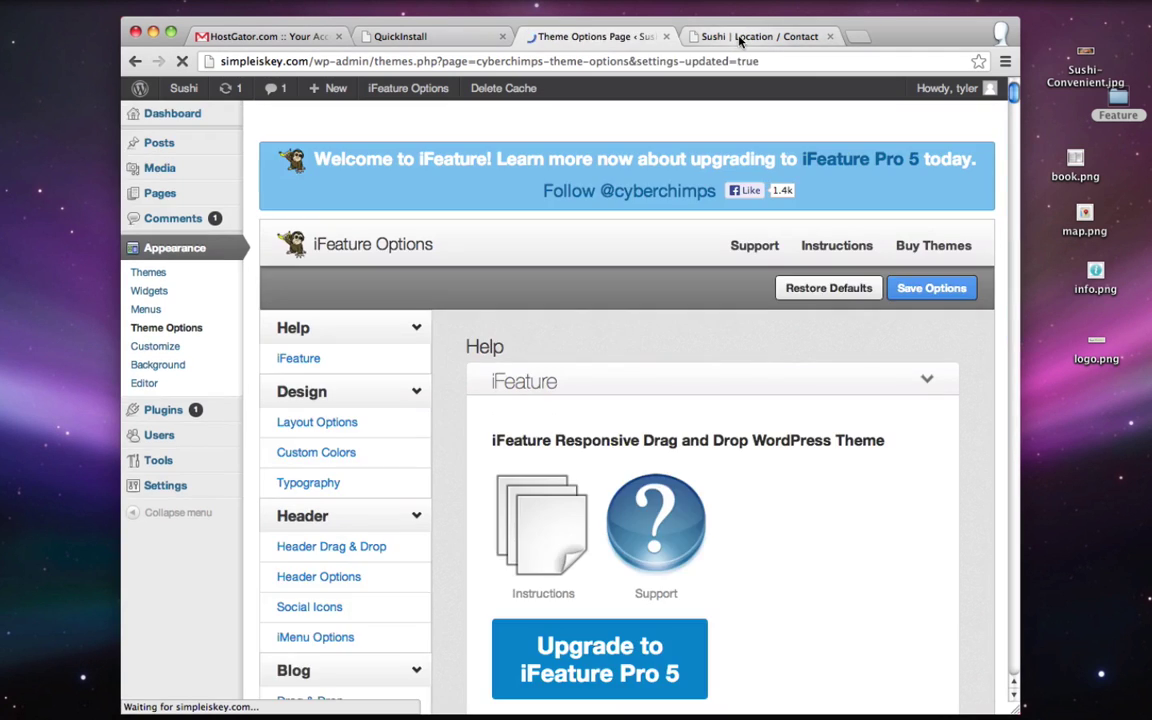
{"action": "left_click", "coordinate": [740, 37]}
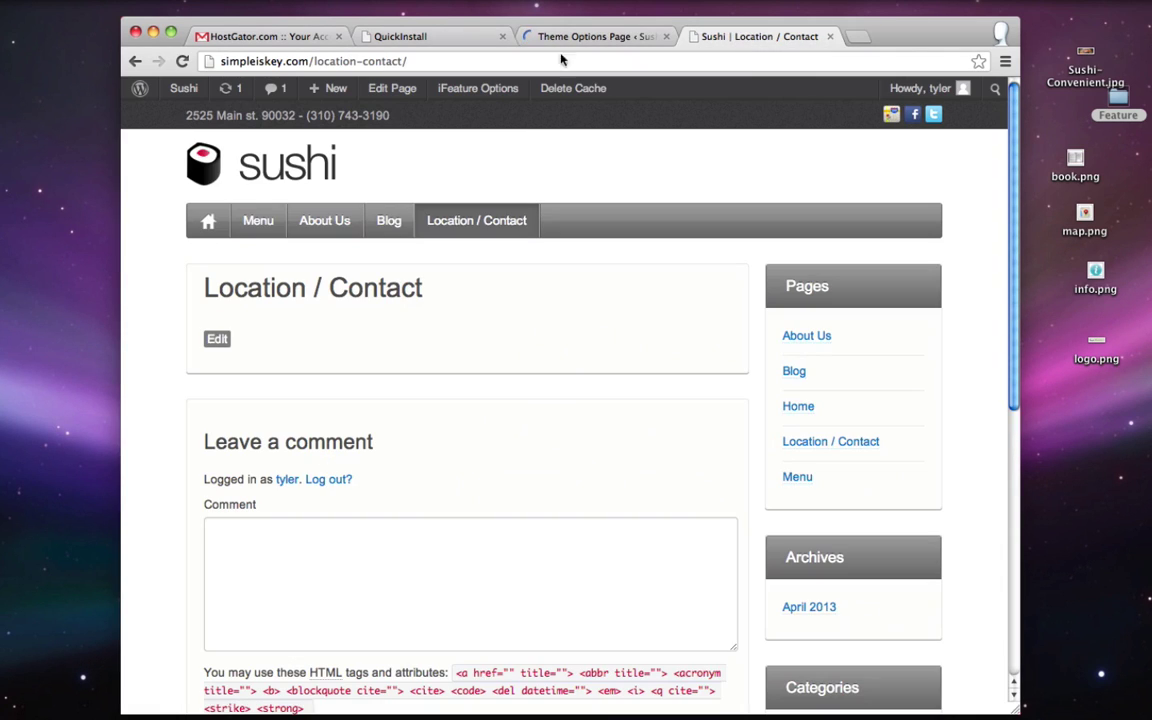
{"action": "left_click", "coordinate": [180, 62]}
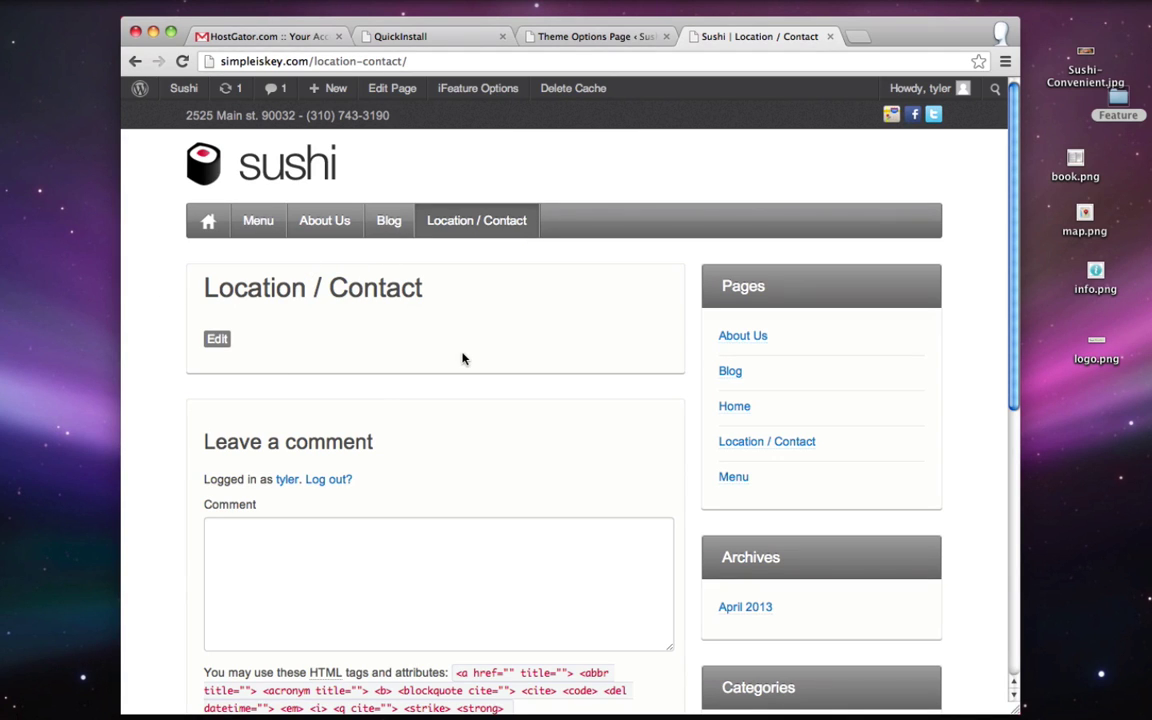
- Open Google Maps in a new window and search for Manhattan Beach, CA
{"action": "key", "text": "super+n"}
{"action": "type", "text": "maps.google.com"}
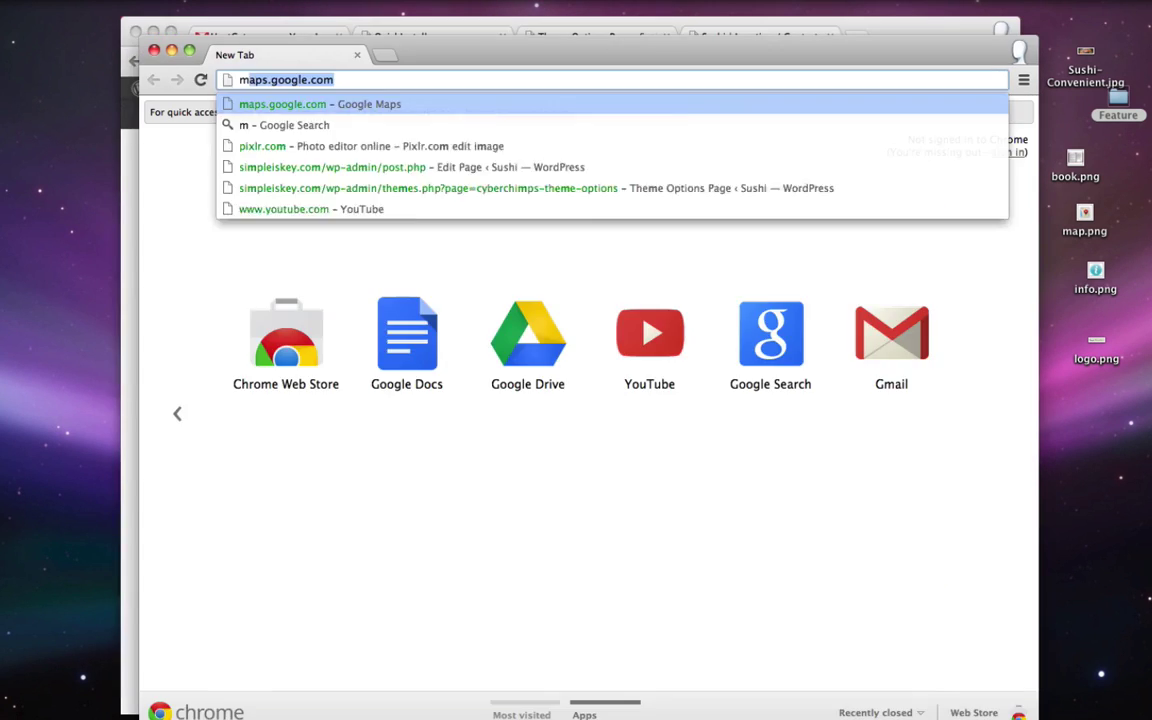
{"action": "key", "text": "Return"}
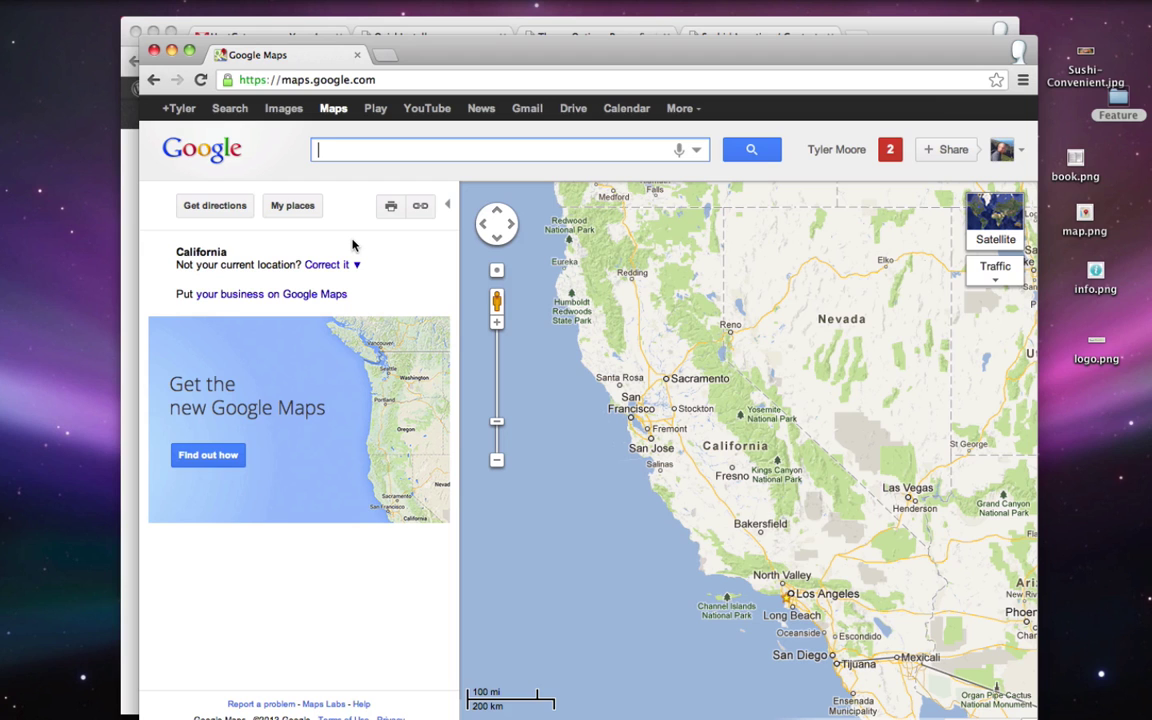
{"action": "type", "text": "man"}
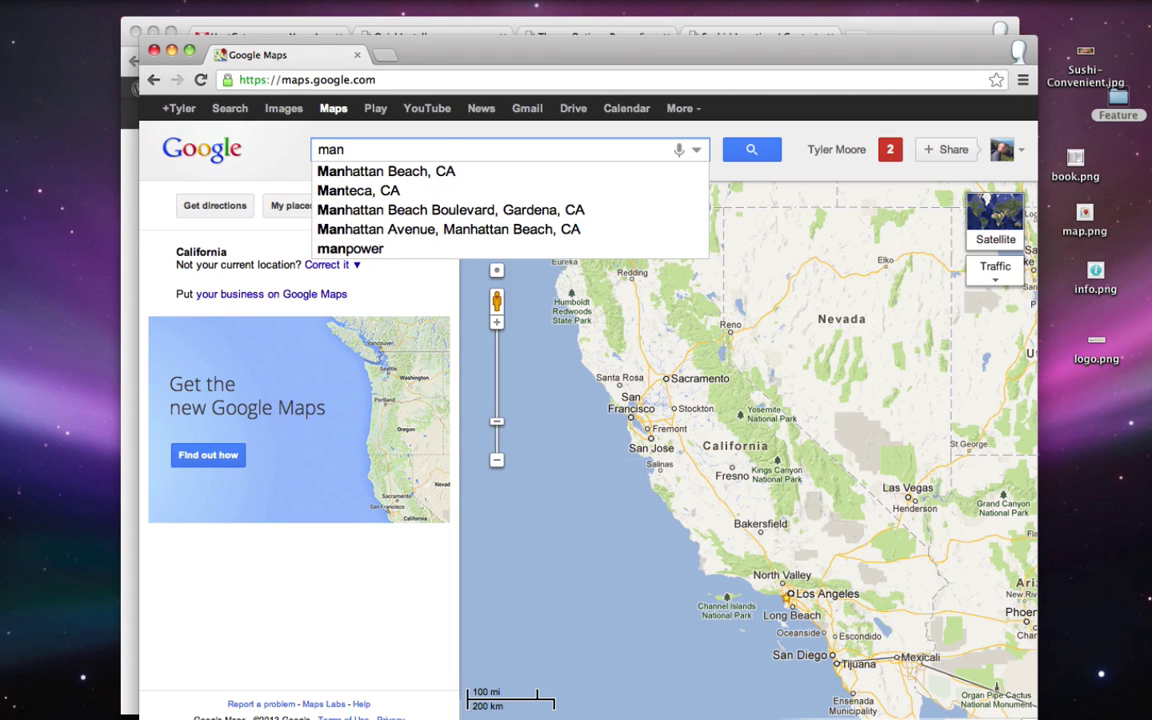
{"action": "key", "text": "Down"}
{"action": "key", "text": "Return"}
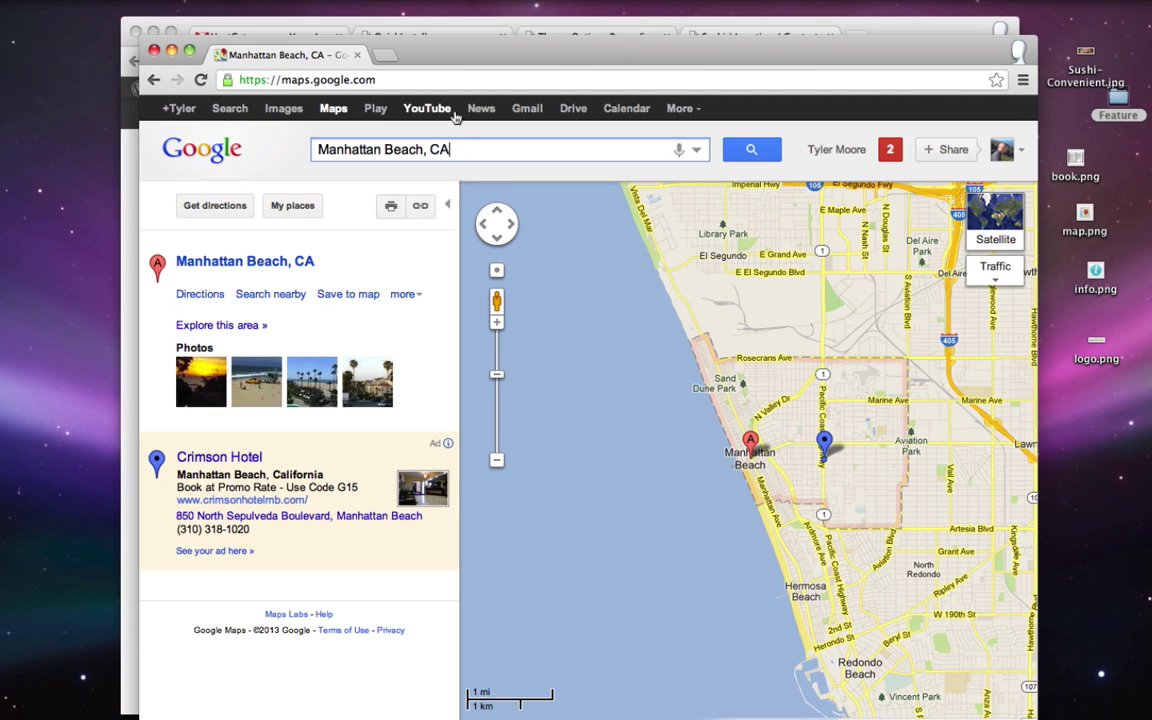
- Customize the embedded map to a custom 550 × 465 size centred on Manhattan Beach
{"action": "left_click", "coordinate": [421, 208]}
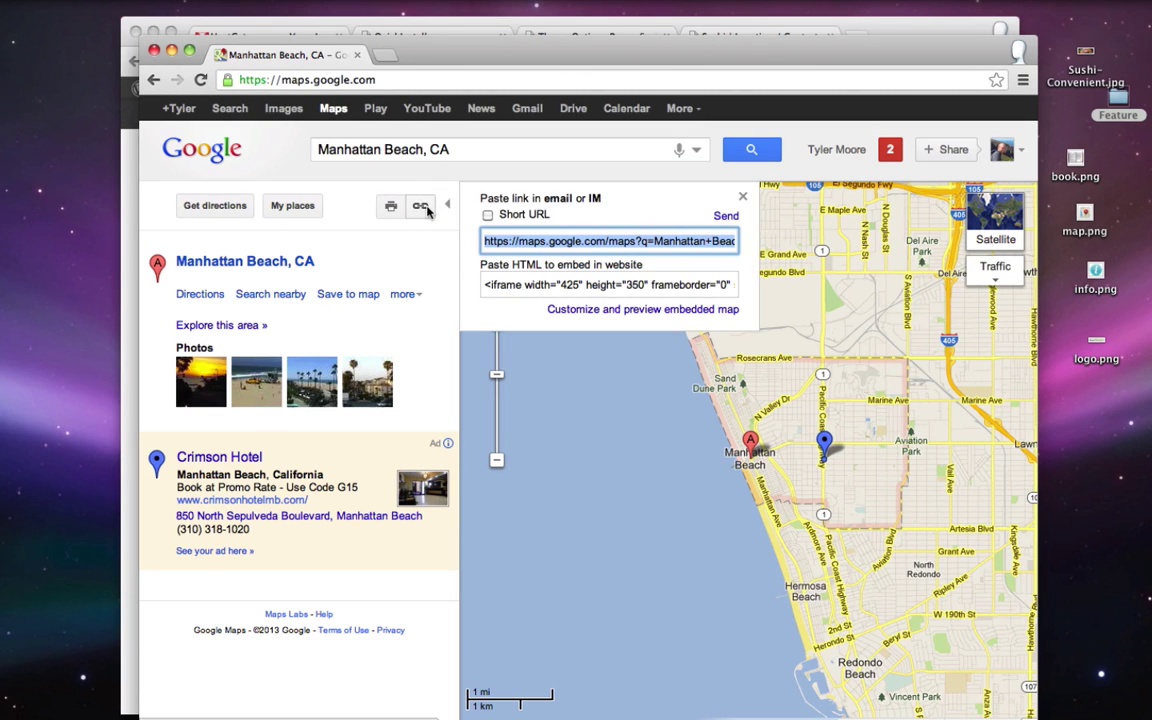
{"action": "left_click", "coordinate": [638, 310]}
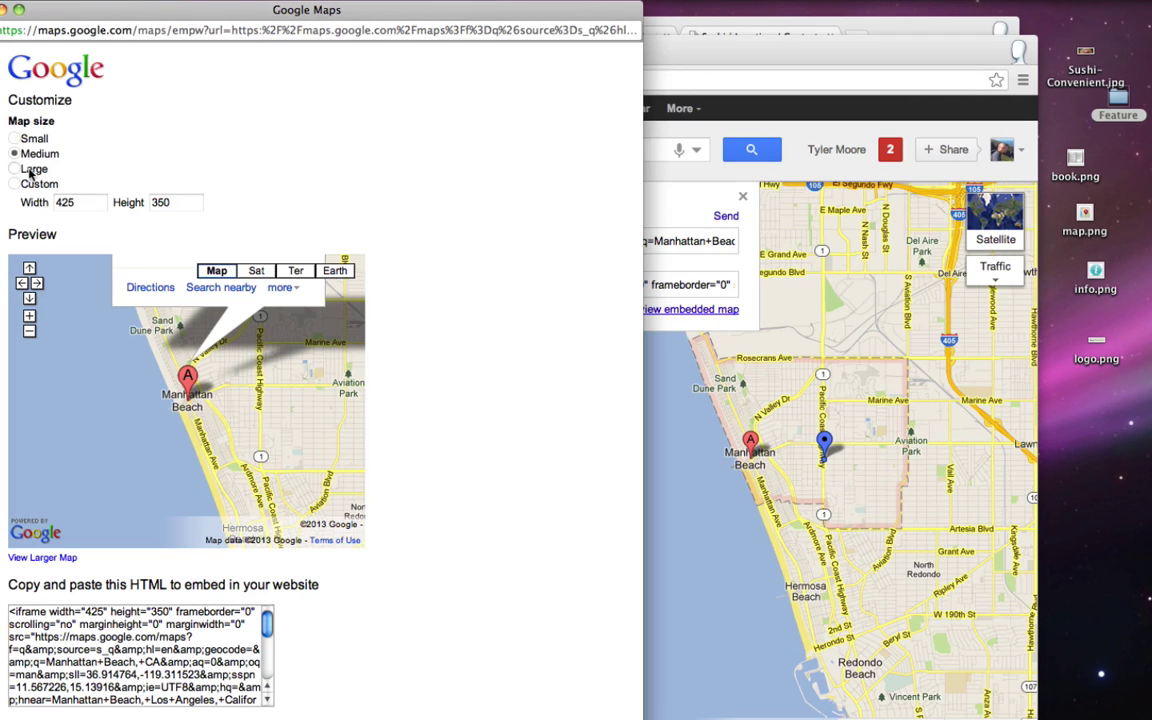
{"action": "left_click", "coordinate": [14, 185]}
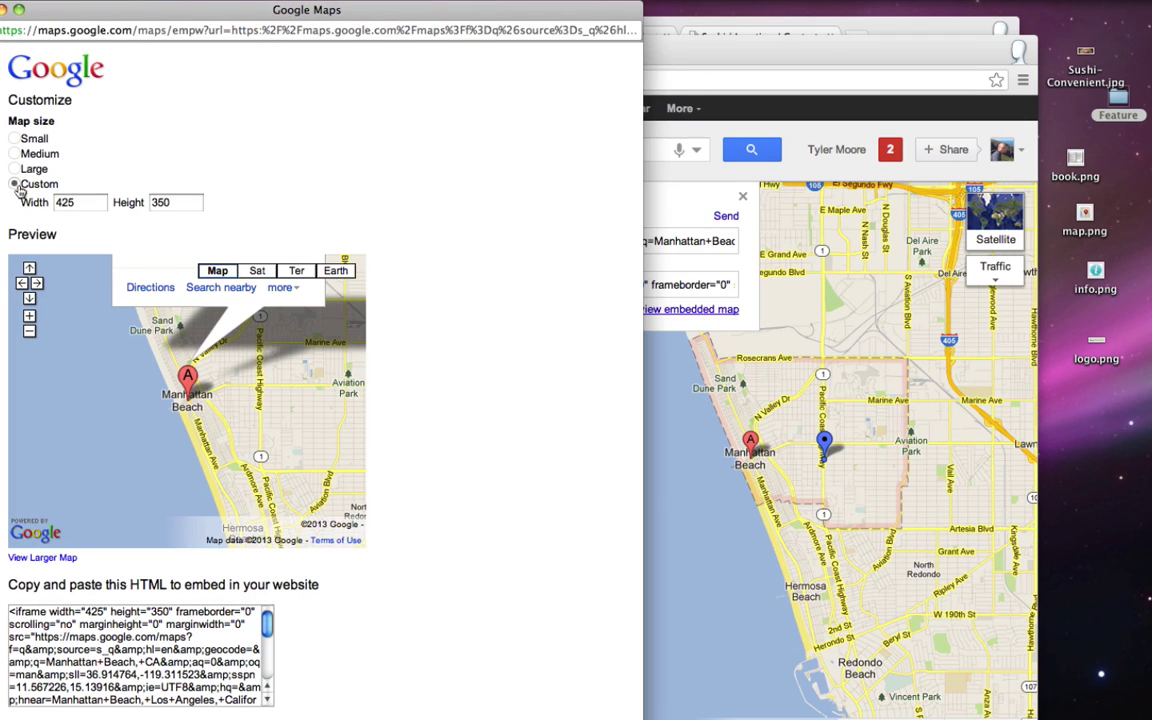
{"action": "double_click", "coordinate": [85, 206]}
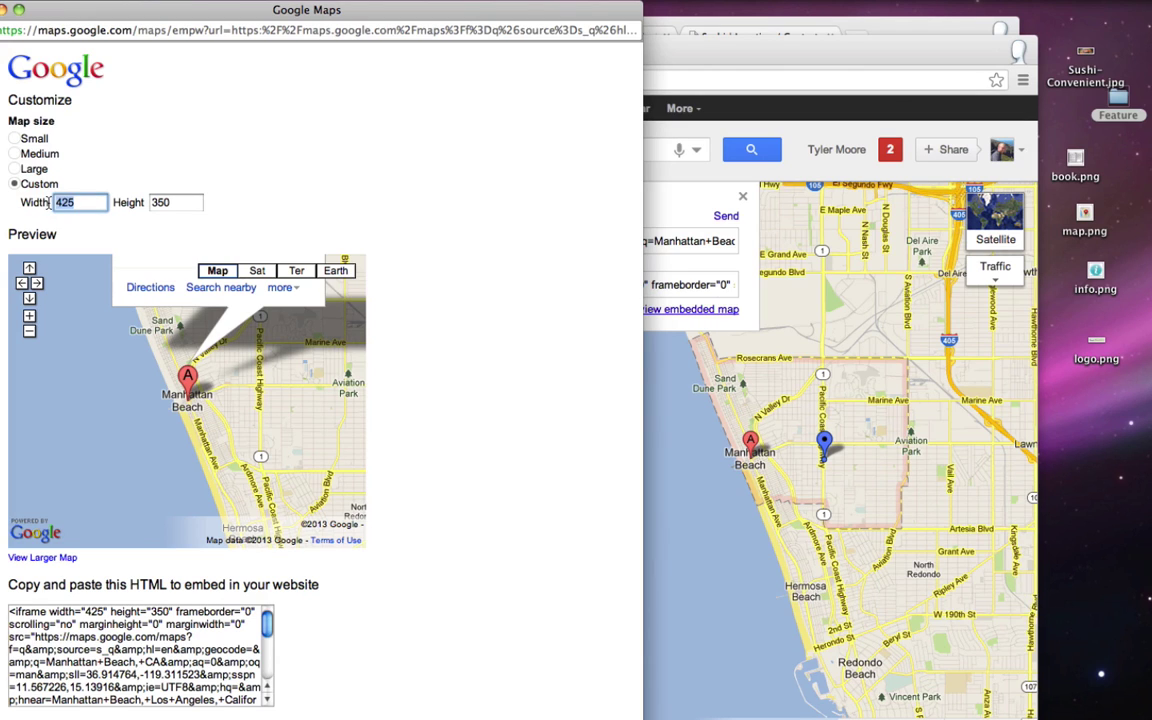
{"action": "type", "text": "550"}
{"action": "left_click", "coordinate": [301, 175]}
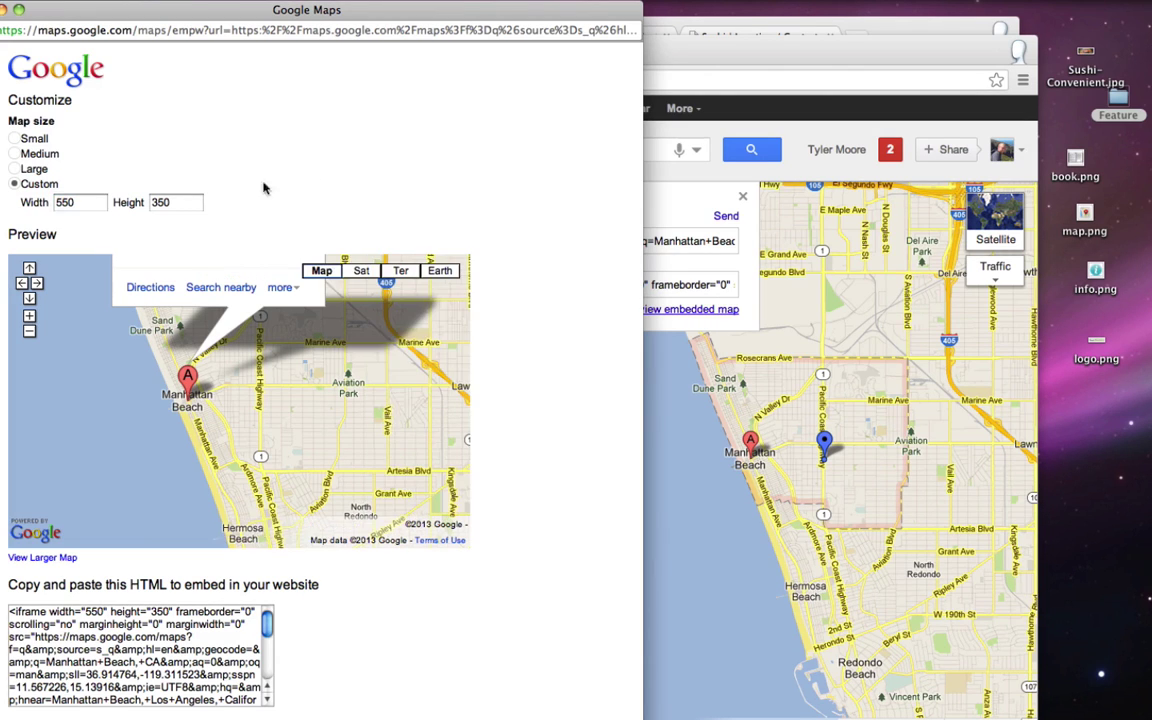
{"action": "double_click", "coordinate": [183, 203]}
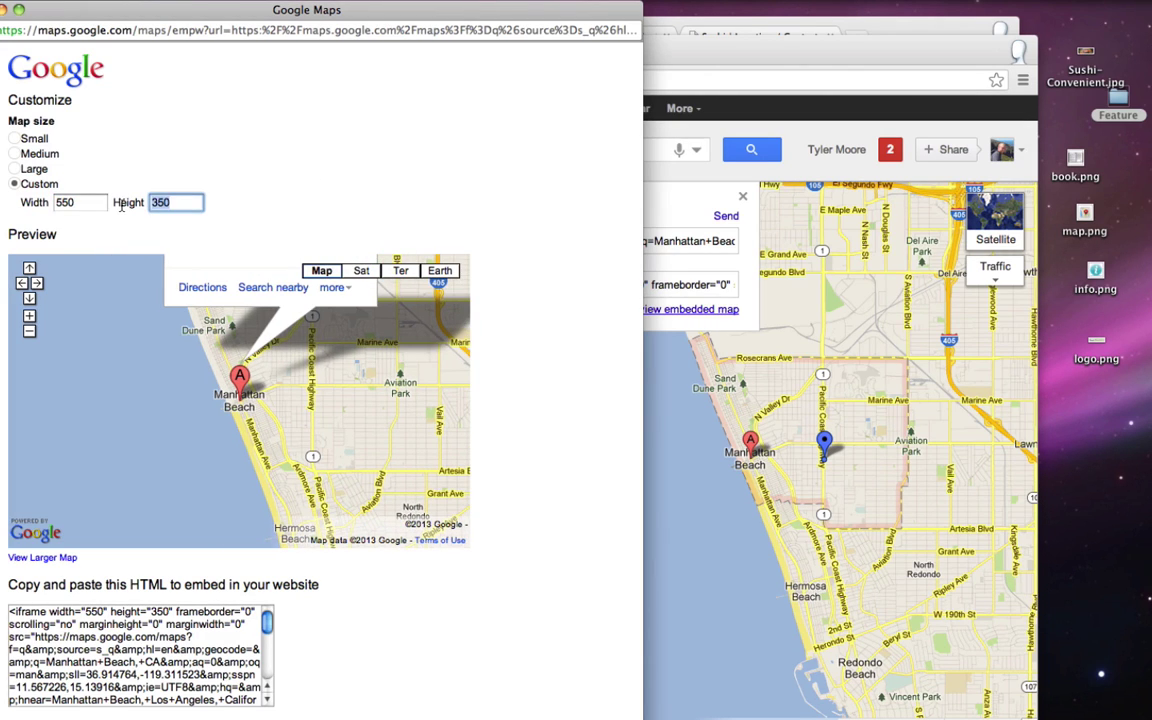
{"action": "type", "text": "465"}
{"action": "left_click", "coordinate": [356, 192]}
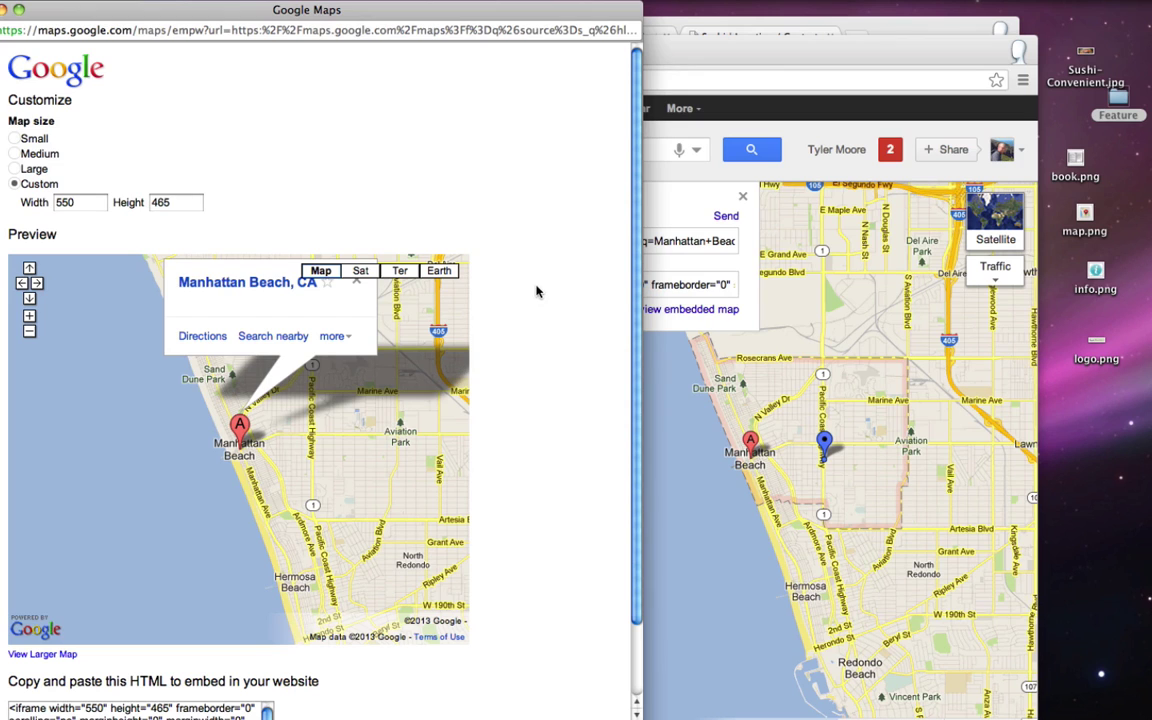
{"action": "mouse_move", "coordinate": [422, 354]}
{"action": "left_mouse_down"}
{"action": "mouse_move", "coordinate": [386, 411]}
{"action": "mouse_move", "coordinate": [380, 404]}
{"action": "mouse_move", "coordinate": [405, 418]}
{"action": "mouse_move", "coordinate": [363, 429]}
{"action": "left_mouse_up"}
- Copy the embed HTML code and close the preview popup
{"action": "scroll", "coordinate": [588, 369], "scroll_direction": "down", "scroll_amount": 2}
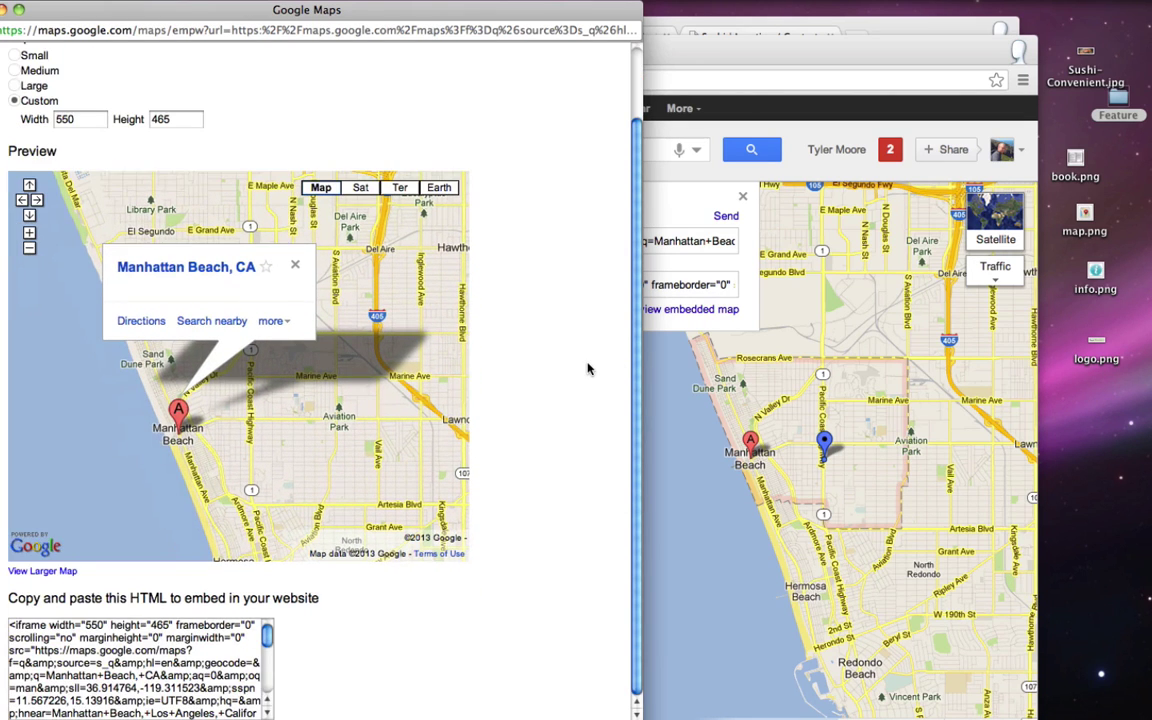
{"action": "right_click", "coordinate": [78, 643]}
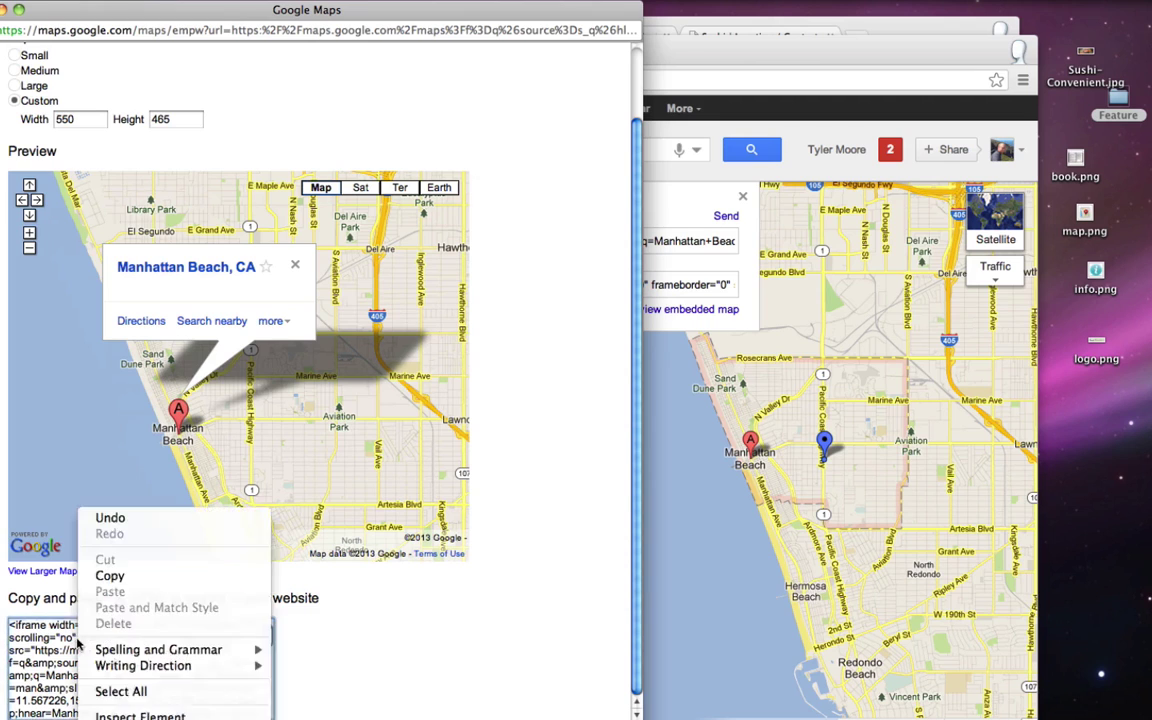
{"action": "left_click", "coordinate": [121, 691]}
{"action": "right_click", "coordinate": [131, 653]}
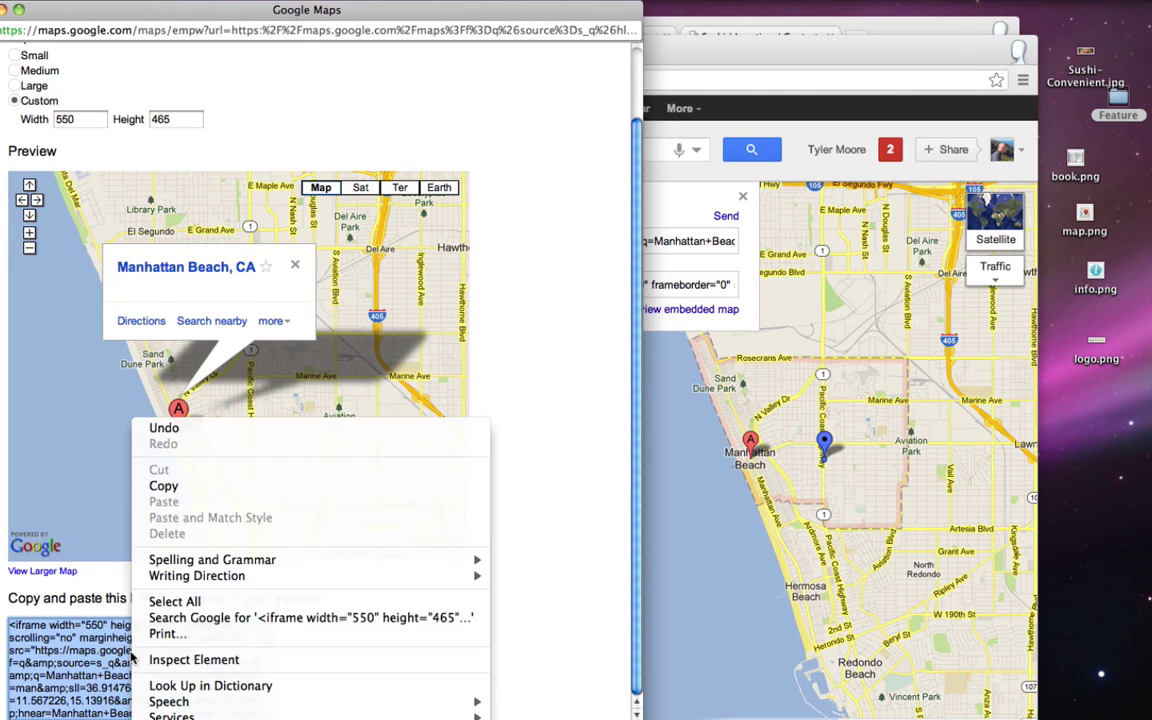
{"action": "left_click", "coordinate": [158, 483]}
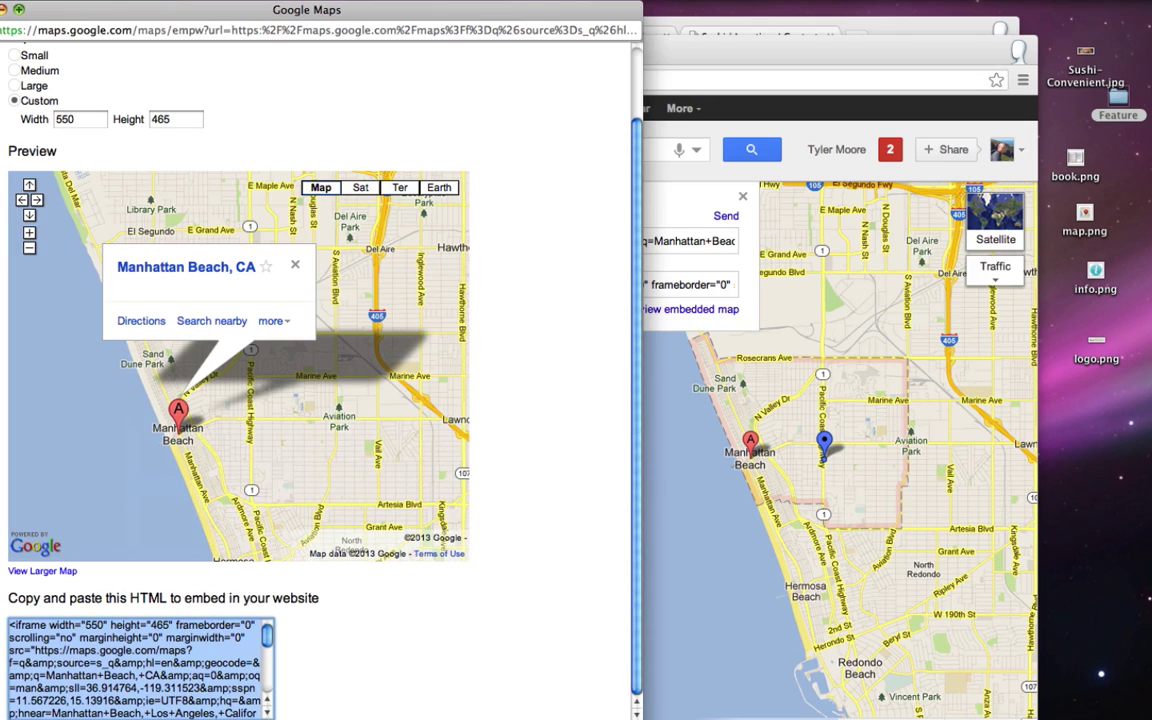
{"action": "key", "text": "super+w"}
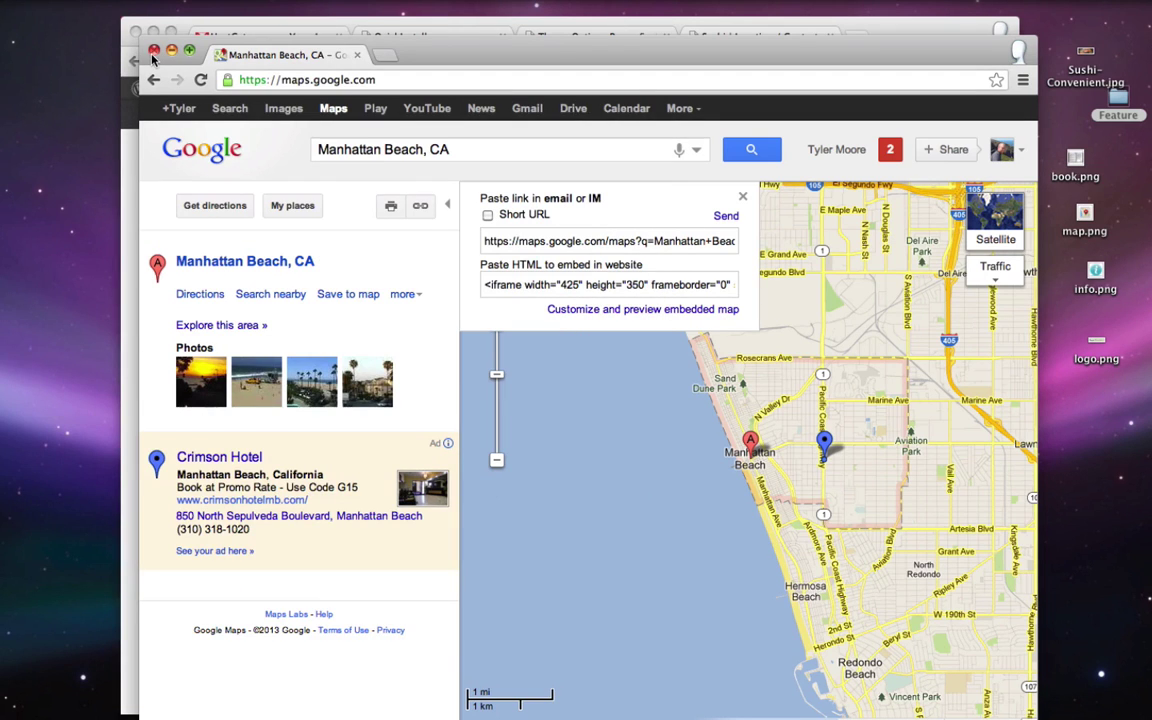
- Close the Google Maps window and open the Location / Contact page in the page editor
{"action": "left_click", "coordinate": [153, 50]}
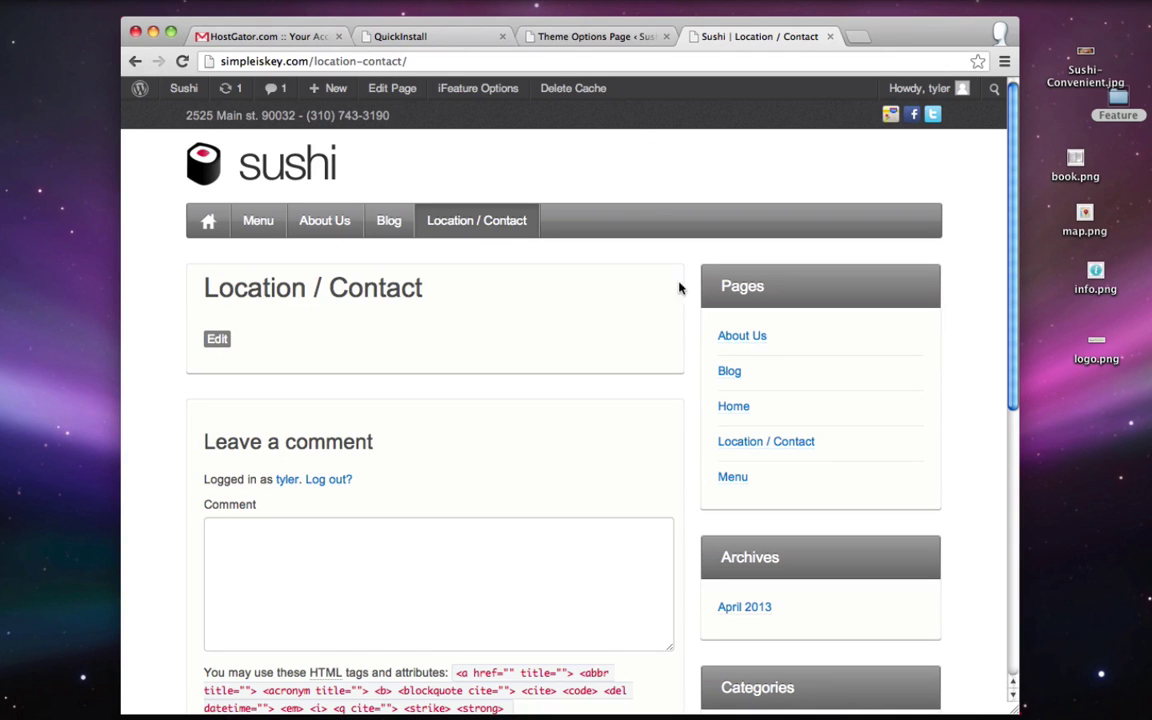
{"action": "left_click", "coordinate": [597, 37]}
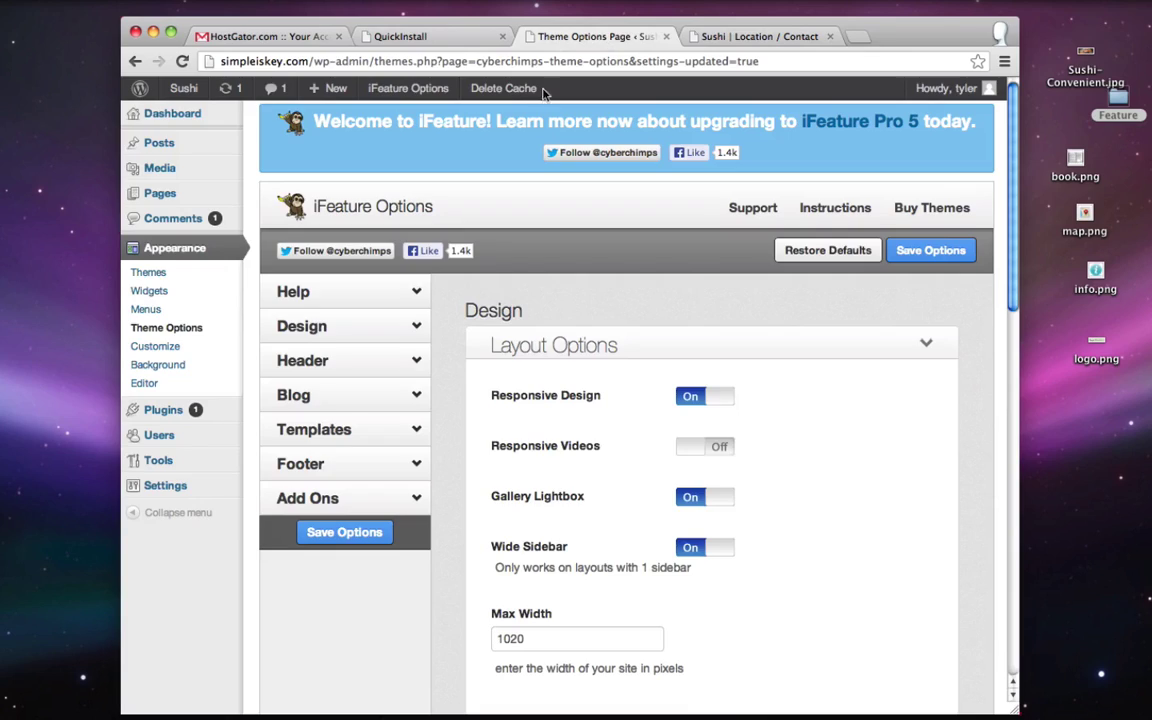
{"action": "left_click", "coordinate": [155, 195]}
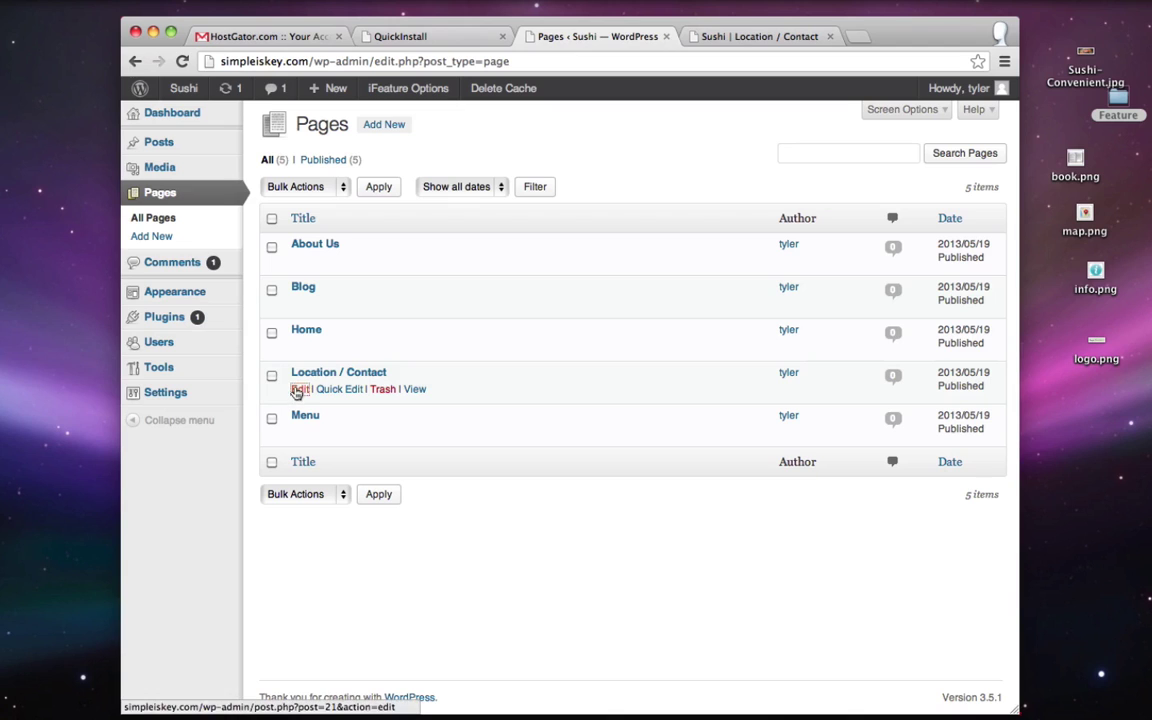
{"action": "left_click", "coordinate": [297, 391]}
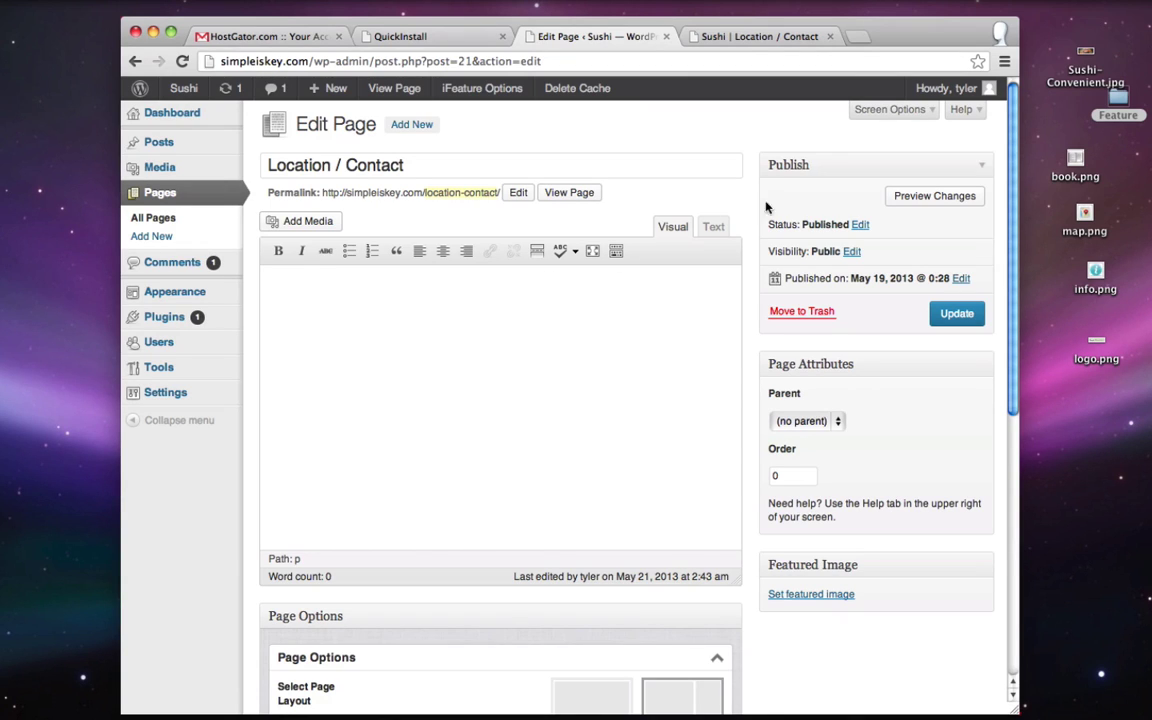
- Paste the Manhattan Beach map iframe into the Text tab and preview the live page
{"action": "left_click", "coordinate": [716, 228]}
{"action": "right_click", "coordinate": [280, 312]}
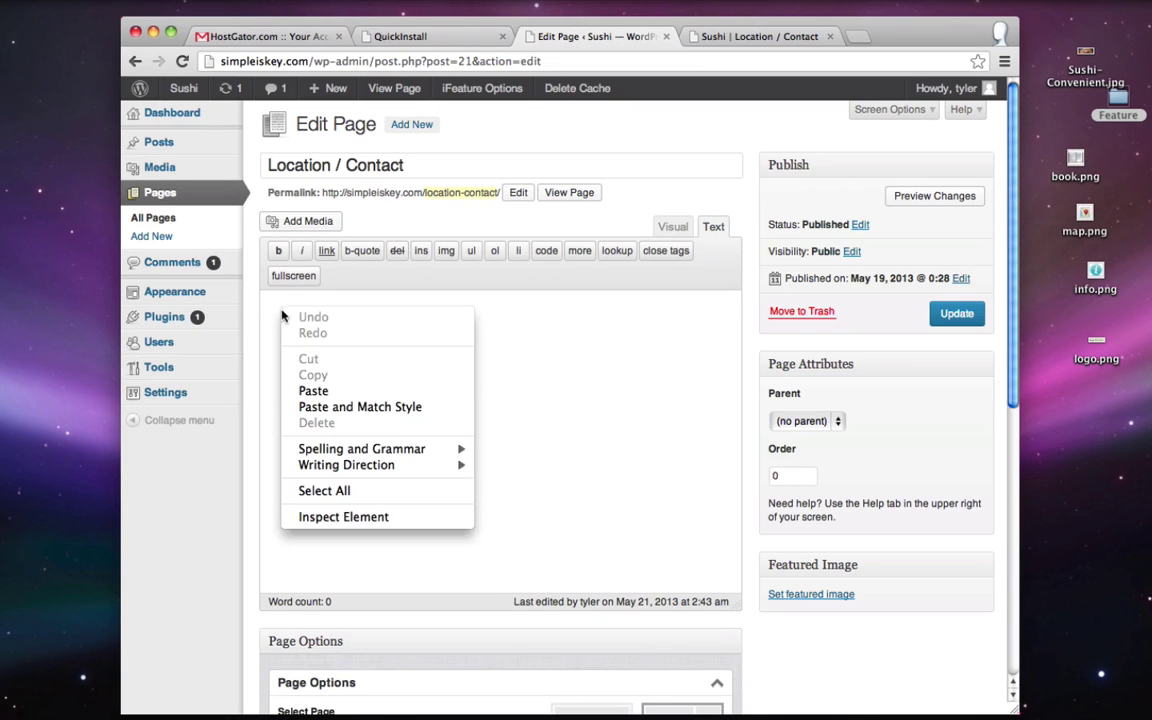
{"action": "left_click", "coordinate": [314, 391]}
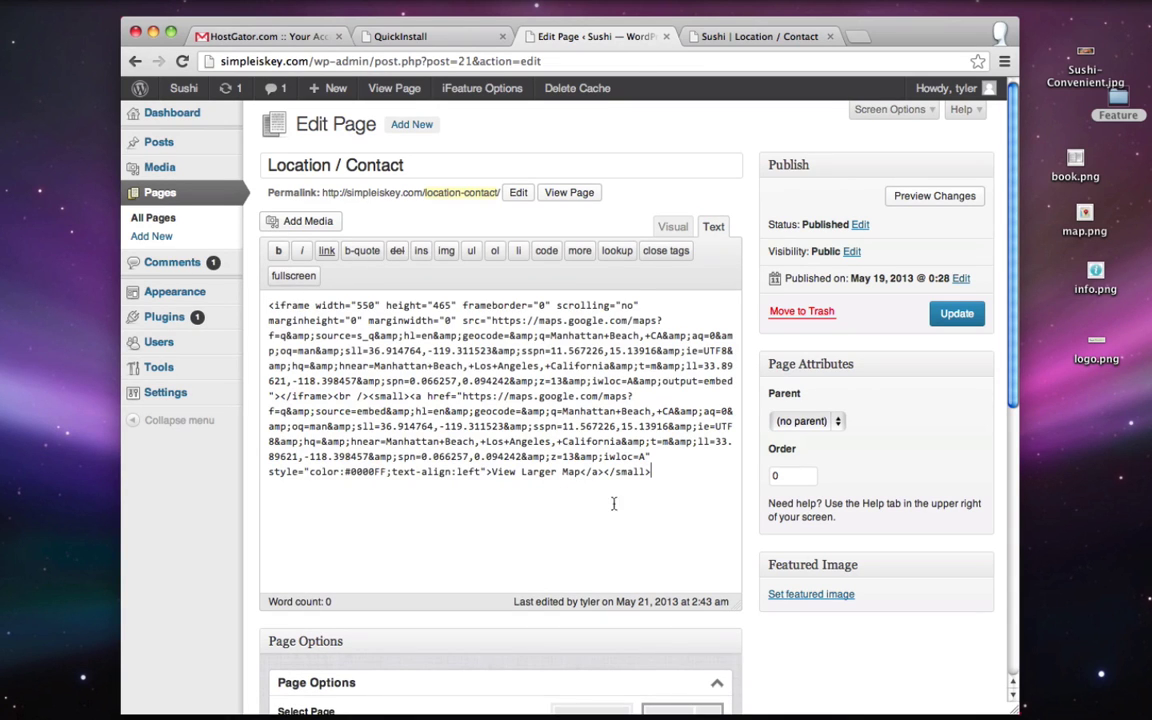
{"action": "left_click", "coordinate": [784, 37]}
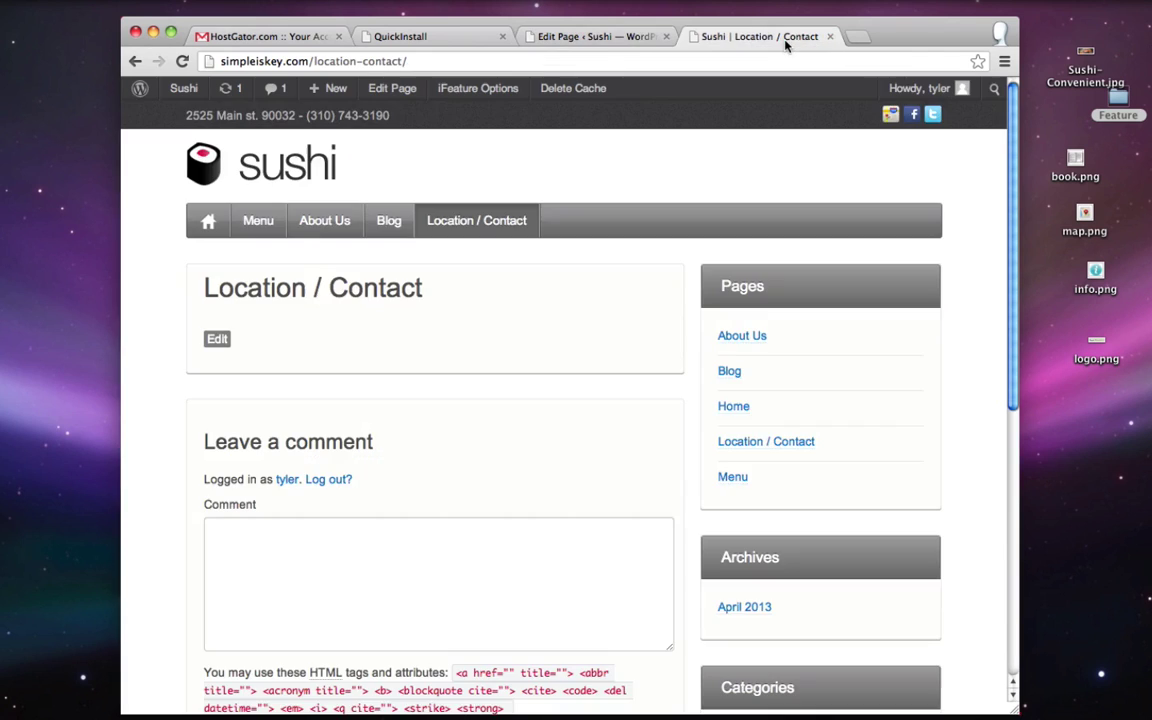
{"action": "scroll", "coordinate": [492, 447], "scroll_direction": "down", "scroll_amount": 2}
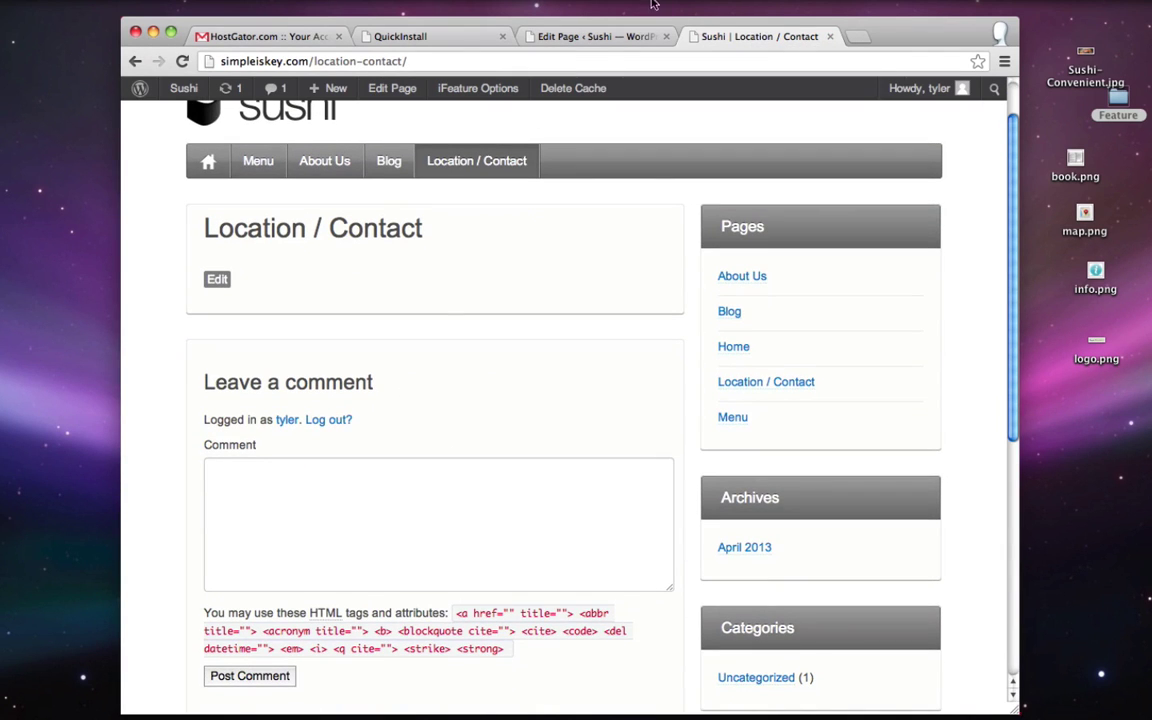
- Turn off comments and trackbacks for Location / Contact and update the page
{"action": "left_click", "coordinate": [616, 41]}
{"action": "scroll", "coordinate": [288, 380], "scroll_direction": "down", "scroll_amount": 10}
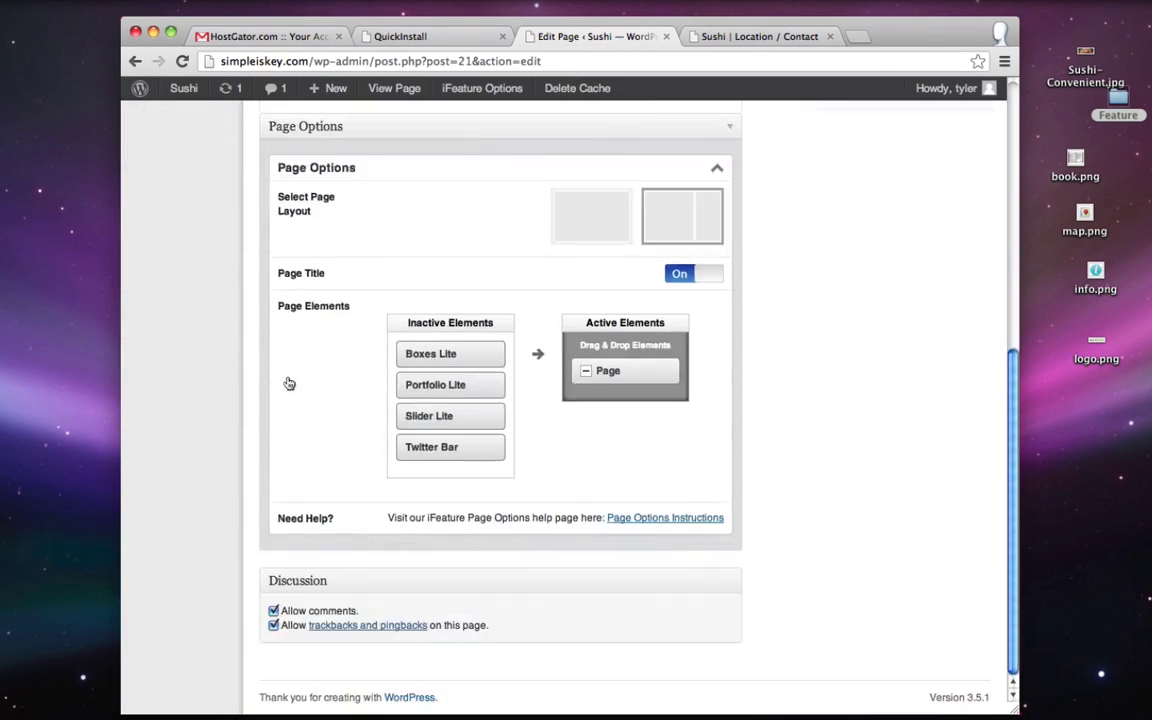
{"action": "left_click", "coordinate": [274, 611]}
{"action": "left_click", "coordinate": [274, 626]}
{"action": "scroll", "coordinate": [841, 548], "scroll_direction": "up", "scroll_amount": 10}
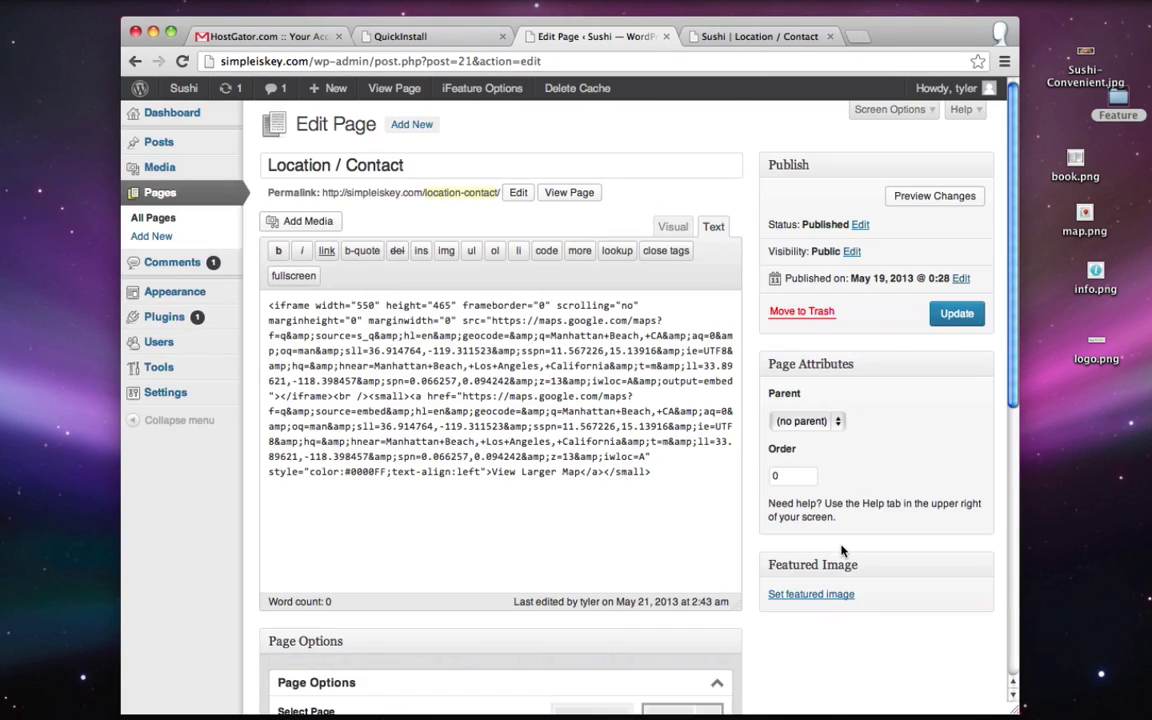
{"action": "left_click", "coordinate": [958, 315]}
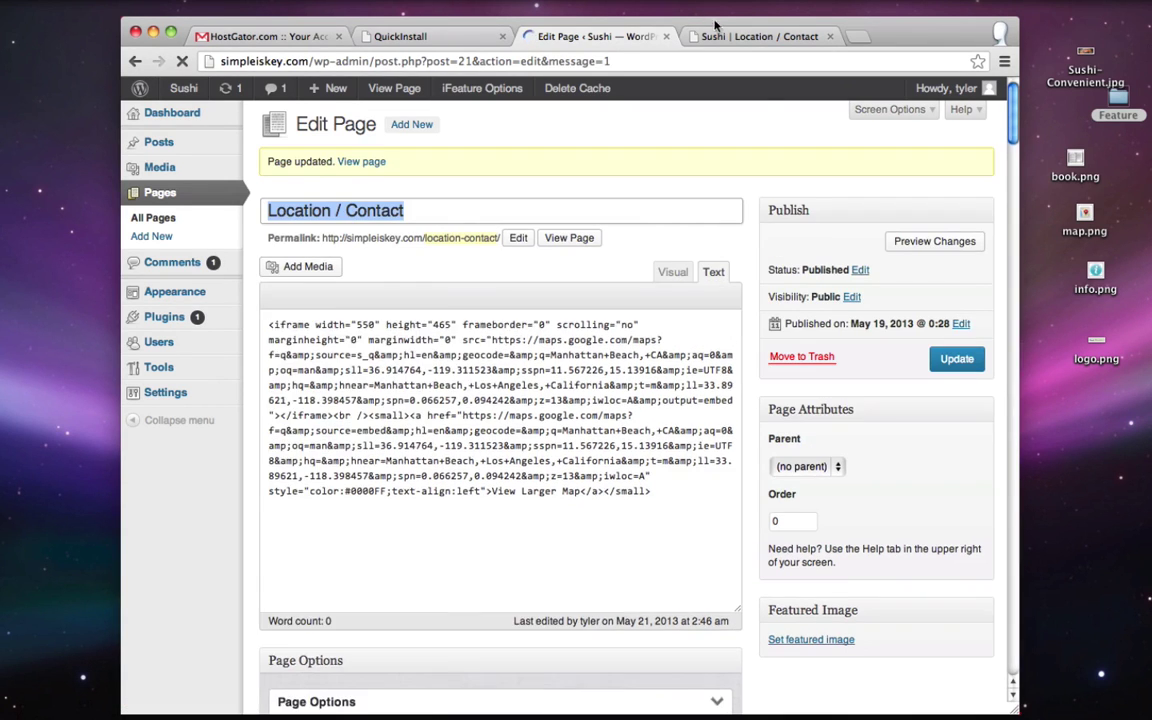
- Reload the live Location / Contact page to check the Manhattan Beach map, then return to the editor
{"action": "left_click", "coordinate": [745, 36]}
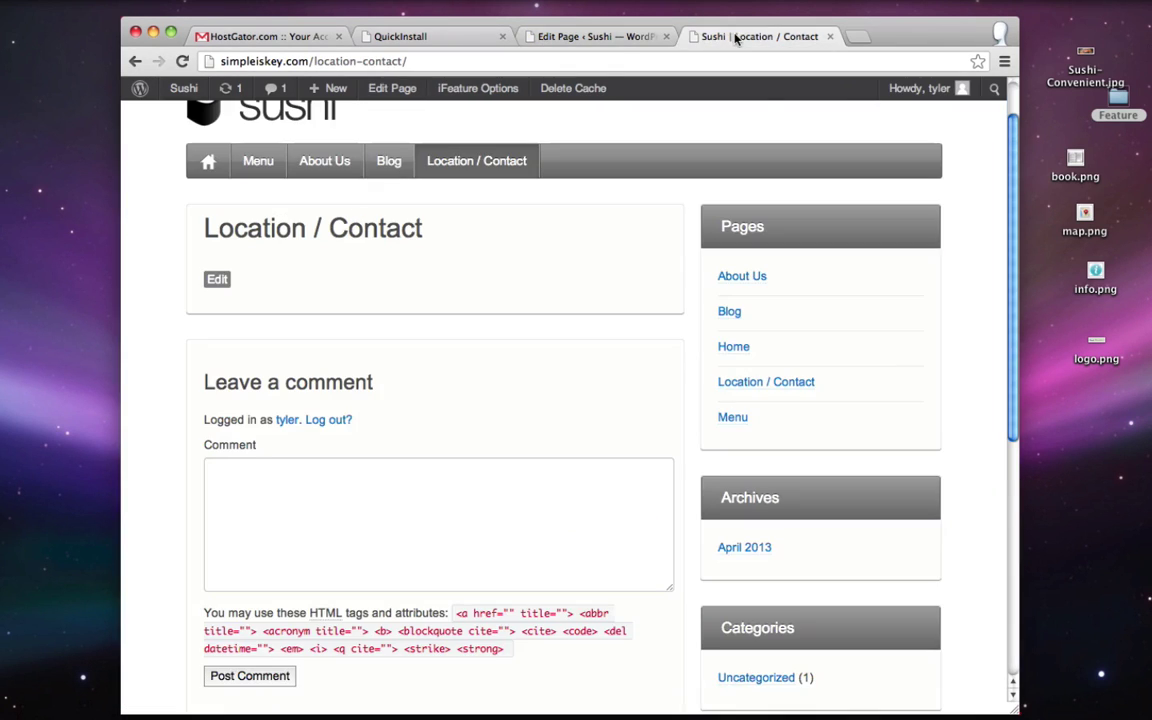
{"action": "left_click", "coordinate": [182, 61]}
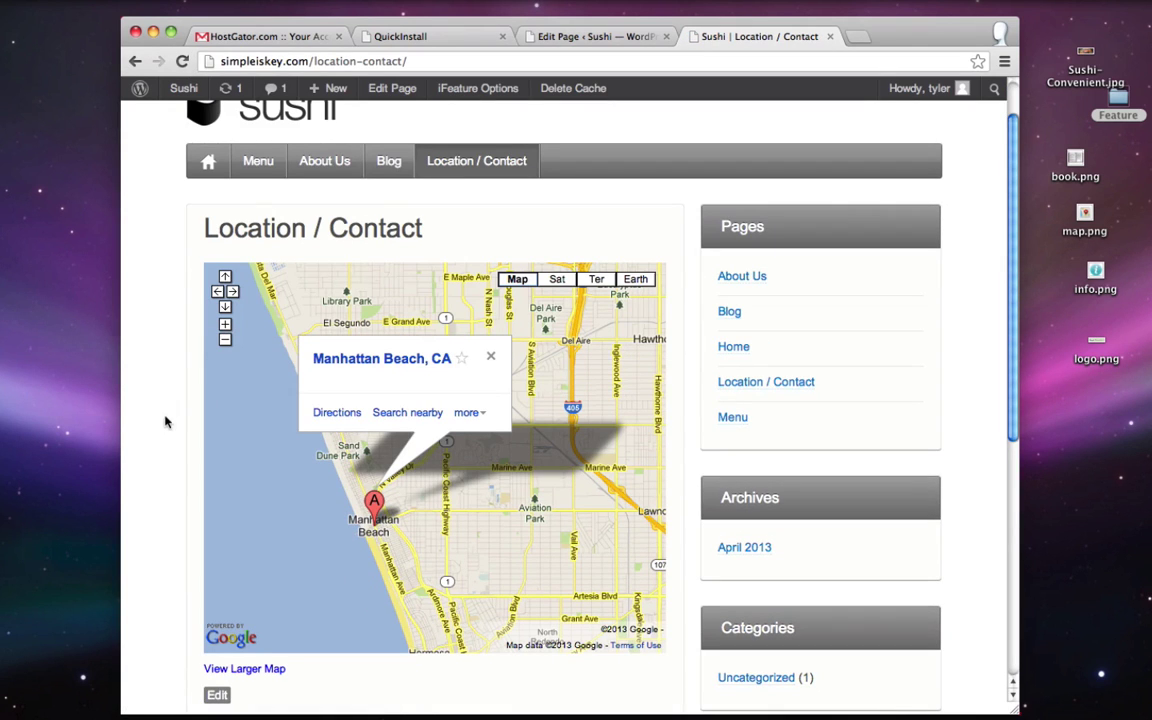
{"action": "scroll", "coordinate": [144, 393], "scroll_direction": "up", "scroll_amount": 3}
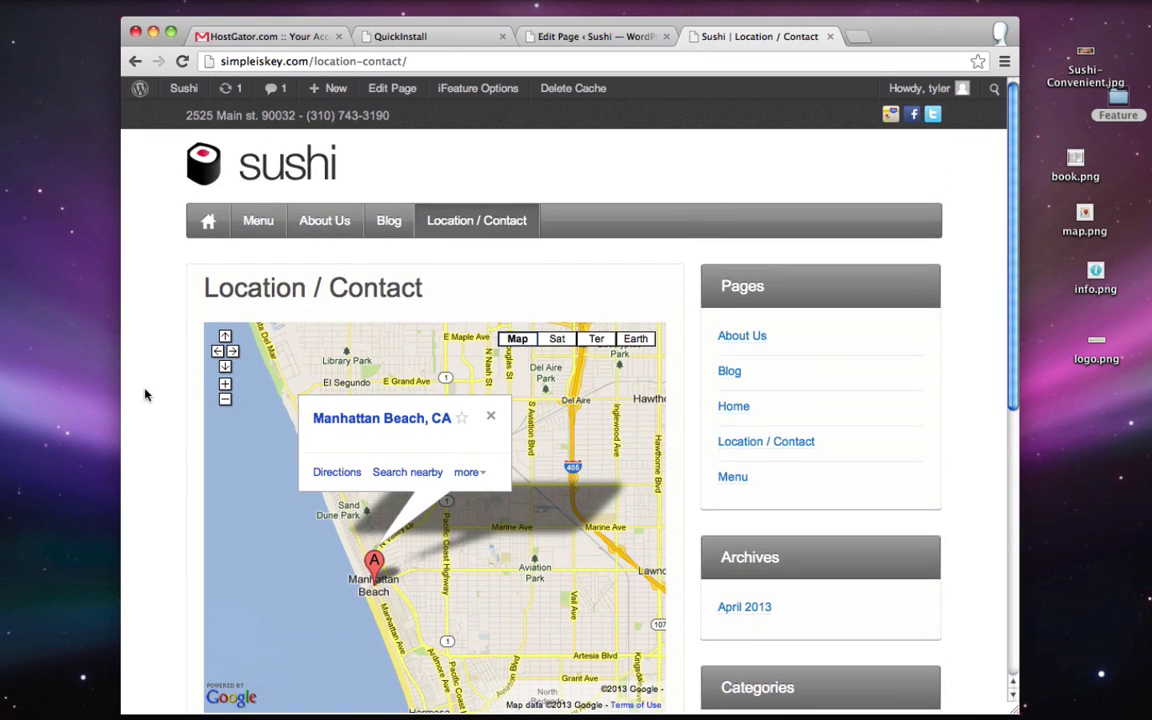
{"action": "scroll", "coordinate": [172, 350], "scroll_direction": "down", "scroll_amount": 2}
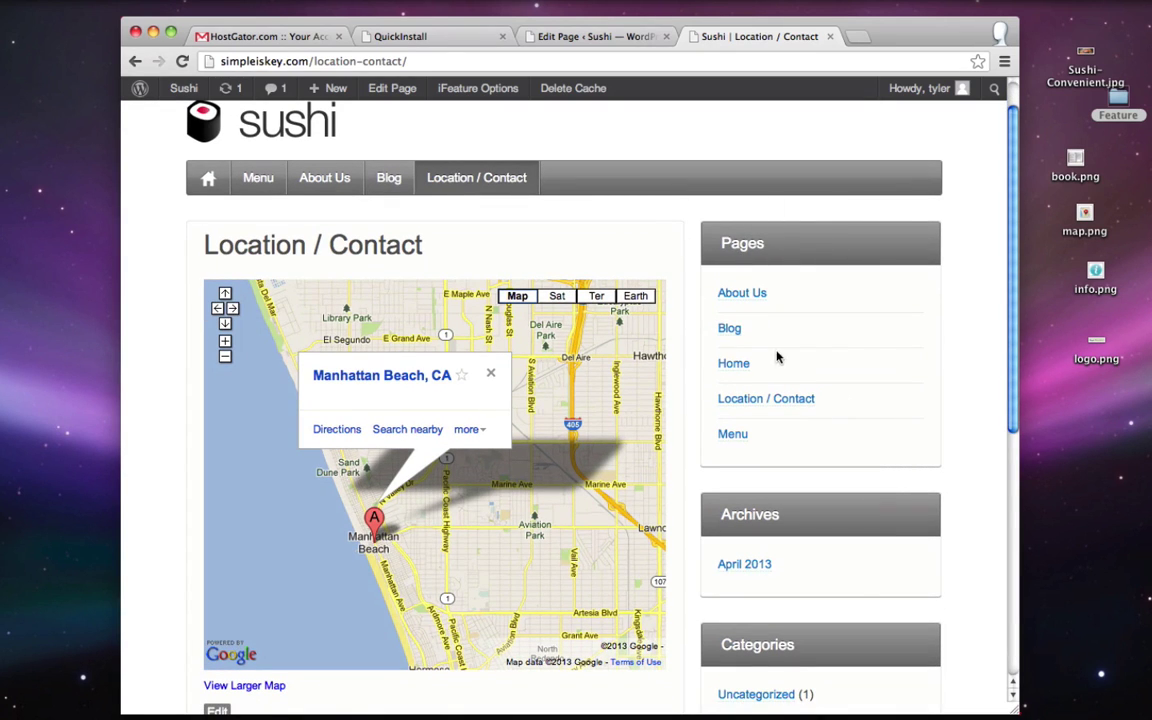
{"action": "left_click", "coordinate": [603, 38]}
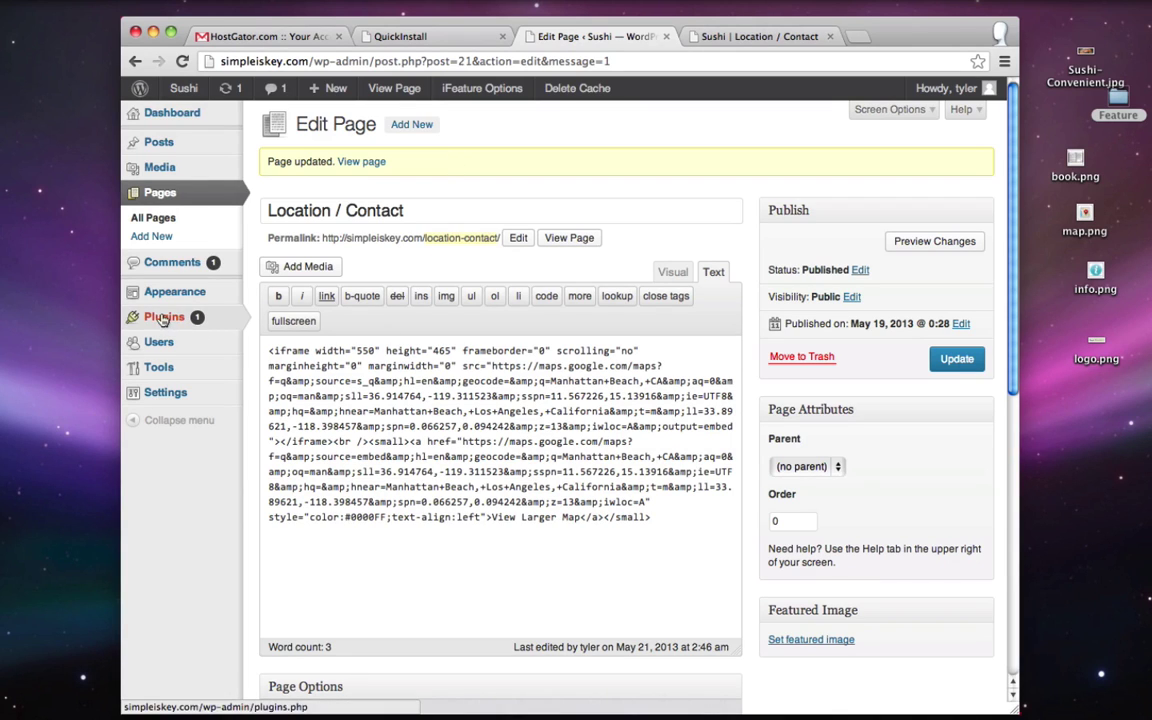
- Search Plugins > Add New for 'contact form 7', install version 3.4.1 and activate it
{"action": "mouse_move", "coordinate": [163, 318]}
{"action": "left_click", "coordinate": [286, 338]}
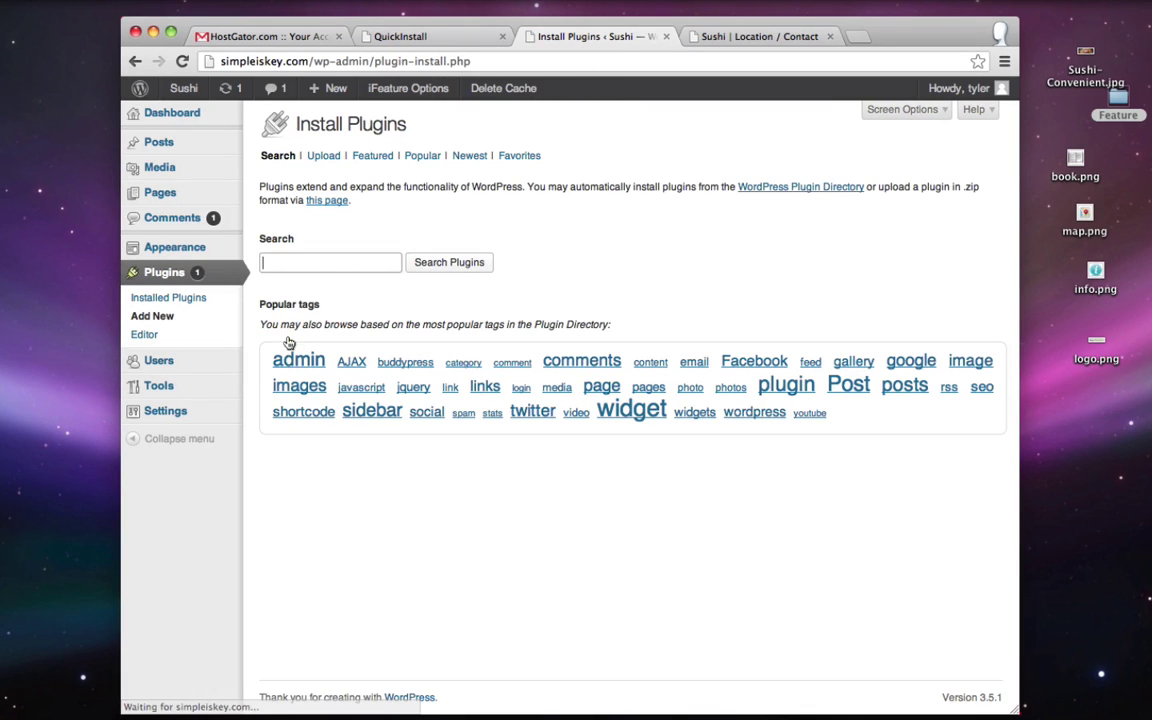
{"action": "type", "text": "cont"}
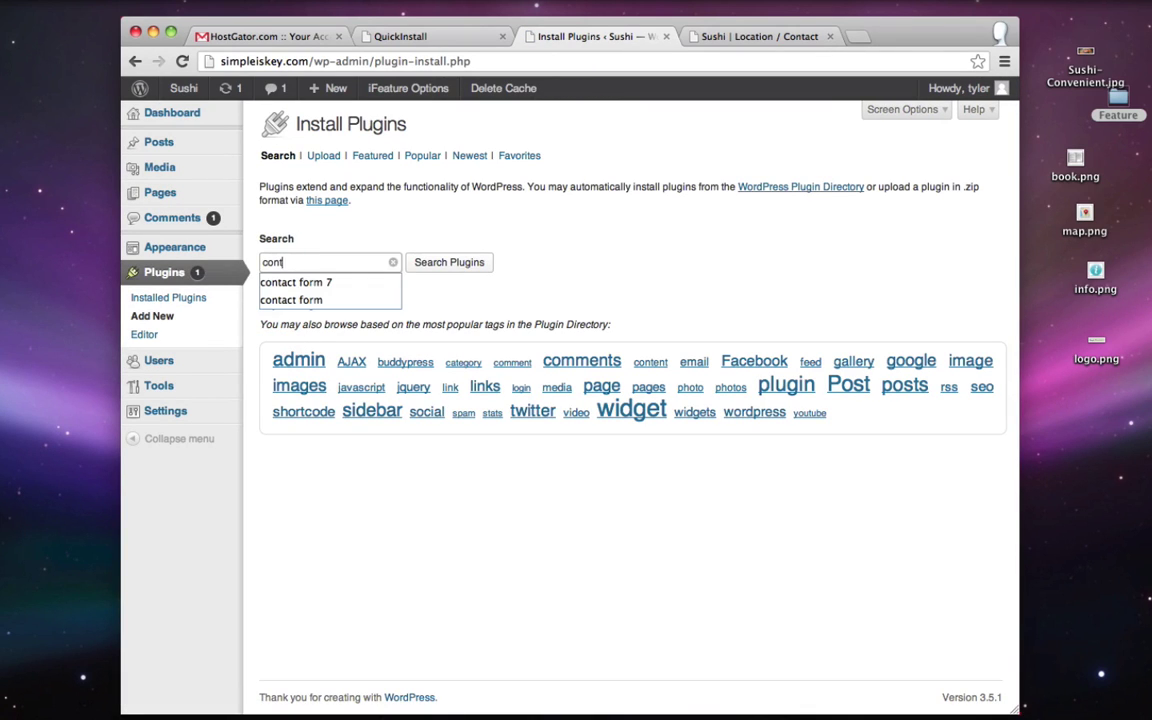
{"action": "type", "text": "act"}
{"action": "key", "text": "Return"}
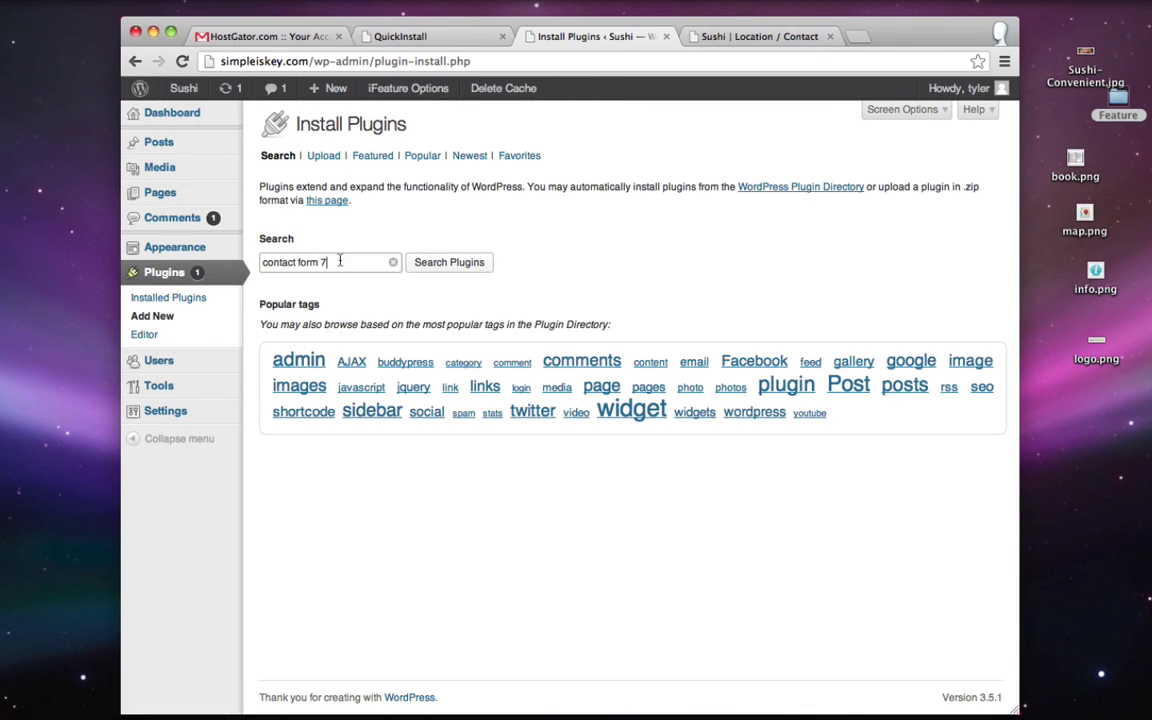
{"action": "left_click", "coordinate": [445, 265]}
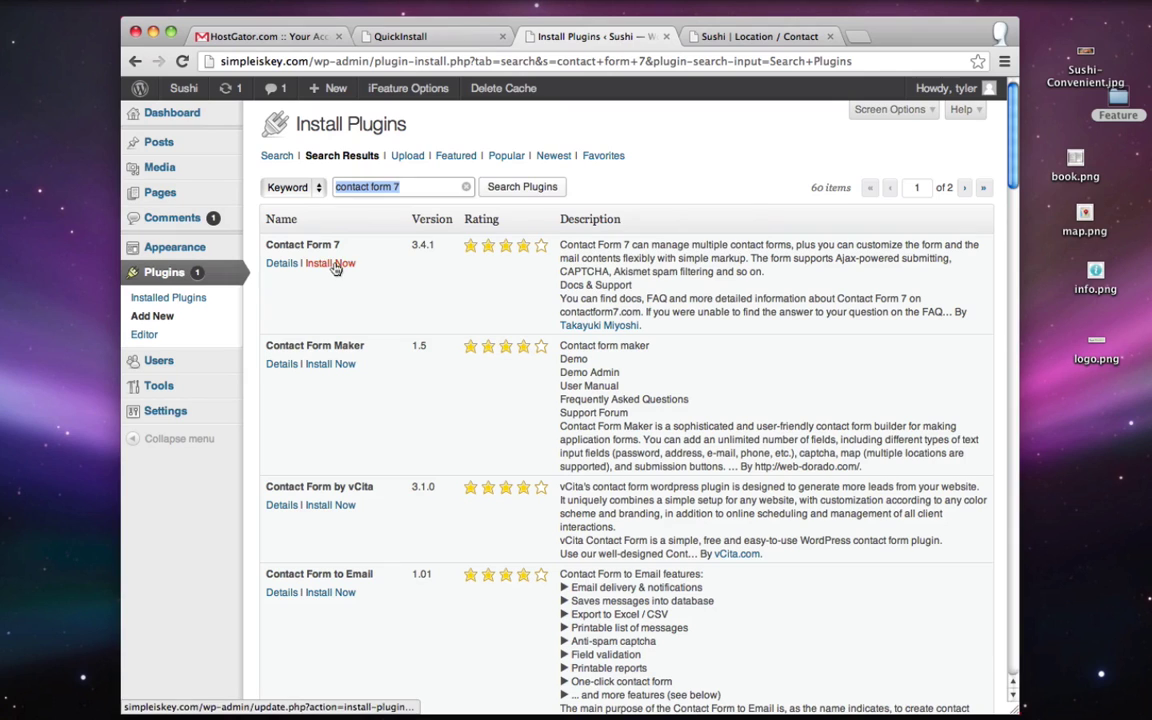
{"action": "left_click", "coordinate": [333, 264]}
{"action": "left_click", "coordinate": [700, 256]}
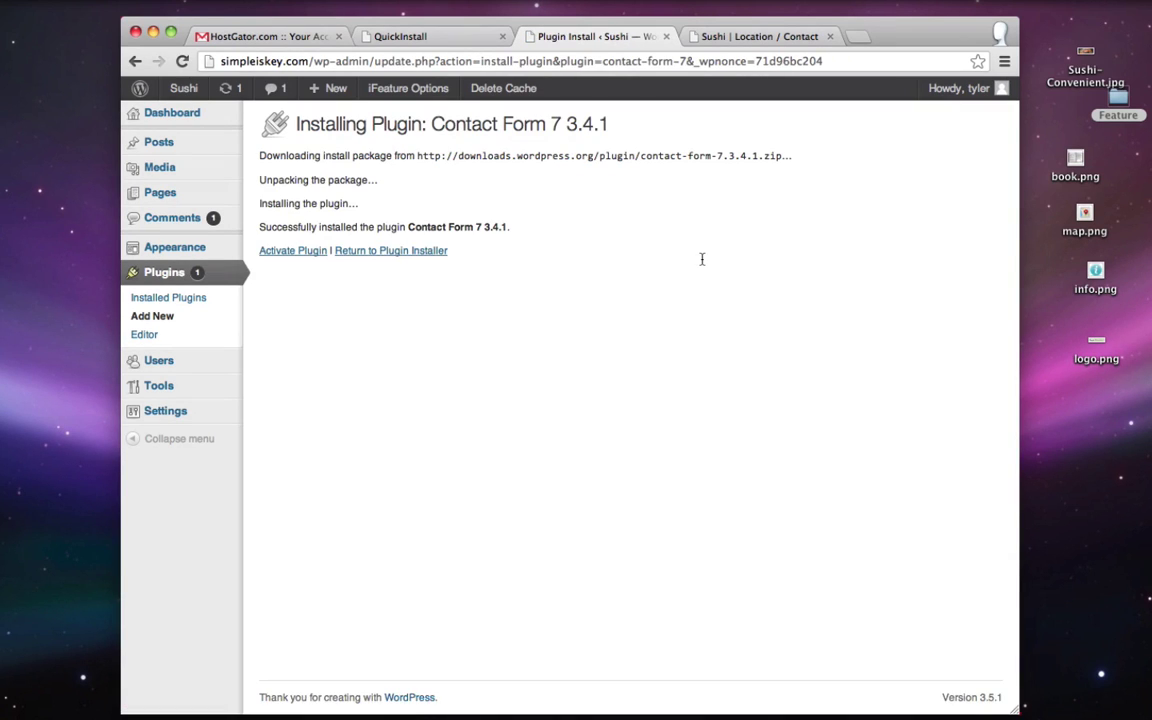
{"action": "left_click", "coordinate": [296, 252]}
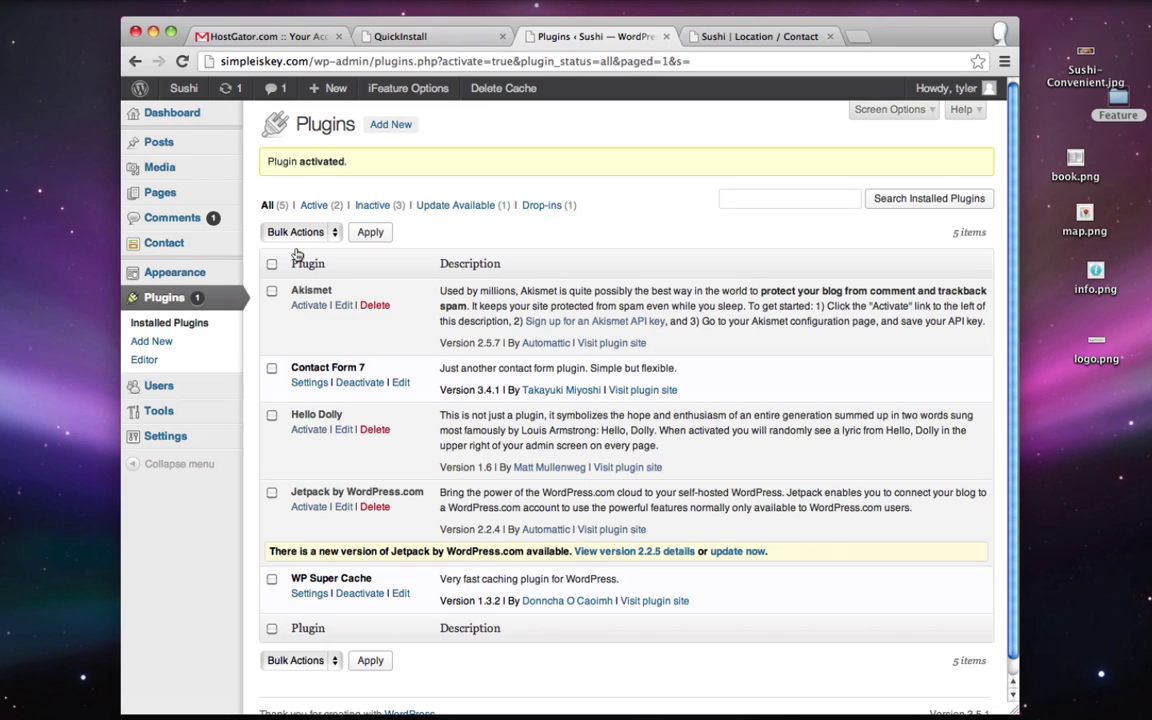
- Open Contact form 1 and copy its shortcode (id 94) to the clipboard
{"action": "left_click", "coordinate": [166, 245]}
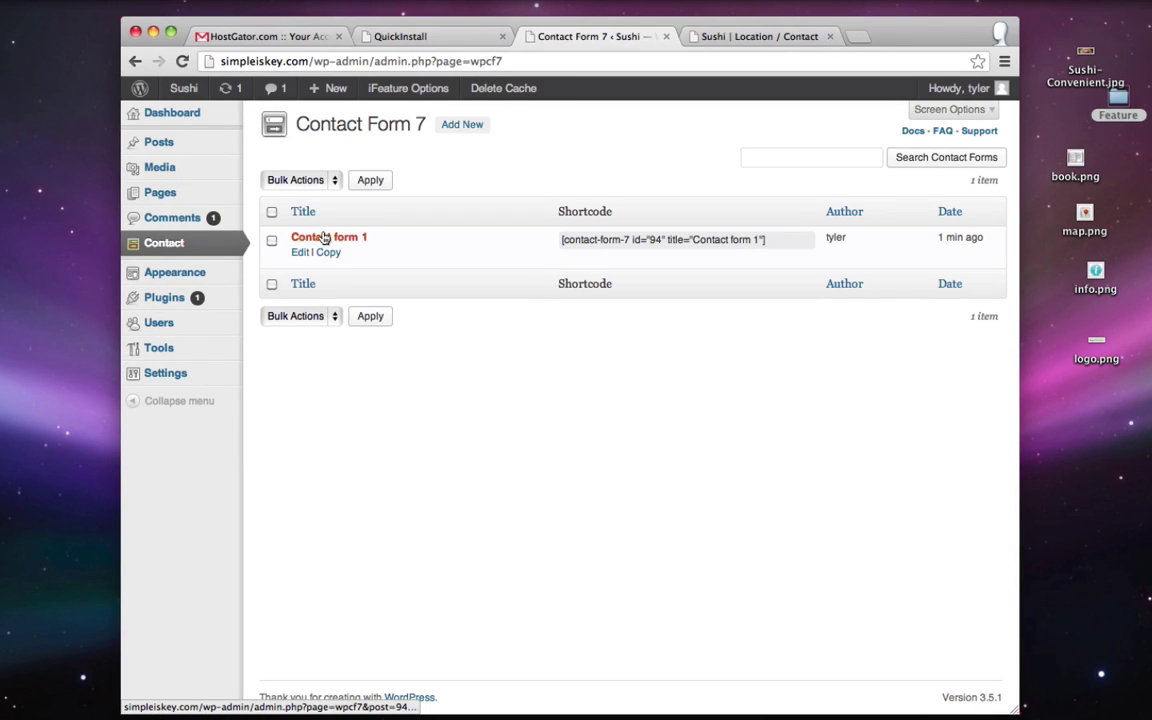
{"action": "left_click", "coordinate": [300, 255]}
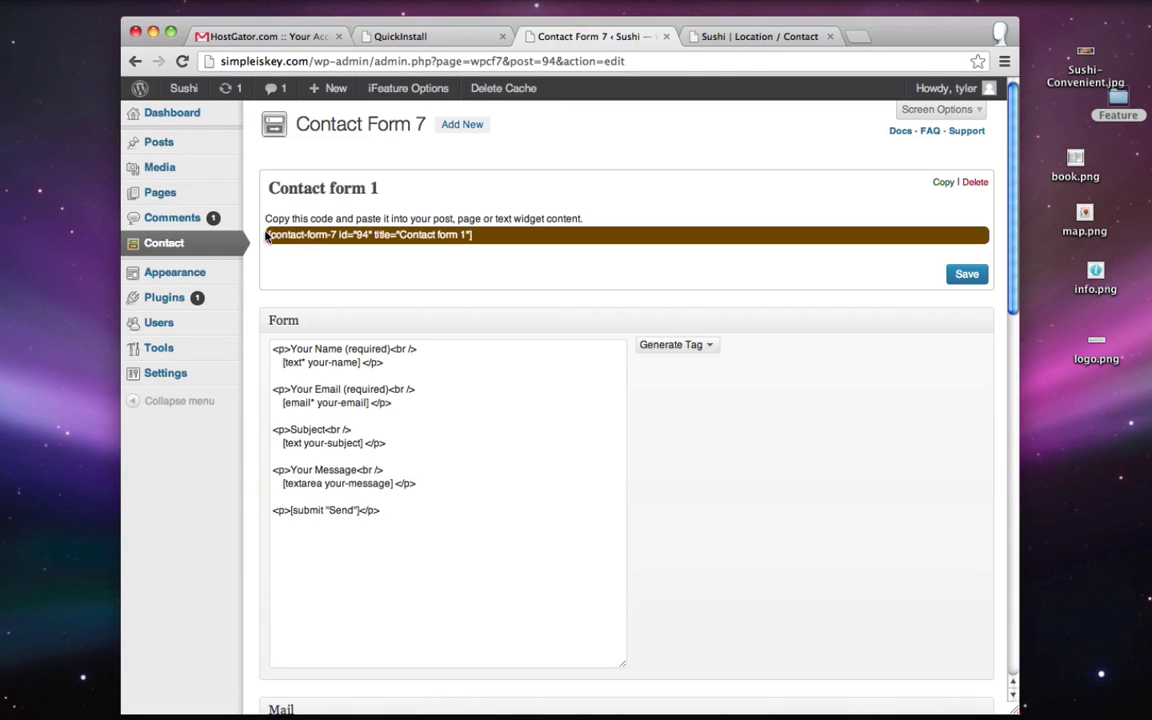
{"action": "left_click", "coordinate": [335, 232]}
{"action": "left_click_drag", "start_coordinate": [471, 234], "coordinate": [268, 238]}
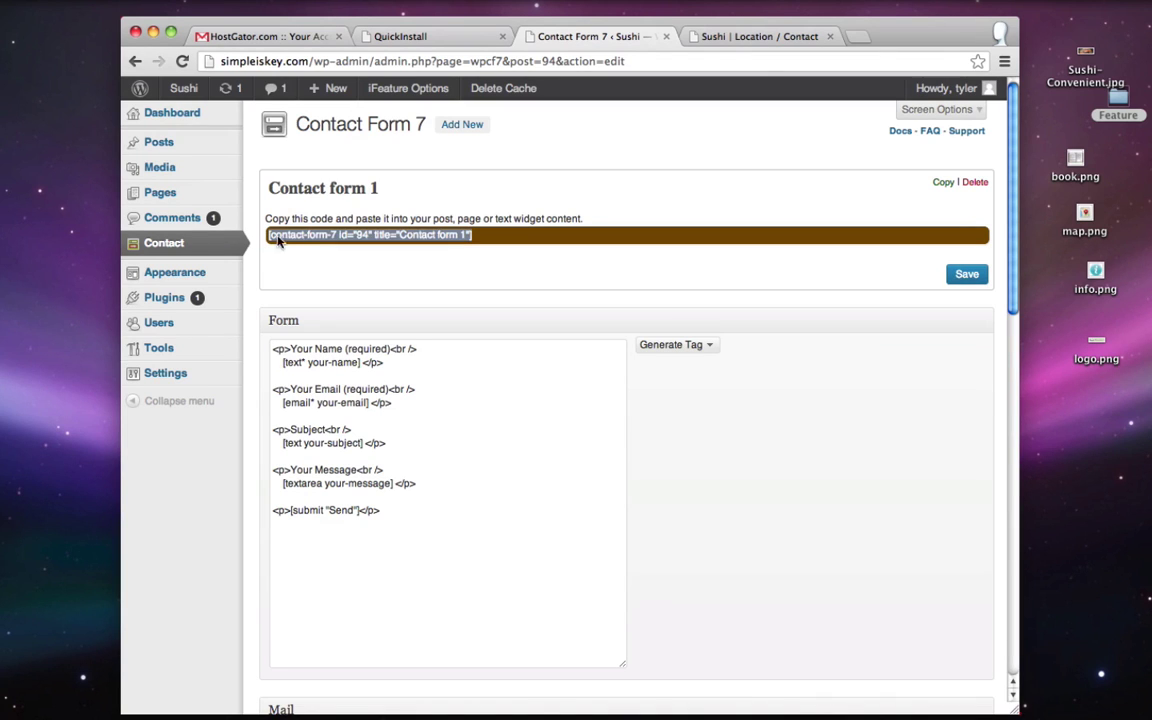
{"action": "right_click", "coordinate": [278, 238]}
{"action": "left_click", "coordinate": [362, 302]}
- Check the form's Mail To recipient address
{"action": "scroll", "coordinate": [700, 290], "scroll_direction": "down", "scroll_amount": 5}
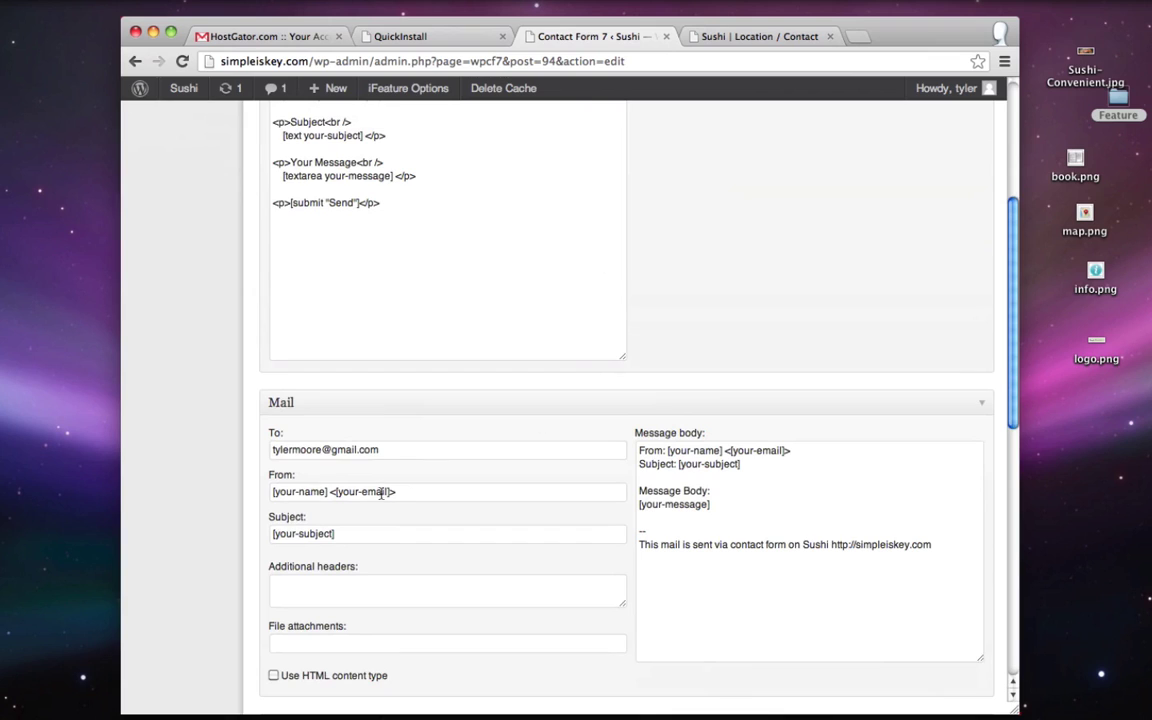
{"action": "left_click_drag", "start_coordinate": [270, 450], "coordinate": [380, 454]}
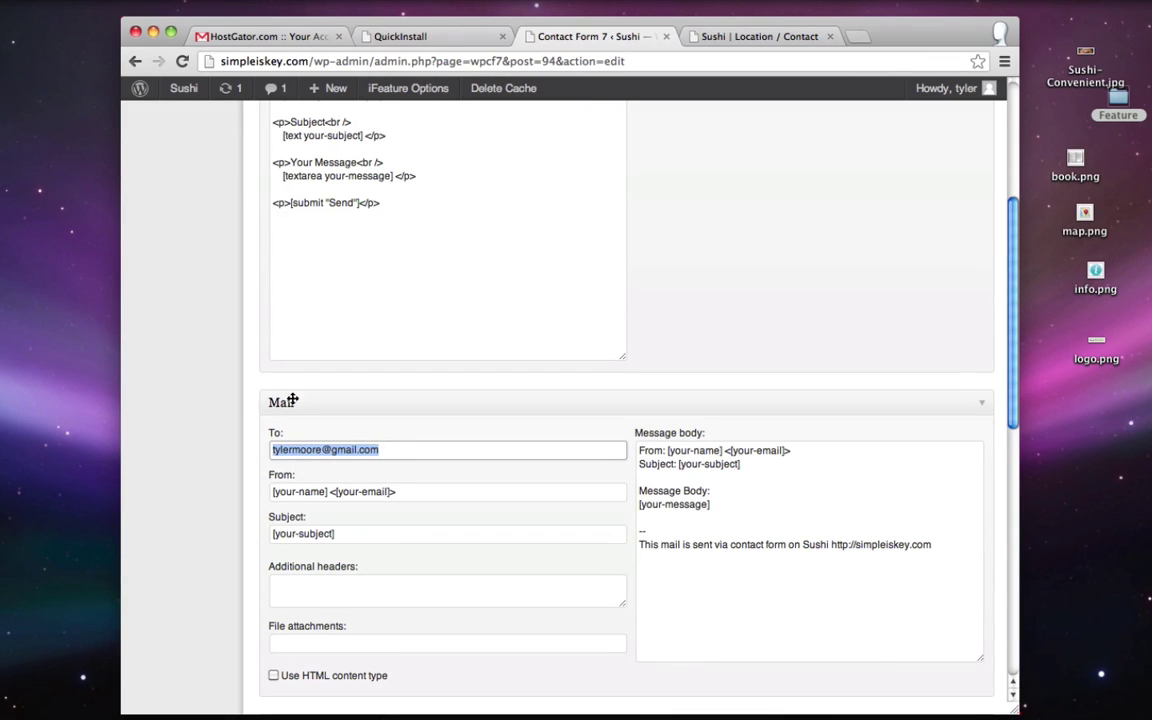
{"action": "left_click", "coordinate": [320, 451]}
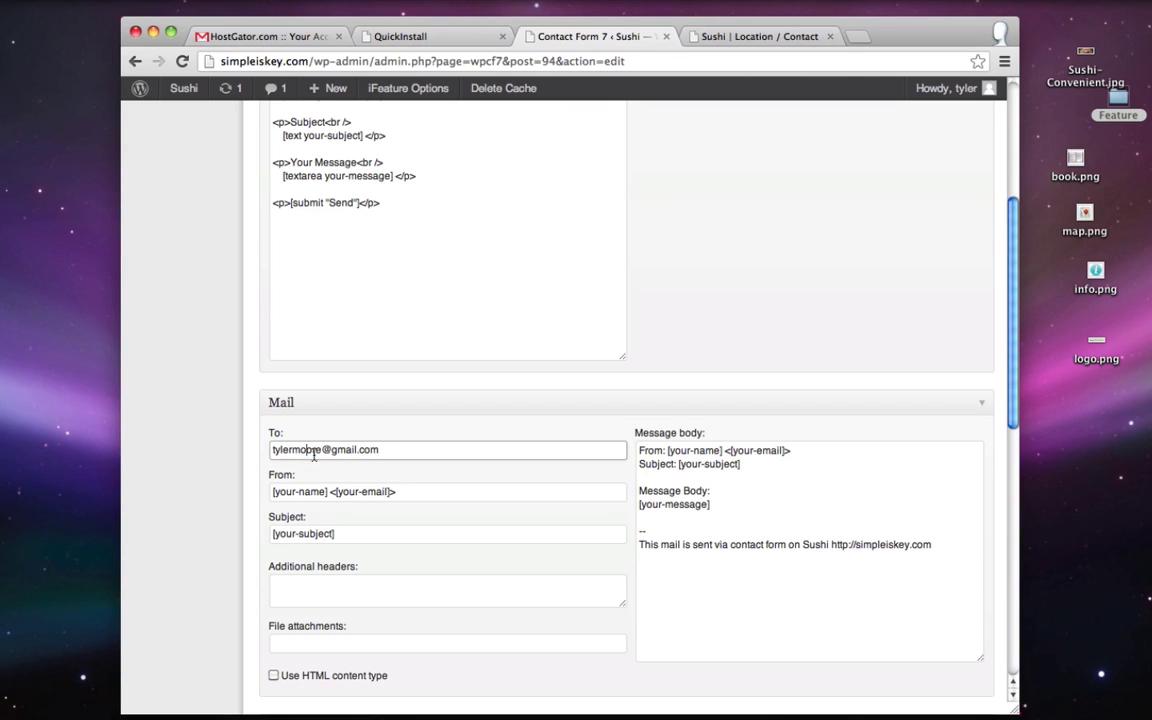
{"action": "scroll", "coordinate": [735, 330], "scroll_direction": "up", "scroll_amount": 5}
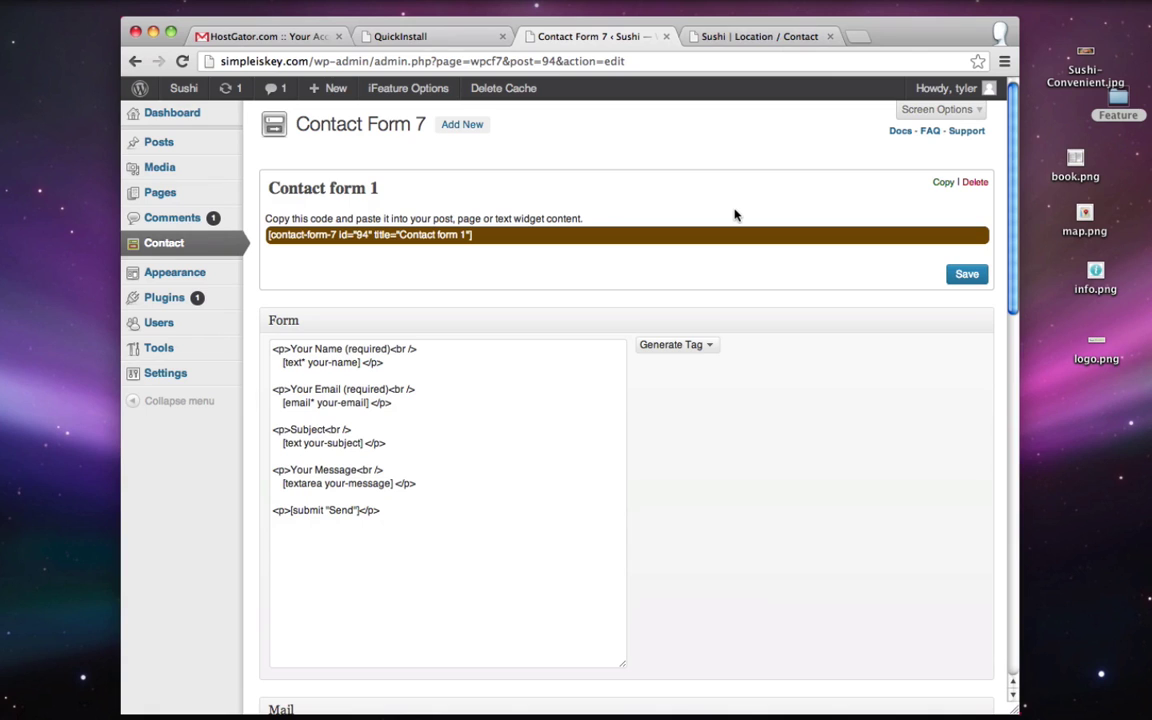
- Open the Widgets screen and inspect the Footer Widgets area against the live page
{"action": "mouse_move", "coordinate": [165, 275]}
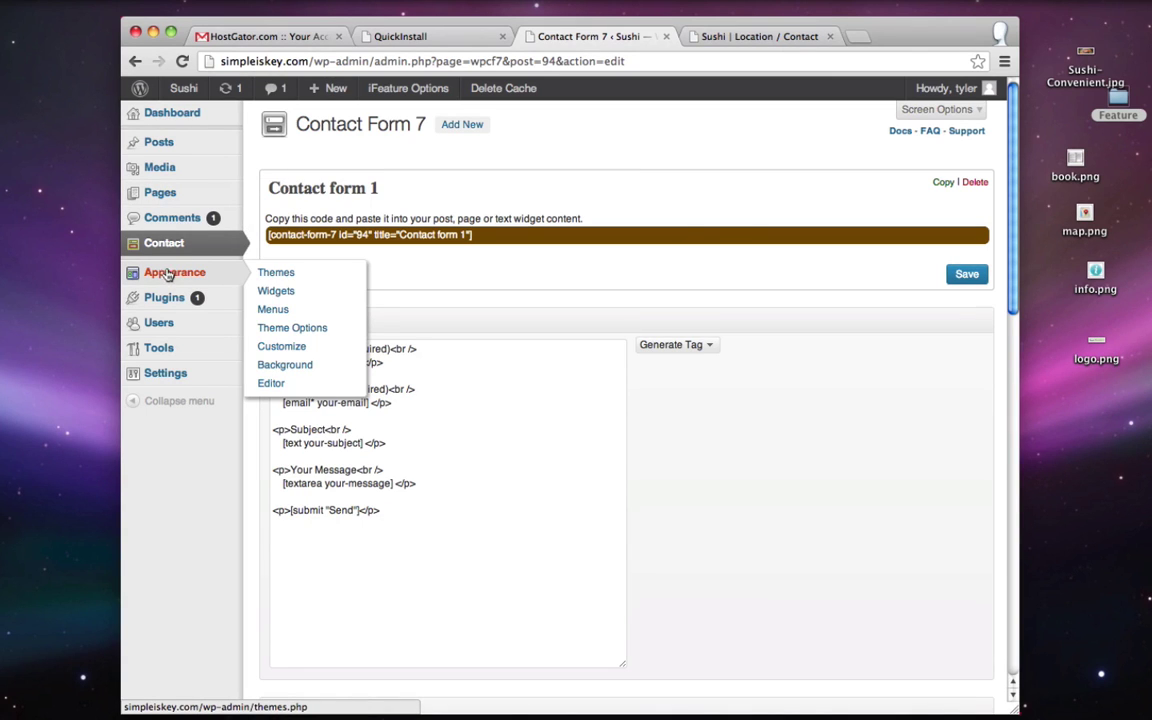
{"action": "left_click", "coordinate": [290, 291]}
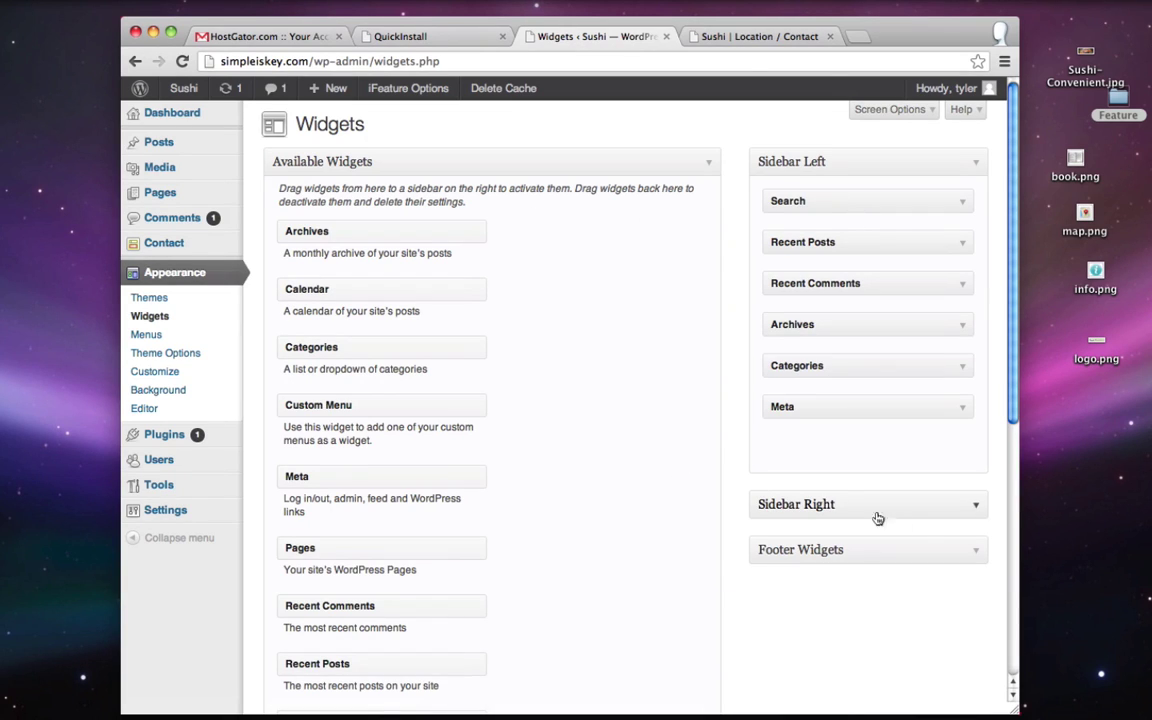
{"action": "left_click", "coordinate": [976, 554]}
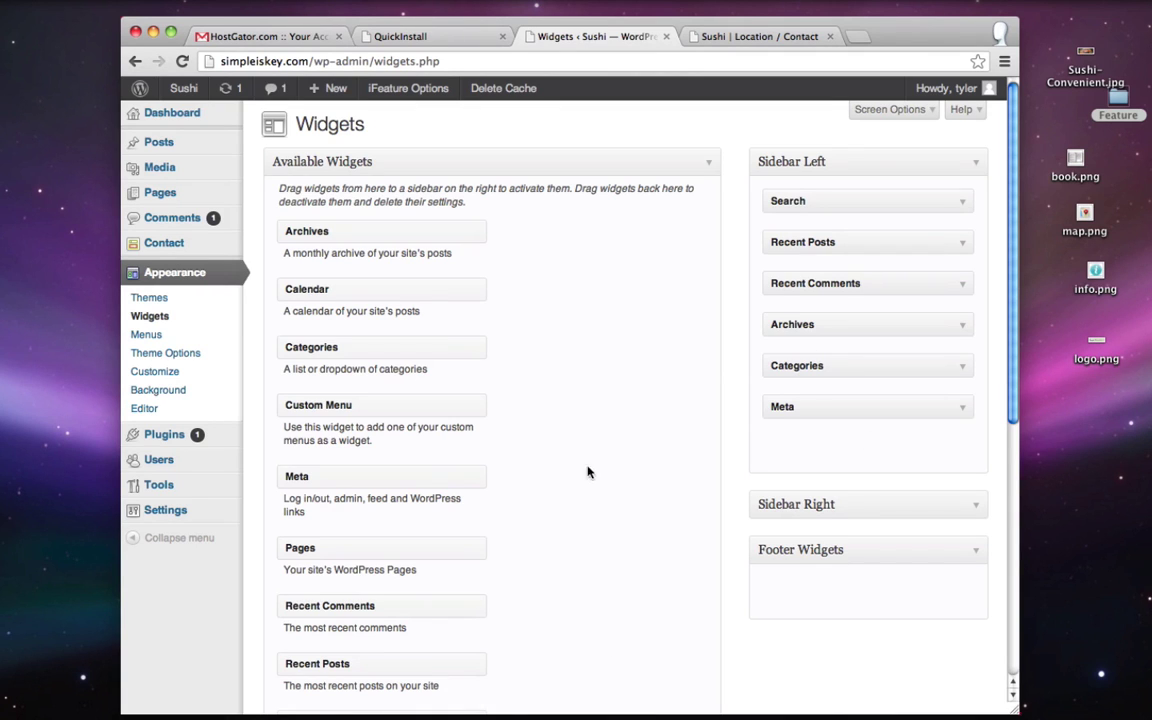
{"action": "scroll", "coordinate": [586, 473], "scroll_direction": "down", "scroll_amount": 2}
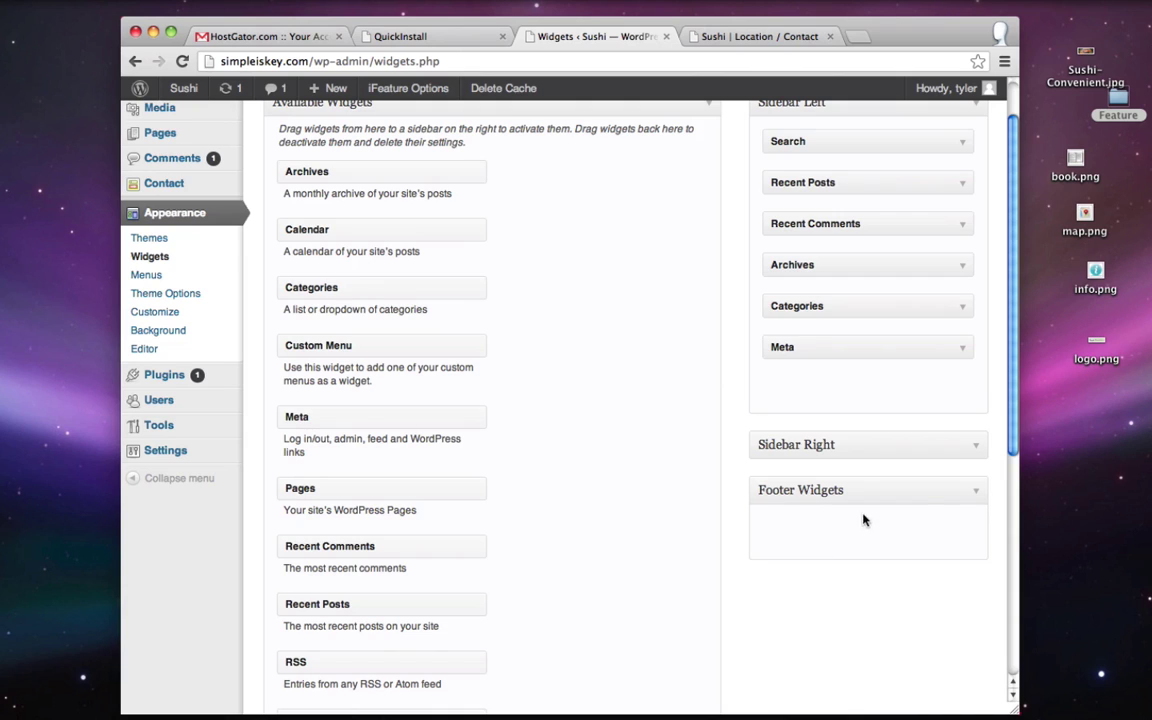
{"action": "scroll", "coordinate": [900, 517], "scroll_direction": "up", "scroll_amount": 2}
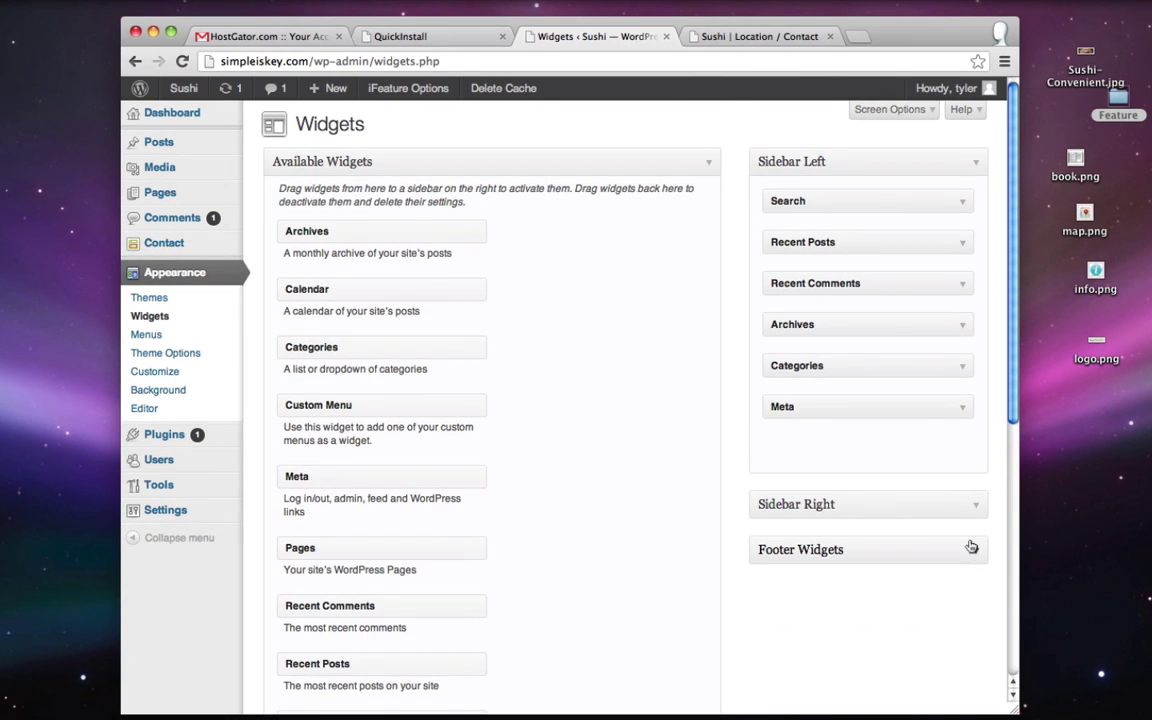
{"action": "key", "text": "ctrl+Tab"}
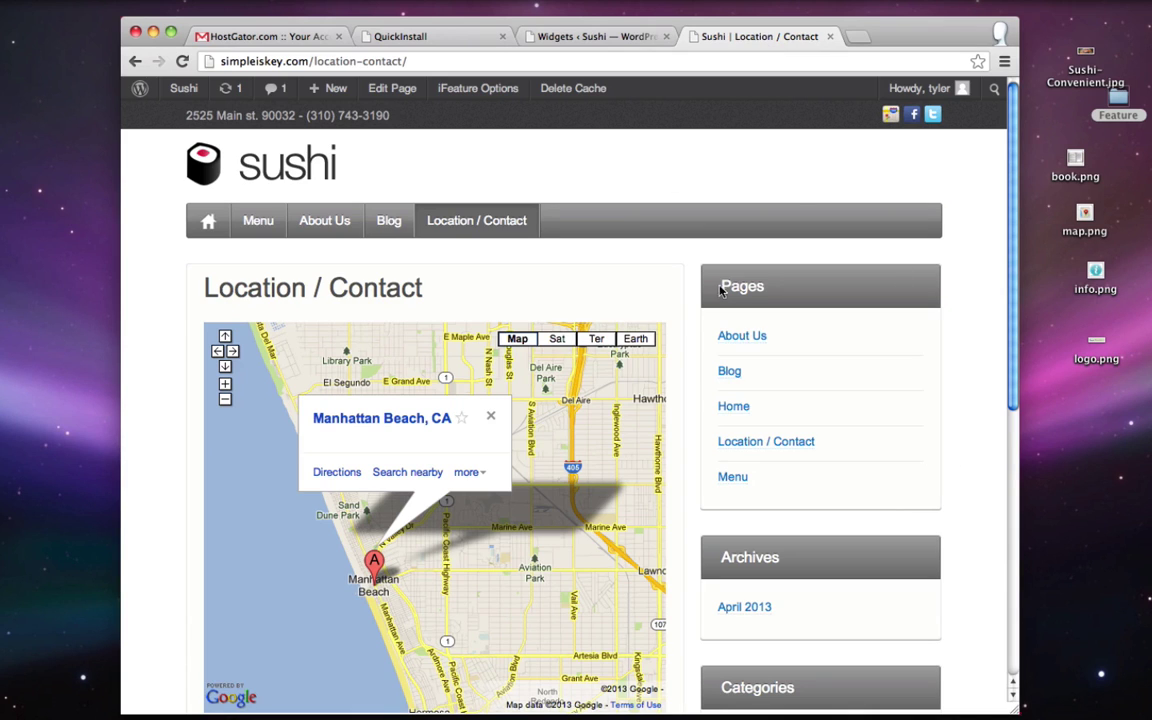
{"action": "left_click", "coordinate": [598, 37]}
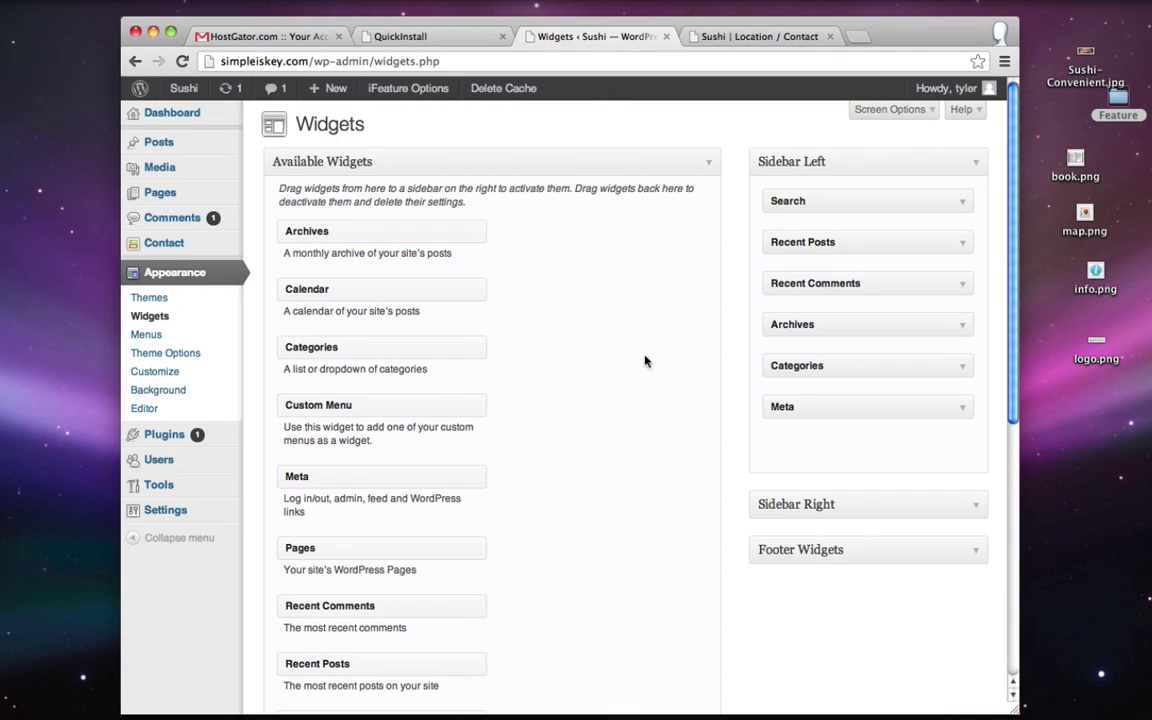
- Add a 'Contact Us!' Text widget holding the form shortcode to Sidebar Right and save it
{"action": "left_click", "coordinate": [968, 507]}
{"action": "scroll", "coordinate": [657, 500], "scroll_direction": "down", "scroll_amount": 5}
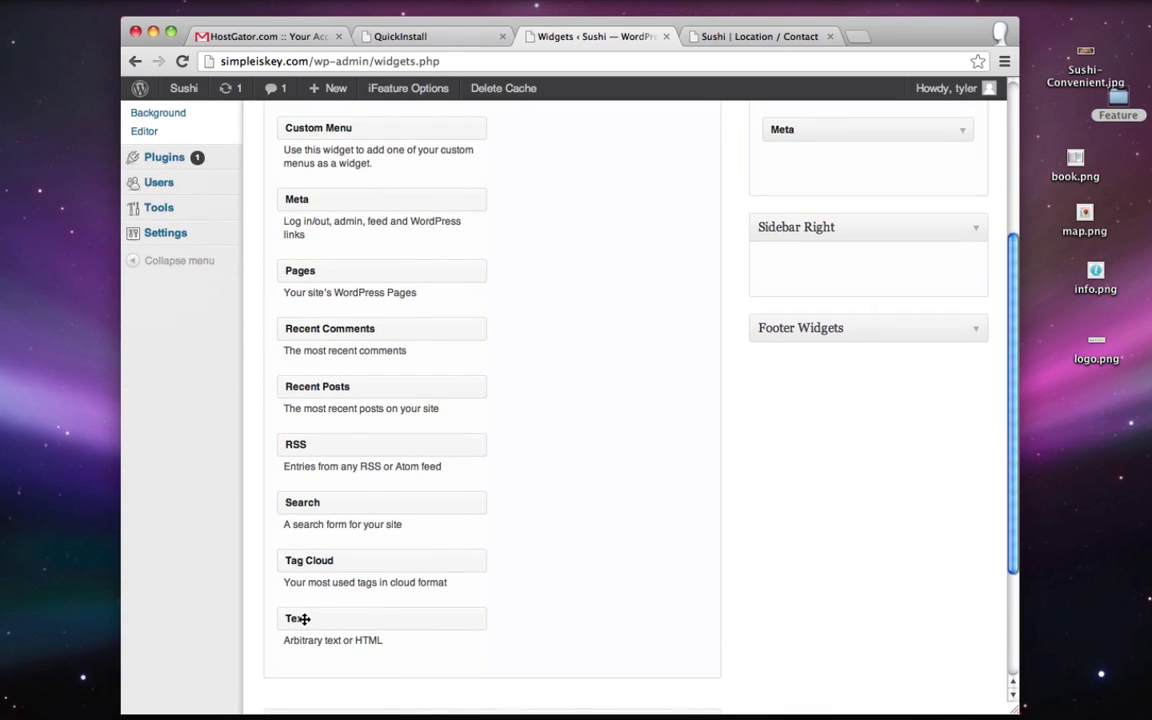
{"action": "left_click_drag", "start_coordinate": [324, 619], "coordinate": [813, 267]}
{"action": "left_click", "coordinate": [650, 317]}
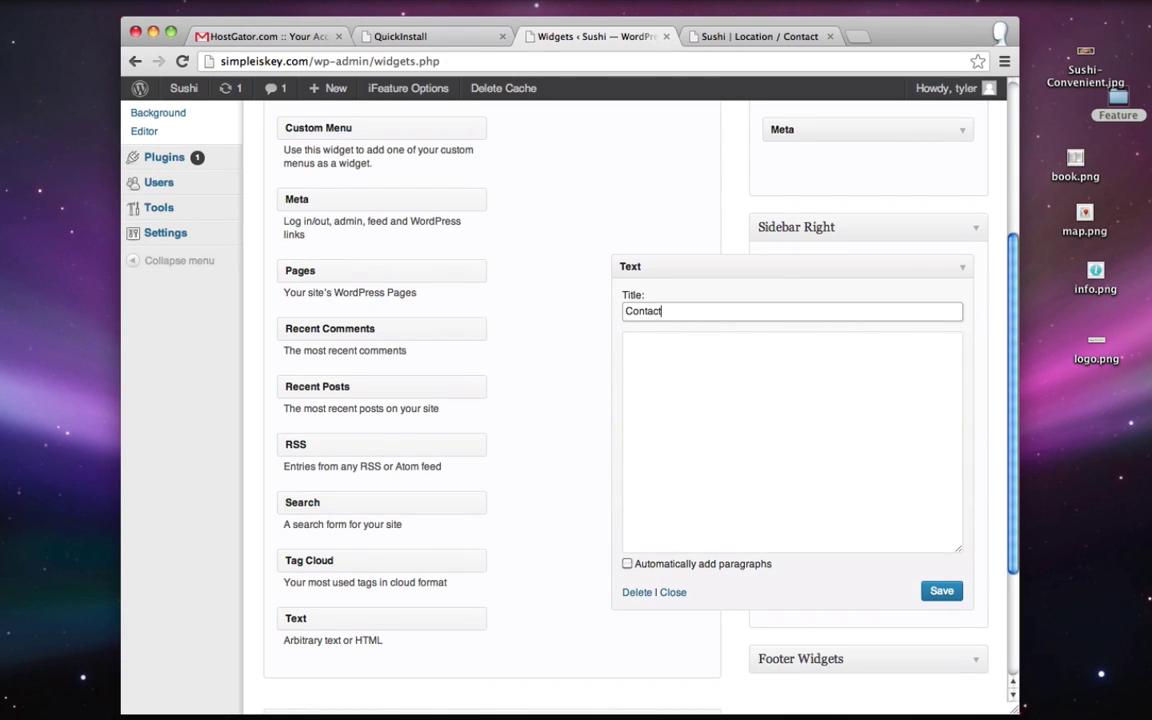
{"action": "left_click", "coordinate": [746, 371]}
{"action": "right_click", "coordinate": [705, 358]}
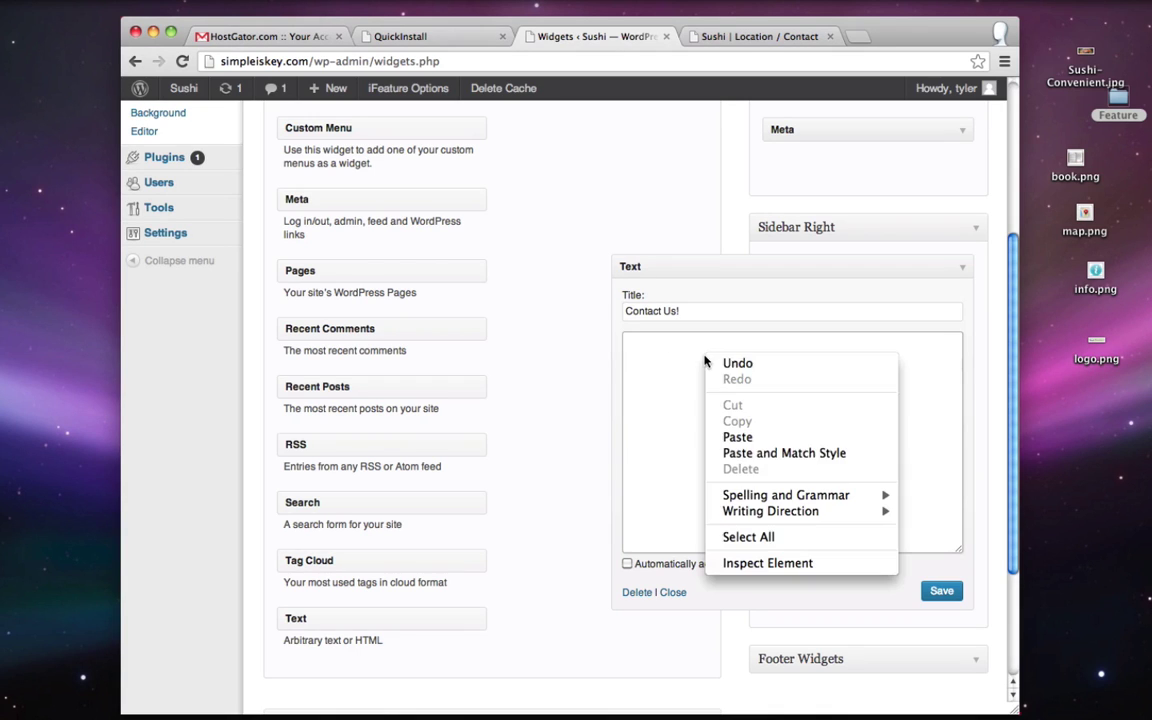
{"action": "left_click", "coordinate": [768, 438]}
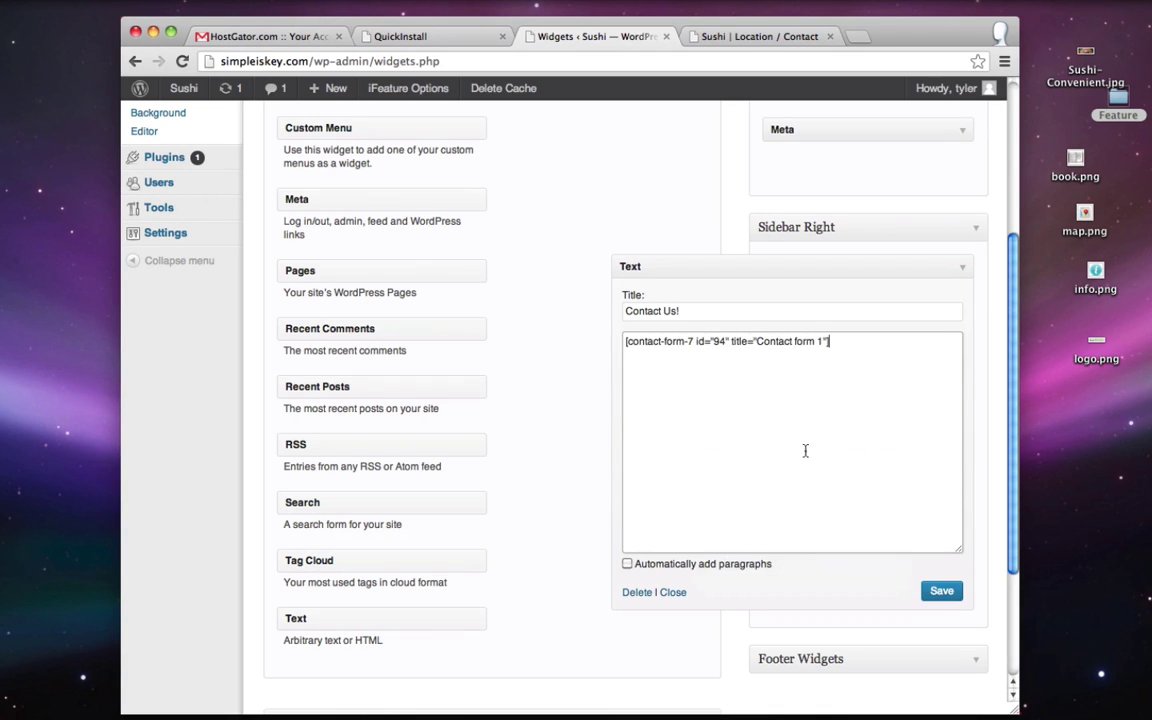
{"action": "left_click", "coordinate": [940, 593]}
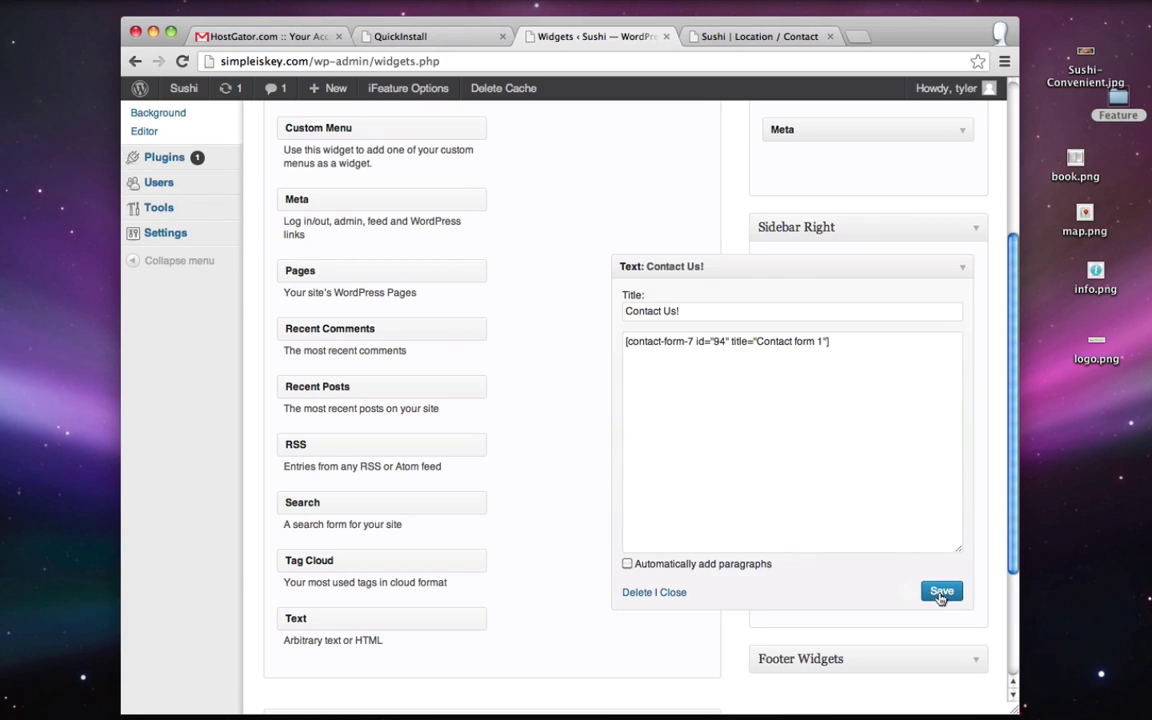
{"action": "left_click", "coordinate": [705, 36]}
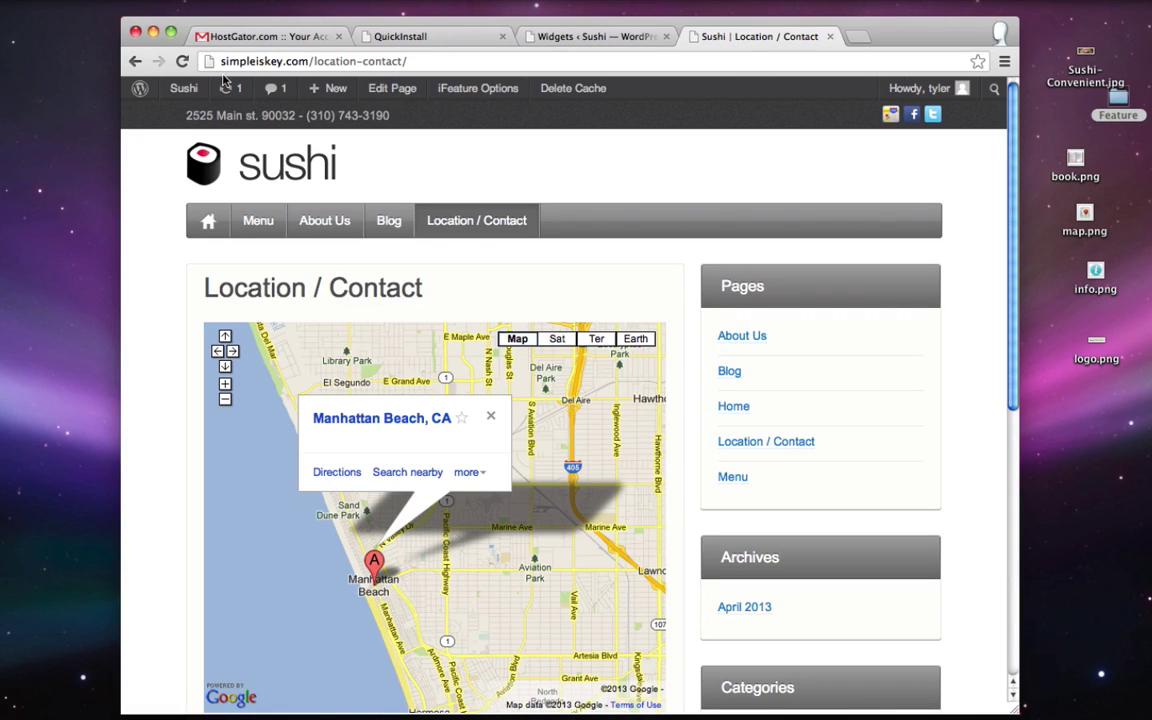
- Reload Location / Contact to see the Contact Us! form beside the map, then go back to Widgets
{"action": "left_click", "coordinate": [182, 62]}
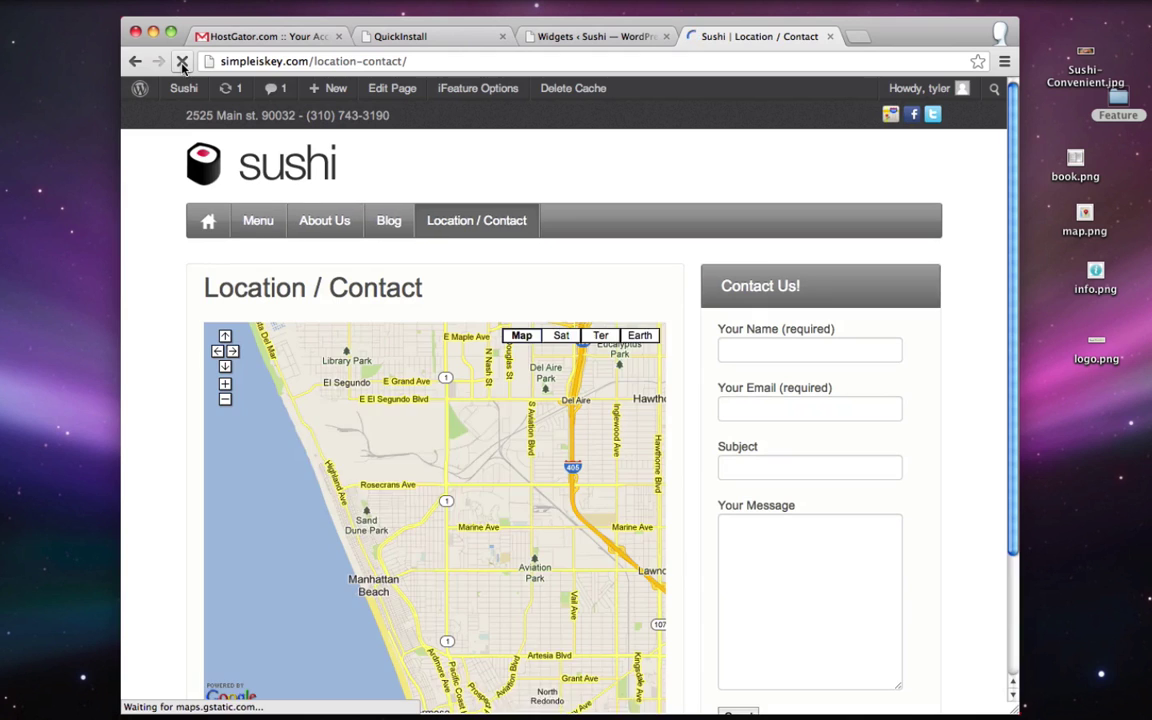
{"action": "scroll", "coordinate": [787, 189], "scroll_direction": "down", "scroll_amount": 3}
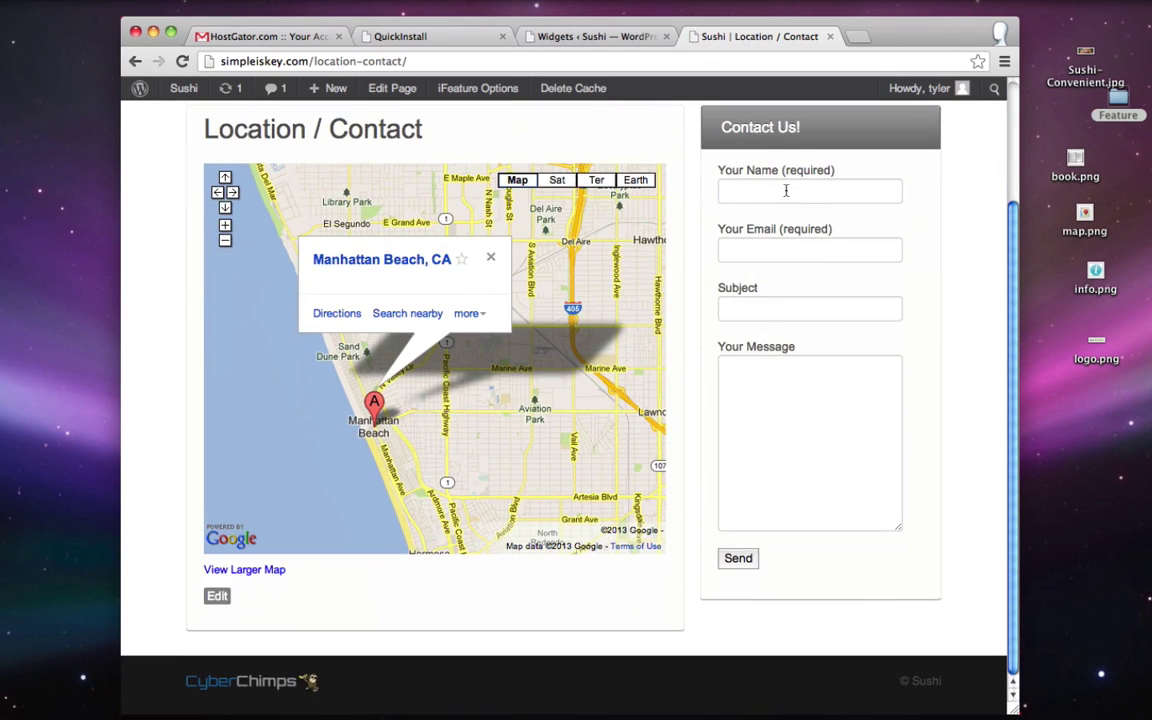
{"action": "scroll", "coordinate": [801, 336], "scroll_direction": "up", "scroll_amount": 3}
{"action": "scroll", "coordinate": [849, 479], "scroll_direction": "down", "scroll_amount": 2}
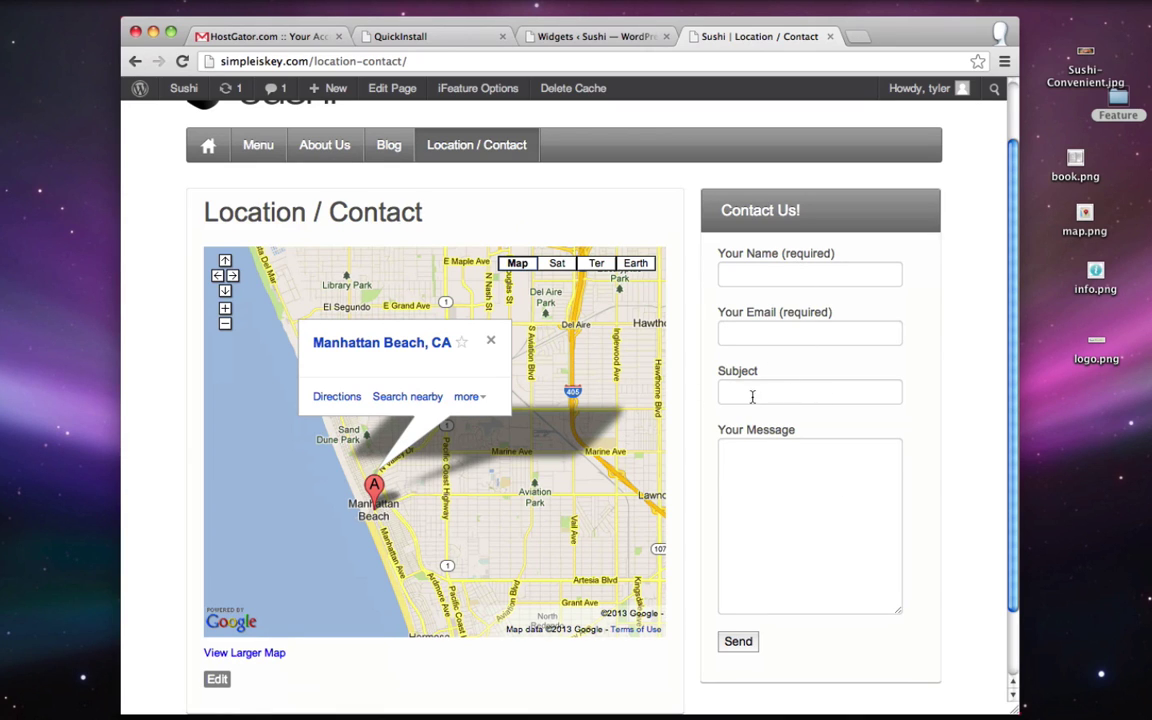
{"action": "left_click", "coordinate": [597, 37]}
{"action": "scroll", "coordinate": [211, 298], "scroll_direction": "up", "scroll_amount": 8}
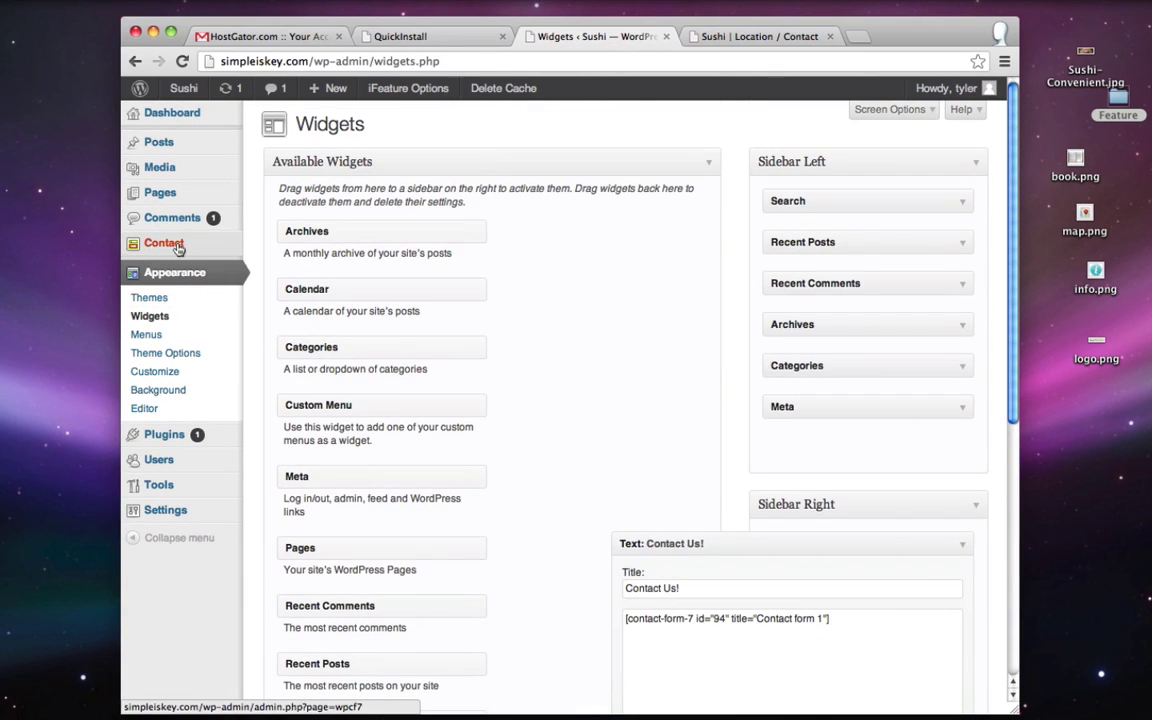
- Delete the Subject field lines from Contact form 1's template and save the form
{"action": "left_click", "coordinate": [176, 247]}
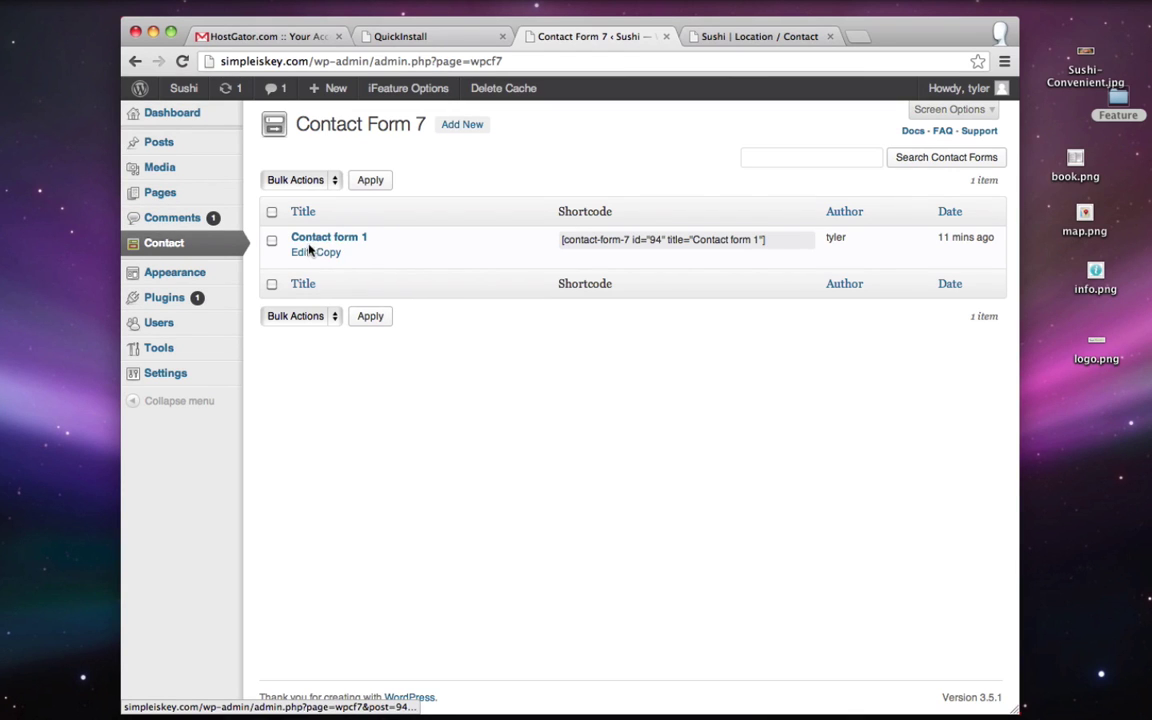
{"action": "left_click", "coordinate": [302, 251]}
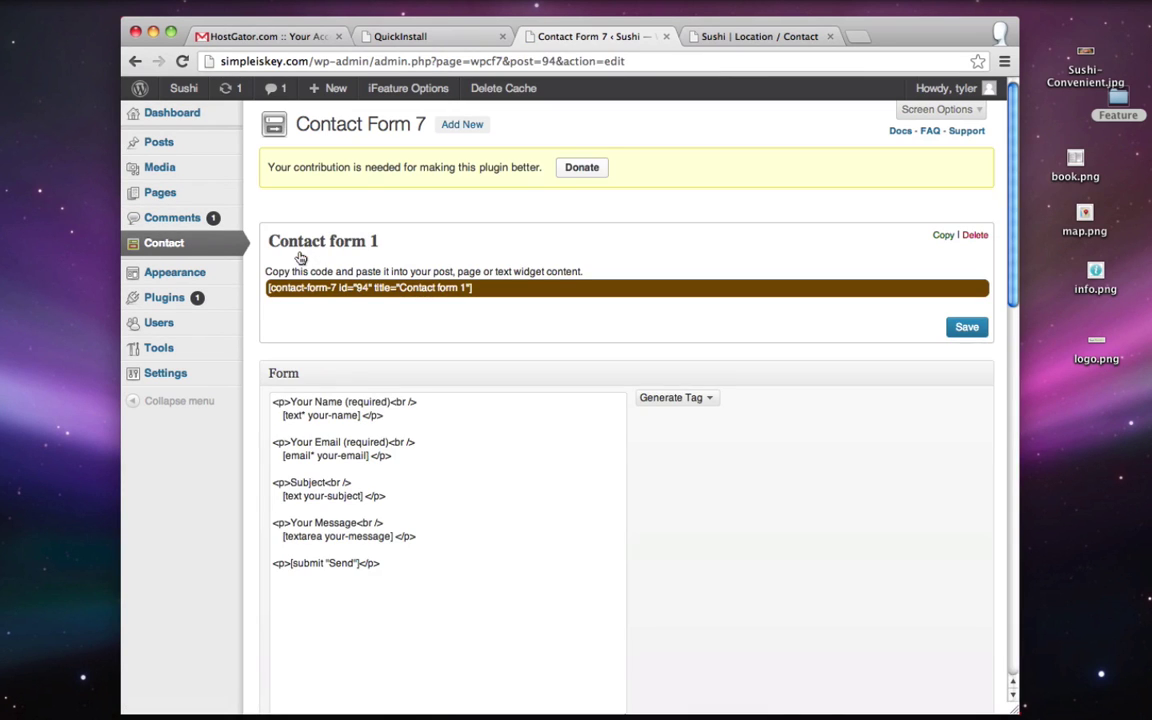
{"action": "scroll", "coordinate": [581, 243], "scroll_direction": "down", "scroll_amount": 3}
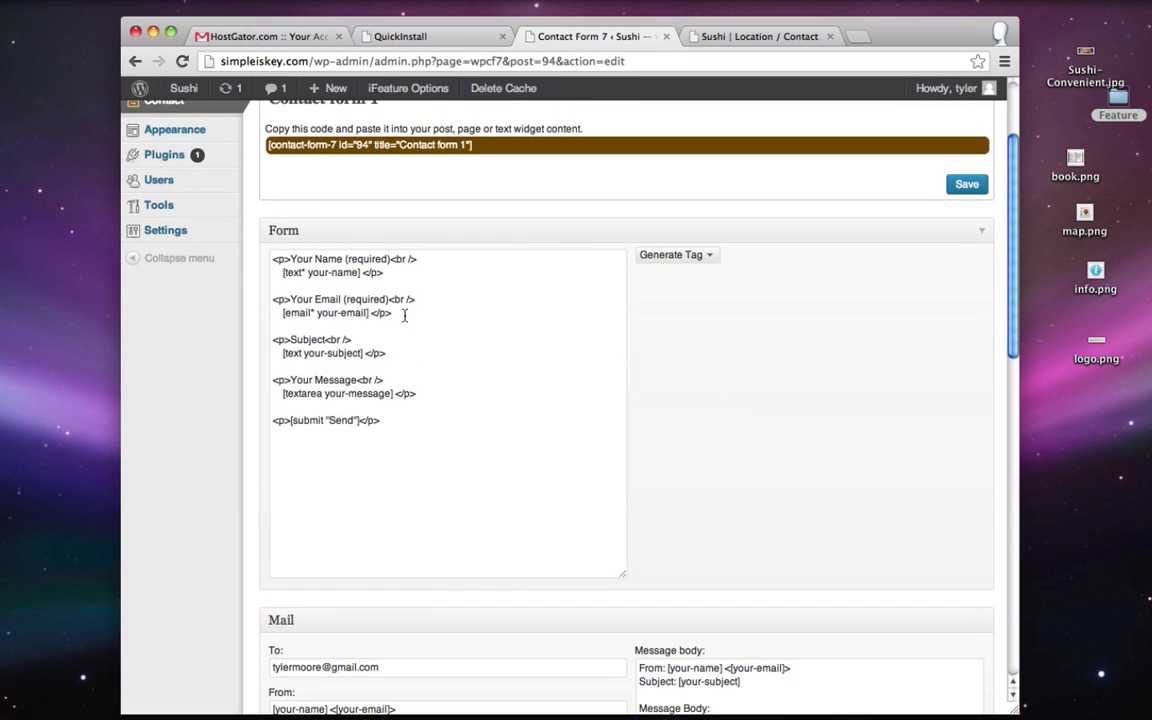
{"action": "left_click", "coordinate": [296, 340]}
{"action": "left_click_drag", "start_coordinate": [396, 353], "coordinate": [271, 340]}
{"action": "key", "text": "BackSpace"}
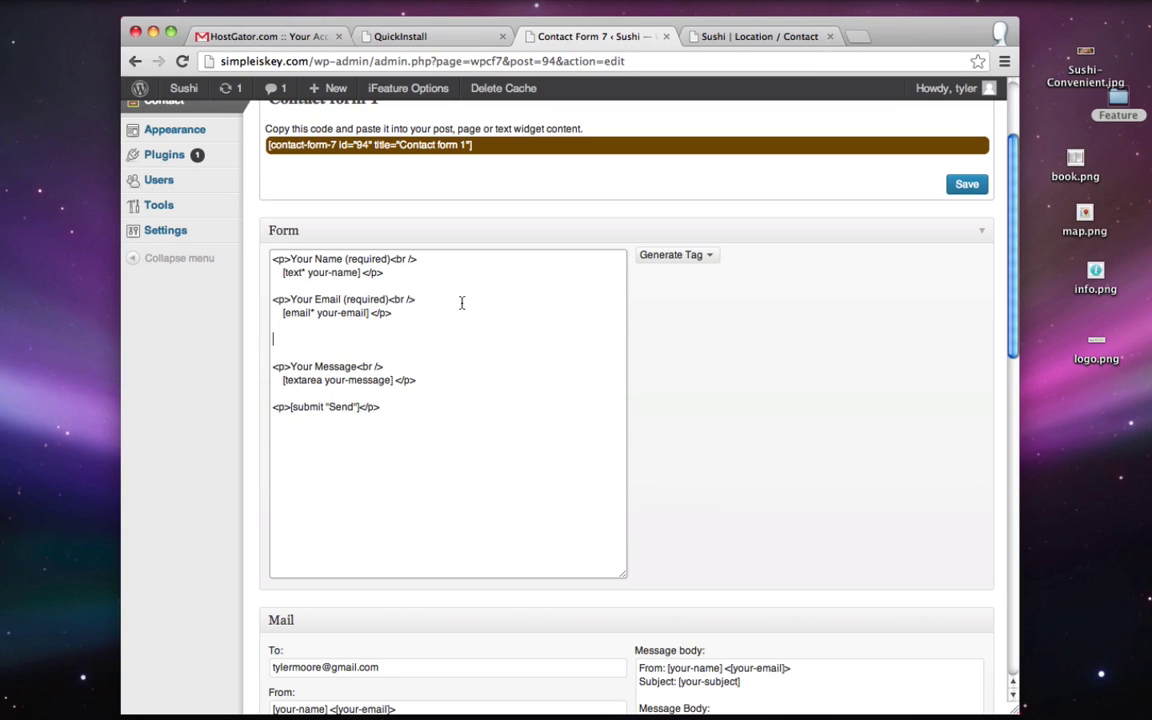
{"action": "left_click", "coordinate": [962, 188]}
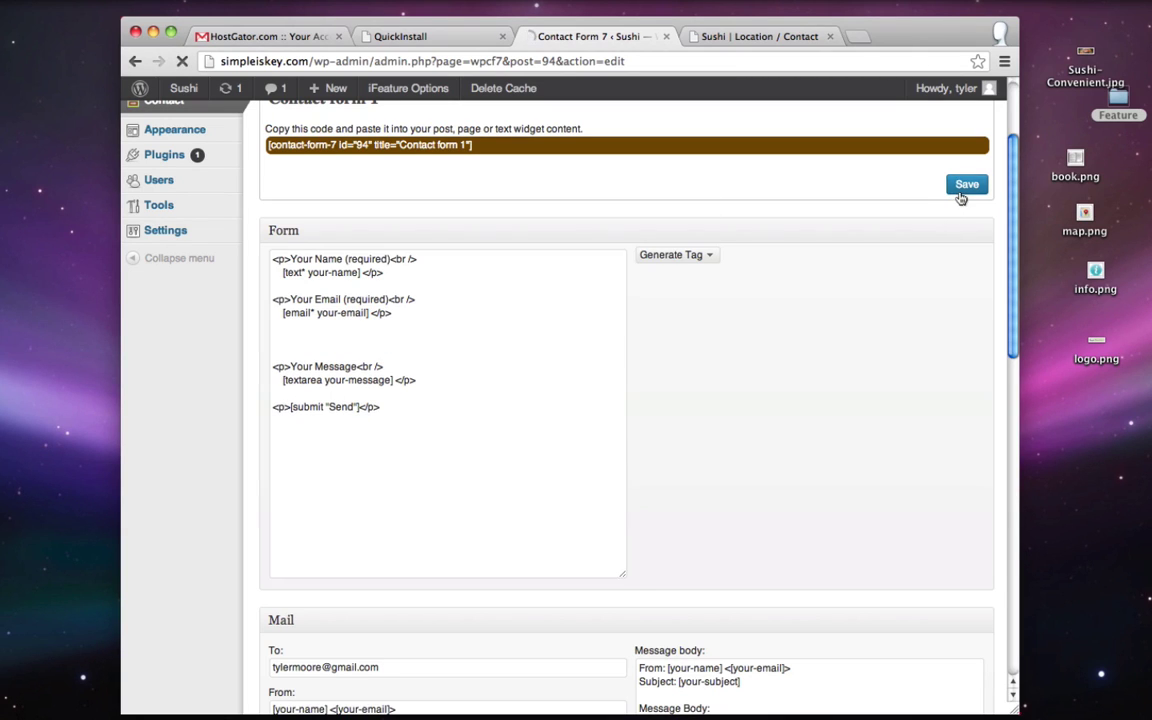
{"action": "left_click", "coordinate": [762, 38]}
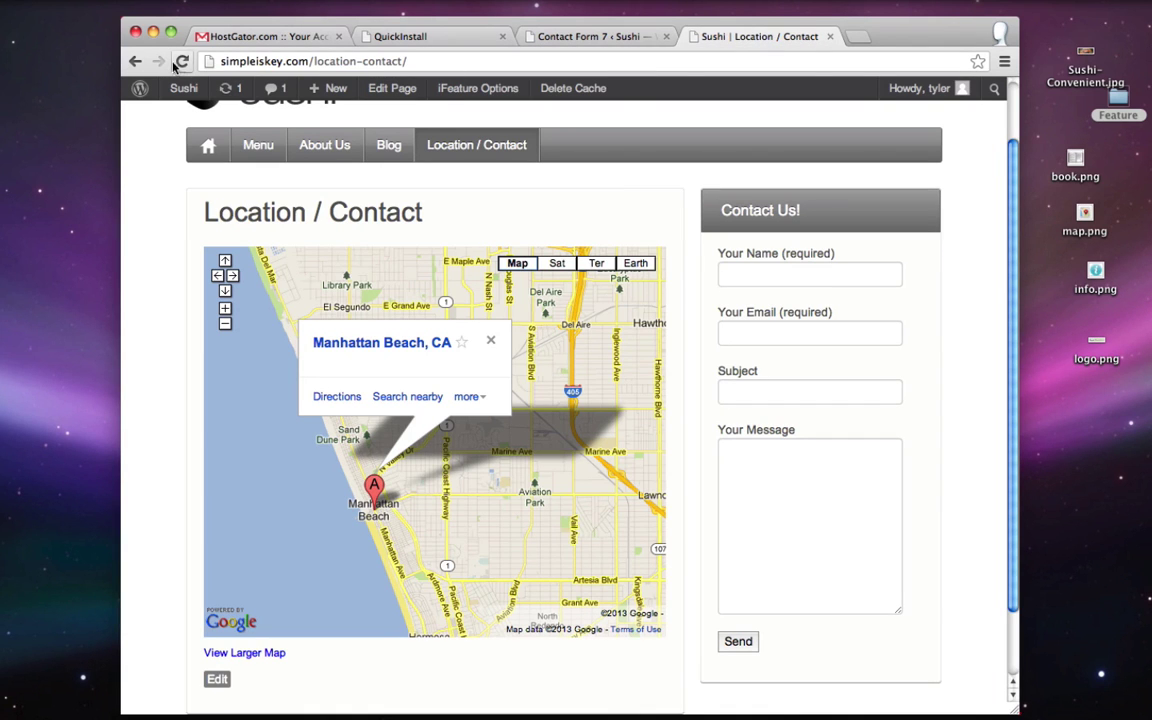
- Reload Location / Contact and test the form's Your Name, Your Email and Your Message fields
{"action": "left_click", "coordinate": [182, 62]}
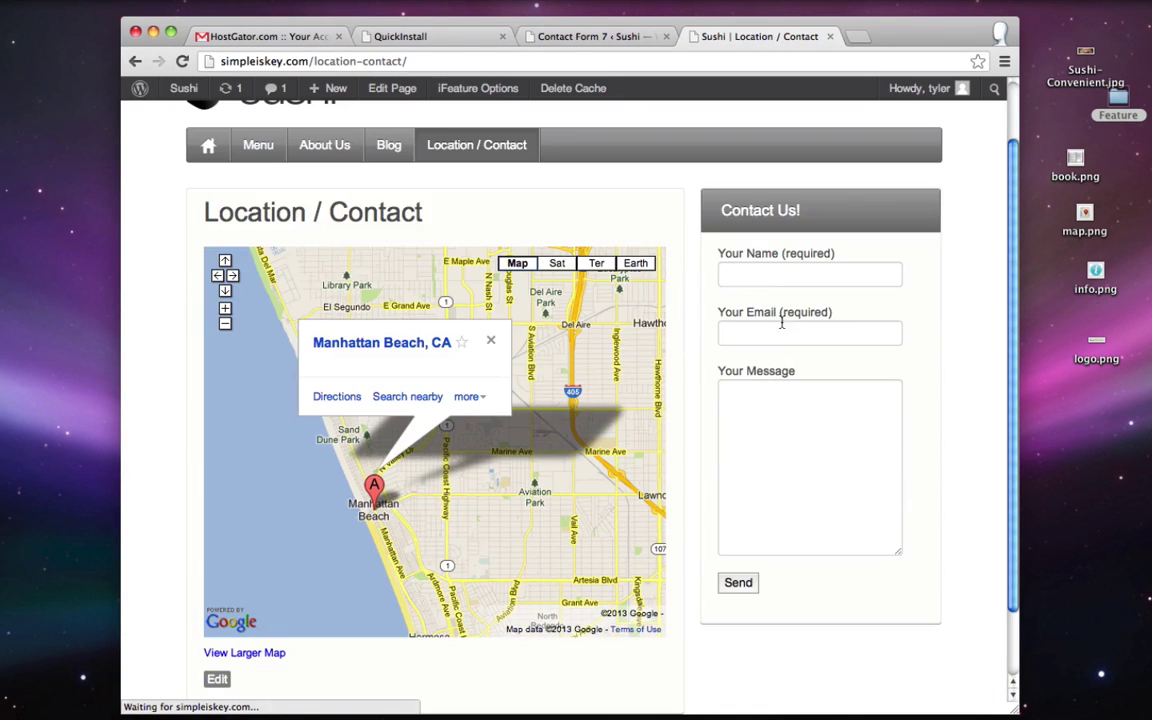
{"action": "left_click", "coordinate": [769, 283]}
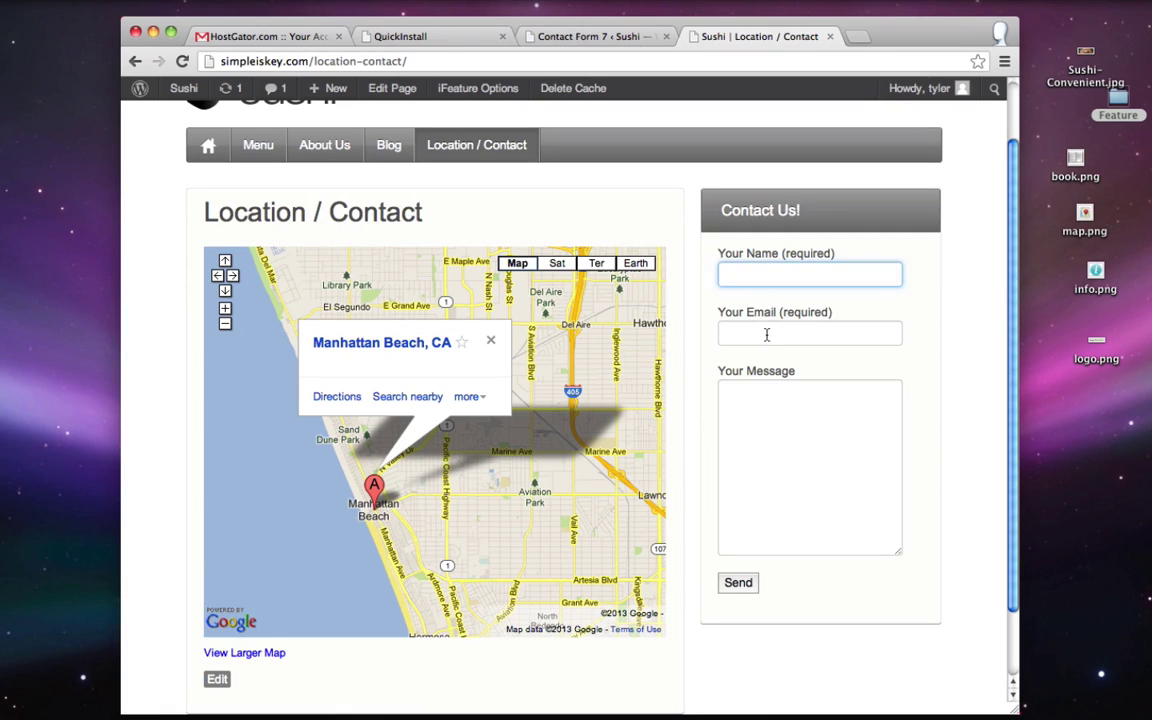
{"action": "left_click", "coordinate": [767, 335]}
{"action": "left_click", "coordinate": [810, 455]}
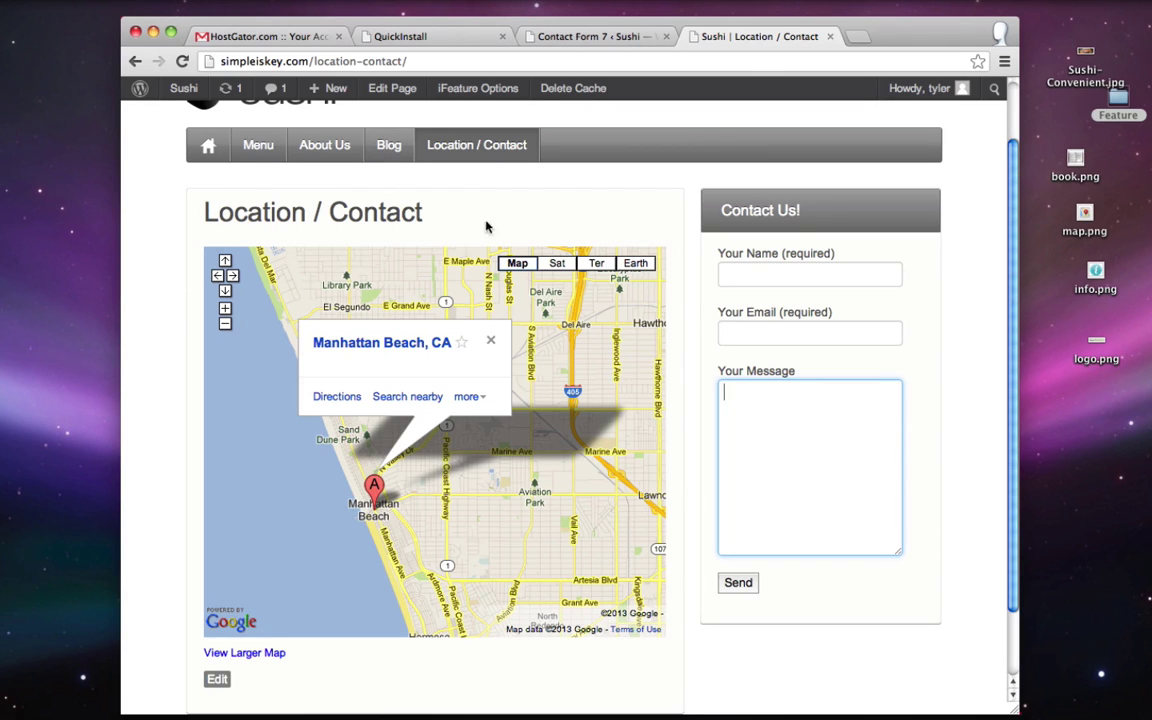
{"action": "left_click_drag", "start_coordinate": [433, 208], "coordinate": [203, 213]}
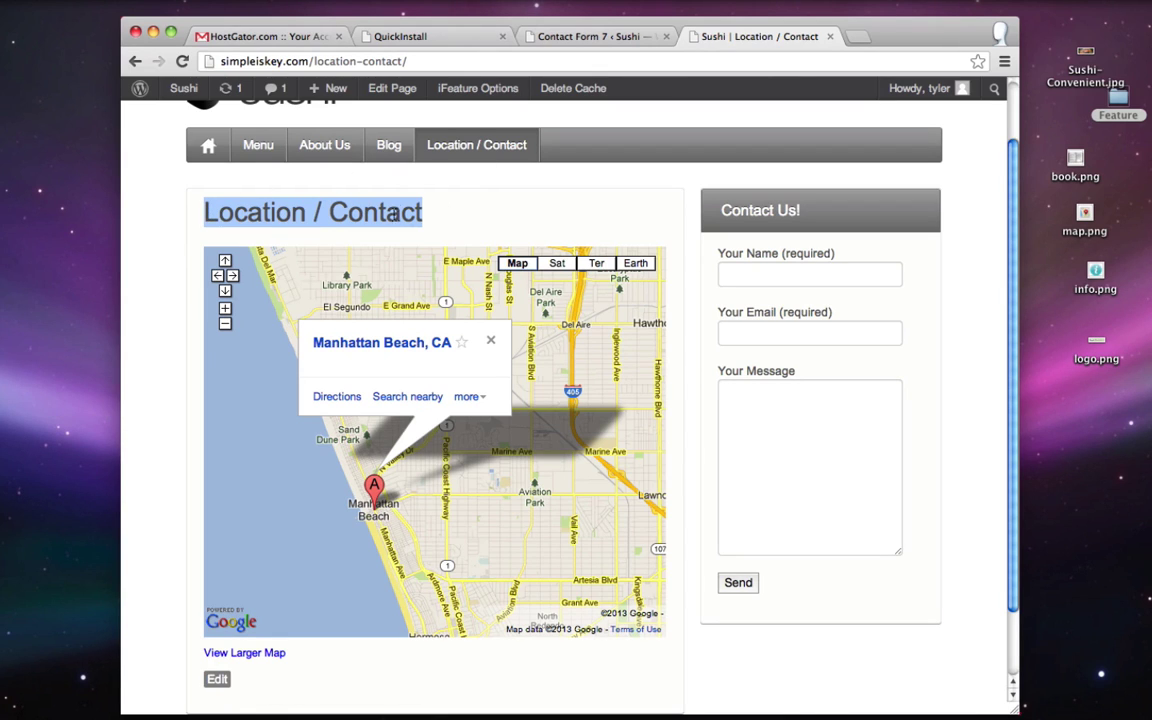
{"action": "left_click", "coordinate": [465, 198]}
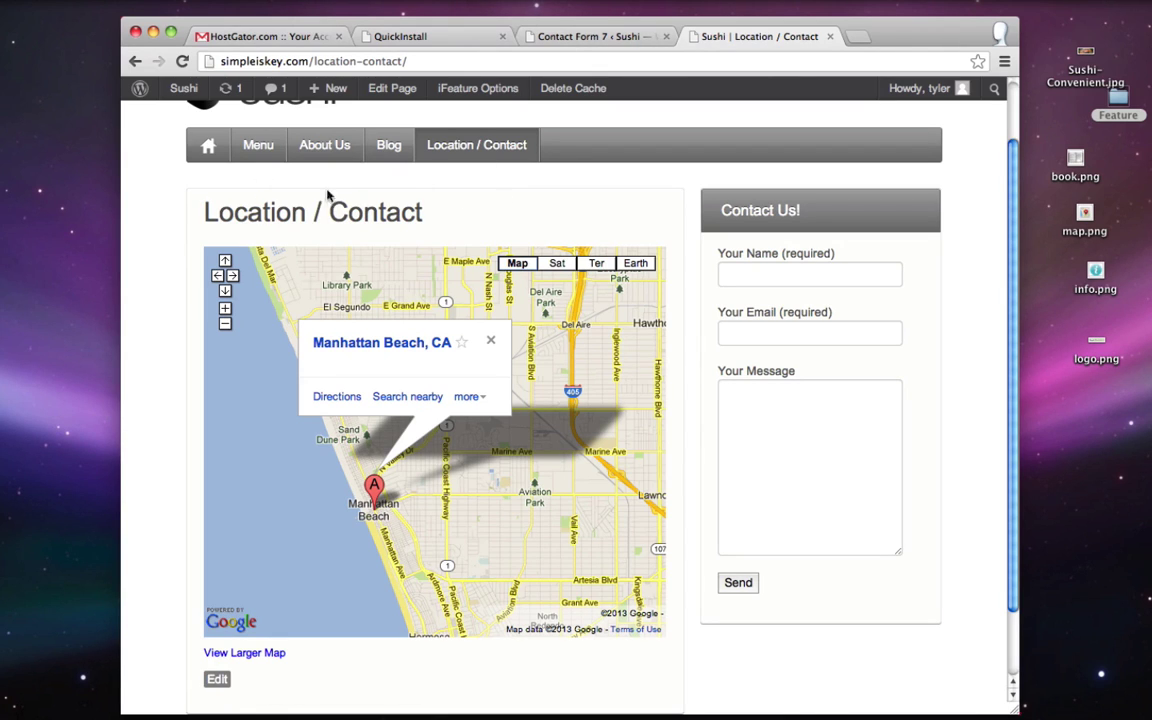
{"action": "left_click", "coordinate": [590, 37]}
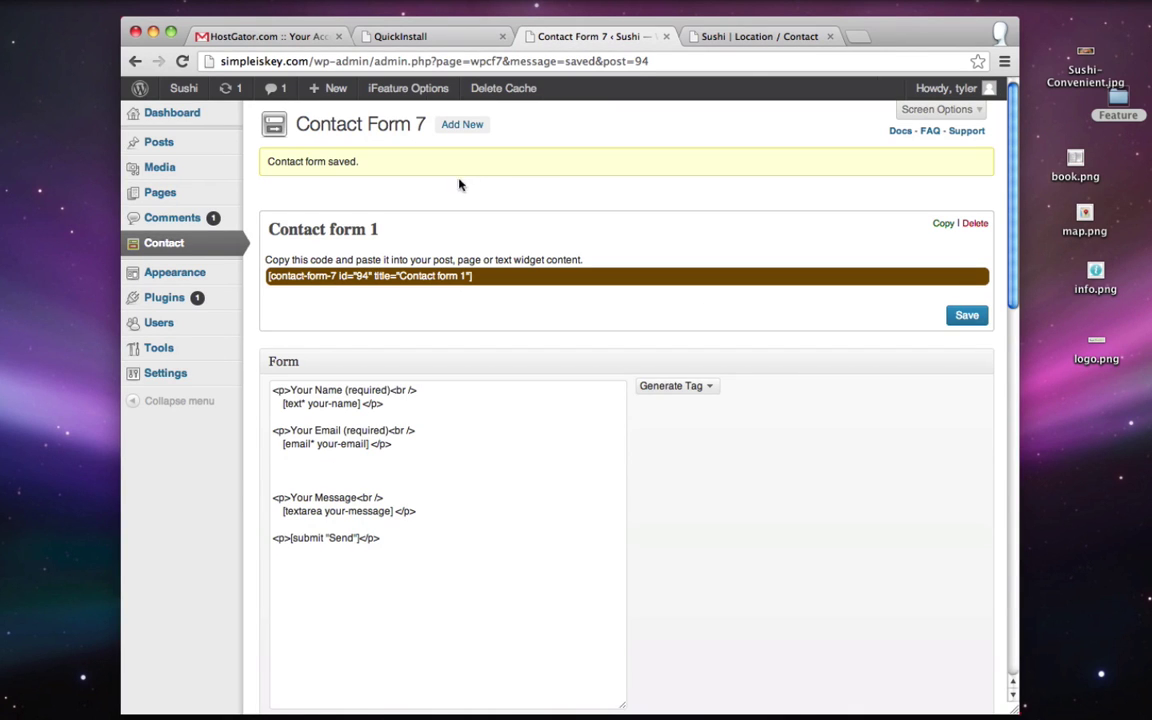
- Set the Location / Contact page's Page Title option to Off and update the page
{"action": "left_click", "coordinate": [180, 198]}
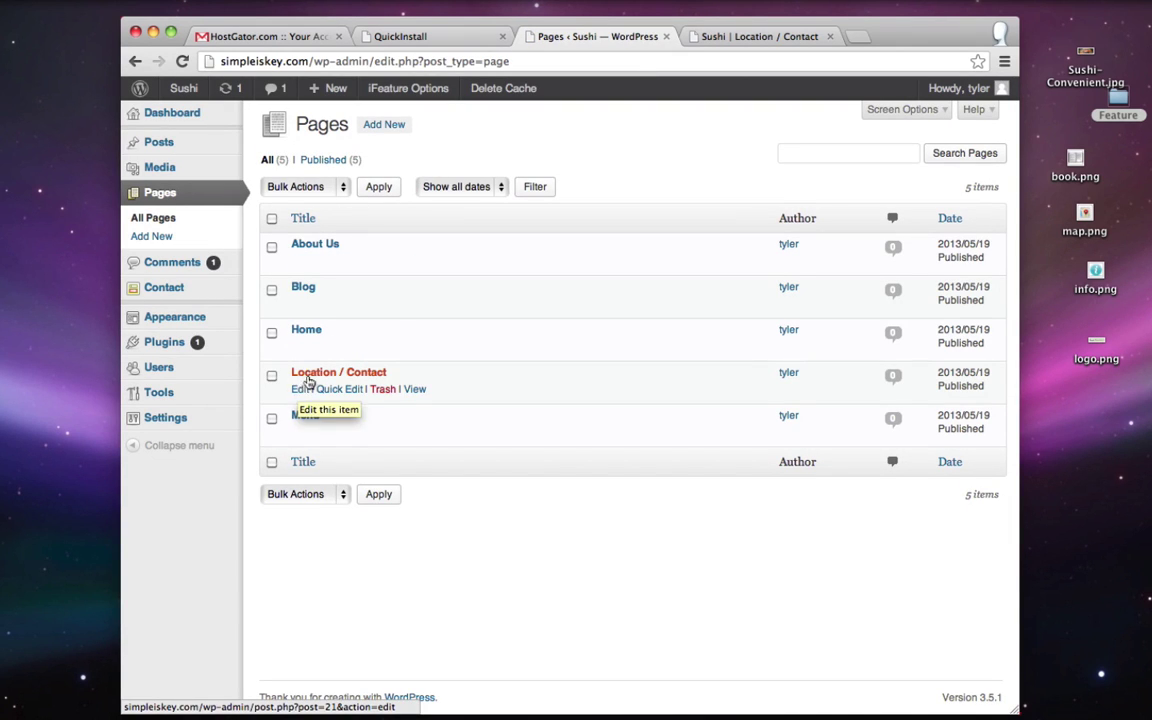
{"action": "left_click", "coordinate": [316, 375]}
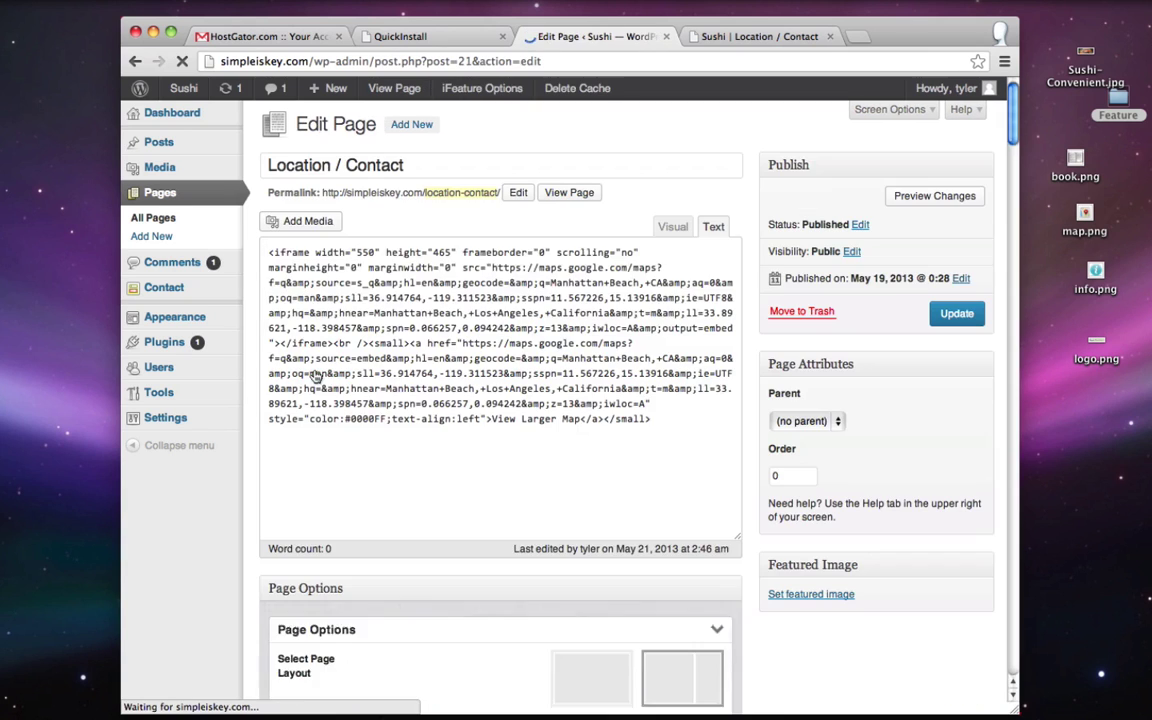
{"action": "scroll", "coordinate": [230, 569], "scroll_direction": "down", "scroll_amount": 5}
{"action": "scroll", "coordinate": [230, 569], "scroll_direction": "down", "scroll_amount": 1}
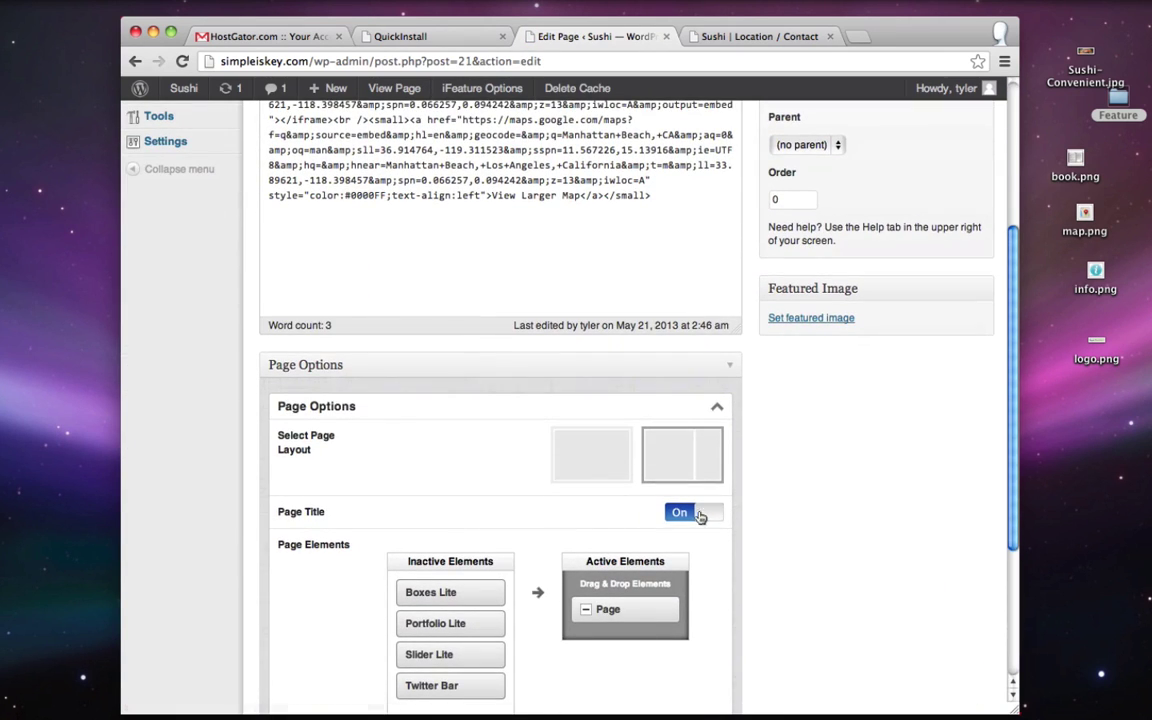
{"action": "left_click", "coordinate": [688, 512]}
{"action": "scroll", "coordinate": [829, 521], "scroll_direction": "up", "scroll_amount": 5}
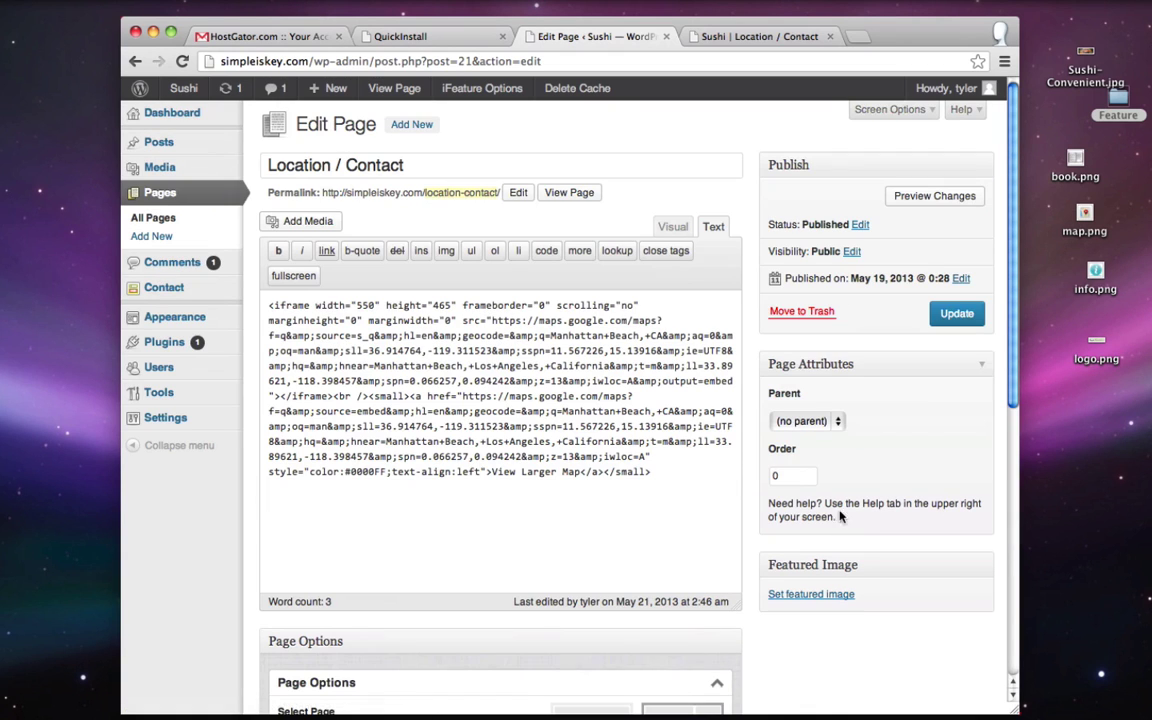
{"action": "left_click", "coordinate": [955, 313]}
- Reload Location / Contact to confirm the title is gone, then look over the Blog page
{"action": "left_click", "coordinate": [755, 36]}
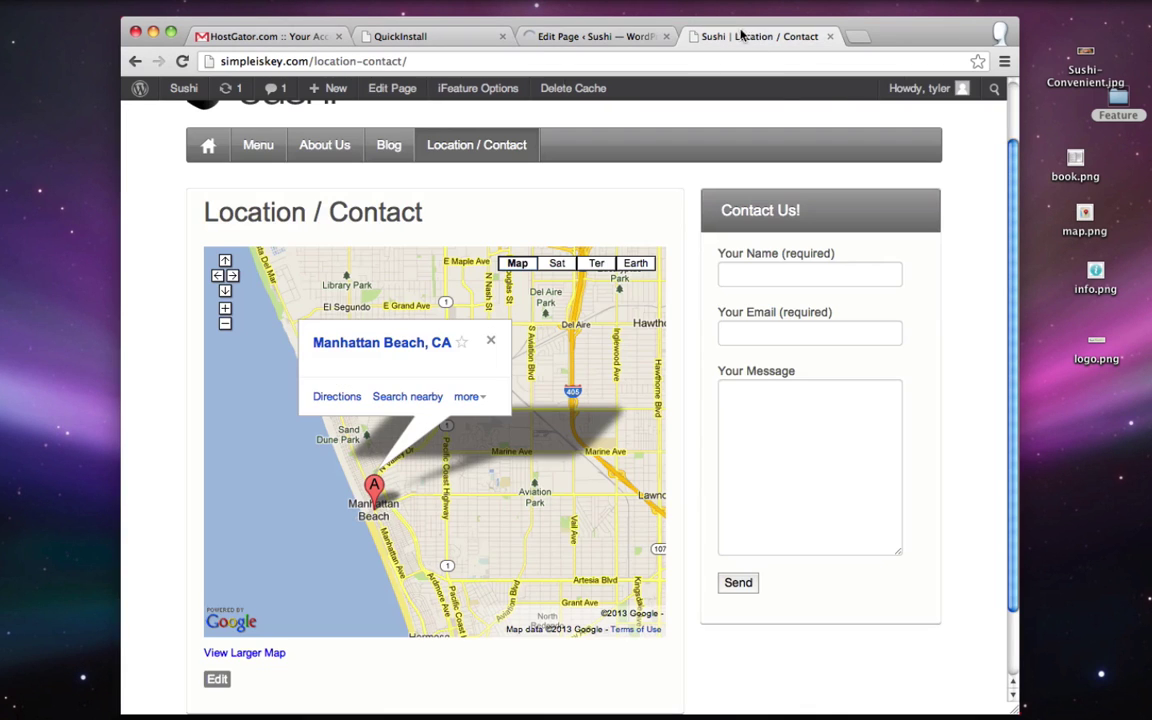
{"action": "left_click", "coordinate": [182, 62]}
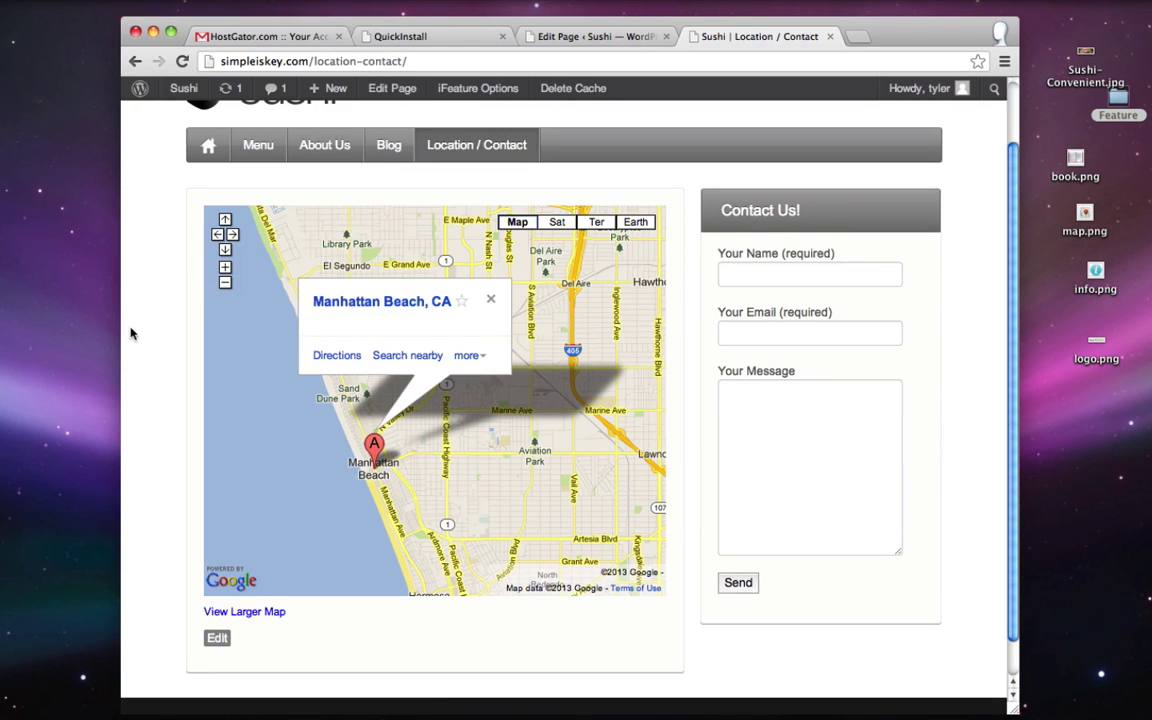
{"action": "scroll", "coordinate": [130, 333], "scroll_direction": "down", "scroll_amount": 1}
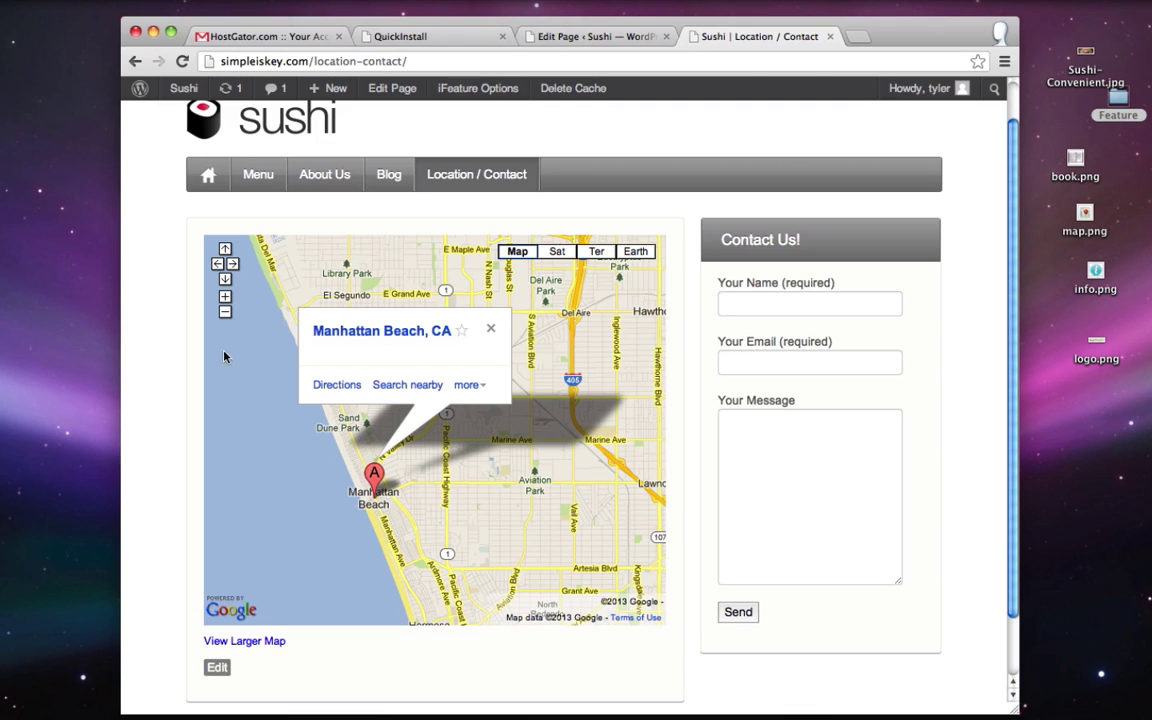
{"action": "scroll", "coordinate": [224, 357], "scroll_direction": "up", "scroll_amount": 1}
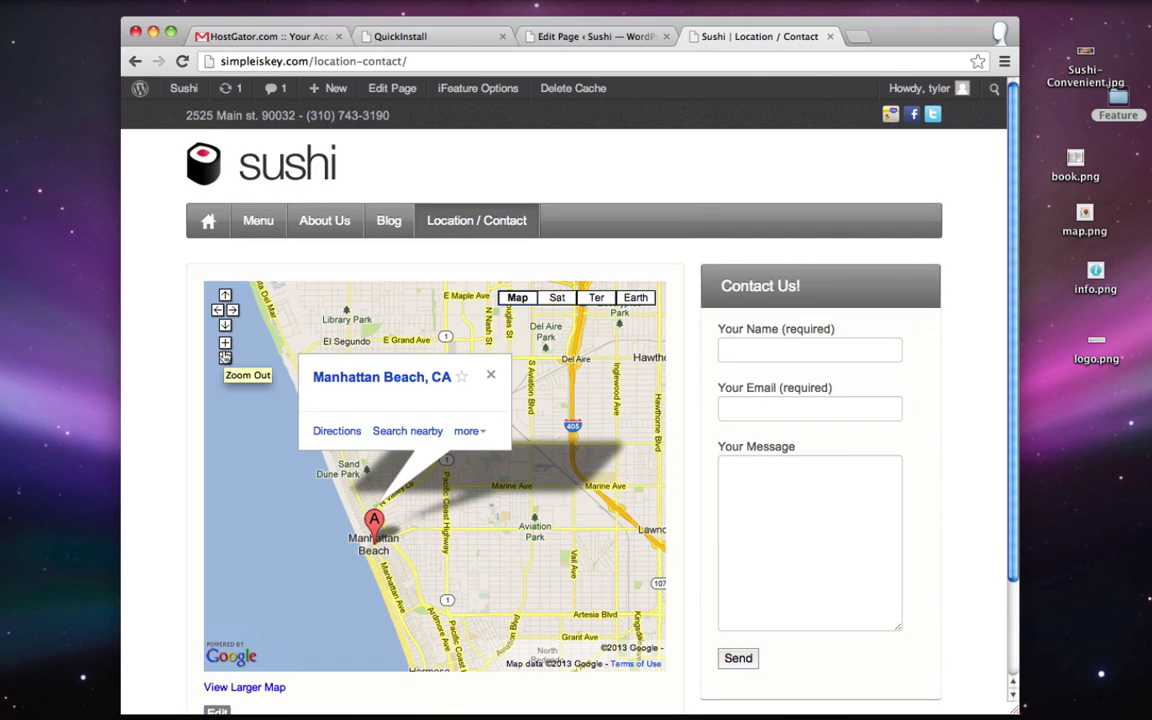
{"action": "left_click", "coordinate": [388, 224]}
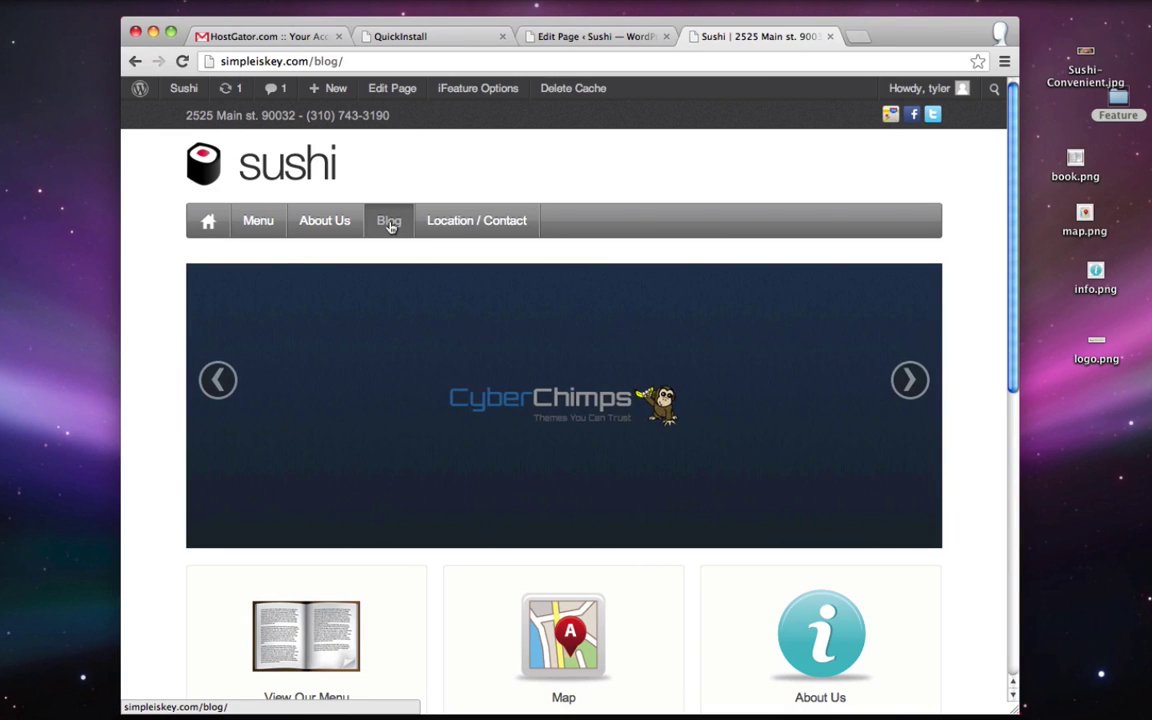
{"action": "scroll", "coordinate": [712, 494], "scroll_direction": "down", "scroll_amount": 1}
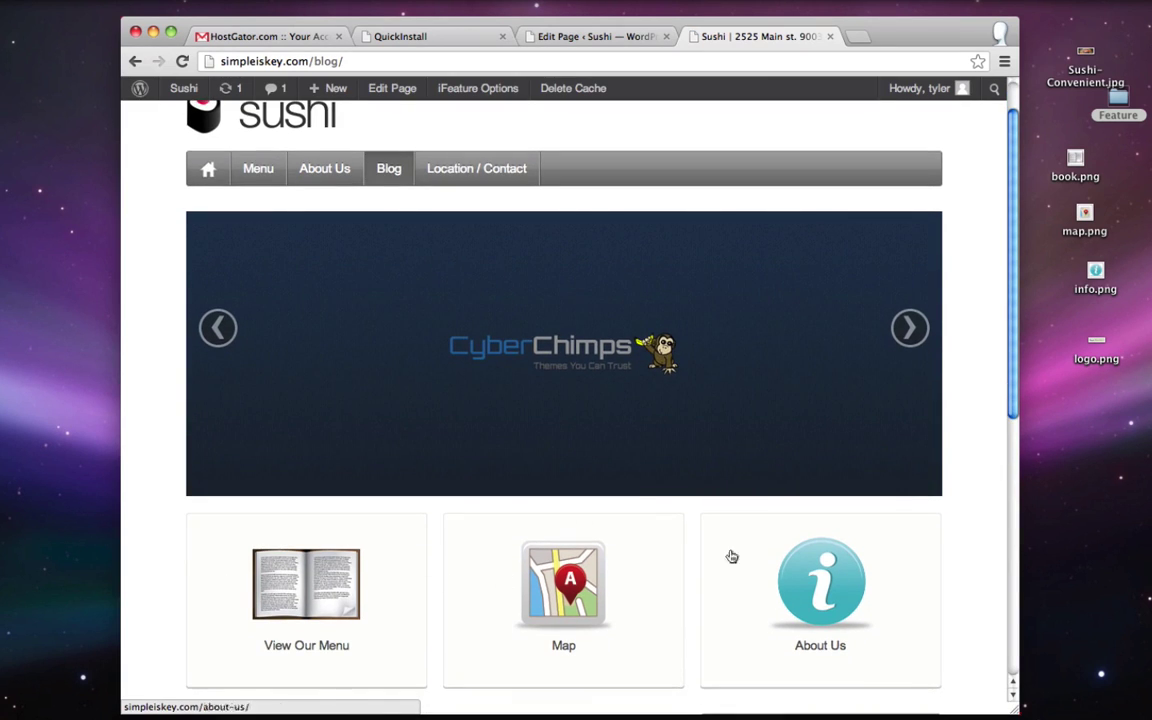
{"action": "scroll", "coordinate": [699, 584], "scroll_direction": "up", "scroll_amount": 1}
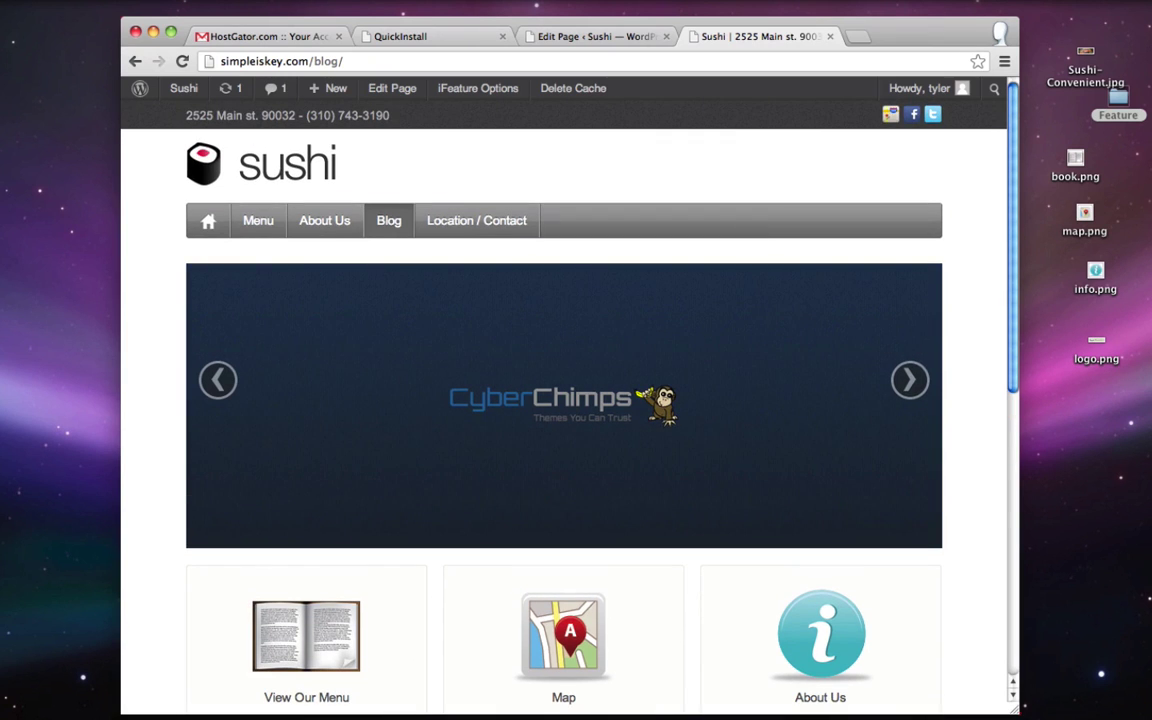
{"action": "left_click", "coordinate": [594, 36]}
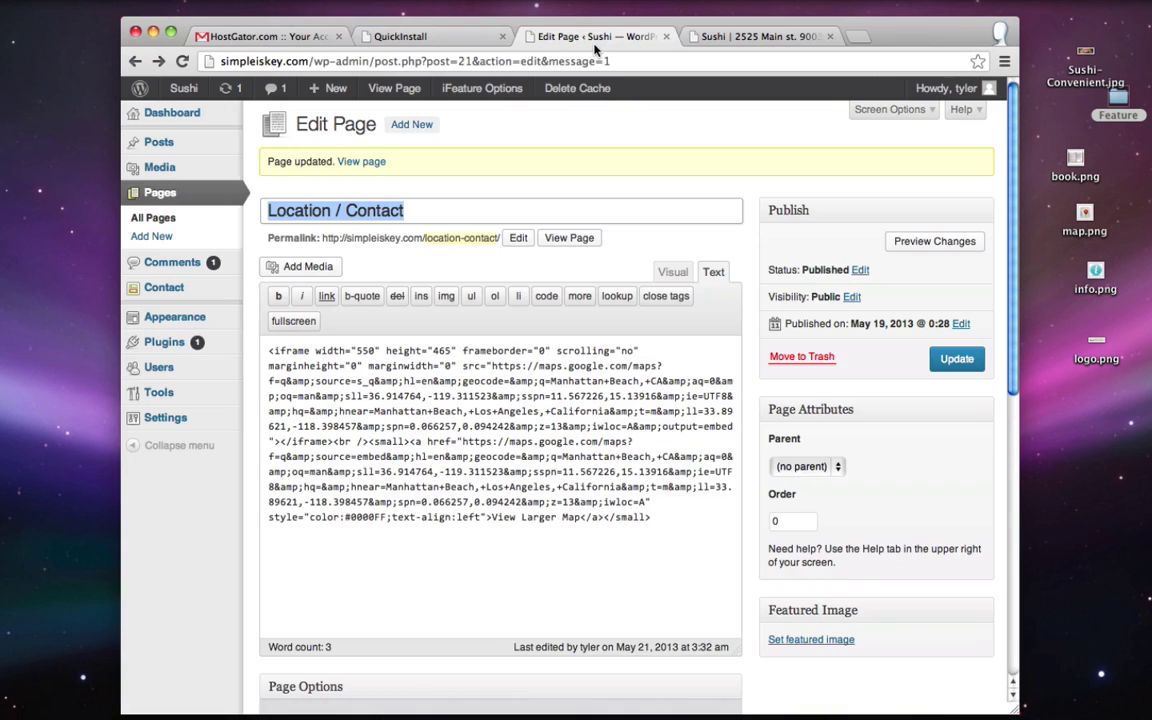
- In iFeature's Blog layout, move Slider Lite and Boxes Lite to Inactive Elements and save
{"action": "left_click", "coordinate": [157, 198]}
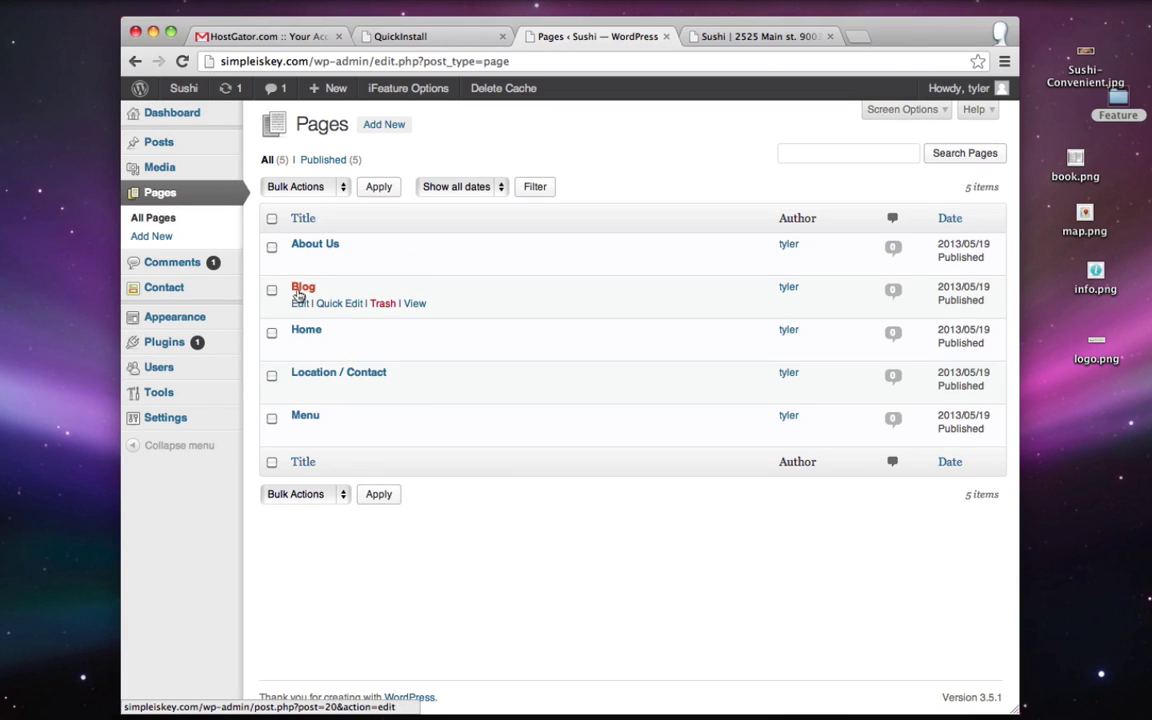
{"action": "mouse_move", "coordinate": [170, 320]}
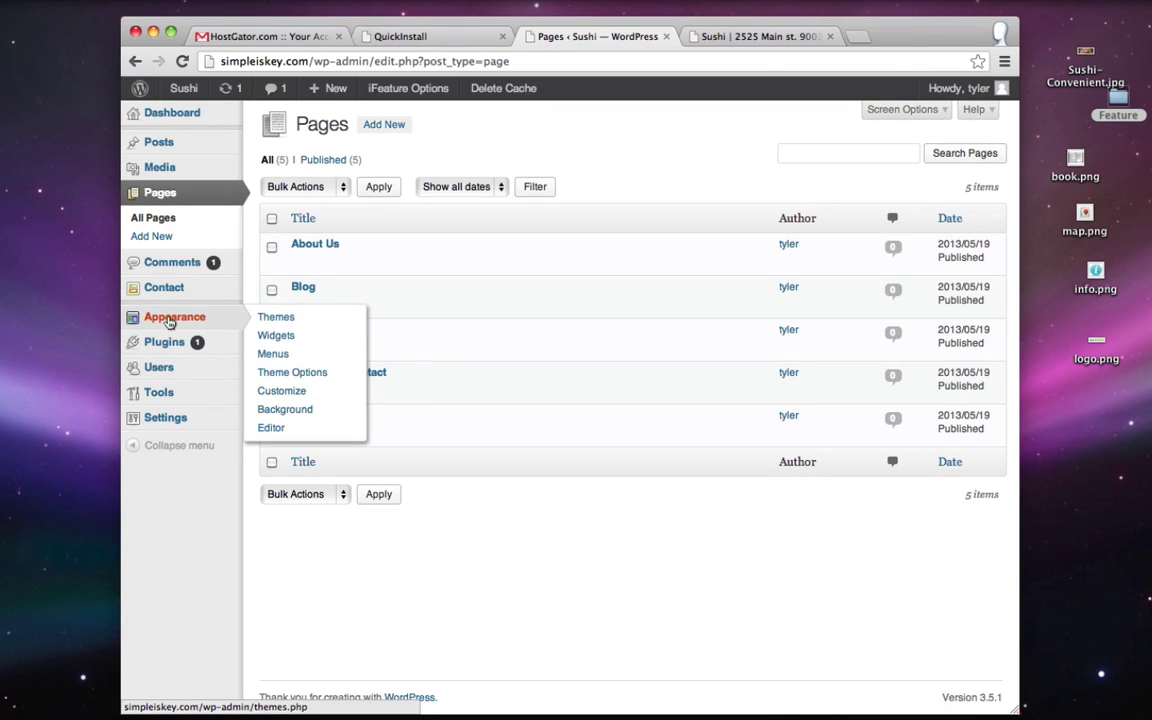
{"action": "left_click", "coordinate": [298, 374]}
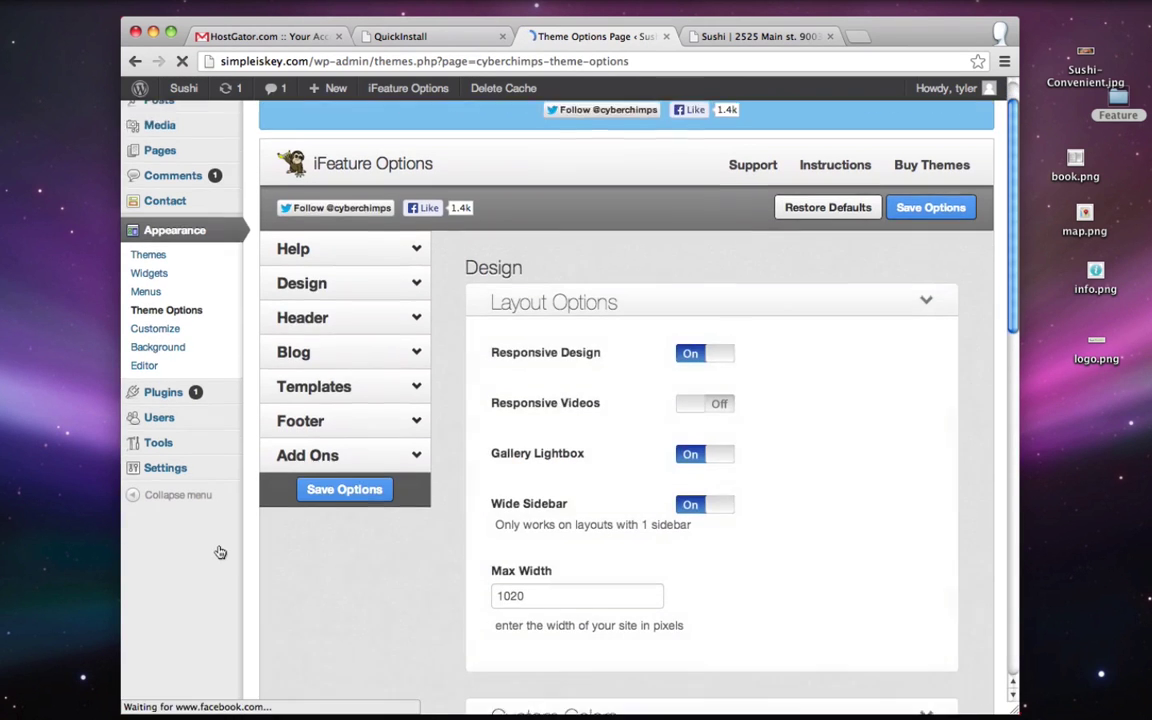
{"action": "left_click", "coordinate": [333, 321]}
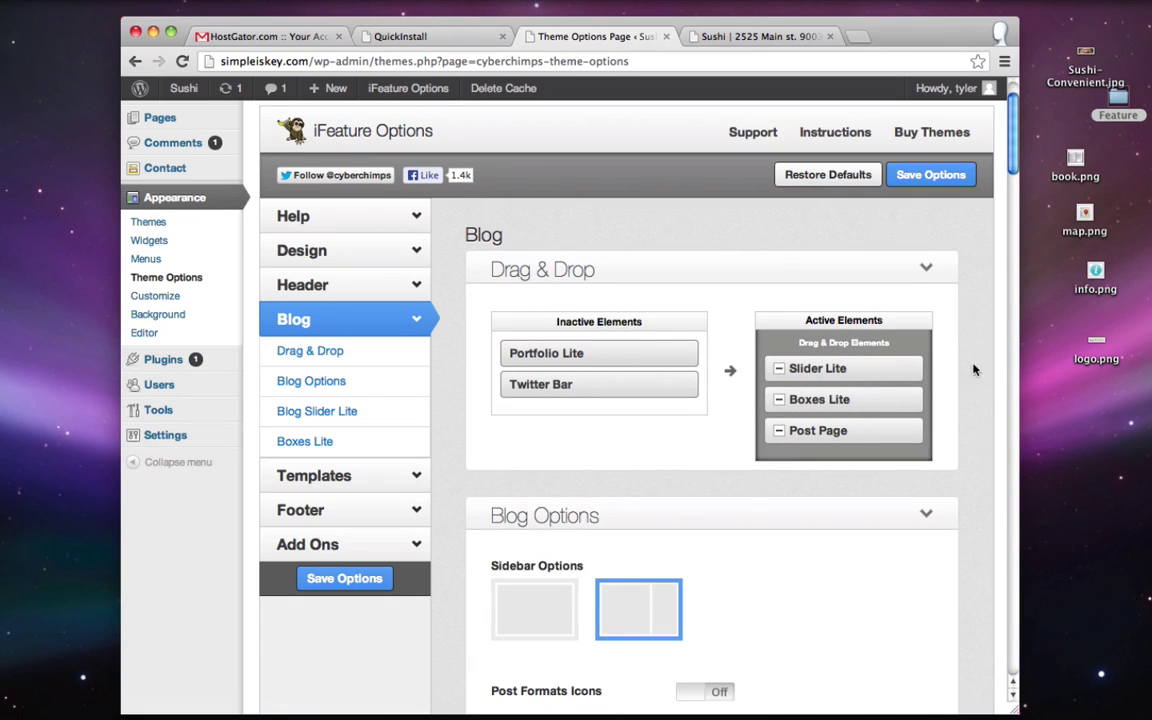
{"action": "left_click_drag", "start_coordinate": [818, 366], "coordinate": [596, 350]}
{"action": "left_click_drag", "start_coordinate": [882, 373], "coordinate": [630, 352]}
{"action": "left_click", "coordinate": [942, 175]}
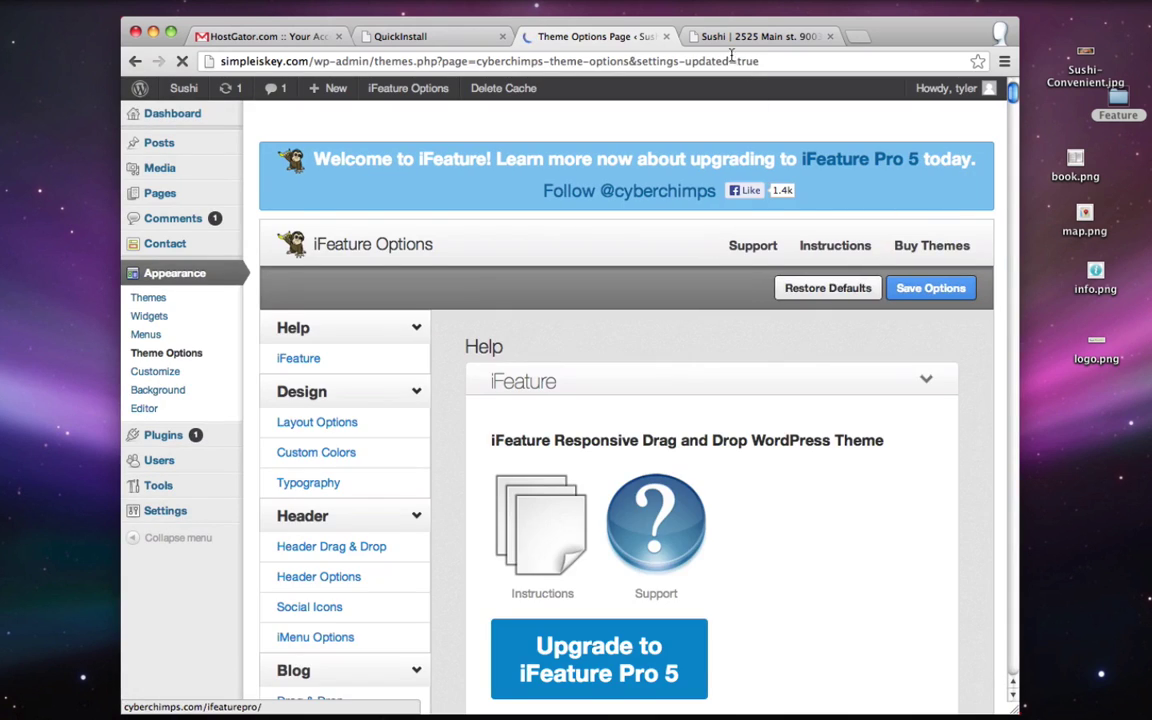
- Reload the live Blog page and compare its sidebar with the Location / Contact page
{"action": "left_click", "coordinate": [735, 36]}
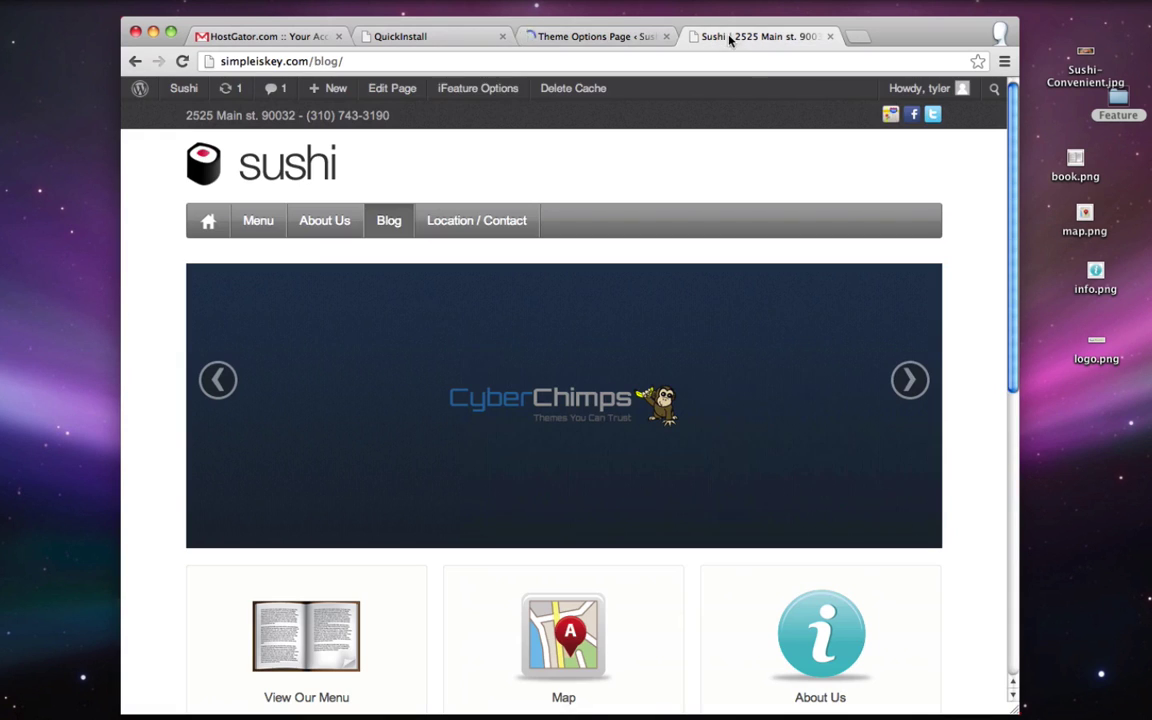
{"action": "left_click", "coordinate": [183, 62]}
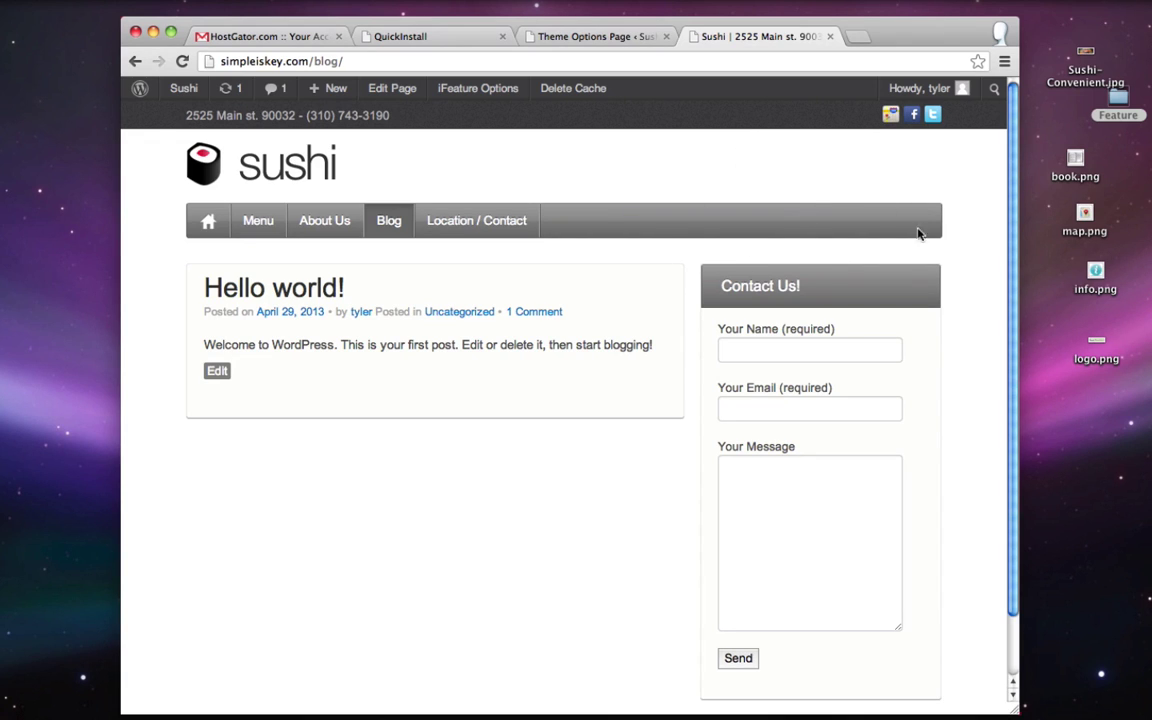
{"action": "triple_click", "coordinate": [847, 294]}
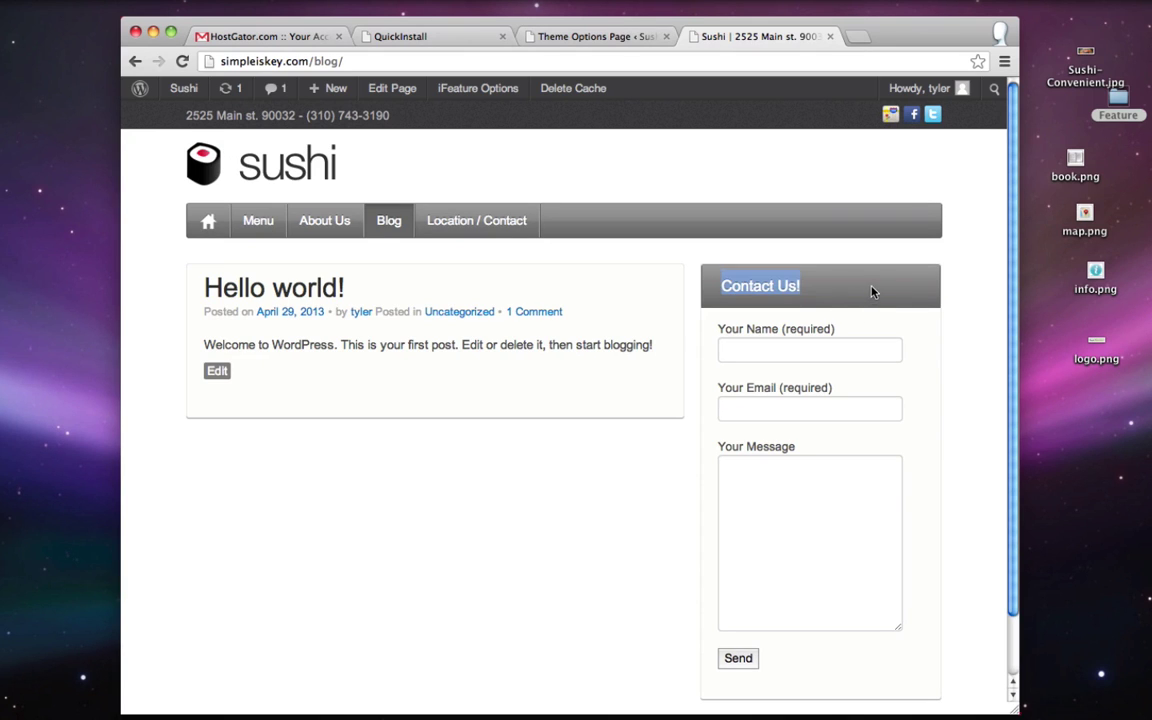
{"action": "left_click", "coordinate": [872, 291]}
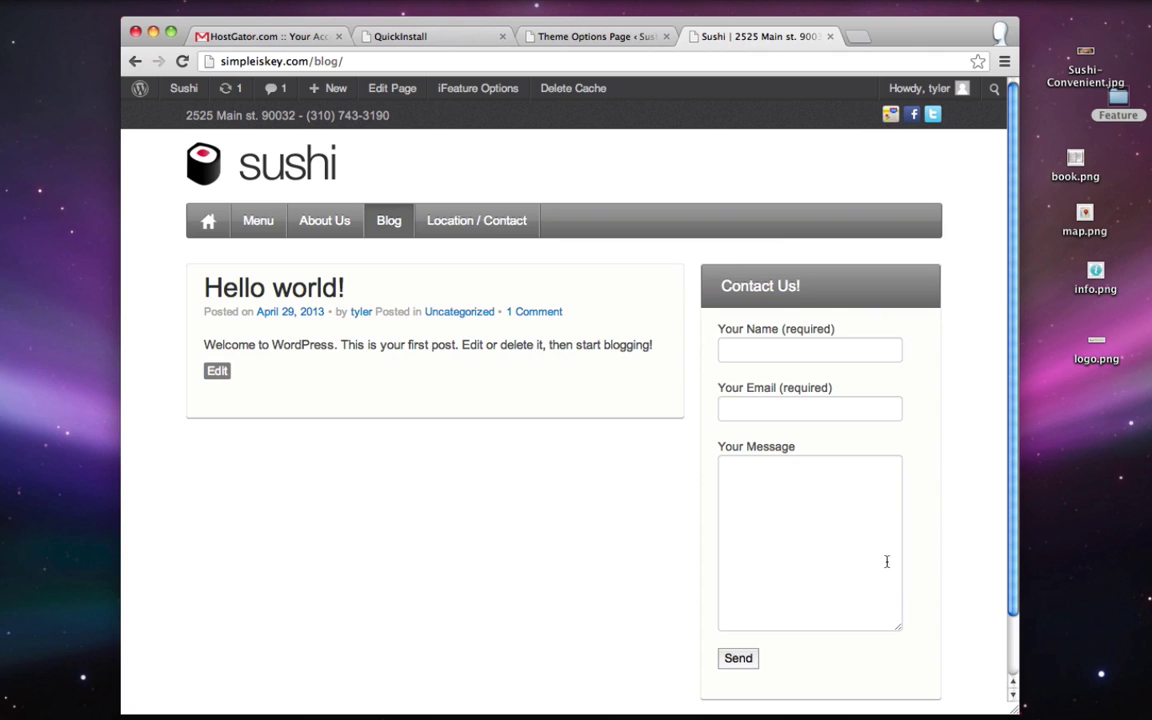
{"action": "left_click", "coordinate": [478, 220]}
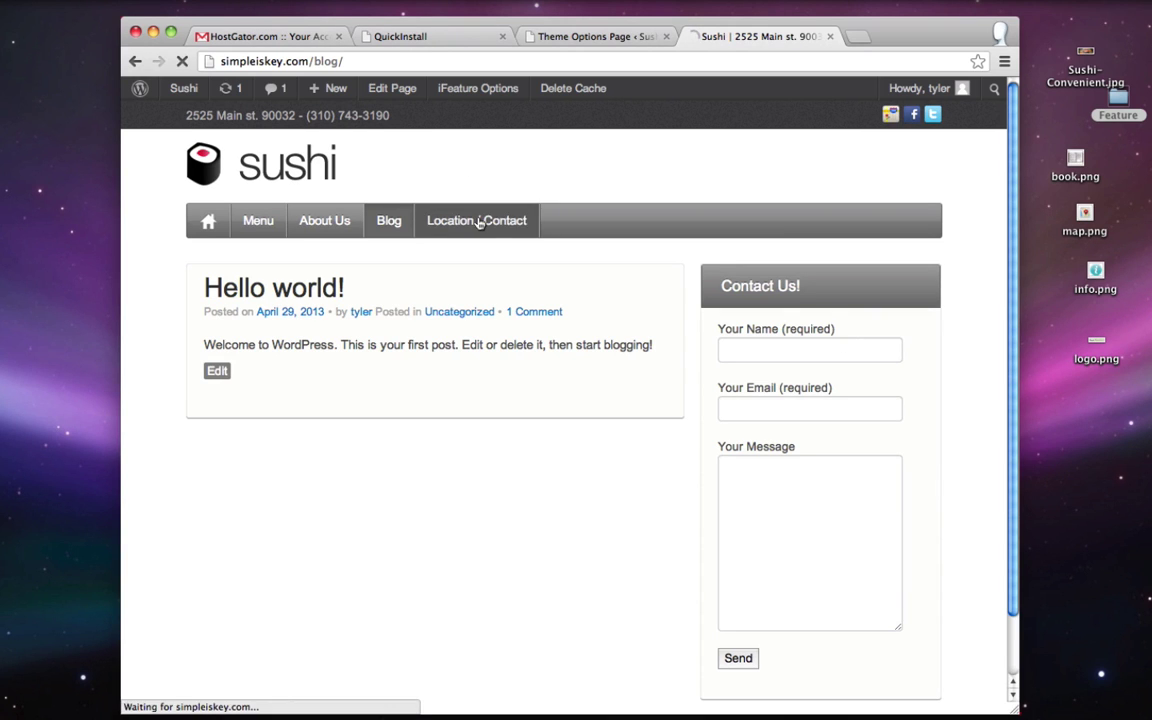
{"action": "left_click", "coordinate": [386, 221]}
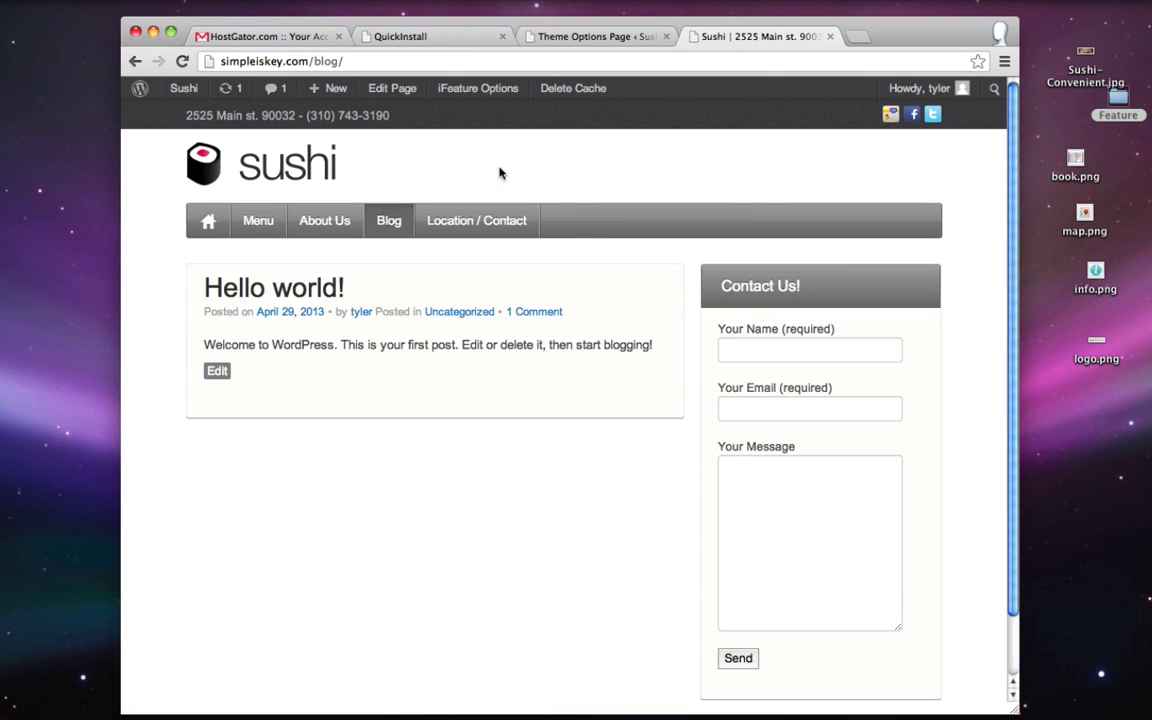
{"action": "left_click", "coordinate": [578, 38]}
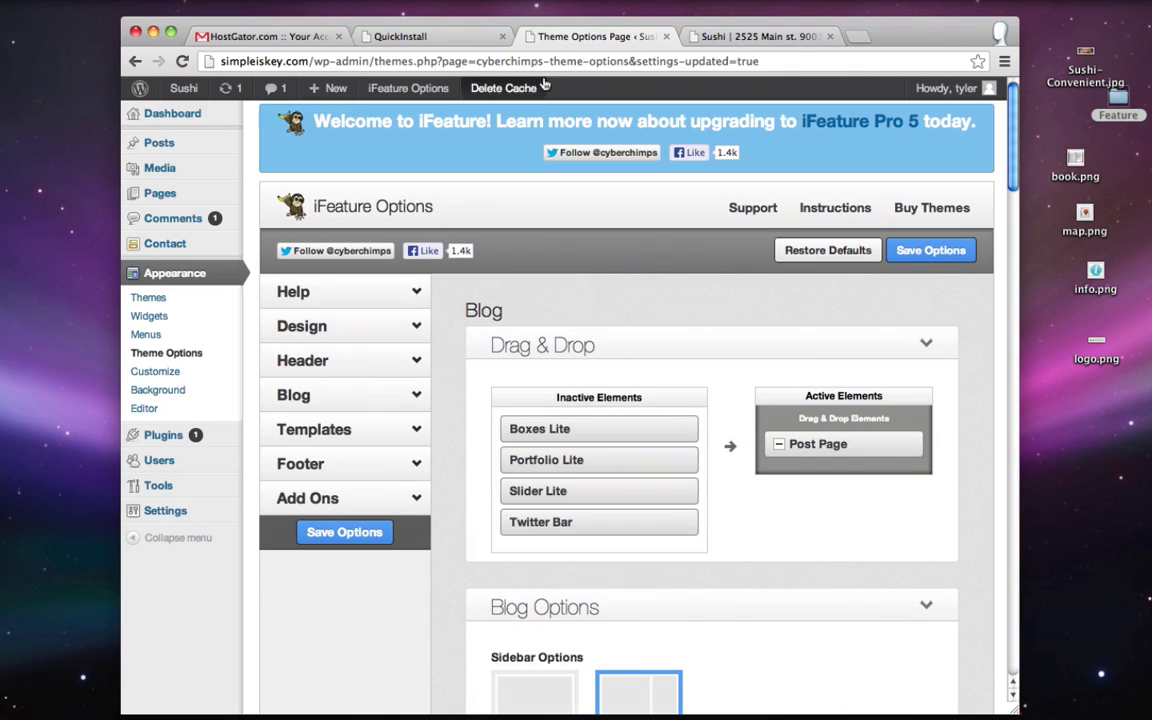
- Add a Categories widget to Sidebar Right and save it
{"action": "left_click", "coordinate": [151, 318]}
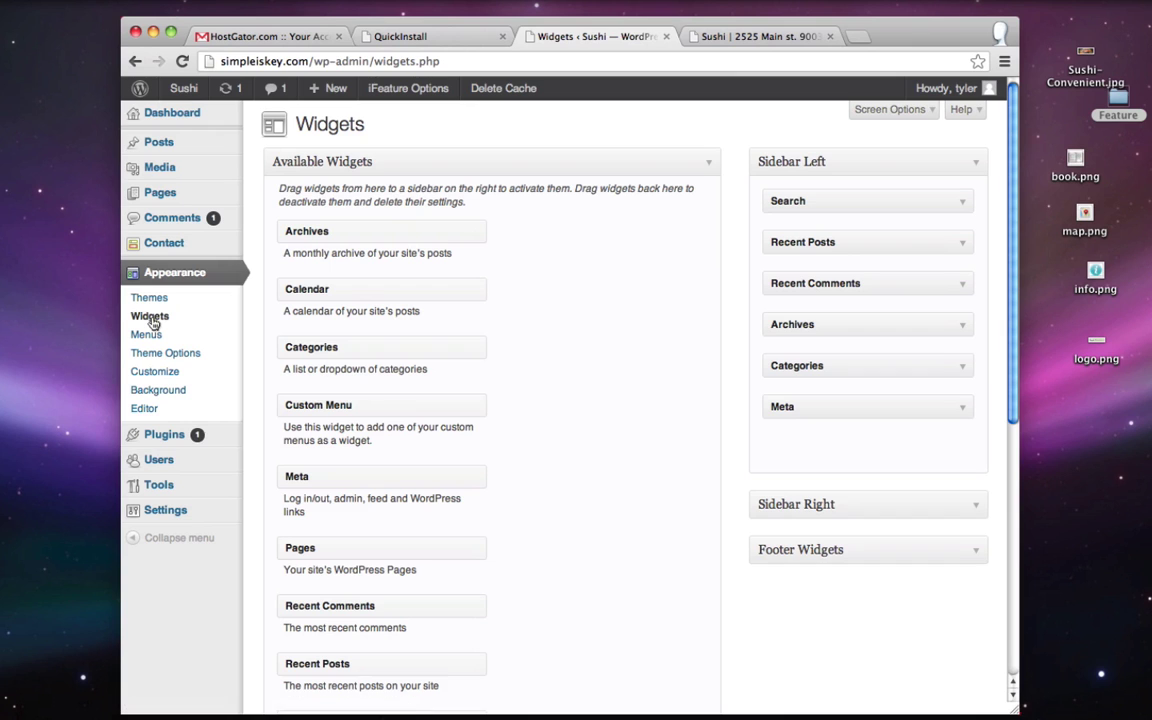
{"action": "left_click", "coordinate": [974, 504]}
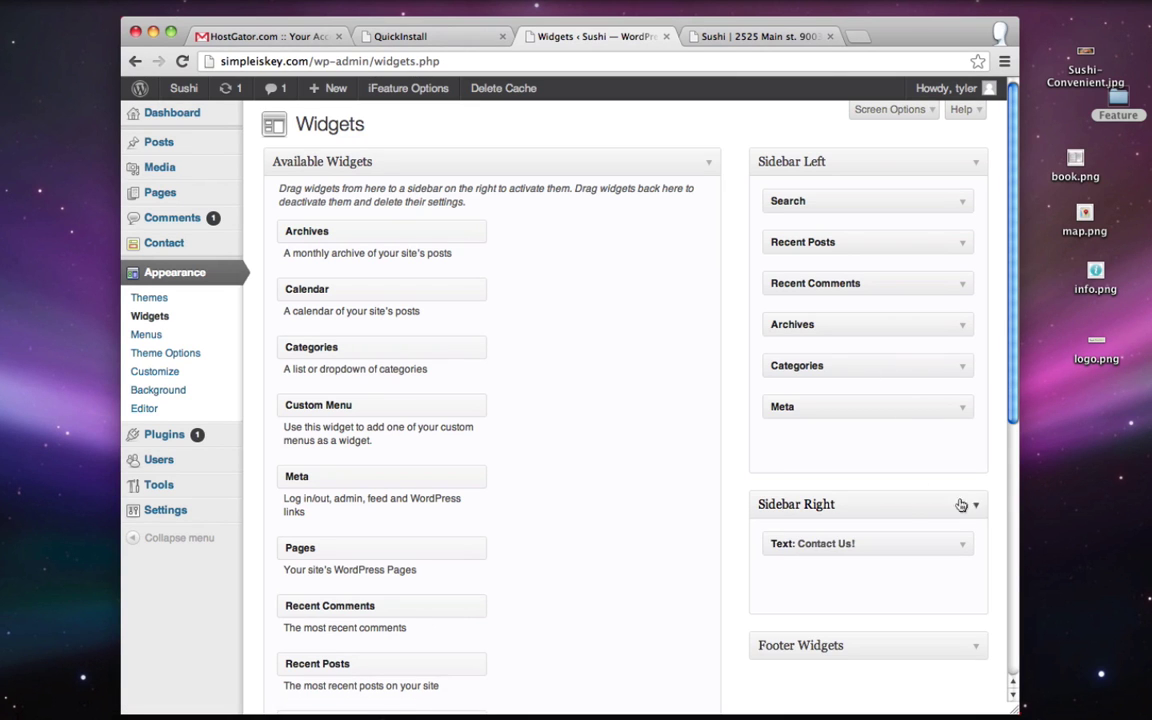
{"action": "scroll", "coordinate": [663, 437], "scroll_direction": "down", "scroll_amount": 2}
{"action": "scroll", "coordinate": [609, 368], "scroll_direction": "down", "scroll_amount": 4}
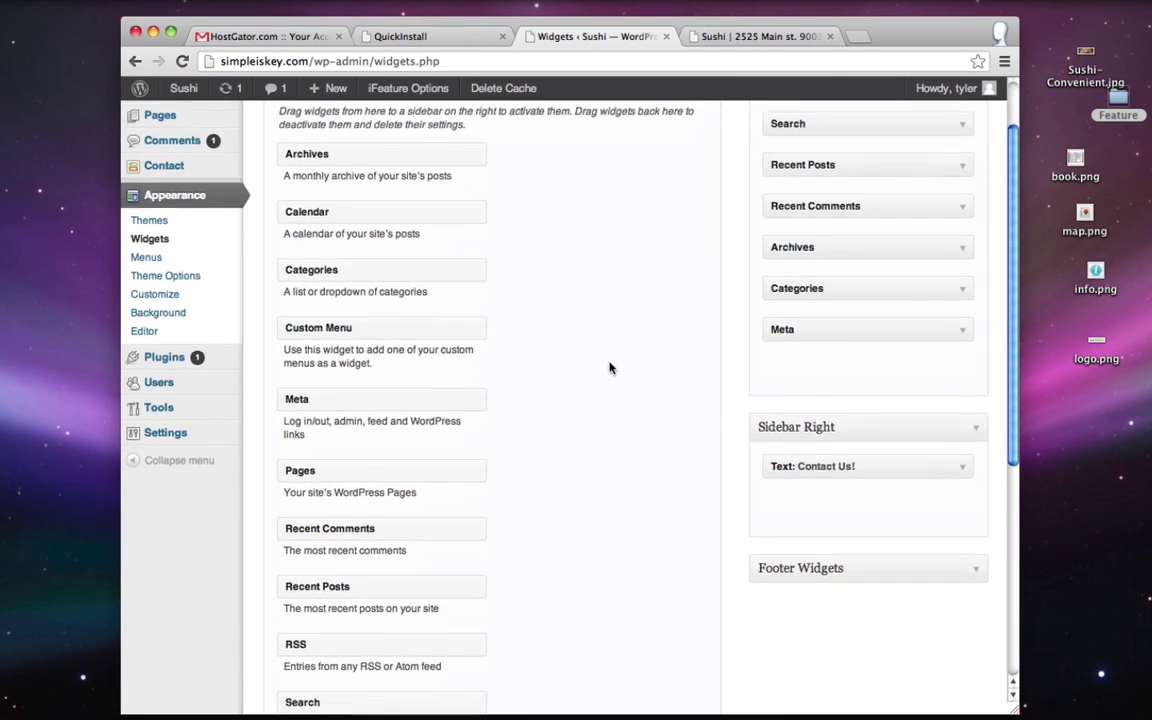
{"action": "scroll", "coordinate": [609, 368], "scroll_direction": "up", "scroll_amount": 4}
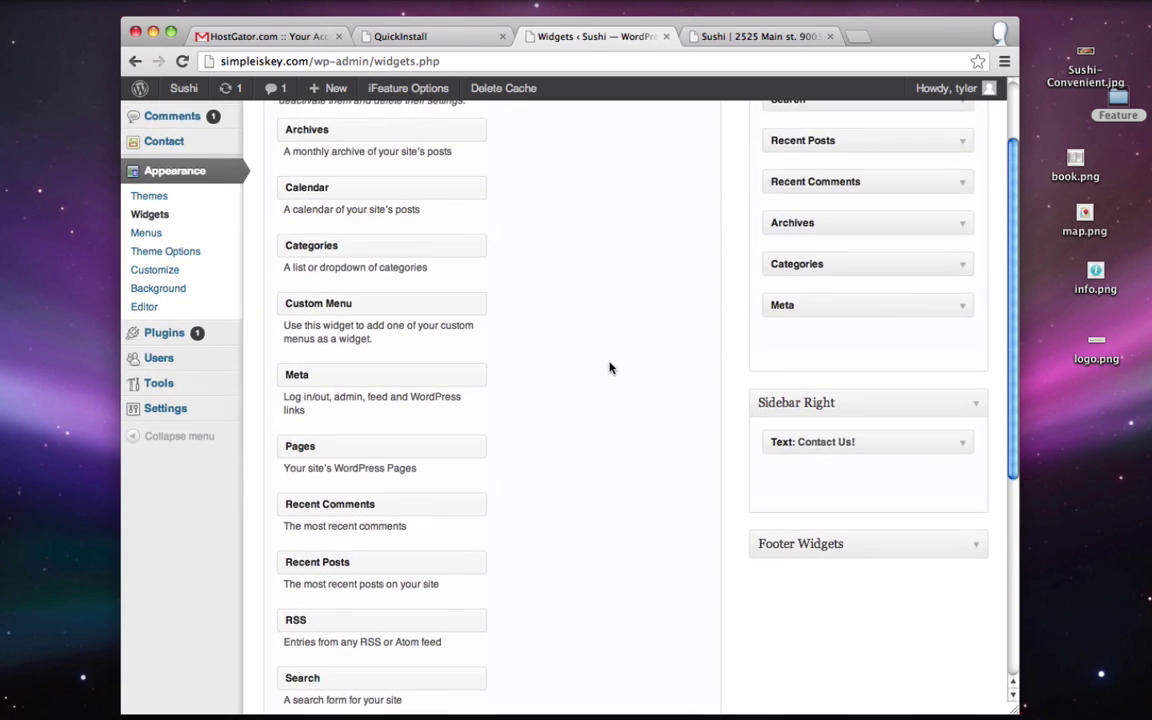
{"action": "left_click_drag", "start_coordinate": [325, 249], "coordinate": [816, 441]}
{"action": "left_click", "coordinate": [804, 494]}
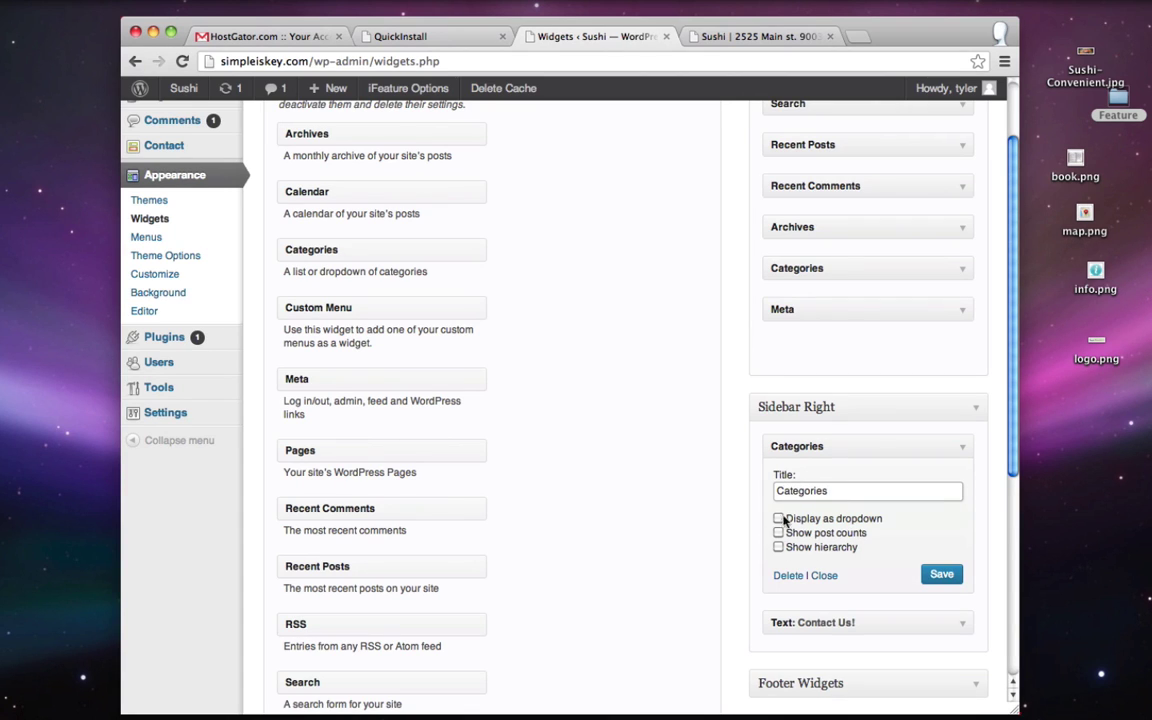
{"action": "left_click", "coordinate": [937, 575]}
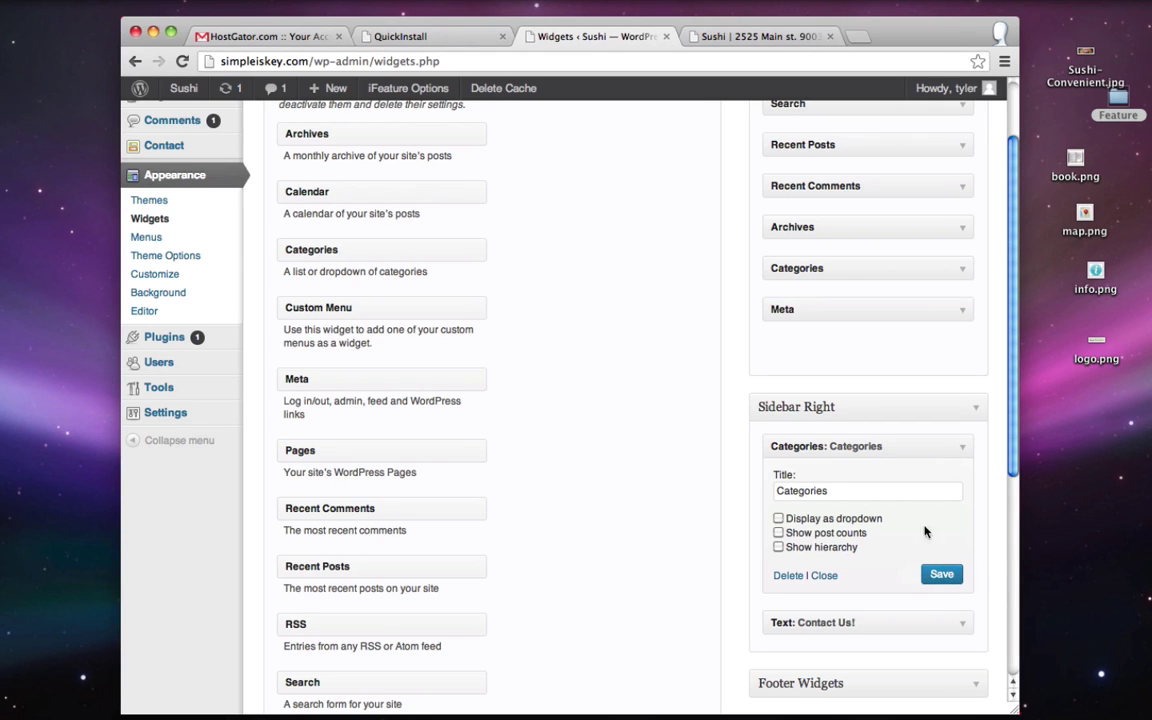
{"action": "left_click", "coordinate": [959, 450]}
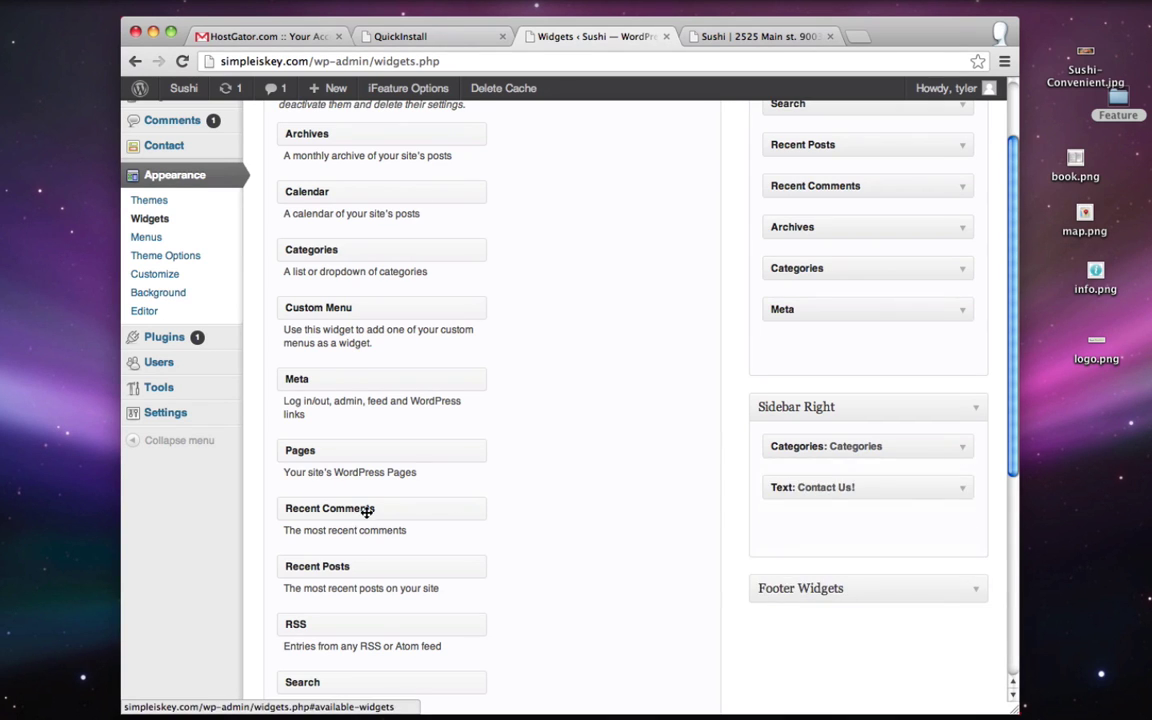
- Add a Tag Cloud widget titled 'Tags' above Contact Us! in Sidebar Right and save it
{"action": "scroll", "coordinate": [385, 515], "scroll_direction": "down", "scroll_amount": 4}
{"action": "scroll", "coordinate": [390, 517], "scroll_direction": "down", "scroll_amount": 1}
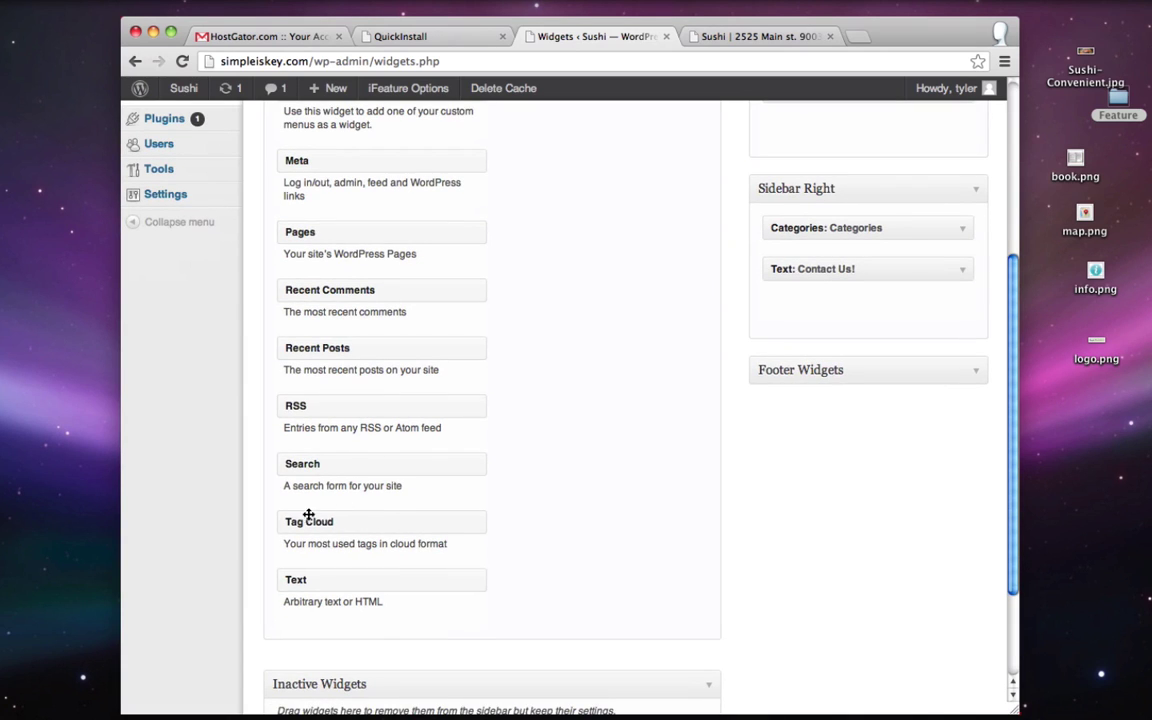
{"action": "left_click_drag", "start_coordinate": [313, 522], "coordinate": [793, 261]}
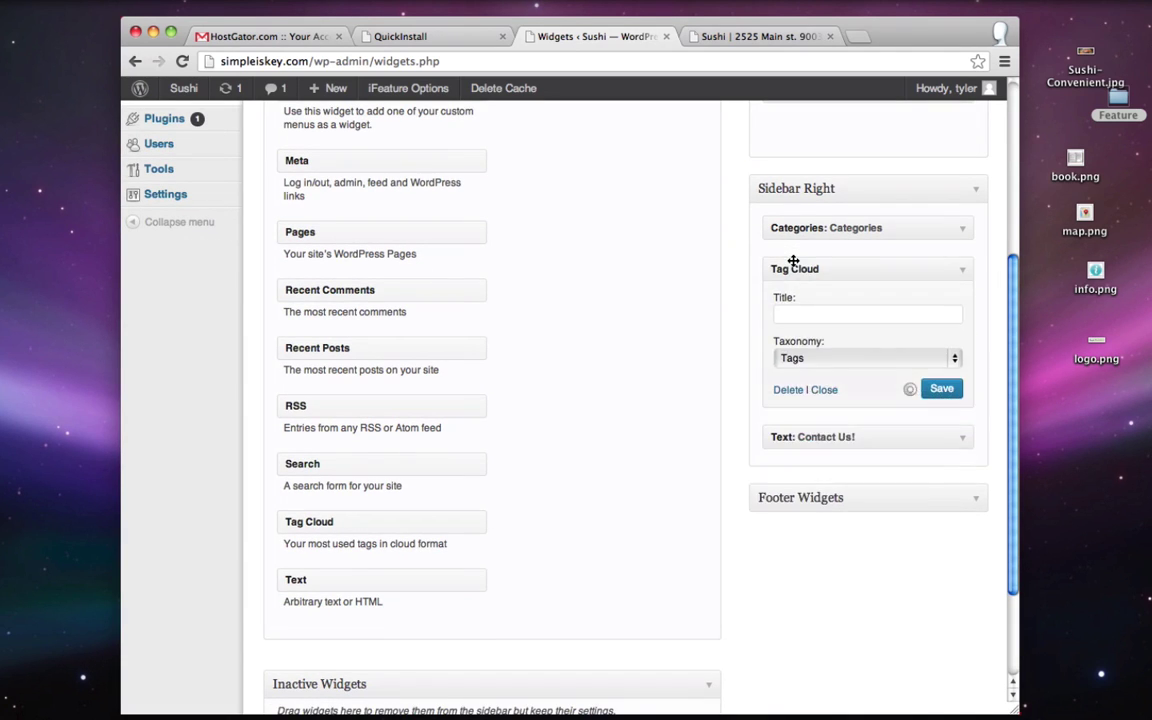
{"action": "left_click", "coordinate": [833, 316]}
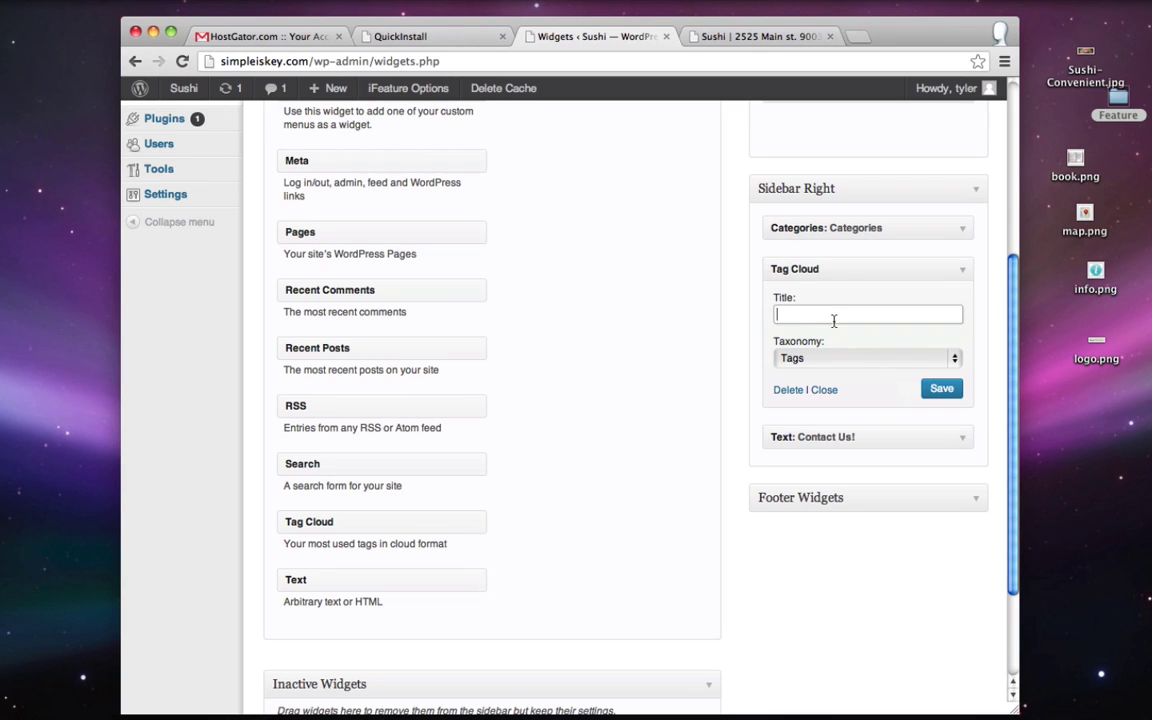
{"action": "left_click", "coordinate": [941, 389]}
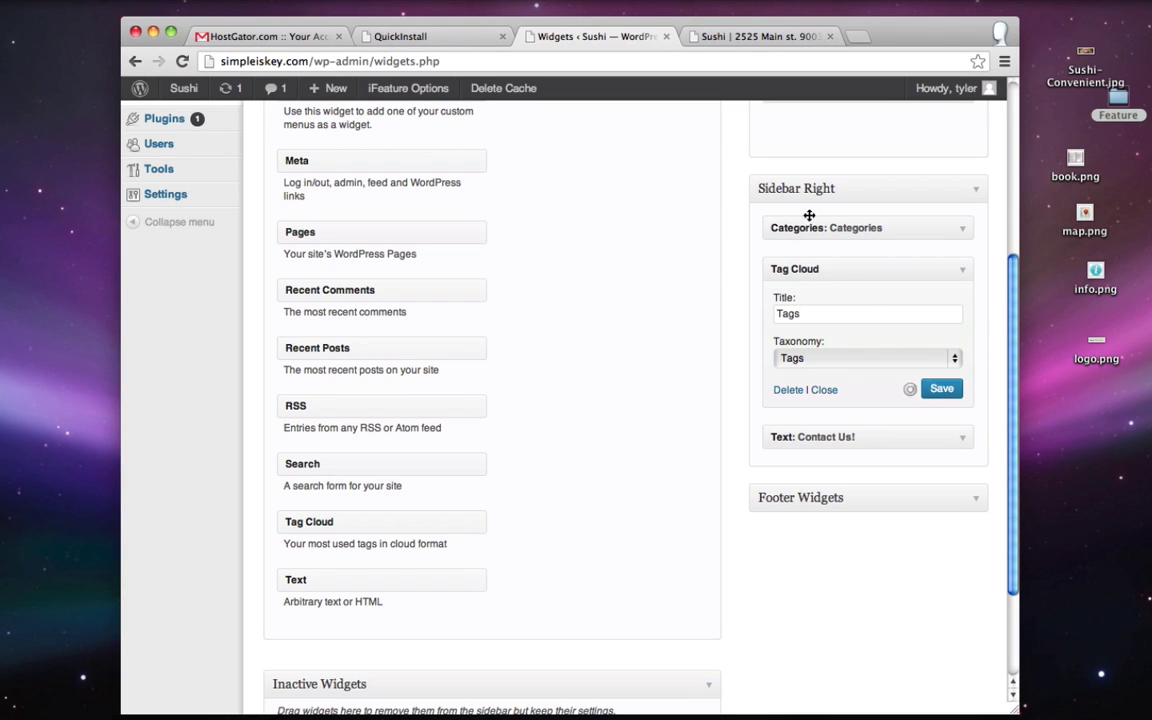
{"action": "left_click", "coordinate": [757, 37]}
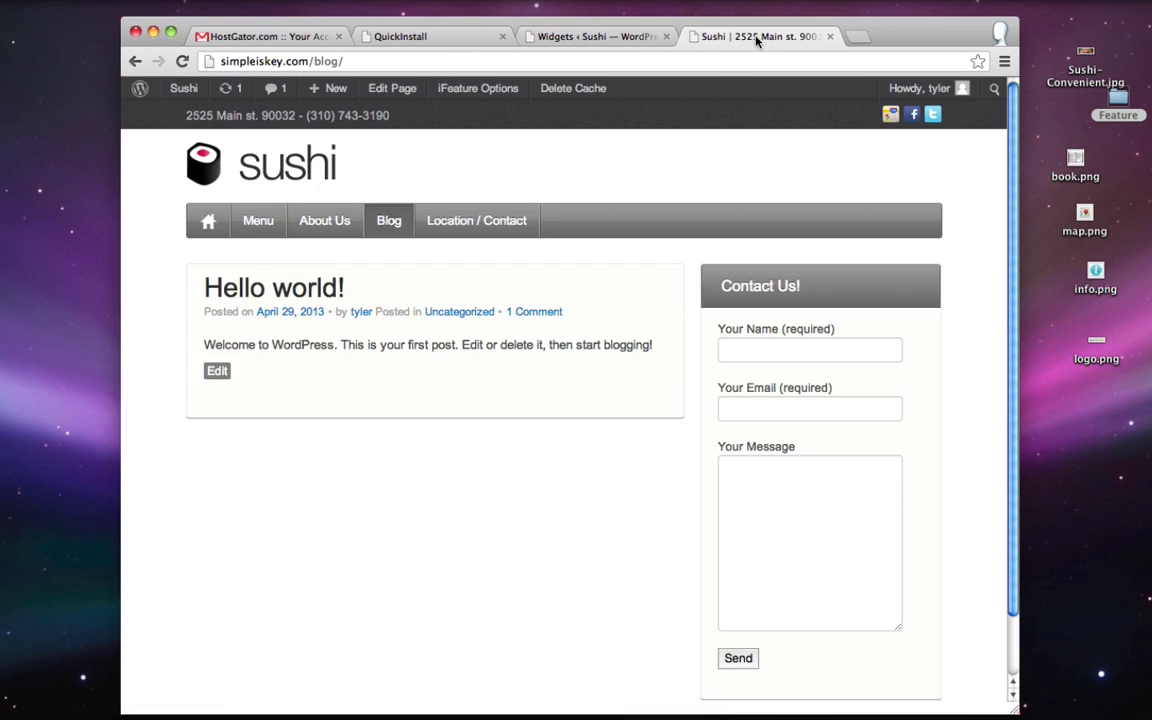
- Reload the live Blog page to see the new widgets, then go to Location / Contact
{"action": "left_click", "coordinate": [182, 62]}
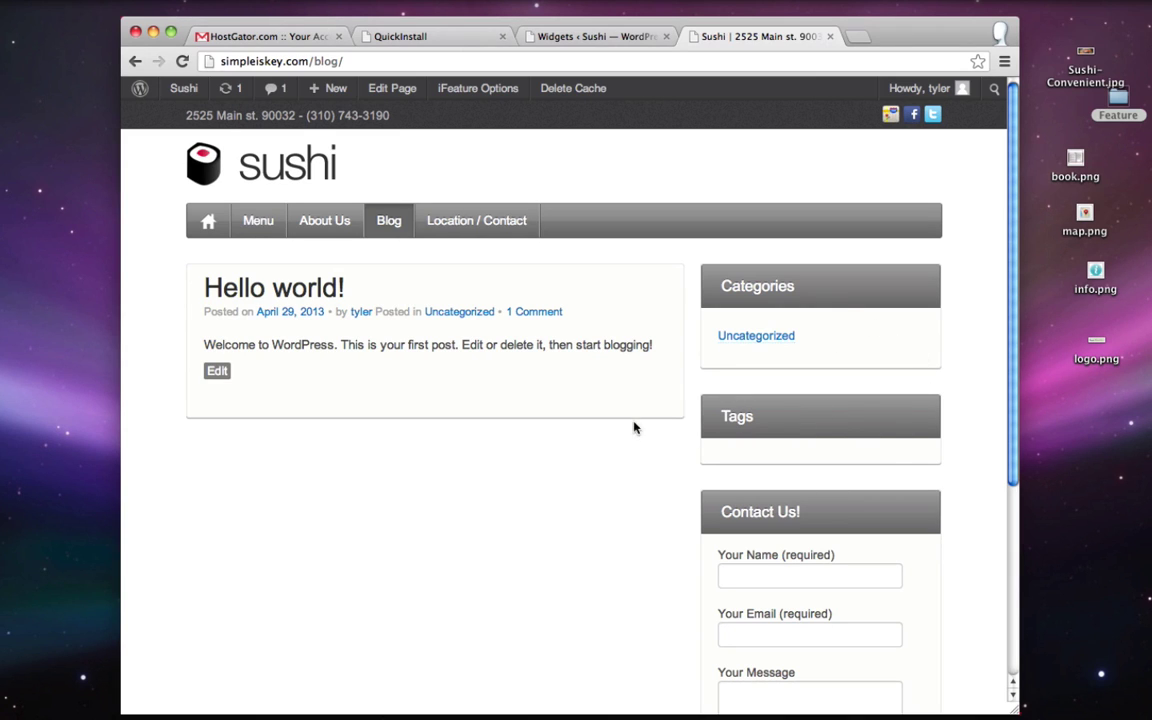
{"action": "scroll", "coordinate": [635, 420], "scroll_direction": "down", "scroll_amount": 3}
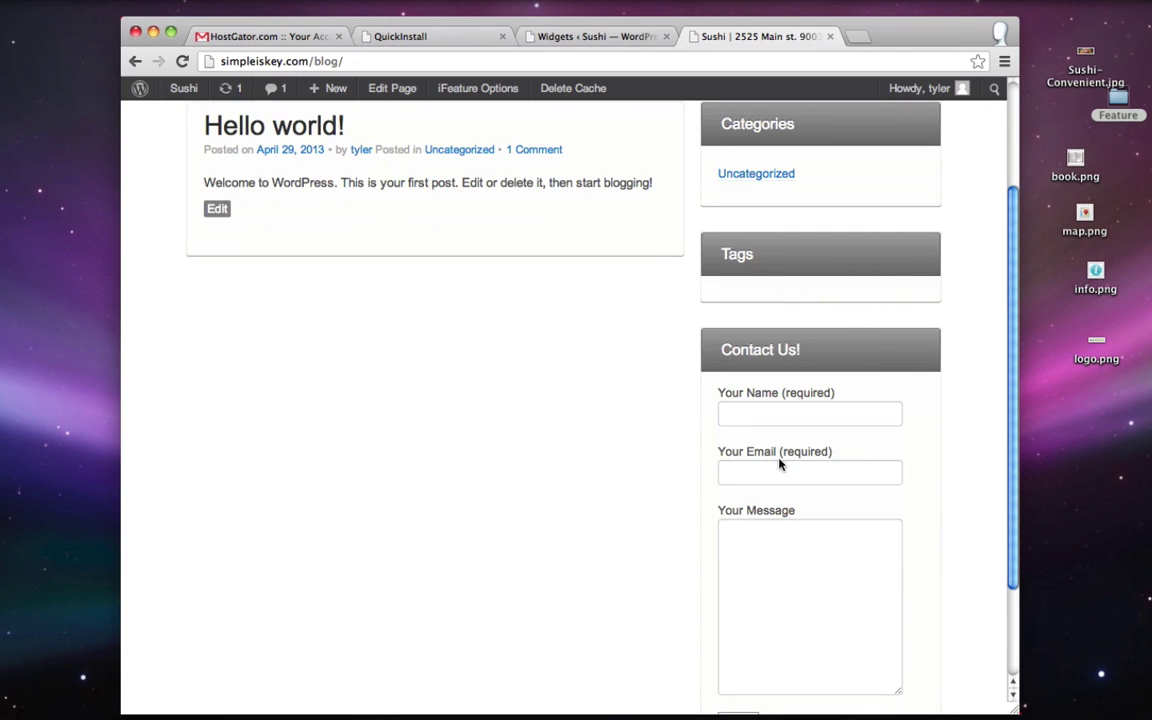
{"action": "scroll", "coordinate": [776, 457], "scroll_direction": "up", "scroll_amount": 1}
{"action": "scroll", "coordinate": [678, 391], "scroll_direction": "up", "scroll_amount": 2}
{"action": "left_click", "coordinate": [489, 221]}
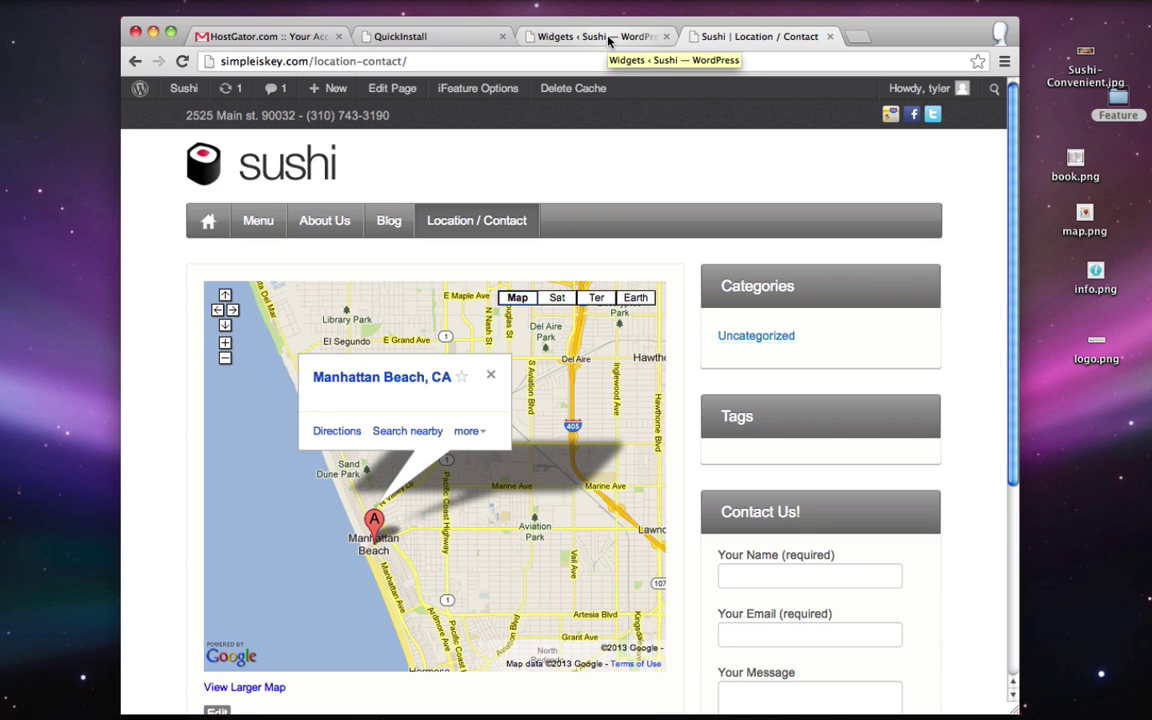
- Search Plugins > Add New for 'widget context', then install and activate Widget Context
{"action": "left_click", "coordinate": [608, 40]}
{"action": "scroll", "coordinate": [326, 370], "scroll_direction": "up", "scroll_amount": 2}
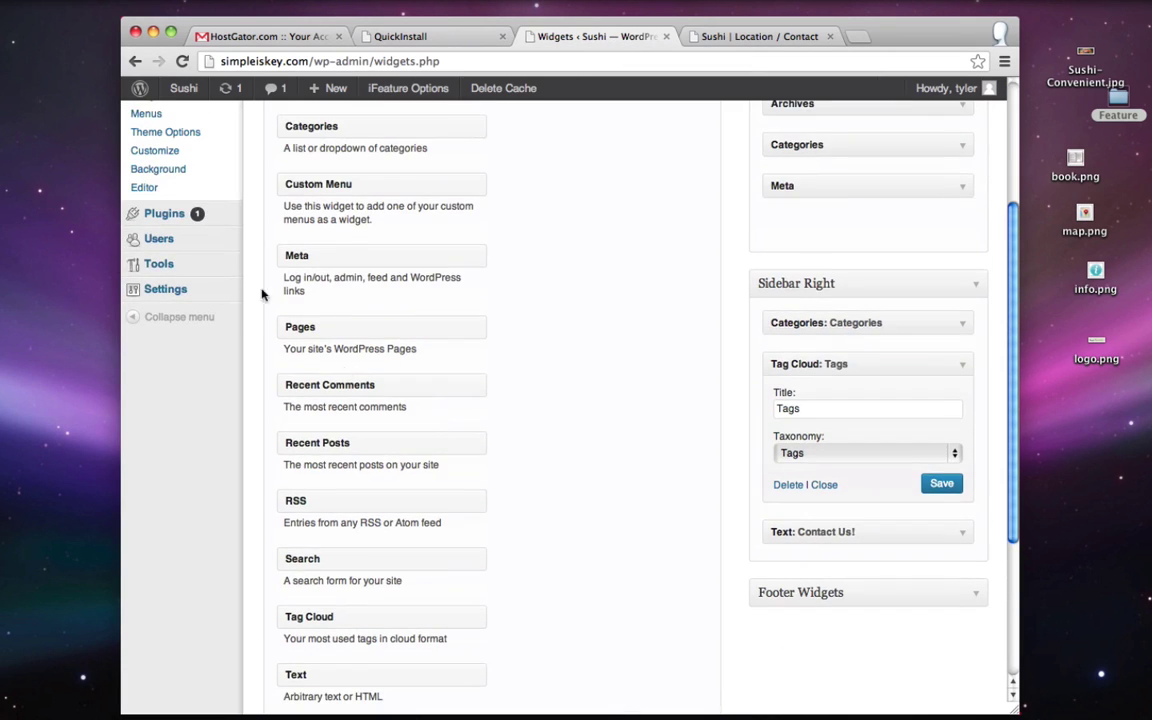
{"action": "mouse_move", "coordinate": [165, 216]}
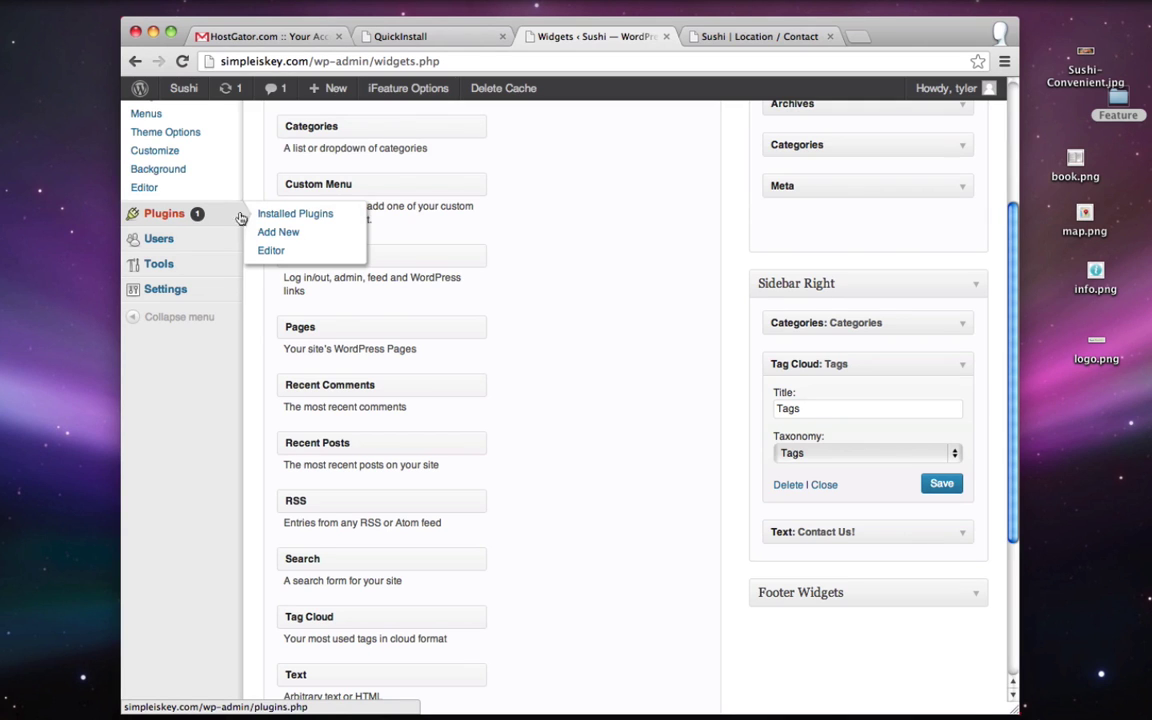
{"action": "left_click", "coordinate": [279, 233]}
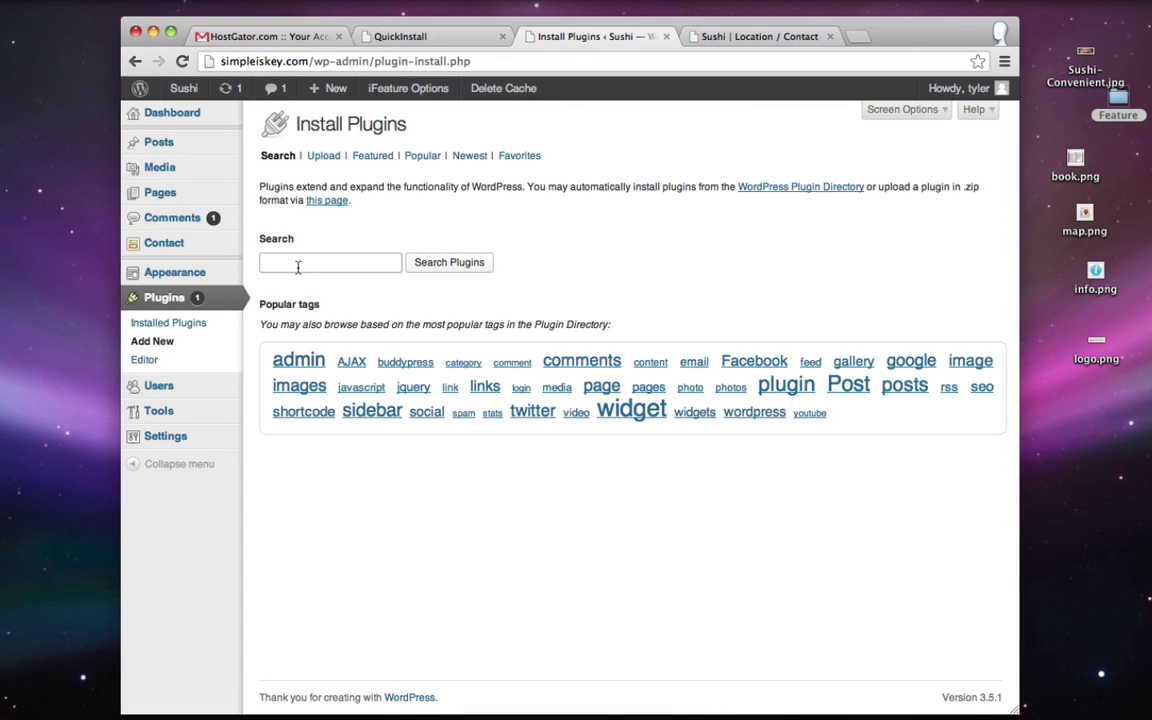
{"action": "type", "text": "widget context"}
{"action": "left_click", "coordinate": [467, 266]}
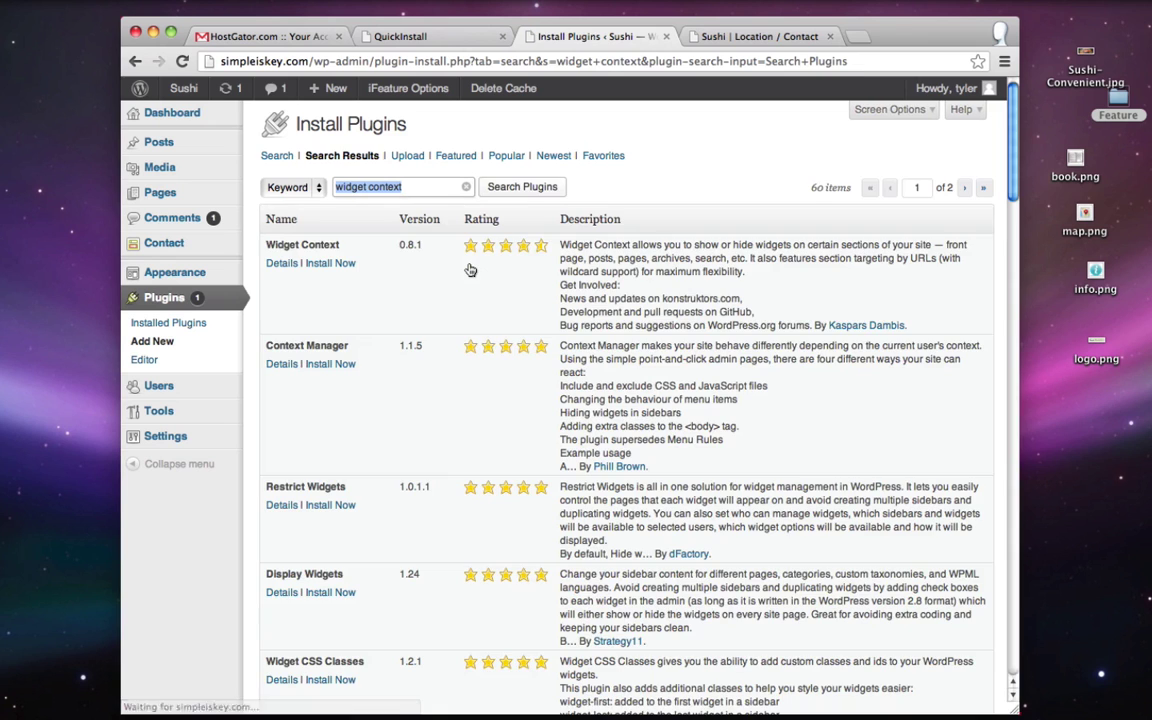
{"action": "left_click", "coordinate": [328, 263]}
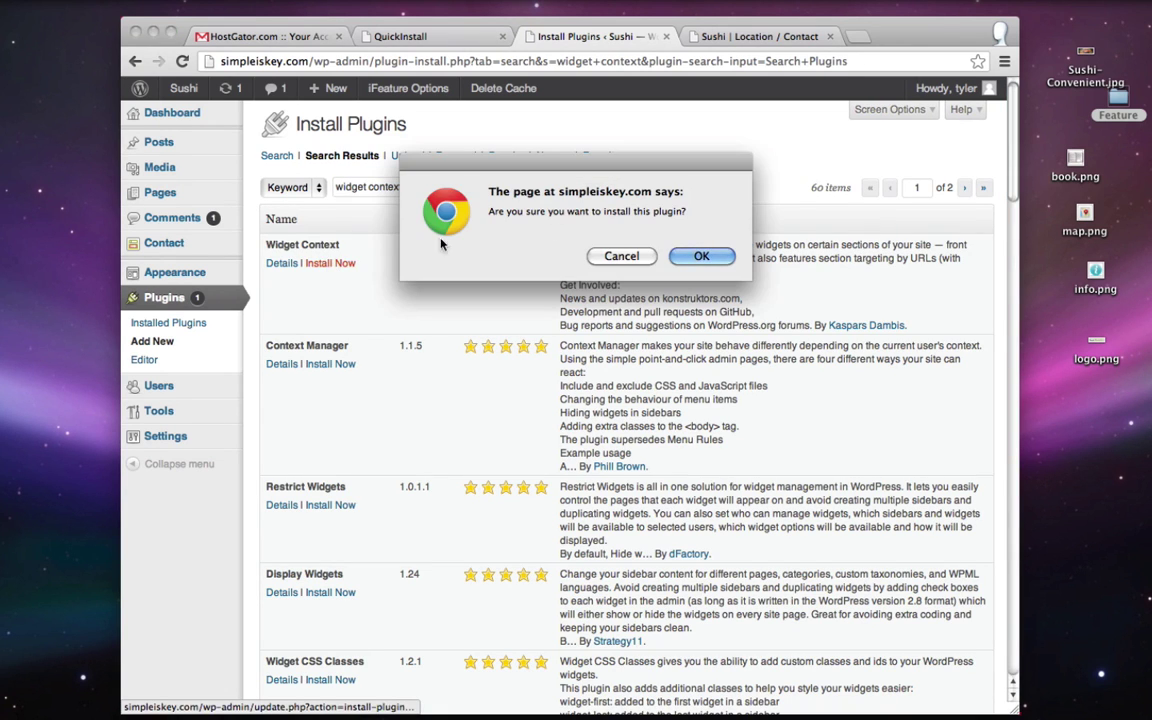
{"action": "left_click", "coordinate": [704, 256]}
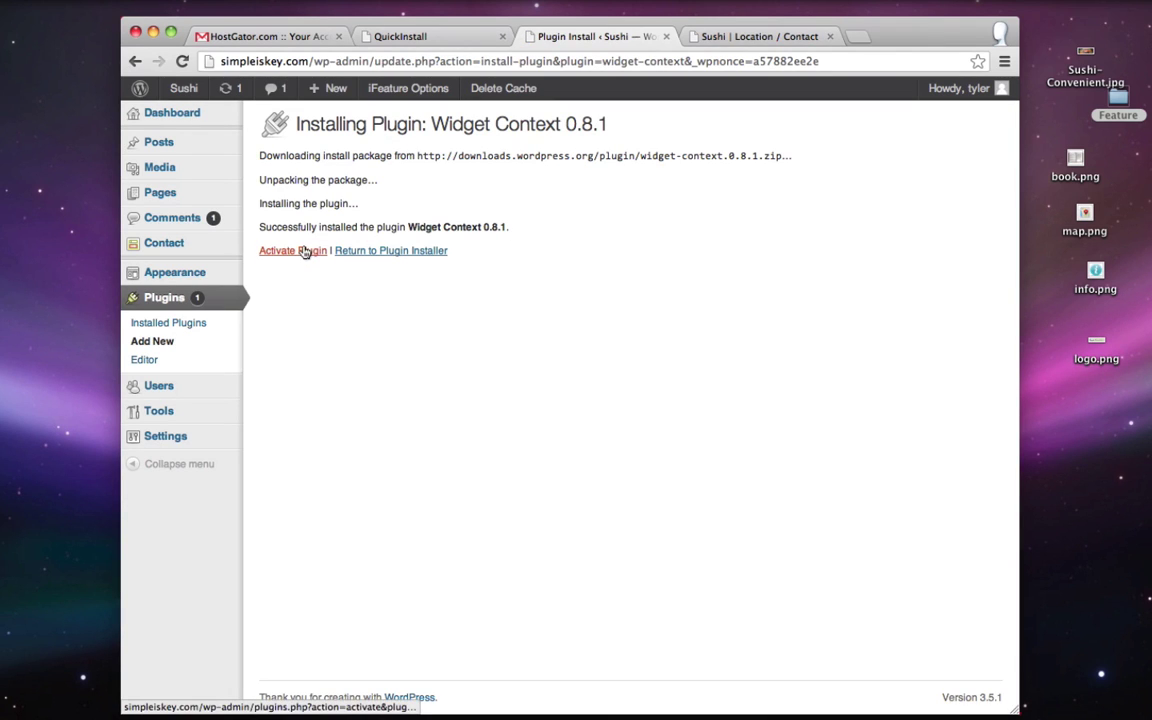
{"action": "left_click", "coordinate": [305, 251]}
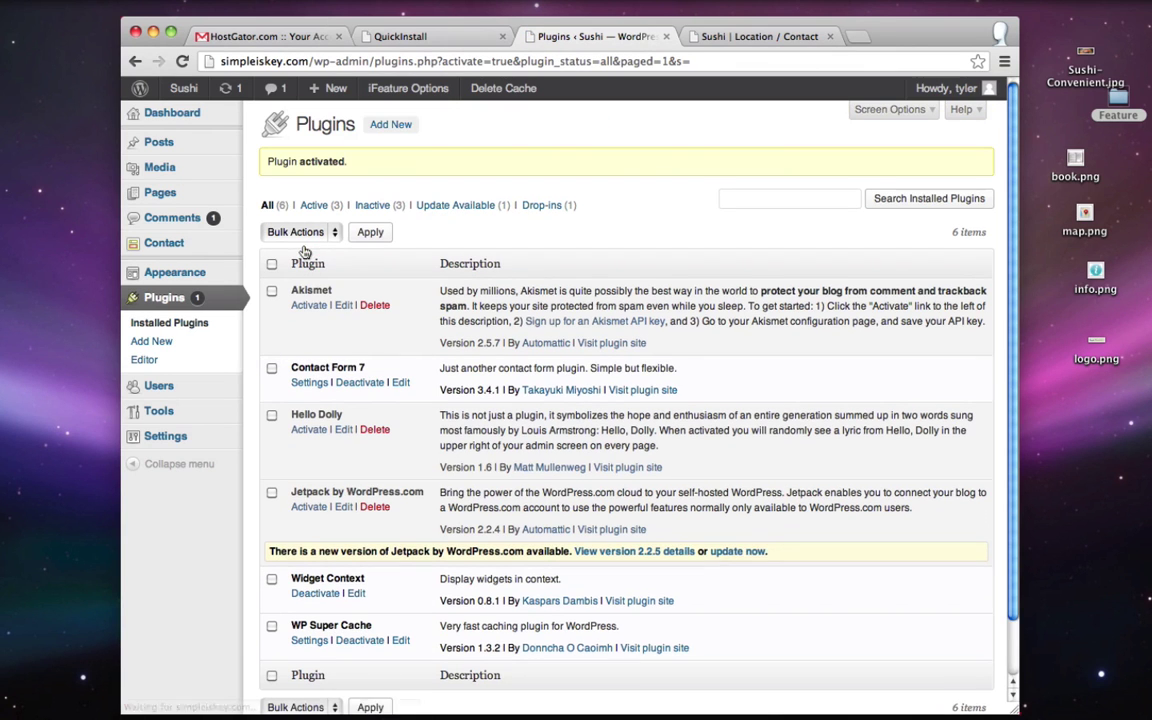
{"action": "mouse_move", "coordinate": [182, 274]}
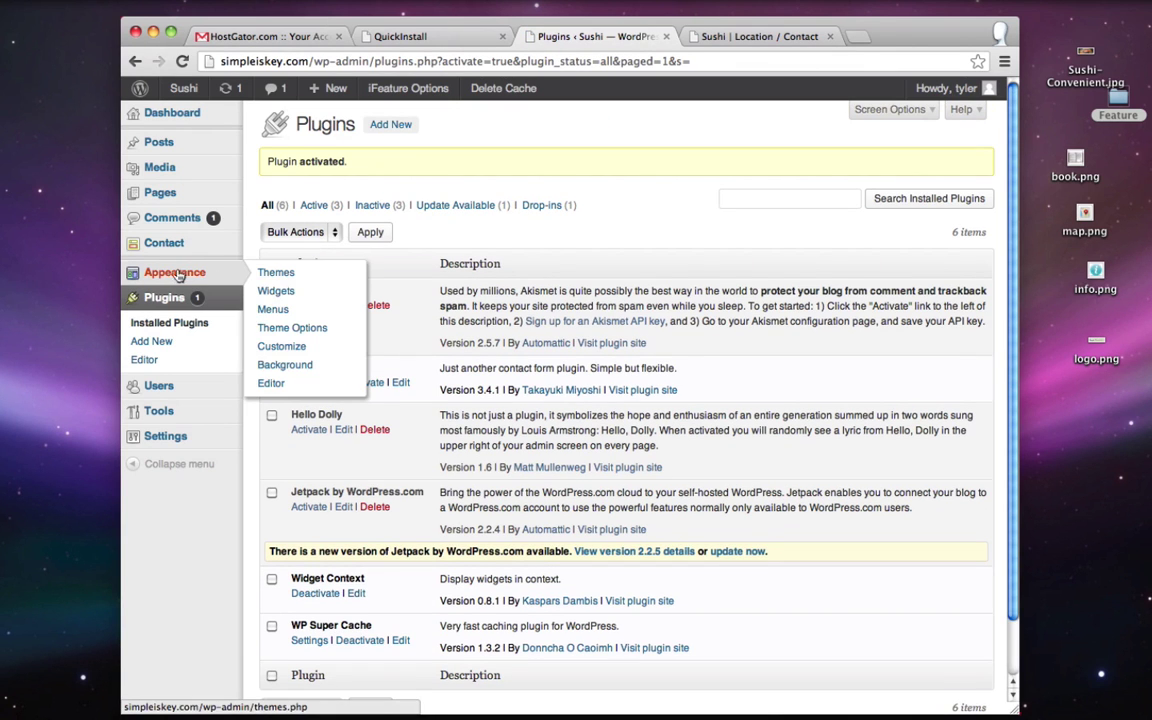
- Open the Sidebar Right Categories widget settings and check the live Location / Contact page
{"action": "left_click", "coordinate": [278, 291]}
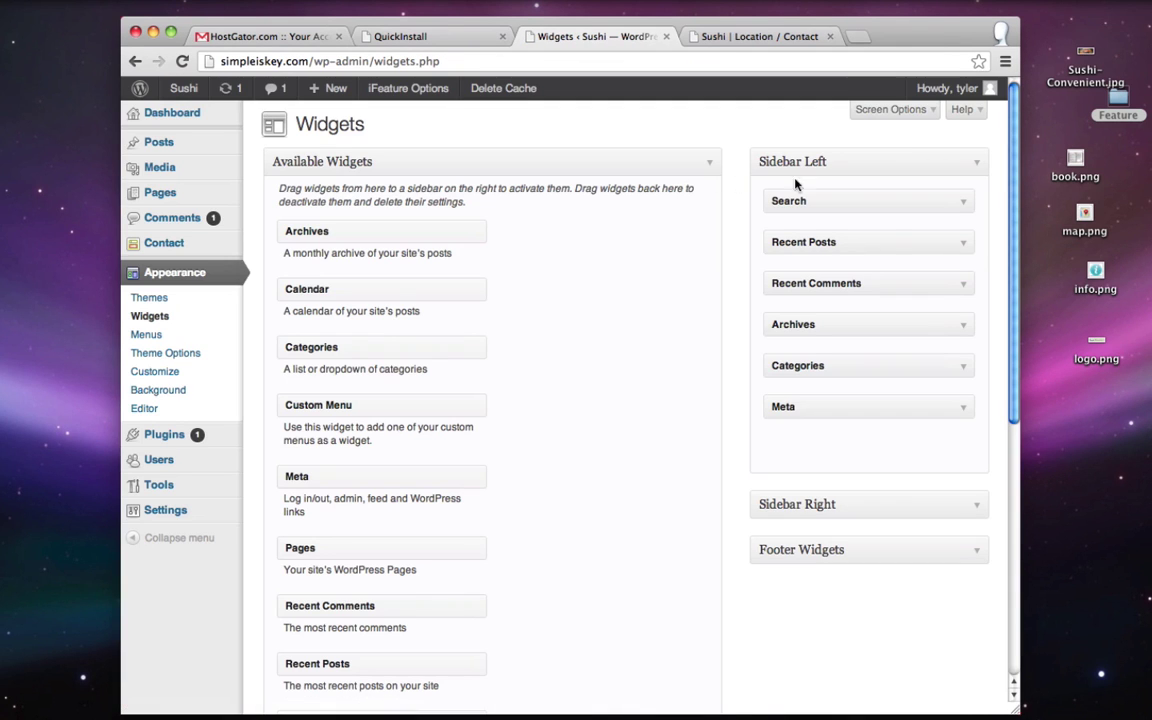
{"action": "left_click", "coordinate": [977, 505]}
{"action": "scroll", "coordinate": [952, 451], "scroll_direction": "down", "scroll_amount": 2}
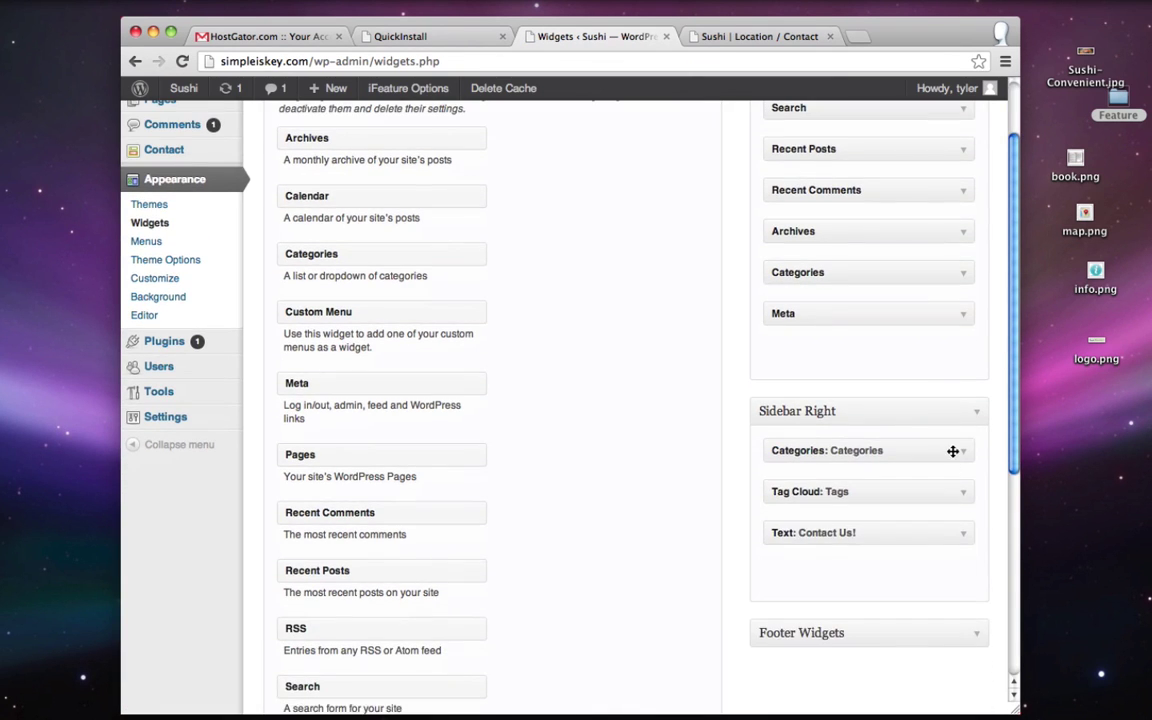
{"action": "left_click", "coordinate": [952, 451]}
{"action": "scroll", "coordinate": [955, 451], "scroll_direction": "down", "scroll_amount": 4}
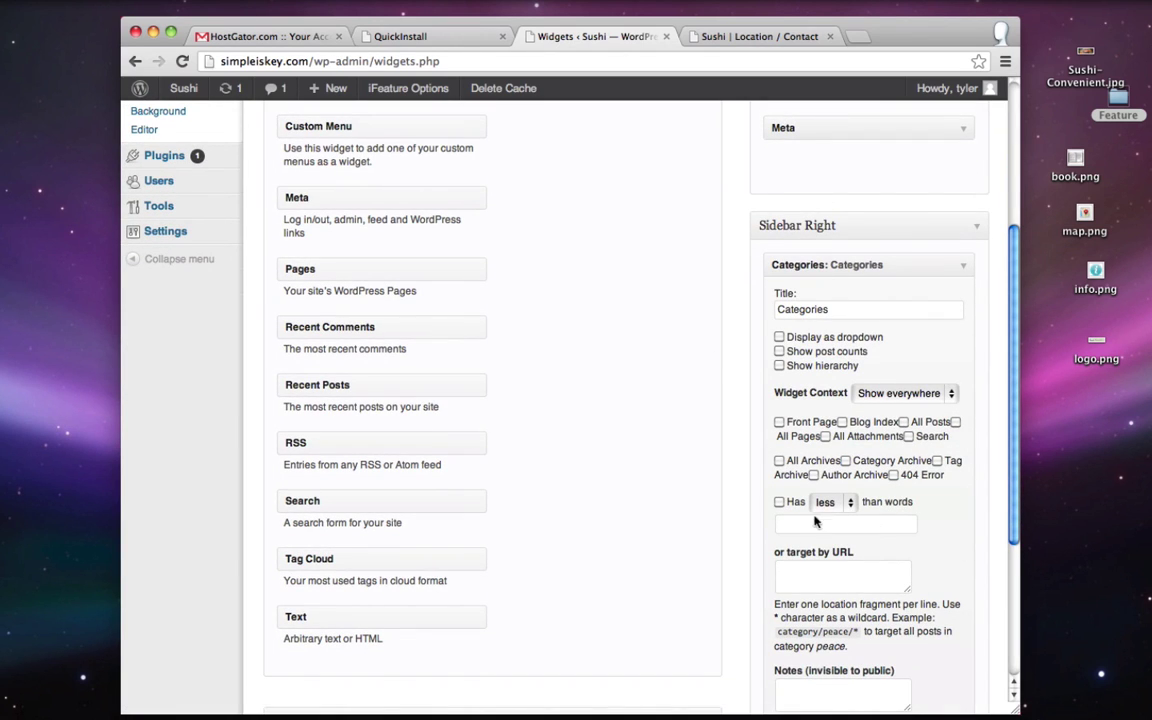
{"action": "left_click", "coordinate": [756, 36]}
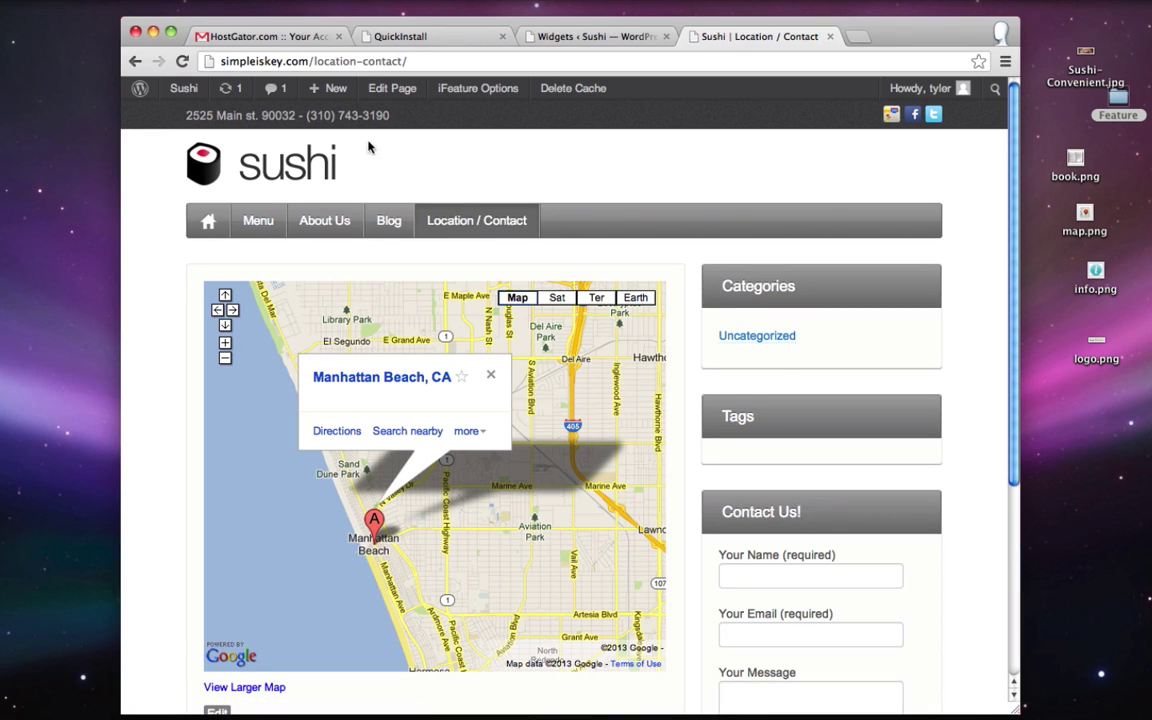
{"action": "left_click", "coordinate": [600, 40]}
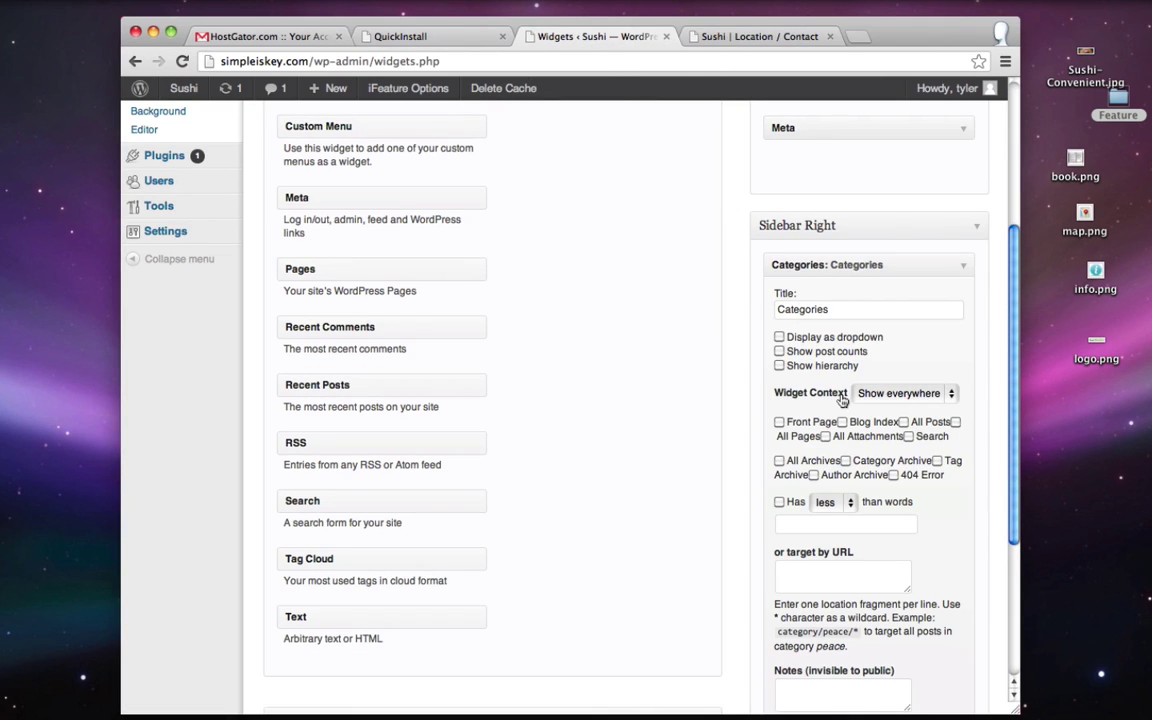
- Set Categories' Widget Context to hide on All Pages, save, and reload the contact page
{"action": "left_click", "coordinate": [910, 396]}
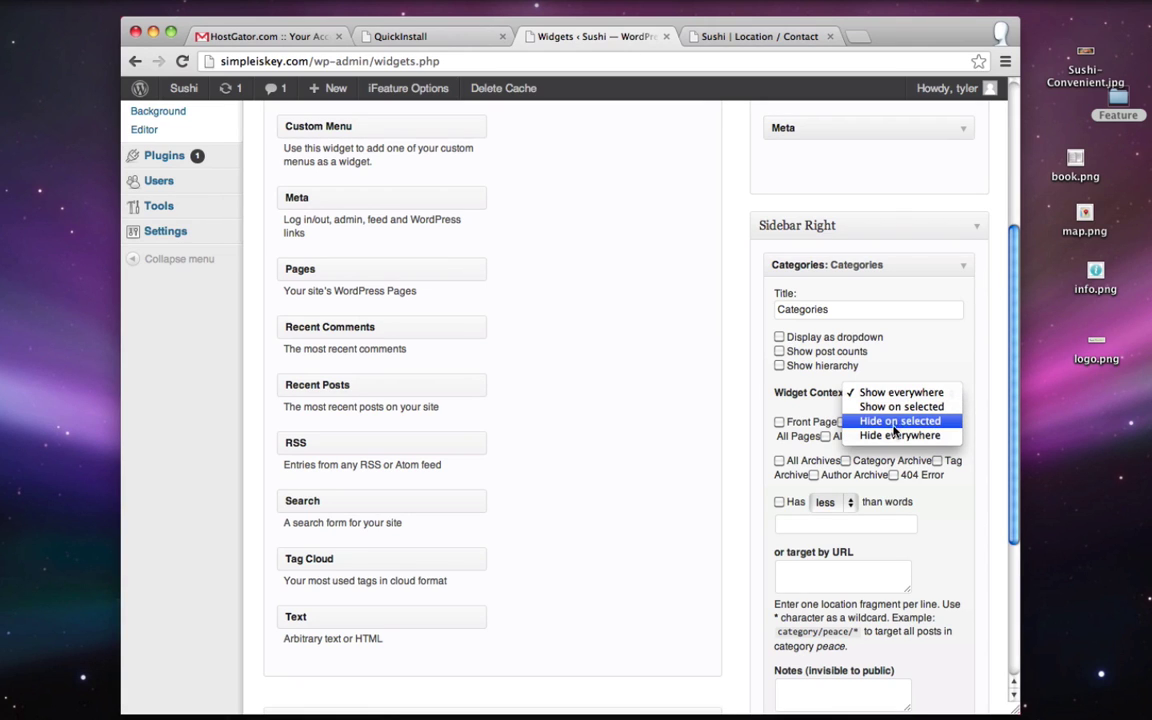
{"action": "left_click", "coordinate": [900, 421]}
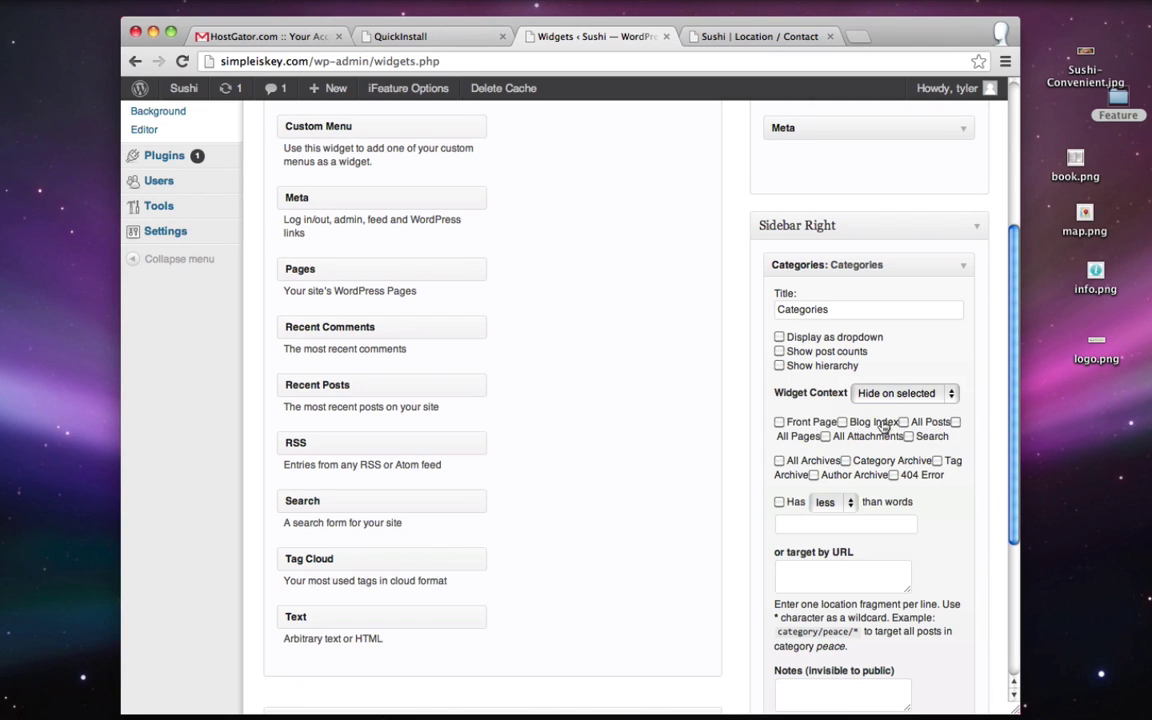
{"action": "left_click", "coordinate": [955, 422]}
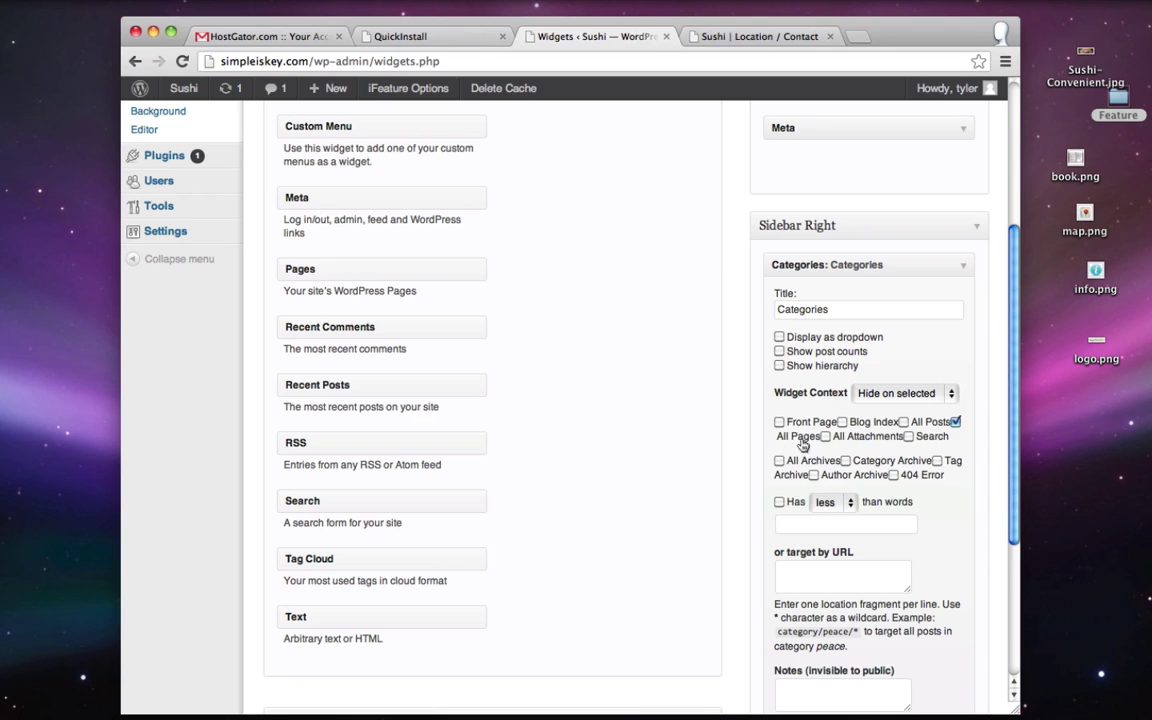
{"action": "scroll", "coordinate": [957, 425], "scroll_direction": "down", "scroll_amount": 3}
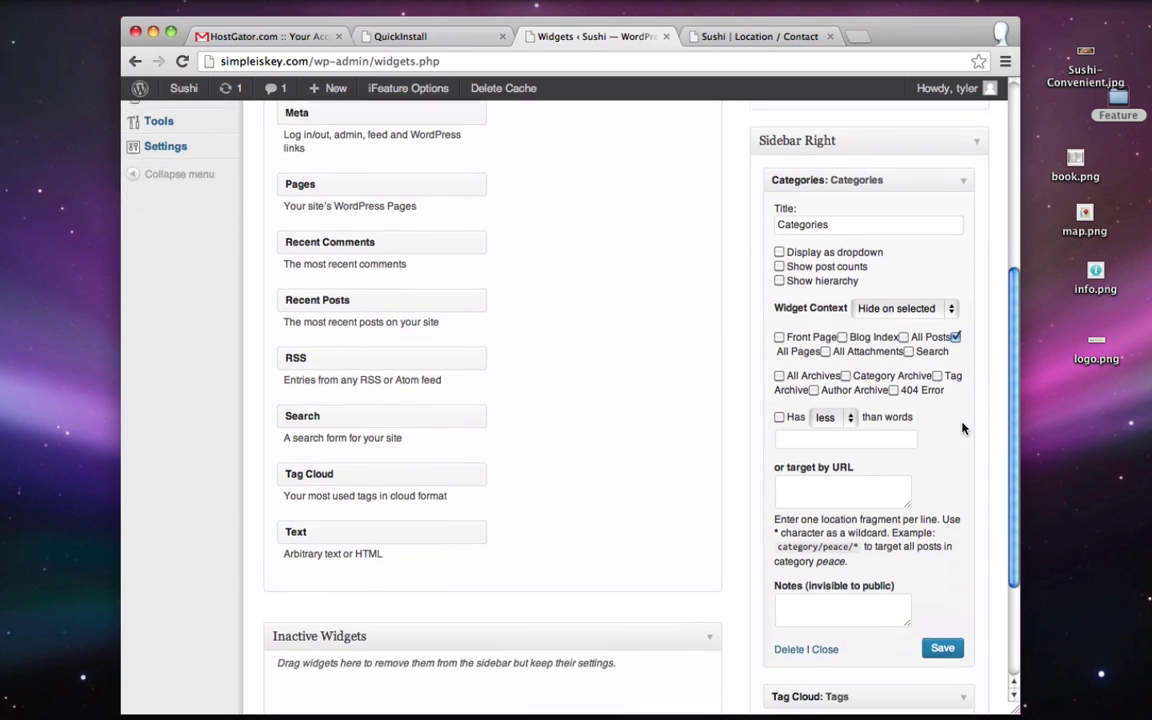
{"action": "left_click", "coordinate": [940, 638]}
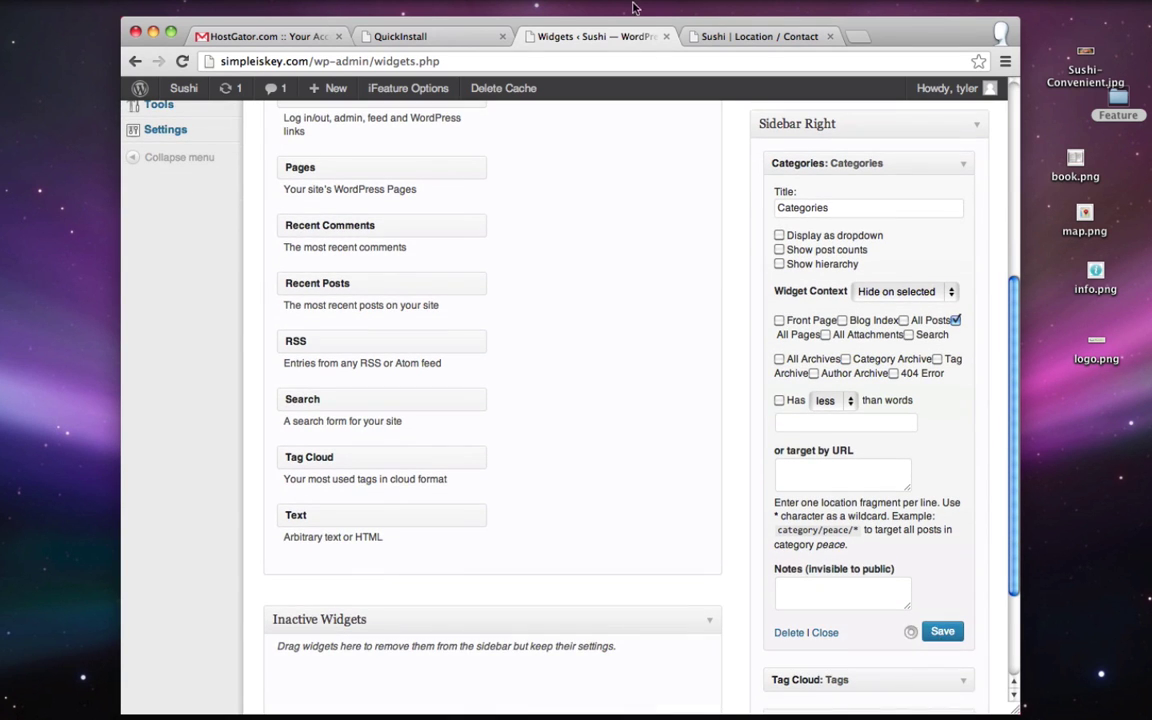
{"action": "left_click", "coordinate": [705, 36]}
{"action": "left_click", "coordinate": [182, 62]}
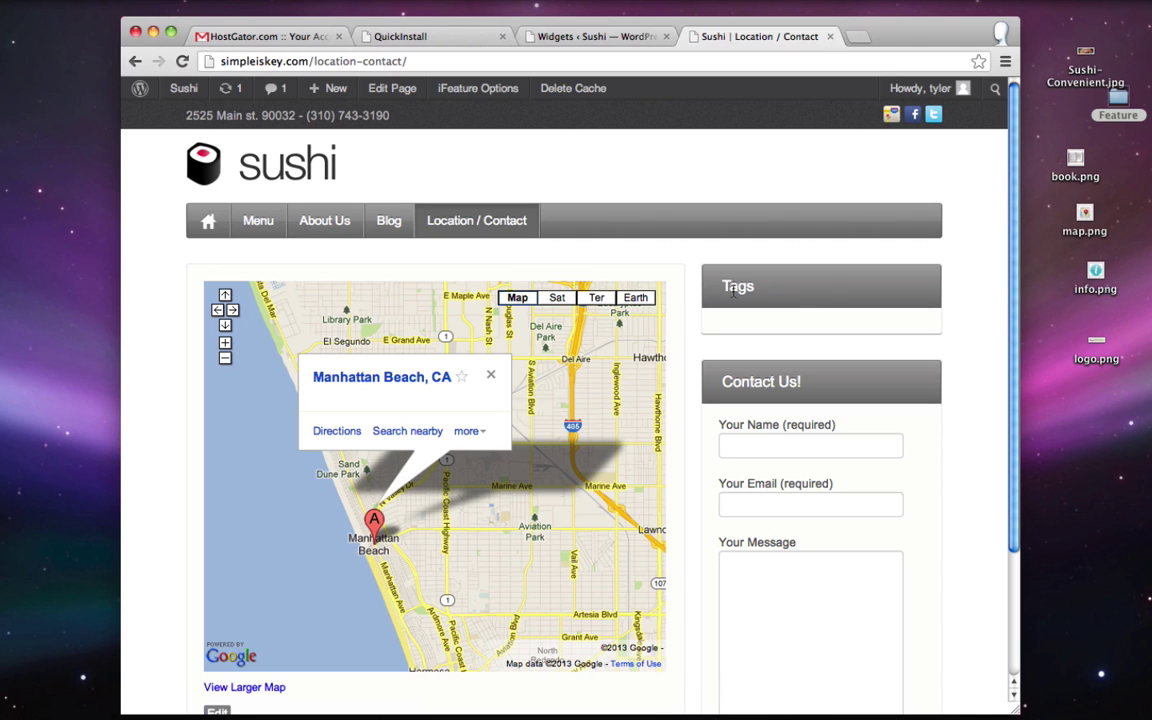
- Set the Tag Cloud widget's Widget Context to hide on All Pages
{"action": "left_click", "coordinate": [611, 38]}
{"action": "scroll", "coordinate": [779, 327], "scroll_direction": "up", "scroll_amount": 2}
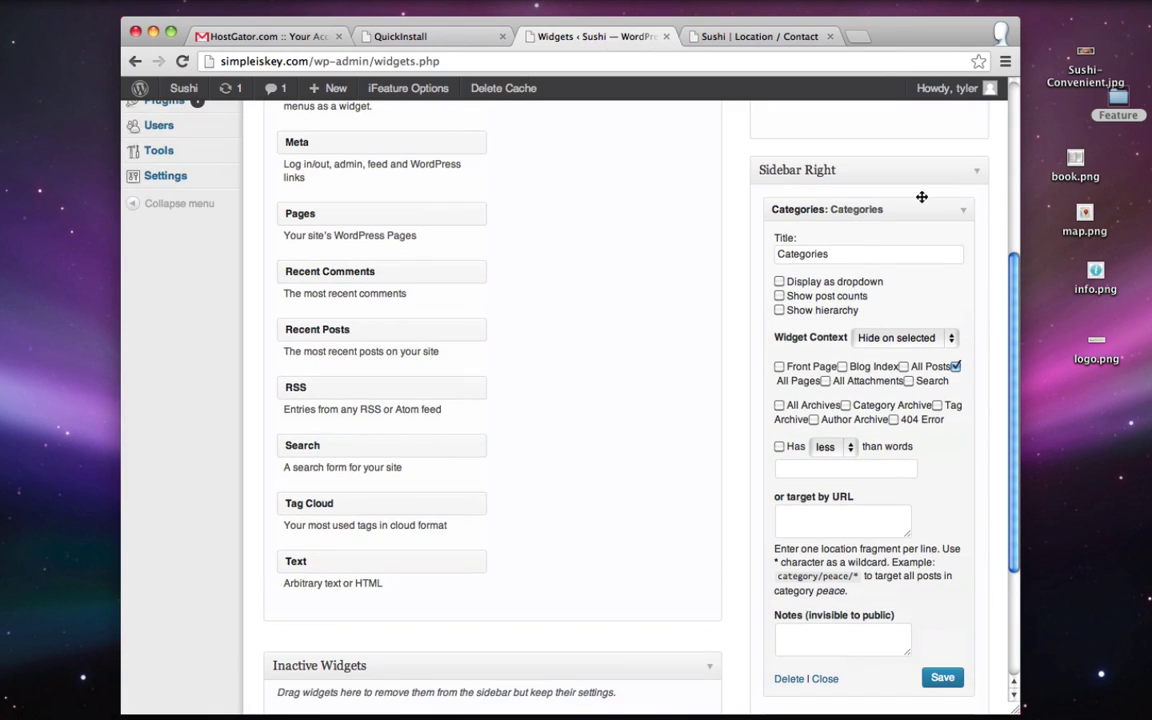
{"action": "left_click", "coordinate": [965, 208]}
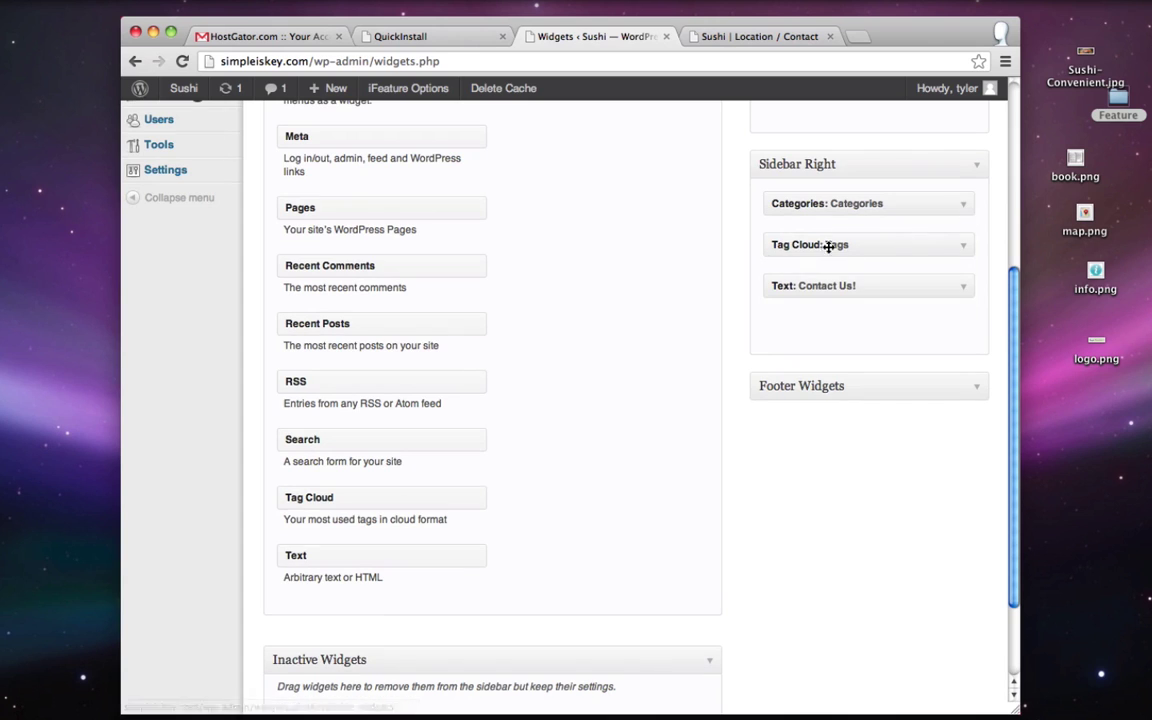
{"action": "left_click", "coordinate": [964, 247]}
{"action": "scroll", "coordinate": [900, 310], "scroll_direction": "down", "scroll_amount": 1}
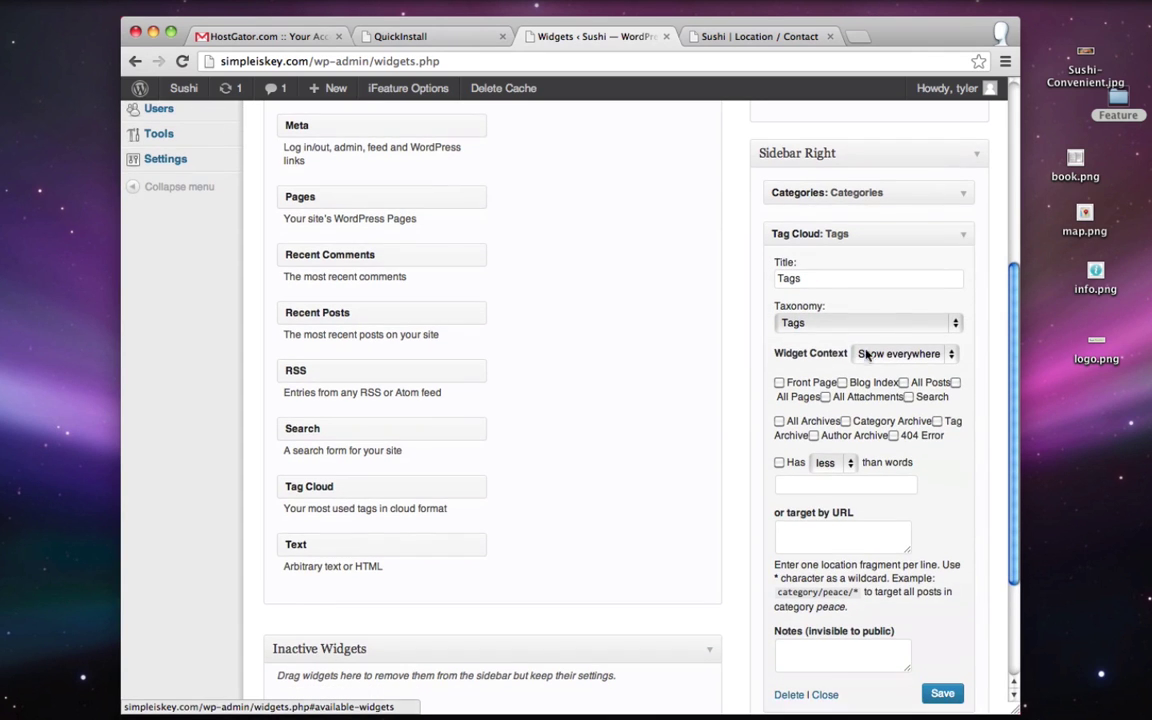
{"action": "left_click", "coordinate": [905, 356]}
{"action": "left_click", "coordinate": [905, 384]}
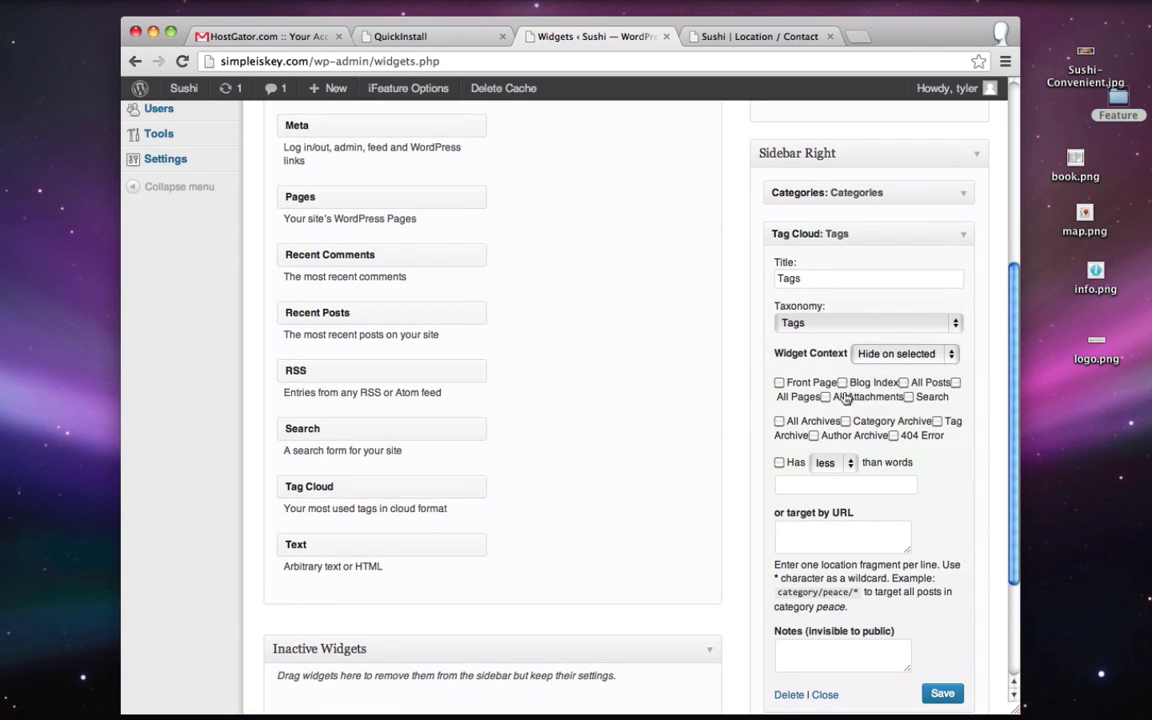
{"action": "left_click", "coordinate": [955, 383]}
{"action": "scroll", "coordinate": [955, 390], "scroll_direction": "down", "scroll_amount": 1}
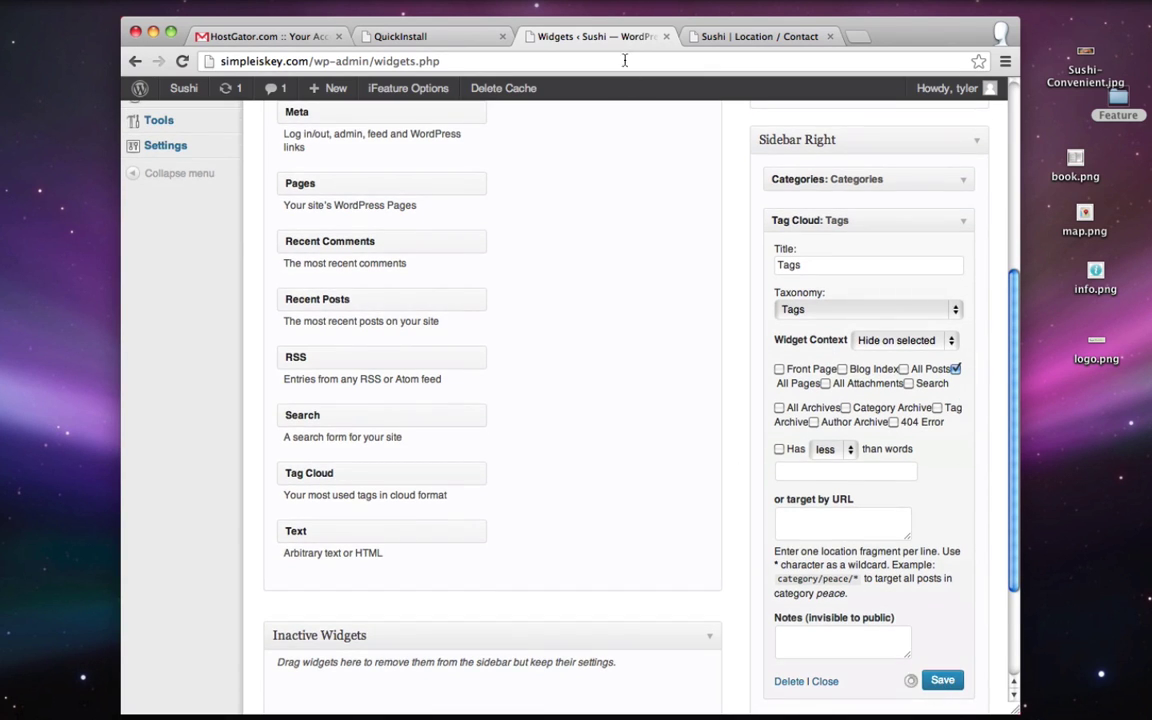
- Reload the Location / Contact page to confirm Tags is gone, then check the Blog sidebar
{"action": "left_click", "coordinate": [760, 36]}
{"action": "left_click", "coordinate": [184, 61]}
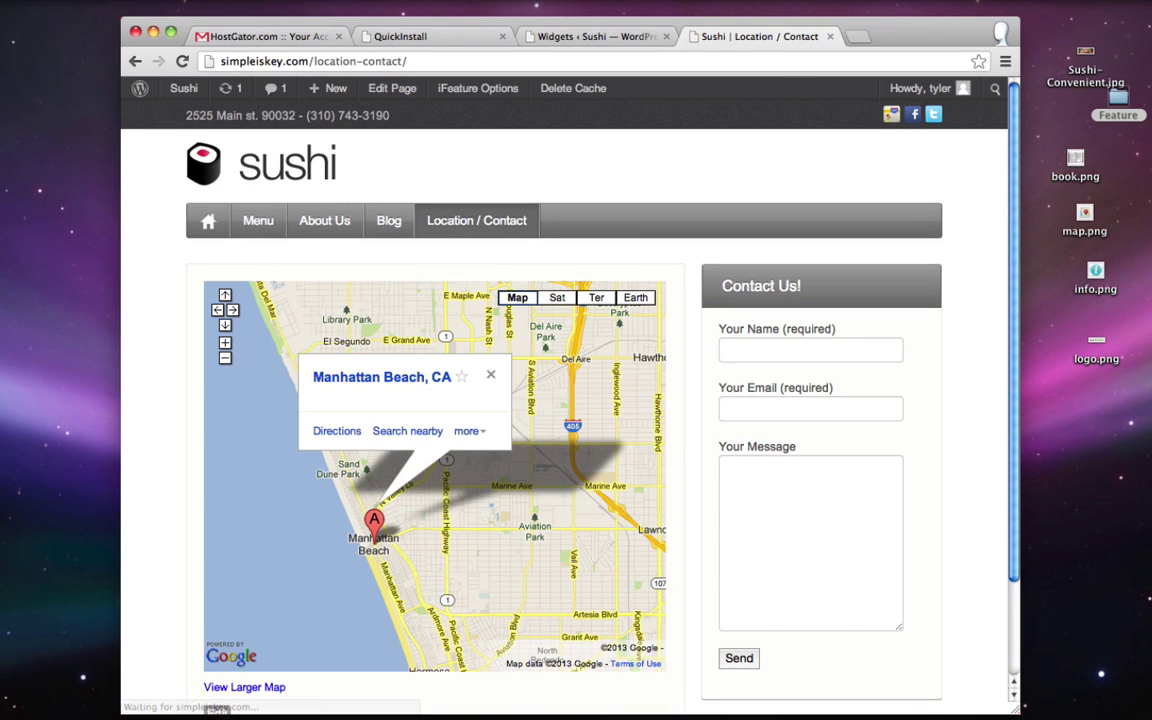
{"action": "left_click", "coordinate": [389, 221]}
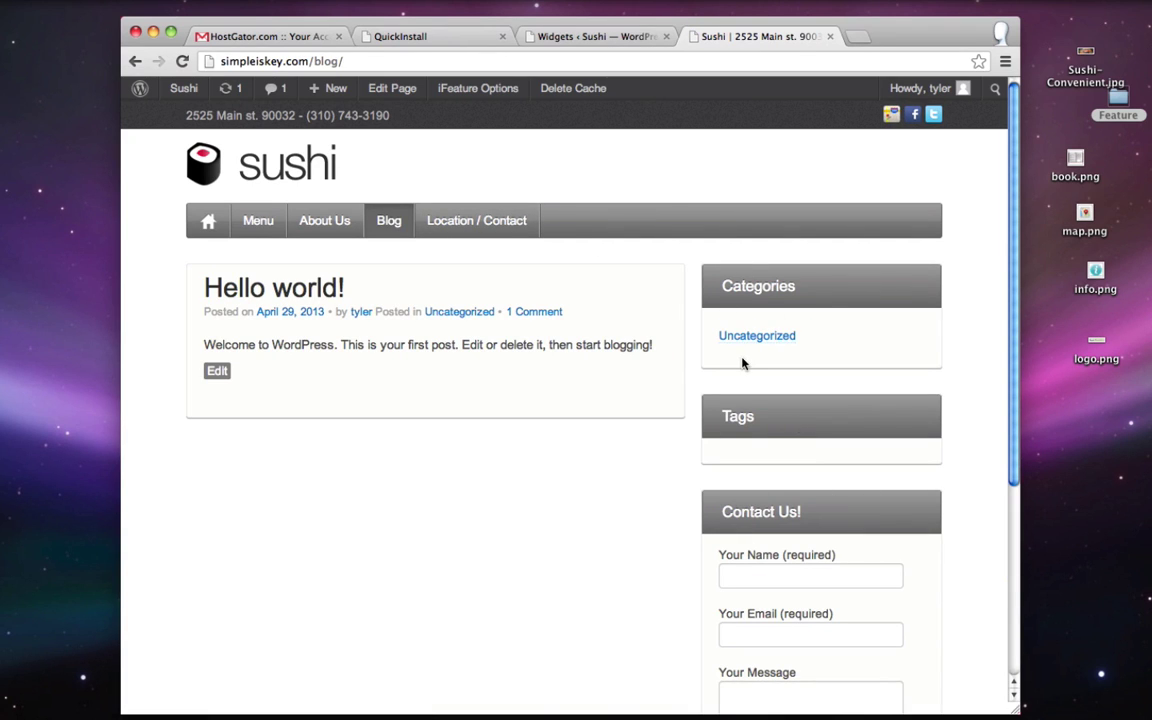
{"action": "left_click", "coordinate": [620, 38]}
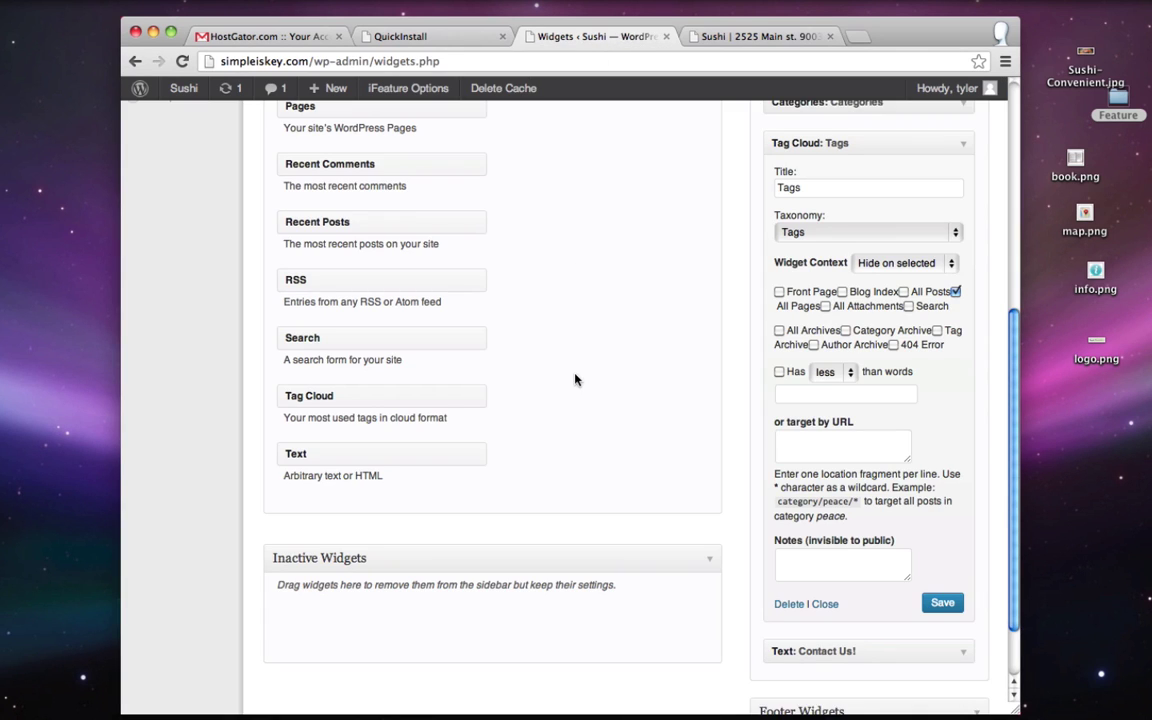
- Set the Contact Us! text widget to show only on All Pages, save, and reload the blog
{"action": "scroll", "coordinate": [769, 296], "scroll_direction": "up", "scroll_amount": 1}
{"action": "left_click", "coordinate": [966, 179]}
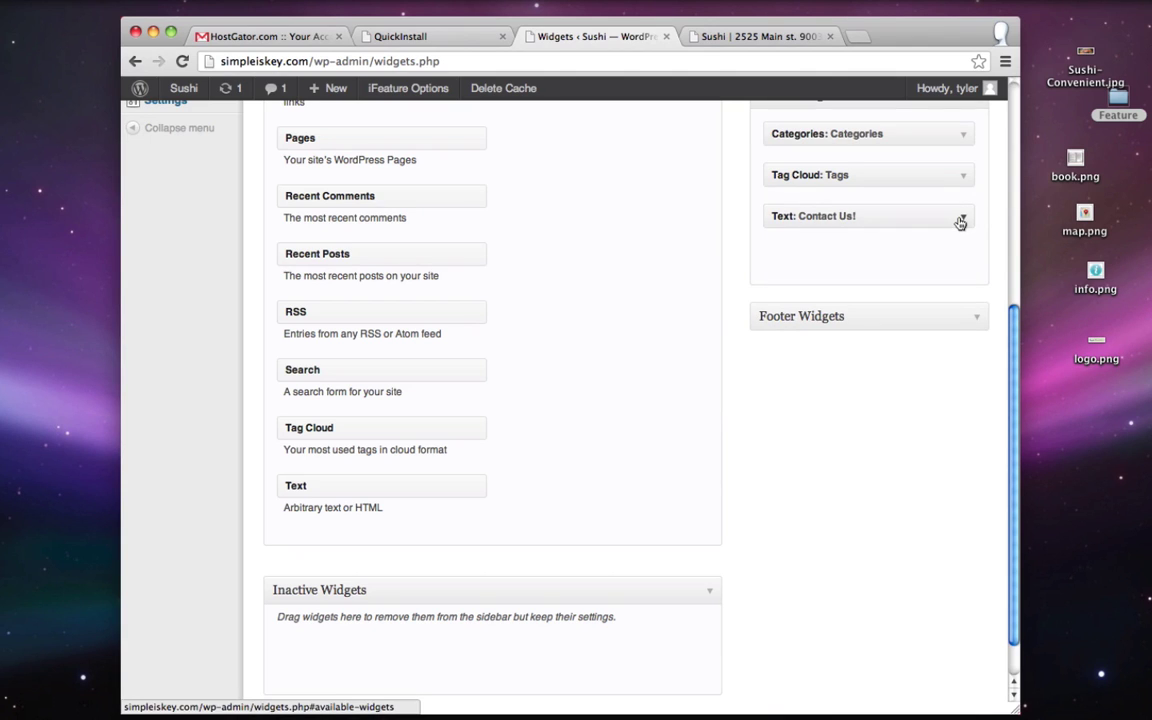
{"action": "left_click", "coordinate": [960, 220]}
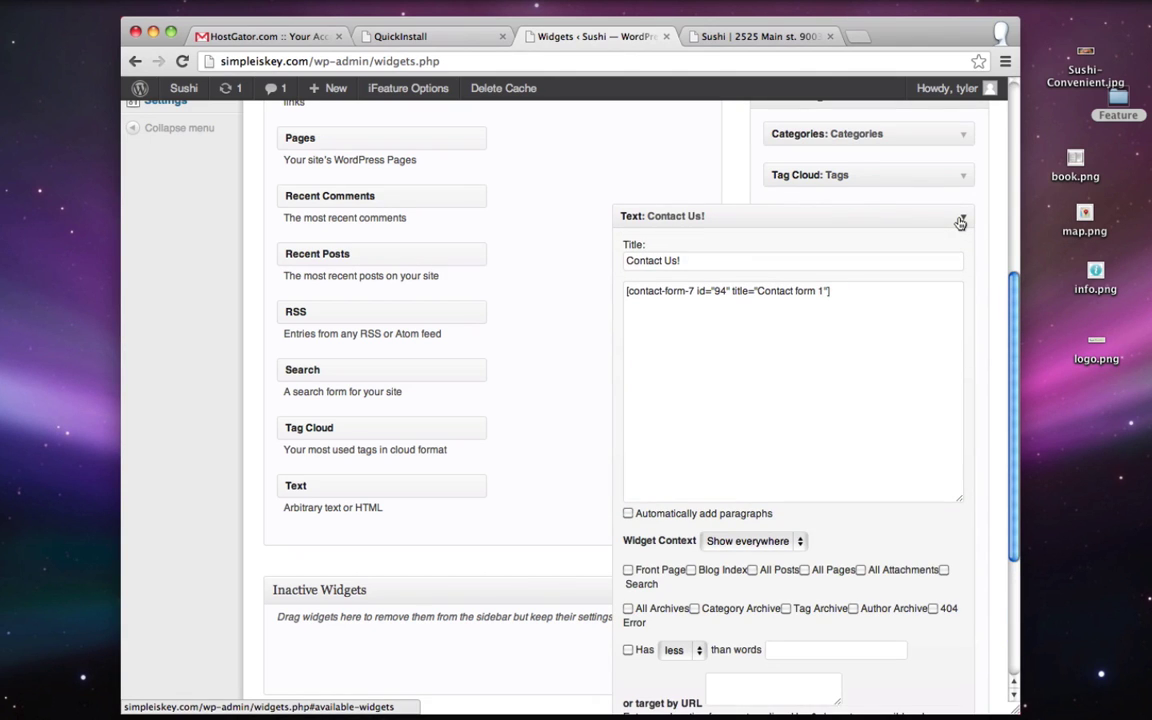
{"action": "scroll", "coordinate": [958, 218], "scroll_direction": "down", "scroll_amount": 1}
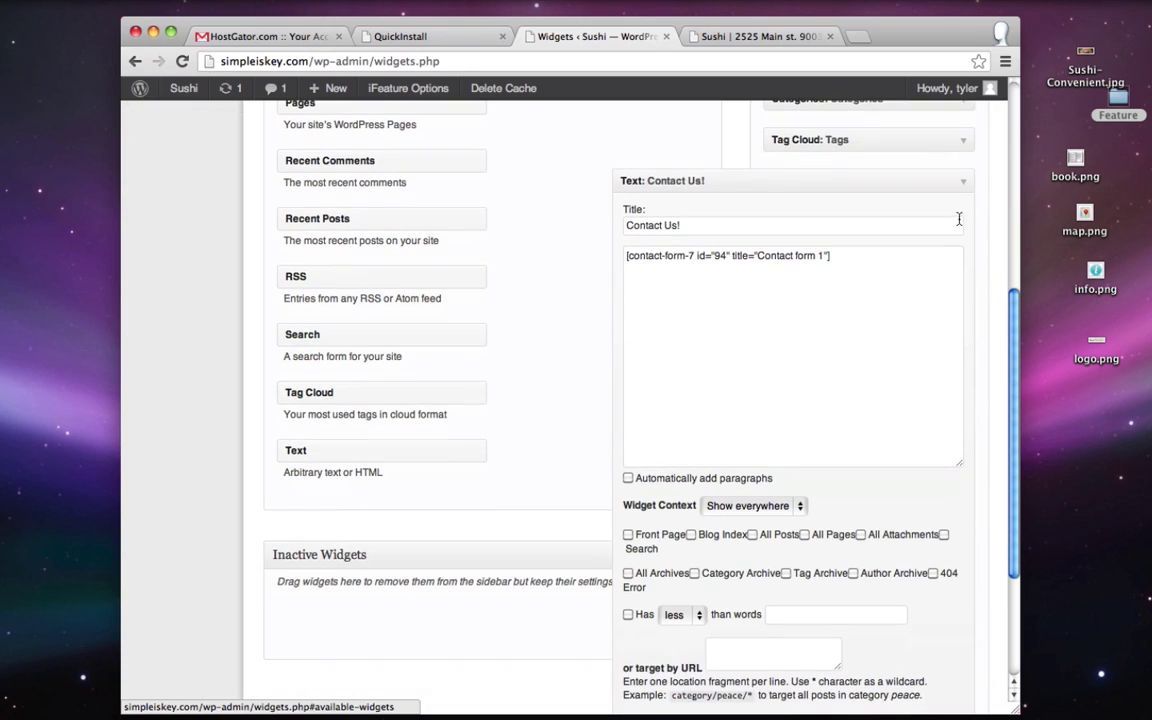
{"action": "left_click", "coordinate": [753, 507]}
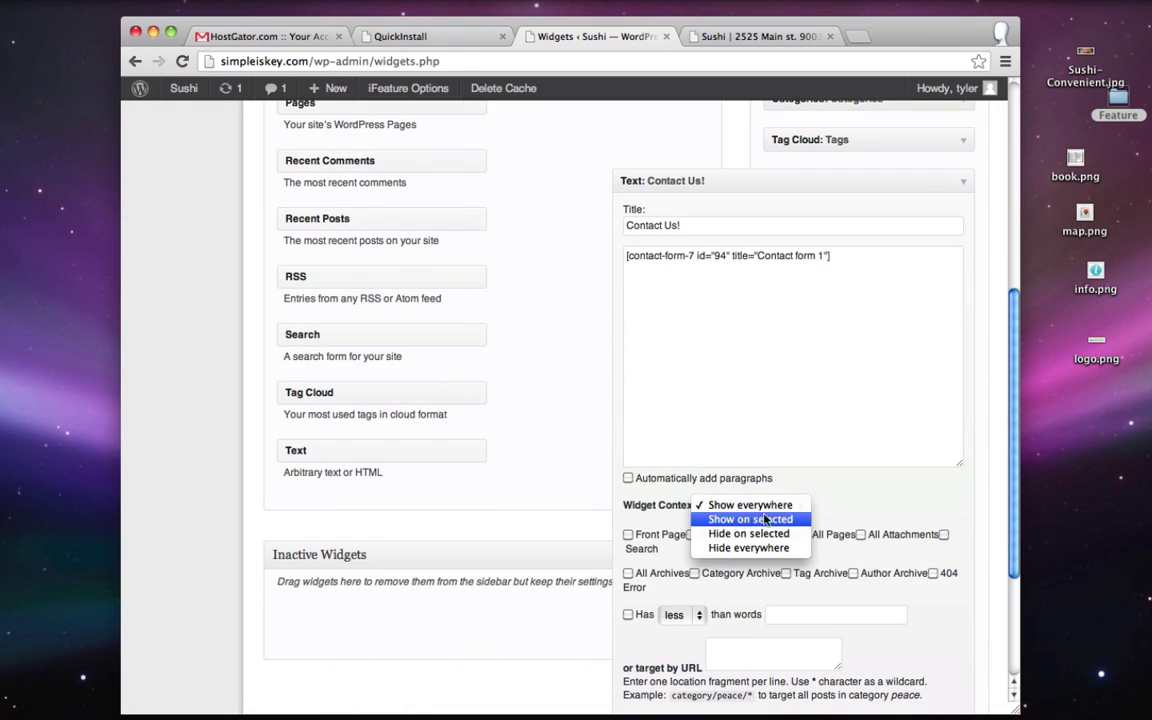
{"action": "left_click", "coordinate": [772, 521]}
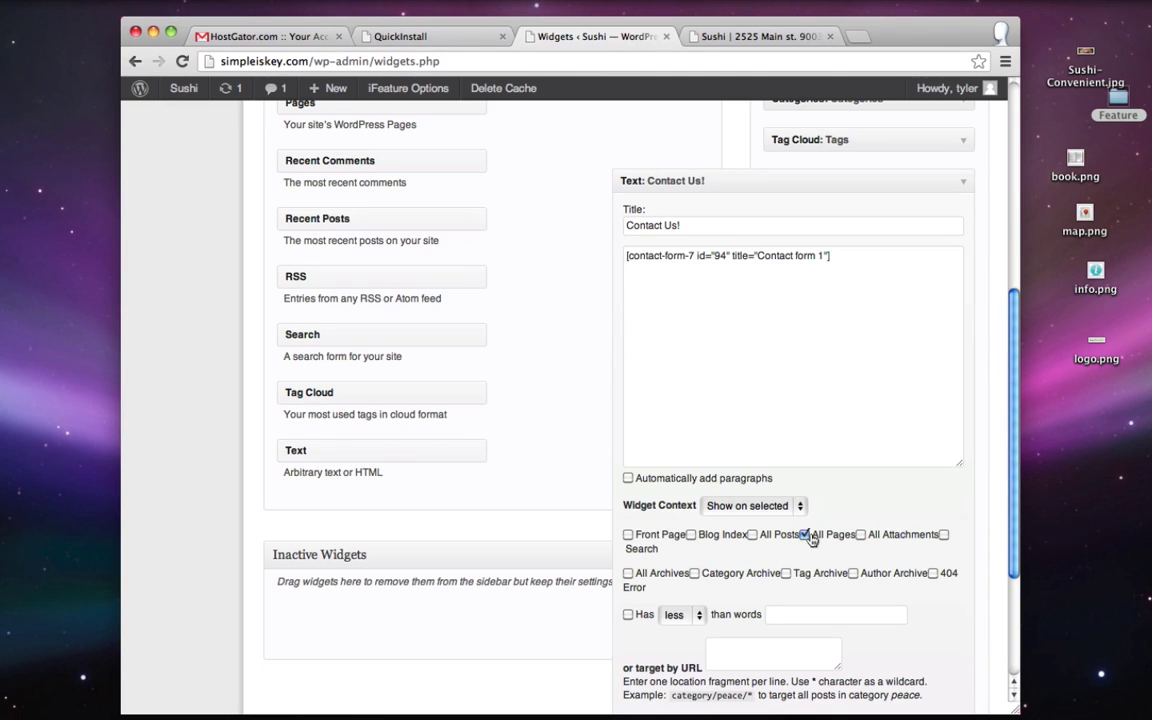
{"action": "scroll", "coordinate": [812, 538], "scroll_direction": "down", "scroll_amount": 3}
{"action": "left_click", "coordinate": [943, 632]}
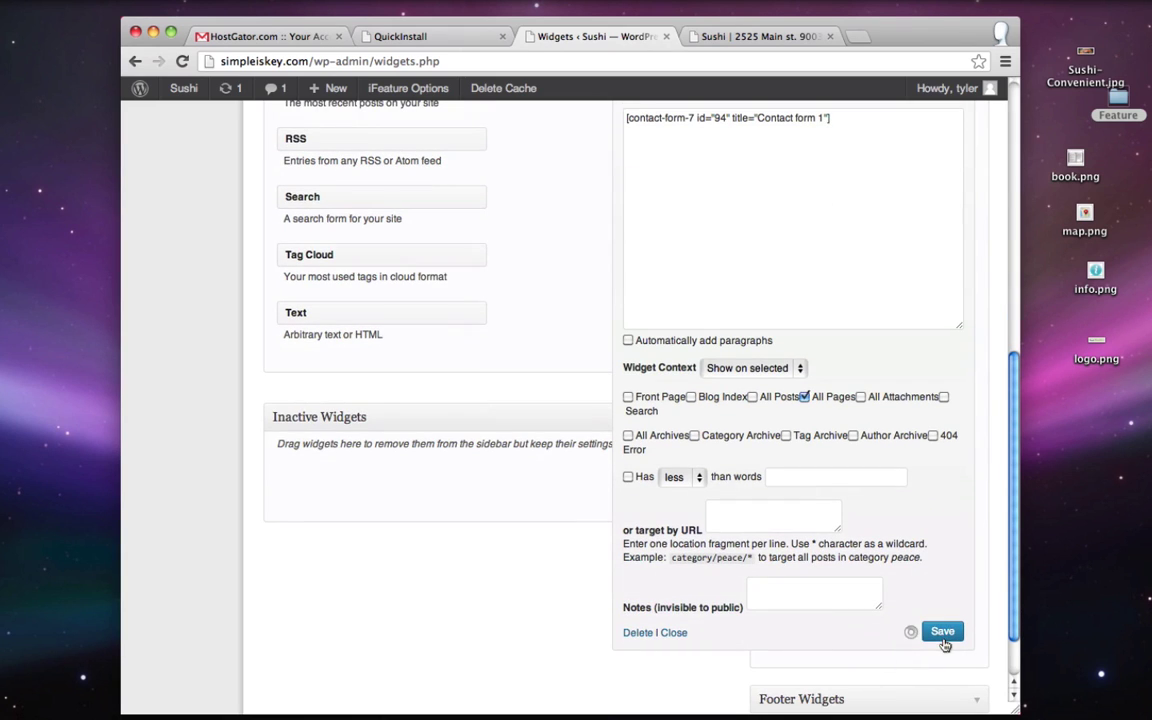
{"action": "left_click", "coordinate": [705, 38]}
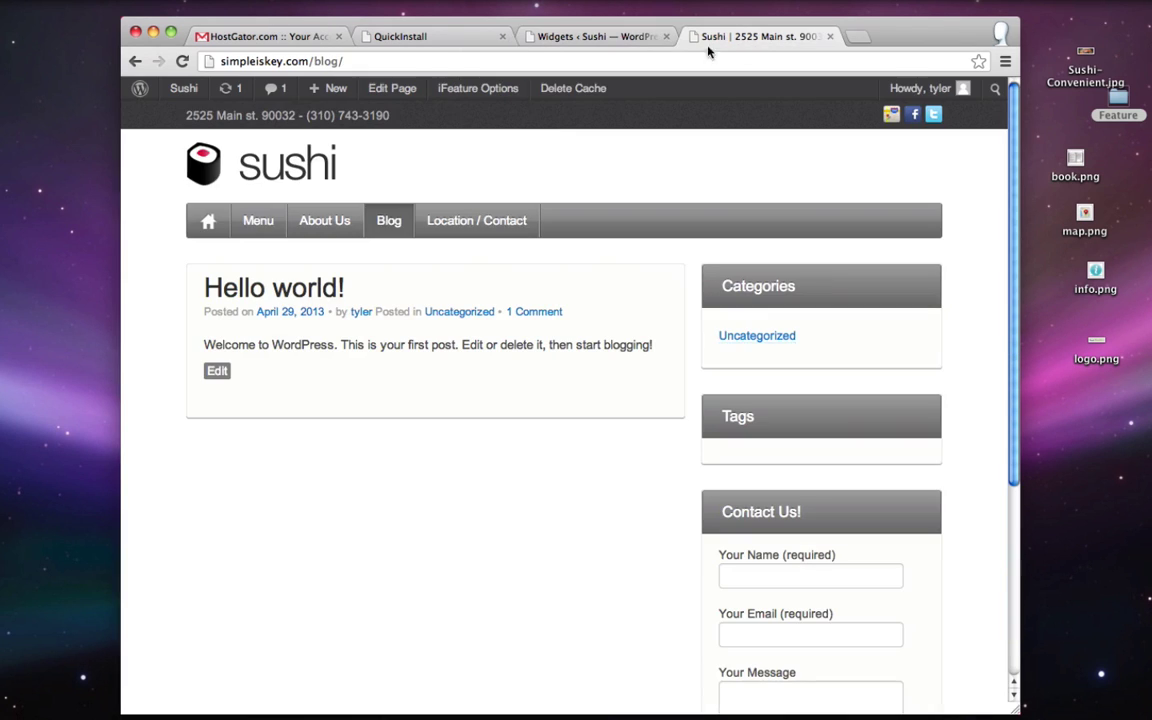
{"action": "left_click", "coordinate": [178, 60]}
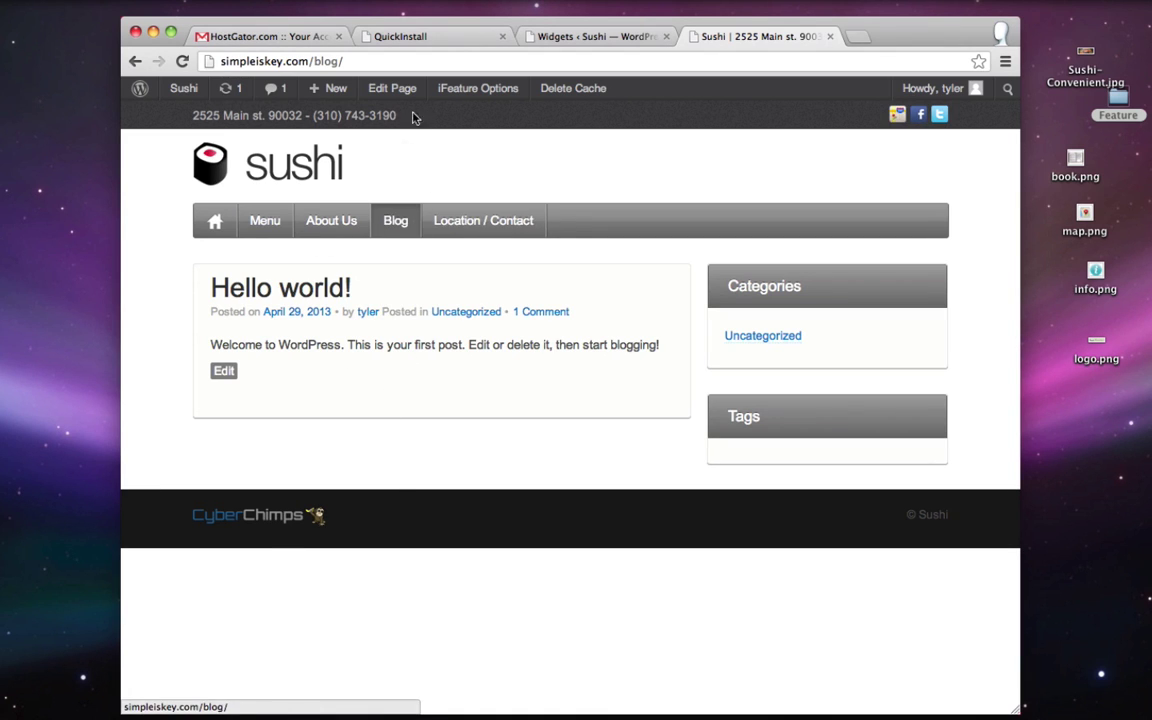
- View the live About Us page, then Blog, and go back to the Widgets admin
{"action": "left_click", "coordinate": [335, 221]}
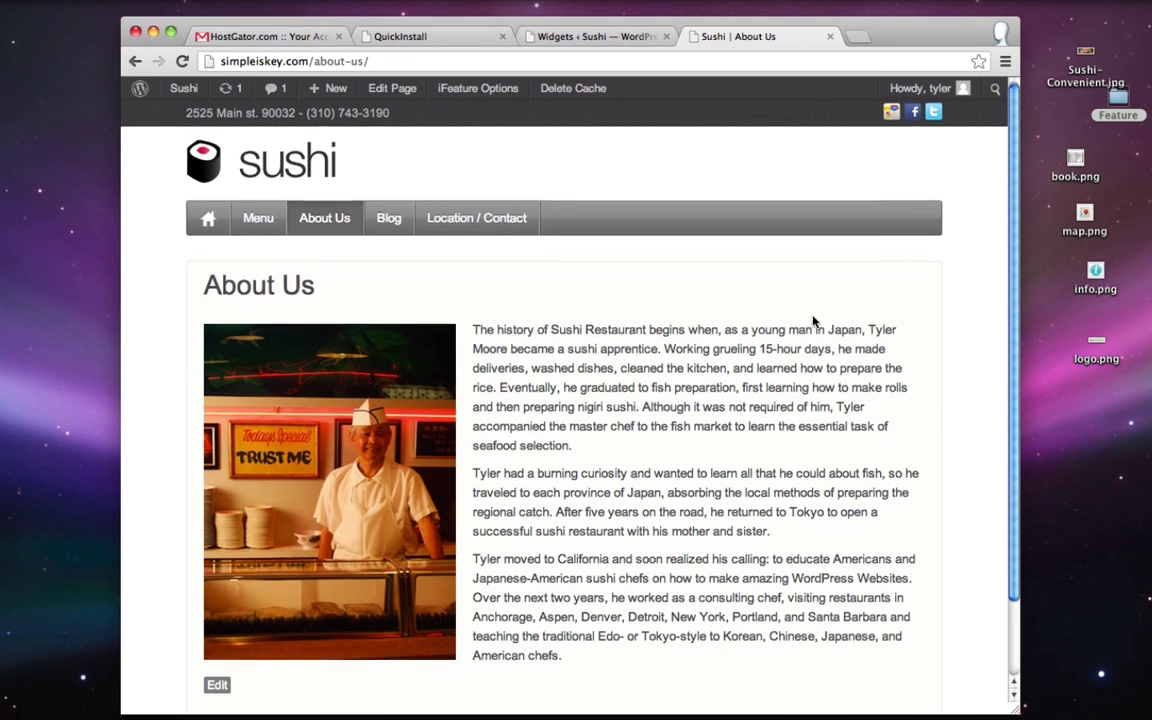
{"action": "scroll", "coordinate": [812, 300], "scroll_direction": "down", "scroll_amount": 3}
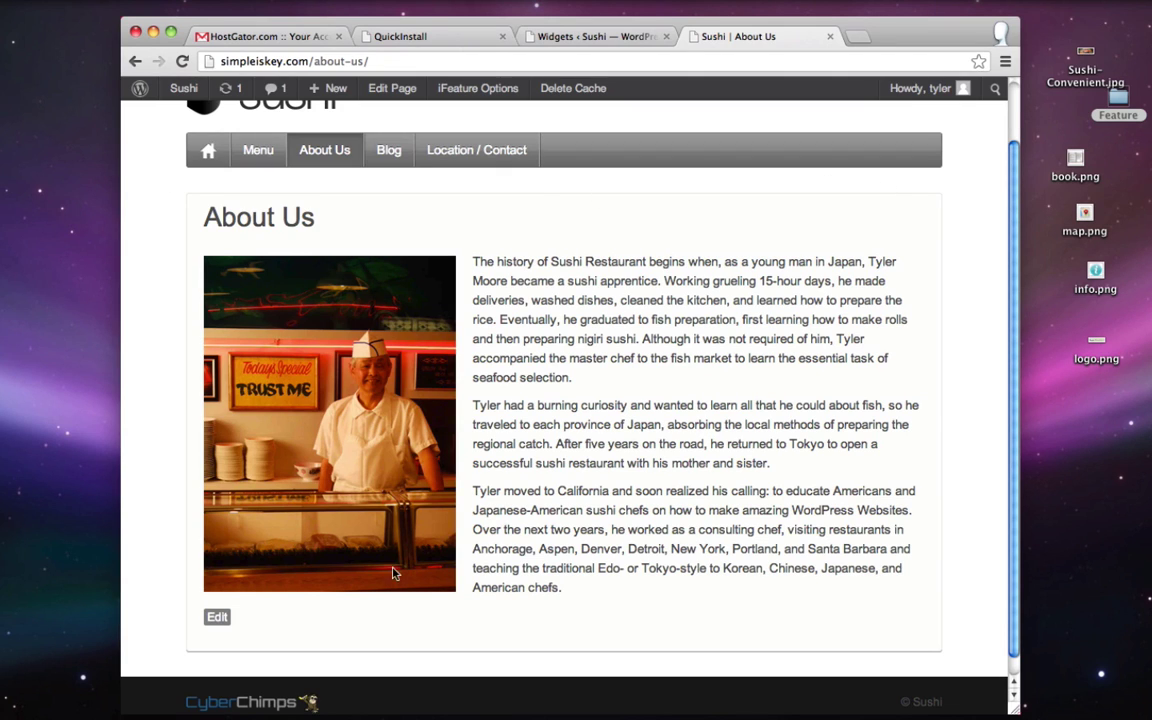
{"action": "left_click", "coordinate": [391, 153]}
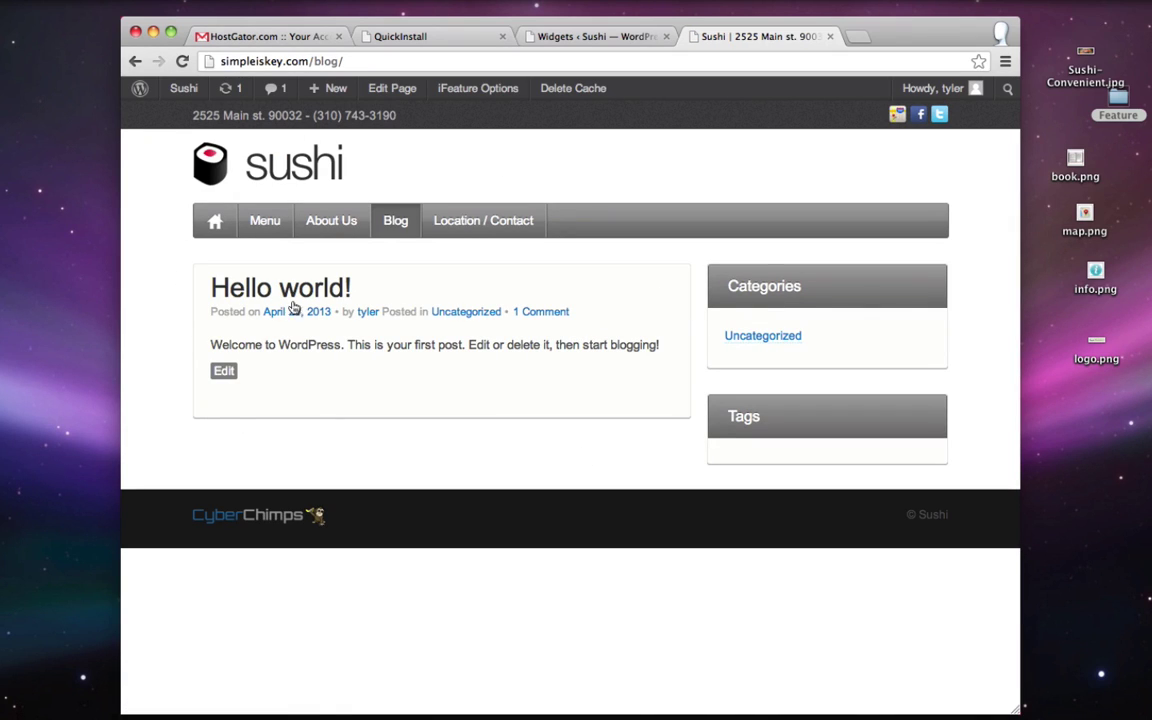
{"action": "left_click", "coordinate": [617, 38]}
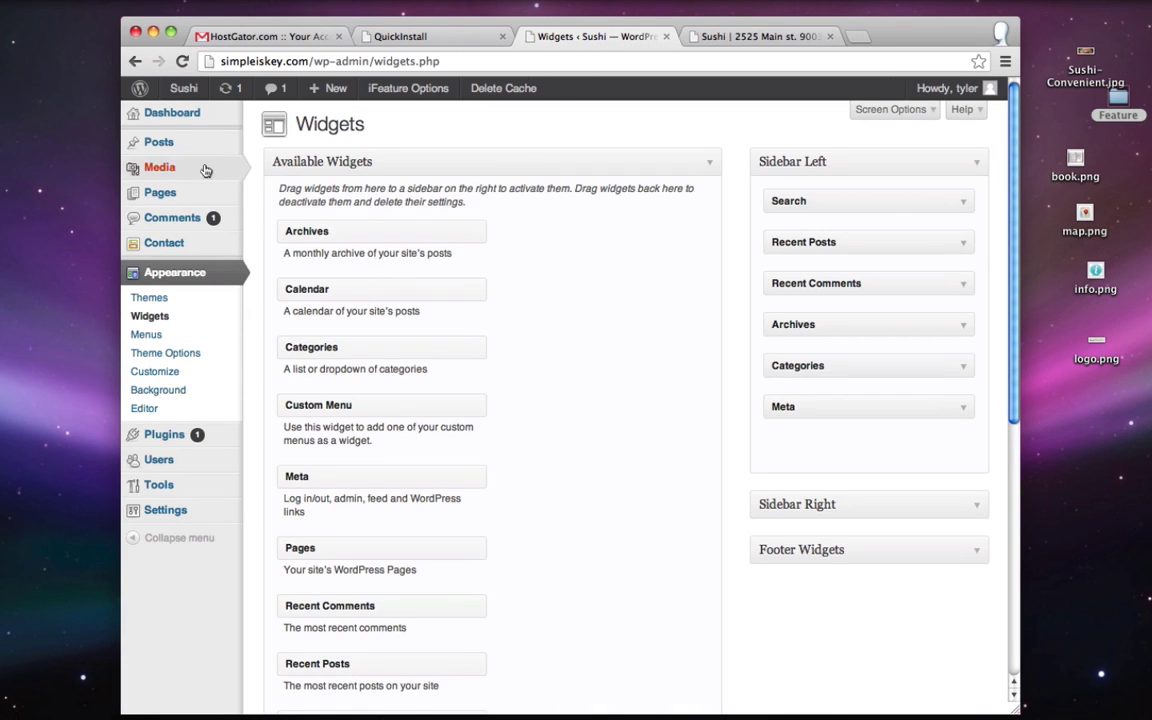
- Trash the default Hello world! post and start a blank new post
{"action": "left_click", "coordinate": [165, 143]}
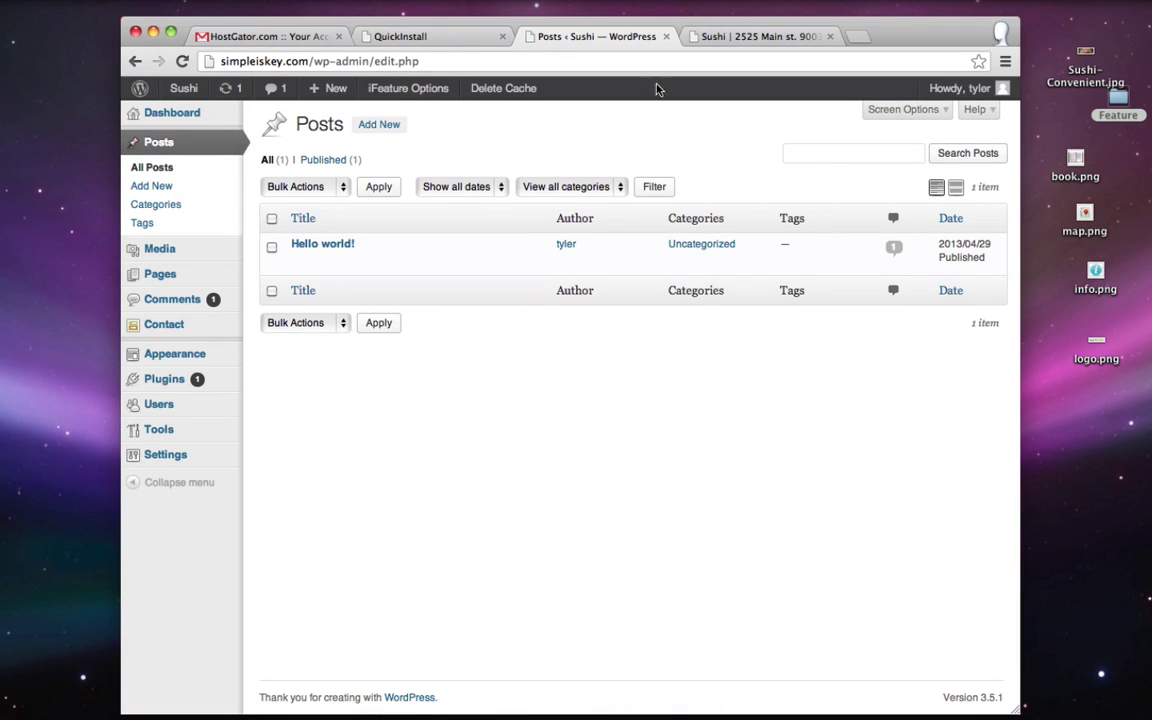
{"action": "mouse_move", "coordinate": [300, 244]}
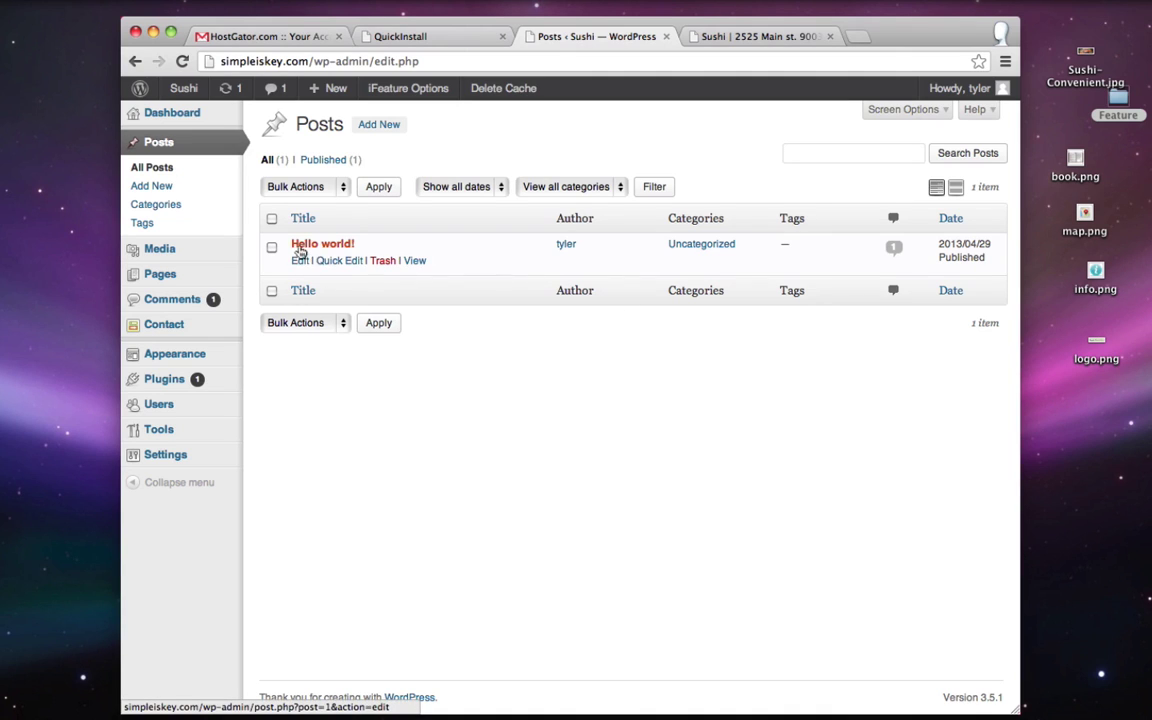
{"action": "left_click", "coordinate": [384, 261]}
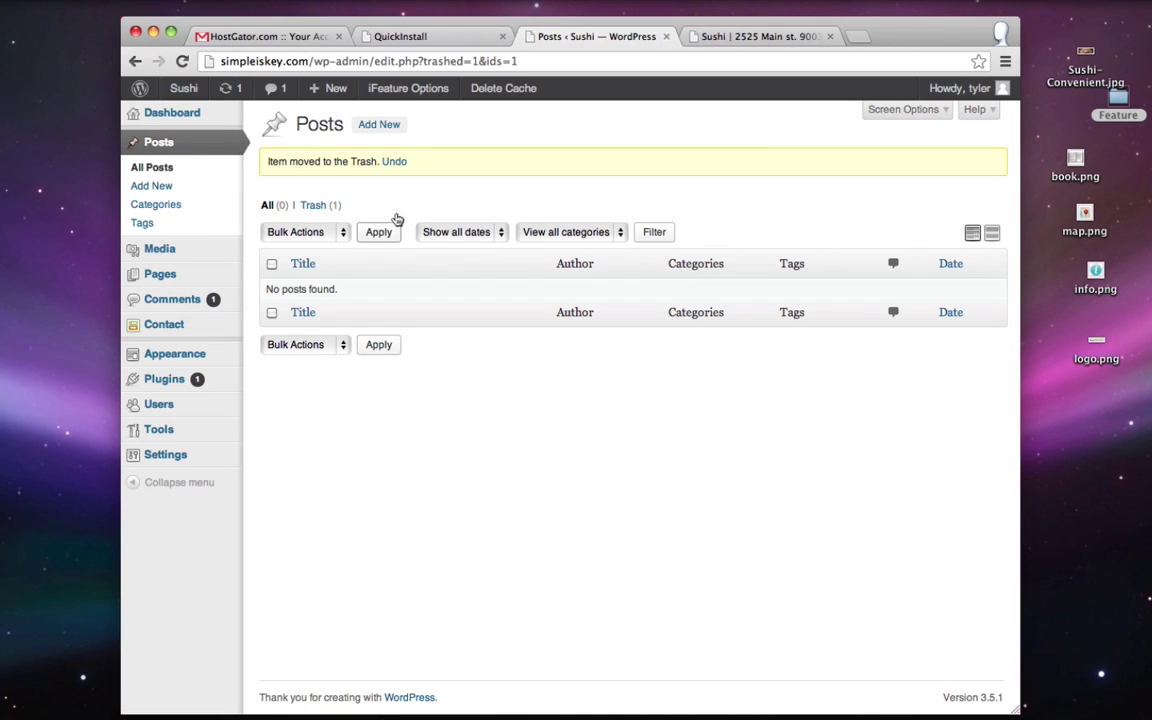
{"action": "left_click", "coordinate": [385, 131]}
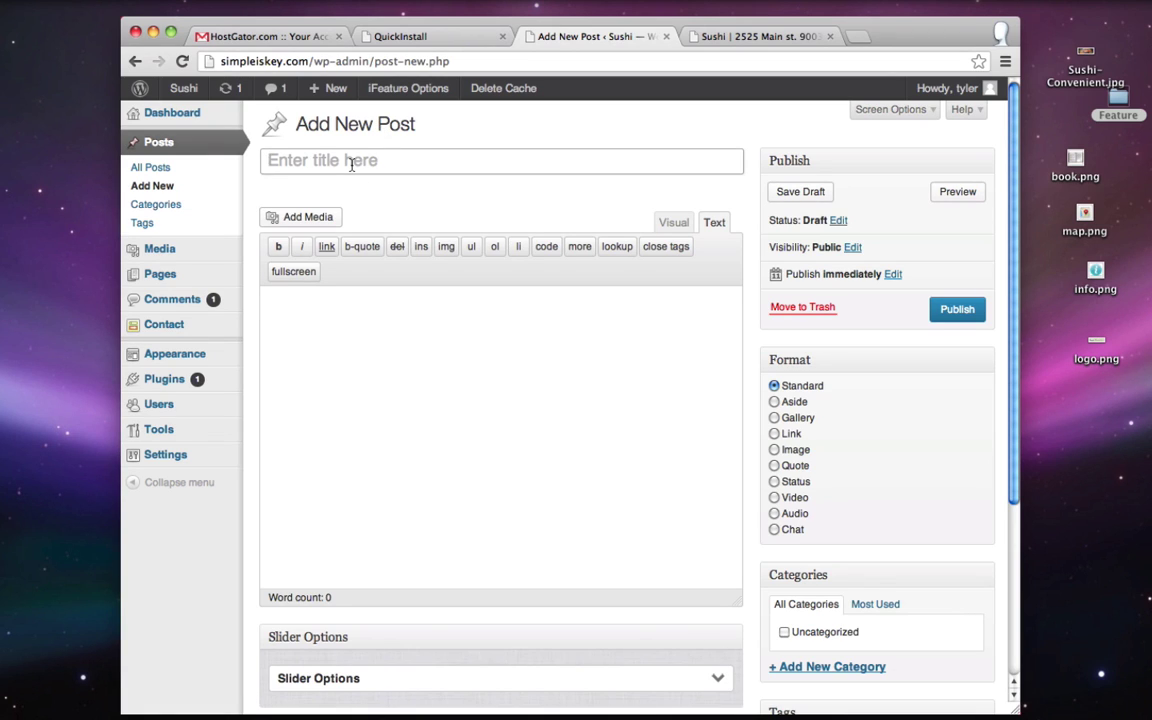
- Title the post 'New Location in Los Angeles' and switch the editor to Visual mode
{"action": "left_click", "coordinate": [351, 165]}
{"action": "type", "text": "New Location i"}
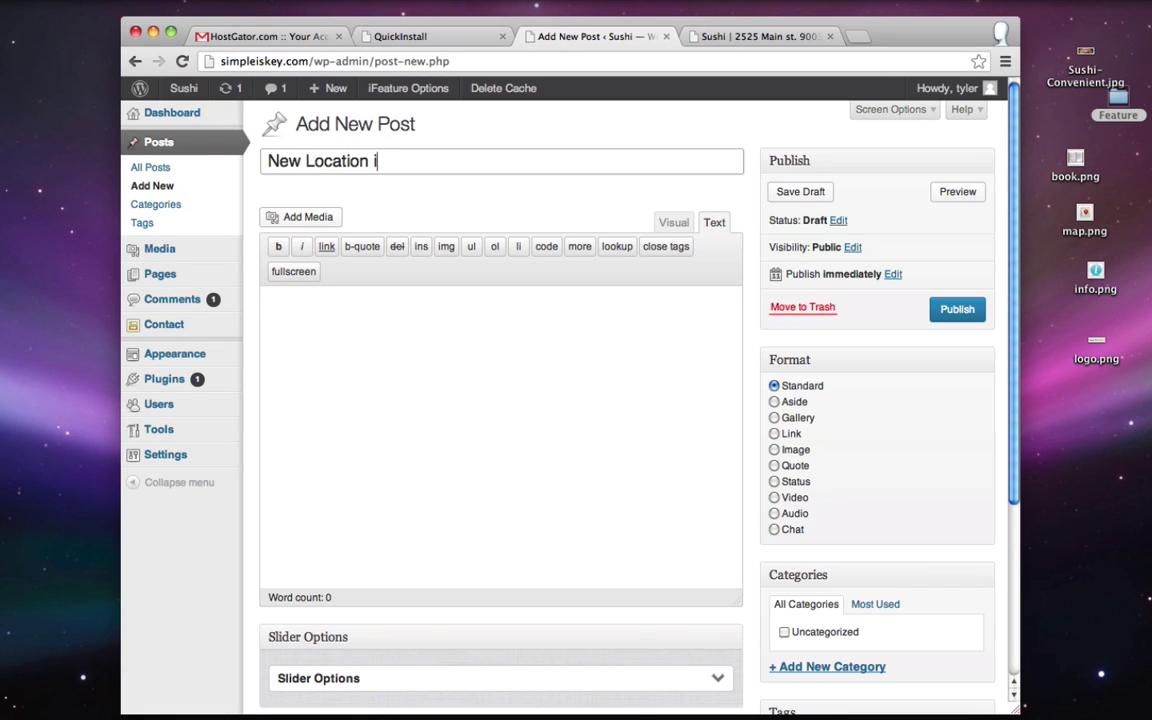
{"action": "type", "text": "n Los Angeles"}
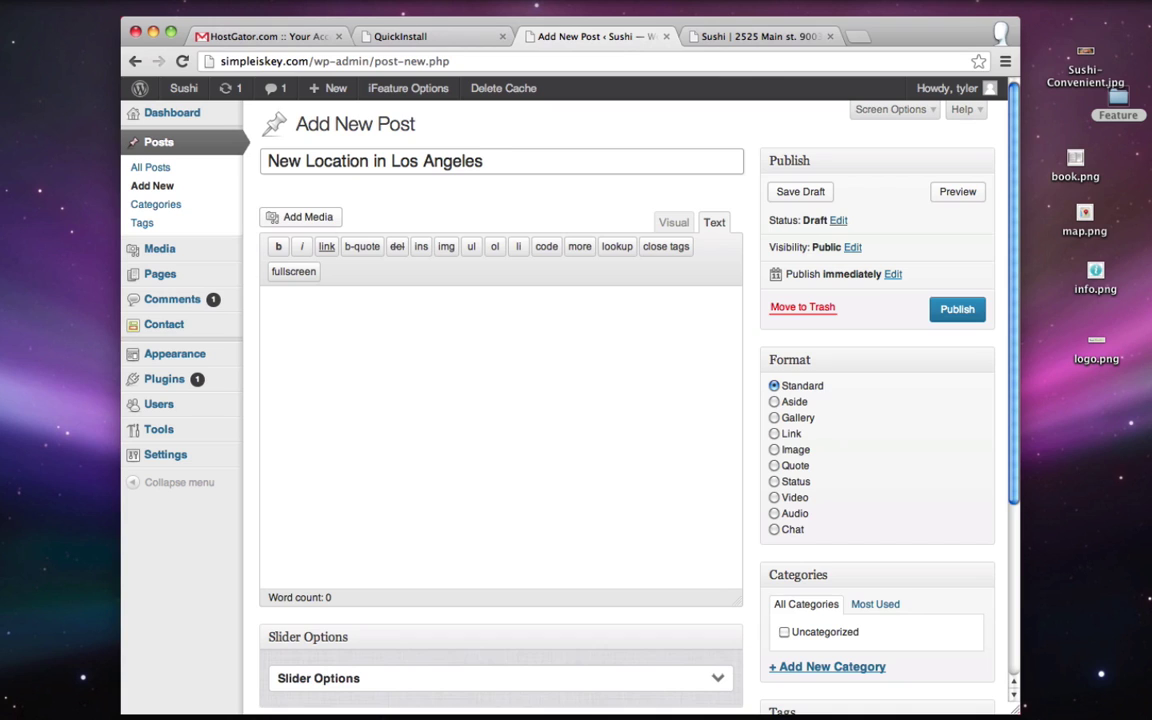
{"action": "left_click", "coordinate": [677, 222]}
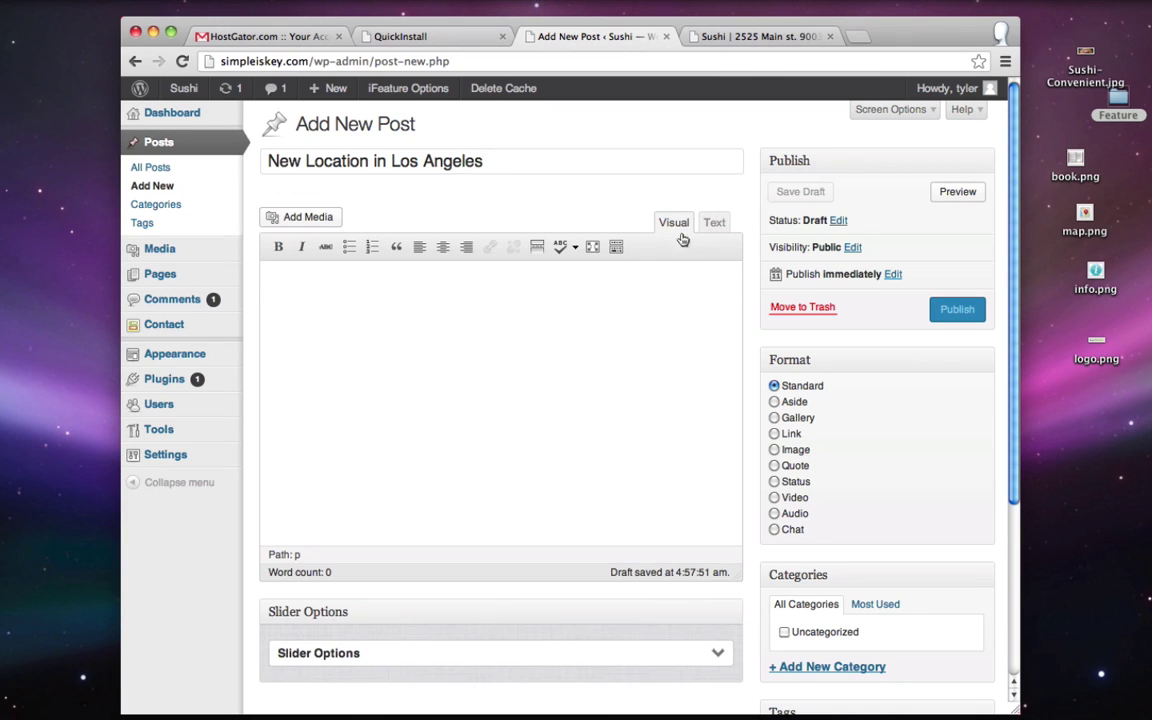
- Upload ArtWall.jpg through Add Media for the new post
{"action": "left_click", "coordinate": [329, 217]}
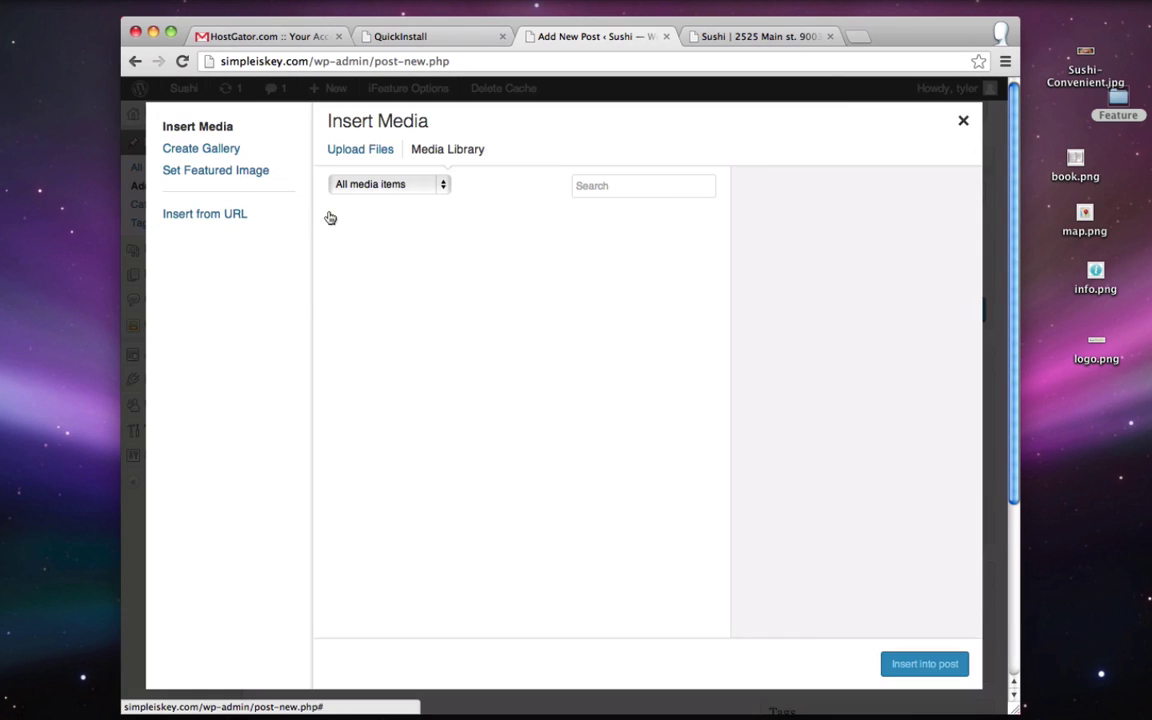
{"action": "left_click", "coordinate": [369, 149]}
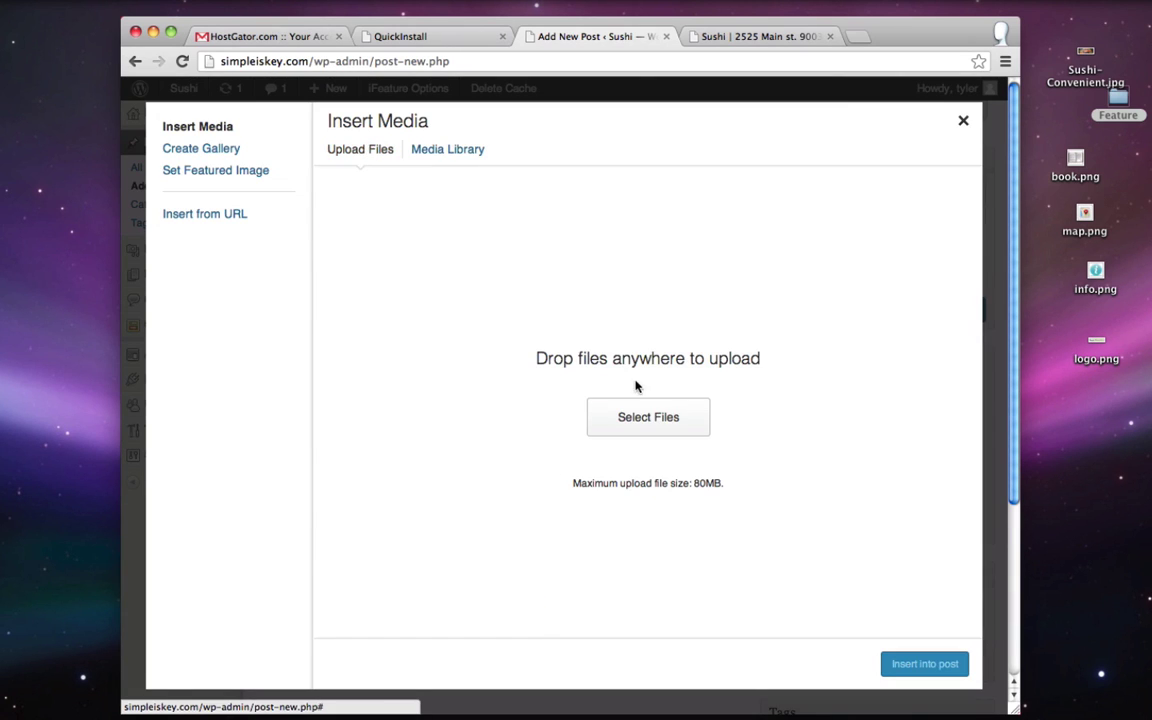
{"action": "left_click", "coordinate": [640, 419]}
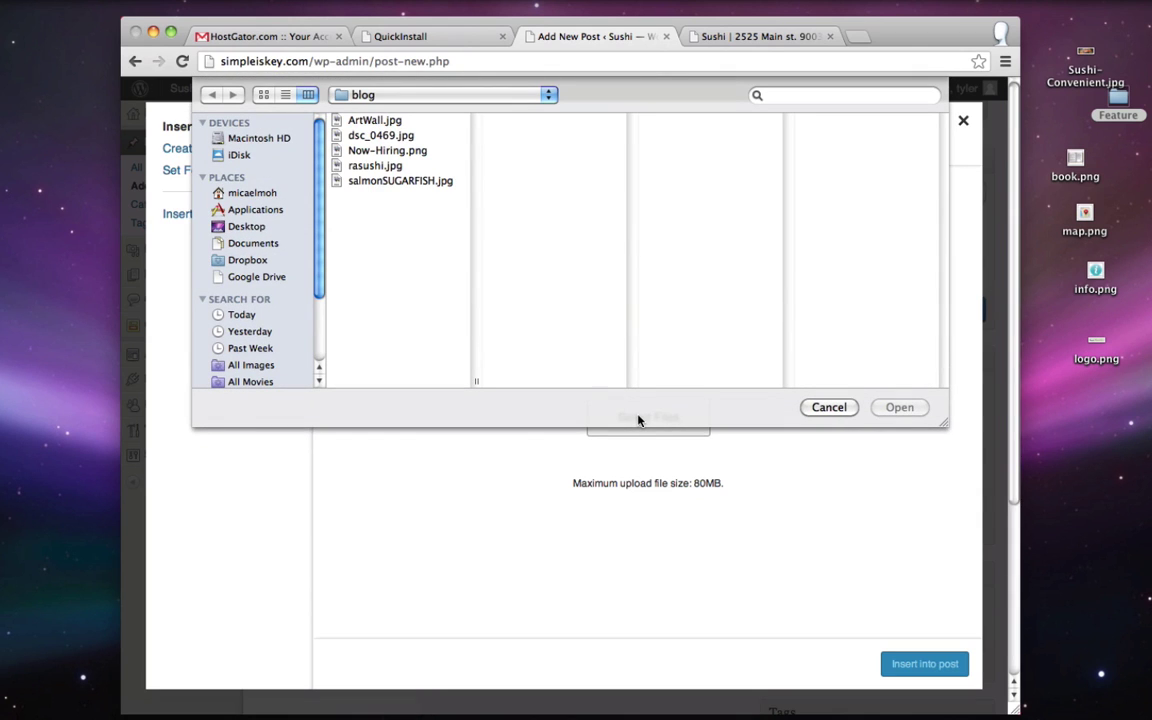
{"action": "left_click", "coordinate": [367, 121]}
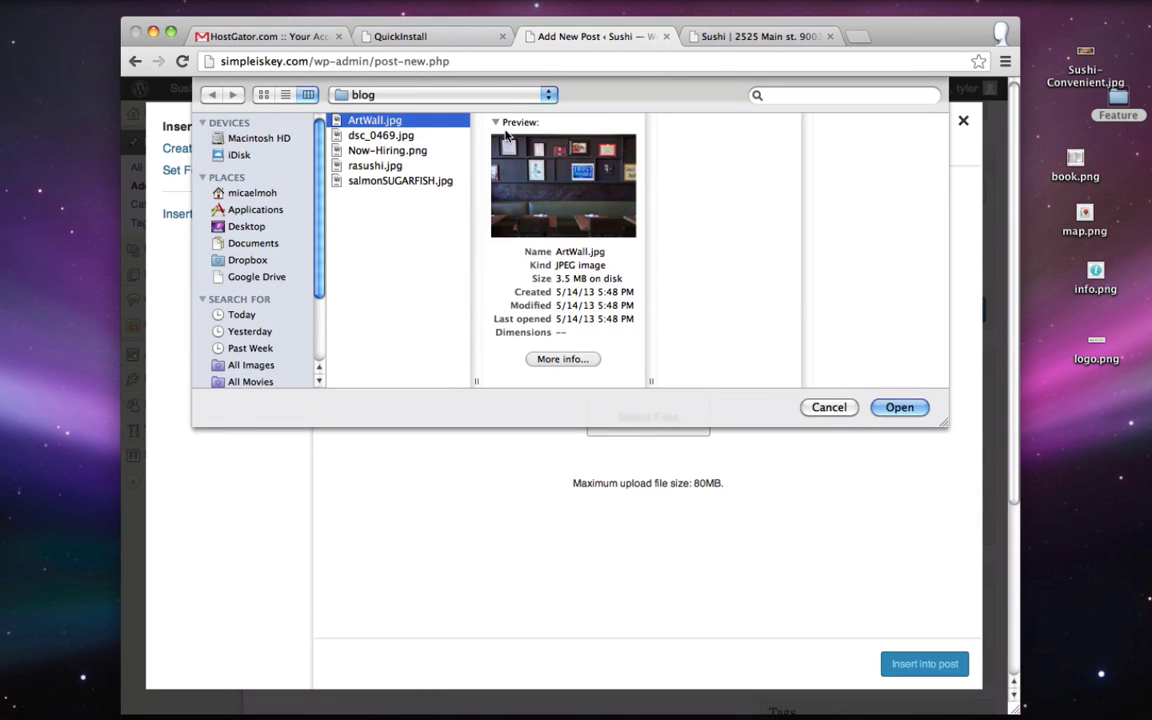
{"action": "left_click", "coordinate": [899, 408]}
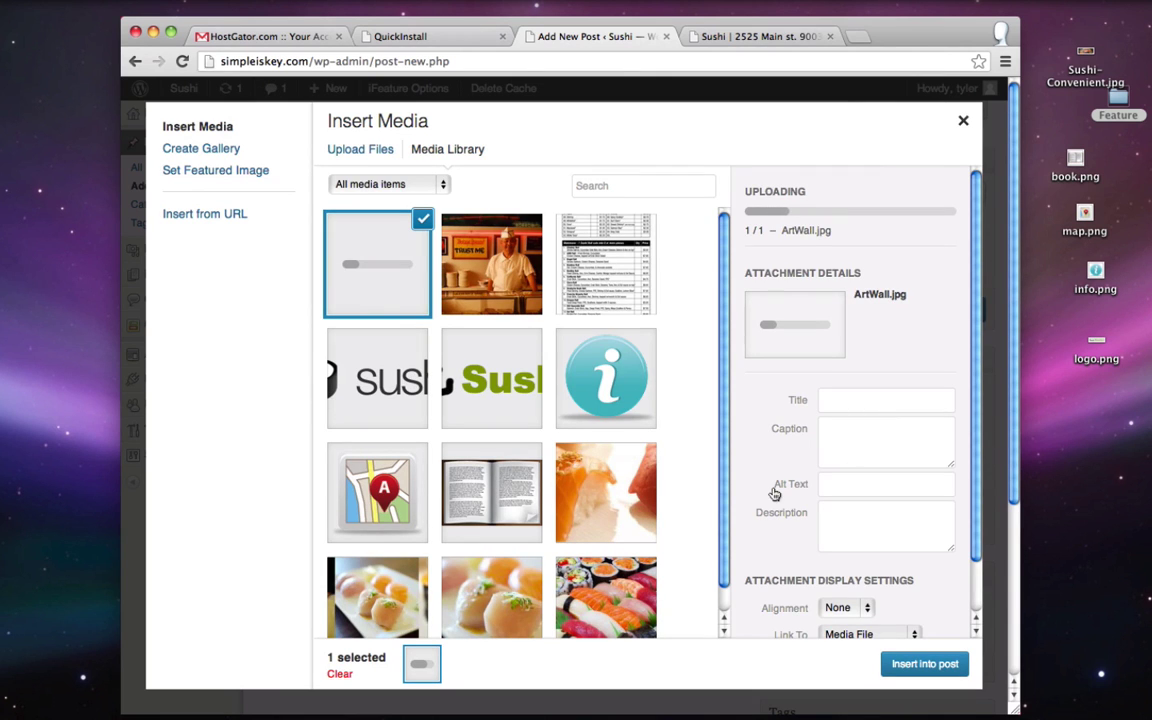
- Set the uploaded image's Link To option to None
{"action": "scroll", "coordinate": [779, 470], "scroll_direction": "down", "scroll_amount": 1}
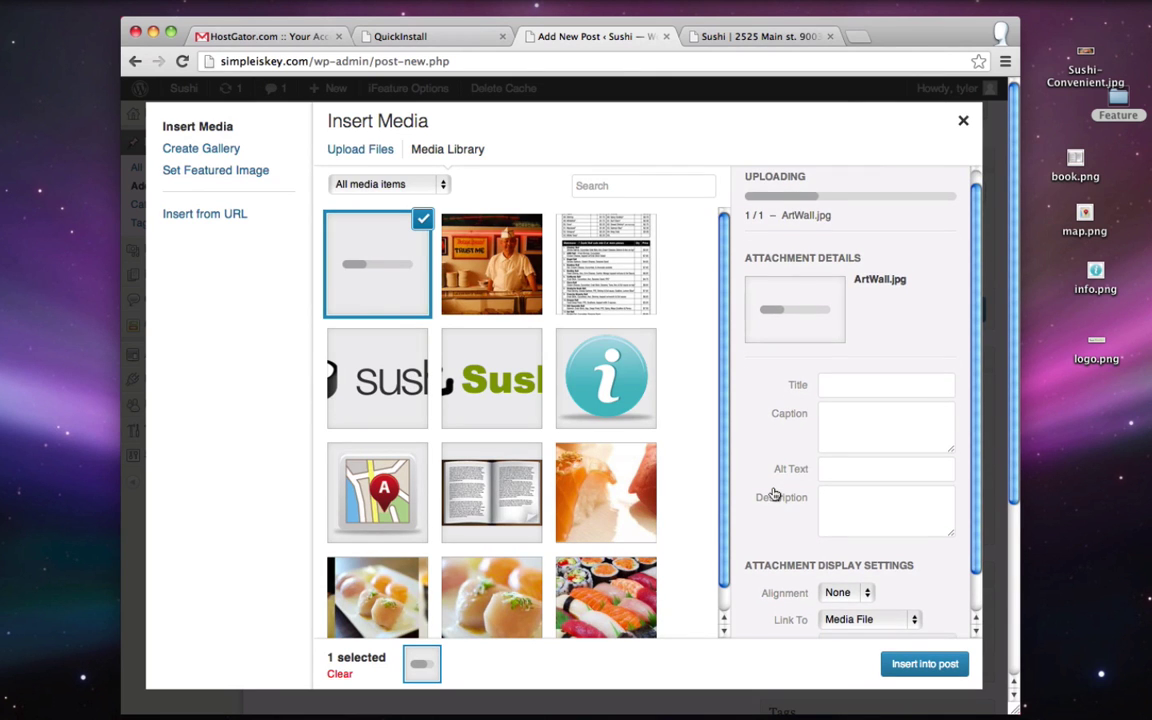
{"action": "scroll", "coordinate": [773, 494], "scroll_direction": "down", "scroll_amount": 3}
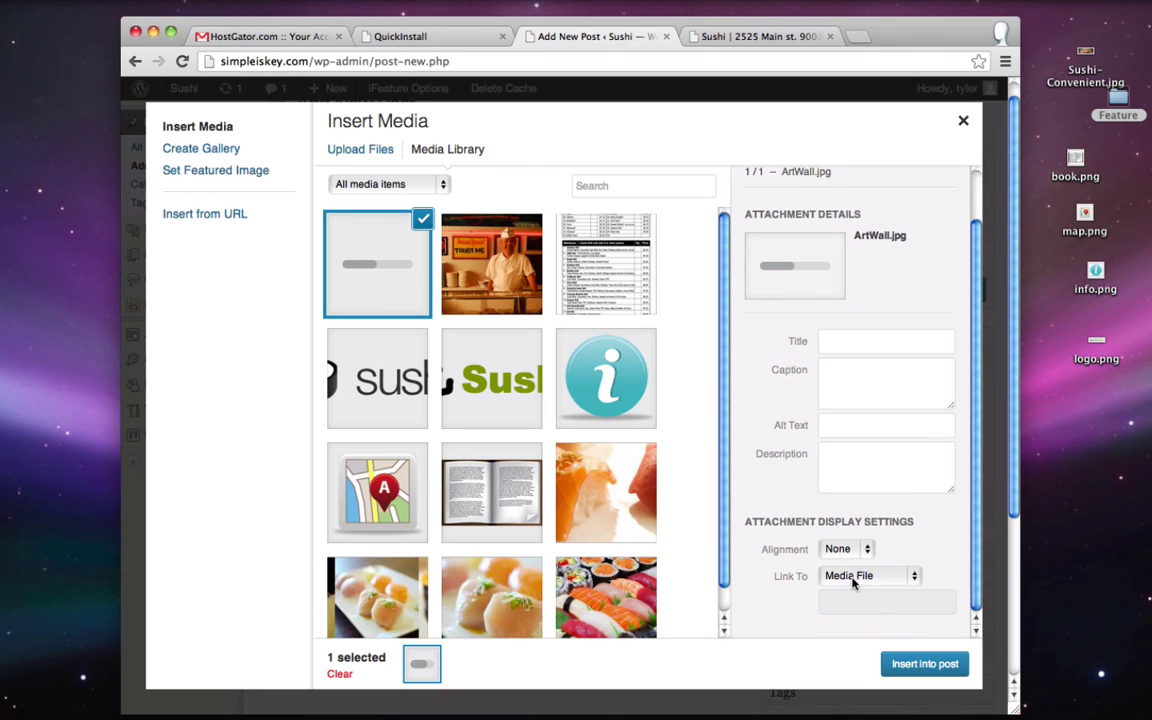
{"action": "left_click", "coordinate": [853, 578]}
{"action": "left_click", "coordinate": [862, 605]}
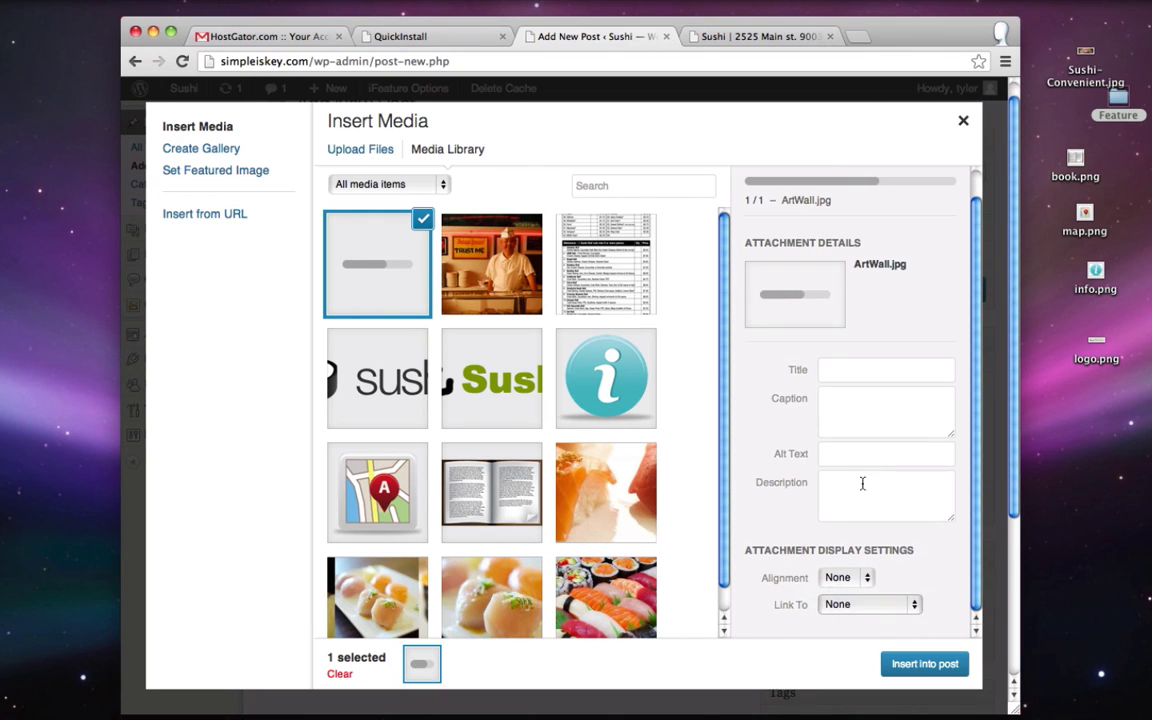
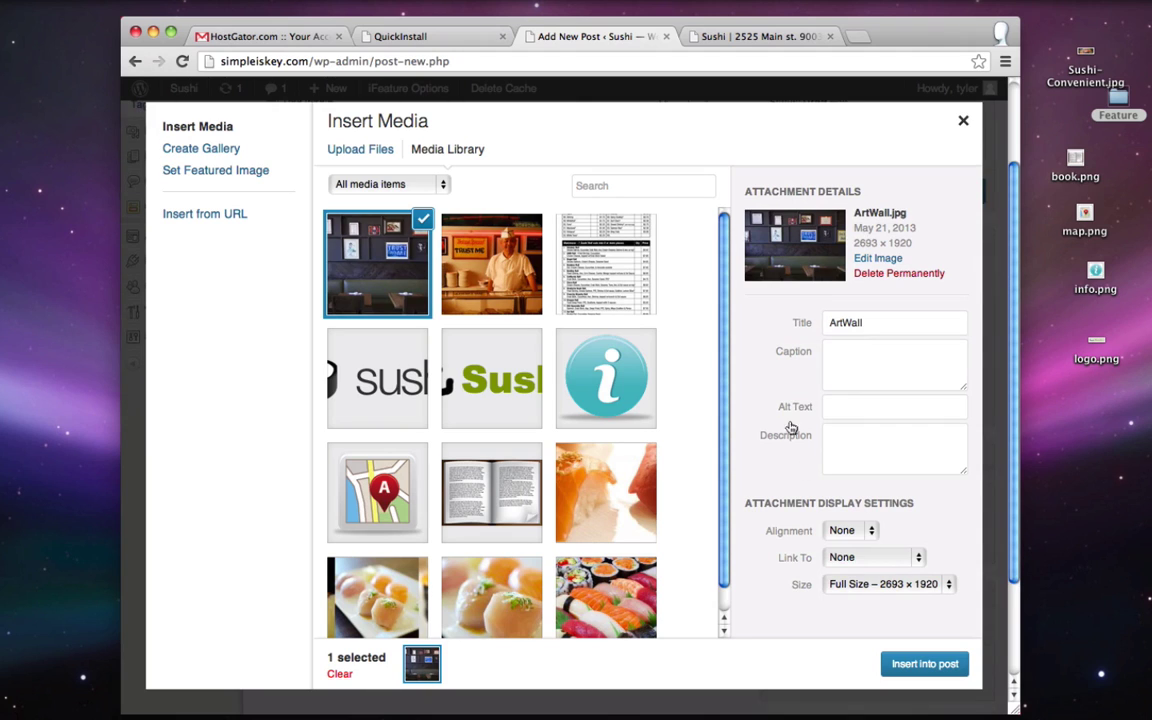
- Insert the ArtWall image into the Los Angeles post at Large 640 × 456 size
{"action": "left_click", "coordinate": [858, 583]}
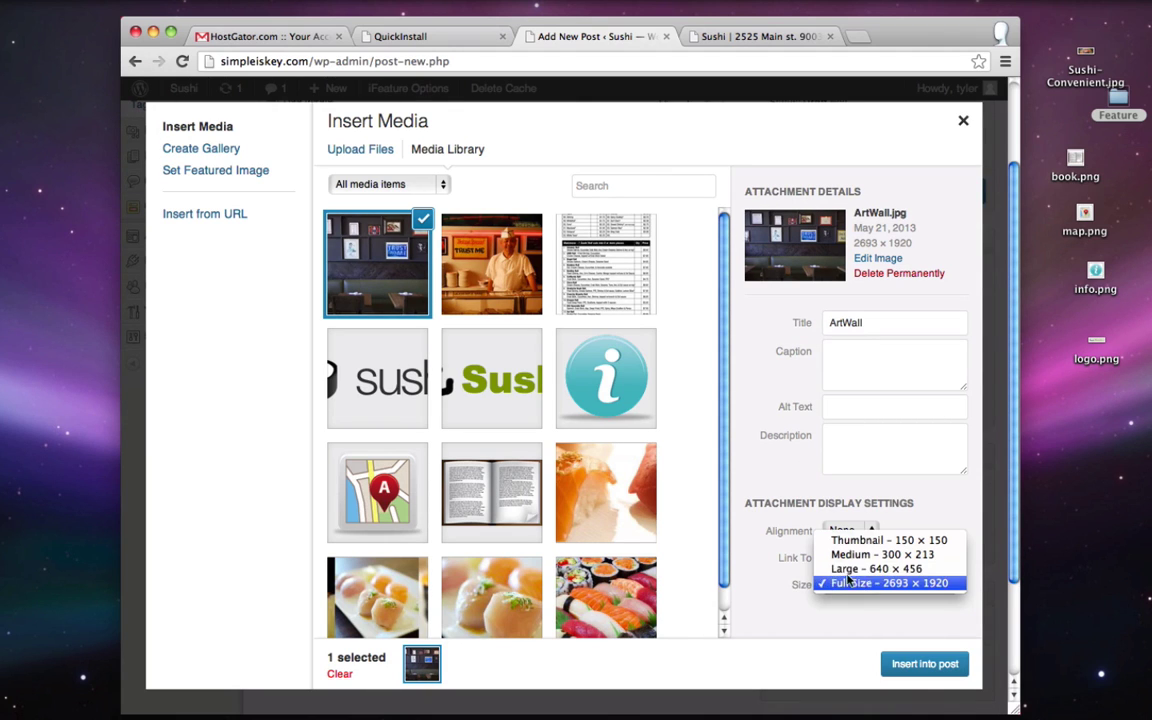
{"action": "left_click", "coordinate": [867, 569]}
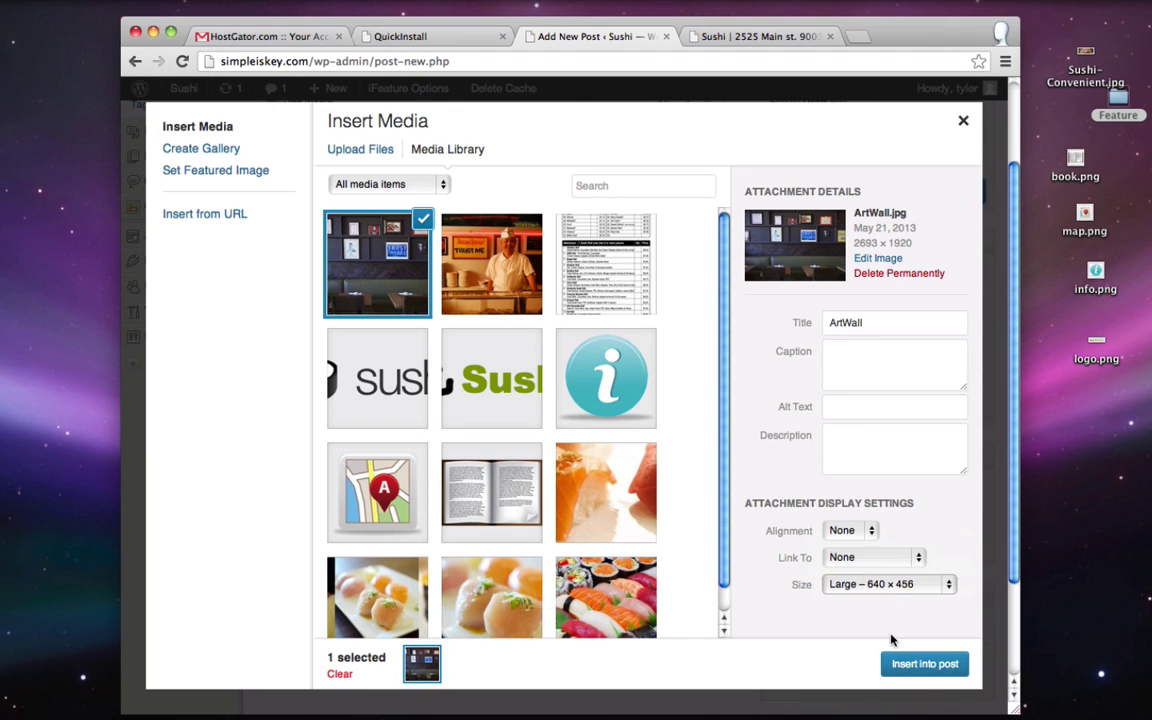
{"action": "left_click", "coordinate": [922, 665]}
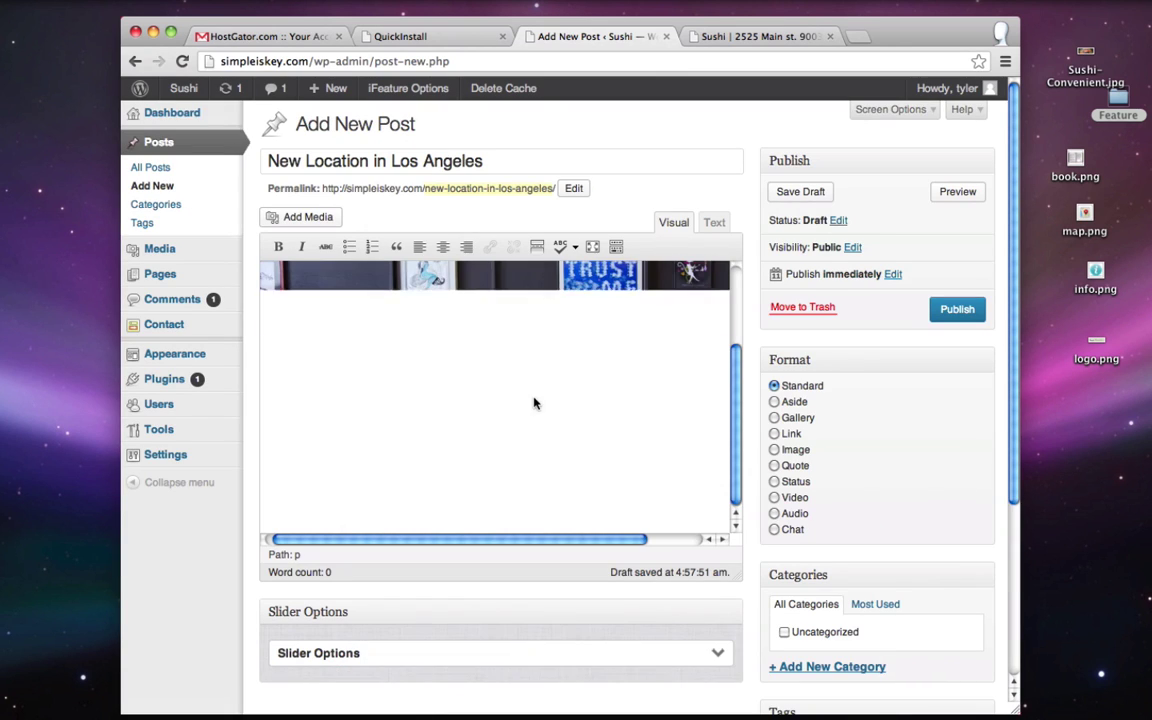
{"action": "scroll", "coordinate": [537, 410], "scroll_direction": "down", "scroll_amount": 2}
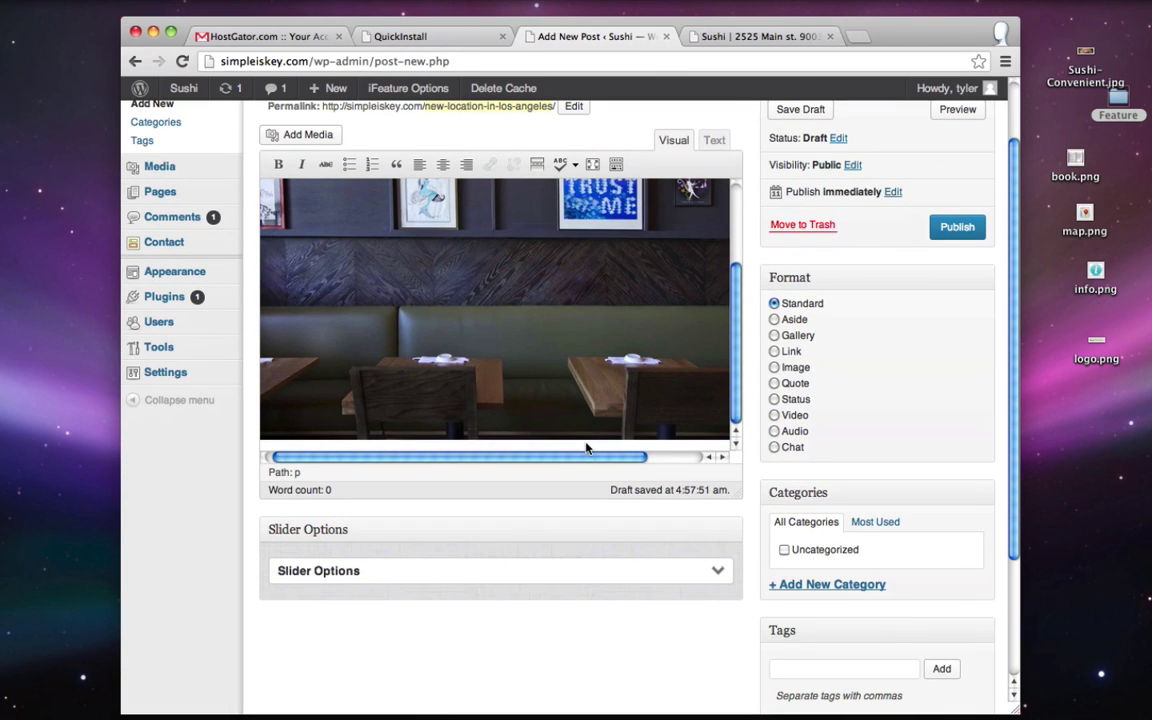
- Paste the lorem ipsum paragraphs on a new line below the image
{"action": "left_click", "coordinate": [652, 437]}
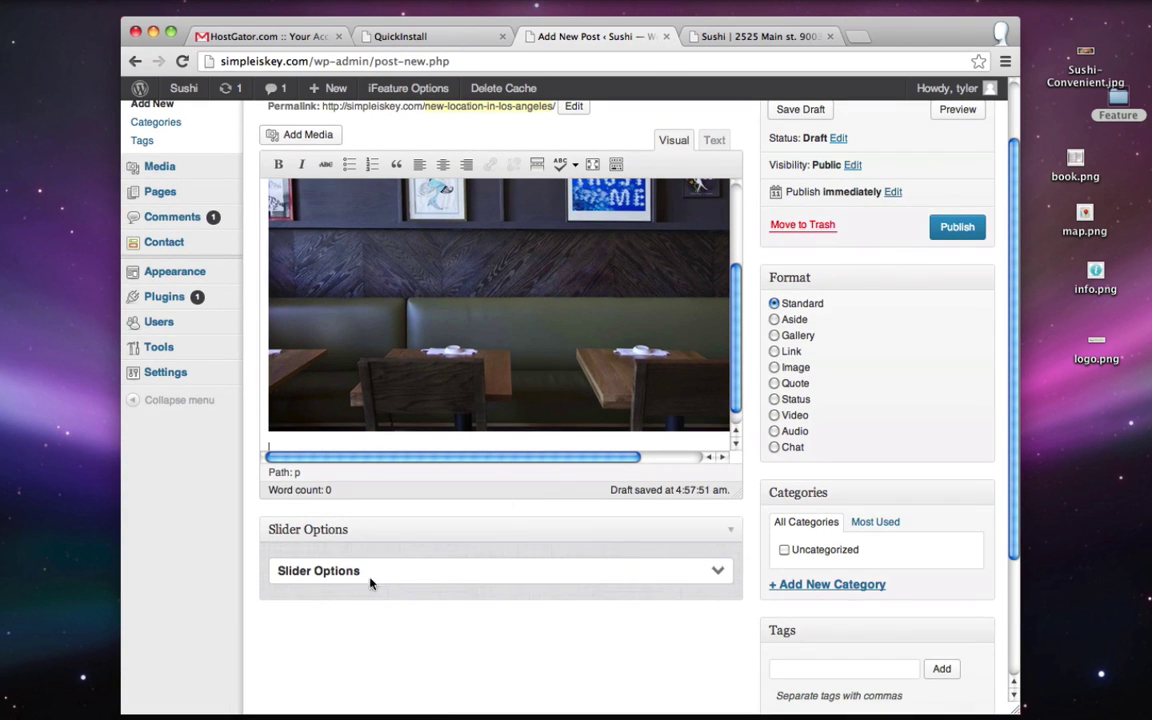
{"action": "scroll", "coordinate": [370, 583], "scroll_direction": "up", "scroll_amount": 3}
{"action": "scroll", "coordinate": [391, 419], "scroll_direction": "down", "scroll_amount": 2}
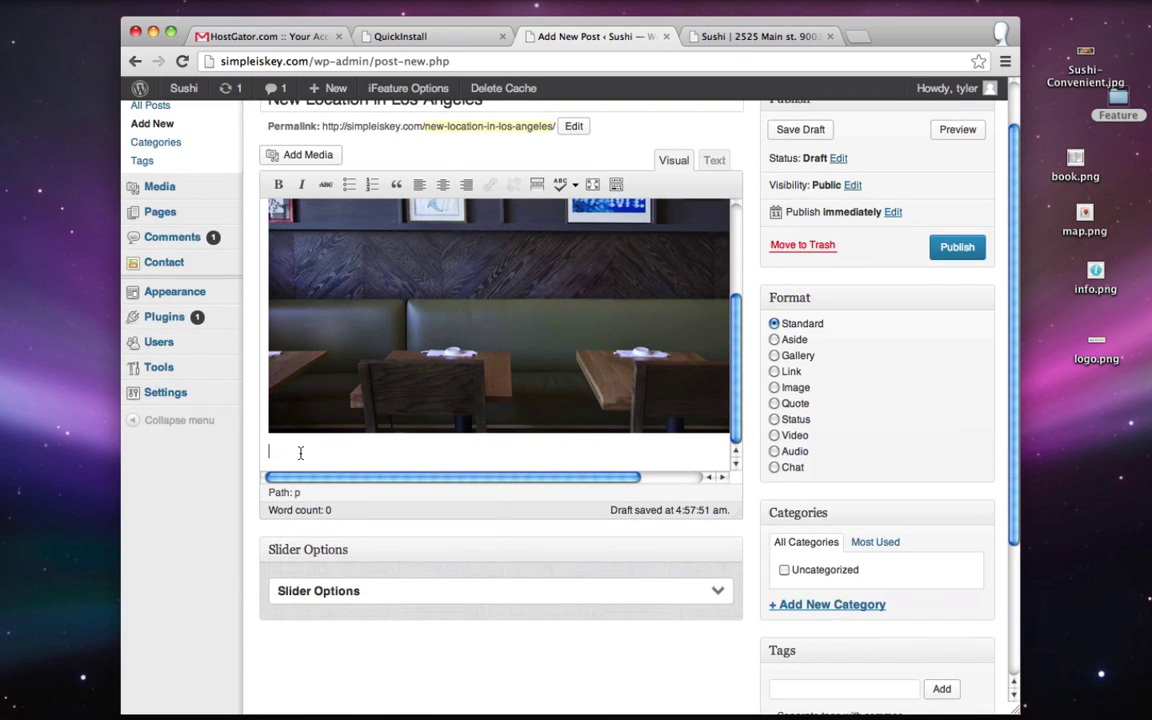
{"action": "right_click", "coordinate": [300, 453]}
{"action": "left_click", "coordinate": [329, 534]}
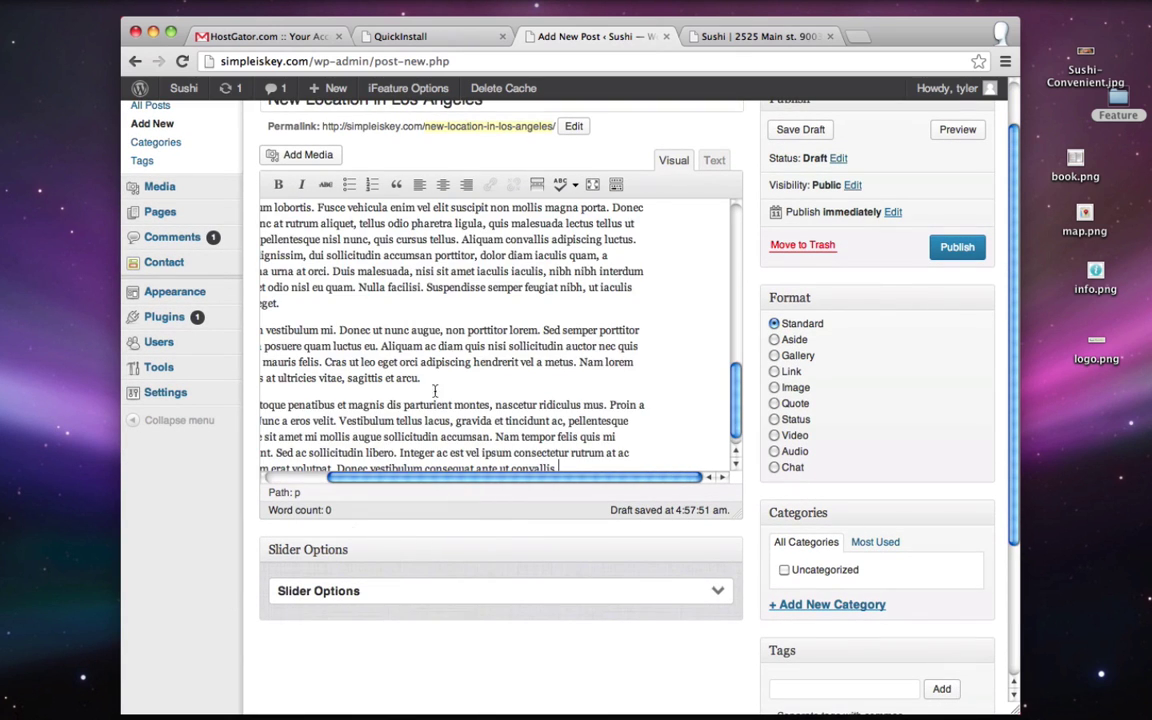
- Add a read-more break after the first paragraph
{"action": "scroll", "coordinate": [435, 390], "scroll_direction": "left", "scroll_amount": 5}
{"action": "scroll", "coordinate": [440, 400], "scroll_direction": "up", "scroll_amount": 10}
{"action": "scroll", "coordinate": [445, 428], "scroll_direction": "down", "scroll_amount": 12}
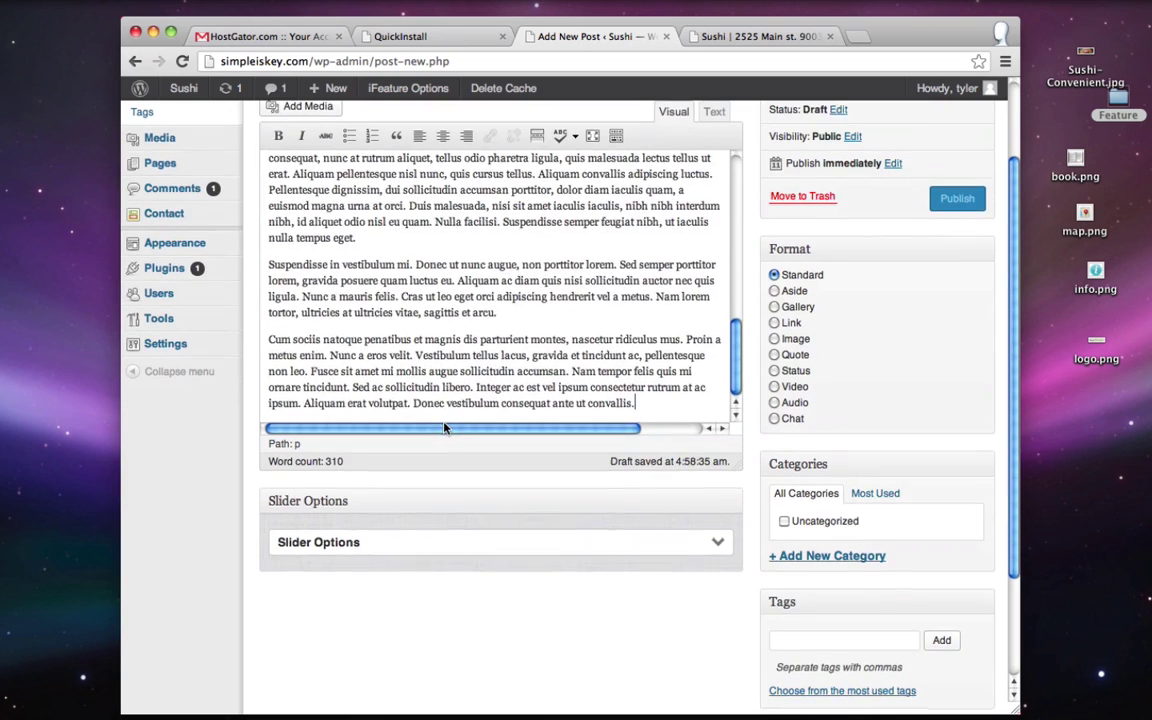
{"action": "scroll", "coordinate": [445, 428], "scroll_direction": "up", "scroll_amount": 10}
{"action": "scroll", "coordinate": [239, 519], "scroll_direction": "up", "scroll_amount": 2}
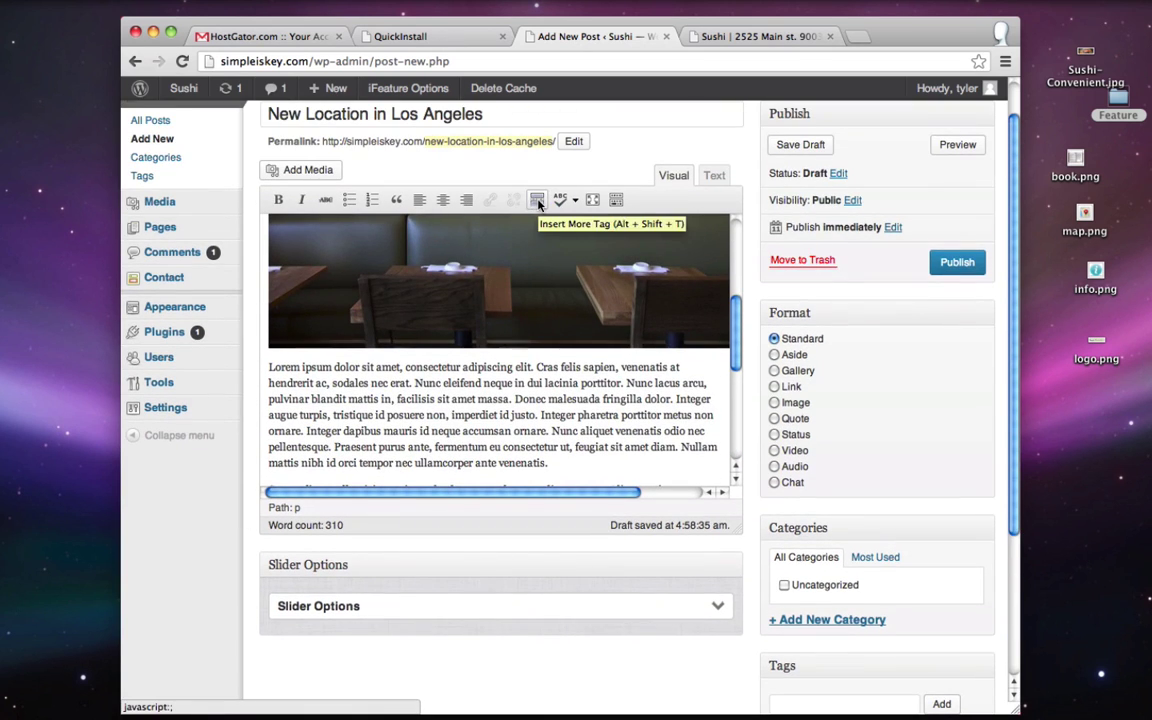
{"action": "scroll", "coordinate": [545, 458], "scroll_direction": "down", "scroll_amount": 1}
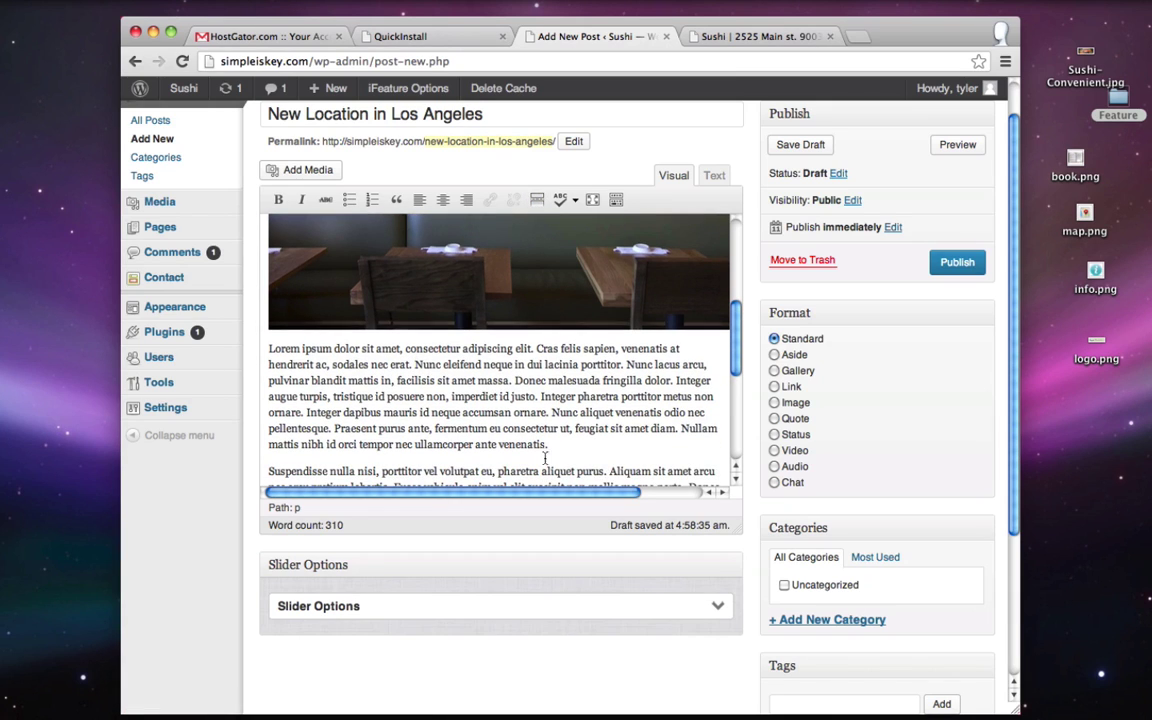
{"action": "key", "text": "Return"}
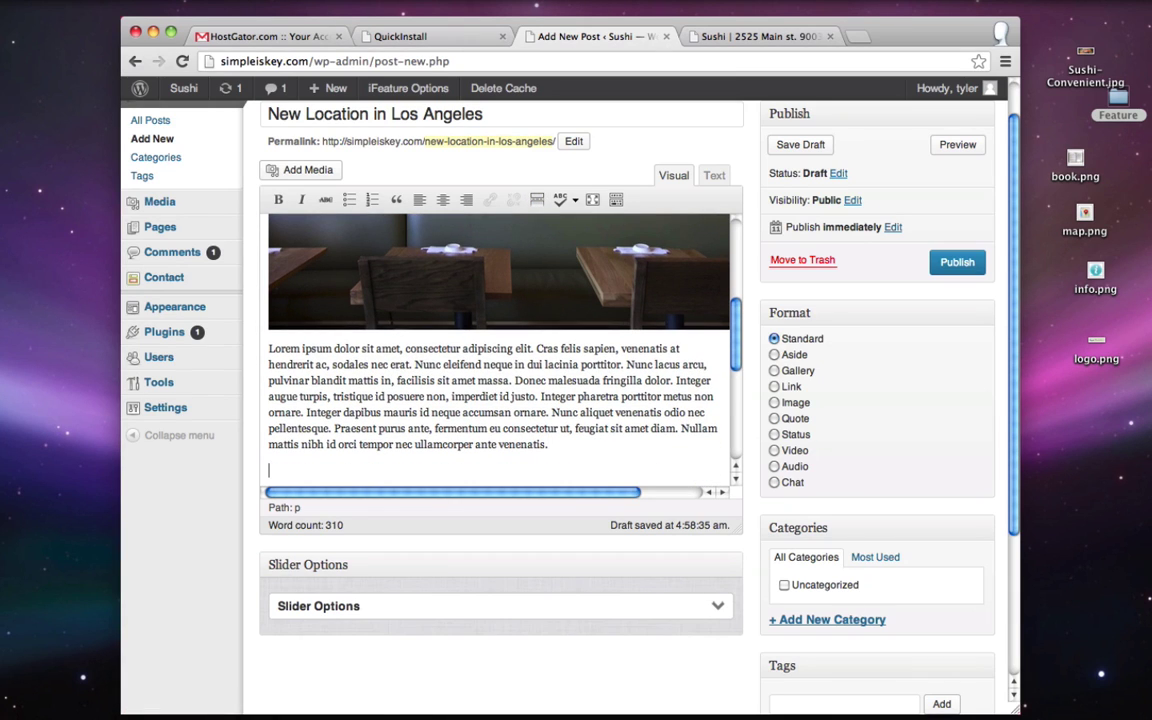
{"action": "left_click", "coordinate": [536, 200]}
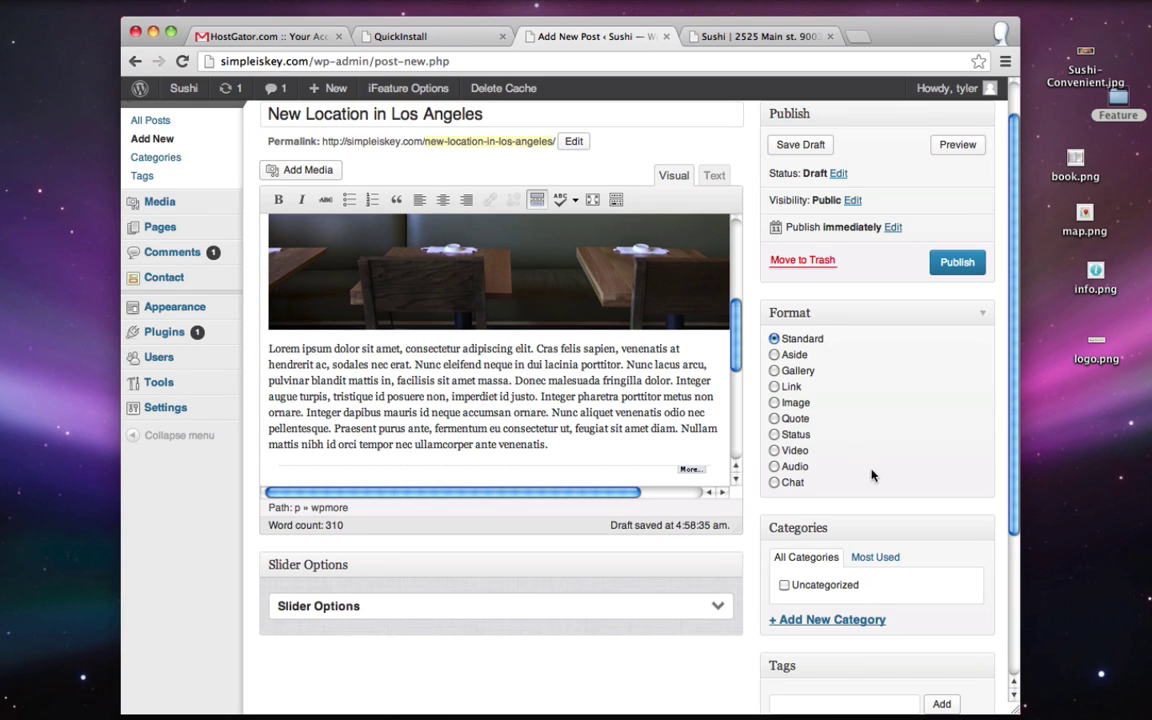
- Create and assign the new categories Business, New Restaraunt and Sushi
{"action": "left_click", "coordinate": [817, 621]}
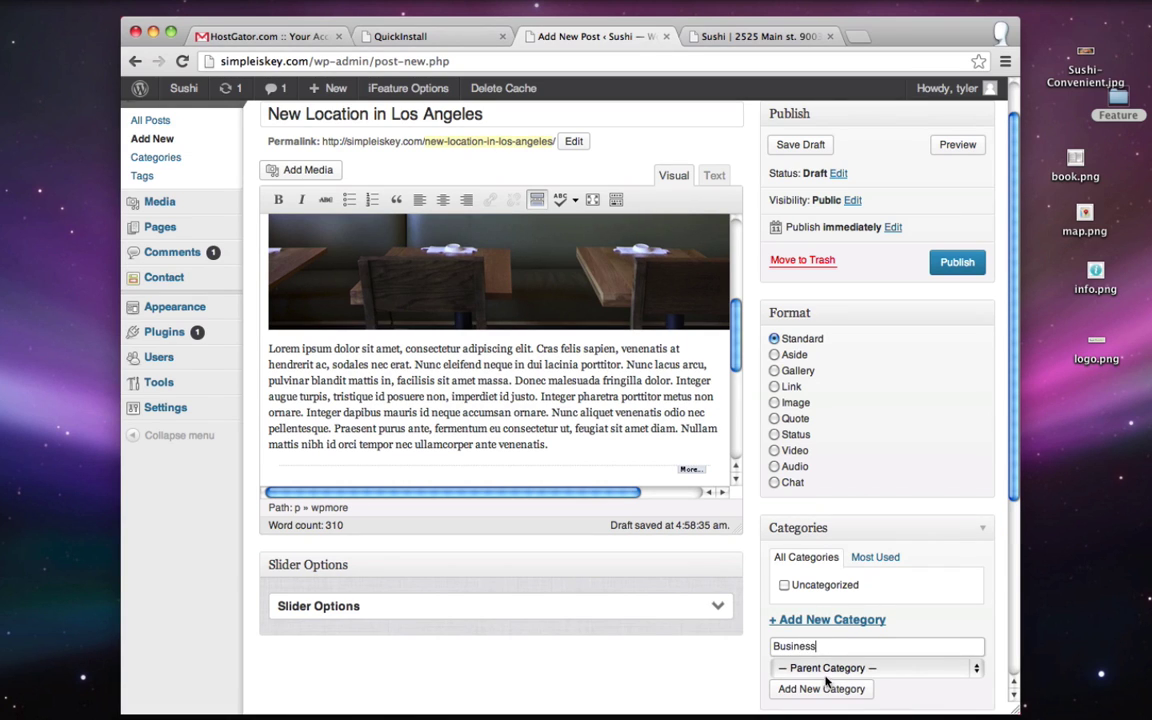
{"action": "type", "text": "Business"}
{"action": "left_click", "coordinate": [818, 690]}
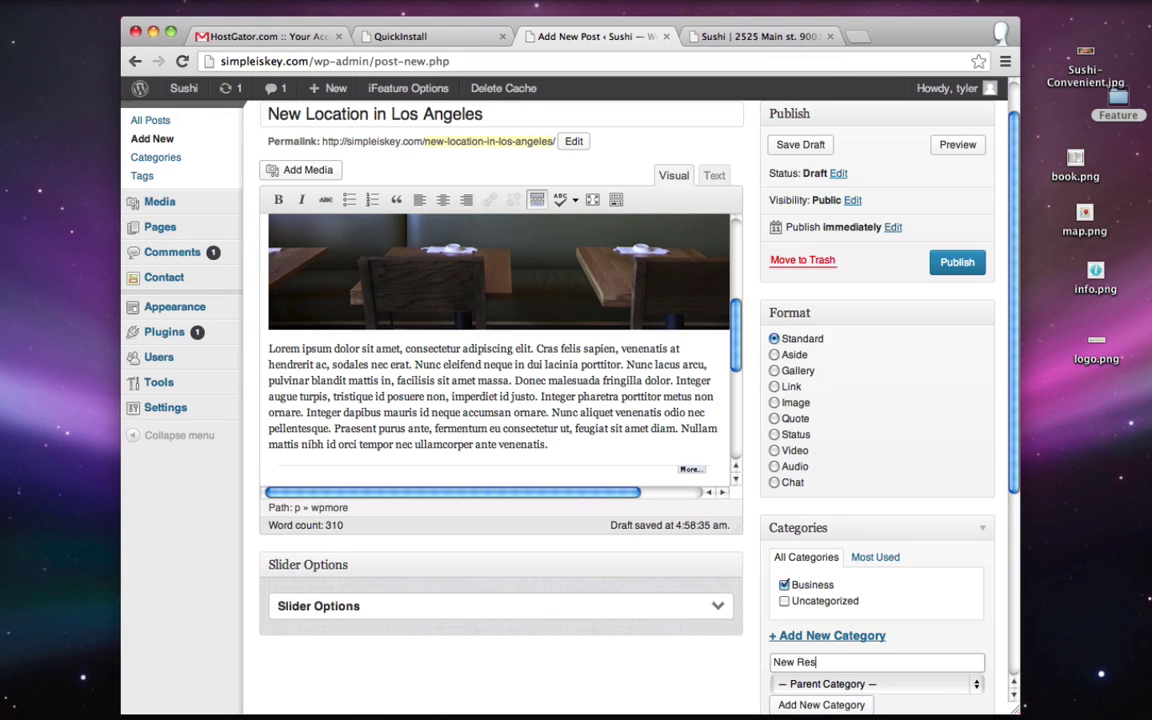
{"action": "left_click", "coordinate": [824, 703]}
{"action": "type", "text": "Su"}
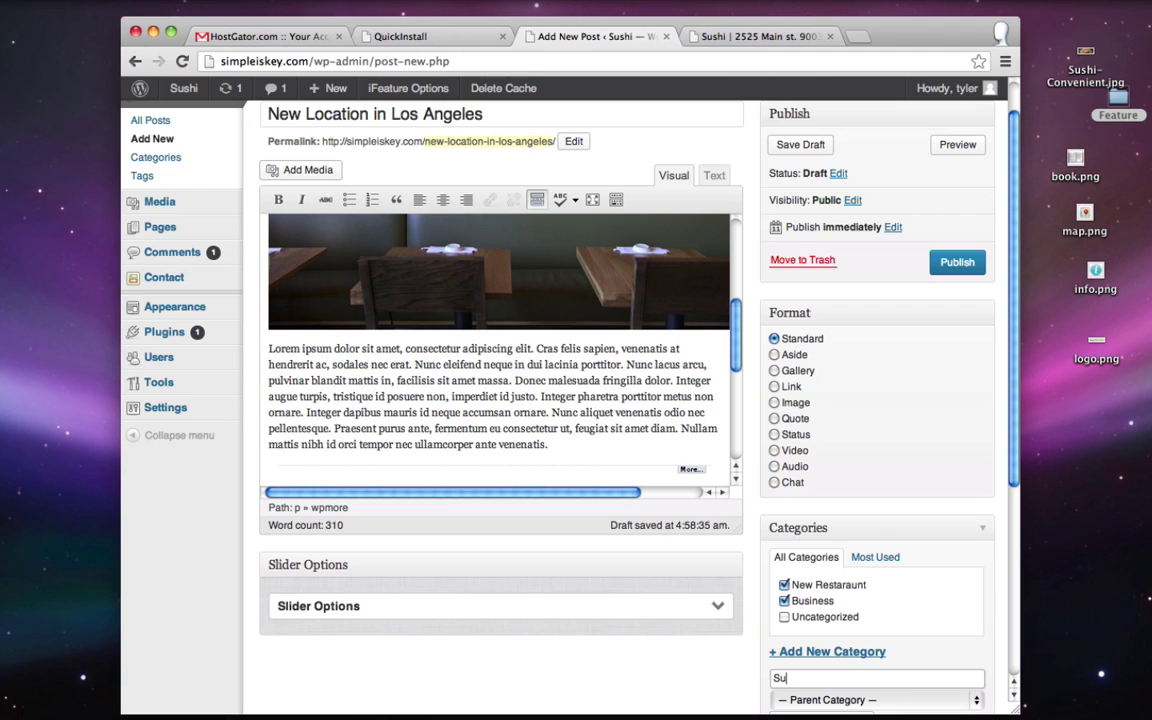
{"action": "type", "text": "shi"}
{"action": "scroll", "coordinate": [805, 697], "scroll_direction": "down", "scroll_amount": 1}
{"action": "left_click", "coordinate": [820, 677]}
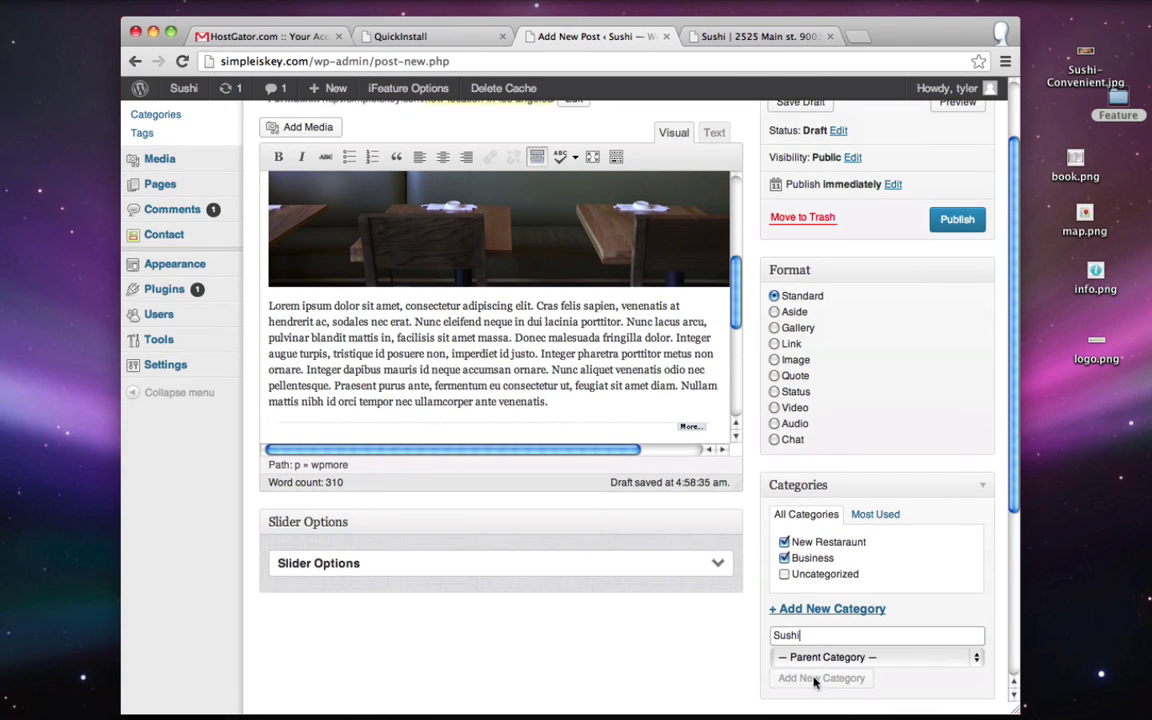
{"action": "left_click", "coordinate": [664, 566]}
{"action": "scroll", "coordinate": [664, 566], "scroll_direction": "down", "scroll_amount": 4}
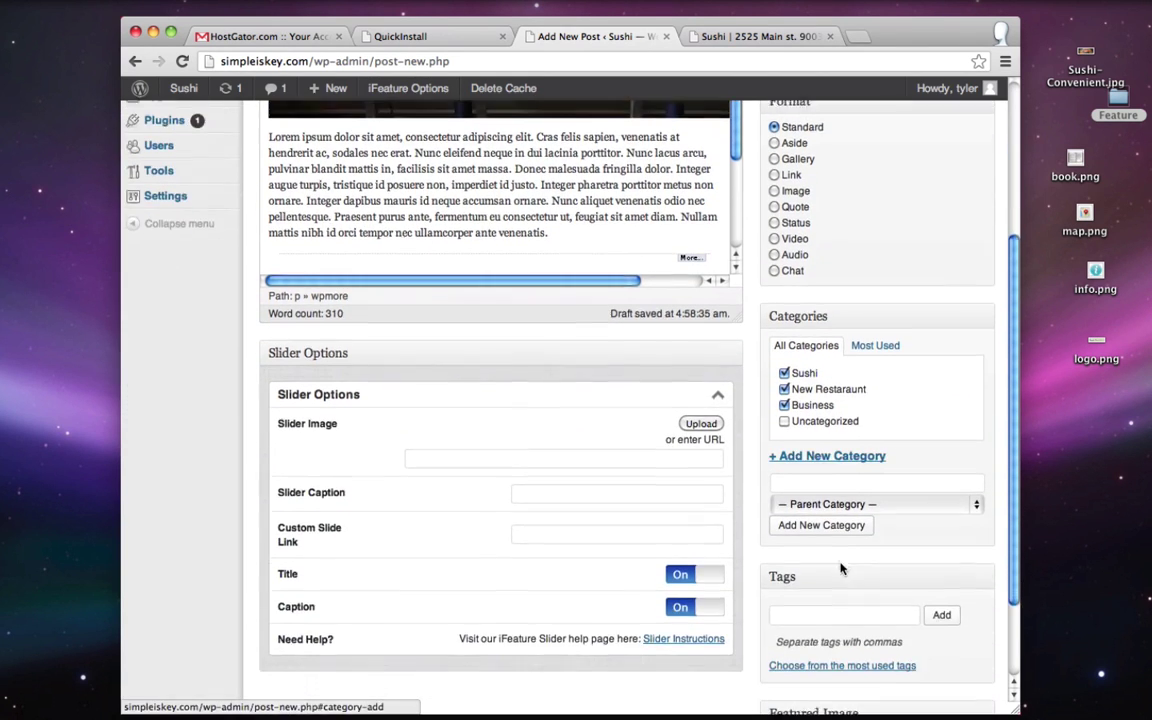
- Tag the post business, horray and los angeles, then publish it
{"action": "left_click", "coordinate": [826, 590]}
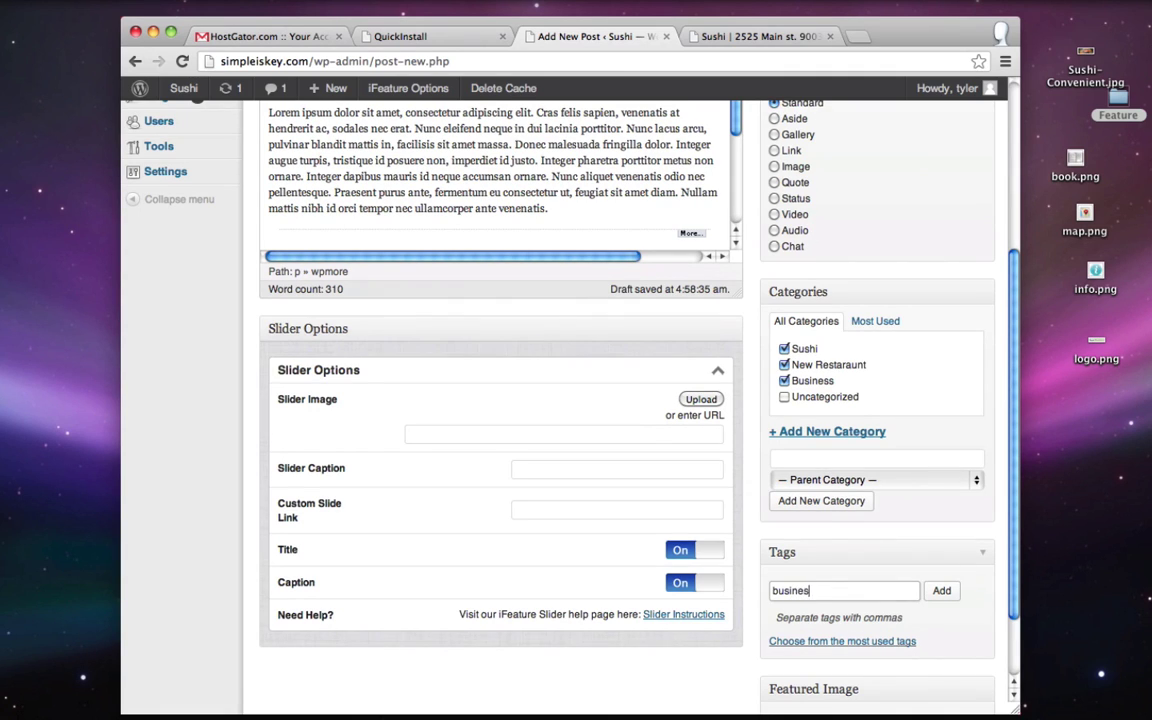
{"action": "left_click", "coordinate": [941, 591]}
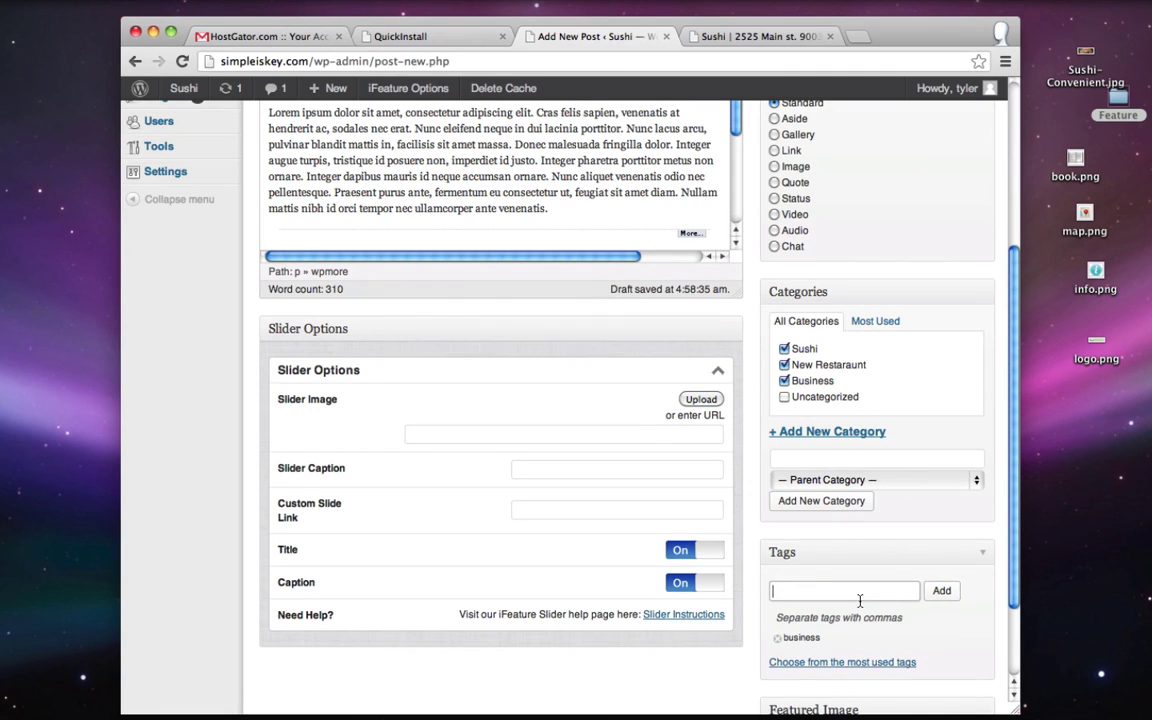
{"action": "type", "text": "horray"}
{"action": "left_click", "coordinate": [941, 591]}
{"action": "type", "text": "los angeles"}
{"action": "left_click", "coordinate": [943, 591]}
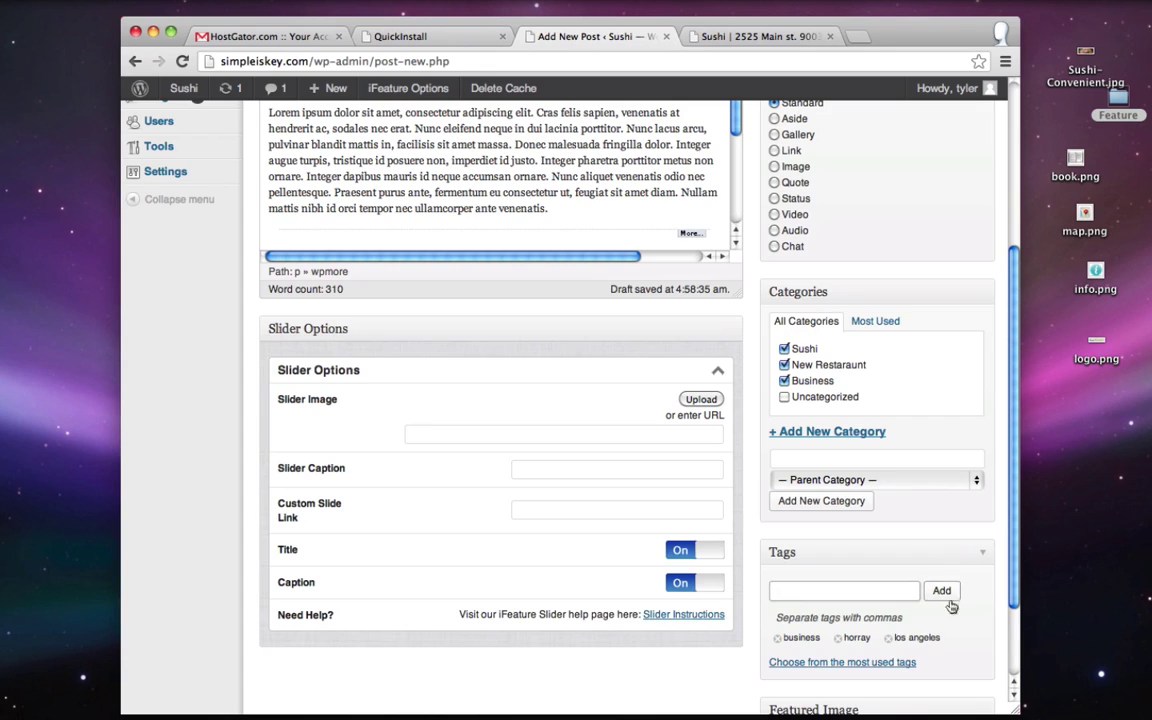
{"action": "scroll", "coordinate": [983, 330], "scroll_direction": "up", "scroll_amount": 5}
{"action": "left_click", "coordinate": [960, 312]}
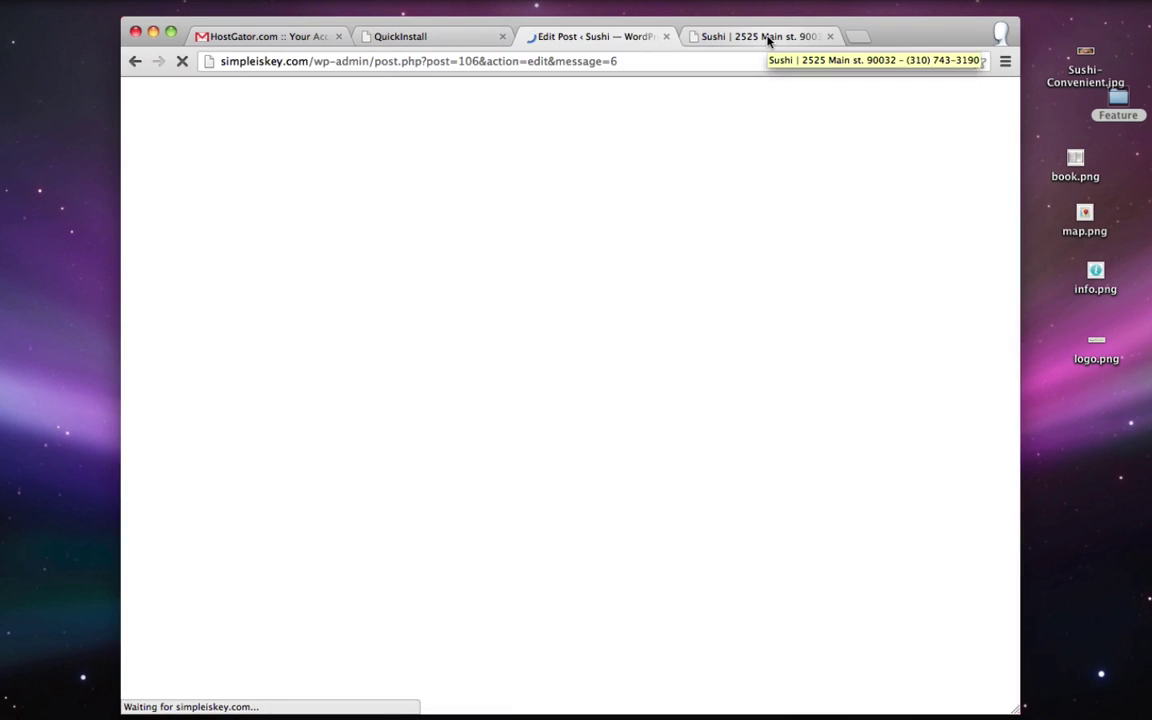
- Reload the live blog to see the new Los Angeles post listed
{"action": "left_click", "coordinate": [768, 40]}
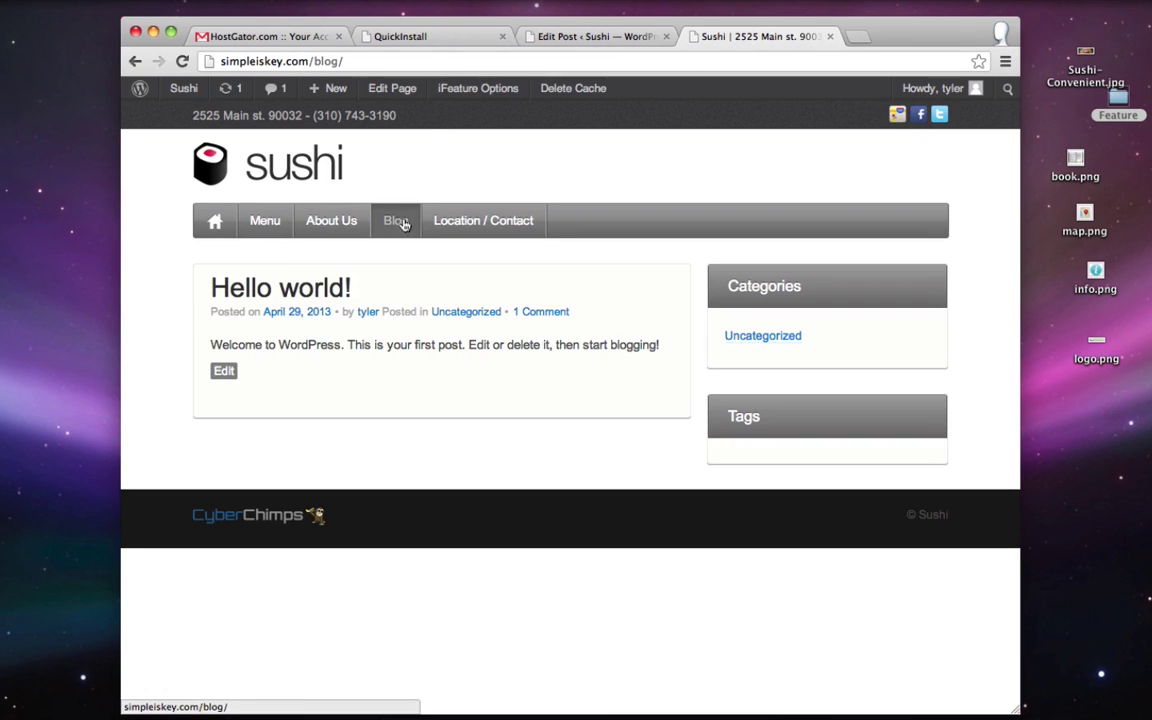
{"action": "left_click", "coordinate": [183, 62]}
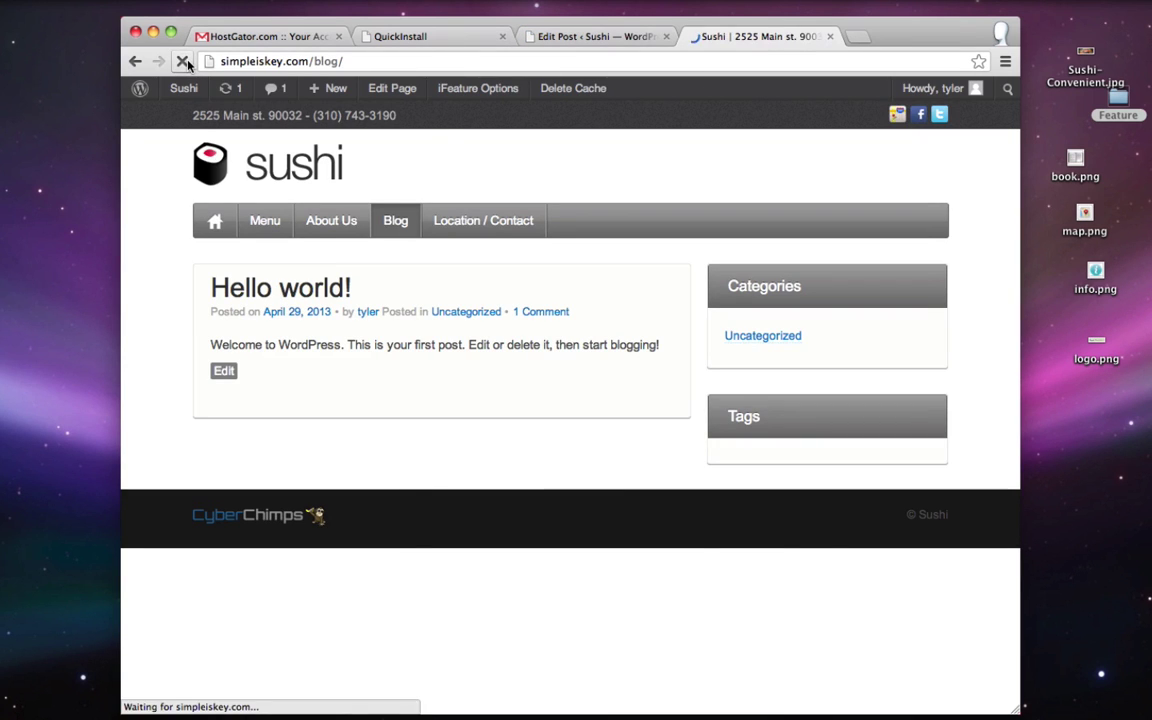
{"action": "scroll", "coordinate": [160, 401], "scroll_direction": "down", "scroll_amount": 5}
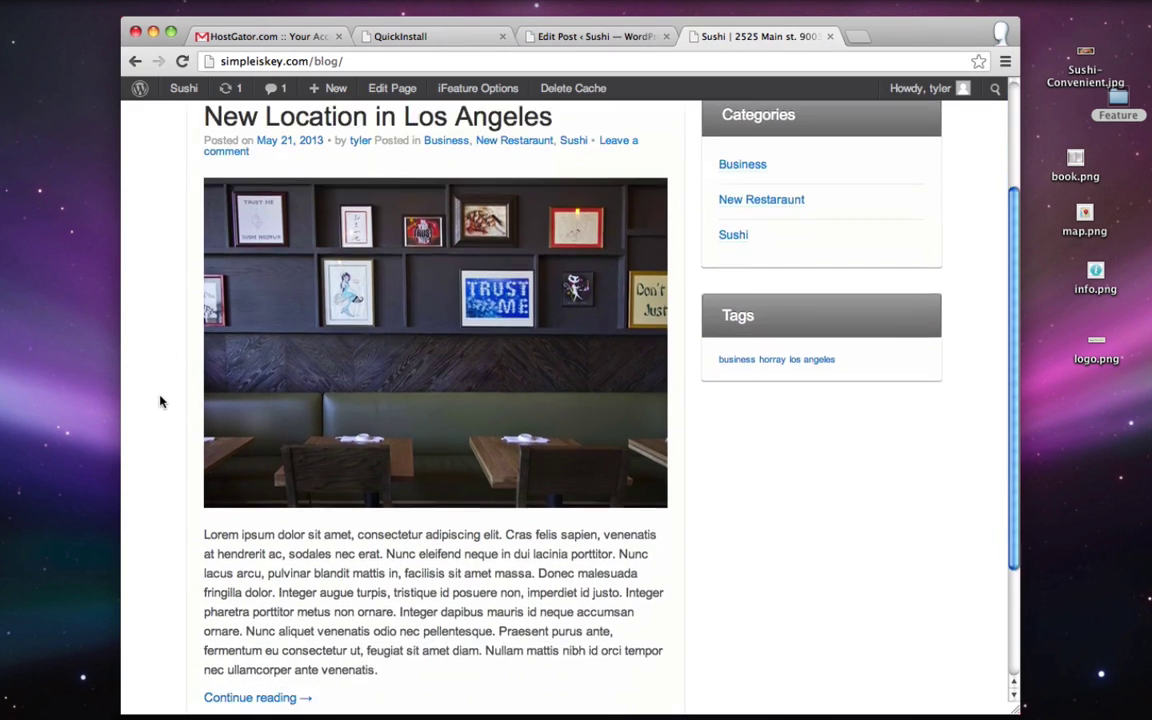
{"action": "scroll", "coordinate": [160, 401], "scroll_direction": "up", "scroll_amount": 1}
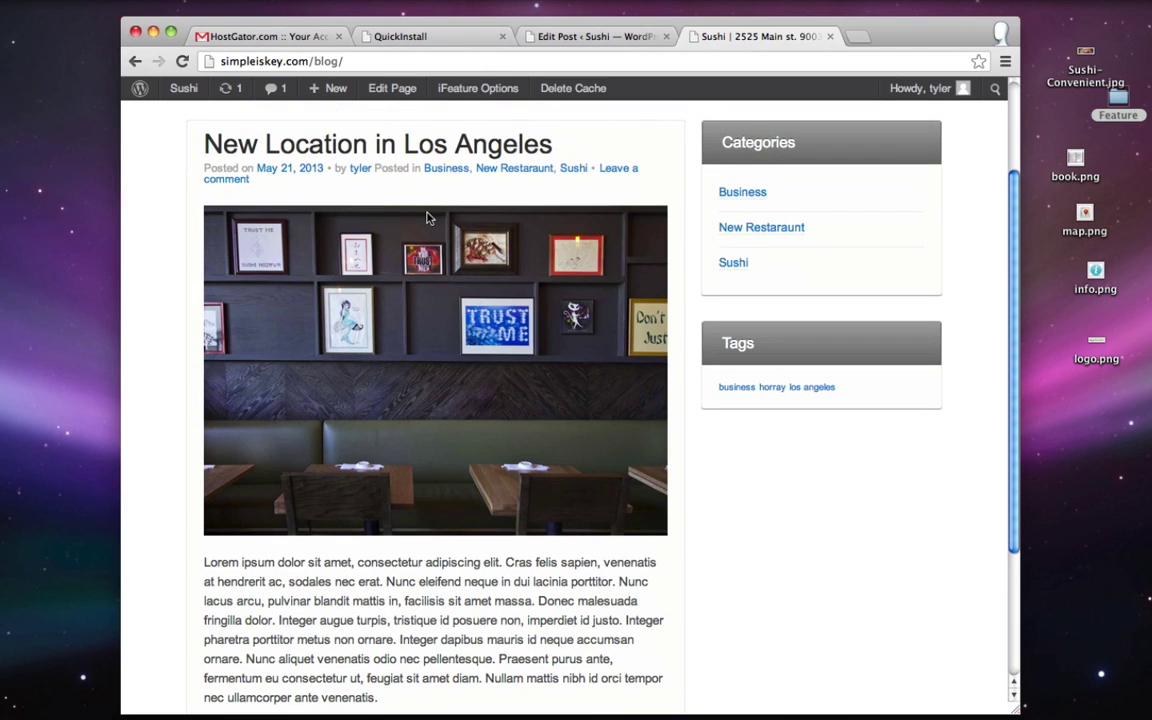
{"action": "scroll", "coordinate": [427, 217], "scroll_direction": "down", "scroll_amount": 5}
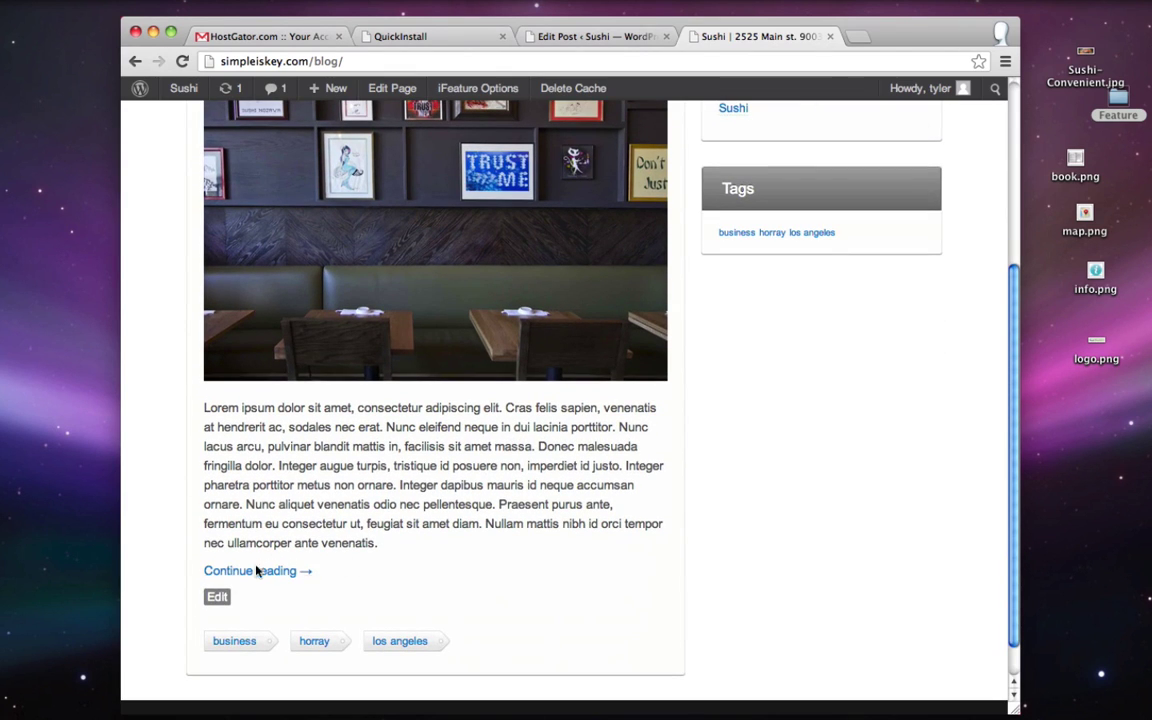
- Open the full post past the read-more break, then go back to the Edit Post tab
{"action": "left_click", "coordinate": [262, 571]}
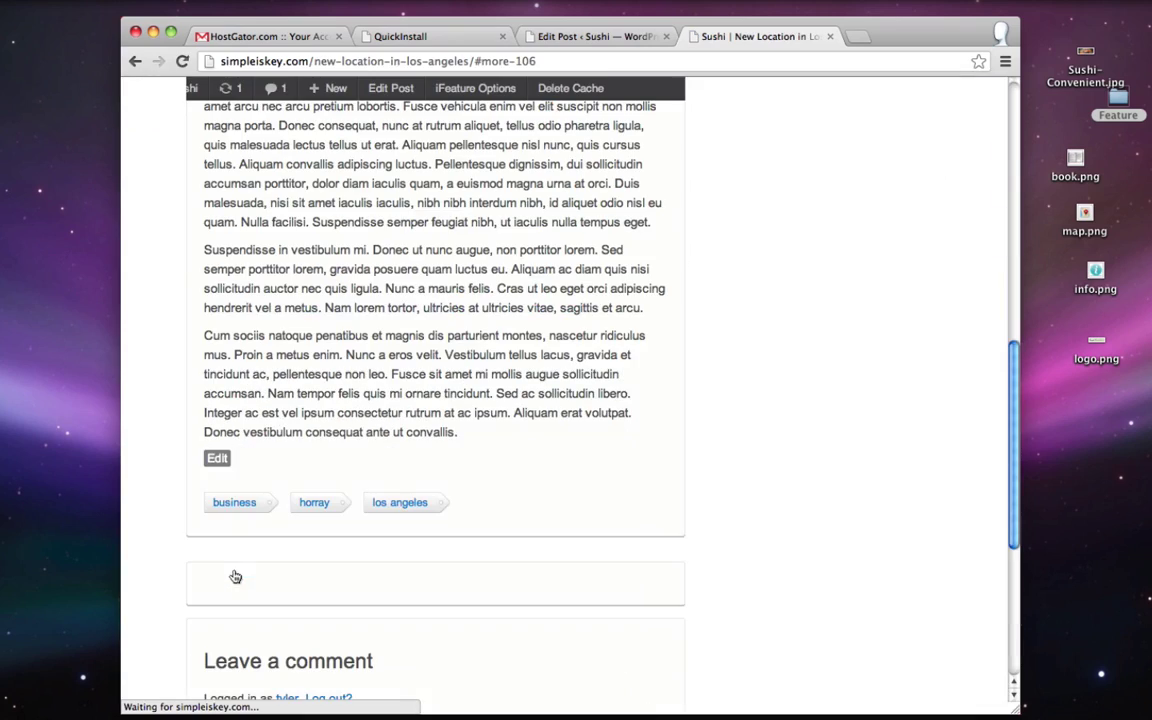
{"action": "scroll", "coordinate": [429, 470], "scroll_direction": "up", "scroll_amount": 7}
{"action": "scroll", "coordinate": [497, 470], "scroll_direction": "down", "scroll_amount": 4}
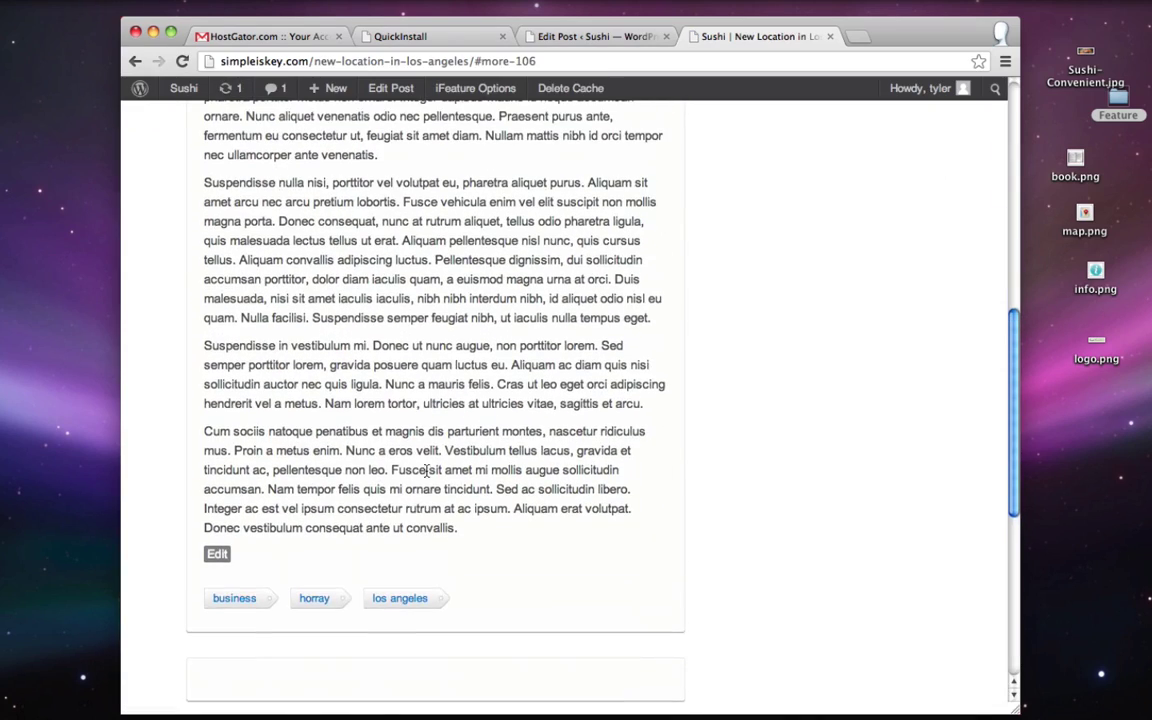
{"action": "scroll", "coordinate": [333, 322], "scroll_direction": "up", "scroll_amount": 6}
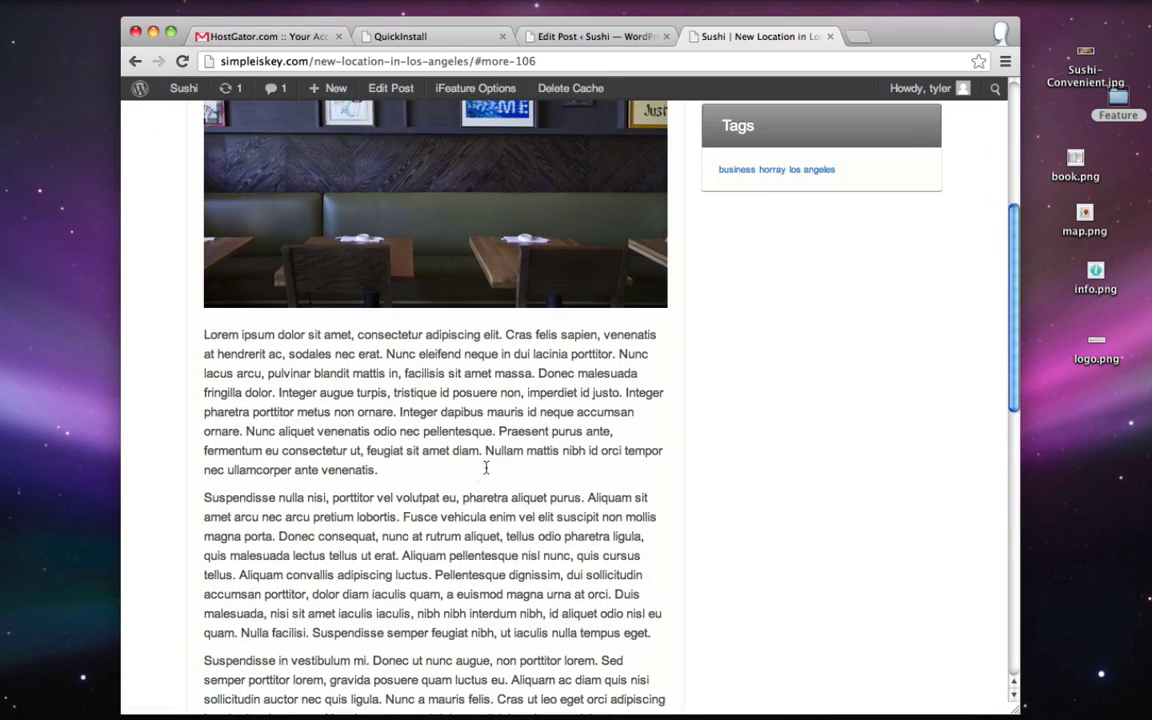
{"action": "scroll", "coordinate": [486, 468], "scroll_direction": "up", "scroll_amount": 6}
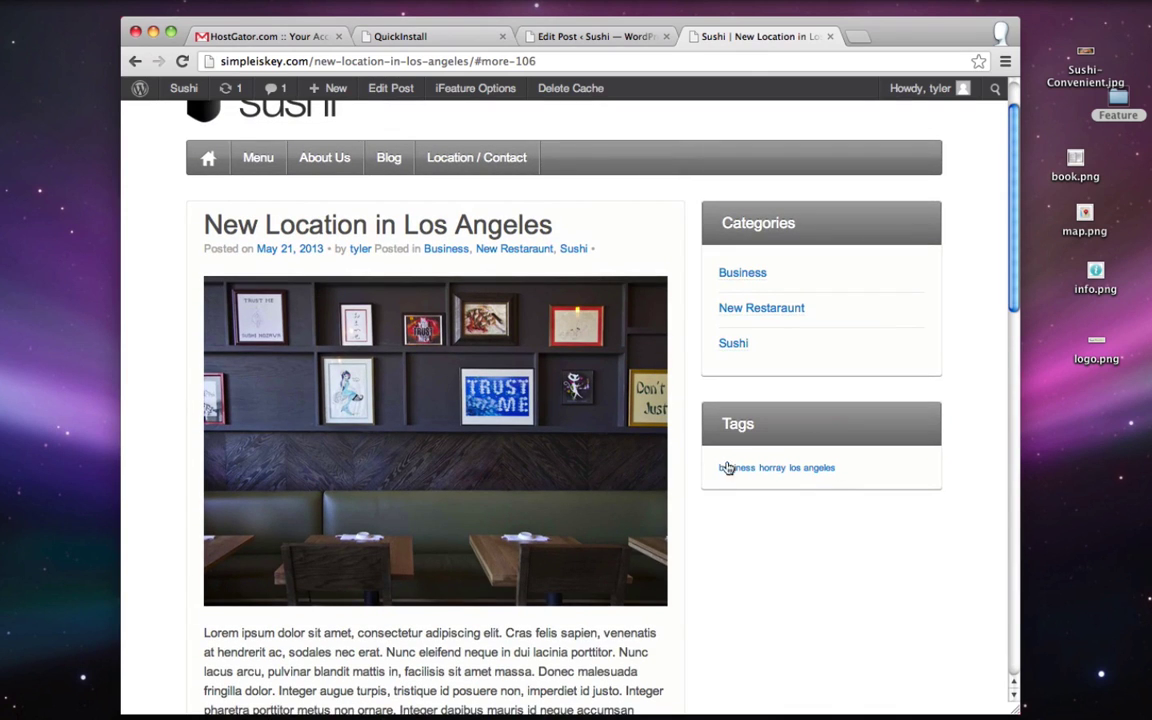
{"action": "scroll", "coordinate": [758, 465], "scroll_direction": "up", "scroll_amount": 2}
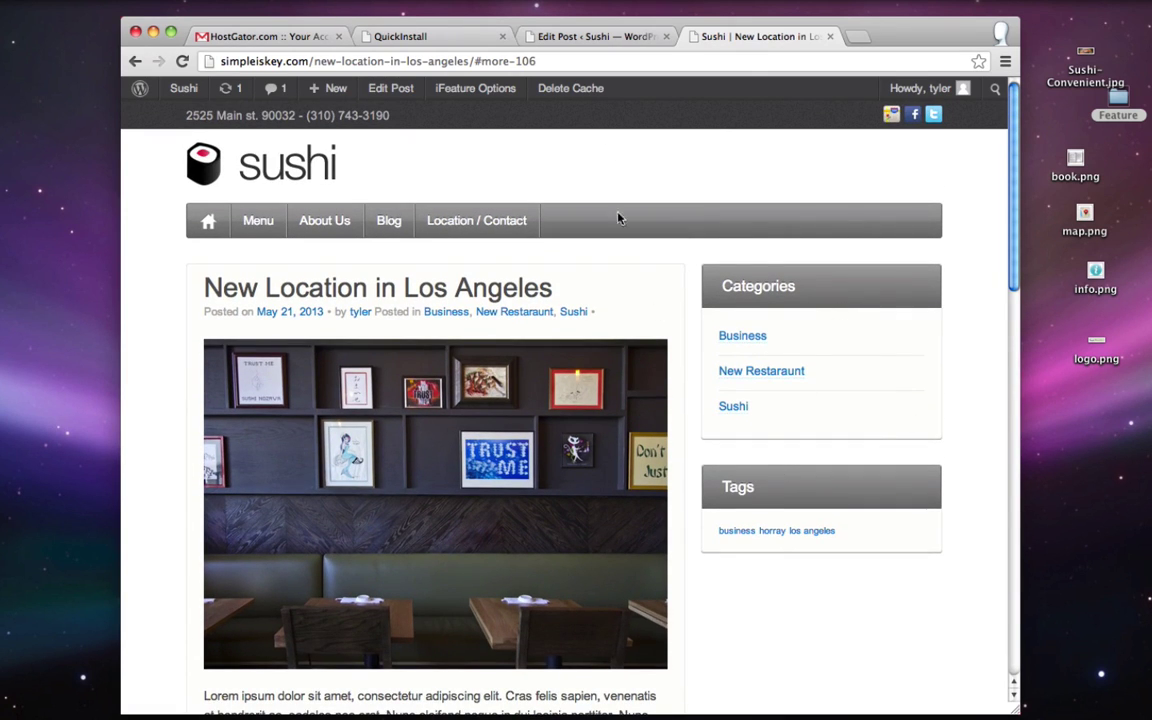
{"action": "left_click", "coordinate": [590, 36]}
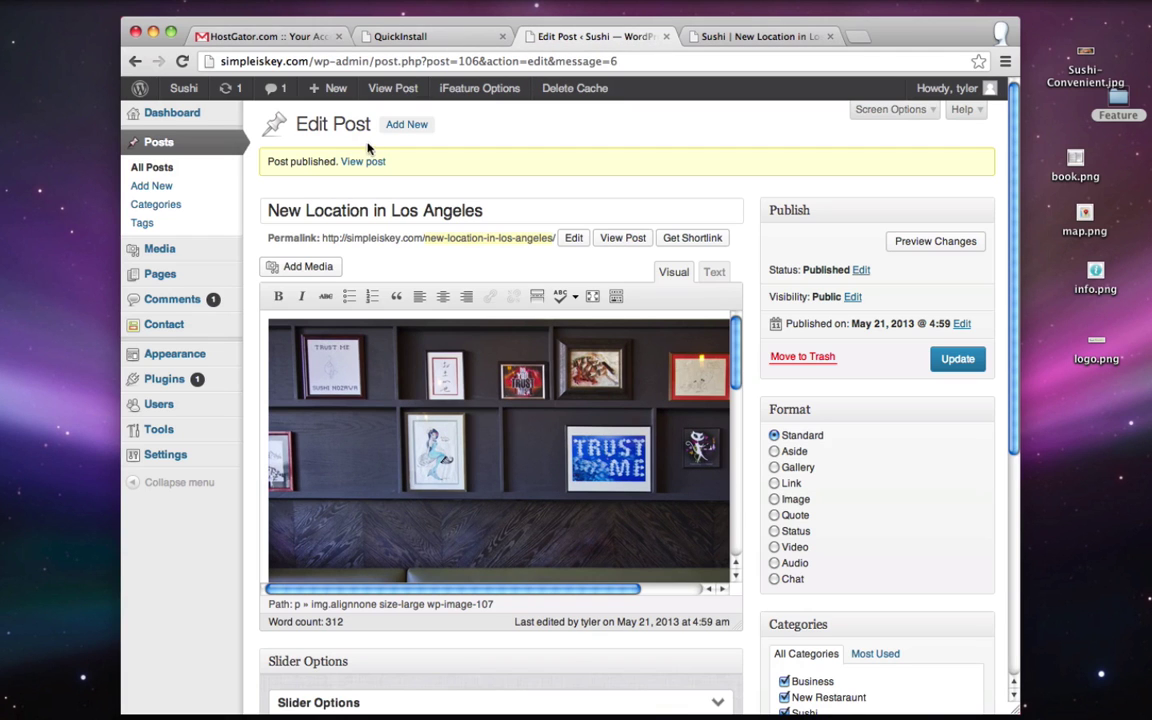
- Start a new post titled 'Now Hiring Waiters'
{"action": "left_click", "coordinate": [414, 127]}
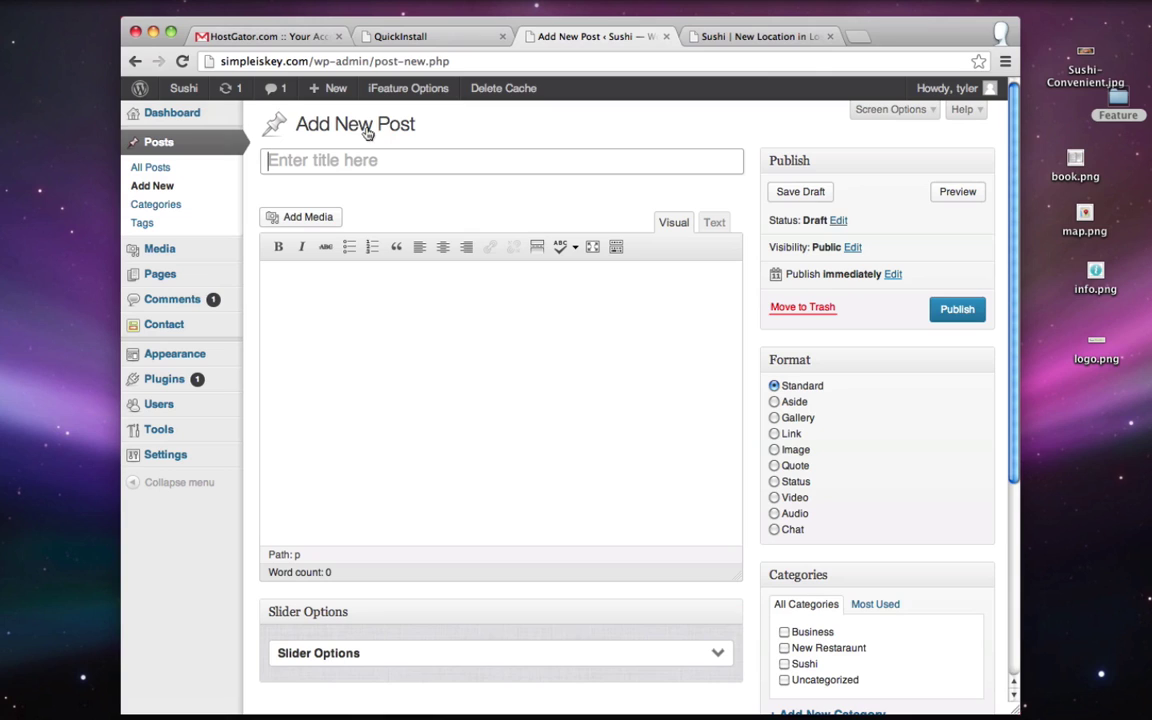
{"action": "left_click", "coordinate": [331, 167]}
{"action": "type", "text": "Now Hi"}
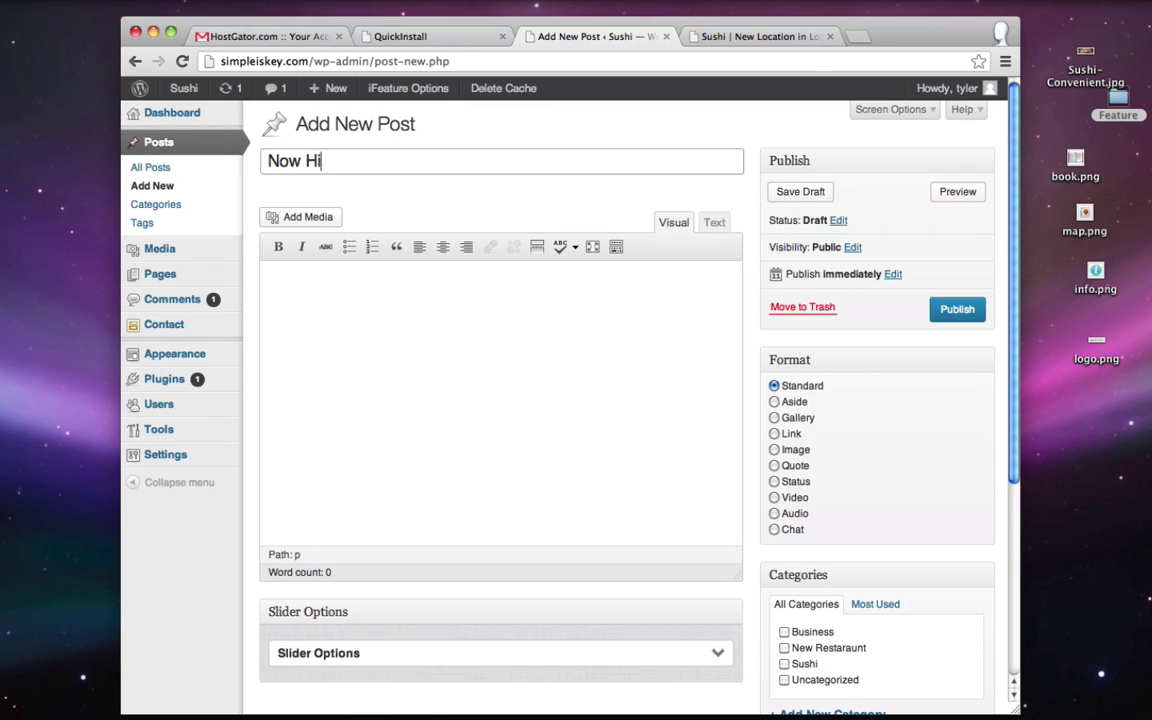
{"action": "type", "text": "ring Waiters"}
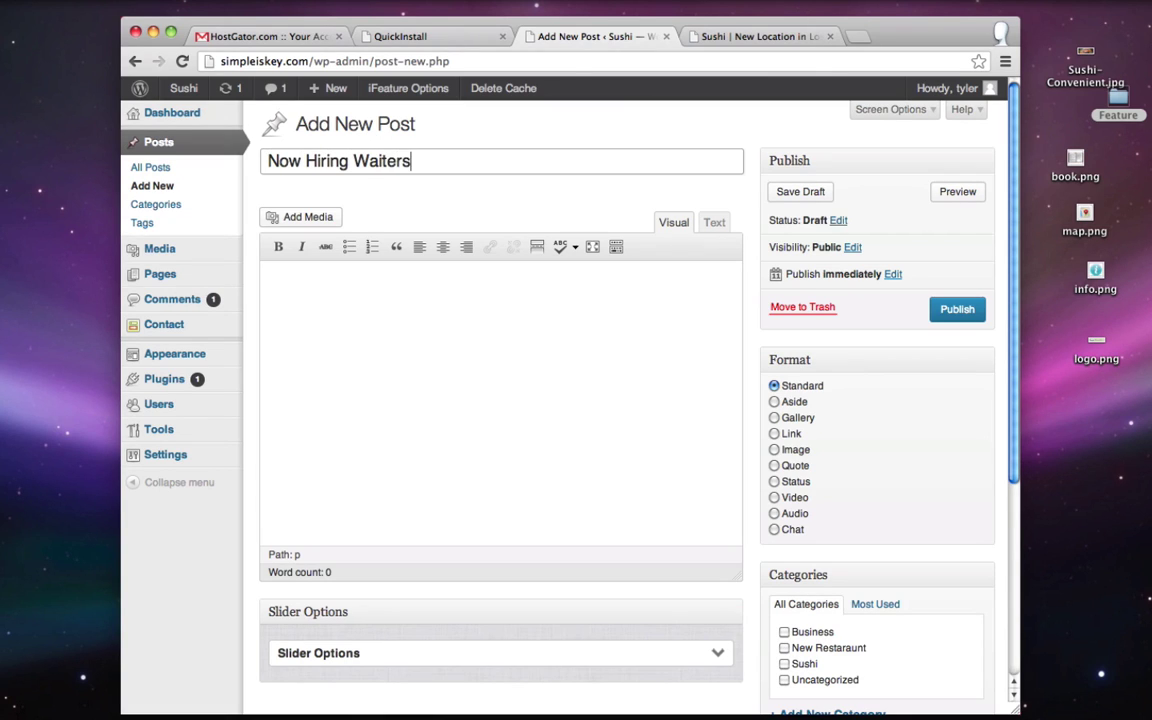
- Paste lorem ipsum into the body and add a read-more break after paragraph two
{"action": "left_click", "coordinate": [451, 309]}
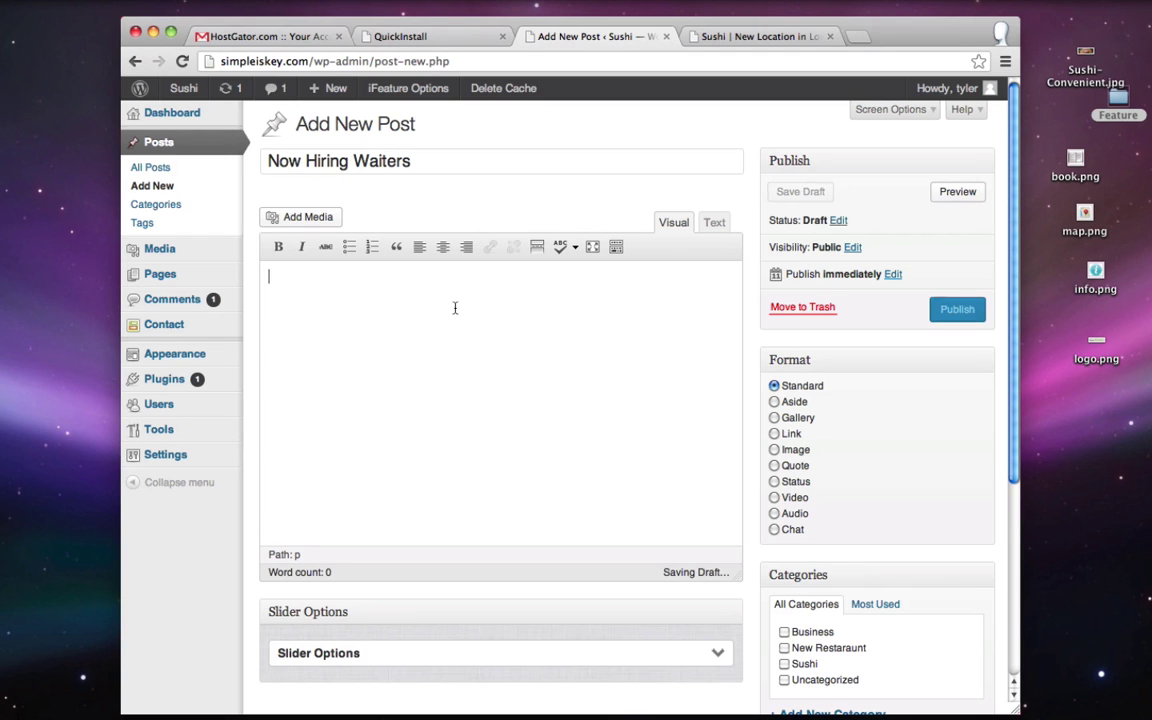
{"action": "key", "text": "ctrl+v"}
{"action": "scroll", "coordinate": [390, 353], "scroll_direction": "up", "scroll_amount": 10}
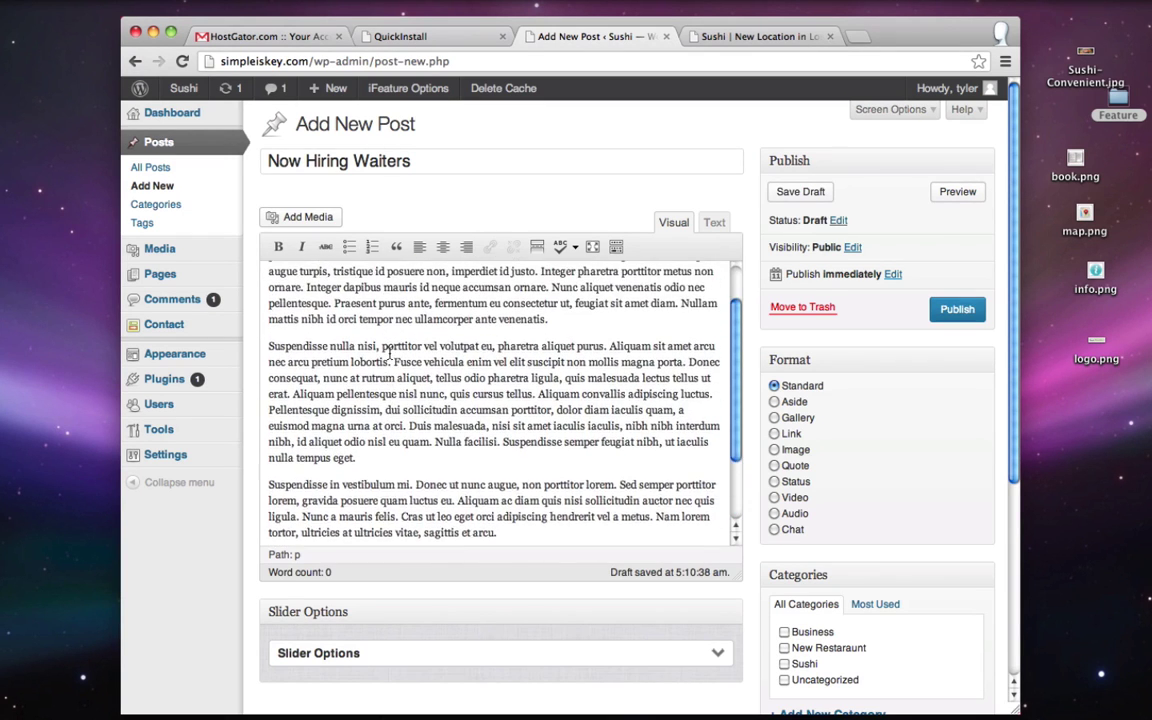
{"action": "scroll", "coordinate": [390, 353], "scroll_direction": "up", "scroll_amount": 1}
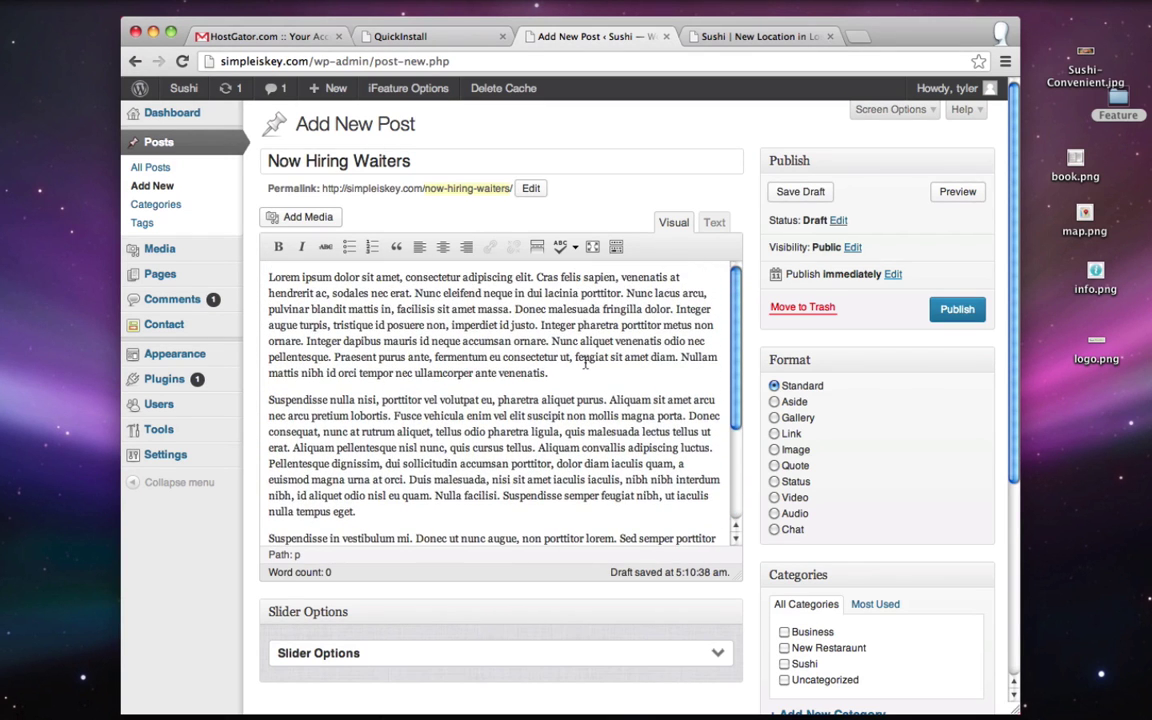
{"action": "key", "text": "Return"}
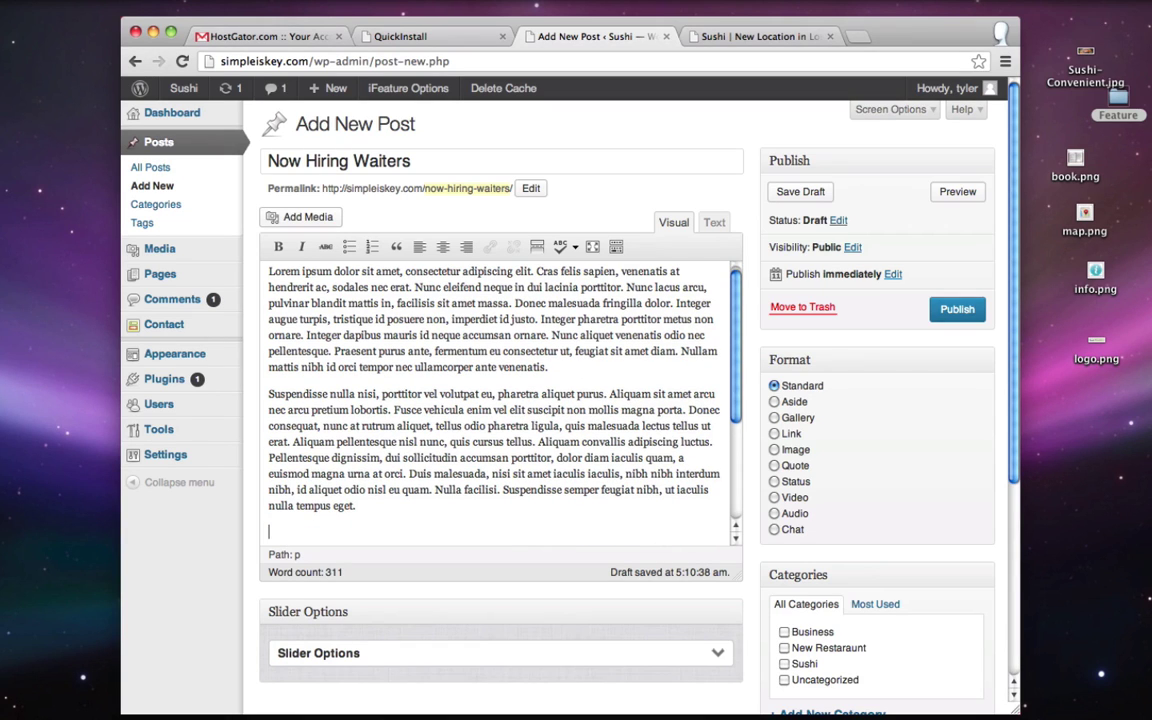
{"action": "key", "text": "ctrl+v"}
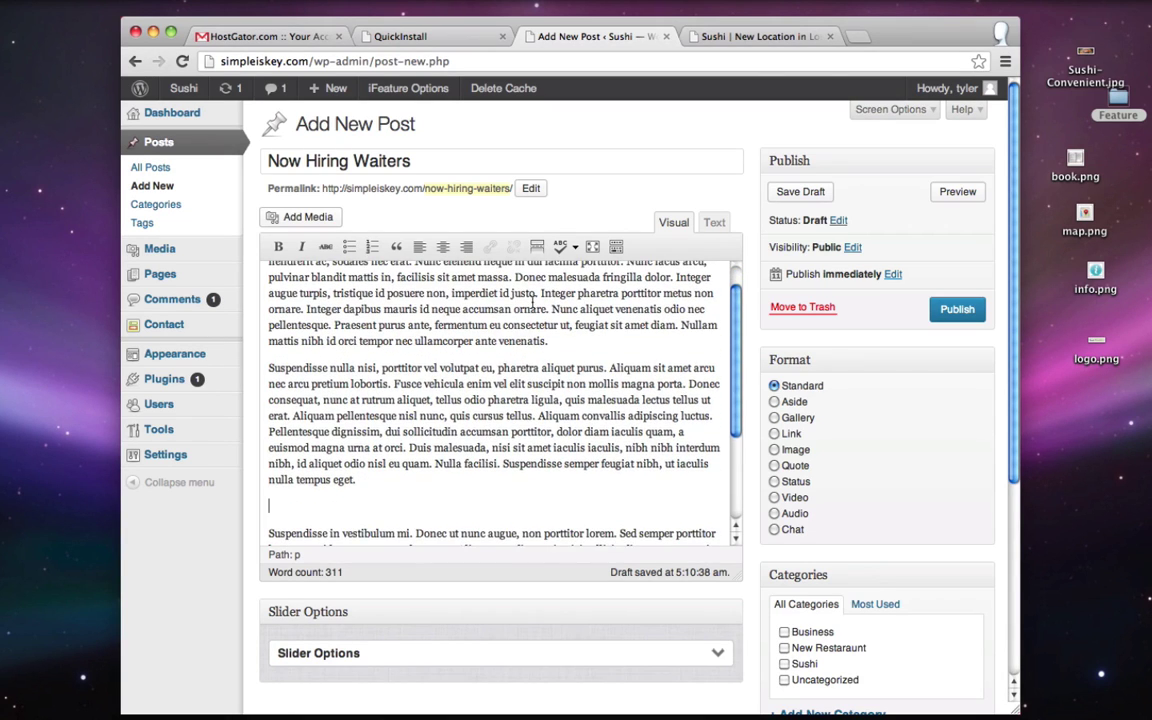
{"action": "left_click", "coordinate": [537, 248]}
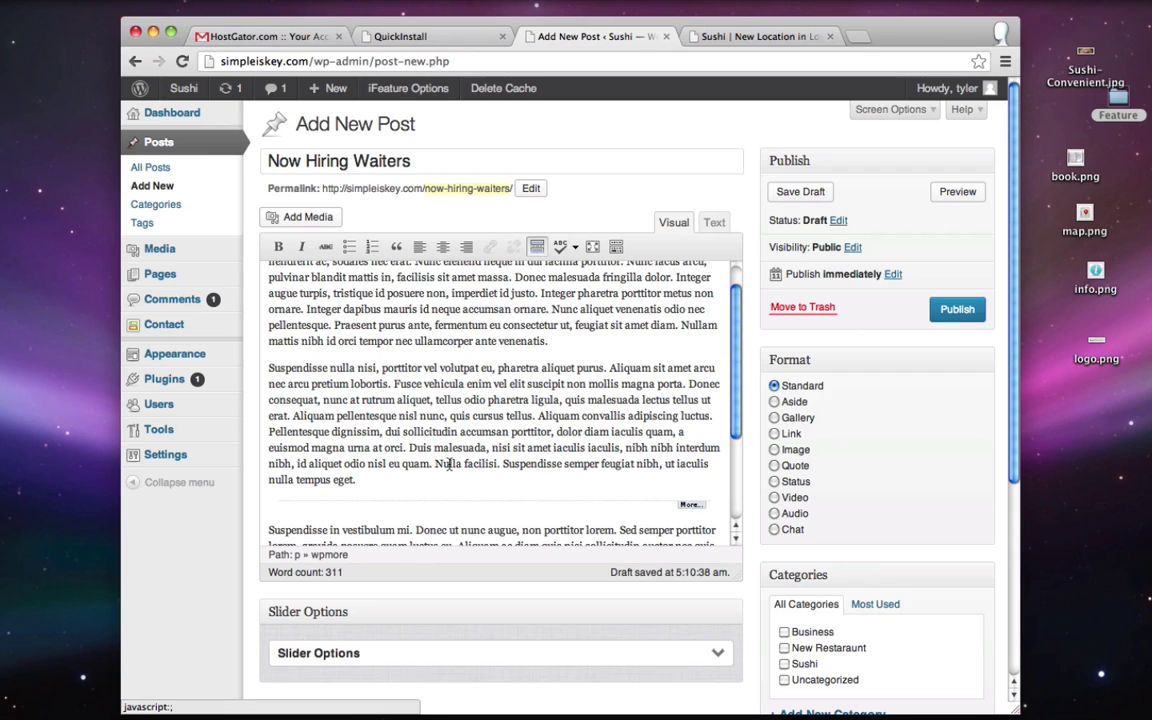
{"action": "scroll", "coordinate": [450, 464], "scroll_direction": "up", "scroll_amount": 2}
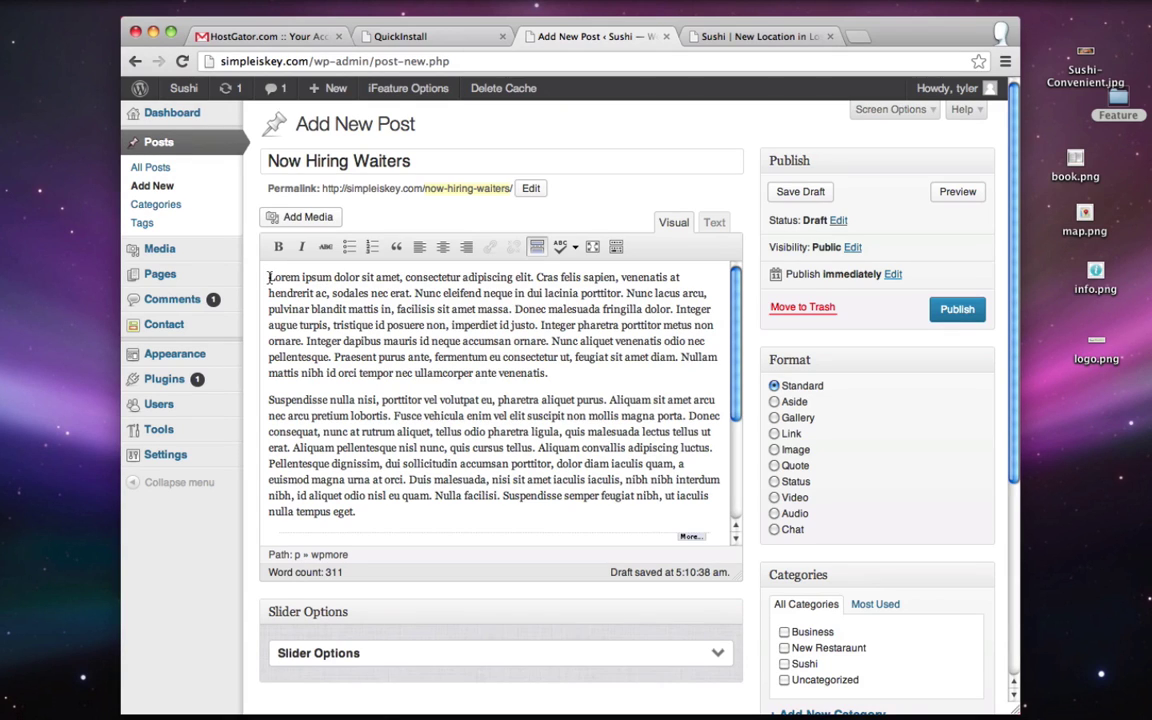
- Upload Now-Hiring.png through Add Media
{"action": "left_click", "coordinate": [290, 217]}
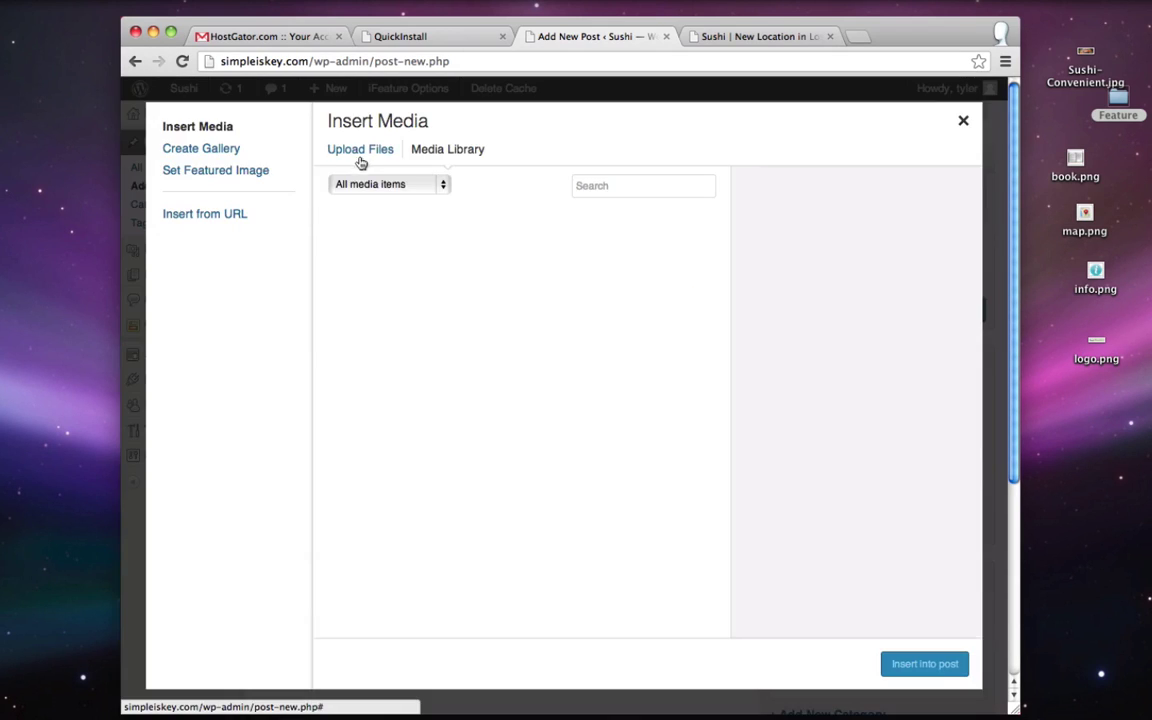
{"action": "left_click", "coordinate": [358, 150]}
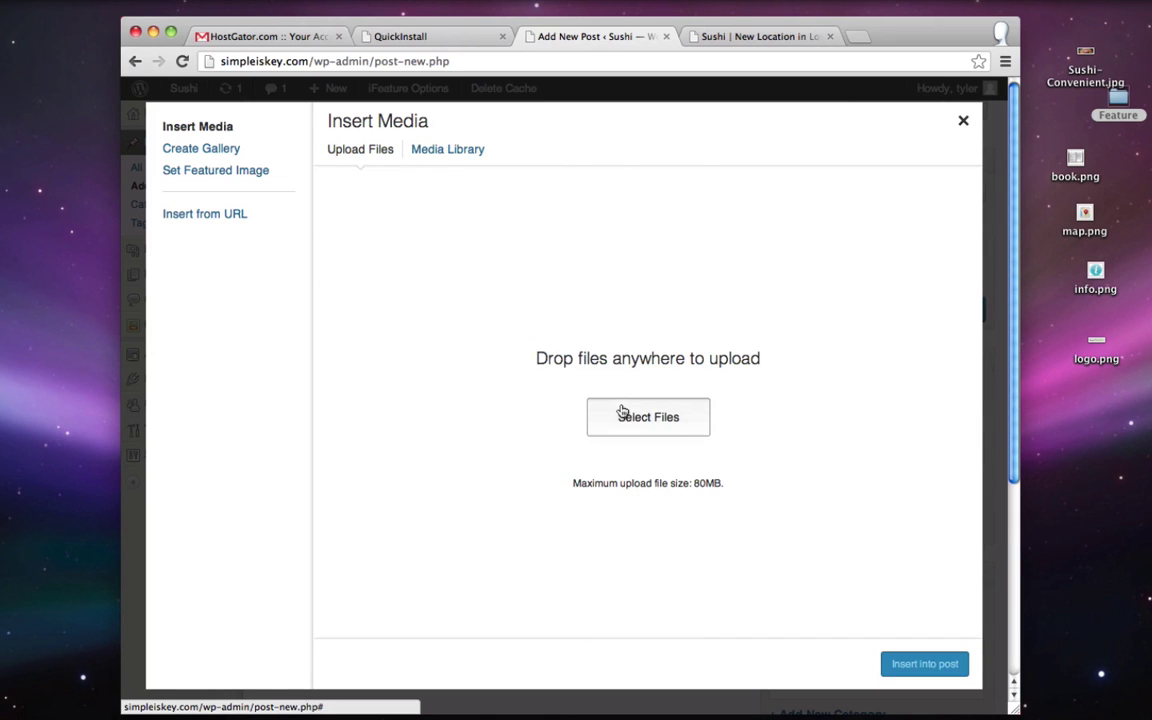
{"action": "left_click", "coordinate": [622, 412]}
{"action": "left_click", "coordinate": [380, 152]}
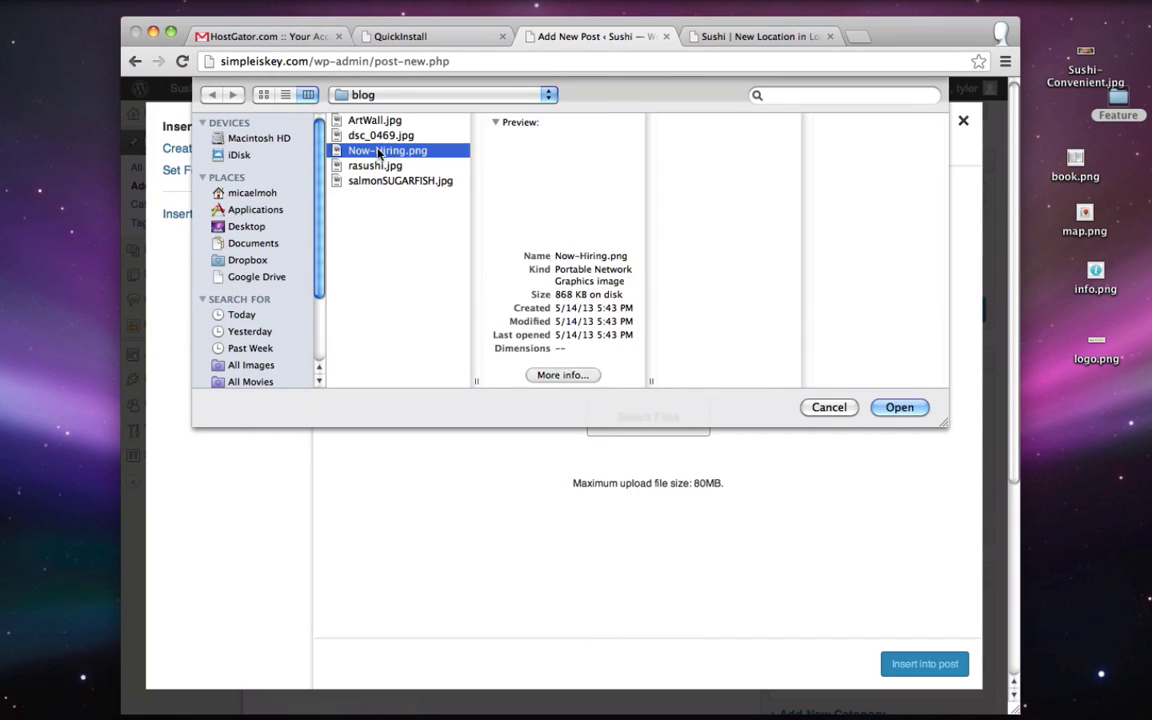
{"action": "left_click", "coordinate": [899, 408]}
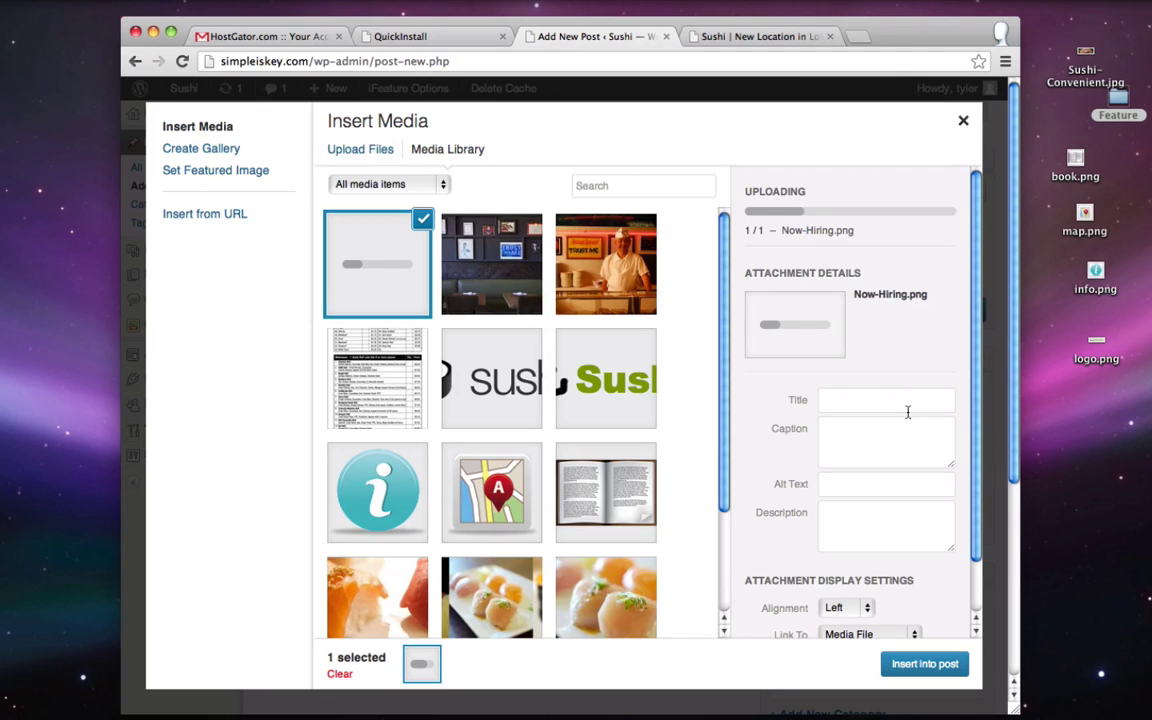
- Insert the image left-aligned, linked to its media file, at Medium 300 × 176 size
{"action": "scroll", "coordinate": [874, 410], "scroll_direction": "down", "scroll_amount": 2}
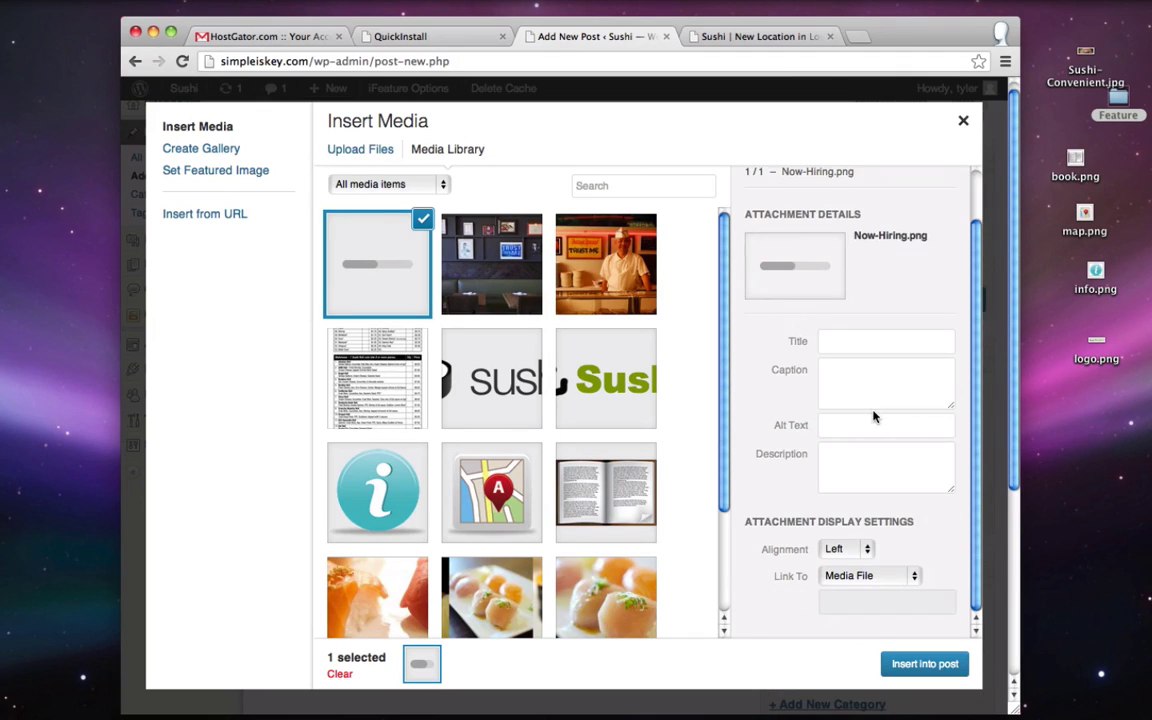
{"action": "left_click", "coordinate": [832, 550]}
{"action": "left_click", "coordinate": [836, 552]}
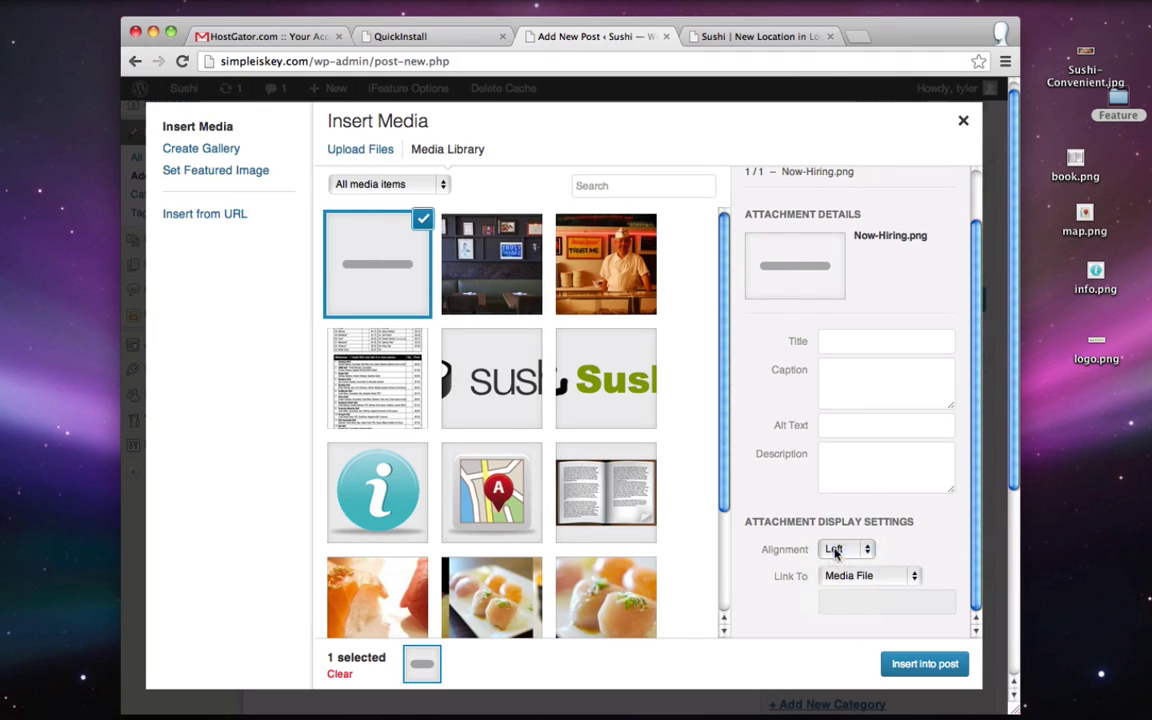
{"action": "left_click", "coordinate": [880, 576]}
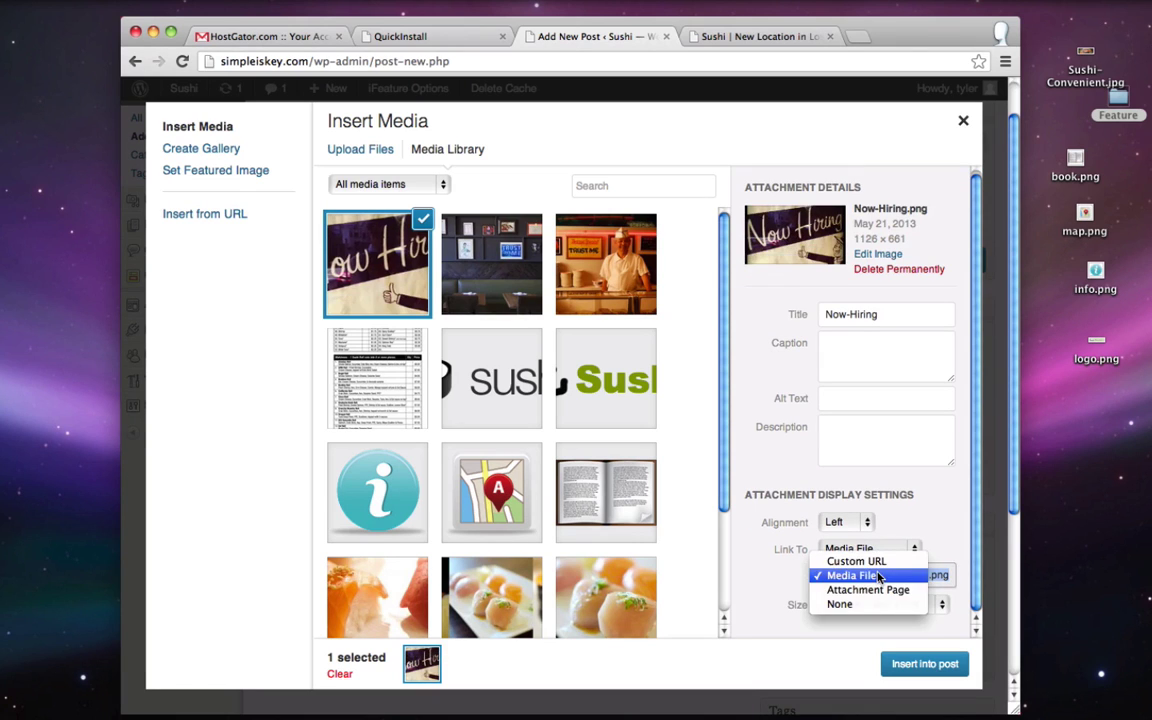
{"action": "left_click", "coordinate": [853, 576]}
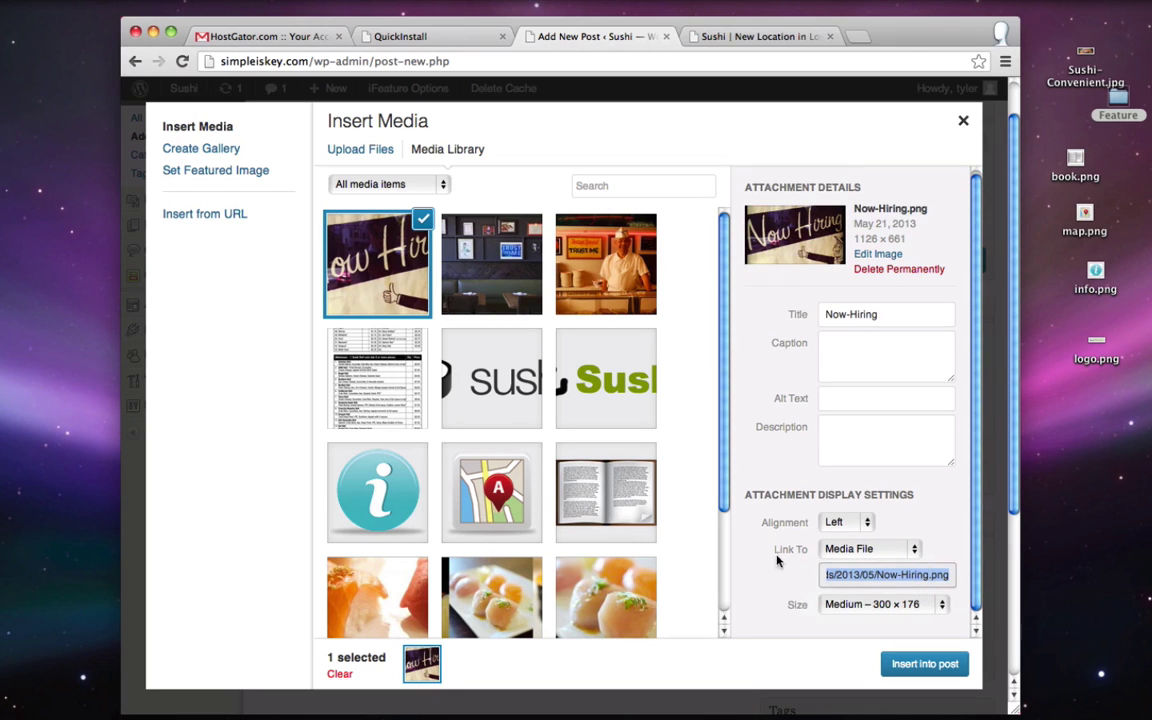
{"action": "left_click", "coordinate": [867, 605]}
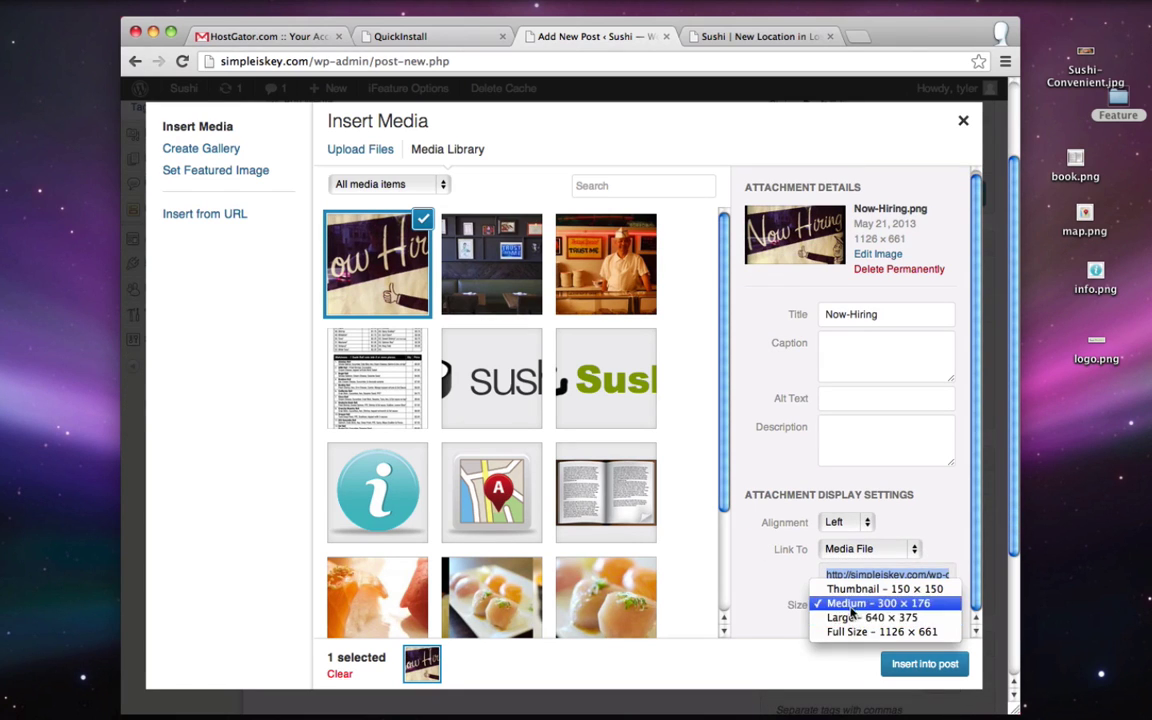
{"action": "left_click", "coordinate": [853, 605]}
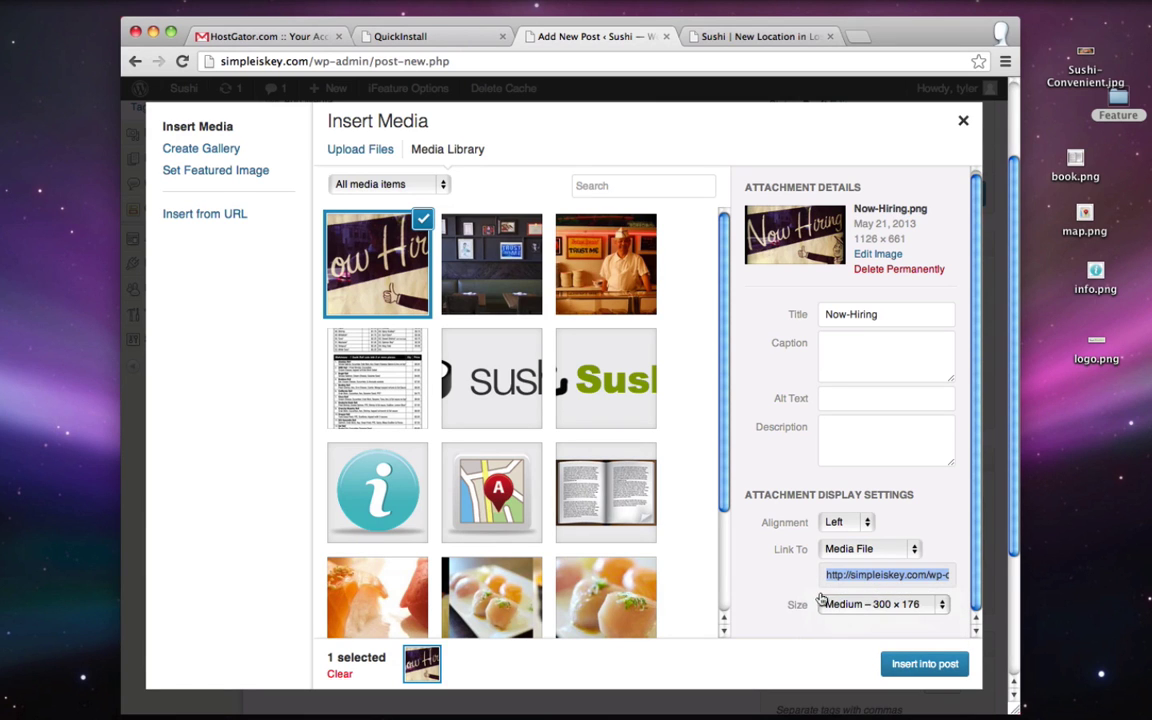
{"action": "left_click", "coordinate": [925, 666]}
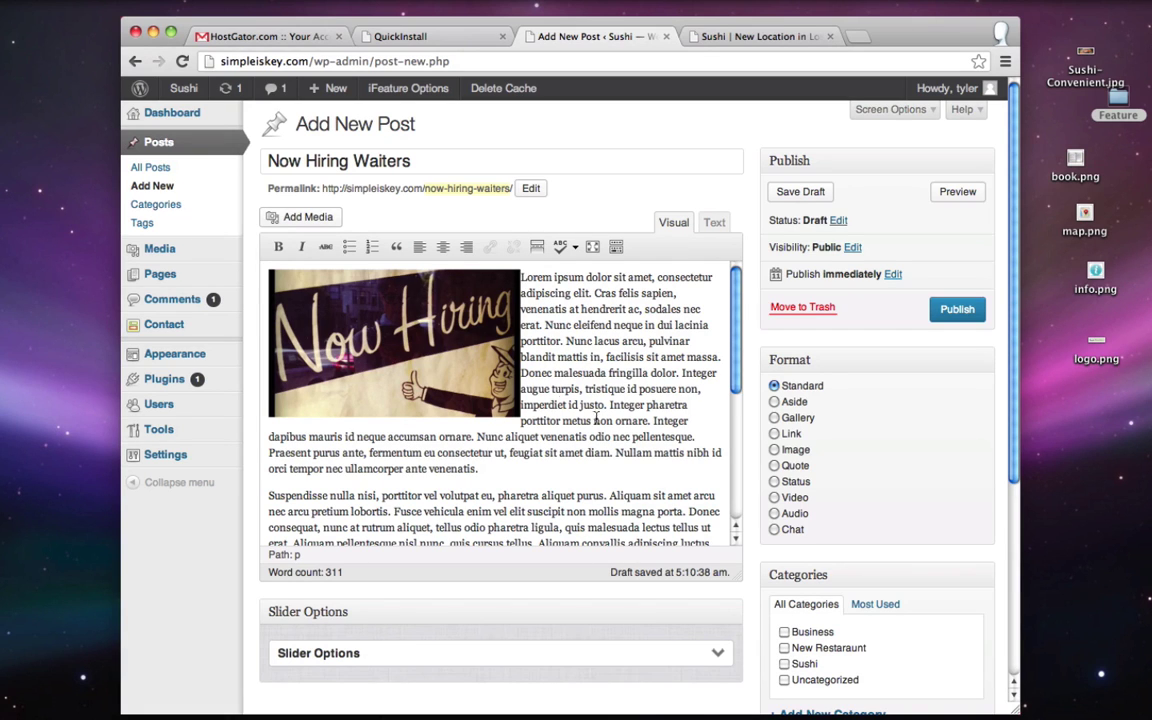
- File the post under Business and a new Hiring category
{"action": "scroll", "coordinate": [835, 365], "scroll_direction": "down", "scroll_amount": 3}
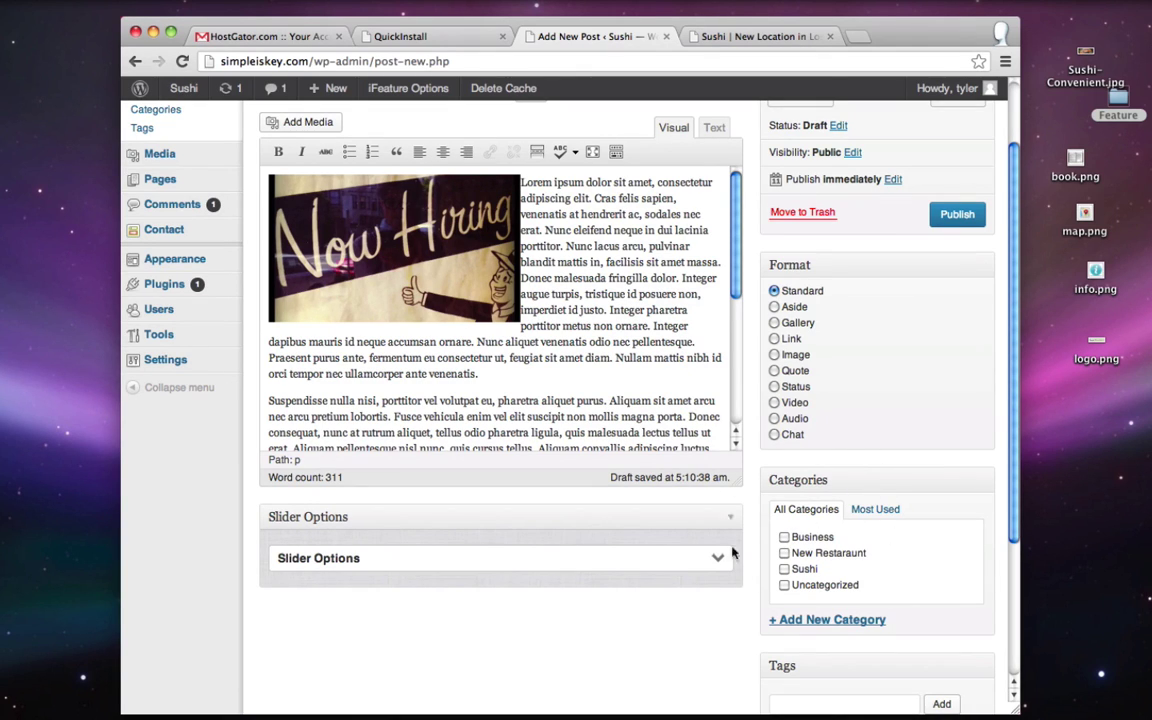
{"action": "left_click", "coordinate": [785, 537]}
{"action": "left_click", "coordinate": [813, 620]}
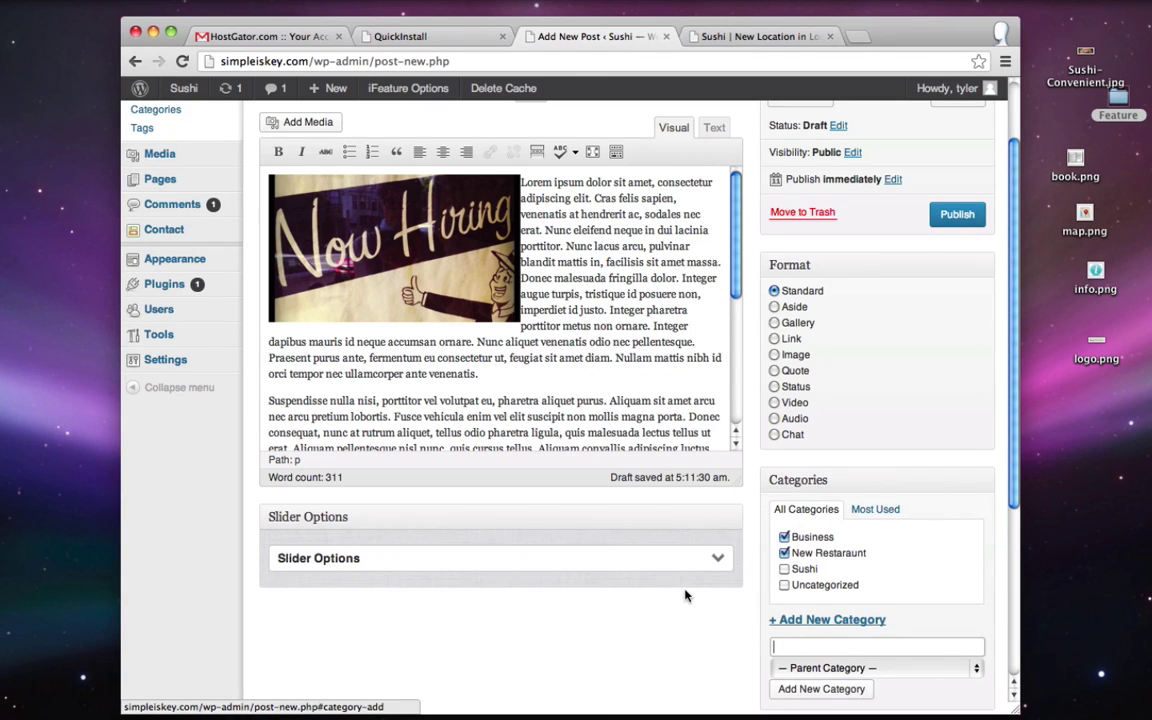
{"action": "scroll", "coordinate": [686, 596], "scroll_direction": "down", "scroll_amount": 1}
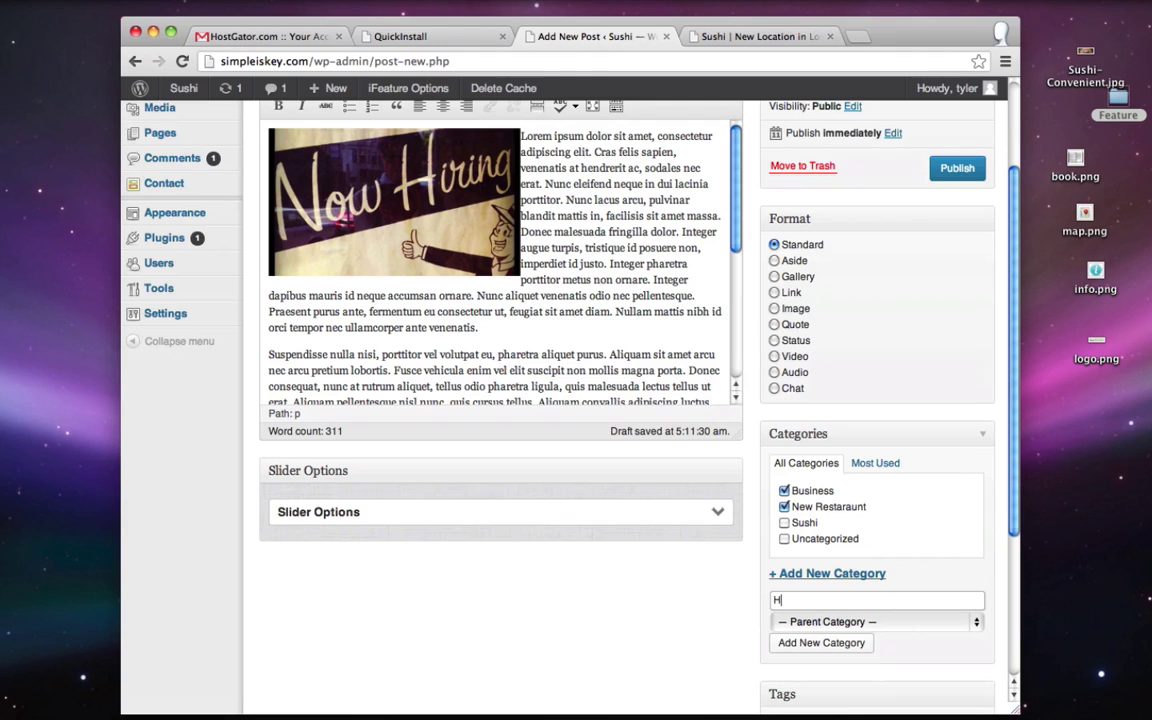
{"action": "left_click", "coordinate": [821, 643]}
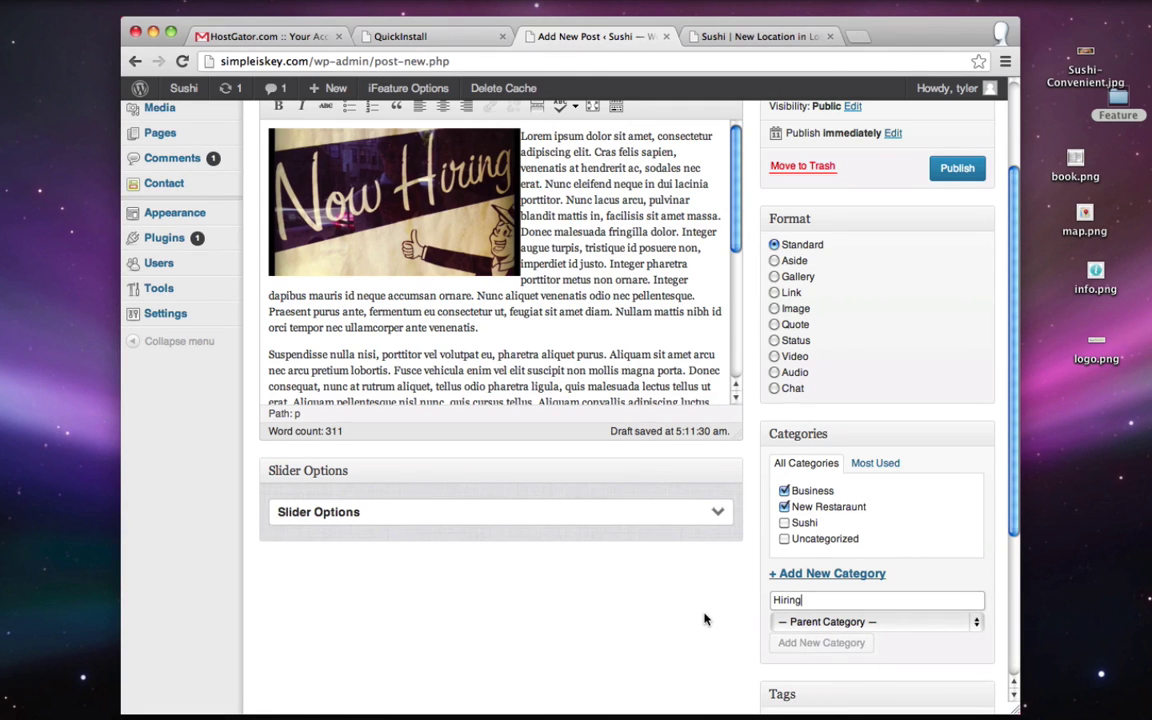
{"action": "scroll", "coordinate": [700, 607], "scroll_direction": "down", "scroll_amount": 1}
{"action": "scroll", "coordinate": [700, 607], "scroll_direction": "down", "scroll_amount": 2}
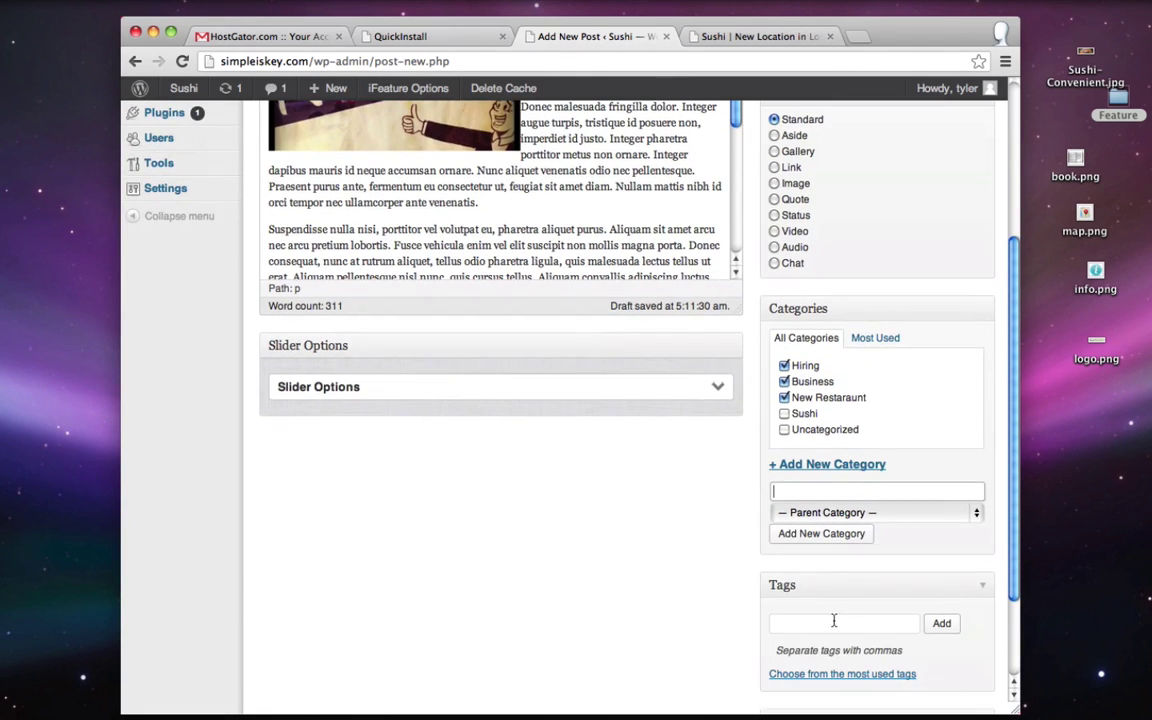
- Tag the post now hiring and make money, then publish it
{"action": "left_click", "coordinate": [818, 624]}
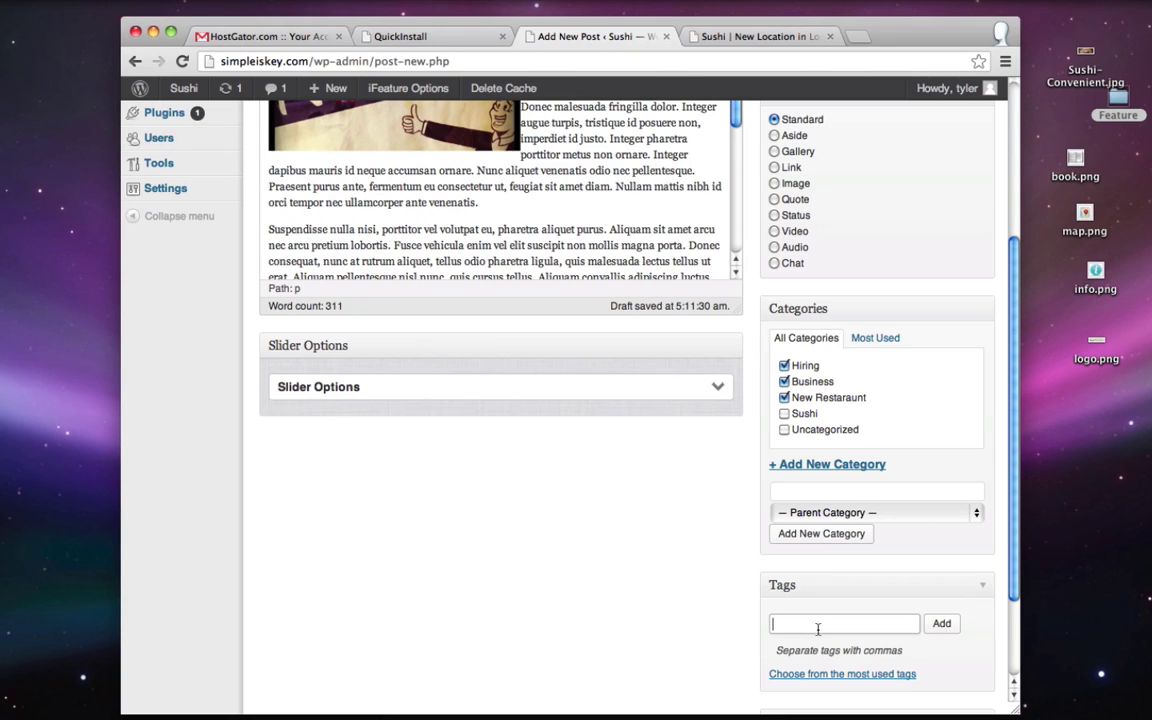
{"action": "left_click", "coordinate": [941, 623]}
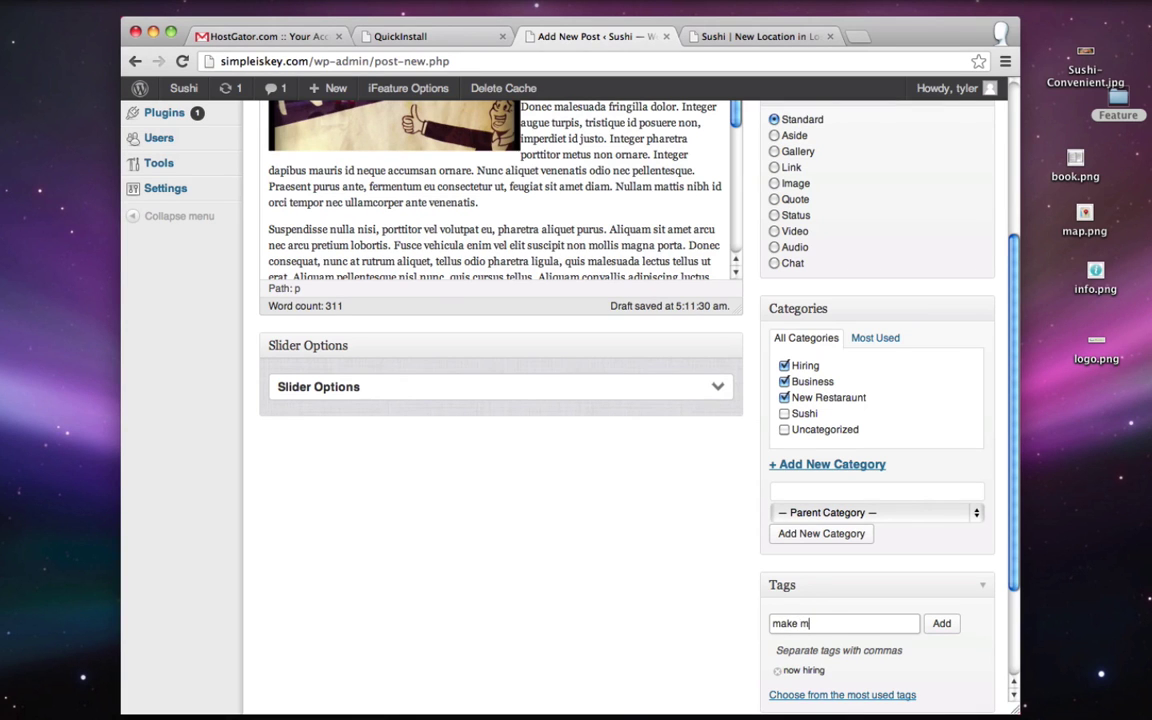
{"action": "type", "text": "make money"}
{"action": "left_click", "coordinate": [938, 624]}
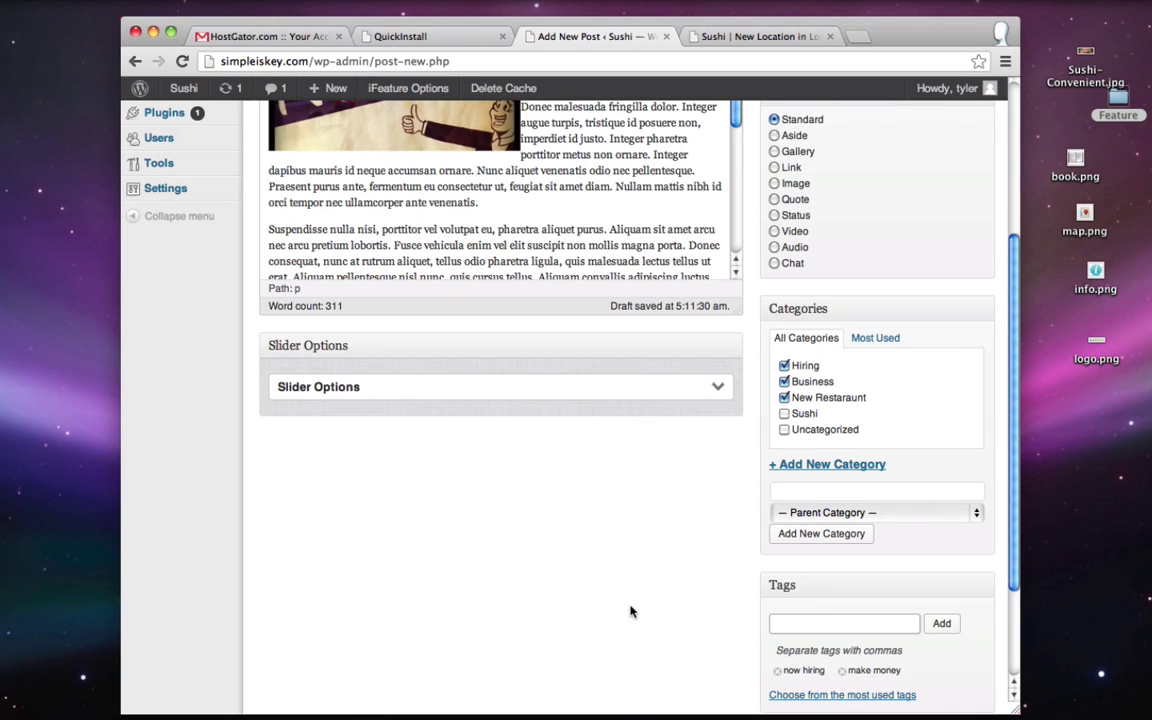
{"action": "scroll", "coordinate": [630, 612], "scroll_direction": "up", "scroll_amount": 2}
{"action": "scroll", "coordinate": [630, 612], "scroll_direction": "up", "scroll_amount": 5}
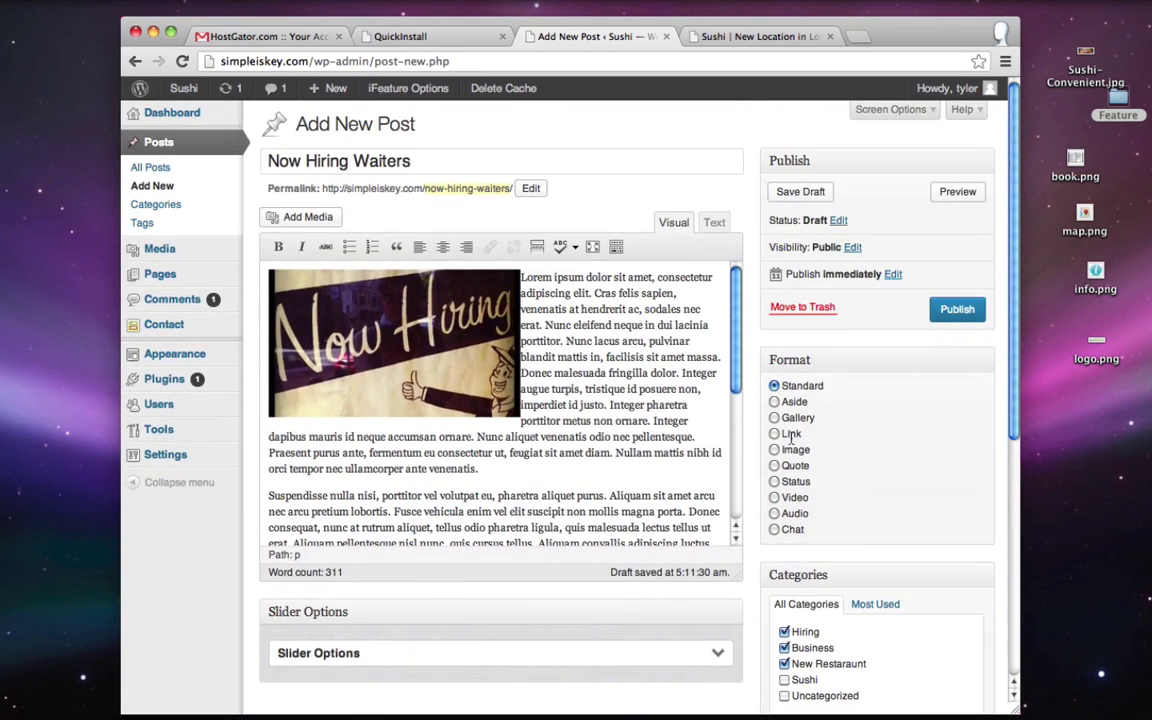
{"action": "left_click", "coordinate": [955, 310]}
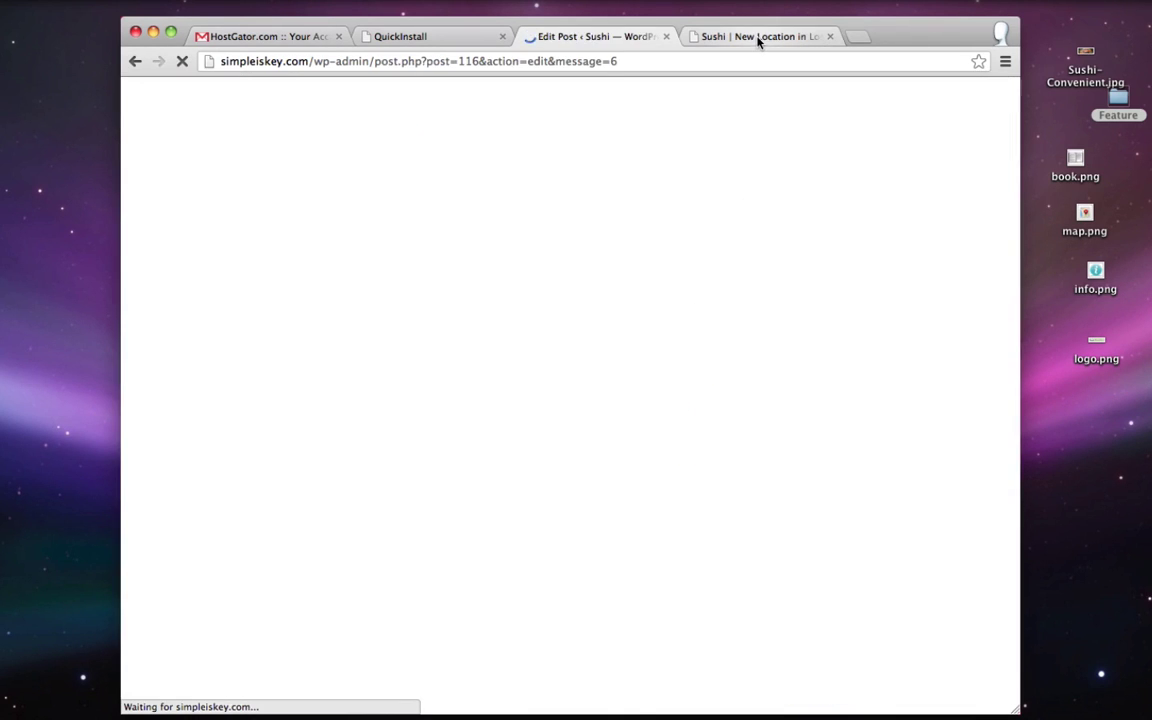
- Open the live Blog page, confirm Now Hiring Waiters tops the posts, then return to the editor
{"action": "left_click", "coordinate": [758, 36]}
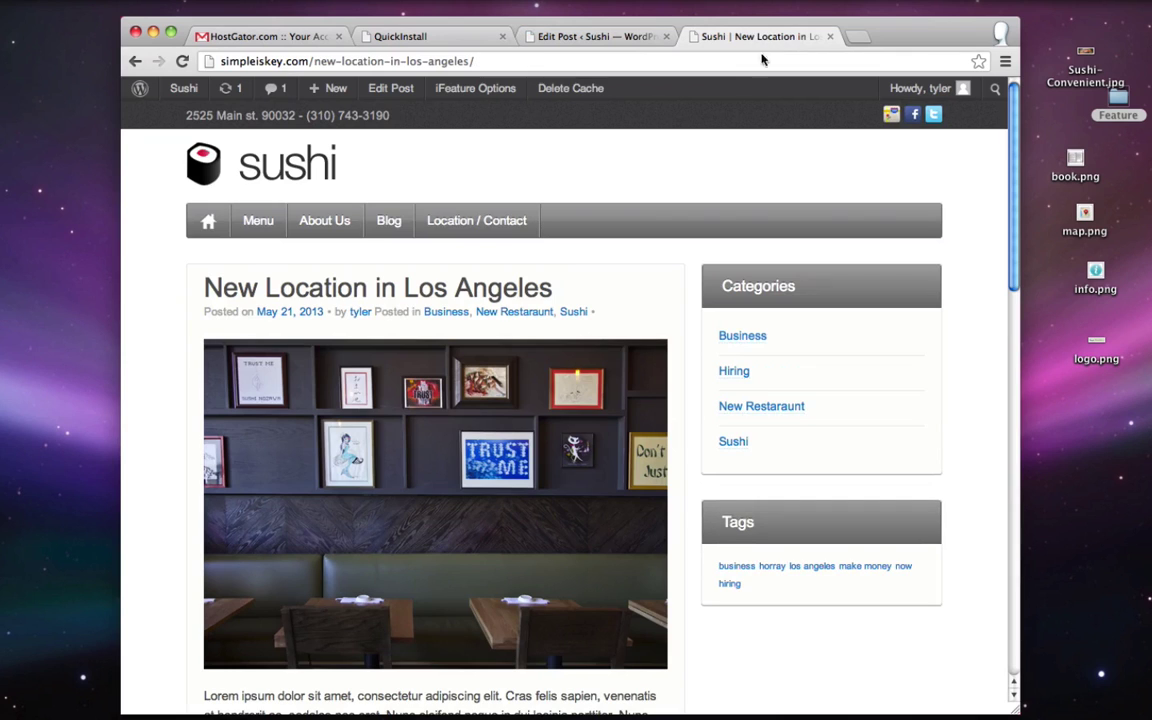
{"action": "left_click", "coordinate": [390, 224]}
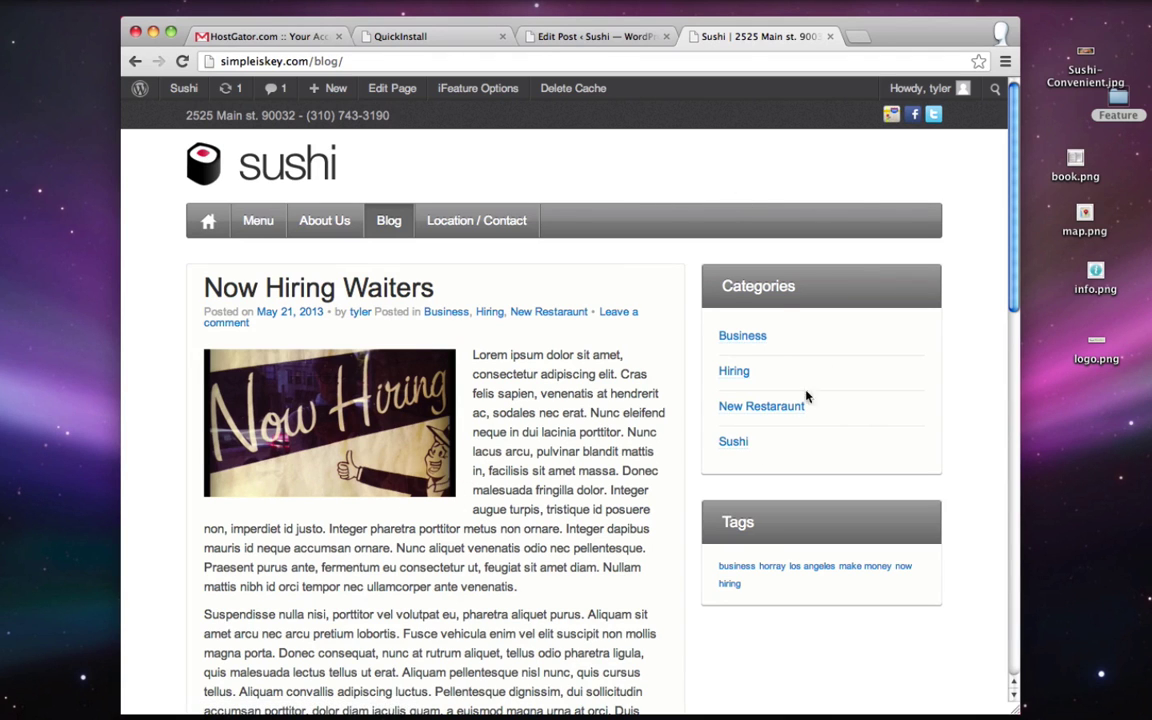
{"action": "scroll", "coordinate": [780, 314], "scroll_direction": "down", "scroll_amount": 3}
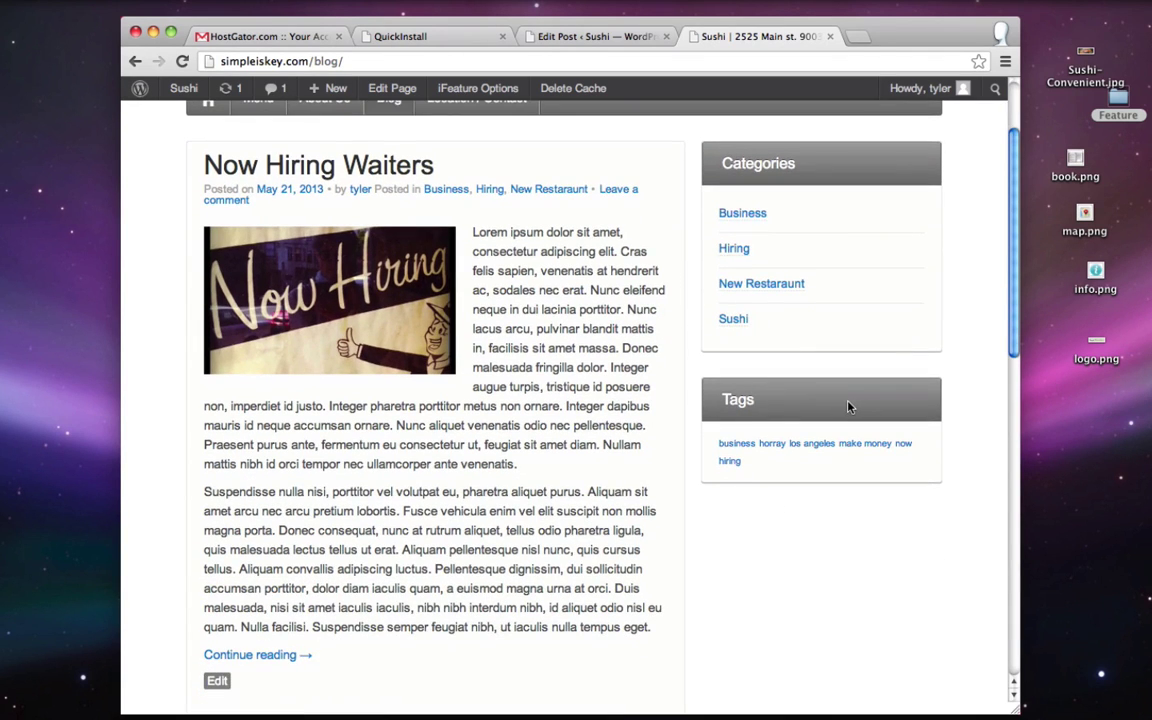
{"action": "scroll", "coordinate": [848, 407], "scroll_direction": "down", "scroll_amount": 10}
{"action": "scroll", "coordinate": [848, 407], "scroll_direction": "up", "scroll_amount": 5}
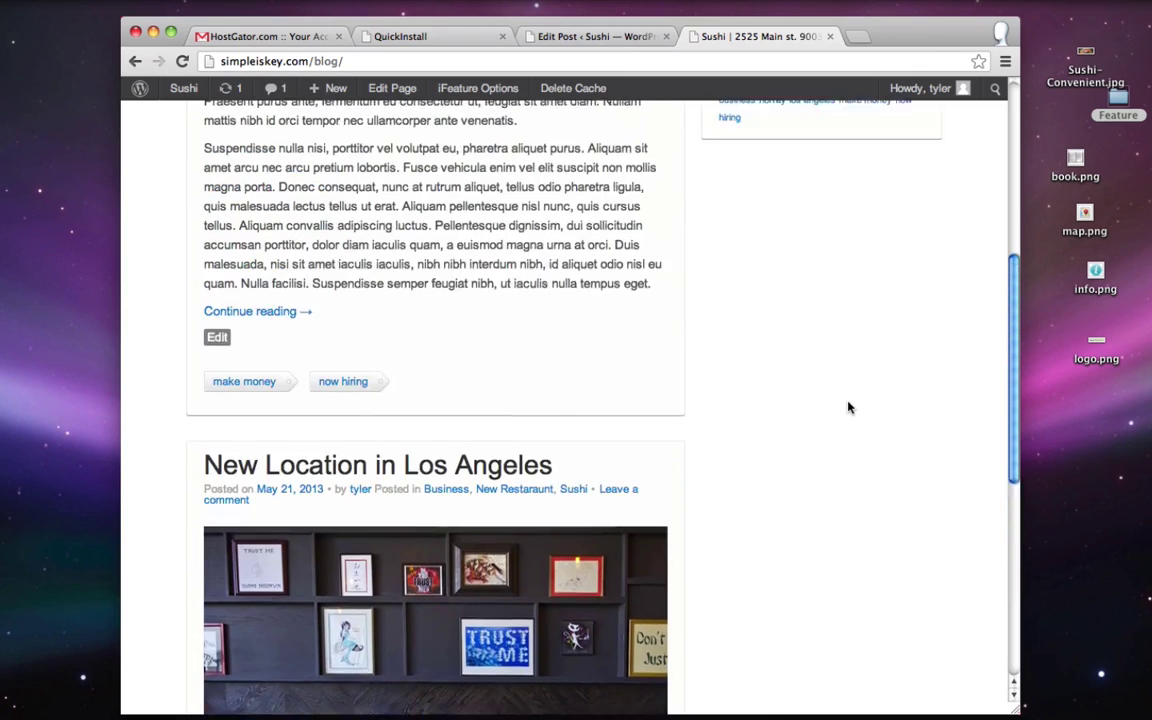
{"action": "scroll", "coordinate": [848, 407], "scroll_direction": "up", "scroll_amount": 10}
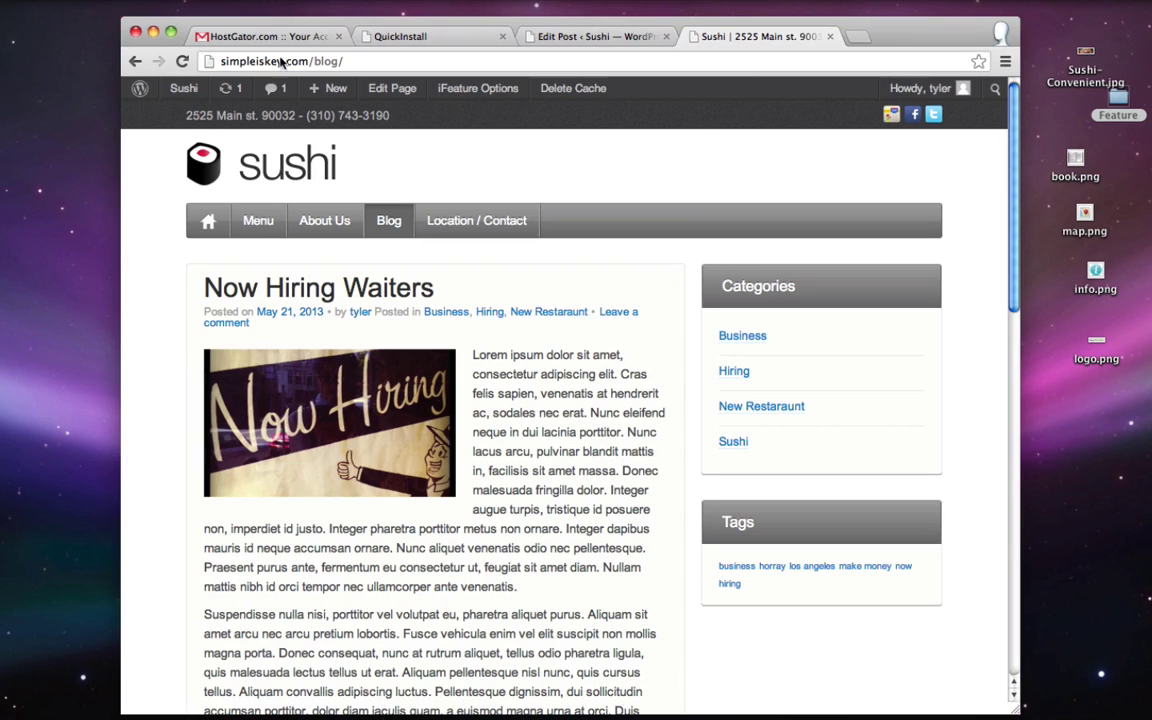
{"action": "left_click", "coordinate": [550, 32]}
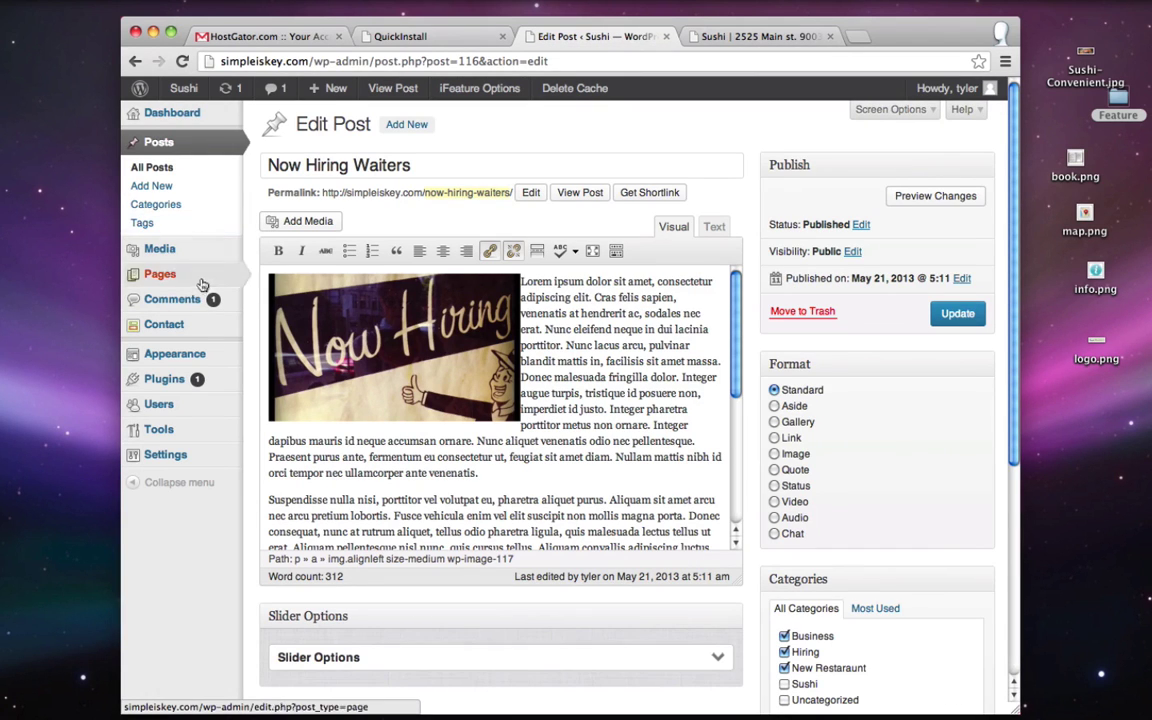
- In iFeature Theme Options, make Twitter Bar an active blog element above Post Page
{"action": "mouse_move", "coordinate": [235, 354]}
{"action": "left_click", "coordinate": [319, 409]}
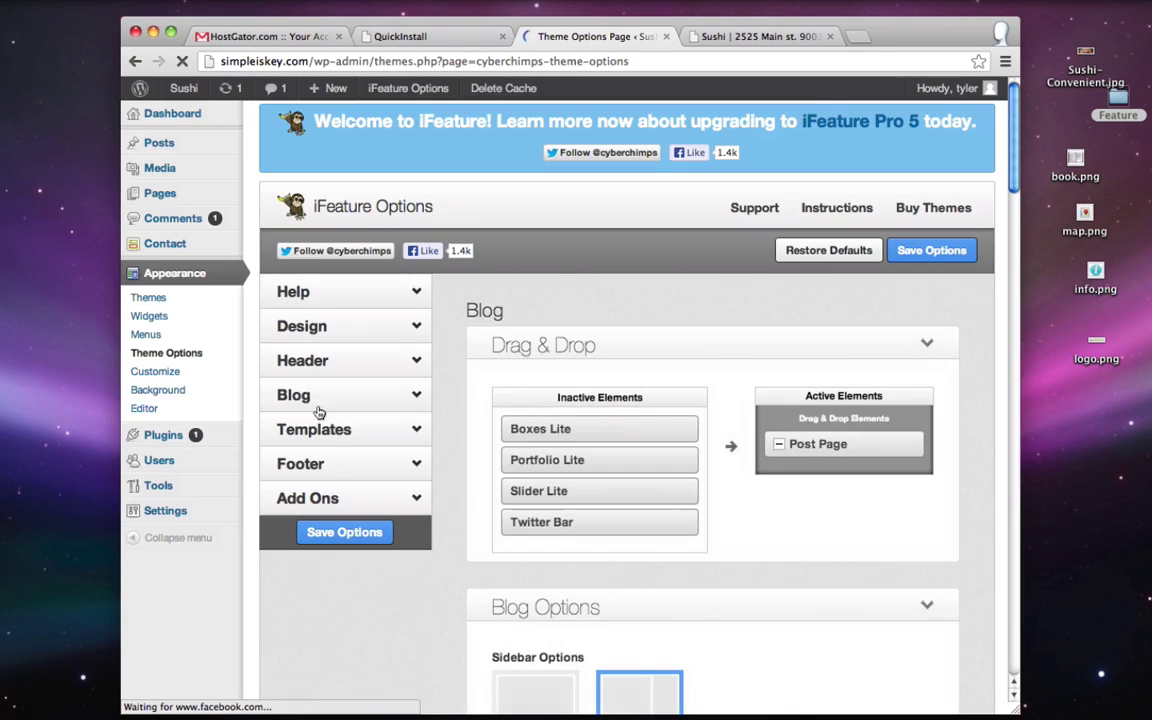
{"action": "left_click", "coordinate": [345, 397]}
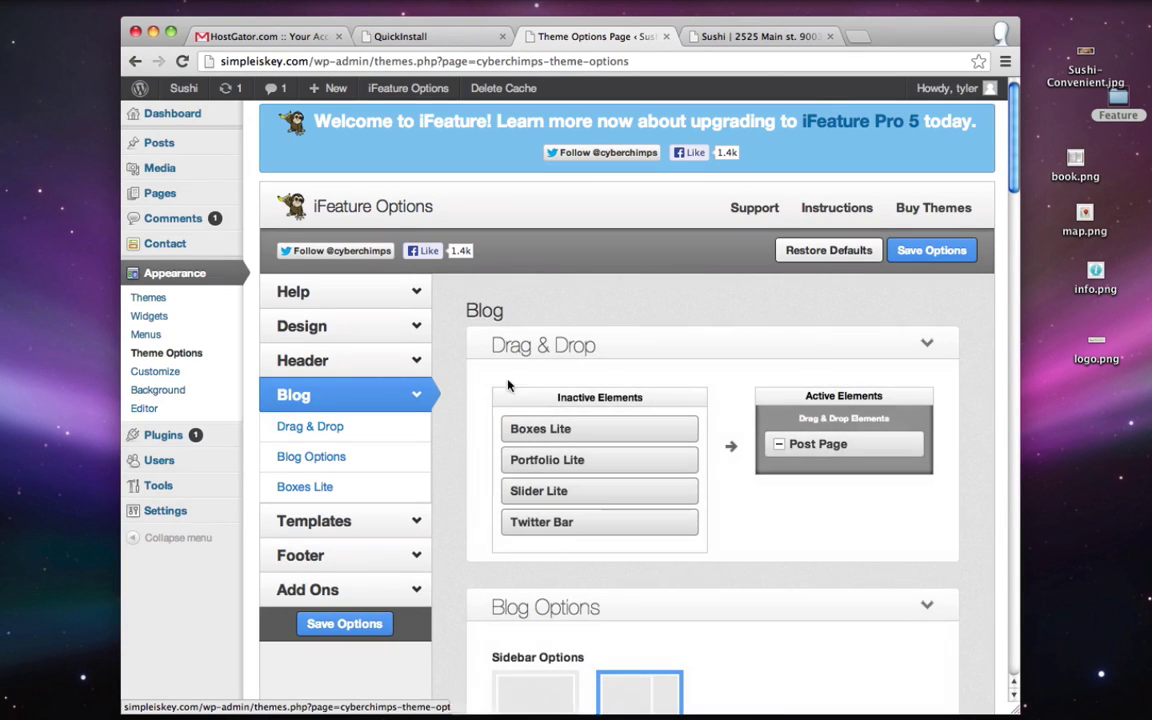
{"action": "left_click_drag", "start_coordinate": [543, 525], "coordinate": [798, 444]}
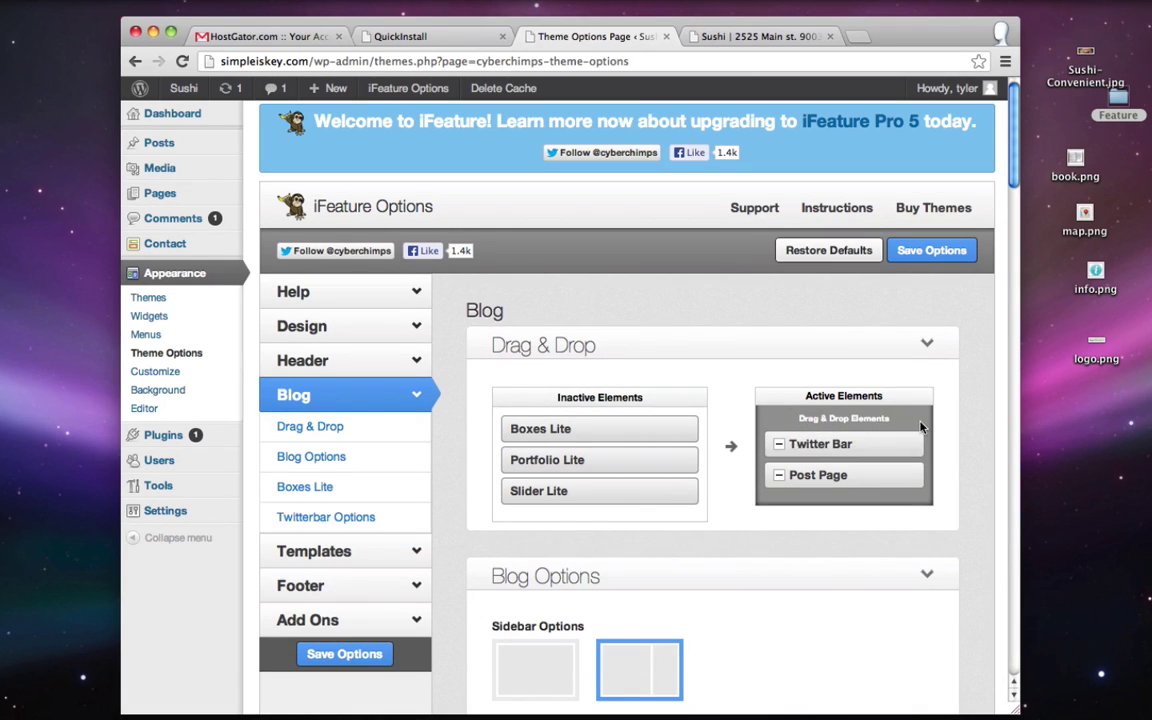
- Fill in the Twitter handle and save the theme options
{"action": "scroll", "coordinate": [921, 428], "scroll_direction": "down", "scroll_amount": 5}
{"action": "scroll", "coordinate": [921, 428], "scroll_direction": "down", "scroll_amount": 10}
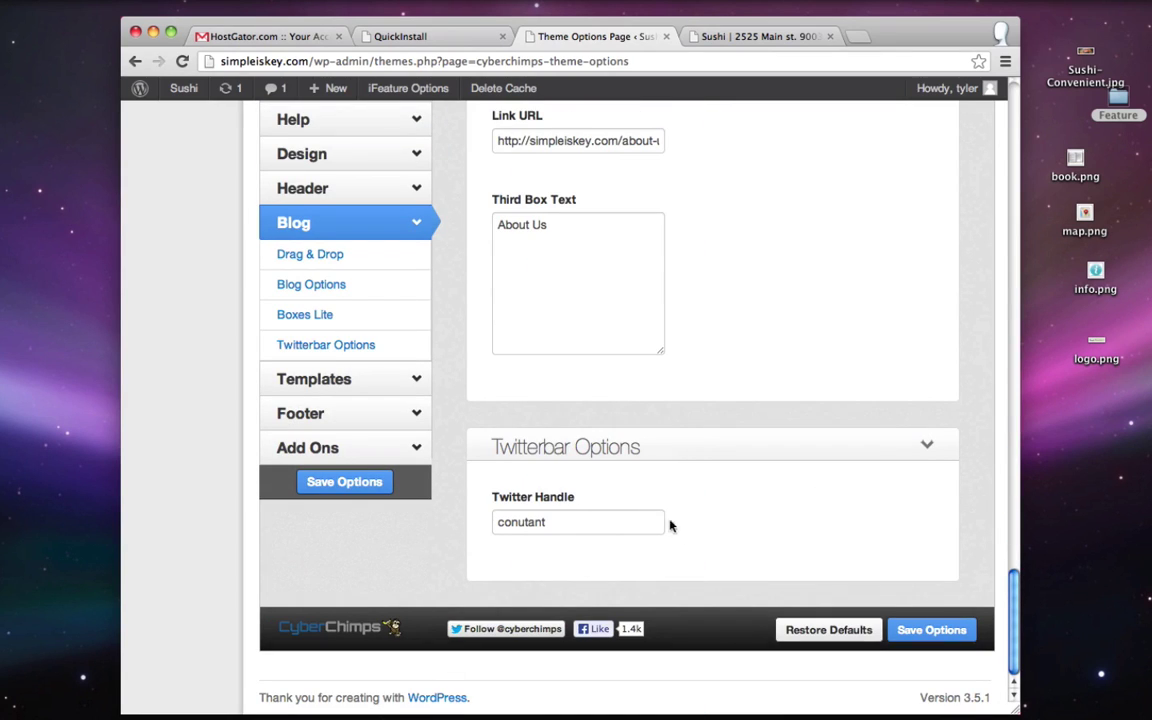
{"action": "left_click", "coordinate": [575, 521]}
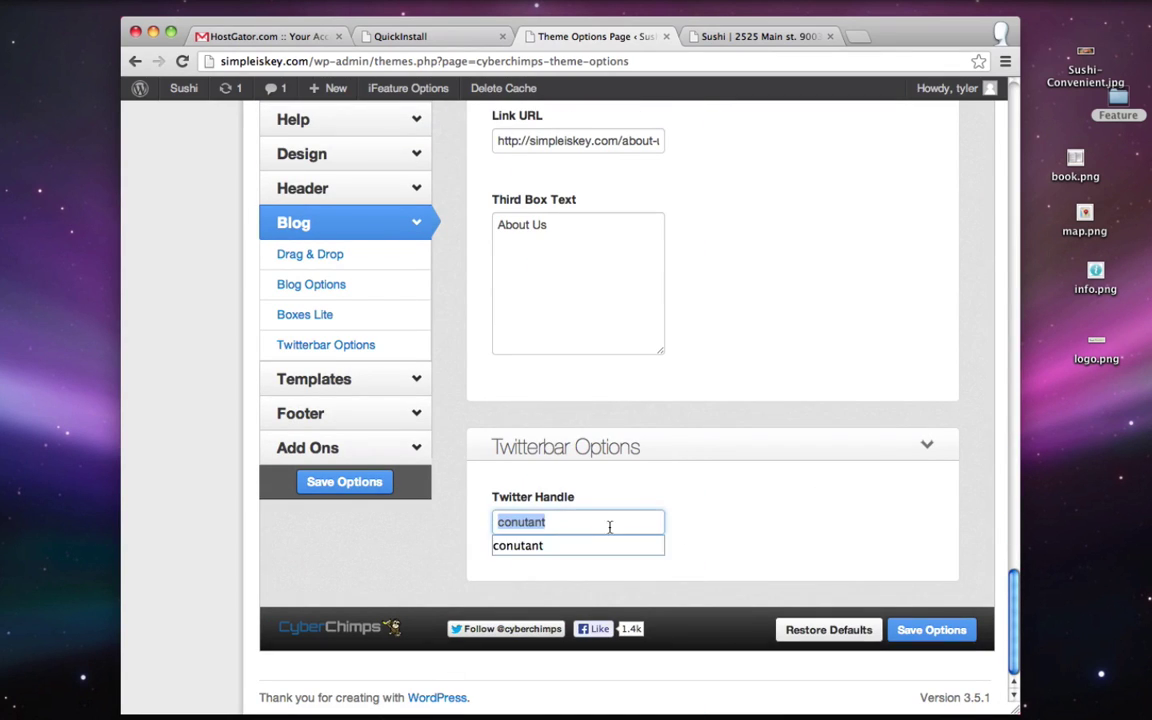
{"action": "key", "text": "Down"}
{"action": "left_click", "coordinate": [930, 630]}
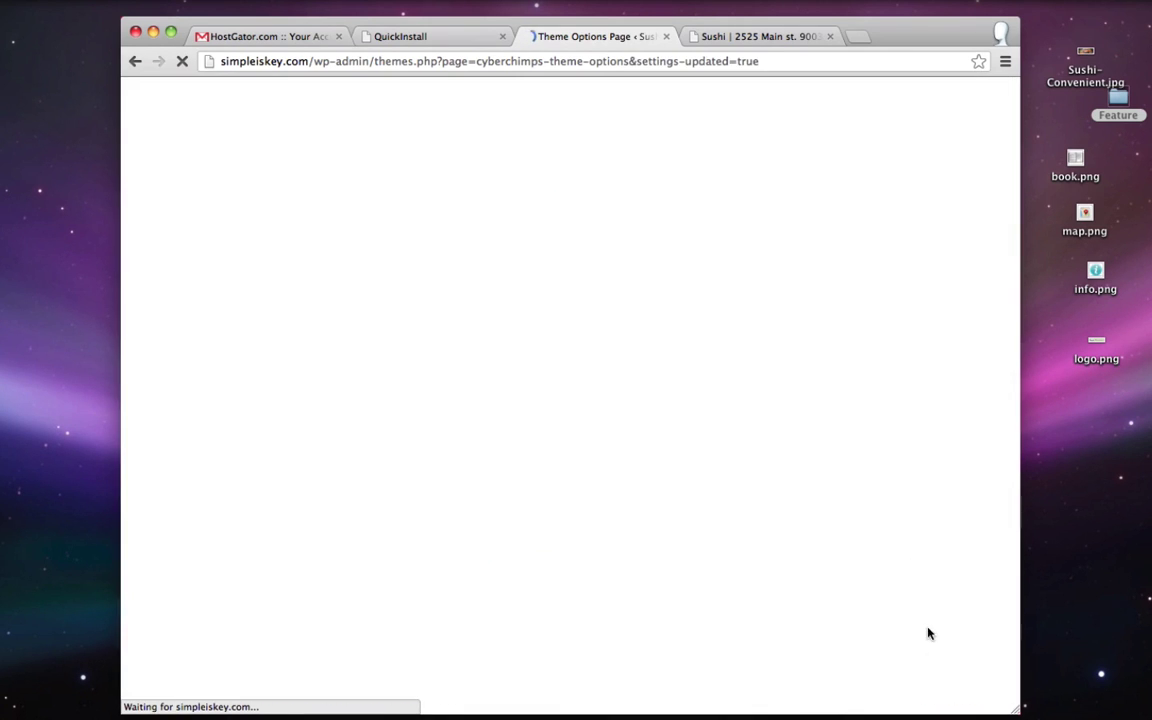
{"action": "key", "text": "ctrl+Tab"}
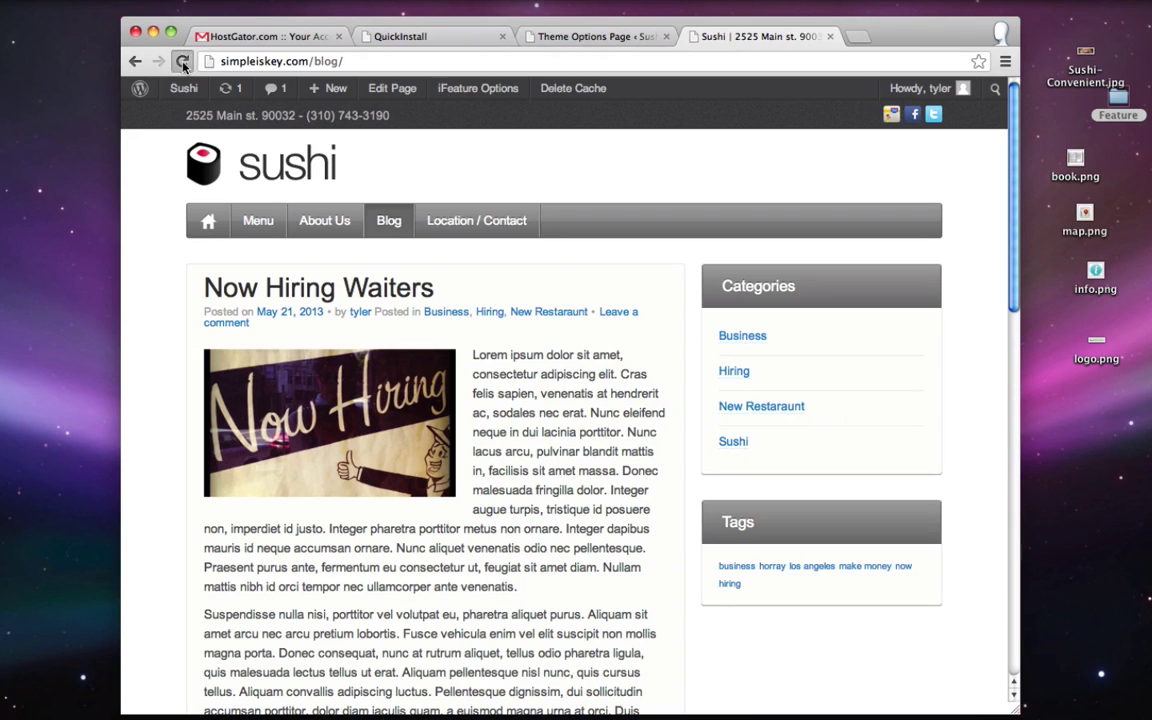
- Reload the live blog to see the Twitter bar above the posts, then view Location / Contact
{"action": "left_click", "coordinate": [182, 61]}
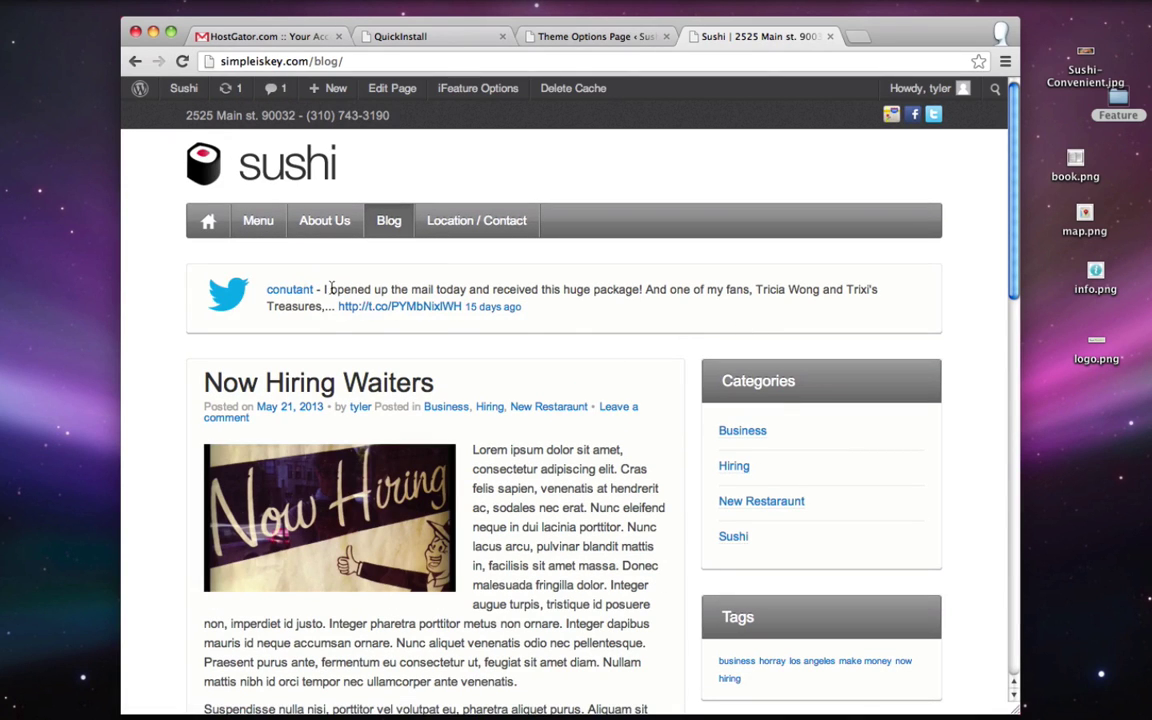
{"action": "left_click_drag", "start_coordinate": [341, 288], "coordinate": [865, 316]}
{"action": "left_click", "coordinate": [786, 328]}
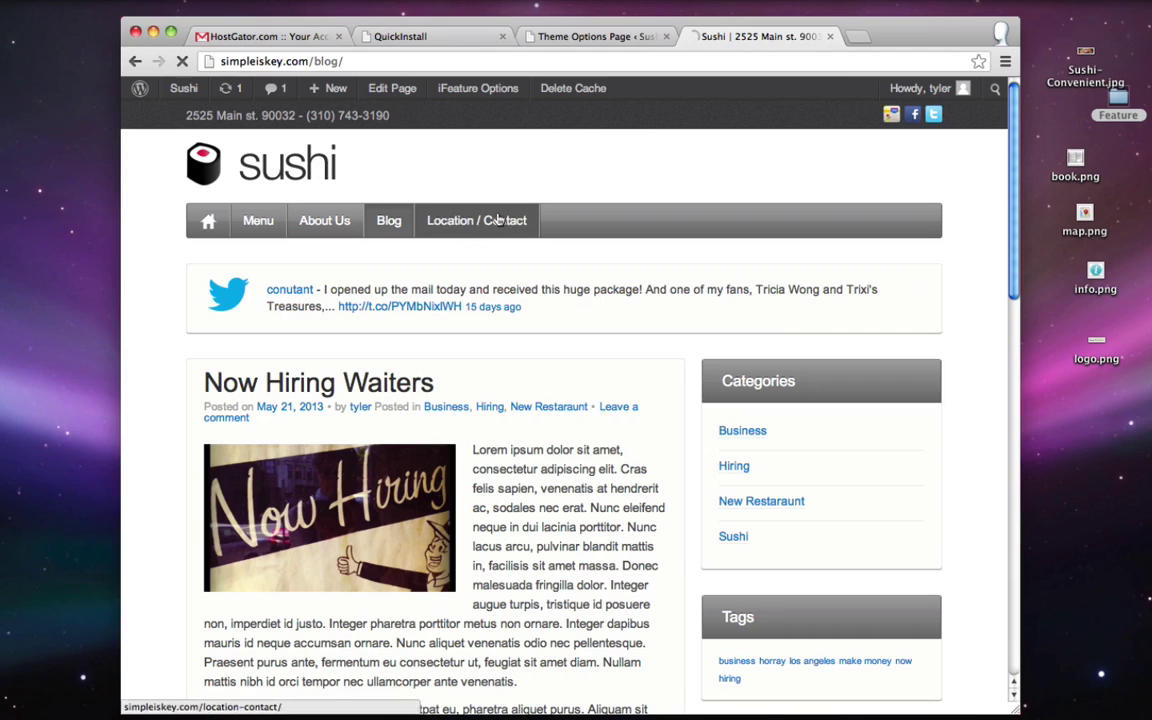
{"action": "left_click", "coordinate": [490, 221]}
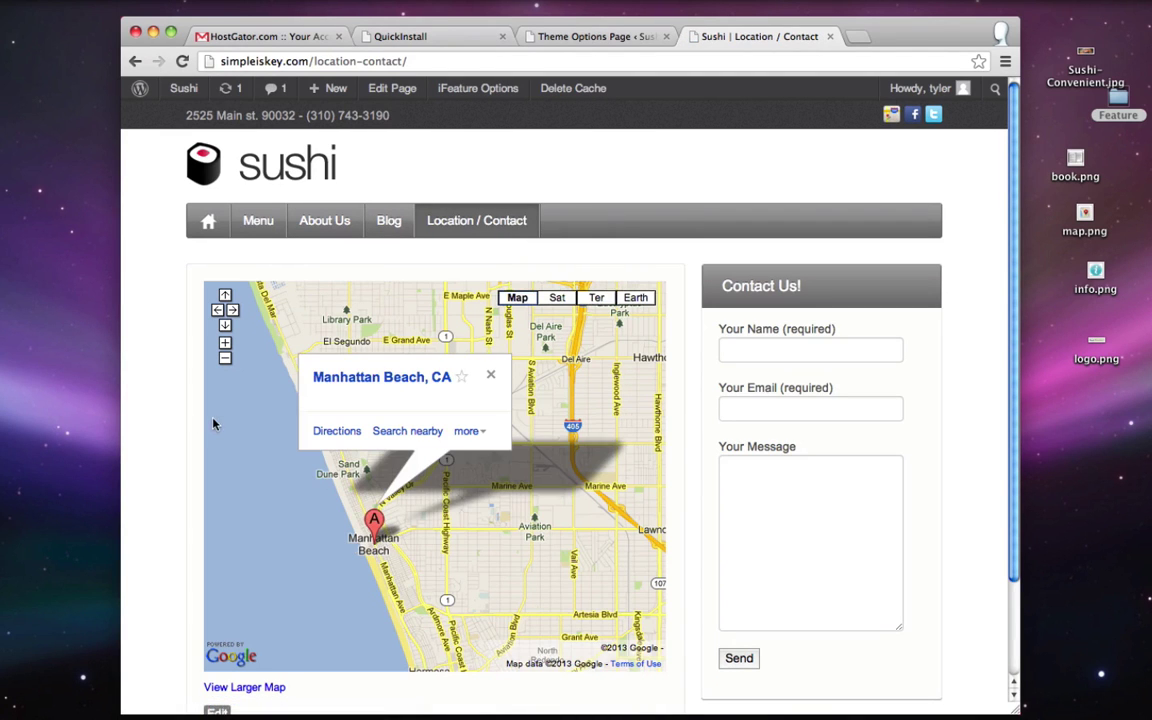
{"action": "left_click", "coordinate": [630, 36]}
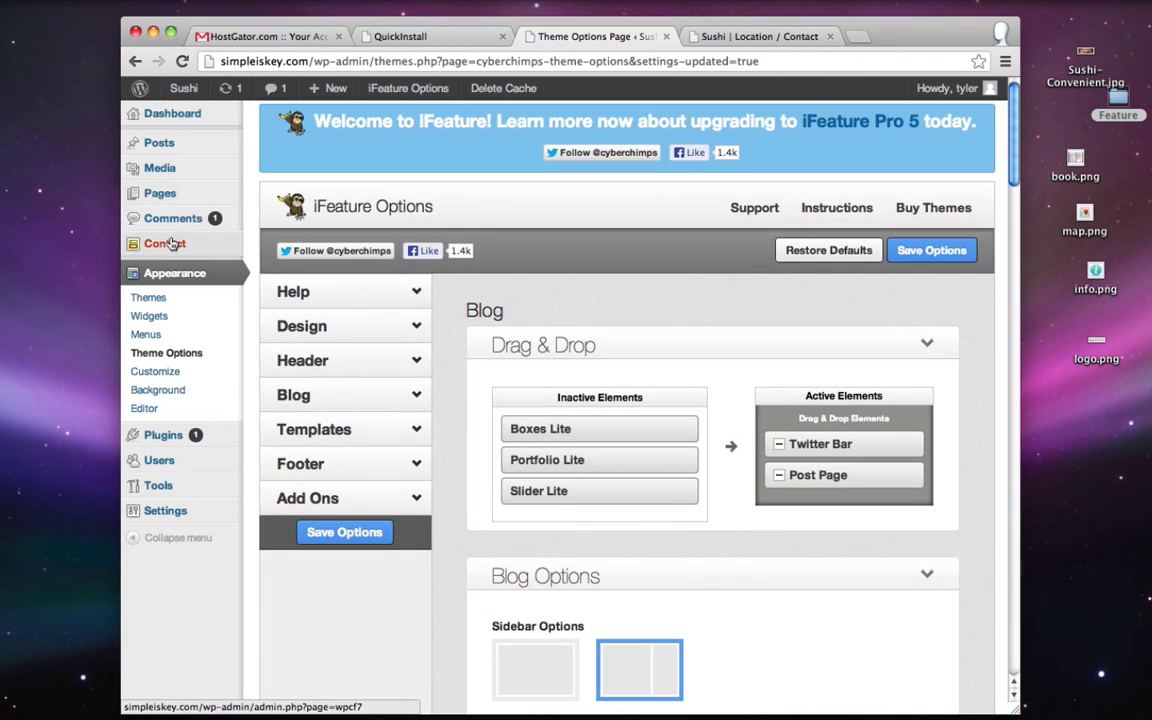
{"action": "mouse_move", "coordinate": [160, 190]}
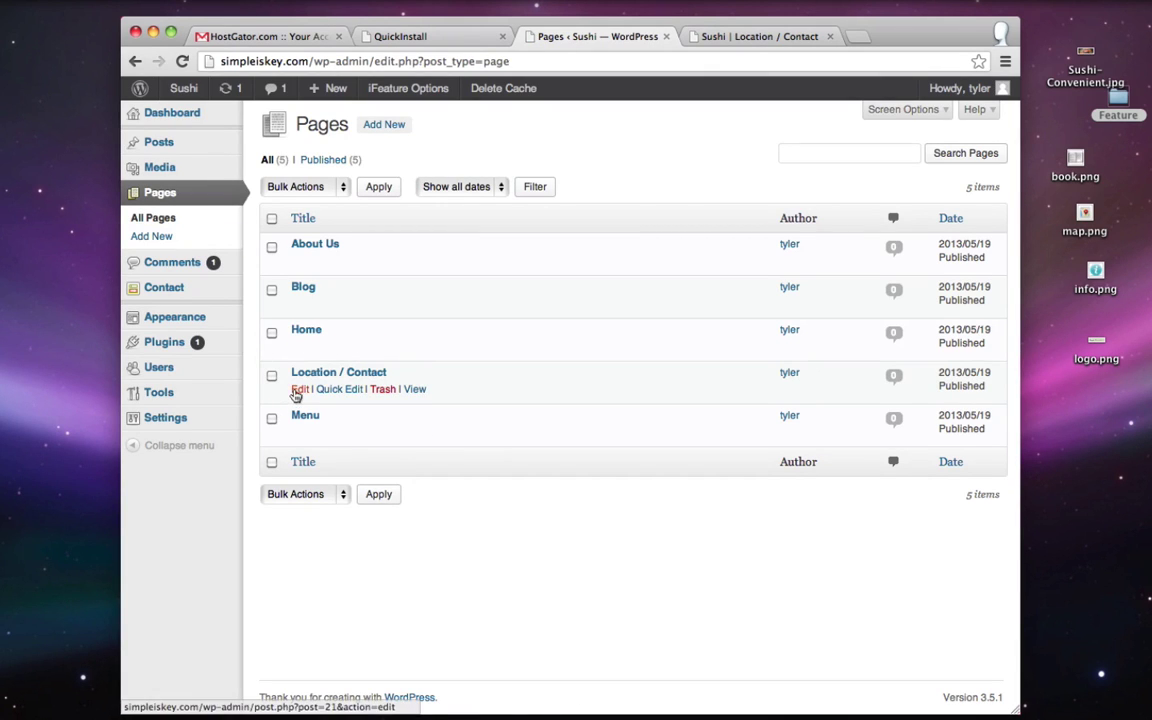
- Add Twitter Bar above Page in Location / Contact's active elements and update the page
{"action": "left_click", "coordinate": [299, 389]}
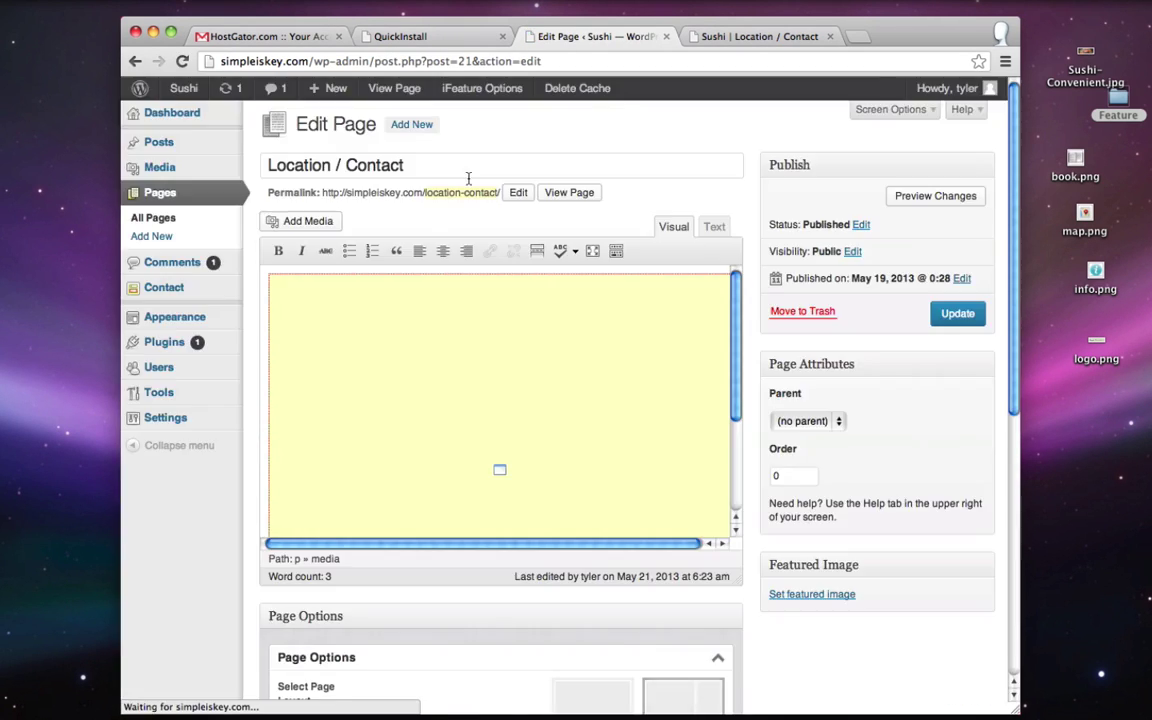
{"action": "scroll", "coordinate": [231, 492], "scroll_direction": "down", "scroll_amount": 5}
{"action": "scroll", "coordinate": [231, 492], "scroll_direction": "down", "scroll_amount": 1}
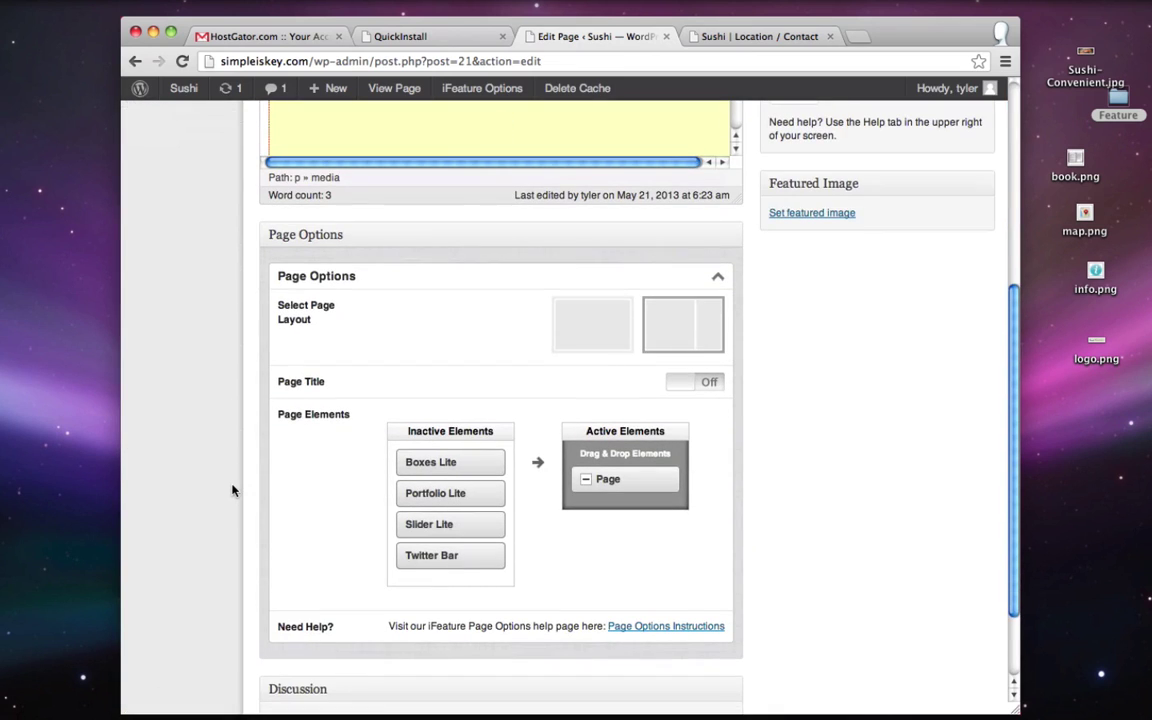
{"action": "left_click_drag", "start_coordinate": [424, 558], "coordinate": [610, 472]}
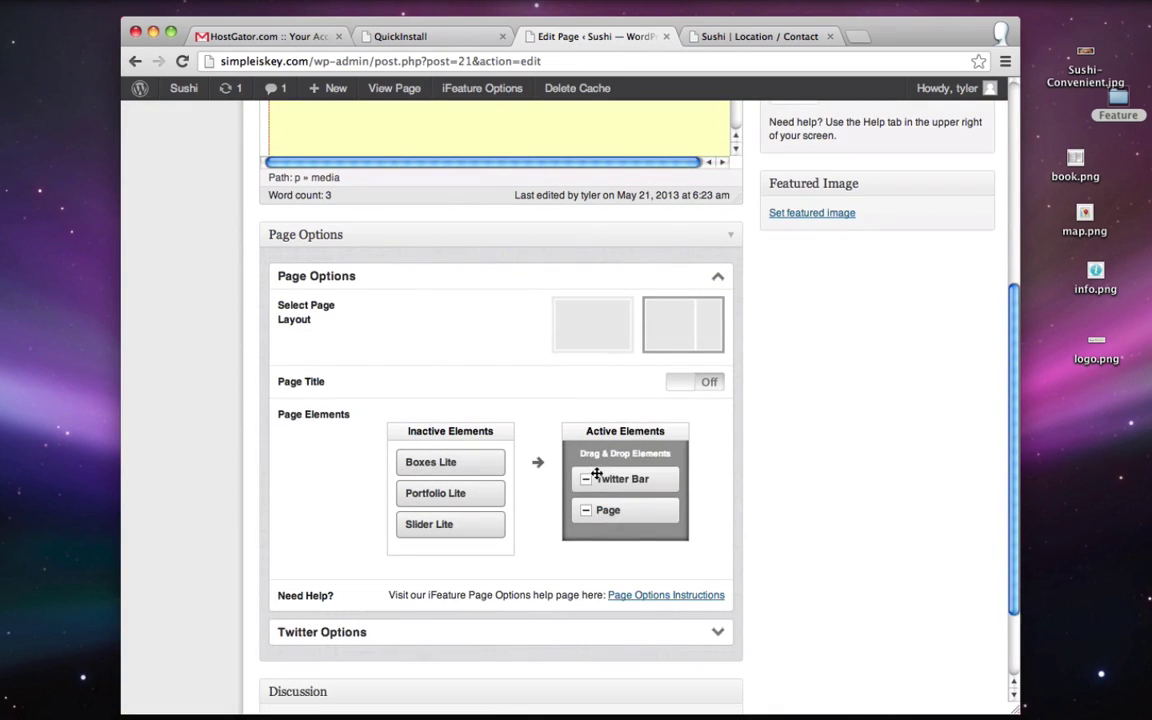
{"action": "scroll", "coordinate": [790, 478], "scroll_direction": "down", "scroll_amount": 2}
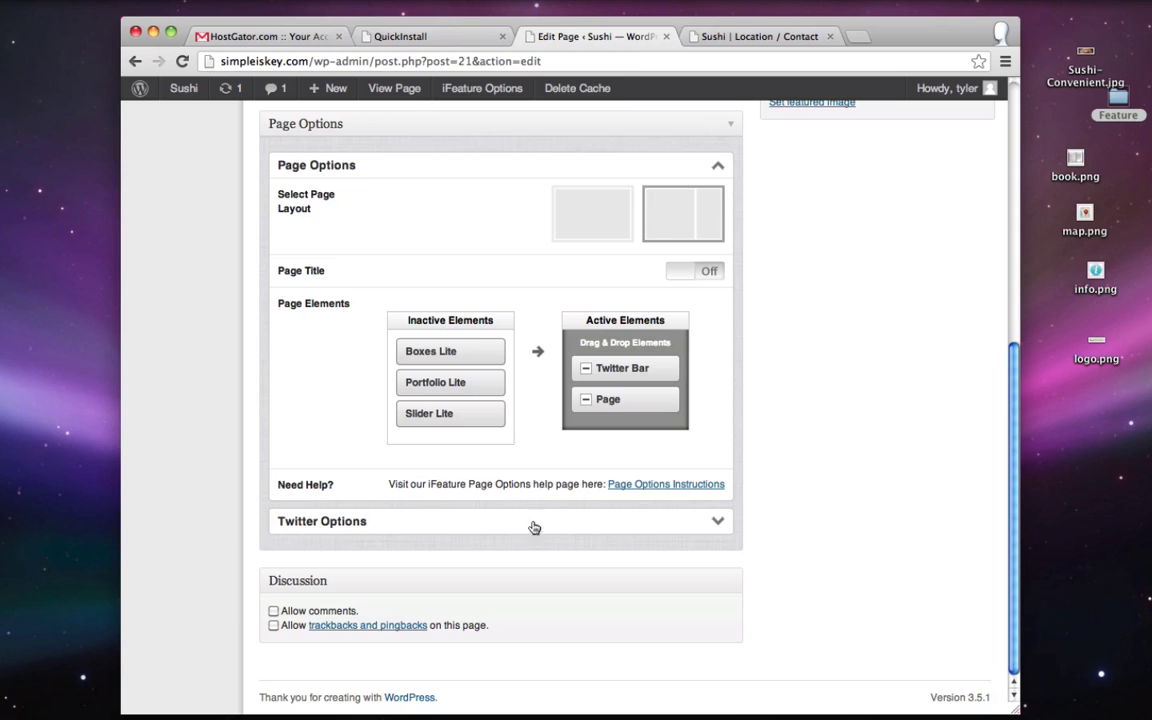
{"action": "left_click", "coordinate": [718, 521]}
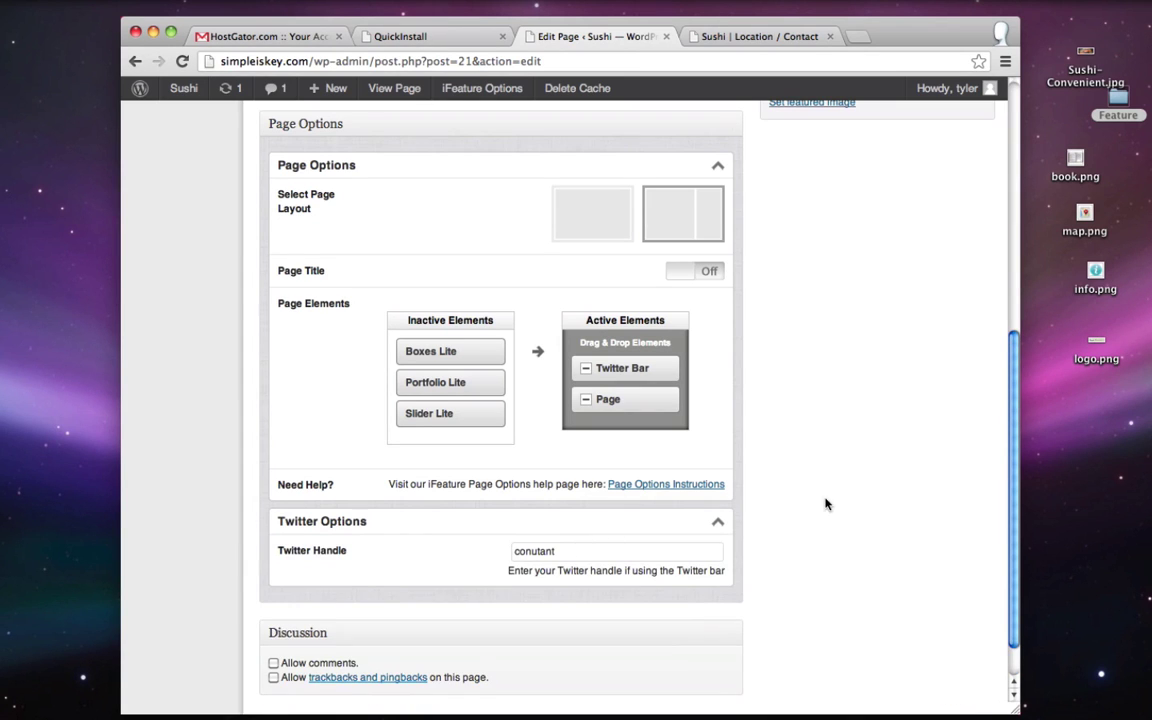
{"action": "scroll", "coordinate": [826, 504], "scroll_direction": "up", "scroll_amount": 8}
{"action": "left_click", "coordinate": [957, 313]}
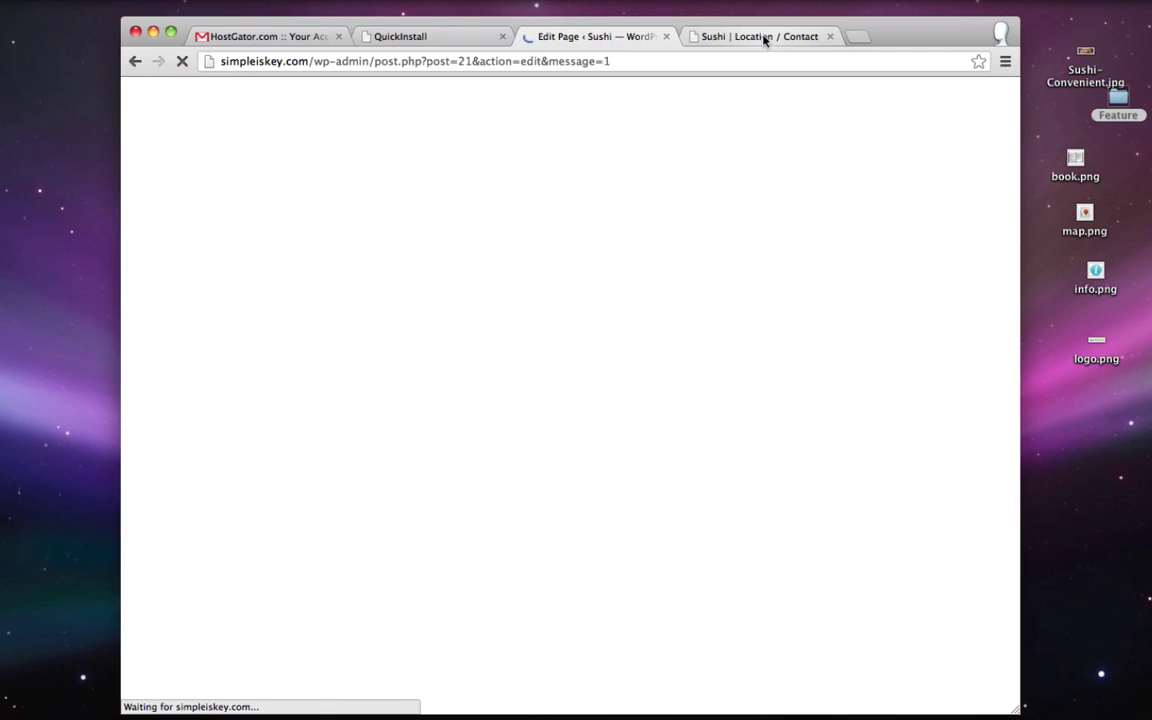
{"action": "left_click", "coordinate": [760, 37]}
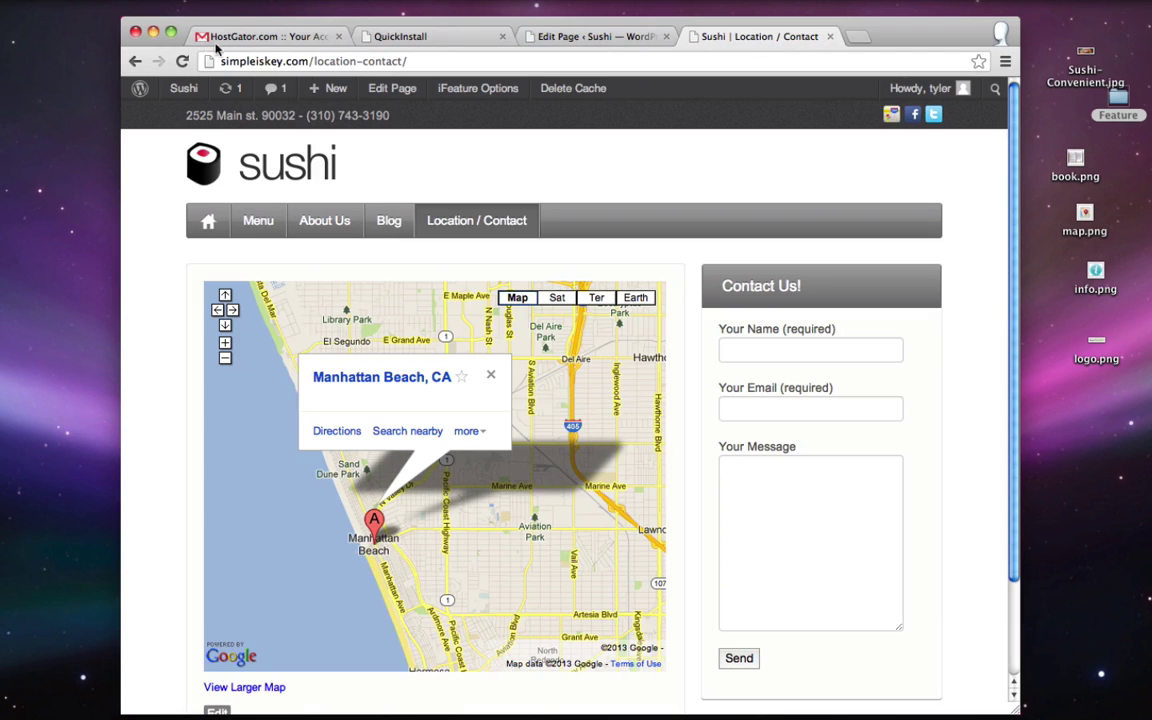
- Reload Location / Contact to verify the Twitter feed above the map, then return Home via the sushi logo
{"action": "left_click", "coordinate": [182, 61]}
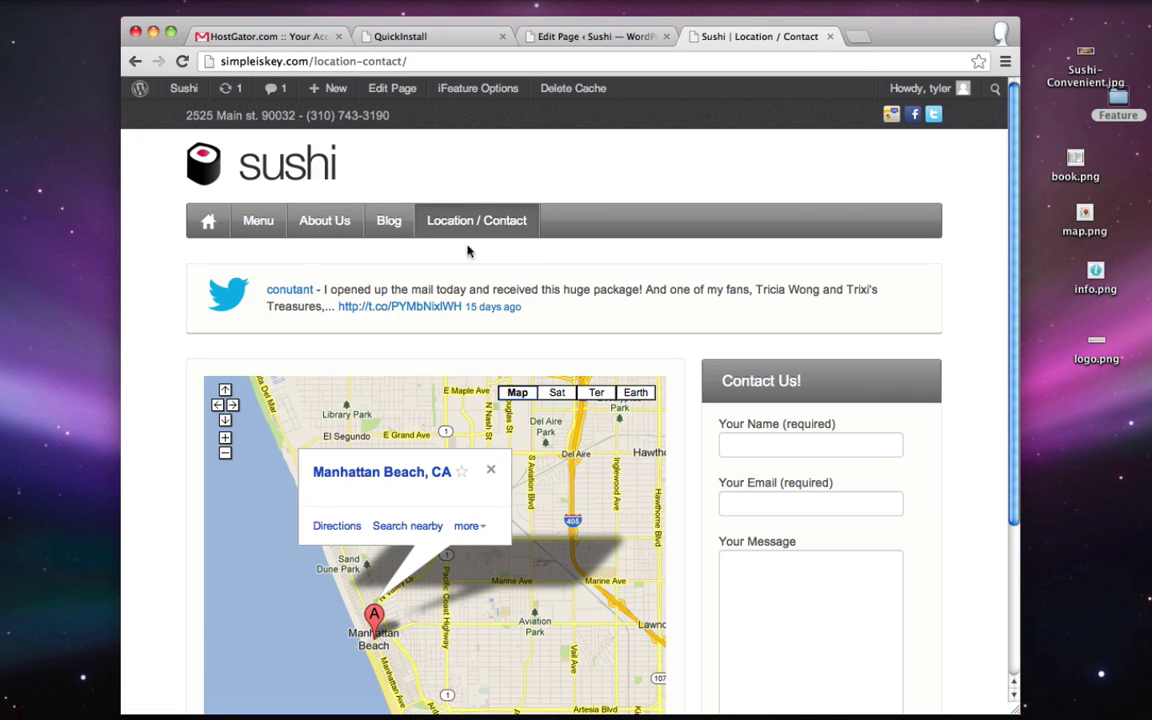
{"action": "left_click", "coordinate": [276, 180]}
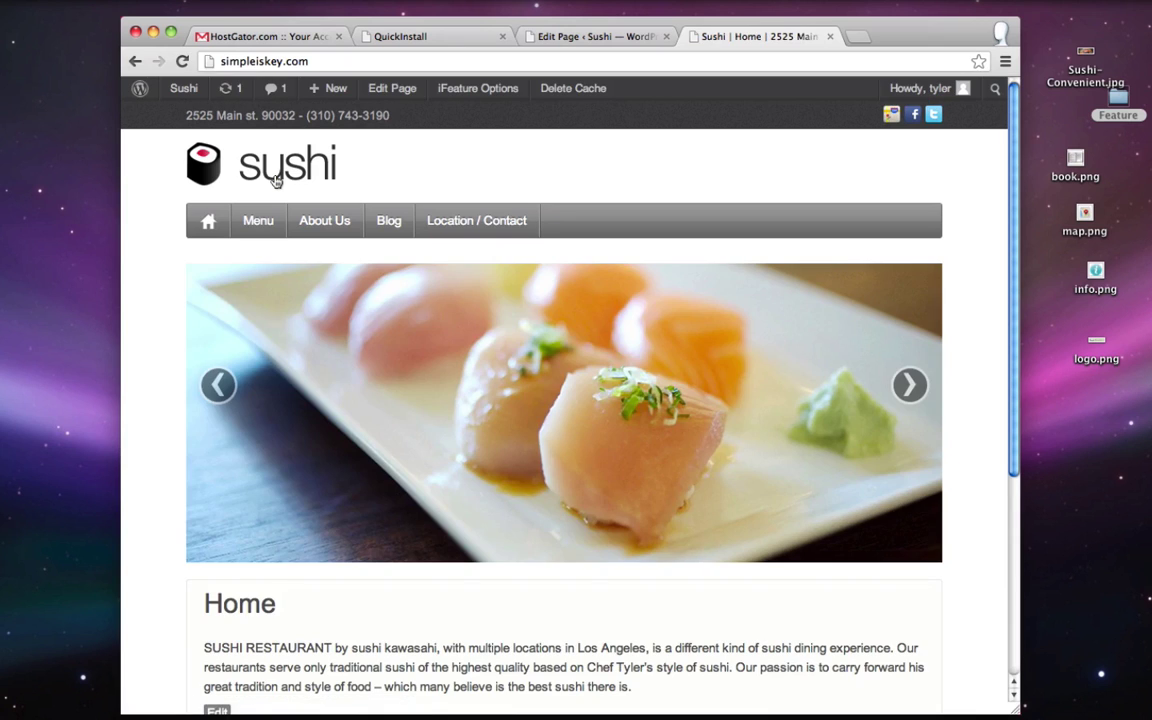